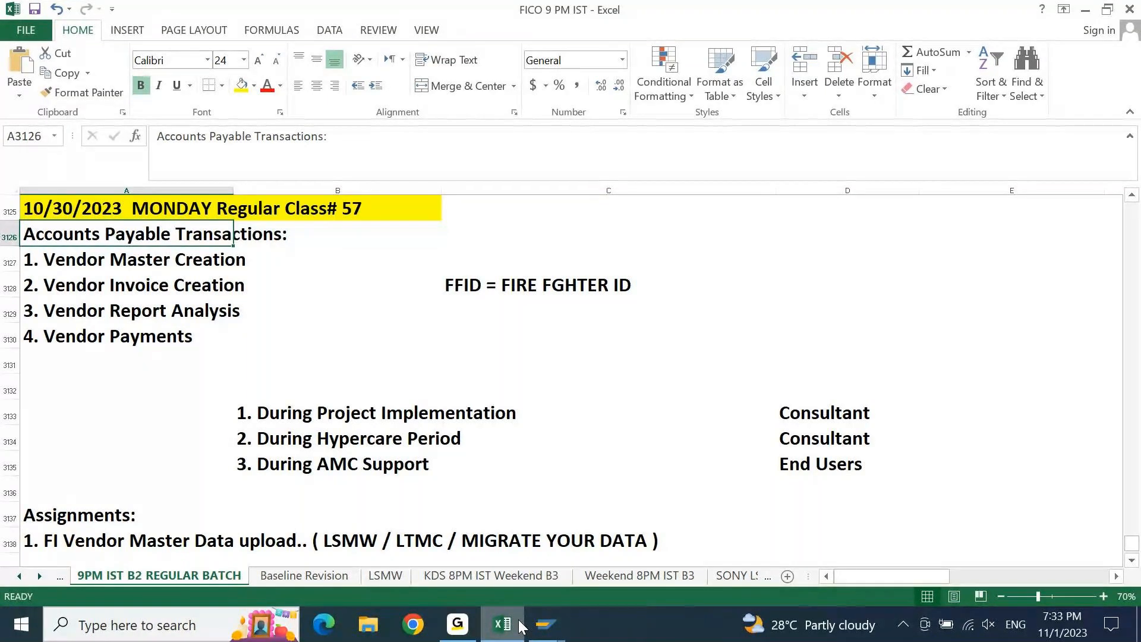
Go through the Class# 57 notes to the empty row below the 11/01/2023 Class# 58 heading.
key(Page_Down)
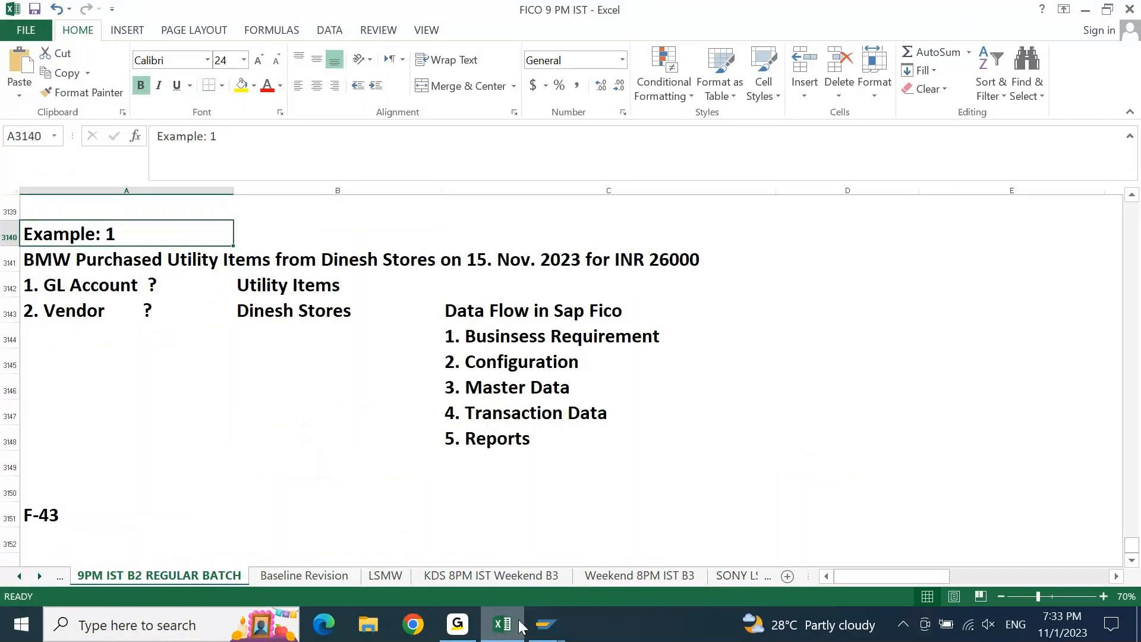
key(Page_Down)
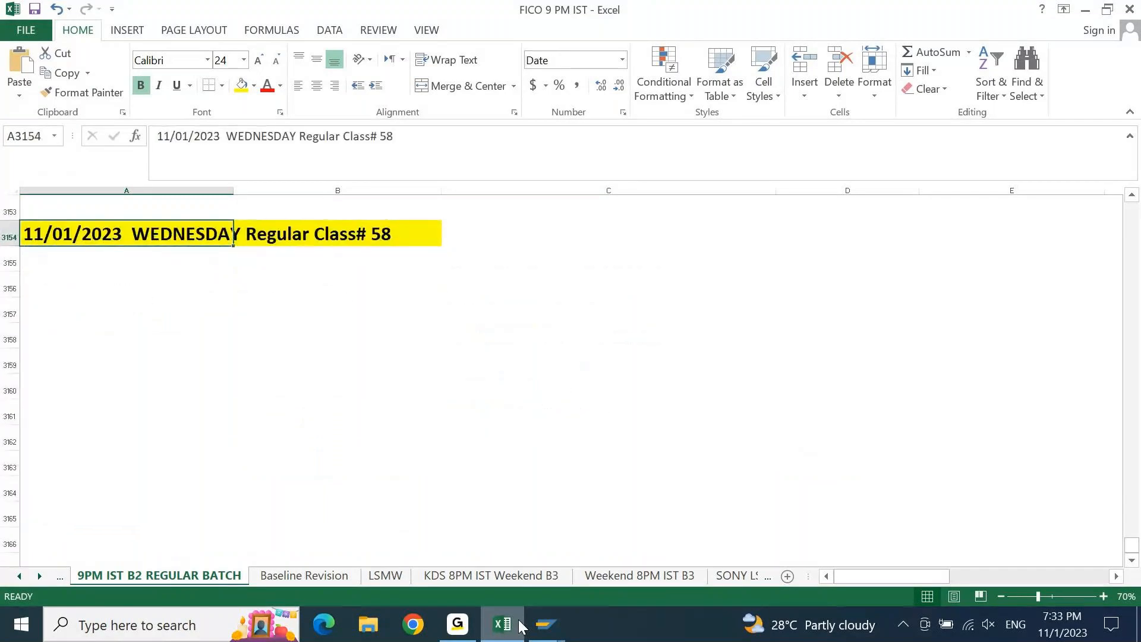
key(Down)
Switch to the SAP Easy Access session and start transaction FBL1N for vendor line items.
mouse_move(545, 624)
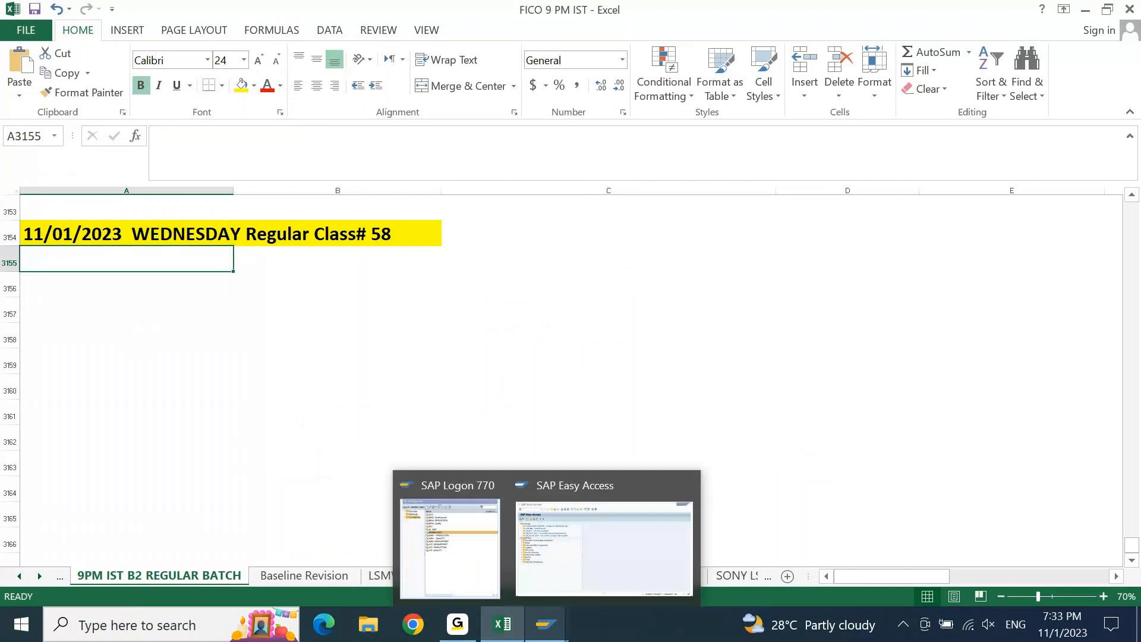
click(593, 570)
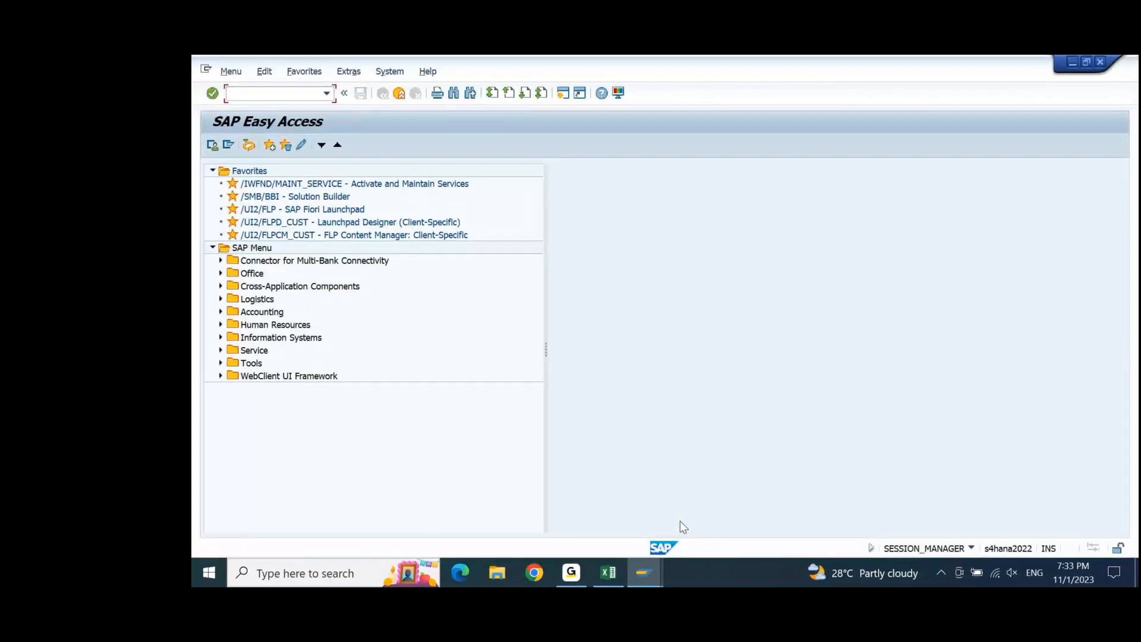
text(FBL1N)
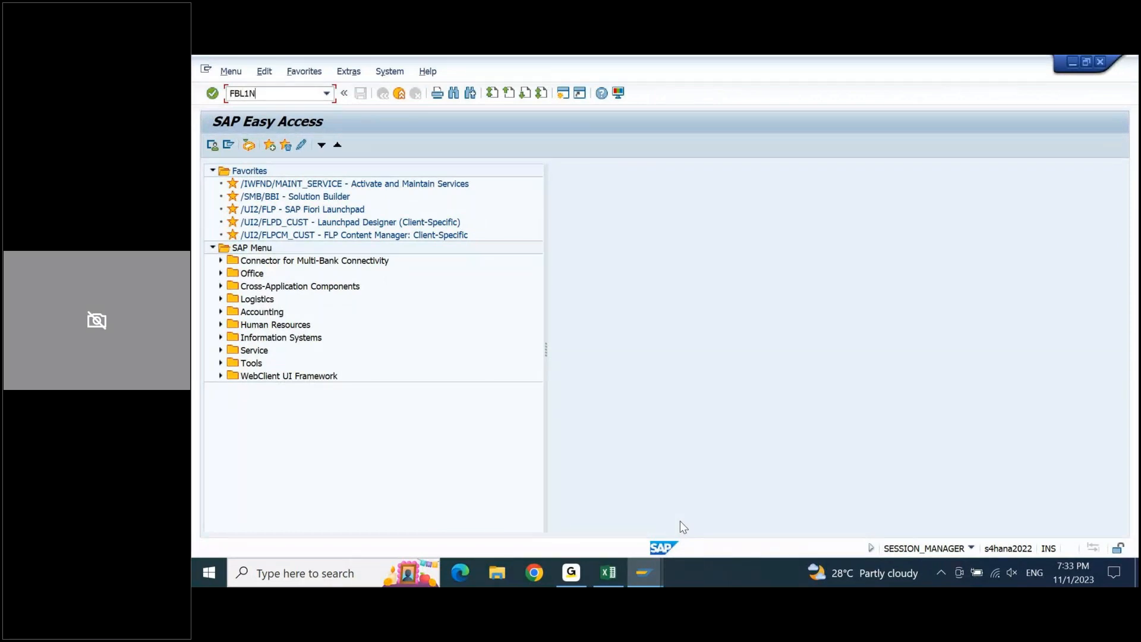
key(Return)
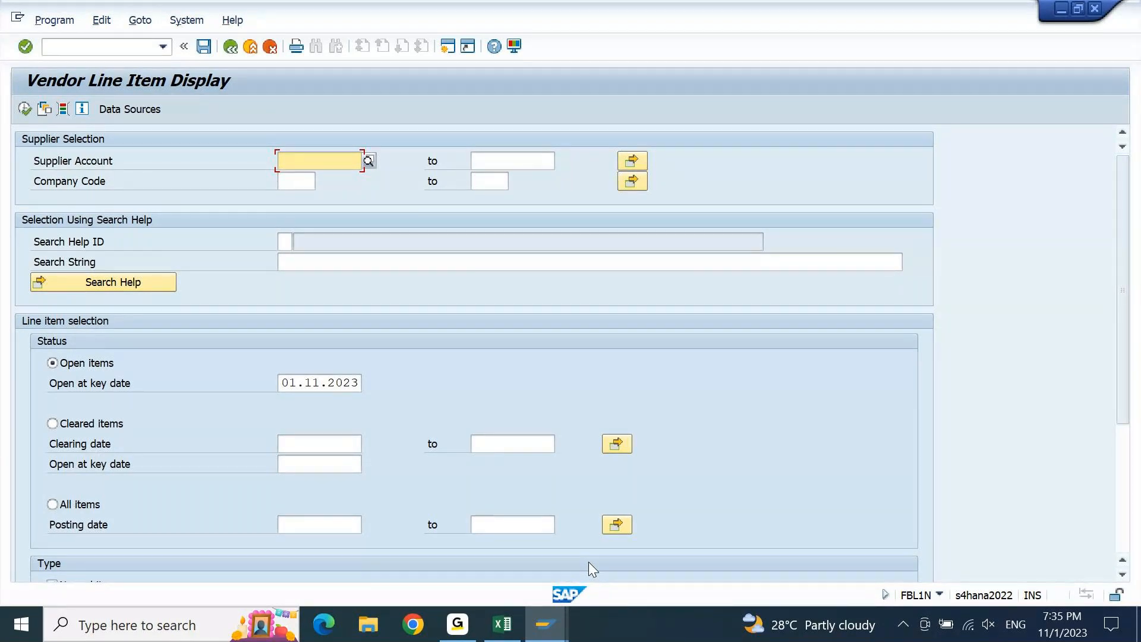
Enter company code 9PBI in the supplier selection and leave the supplier account blank.
key(Down)
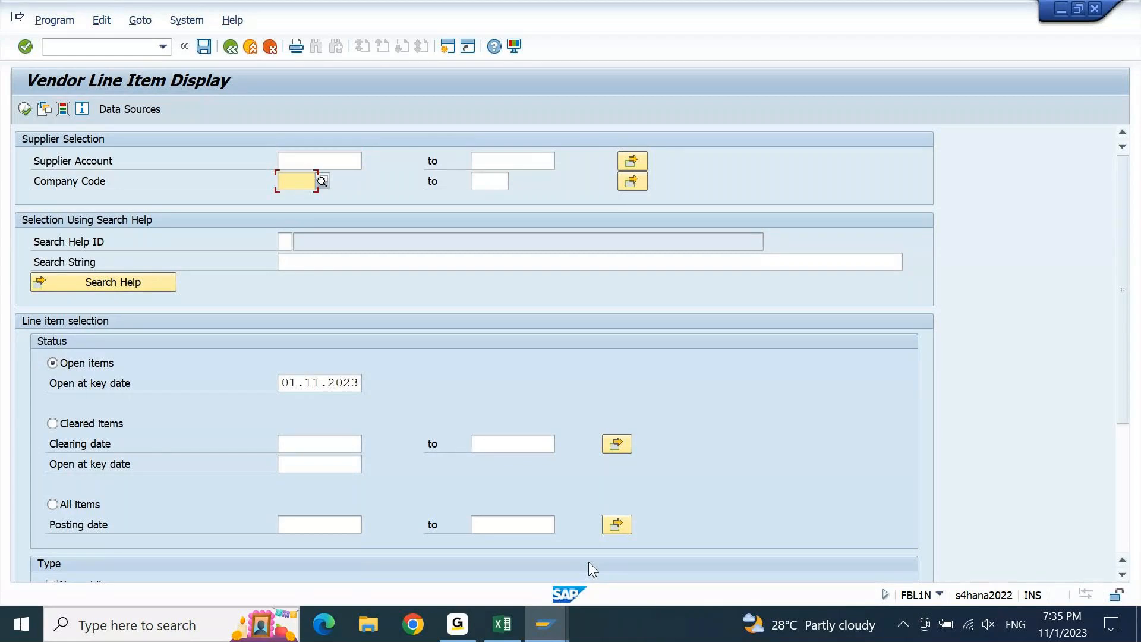
text(9)
key(Down)
key(Return)
key(Return)
key(Up)
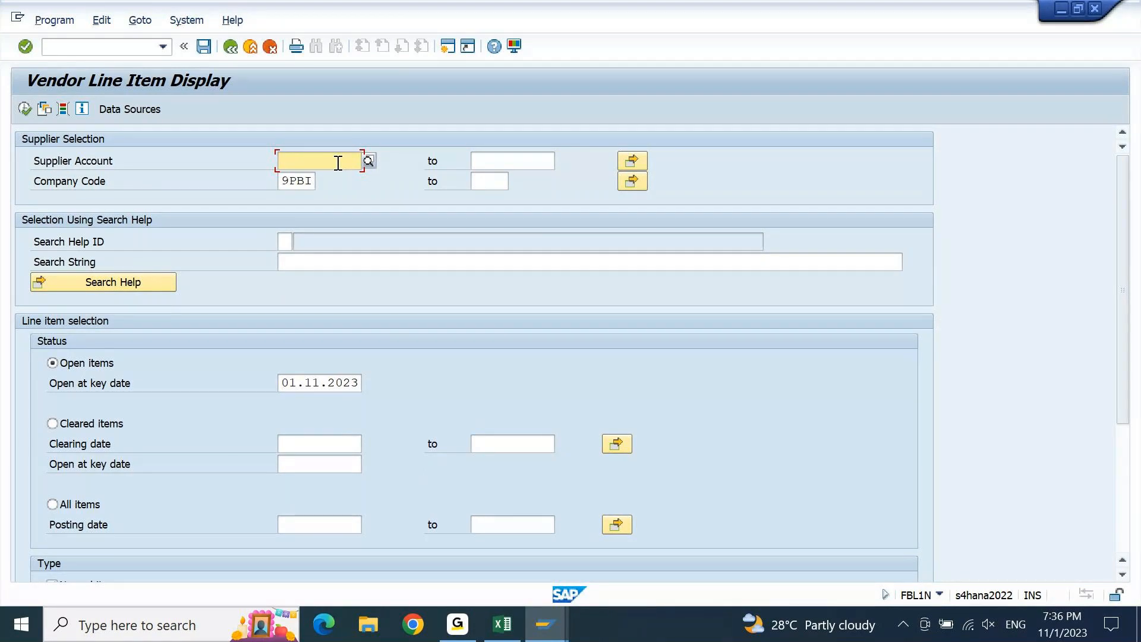
Open a new session and start transaction FBL1H, the Vendor Line Item Browser.
click(448, 46)
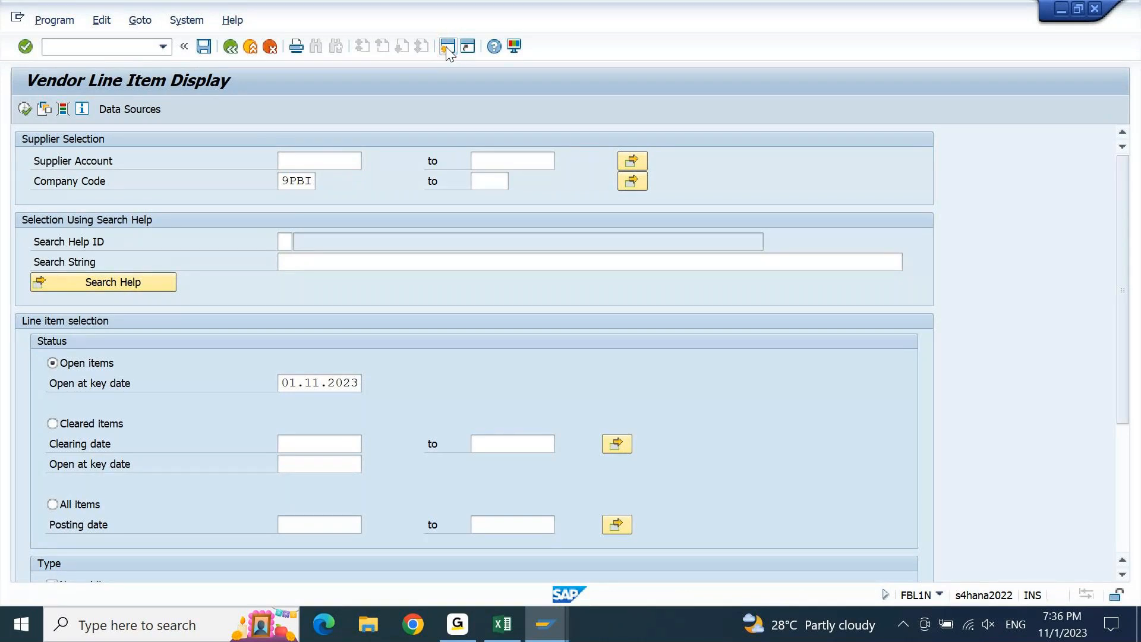
text(FBL1H)
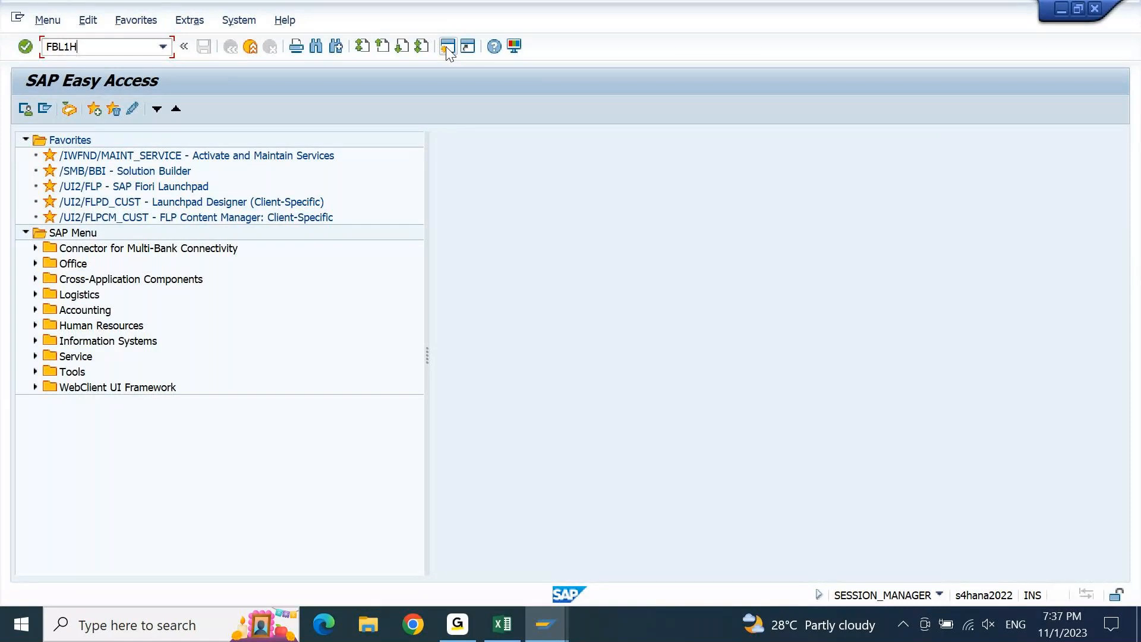
key(Return)
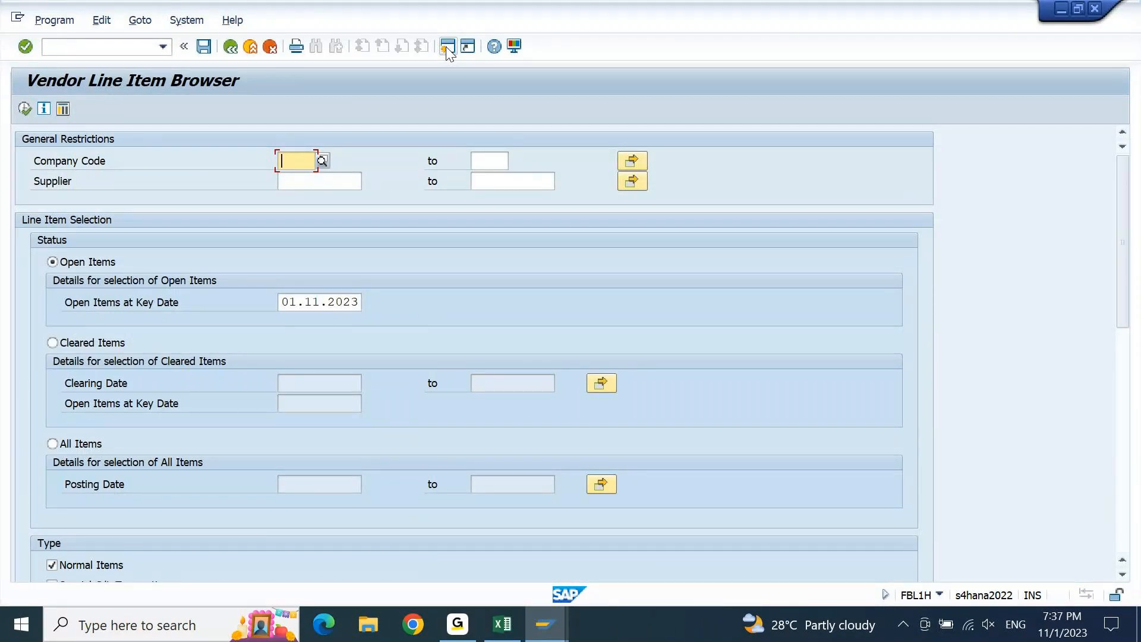
Set the company code to 9PBI in the Vendor Line Item Browser's general restrictions.
key(space)
key(BackSpace)
text(9PBI)
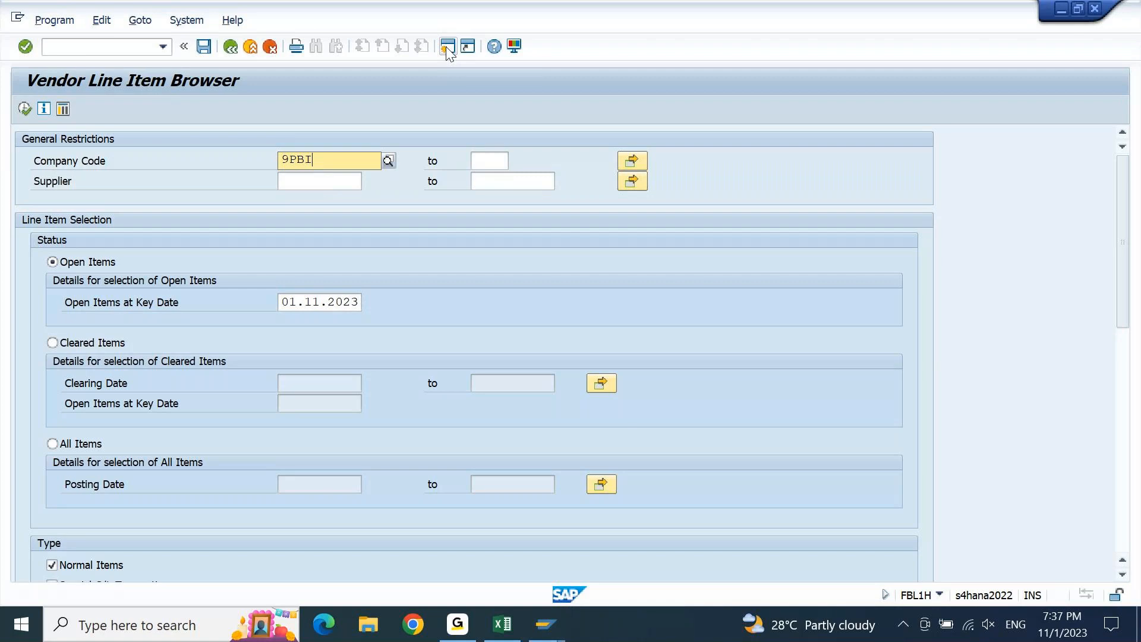
key(Return)
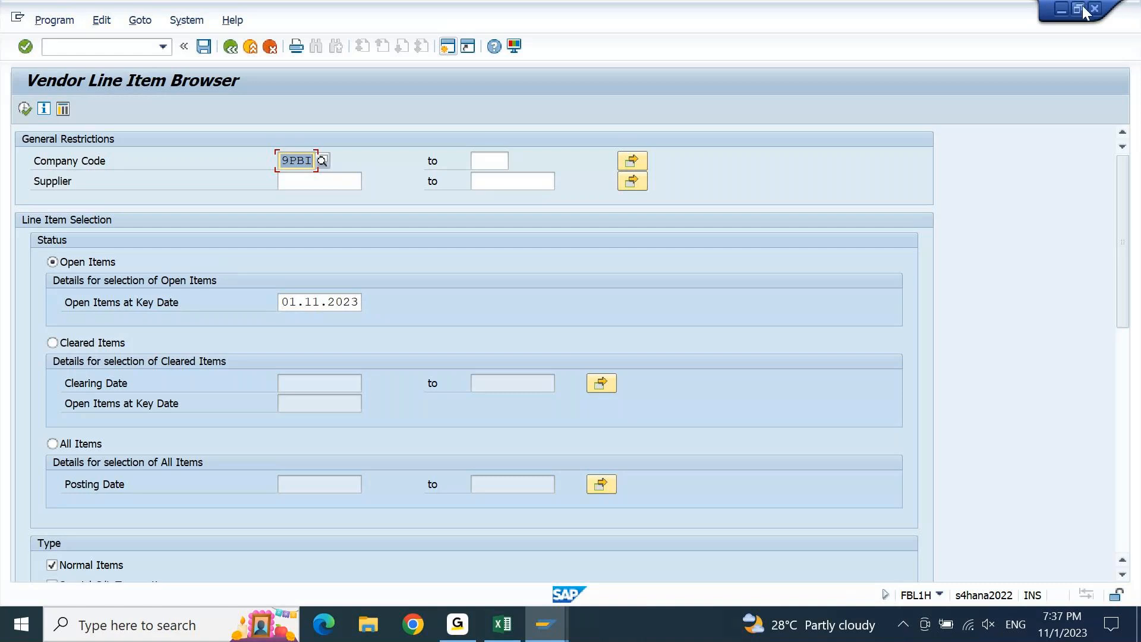
Move the Vendor Line Item Browser window aside to compare it with FBL1N, and execute the open items report.
drag(701, 10, 1057, 70)
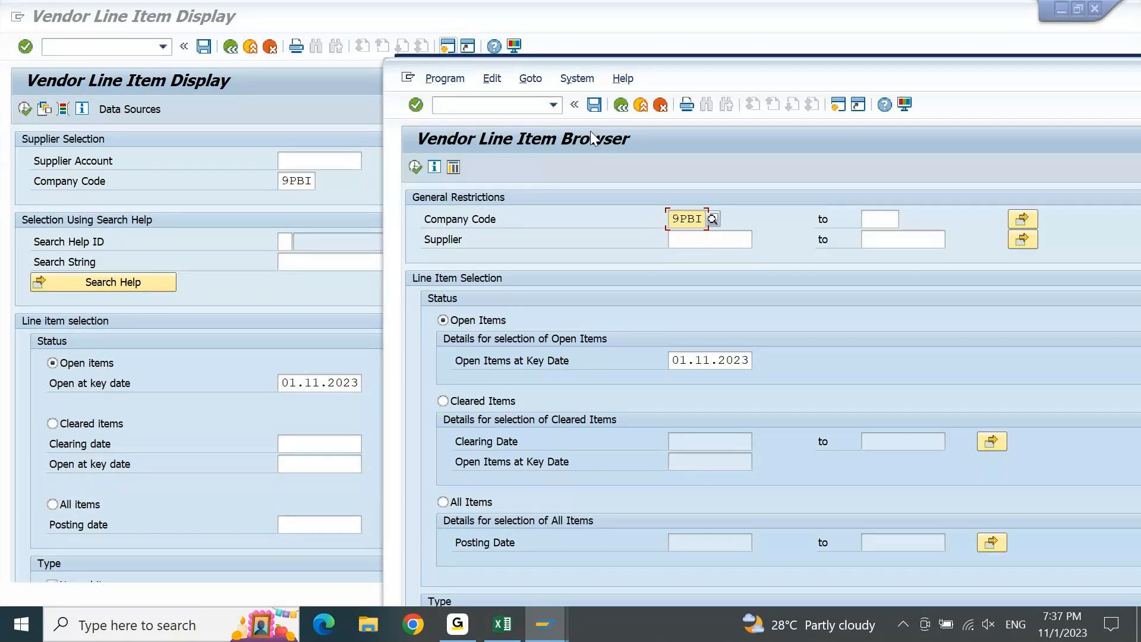
click(419, 167)
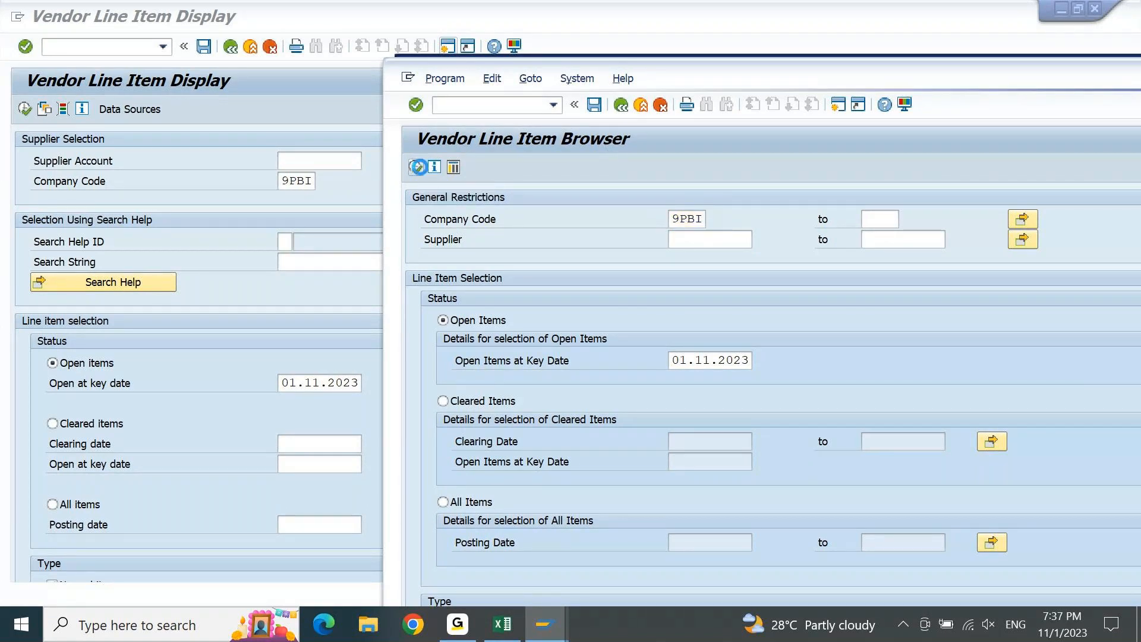
click(420, 167)
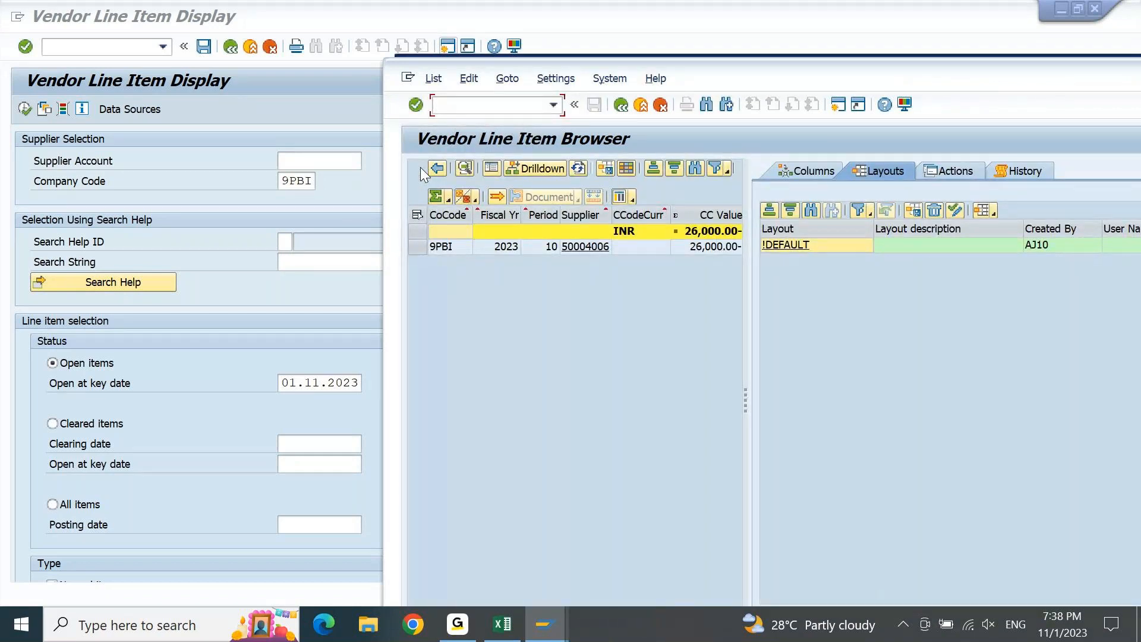
Maximize the Vendor Line Item Browser window and widen the results list beside the layouts pane.
key(alt+space)
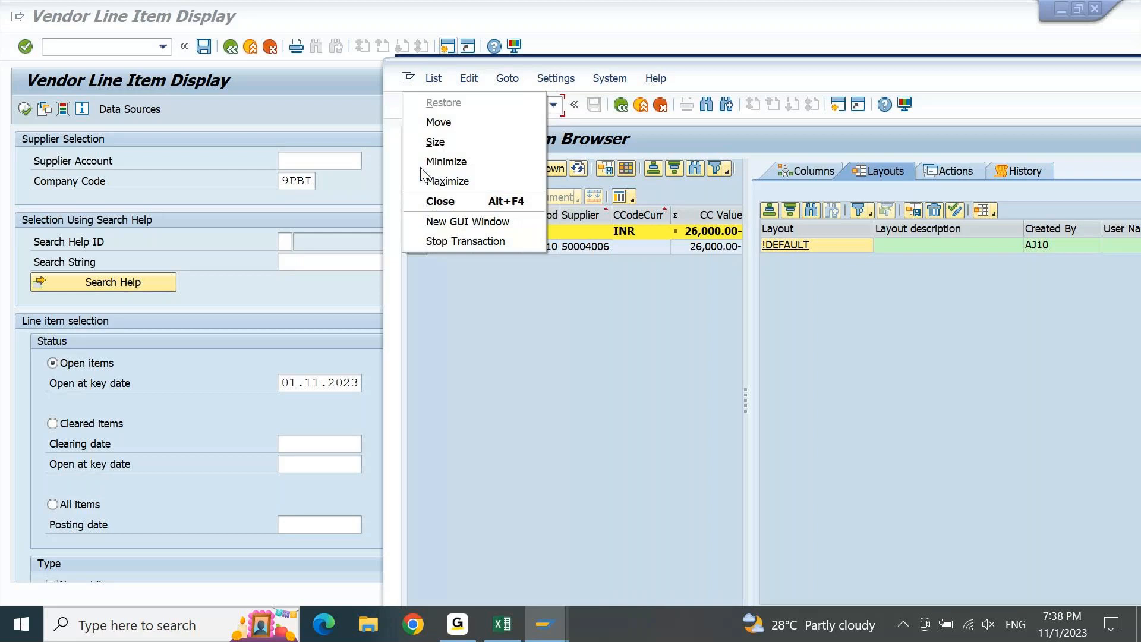
key(x)
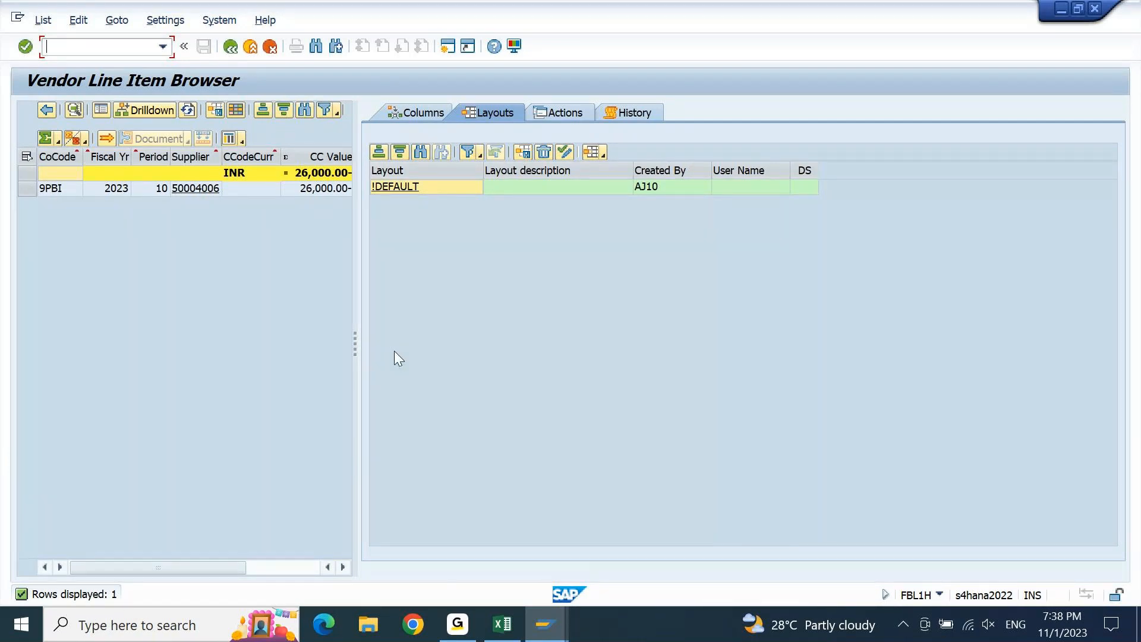
drag(366, 352, 971, 308)
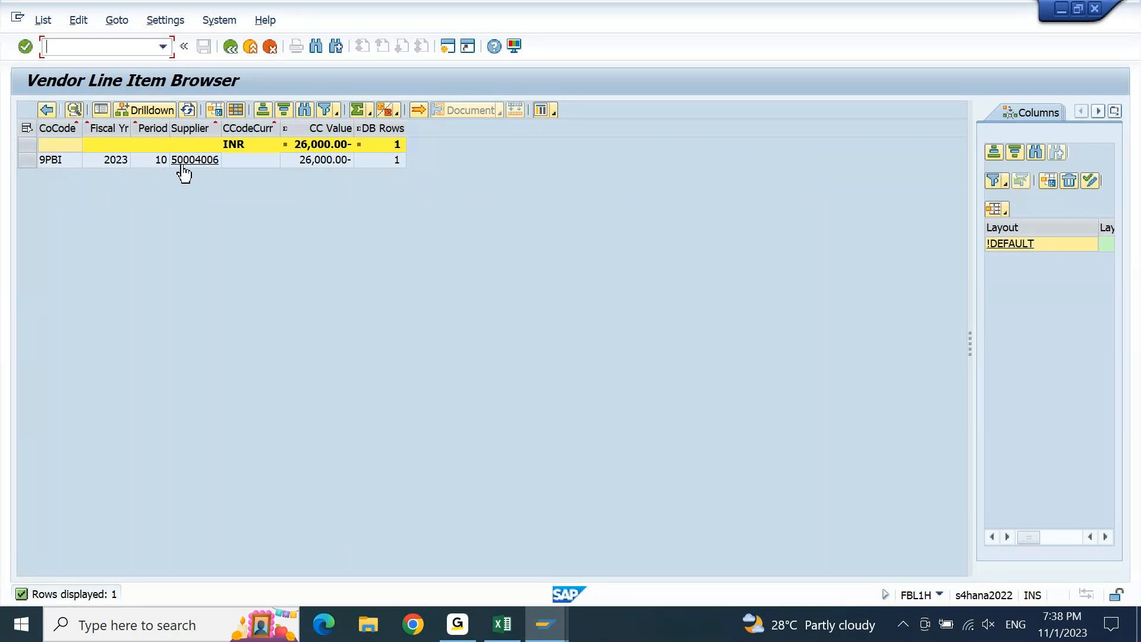
Open the detailed line item display for the 9PBI supplier row and return to the browser results.
click(319, 169)
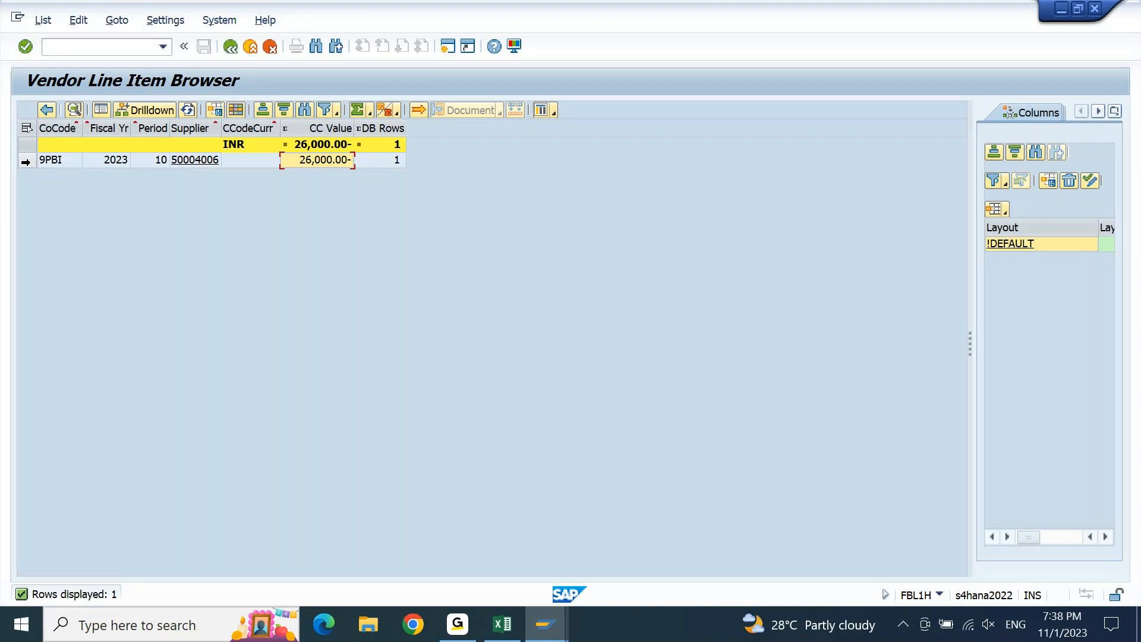
click(25, 161)
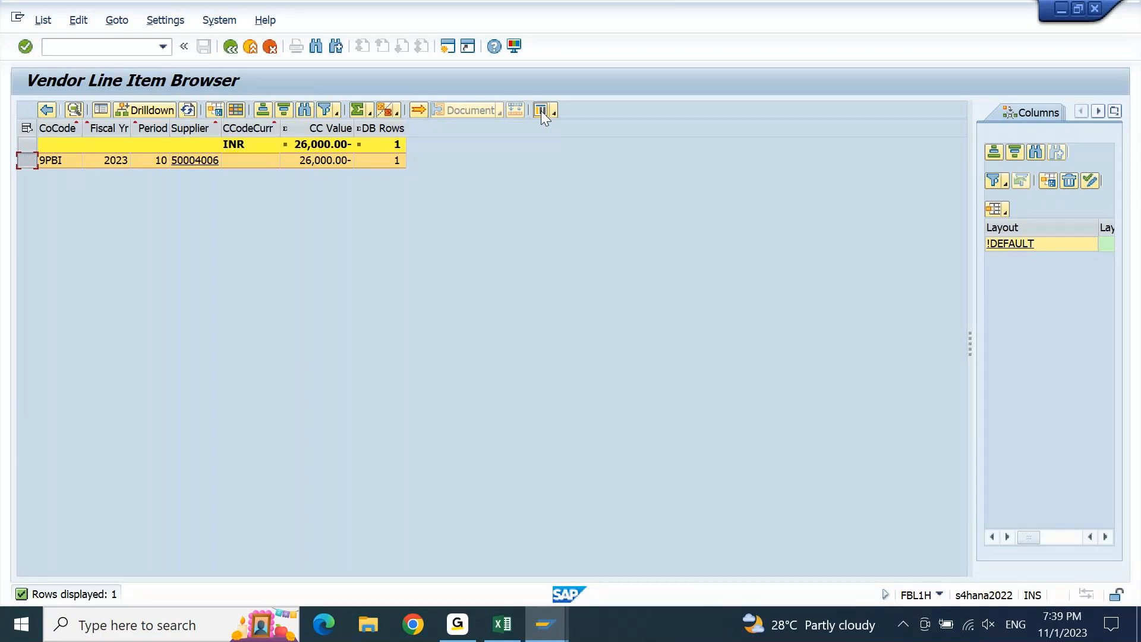
click(541, 110)
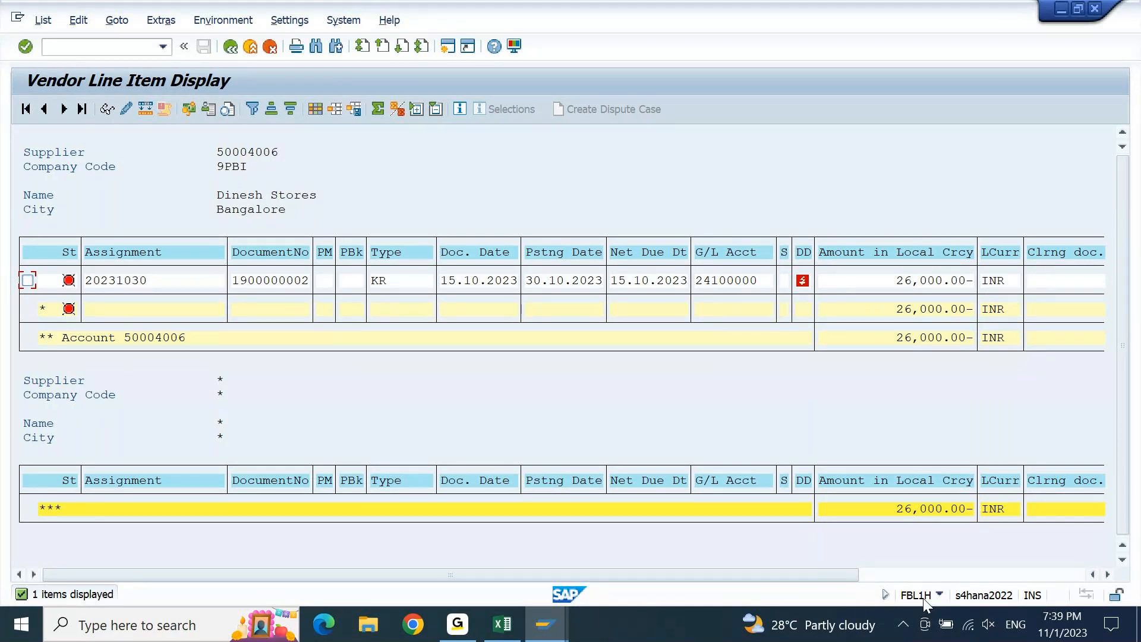
key(F3)
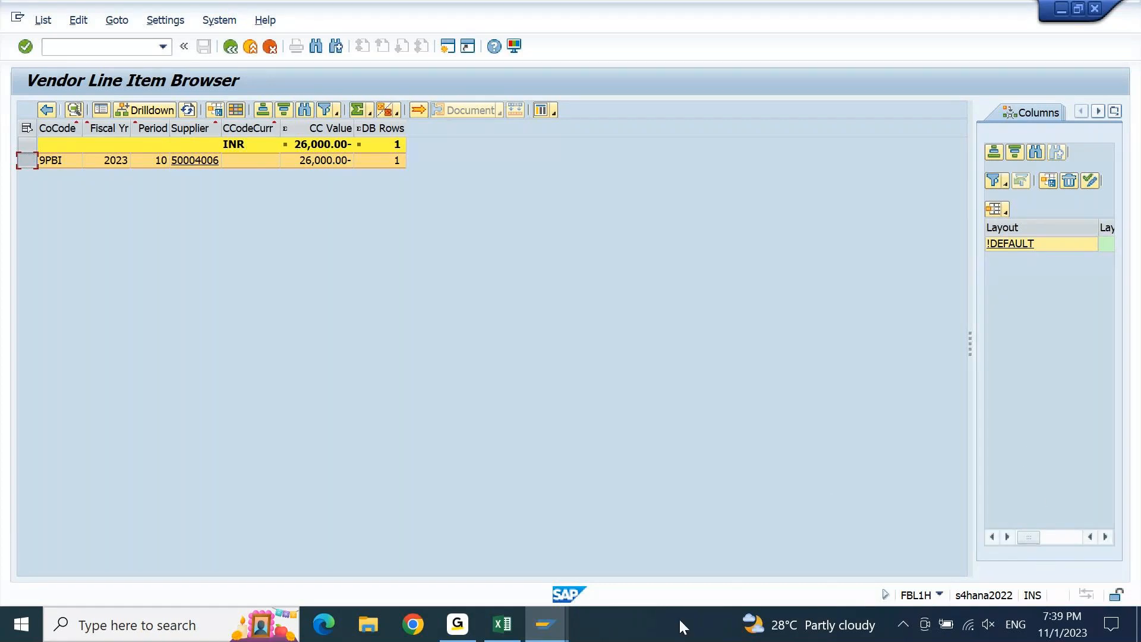
Switch to the FBL1N session, execute the open items report for 9PBI and mark the KR document's line.
mouse_move(545, 624)
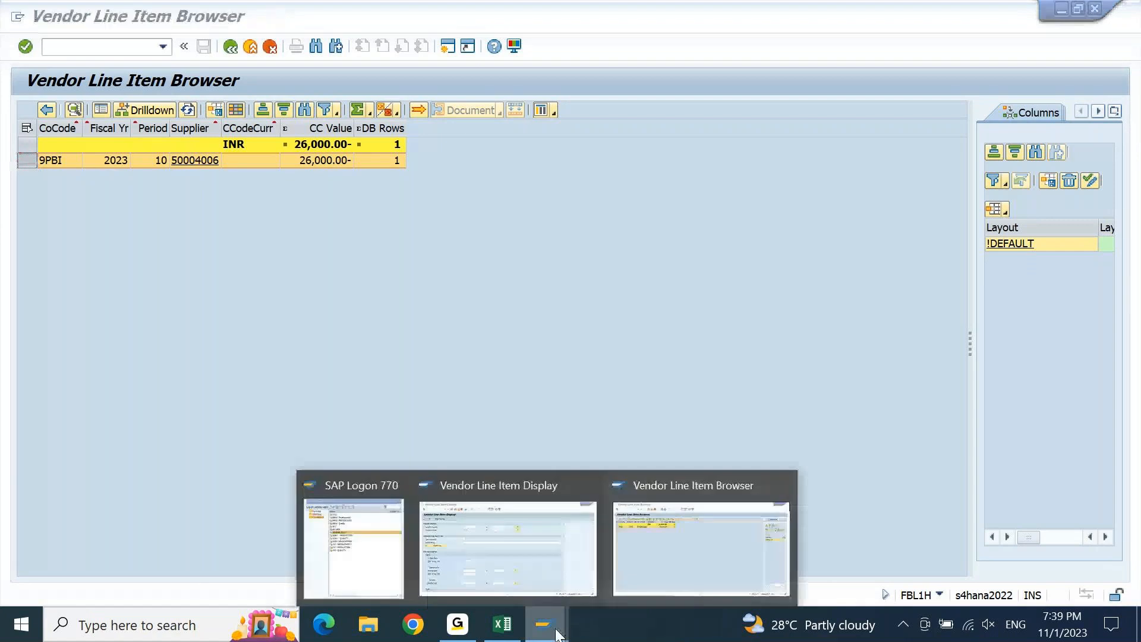
click(538, 569)
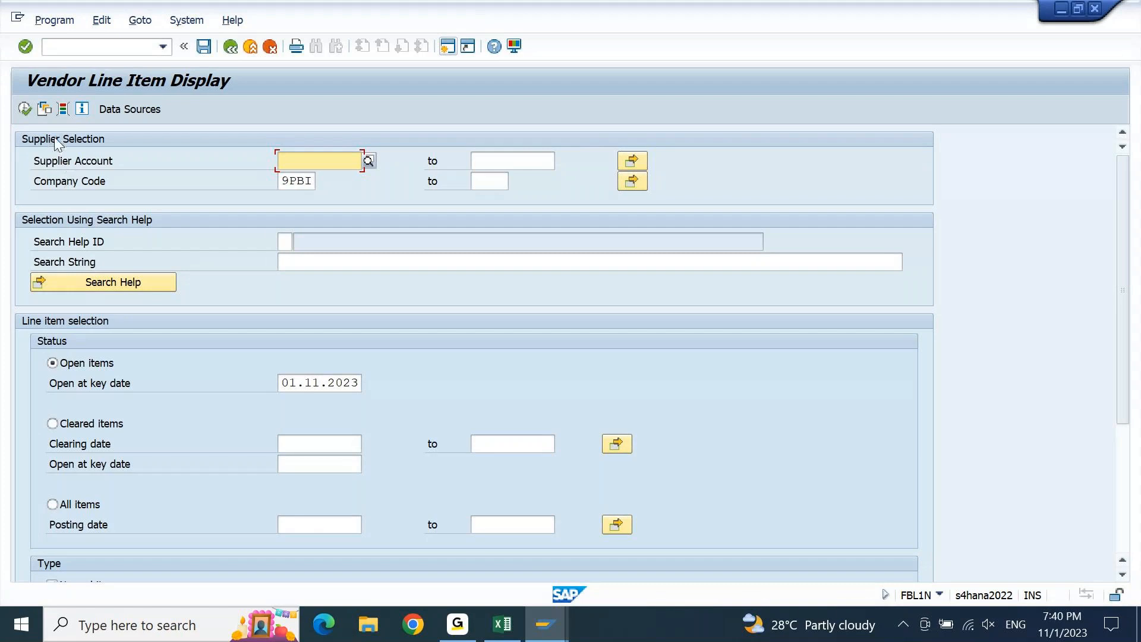
click(26, 109)
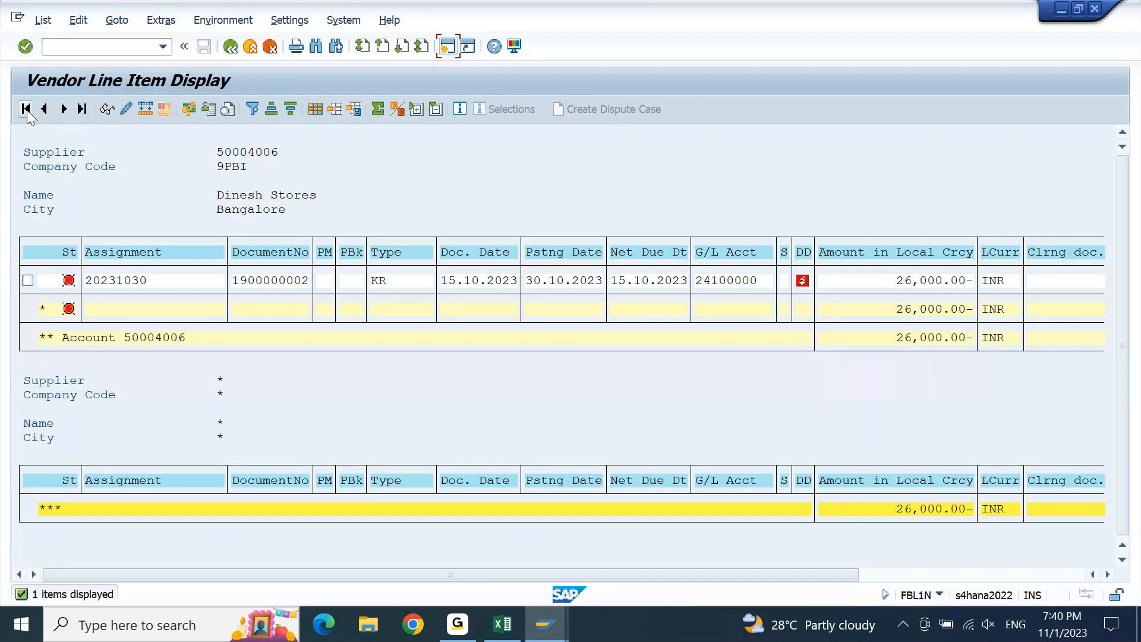
click(34, 283)
click(30, 282)
Open another new session and start transaction FK10N for the vendor balance display.
click(449, 49)
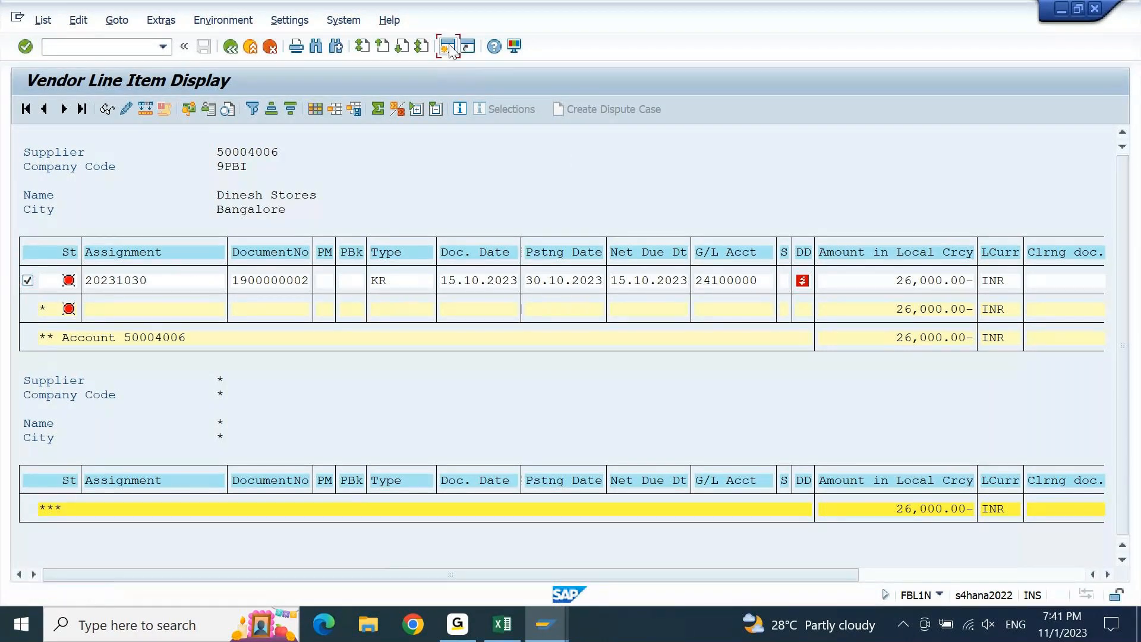
text(FK10N)
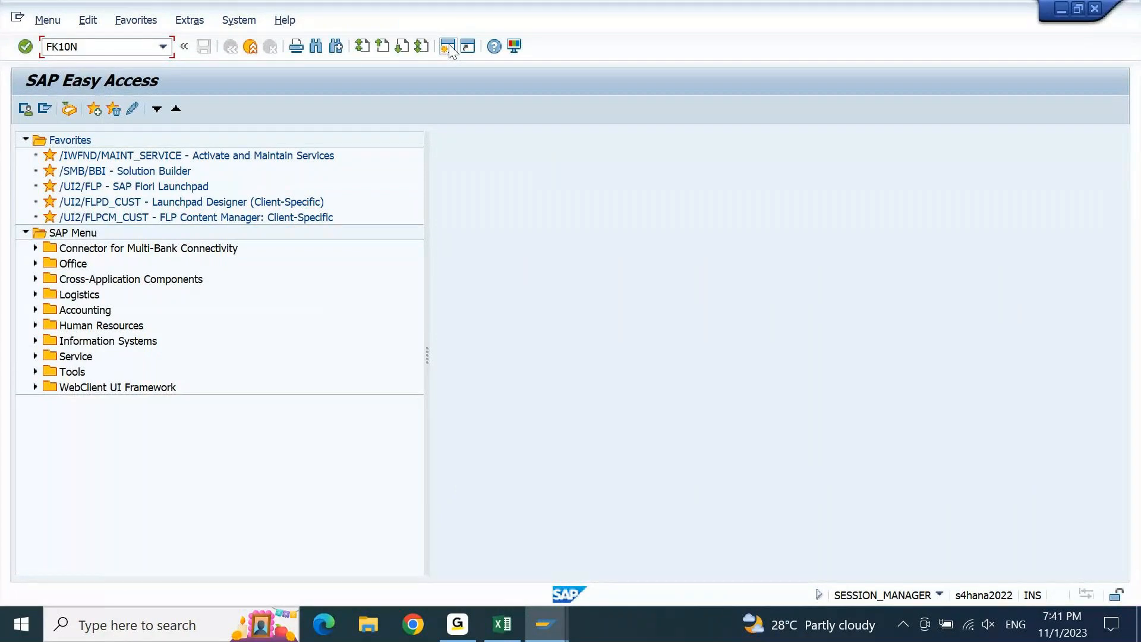
key(Return)
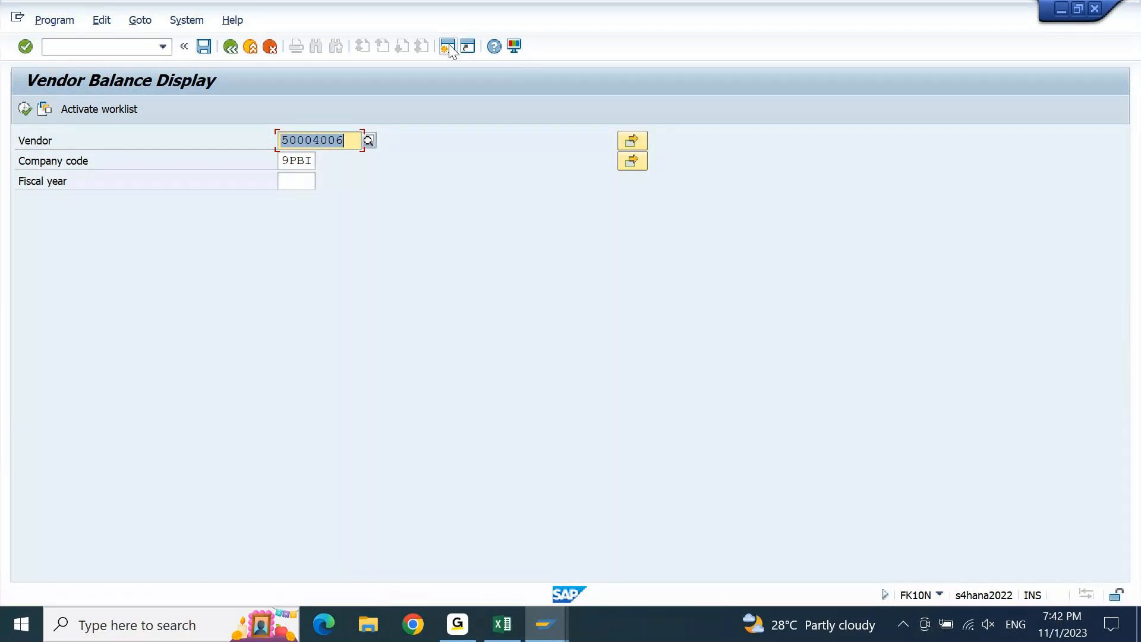
Set the fiscal year to 2023 and execute the balance display for the prefilled vendor and company code.
key(Tab)
key(Tab)
text(2023)
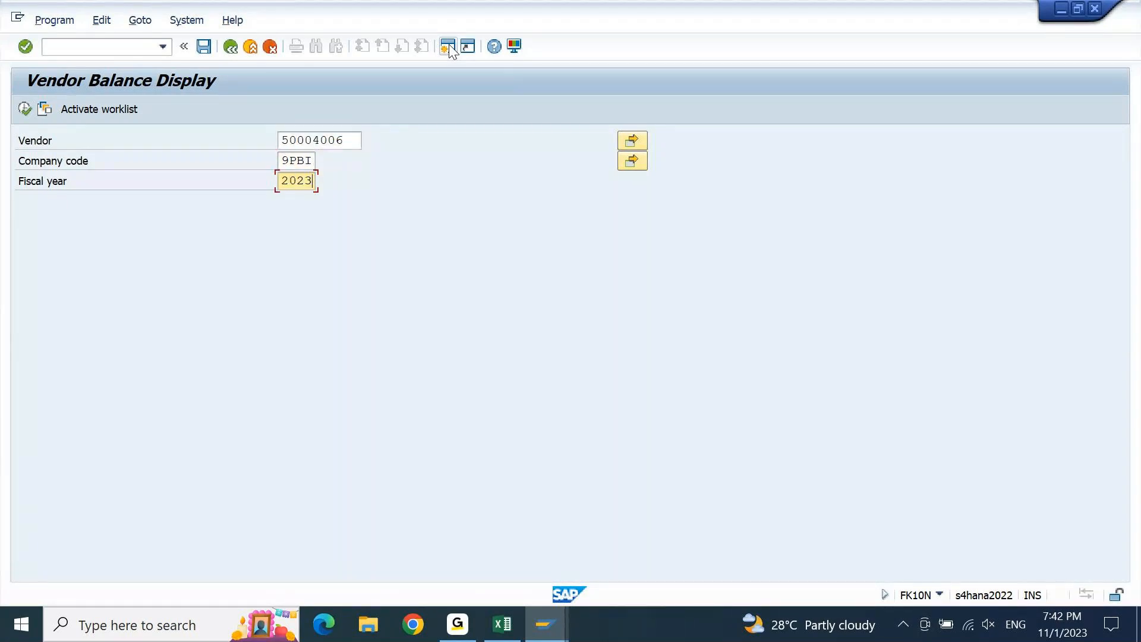
key(Return)
click(25, 108)
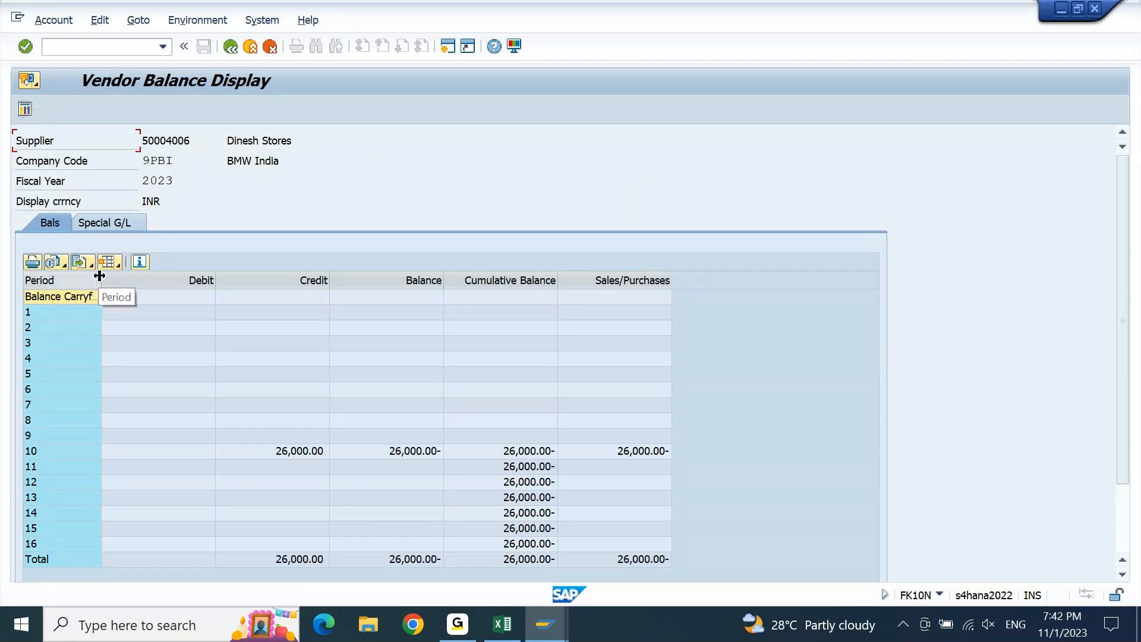
Widen the Period column to fit its full labels and select the Balance Carryforward row.
drag(100, 276, 177, 272)
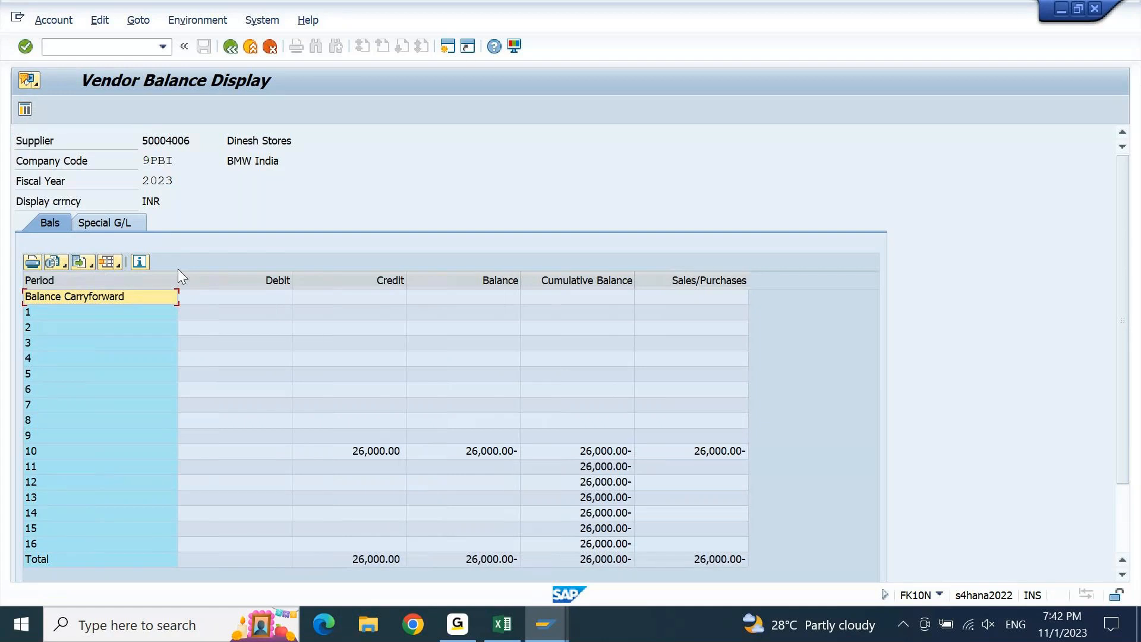
click(151, 298)
click(151, 297)
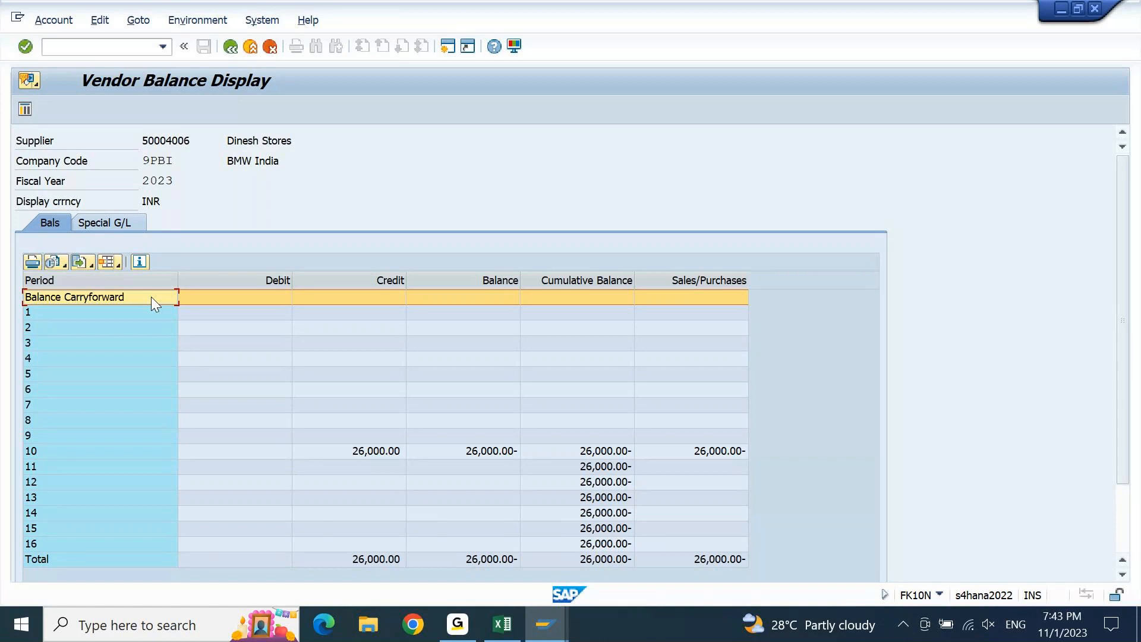
Examine the fiscal year, the period 16 row and the total of the Cumulative Balance column.
drag(144, 181, 177, 187)
click(63, 545)
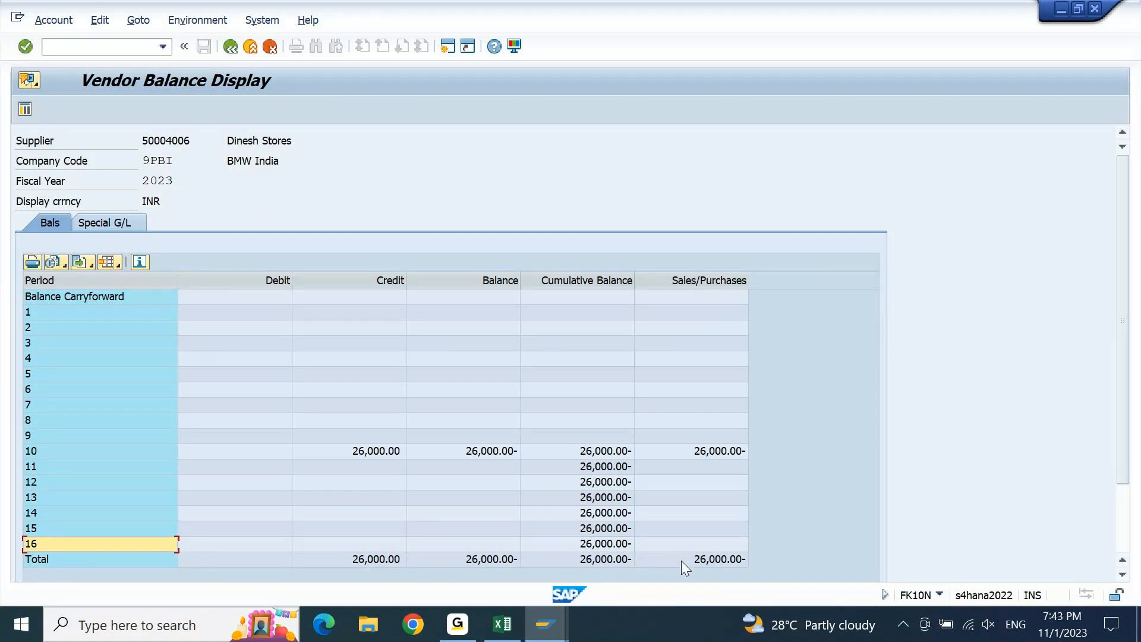
click(605, 561)
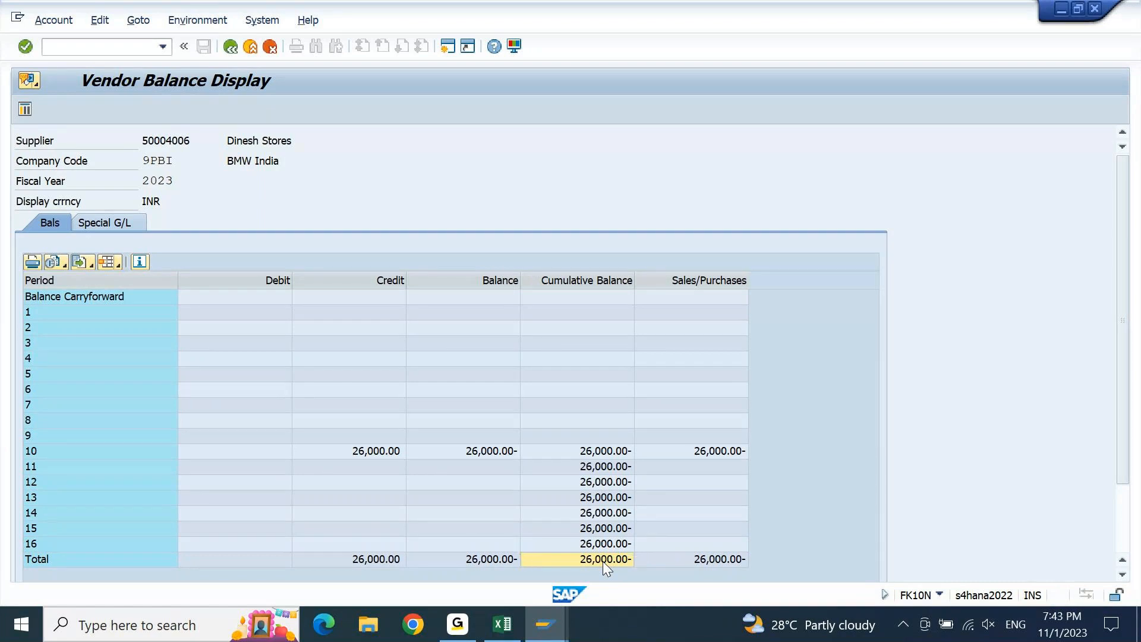
Try to display the vendor's balance for fiscal year 2024.
key(F3)
key(Tab)
key(Tab)
key(shift+Left)
text(4)
key(shift+Home)
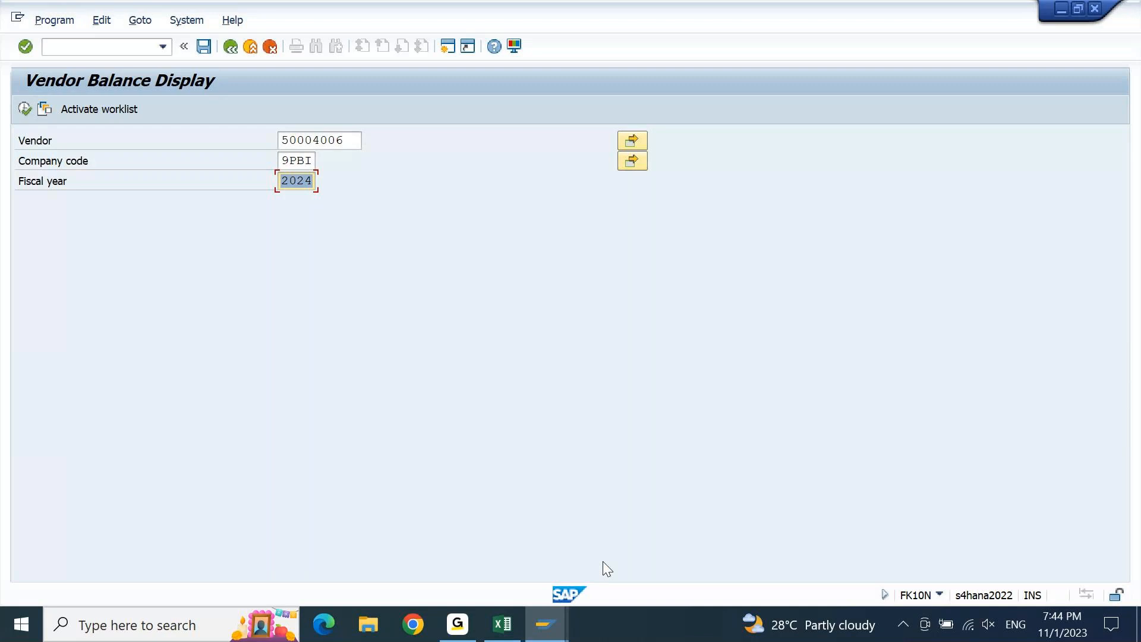
key(F8)
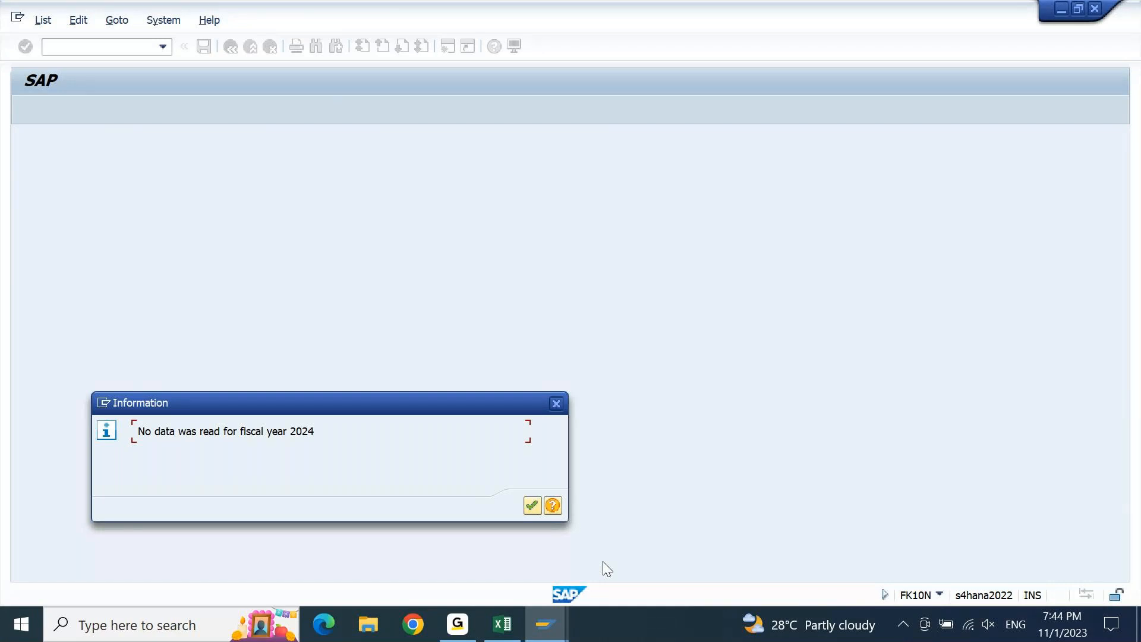
key(Return)
Execute the vendor balance display for fiscal year 2023 and widen the Period column to fit its full labels.
key(Tab)
key(Tab)
key(BackSpace)
text(3)
key(Return)
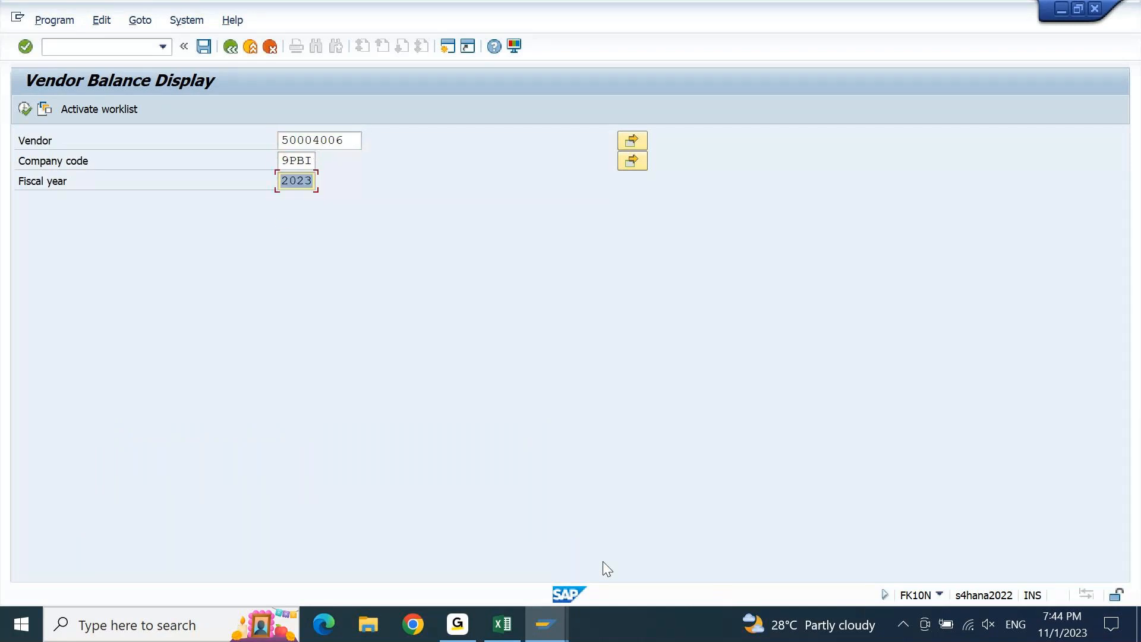
key(F8)
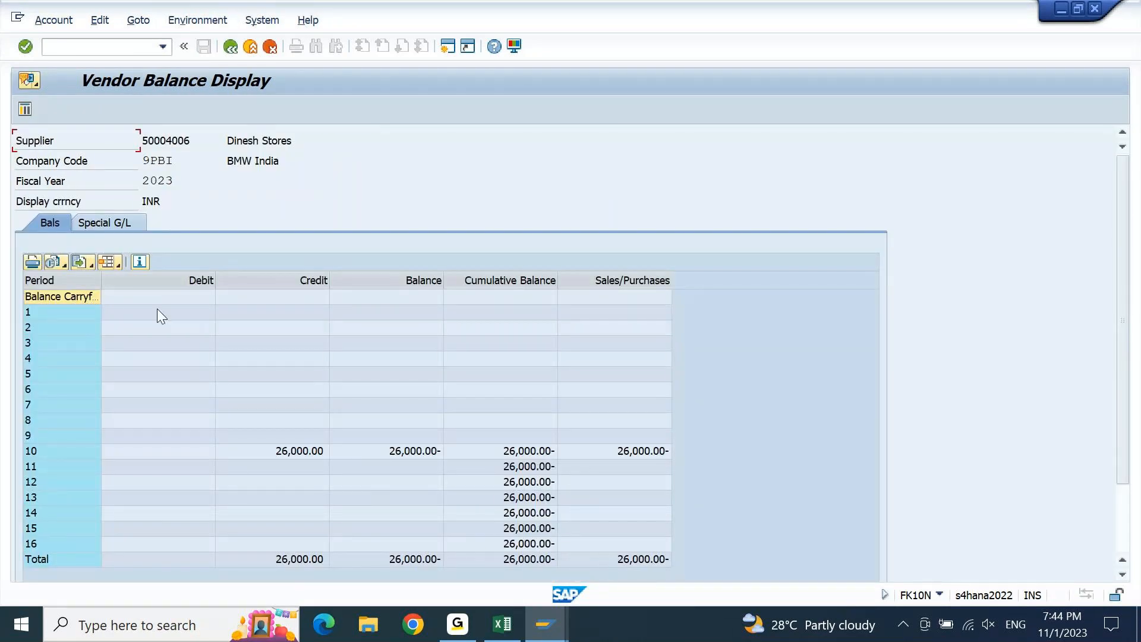
drag(103, 277, 174, 277)
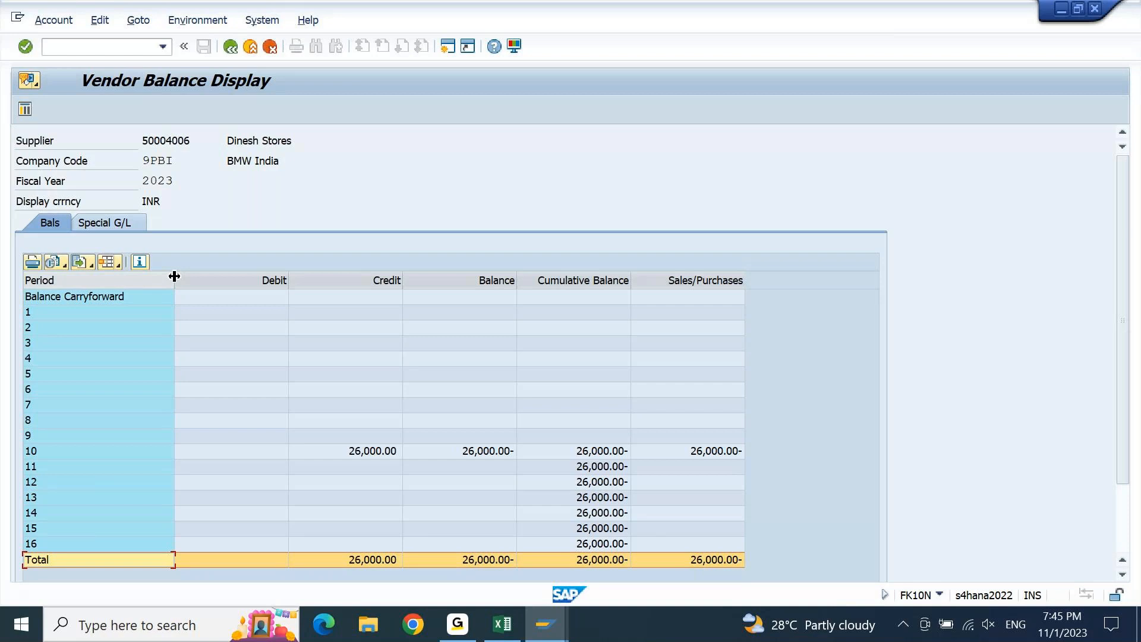
Examine the rows from Balance Carryforward through period 10 against the displayed fiscal year.
key(Page_Up)
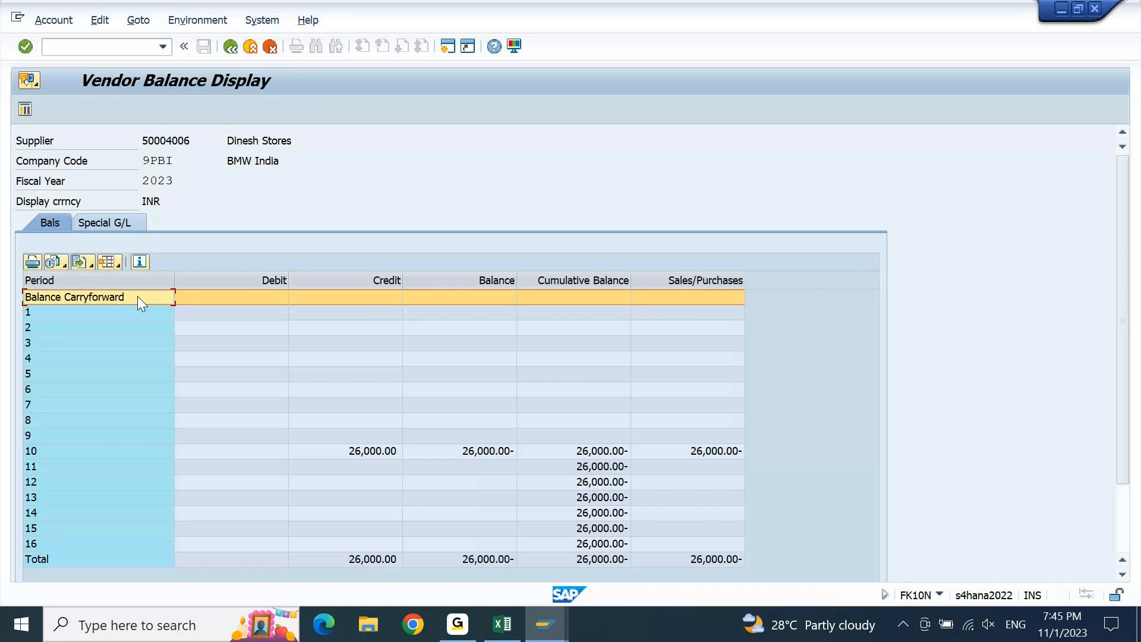
key(Down)
key(Down)
key(Down)
key(Down)
key(Down)
key(Down)
key(Down)
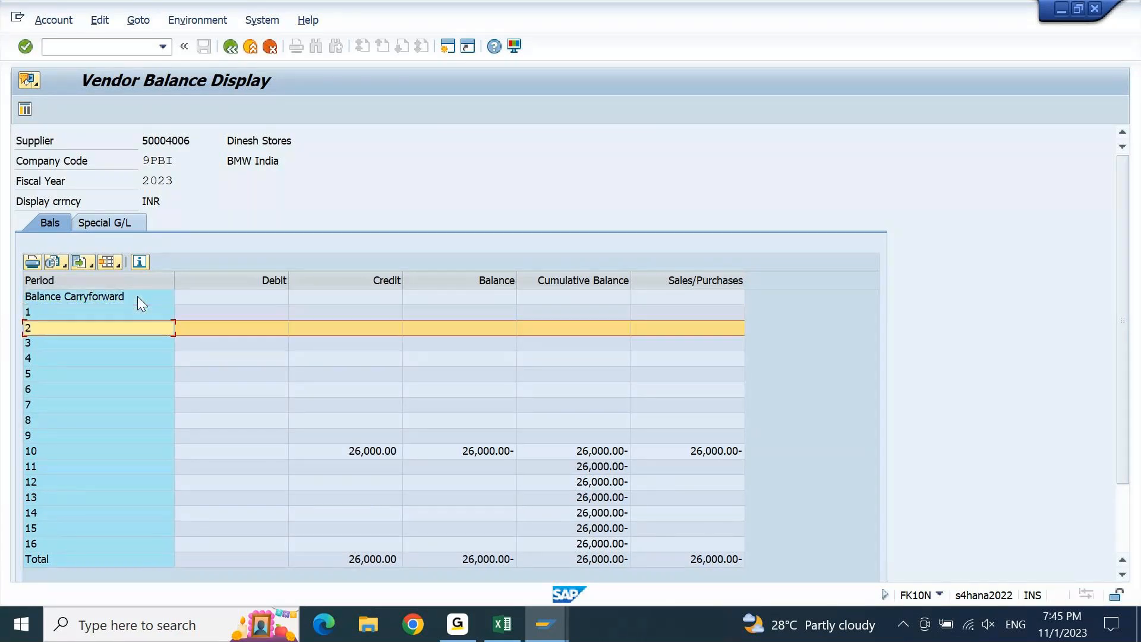
key(Down)
key(Down)
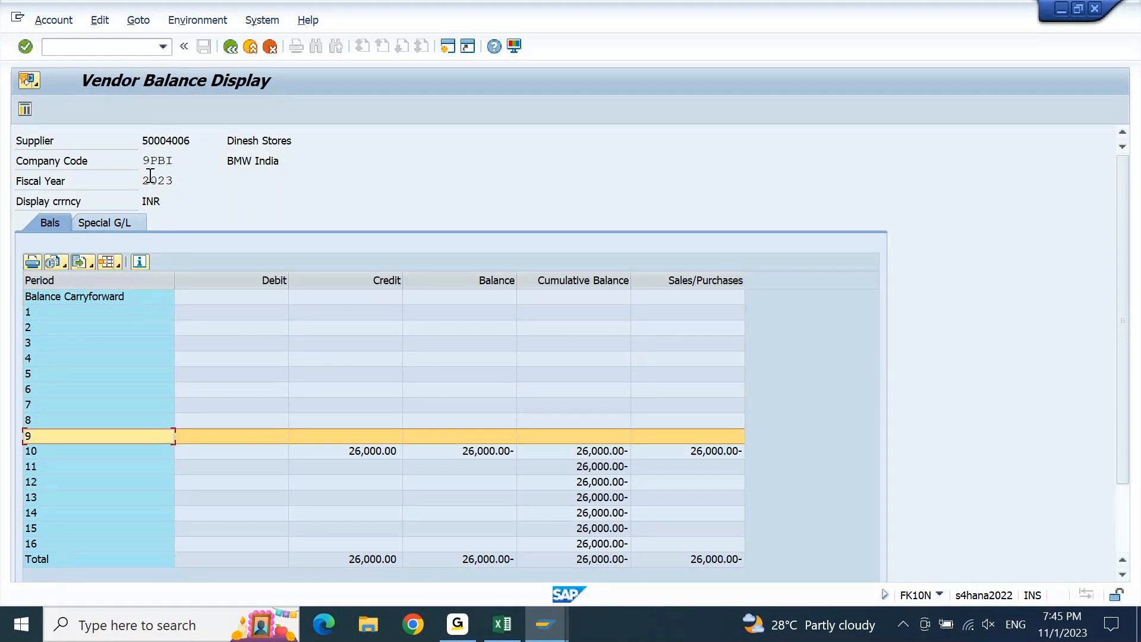
drag(144, 180, 171, 182)
click(78, 448)
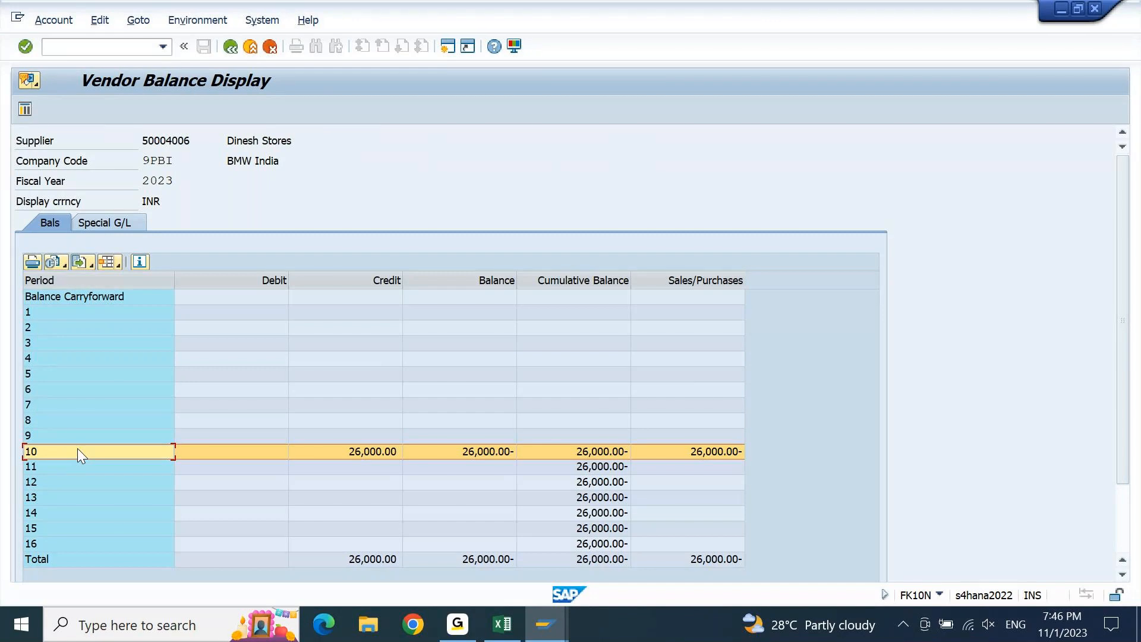
Examine the period 10 credit posting and compare the Credit column with the Debit column.
click(364, 452)
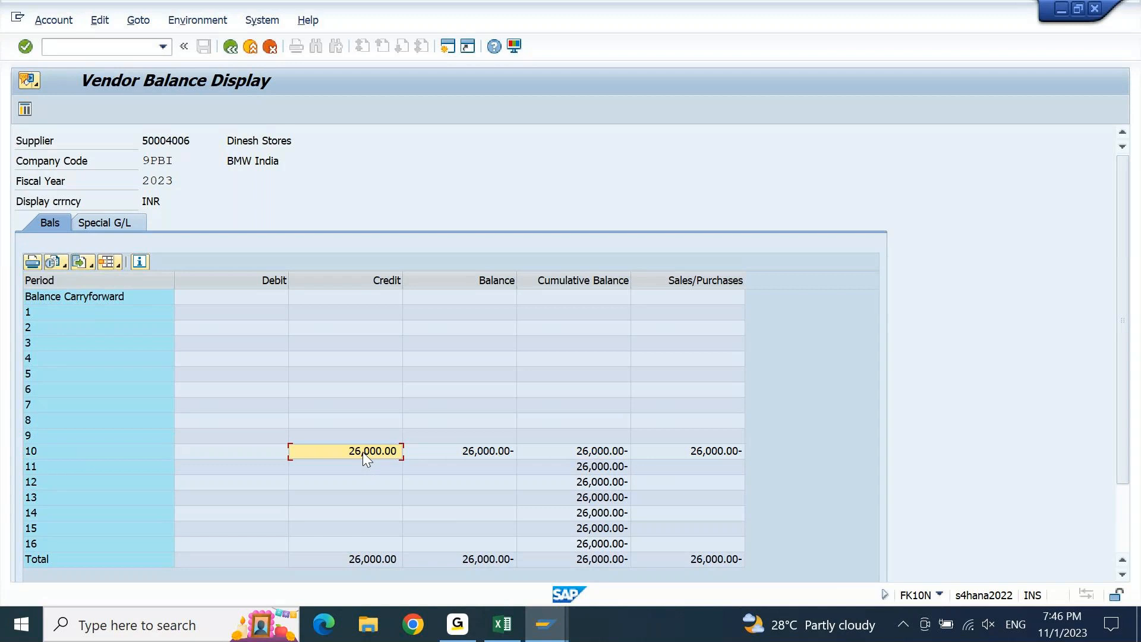
click(375, 277)
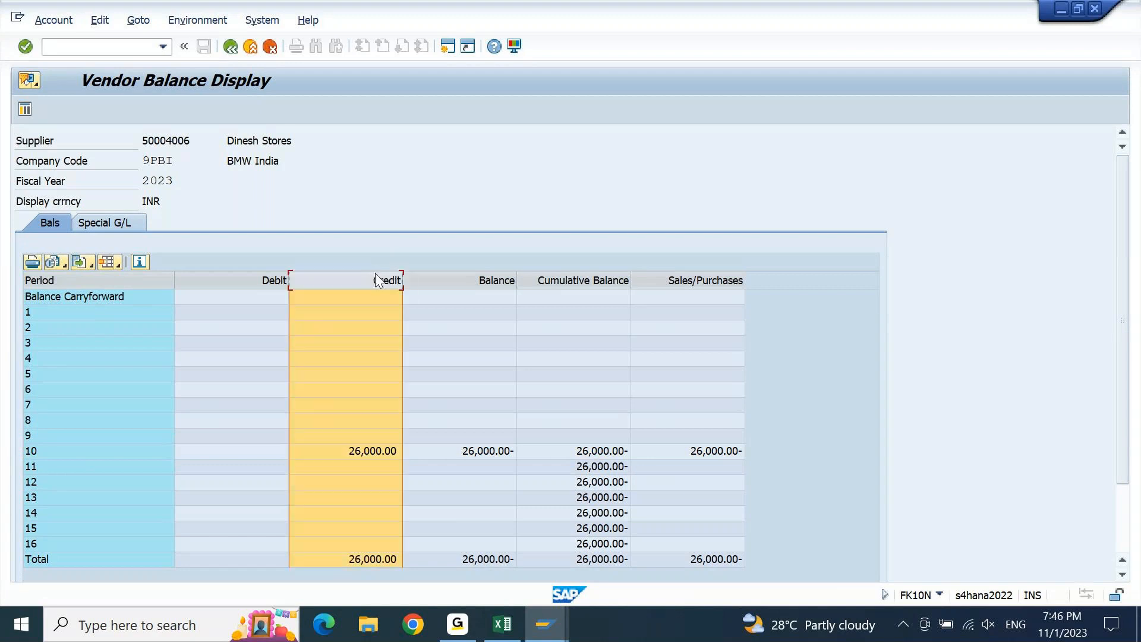
click(349, 452)
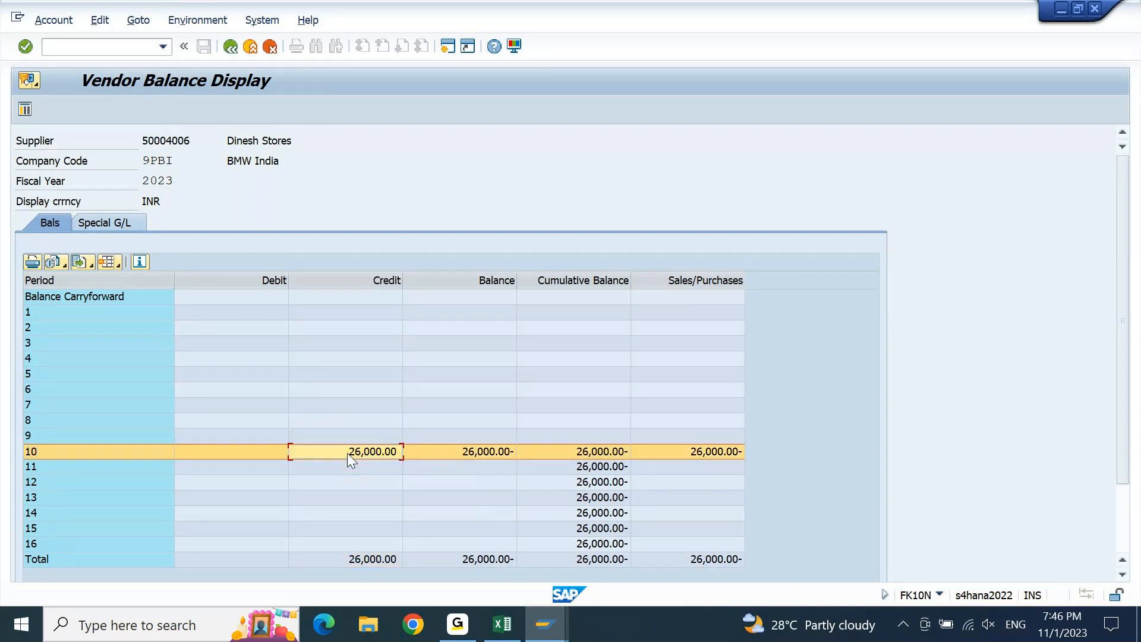
click(273, 455)
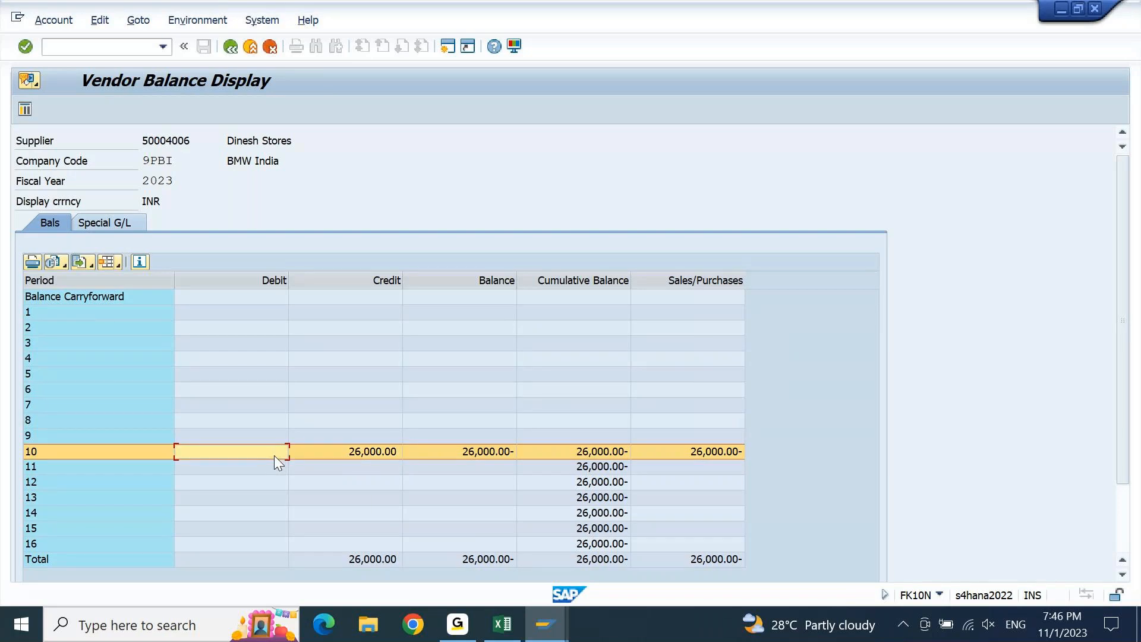
click(375, 455)
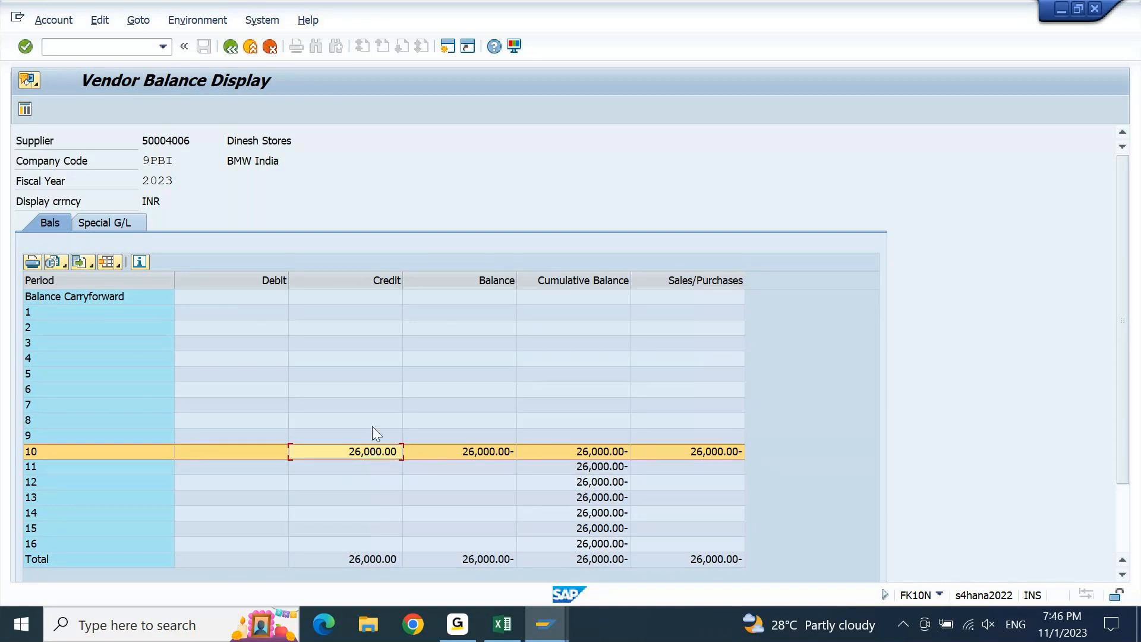
click(382, 283)
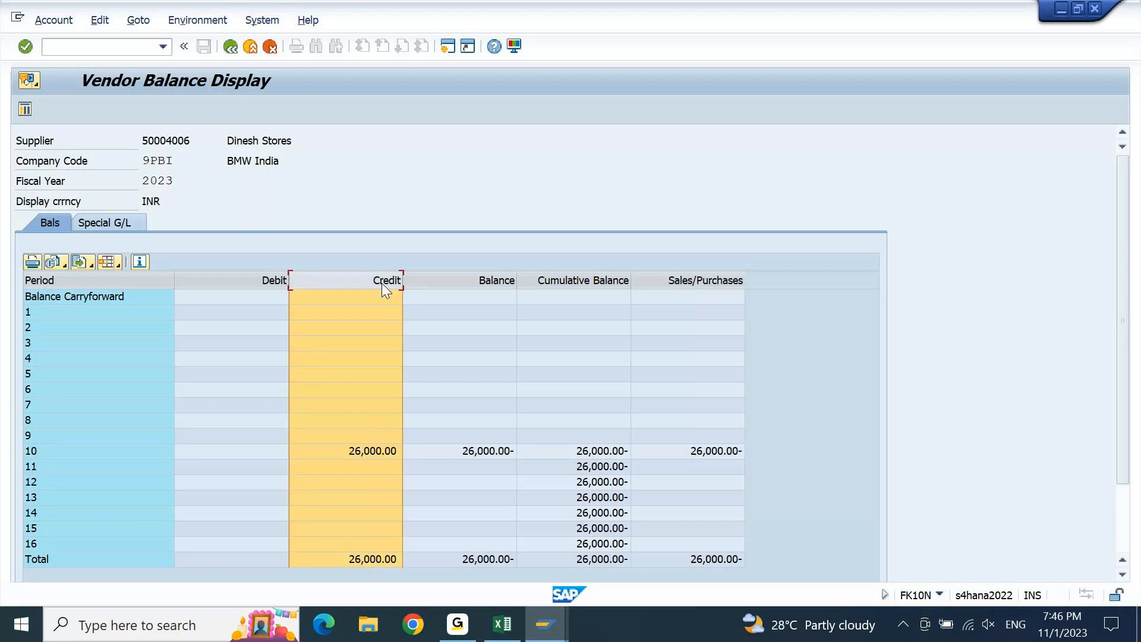
click(266, 283)
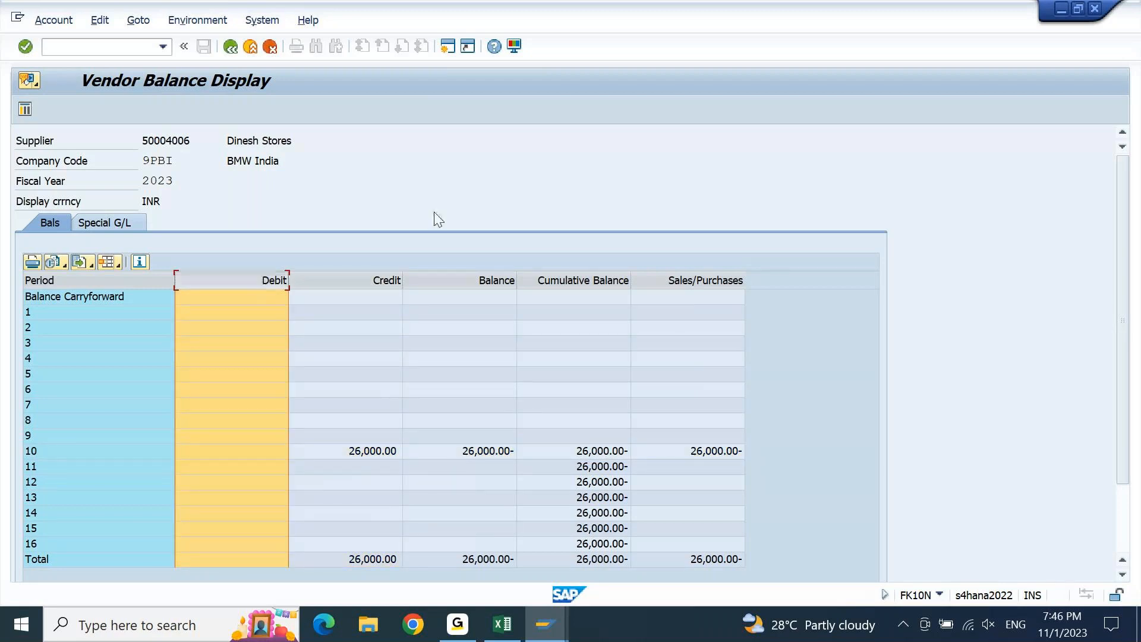
Compare the Balance, Cumulative Balance and Sales/Purchases amounts of period 10, and leave the vendor balance display.
click(493, 281)
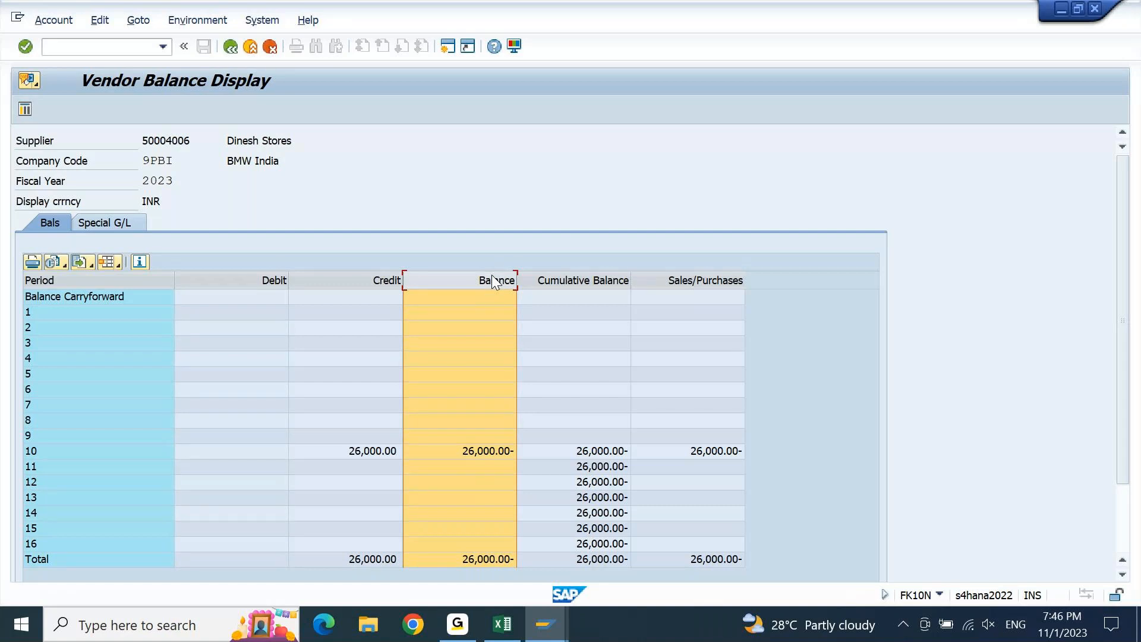
click(470, 452)
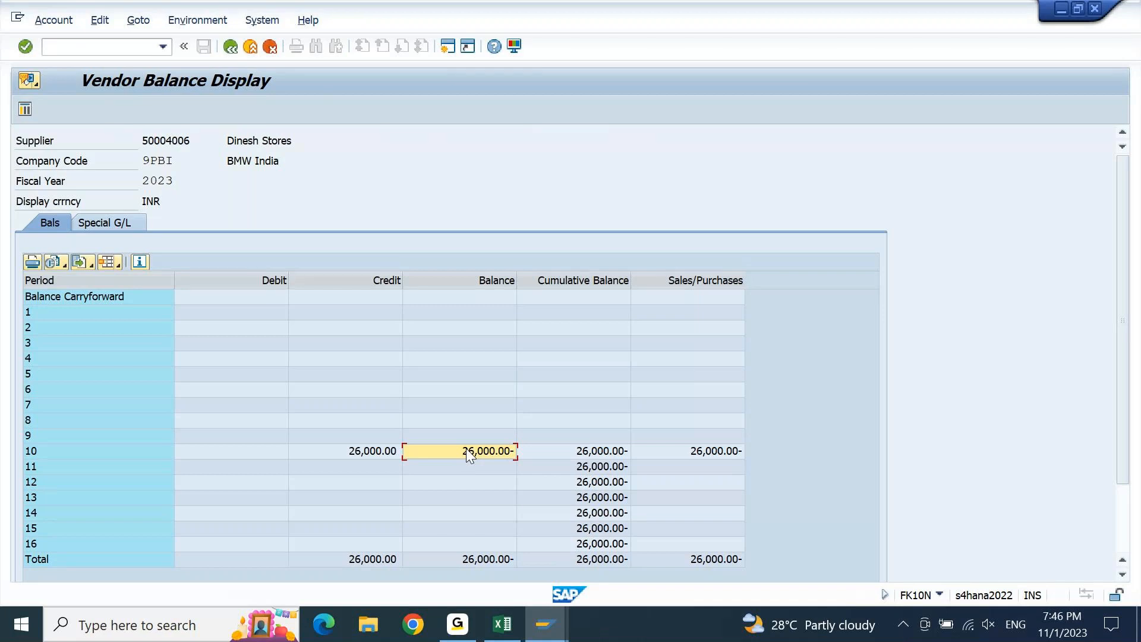
key(Tab)
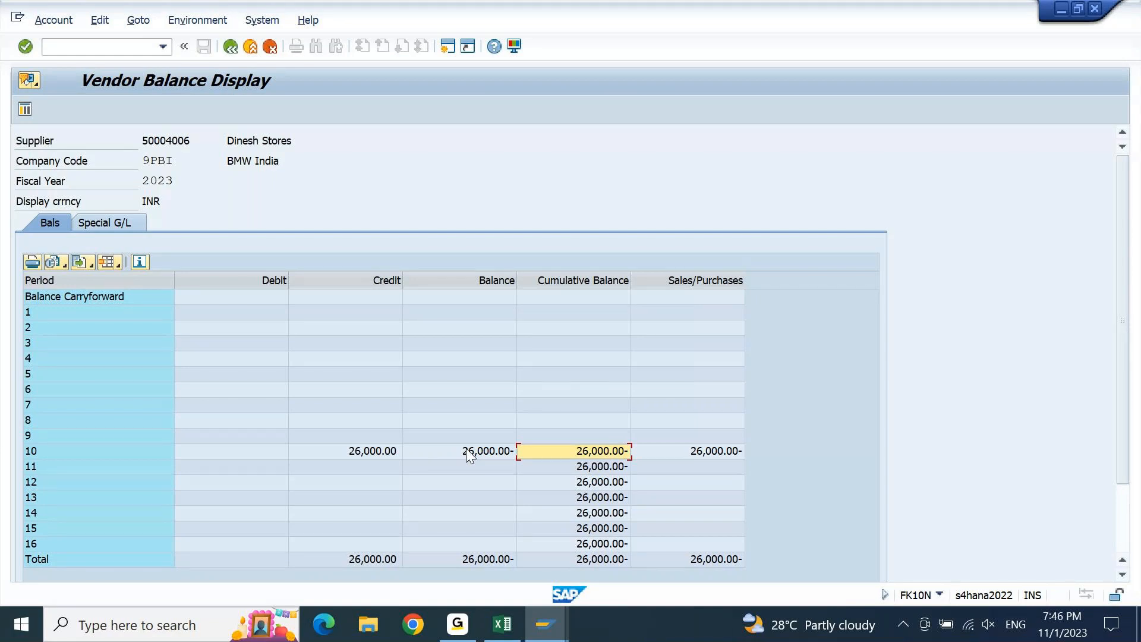
key(Right)
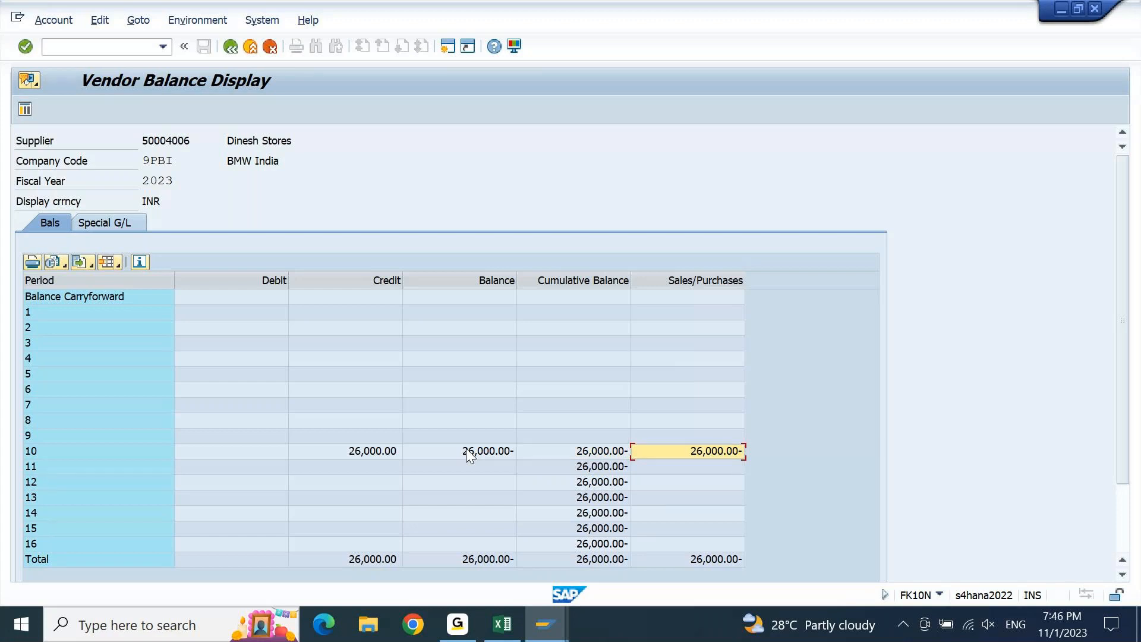
drag(594, 280, 493, 283)
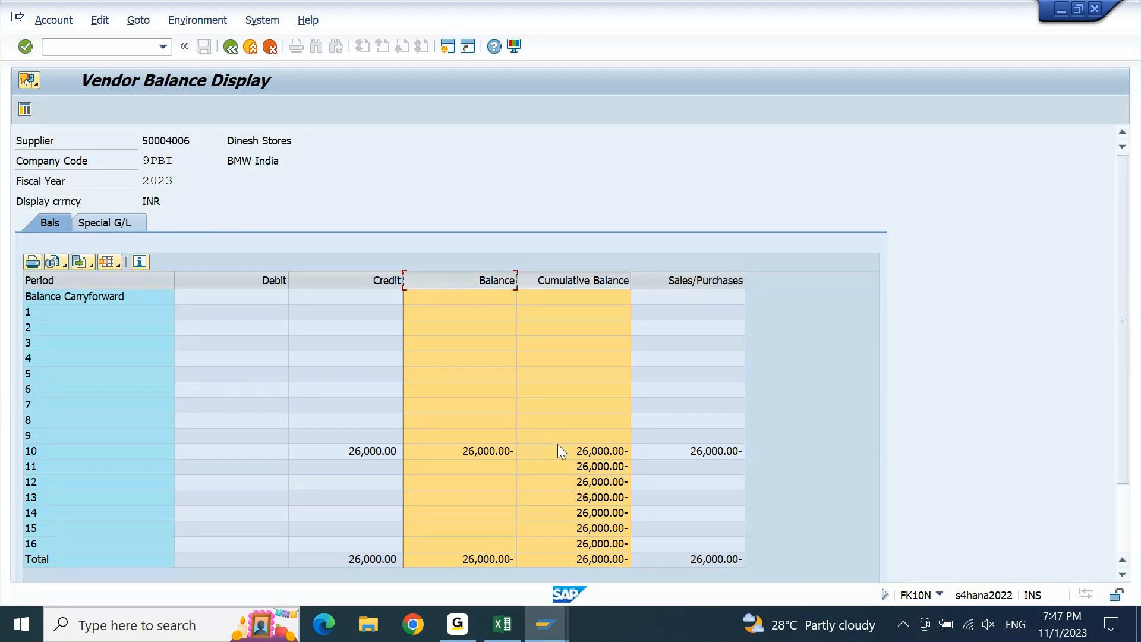
click(501, 455)
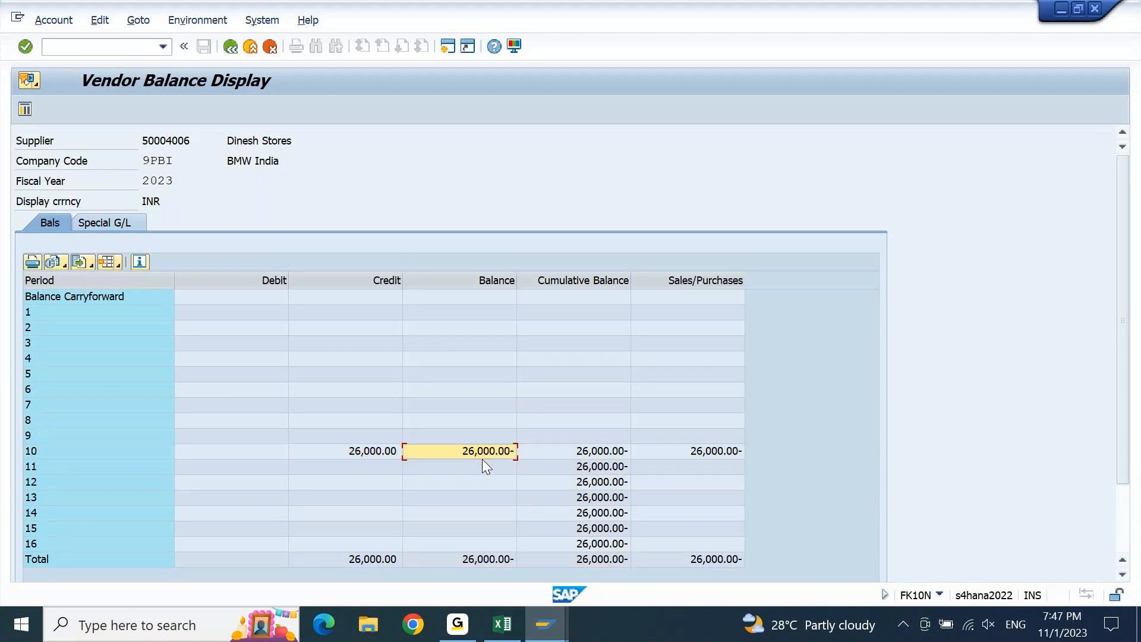
click(602, 454)
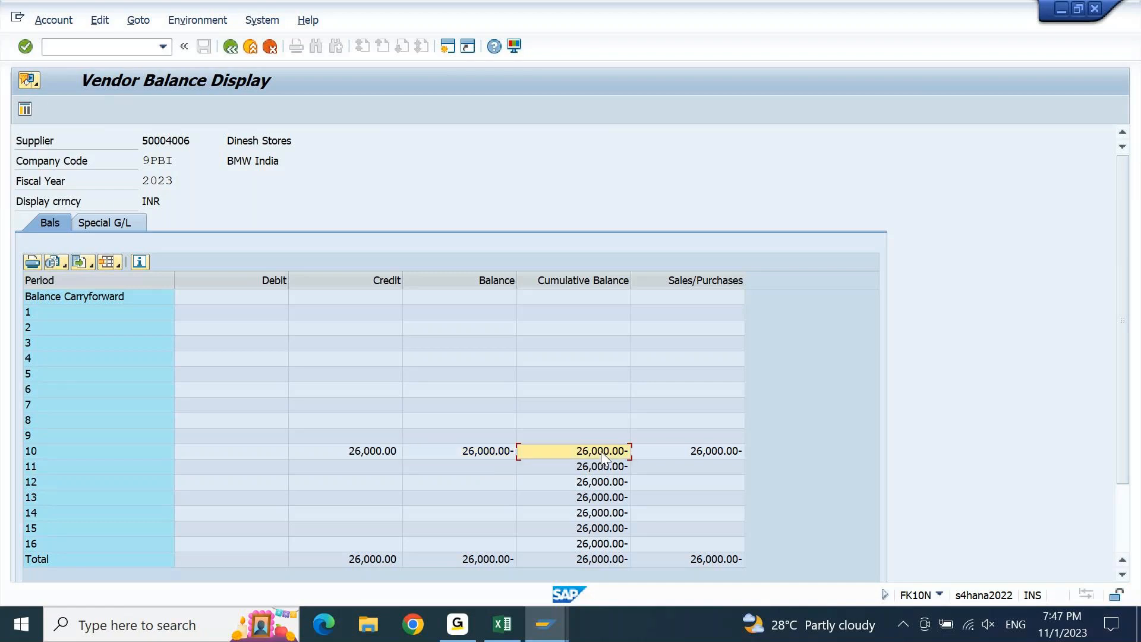
click(480, 451)
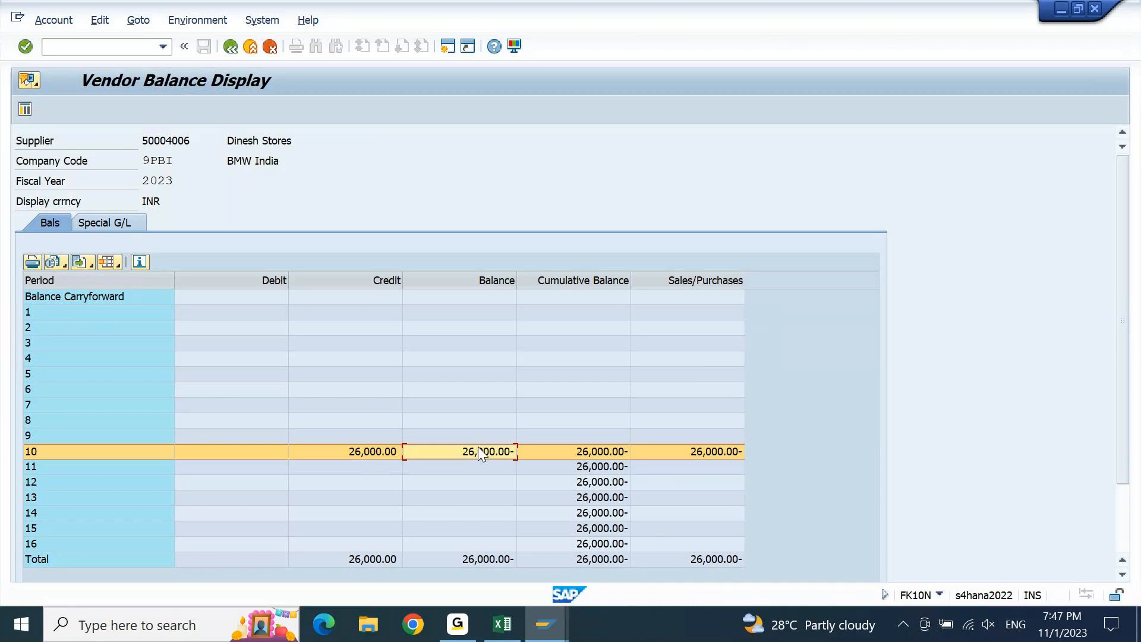
key(F3)
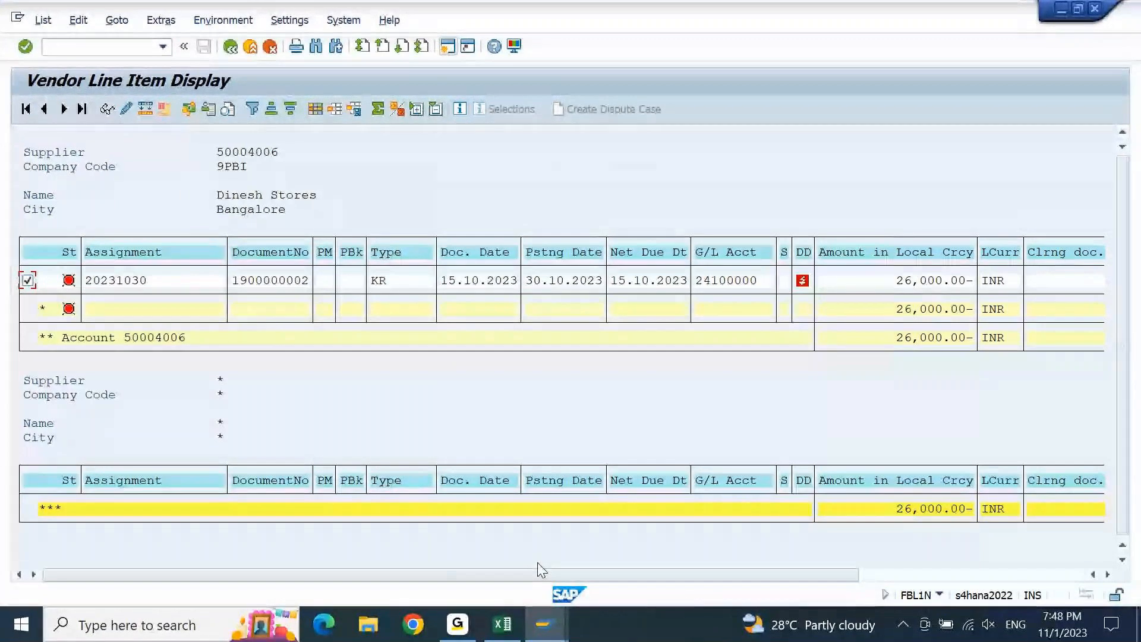
Switch to the Excel class notes and enter the heading "Vendor Payments:" in cell A3155 under the Class# 58 title.
click(508, 636)
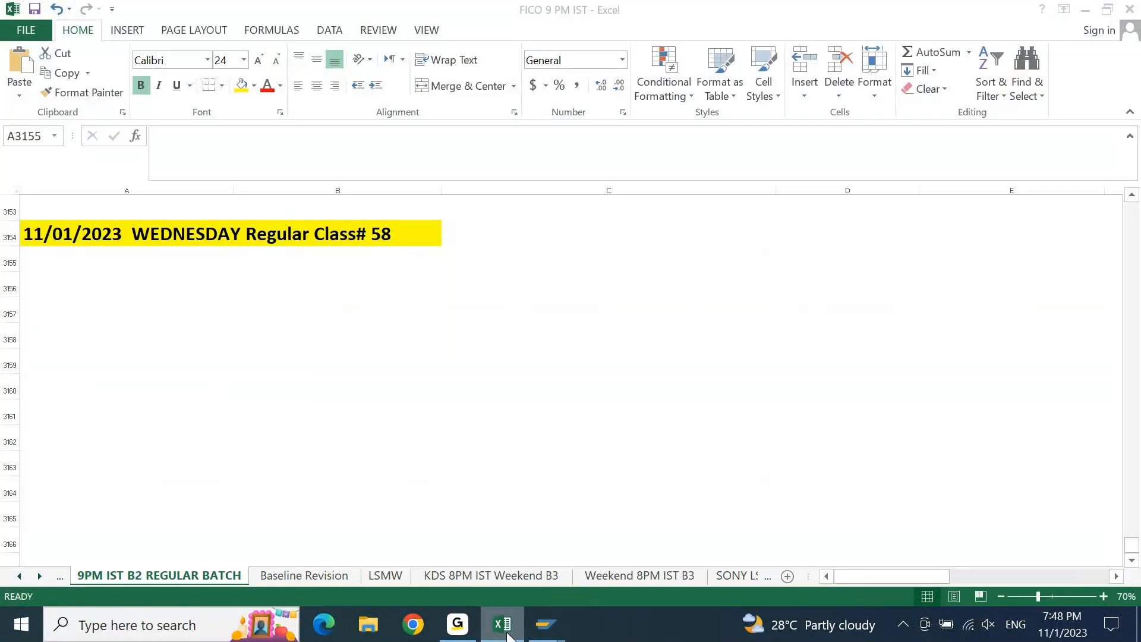
text(vE)
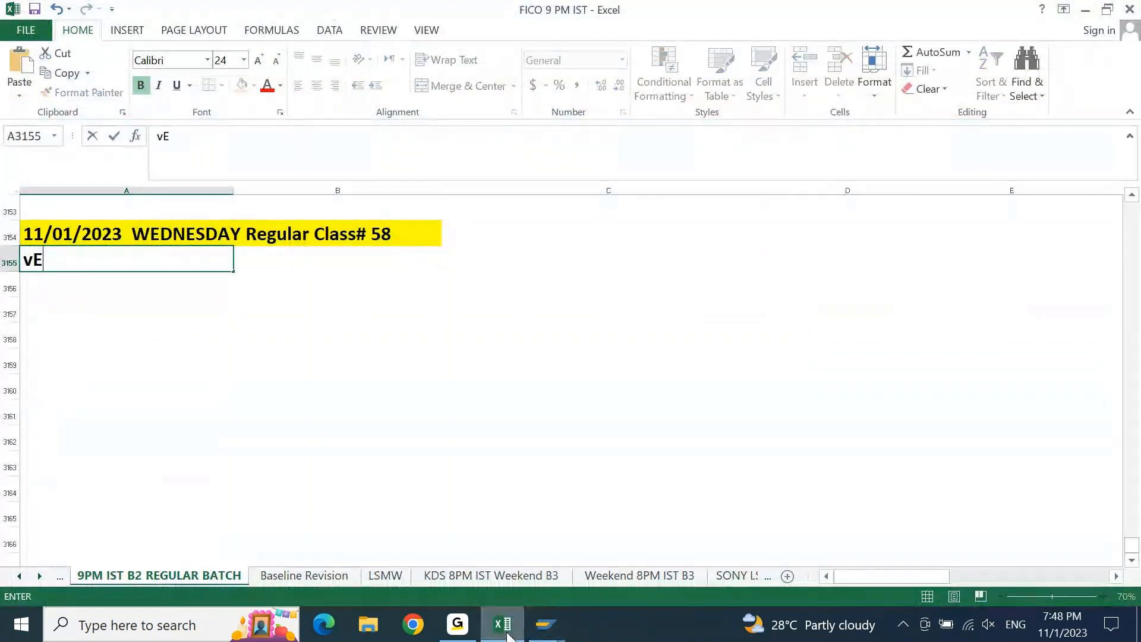
text(NDOR Payments:)
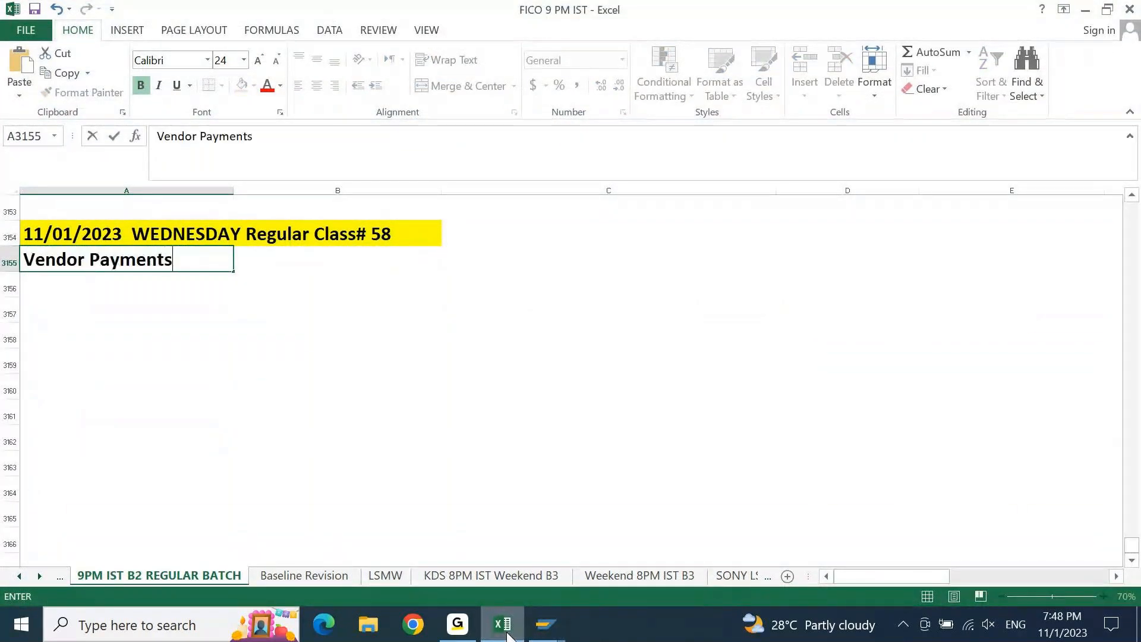
key(Return)
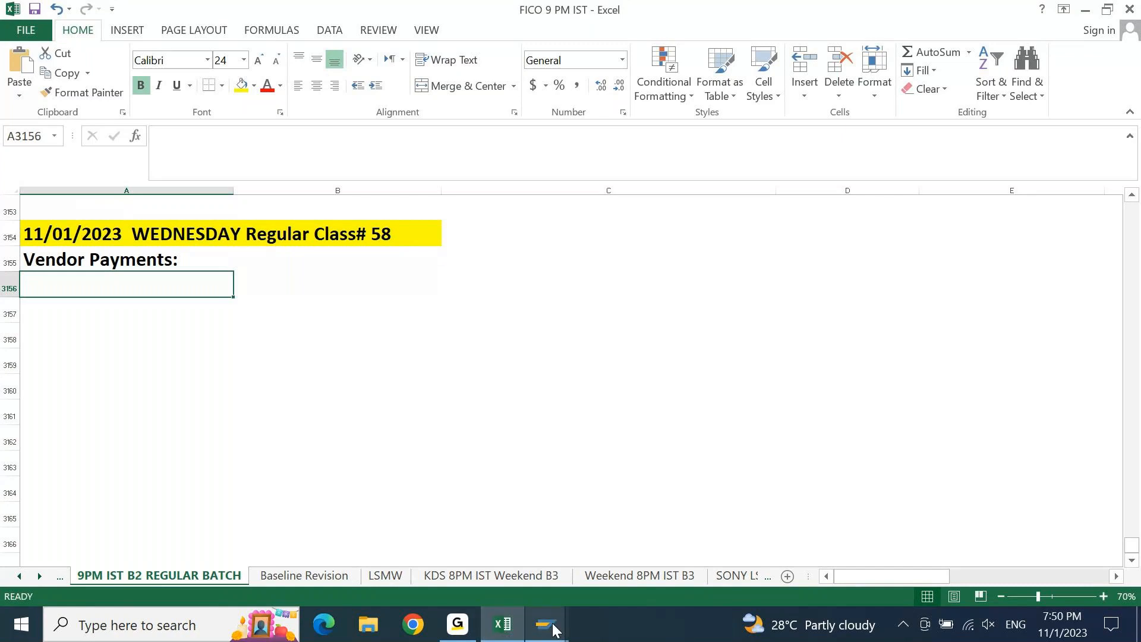
Switch to the SAP Vendor Line Item Display and check the due date indicator of the open invoice.
mouse_move(550, 633)
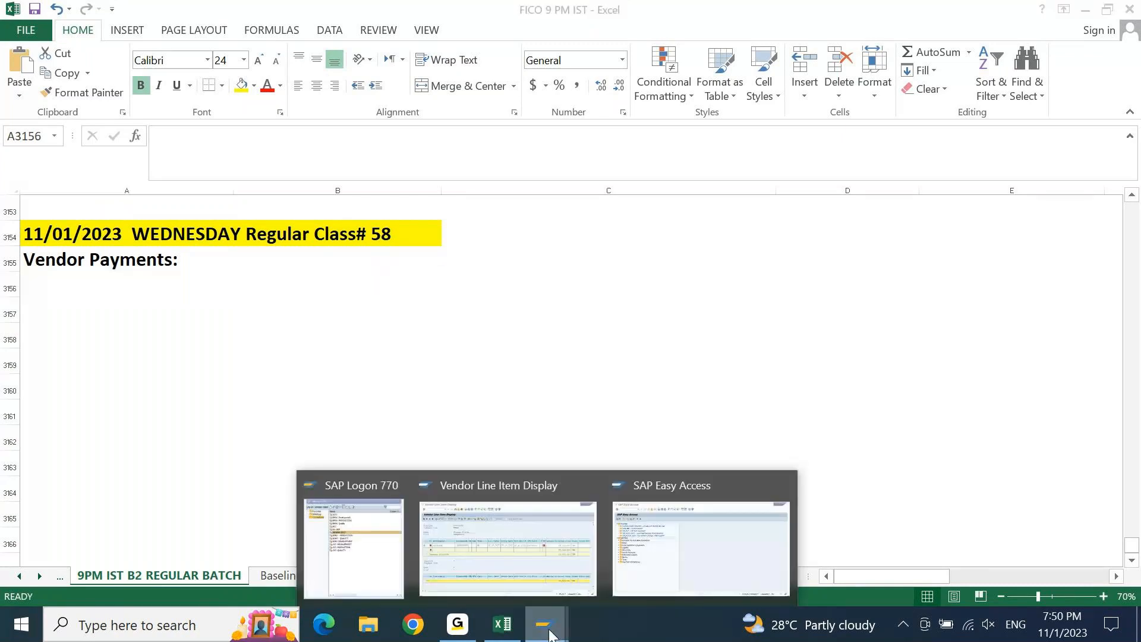
click(502, 564)
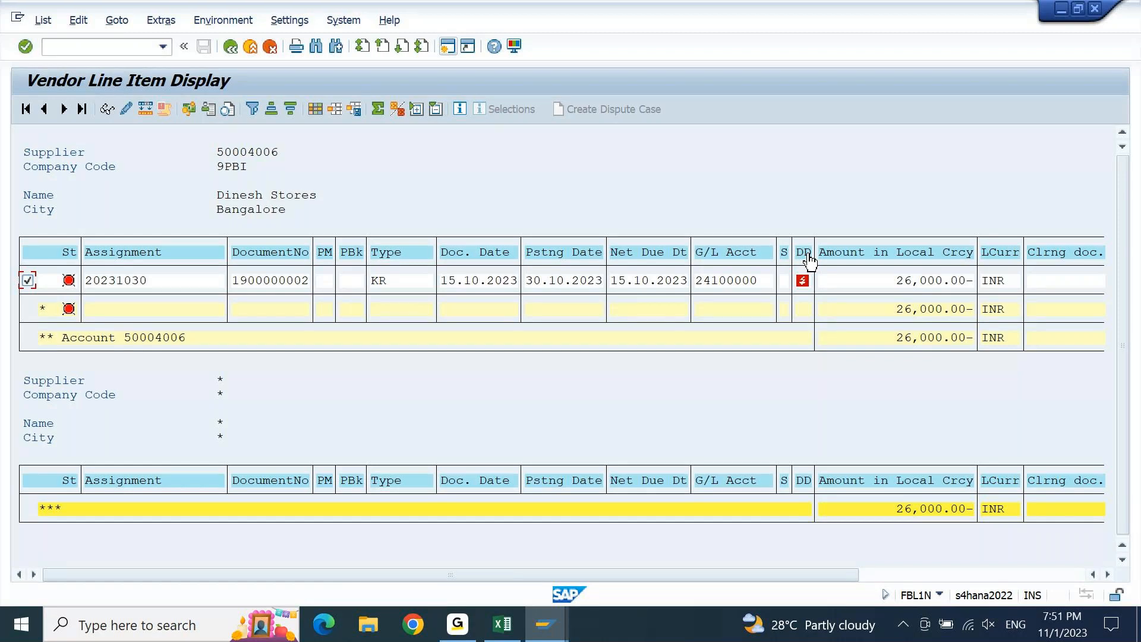
mouse_move(808, 286)
Switch to the Excel class notes and write "Payment can be made in Either Cash or Bank forms" in cell A3156.
click(498, 630)
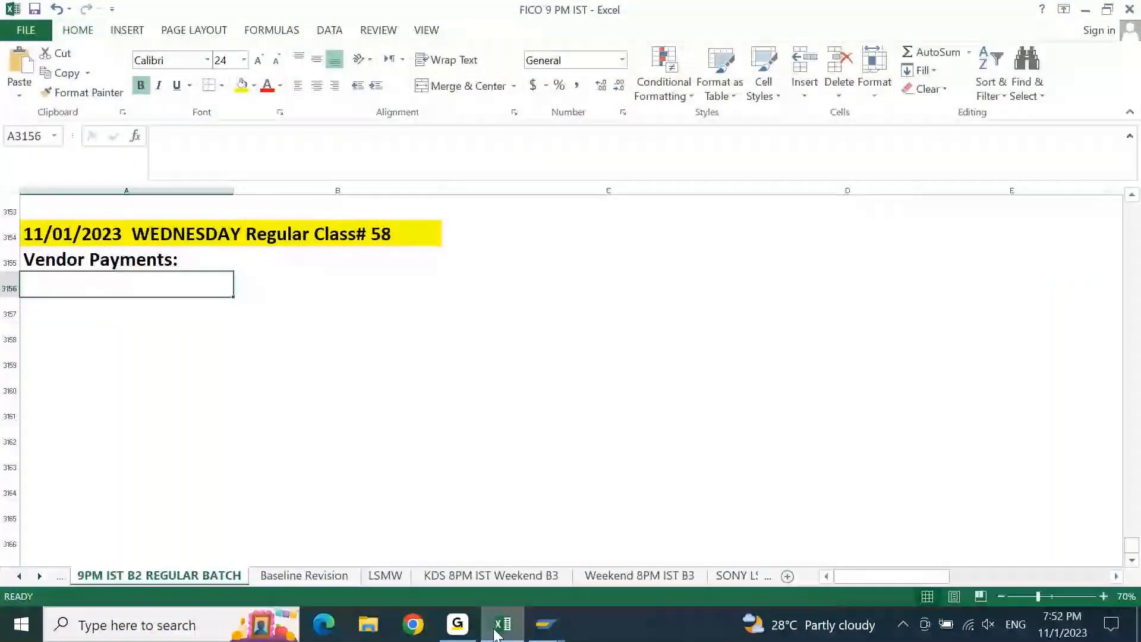
text(Payment can be)
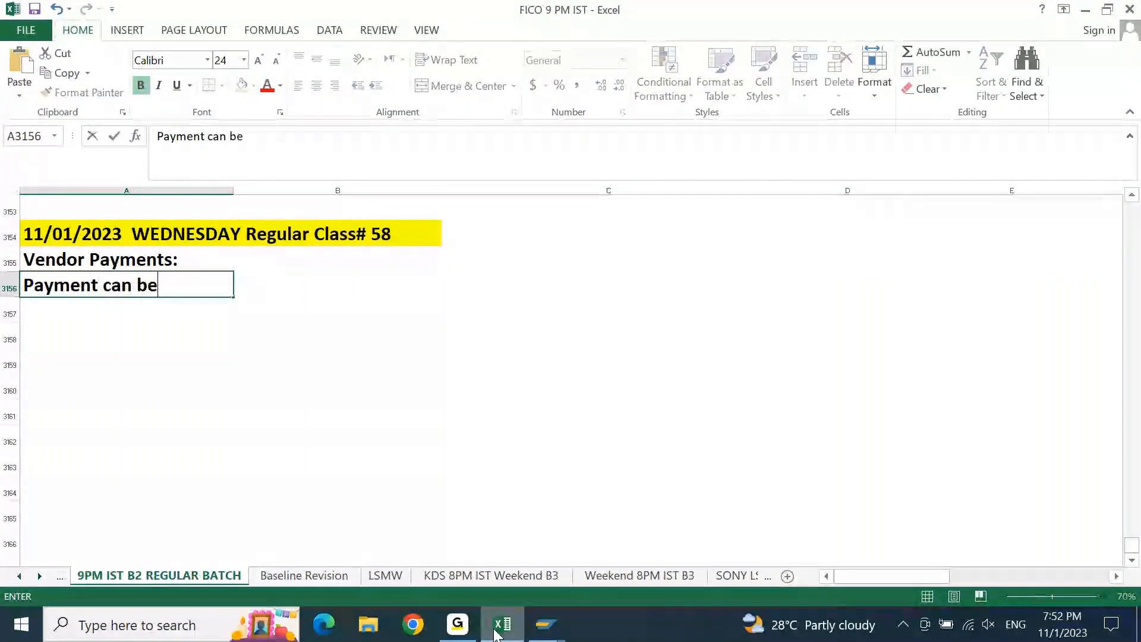
text( made in Either Ca)
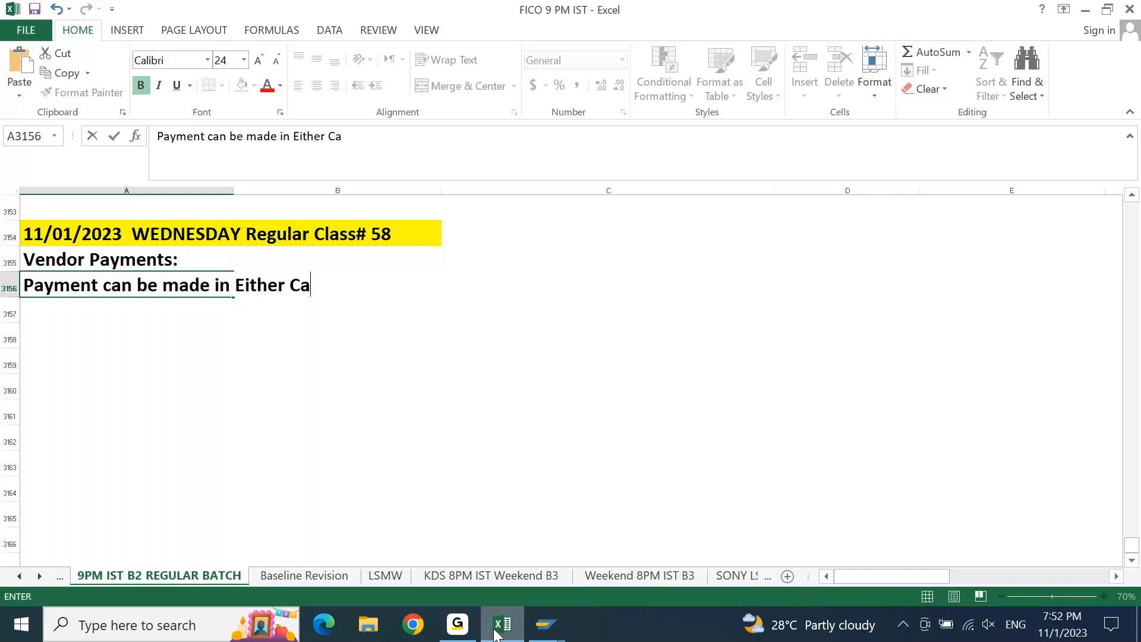
text(s h)
key(BackSpace)
key(BackSpace)
text(h or Bank )
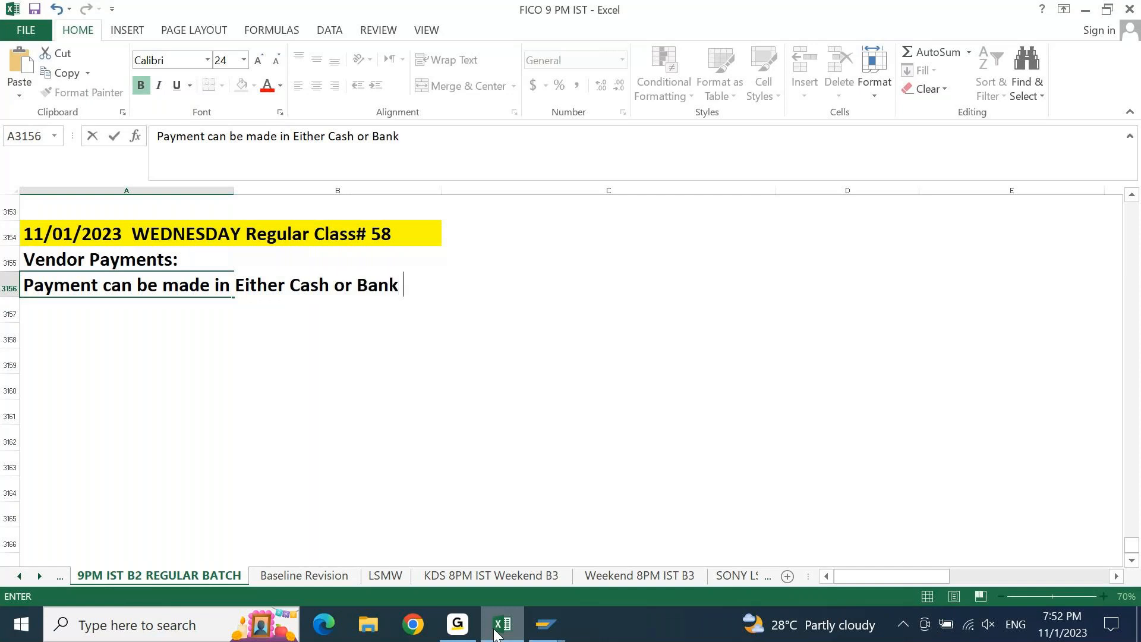
text(forms.)
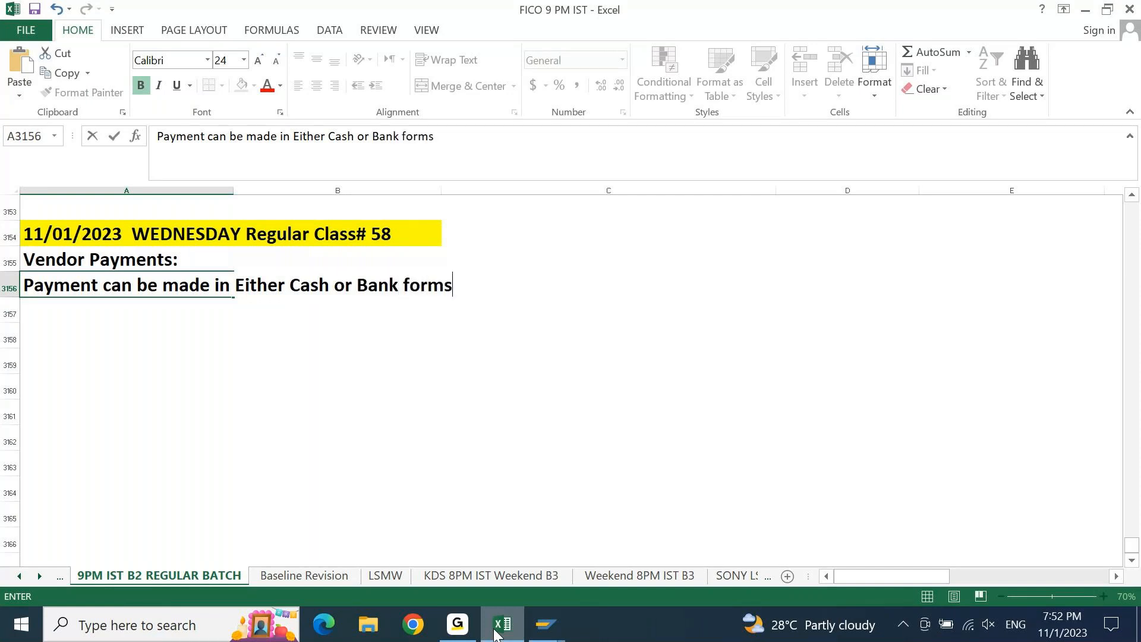
Replace the ending "forms" with "Mode." in the A3156 payment note, and save the workbook.
key(BackSpace)
key(BackSpace)
key(BackSpace)
text(s)
key(BackSpace)
key(BackSpace)
key(BackSpace)
key(BackSpace)
text(Mode)
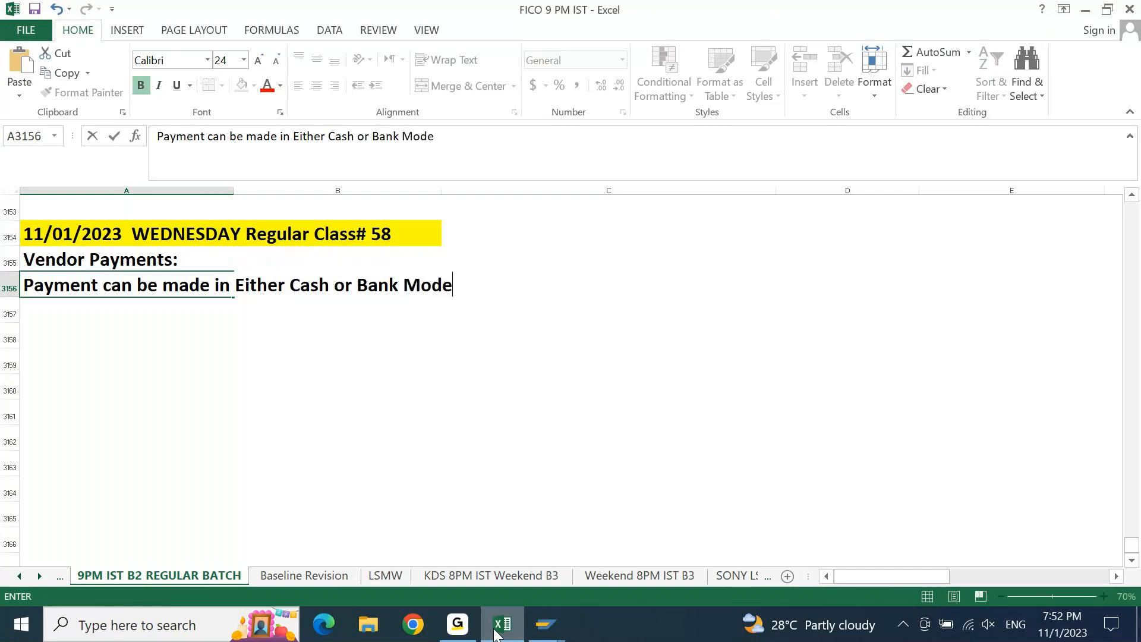
text(.)
key(Return)
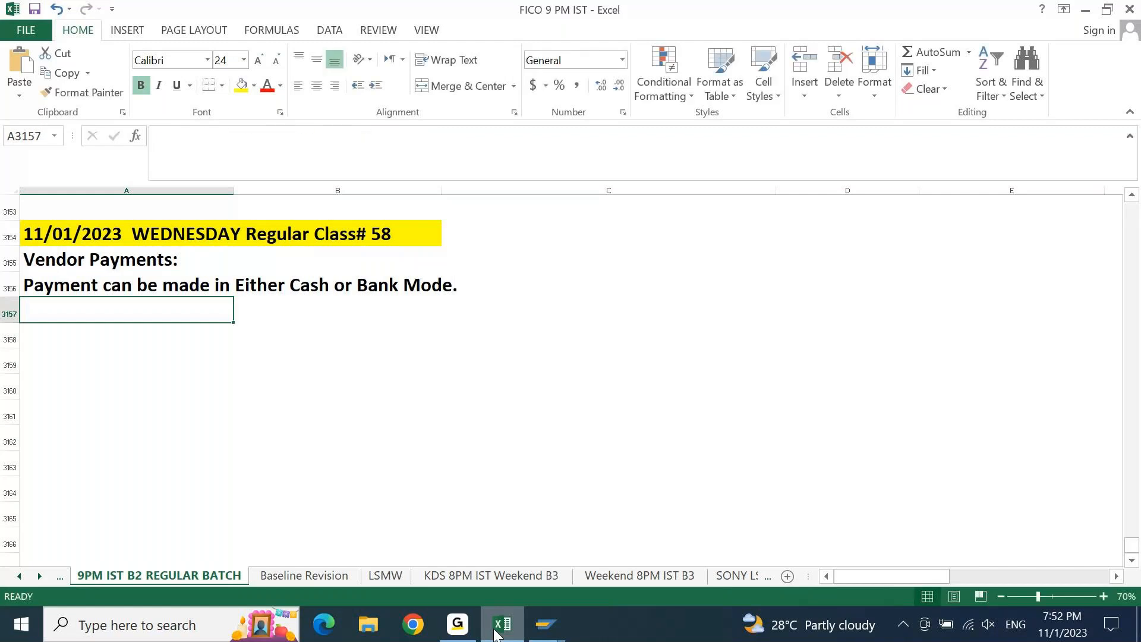
key(ctrl+s)
Enter the heading "Types of Payments:" in cell A3158, leaving one blank row below the payment note.
key(Down)
key(Down)
key(Up)
key(Up)
key(Down)
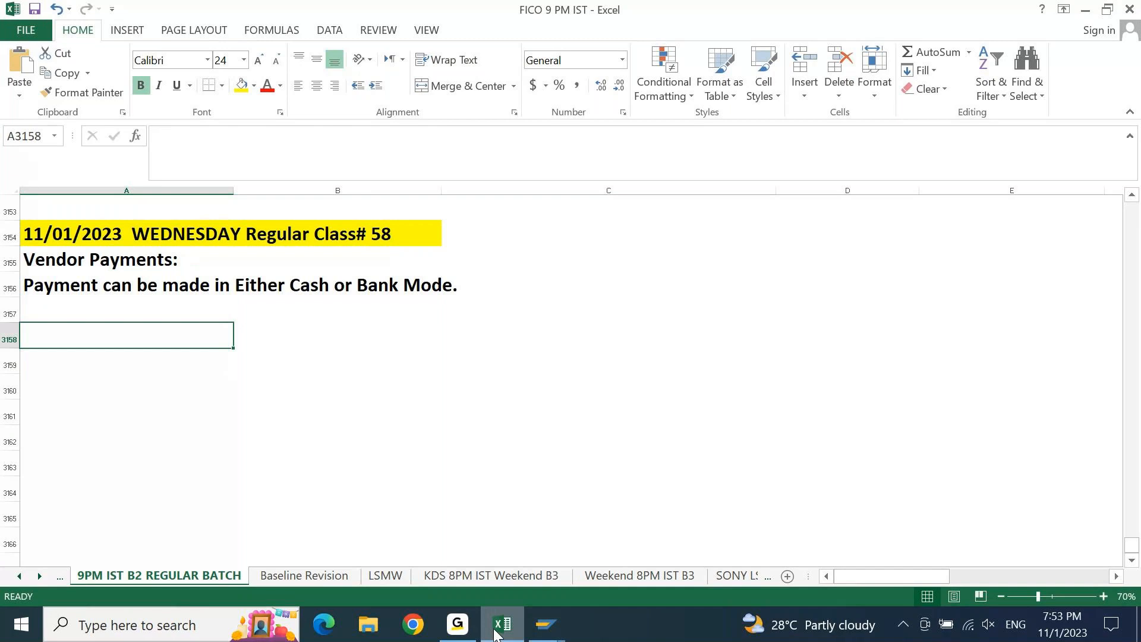
text(Types of Paum)
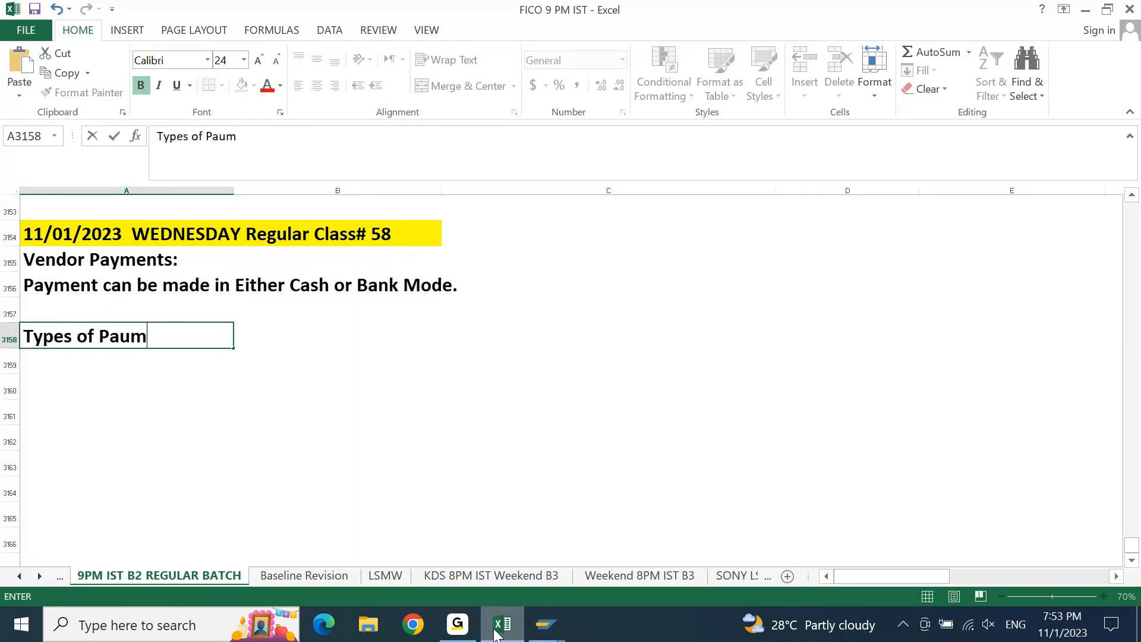
key(BackSpace)
text(yments:)
key(Return)
key(Return)
Enter the first list item "1. Payment Against Invoice" in cell A3159 under the Types of Payments heading.
key(Up)
key(Up)
key(Down)
text(1.)
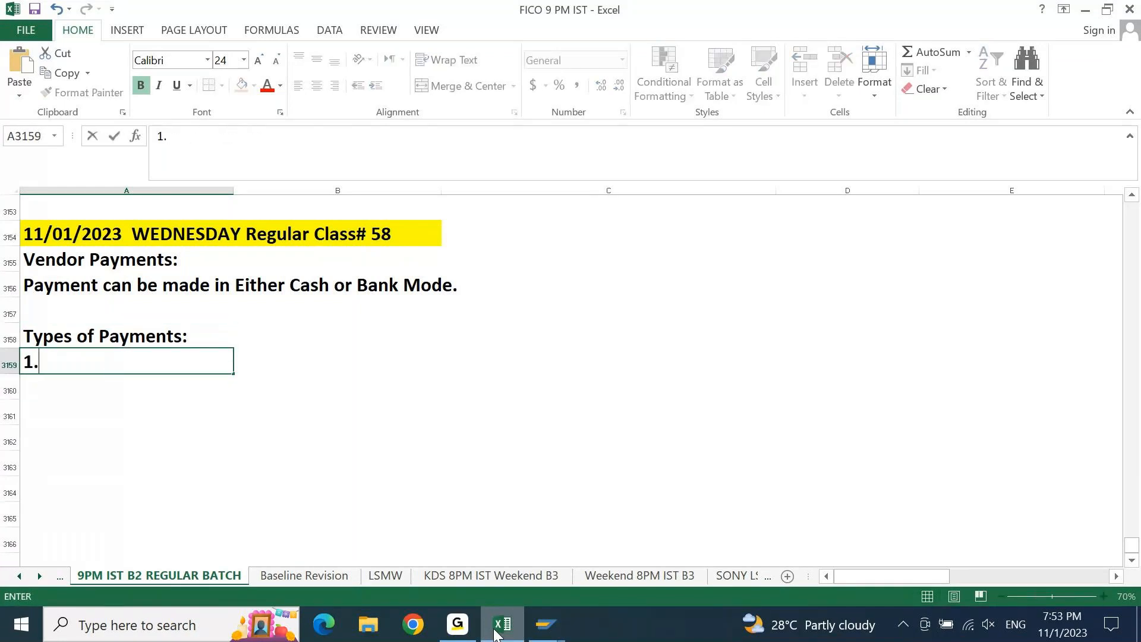
text( Payment A)
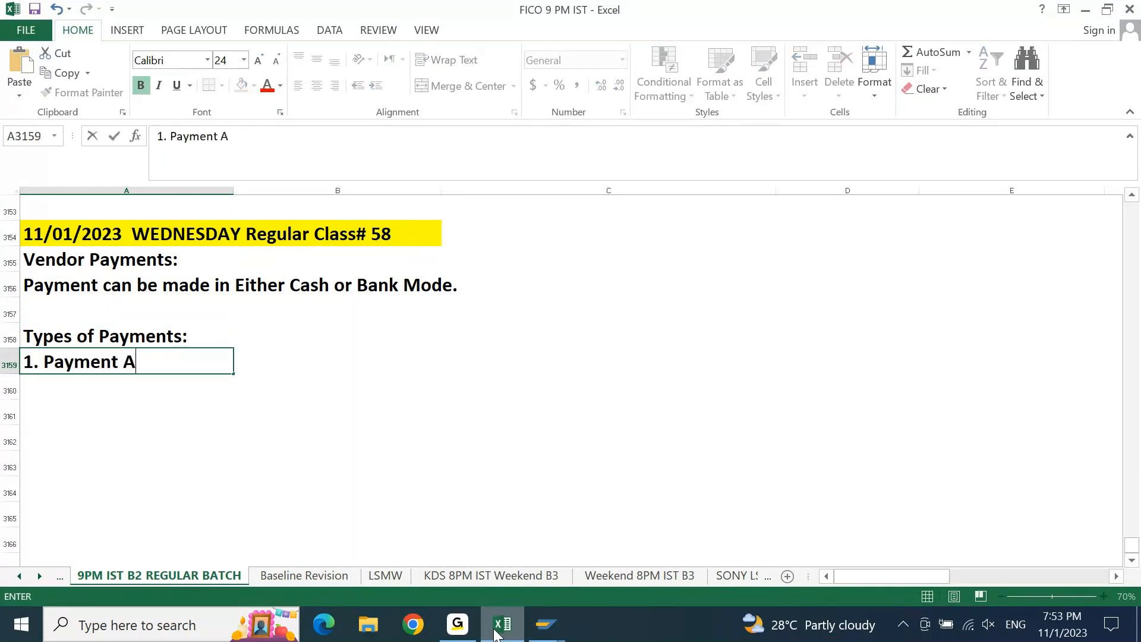
text(gains)
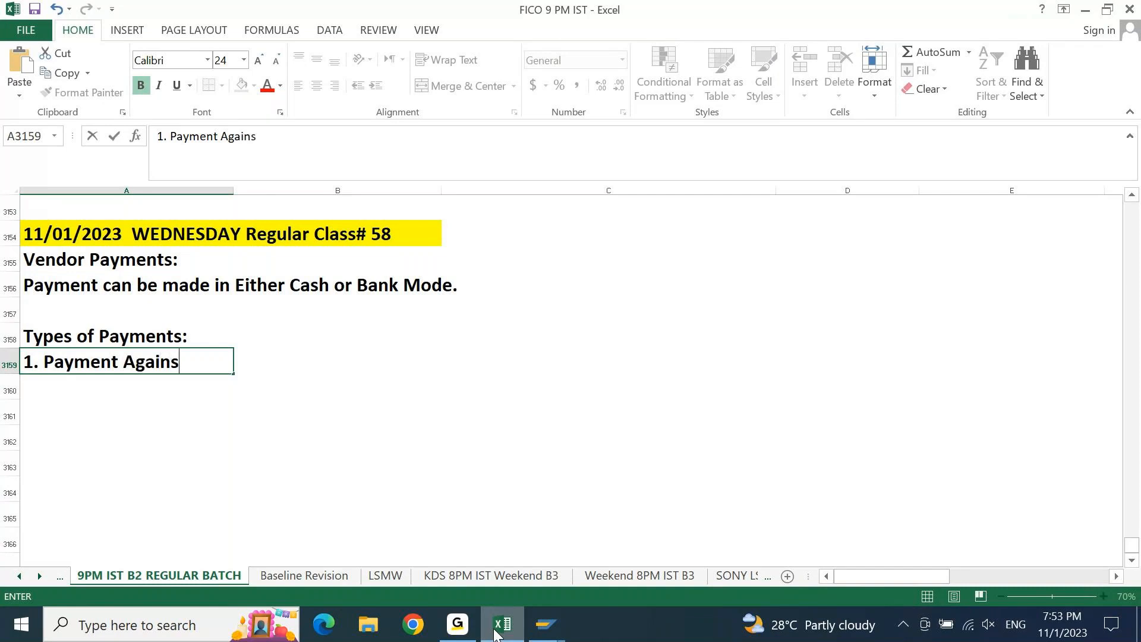
text(t Invoice)
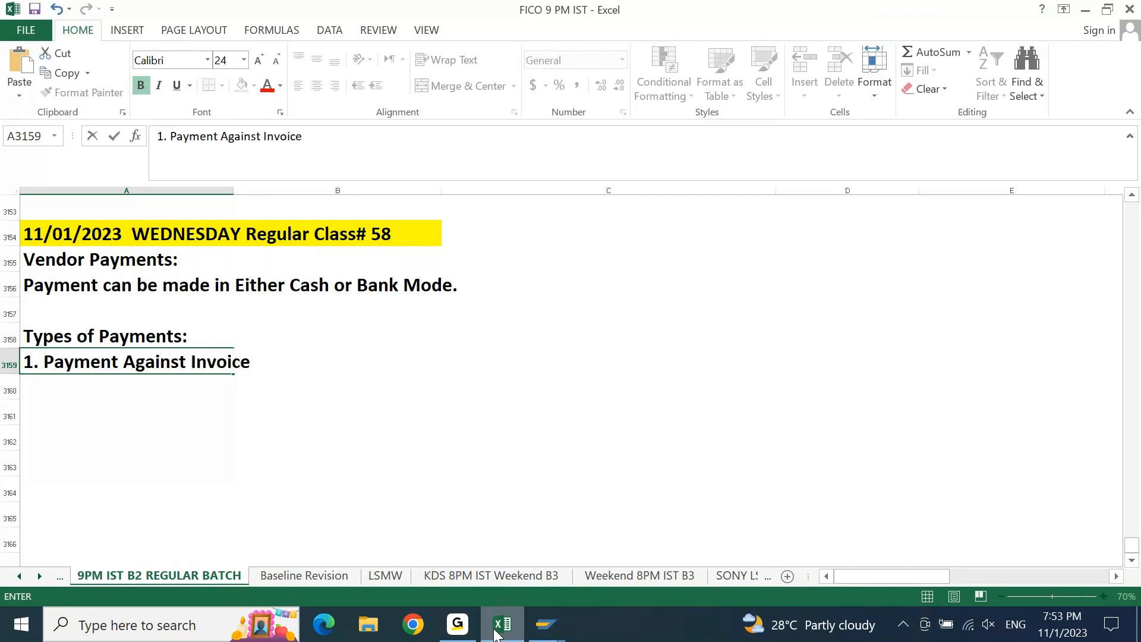
key(Return)
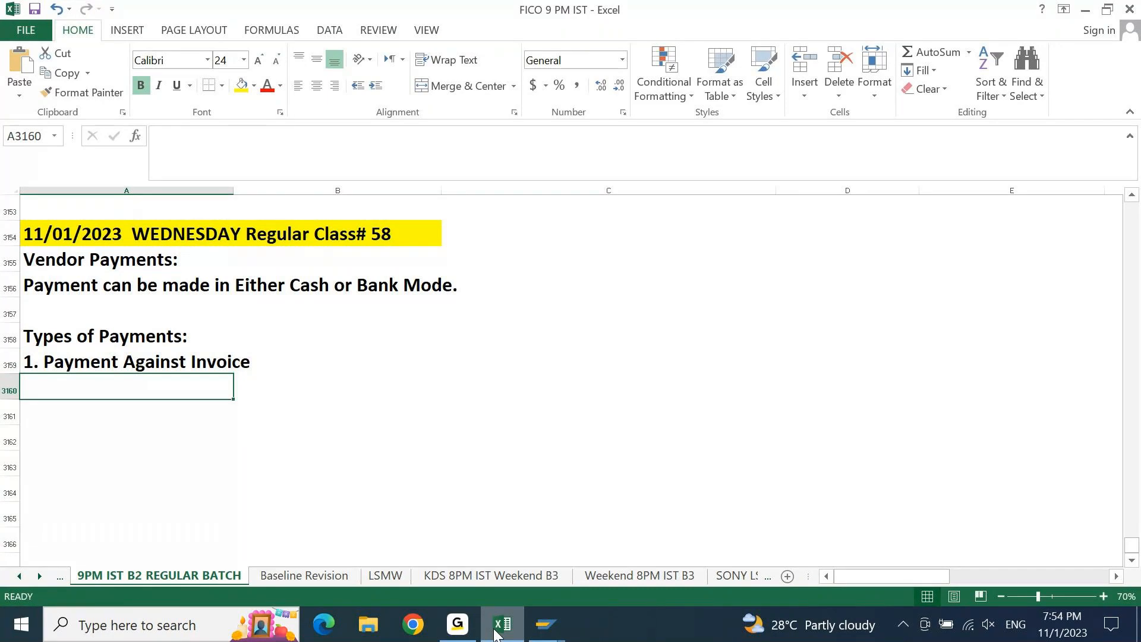
Append "/ Standard Payment" to the first payment type in cell A3159.
key(Up)
key(F2)
text(/ Standard Payment)
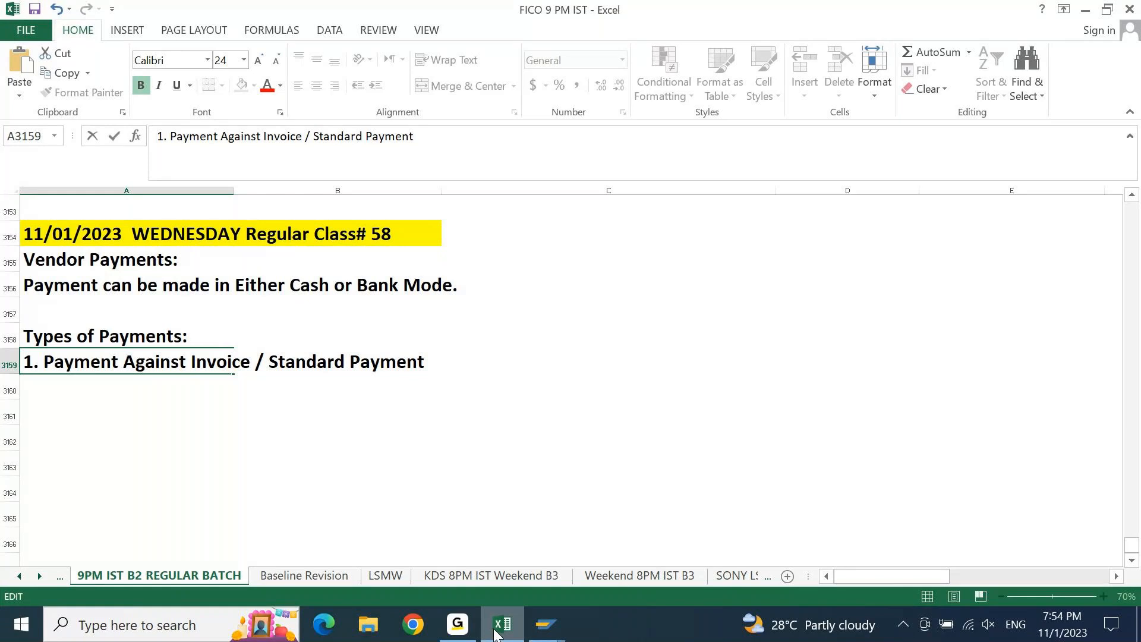
key(Return)
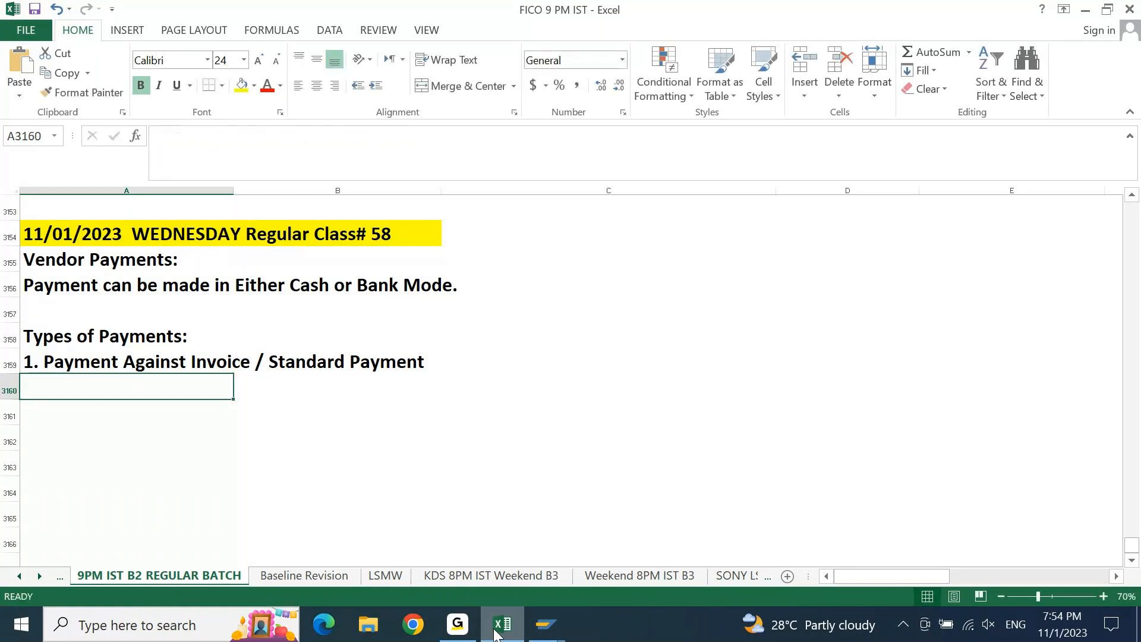
Add the list items "2. Partial Payment" in cell A3160 and "3. Residual Payment" in cell A3161.
text(2)
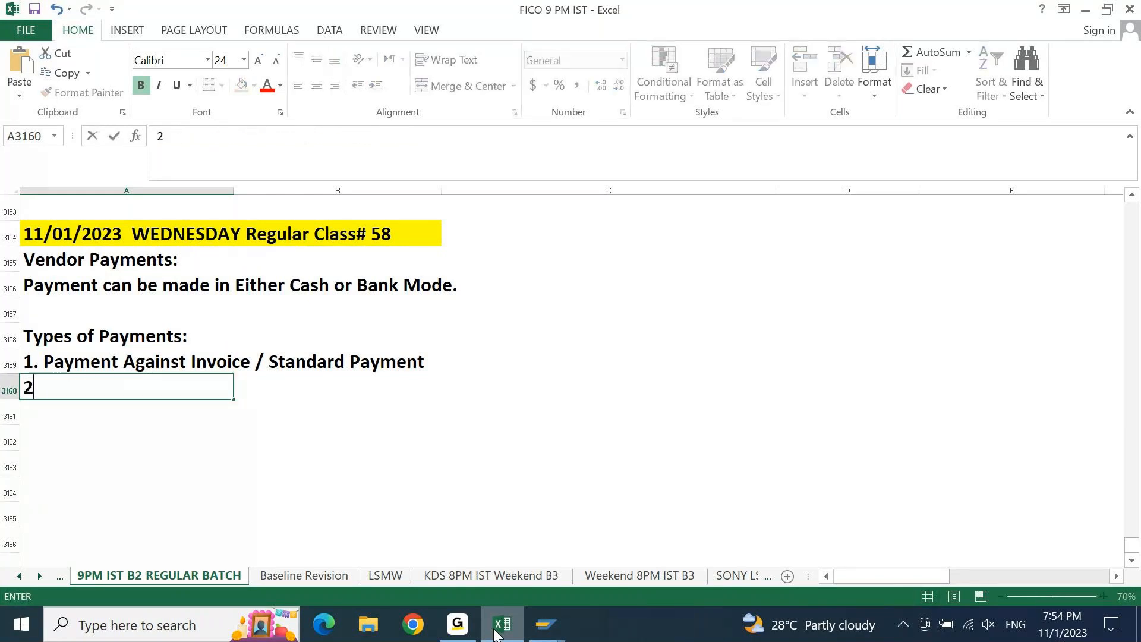
text(. Partial Payment)
key(Return)
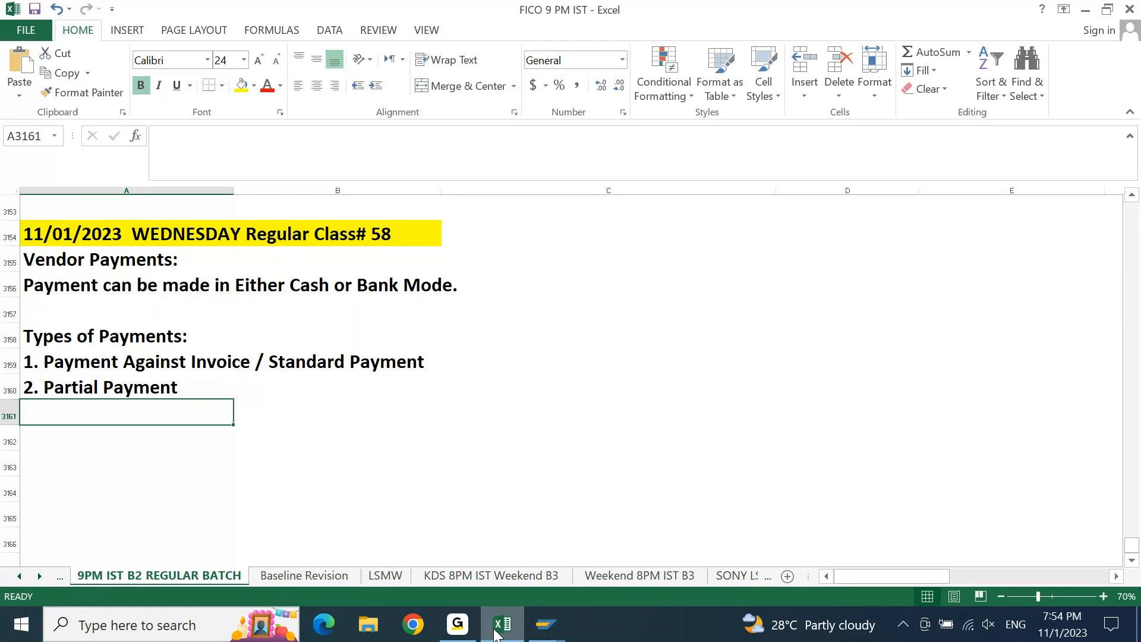
text(3.)
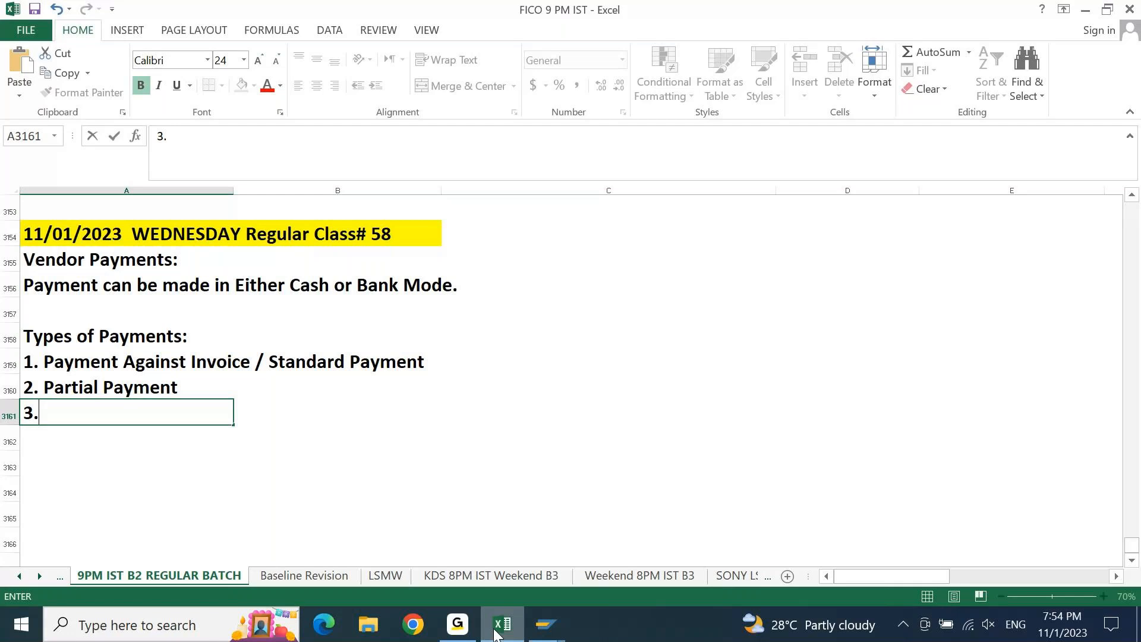
text(Residual Payment)
key(Return)
Add the fourth payment type "4. On Account / Open Account Payment" in cell A3162.
text(4. O)
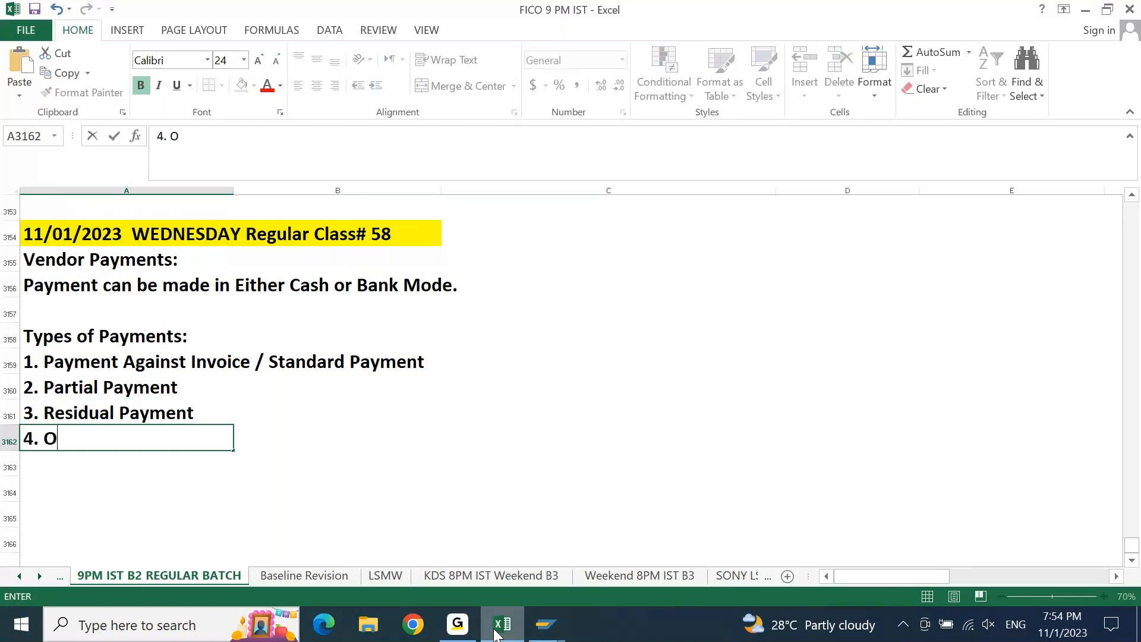
text(n Account)
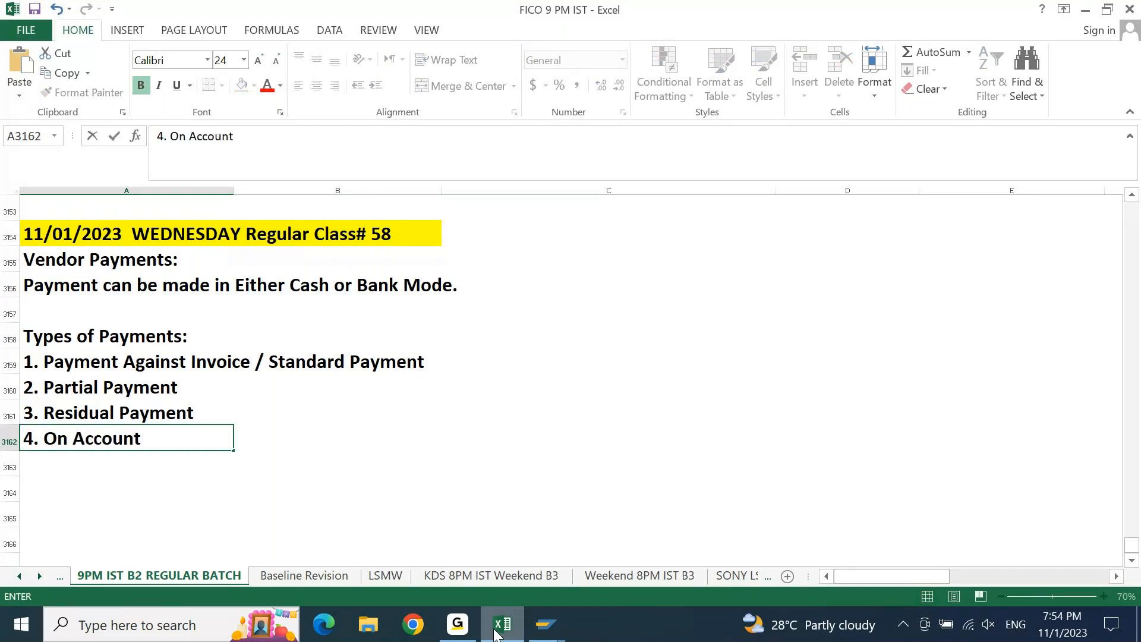
text( / Open Account Ac)
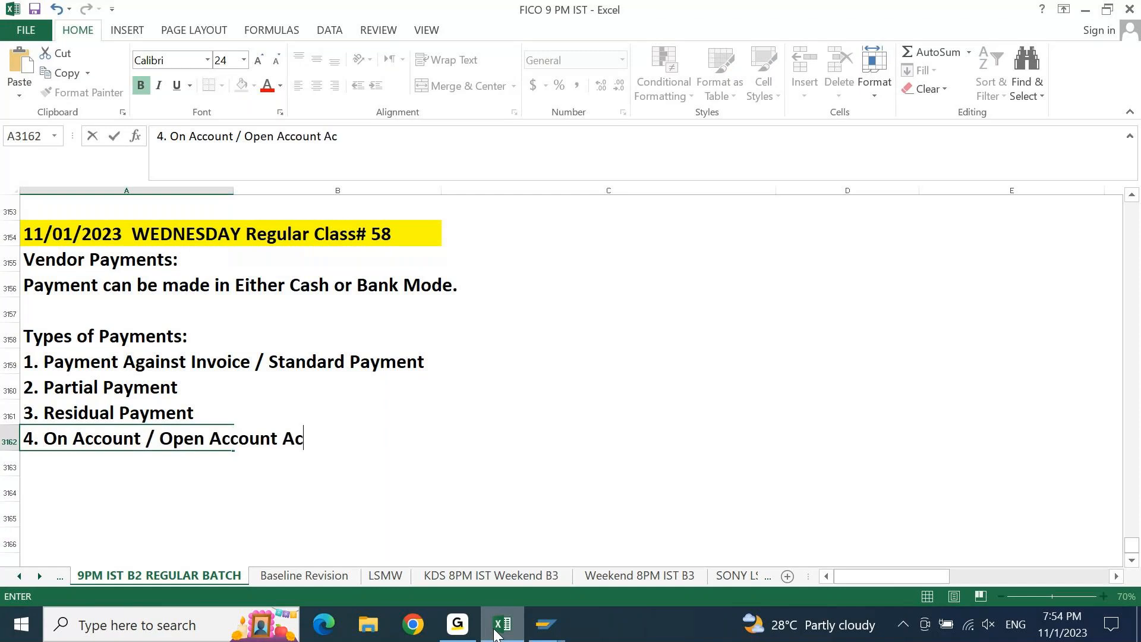
key(BackSpace)
key(BackSpace)
text(Payment)
key(Return)
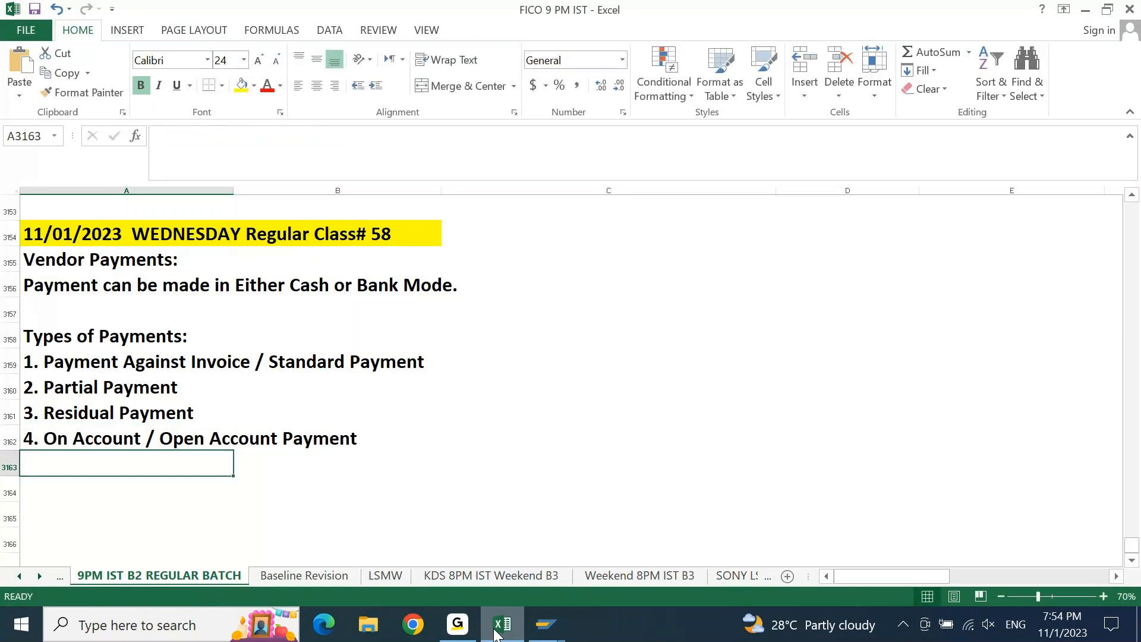
Add the fifth payment type "5. Down Payment / Advance Payment / Token Amount Payment" in cell A3163.
text(5. DOwn)
key(BackSpace)
key(BackSpace)
key(BackSpace)
text(own )
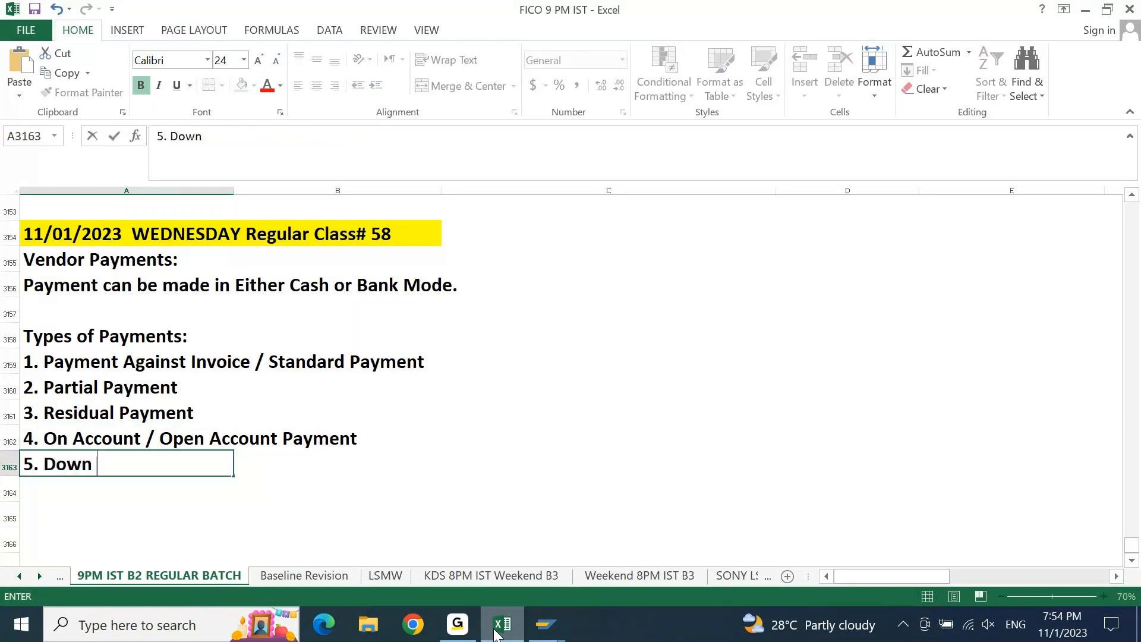
text(Payment )
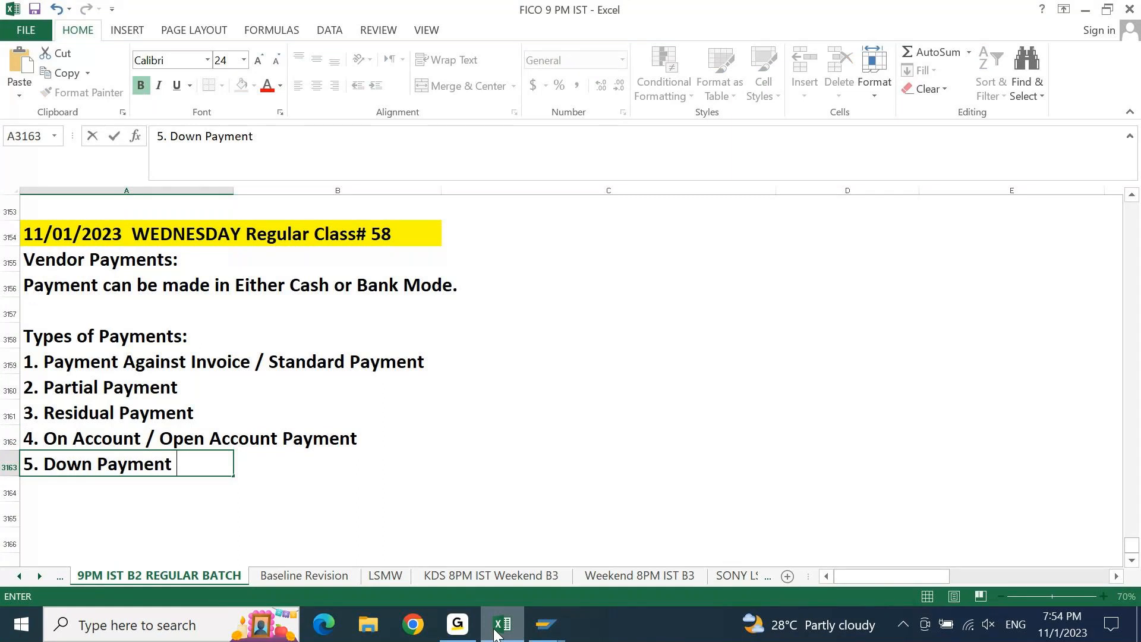
text(/ Advance Payment)
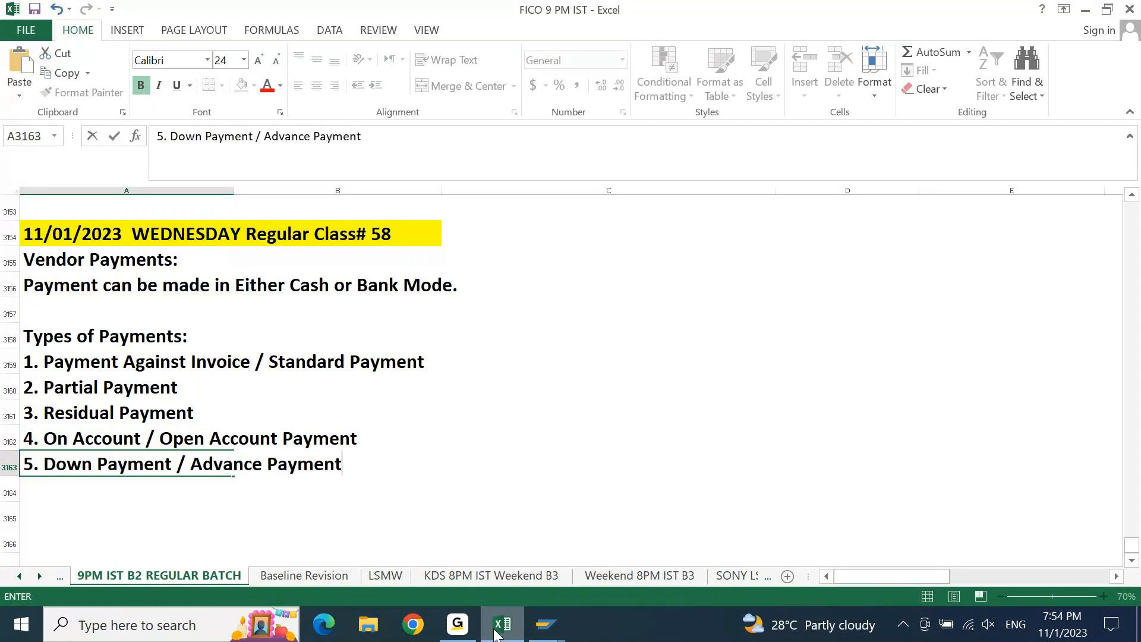
text( / Token Amount Payment)
key(Return)
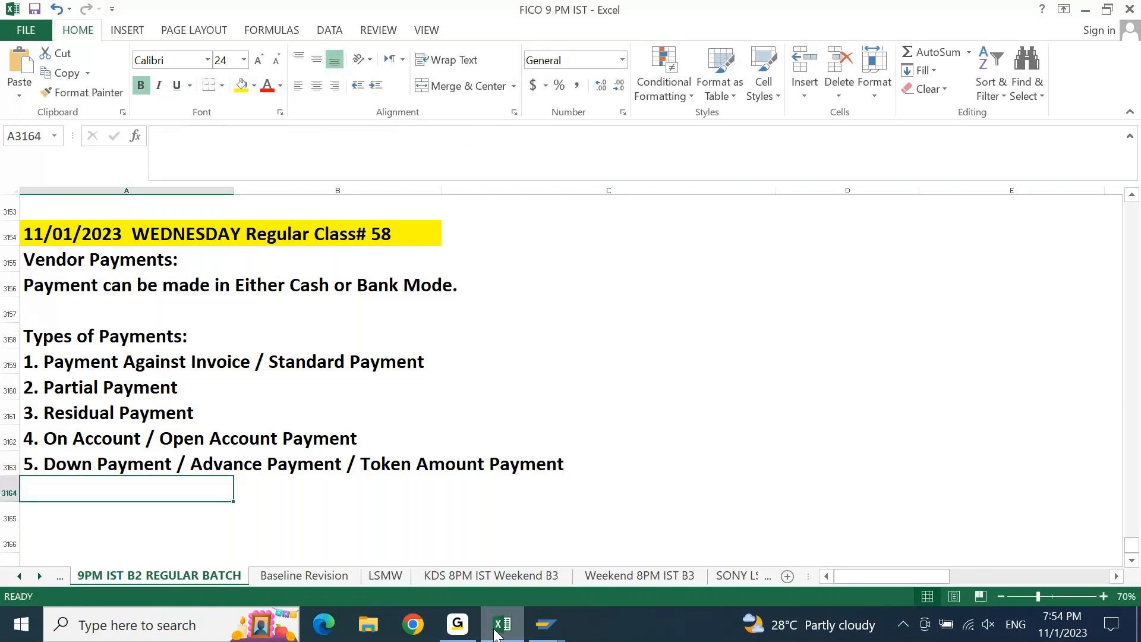
Append "/ Unapplied Payment" to the fourth payment type in cell A3162.
key(Up)
key(Up)
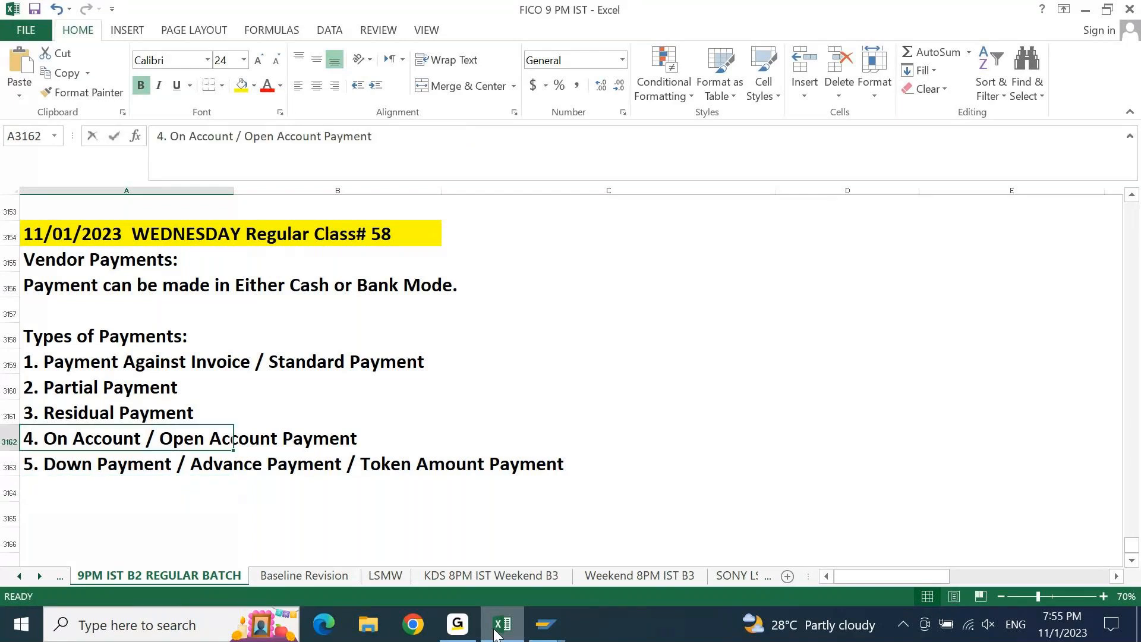
key(F2)
text(/ Unap)
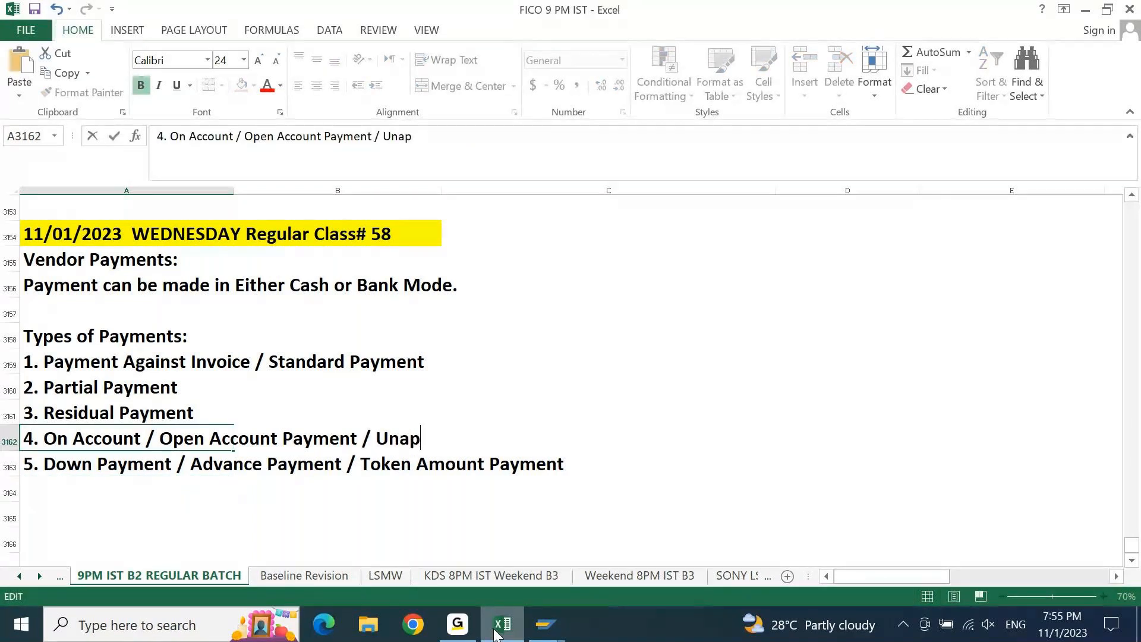
text(plied)
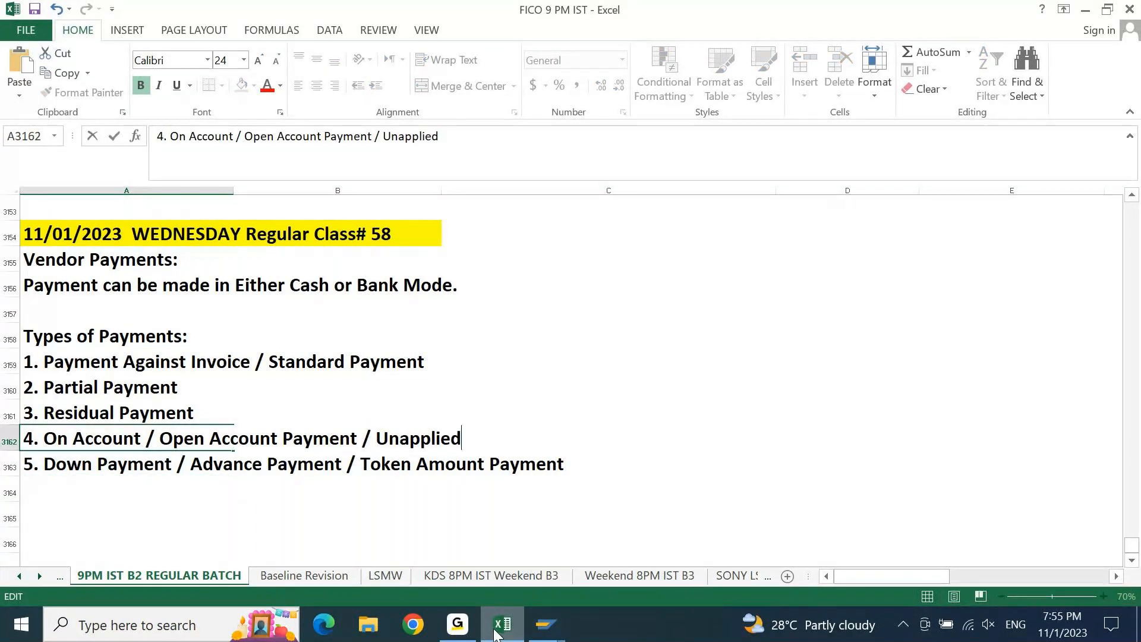
text( Payment)
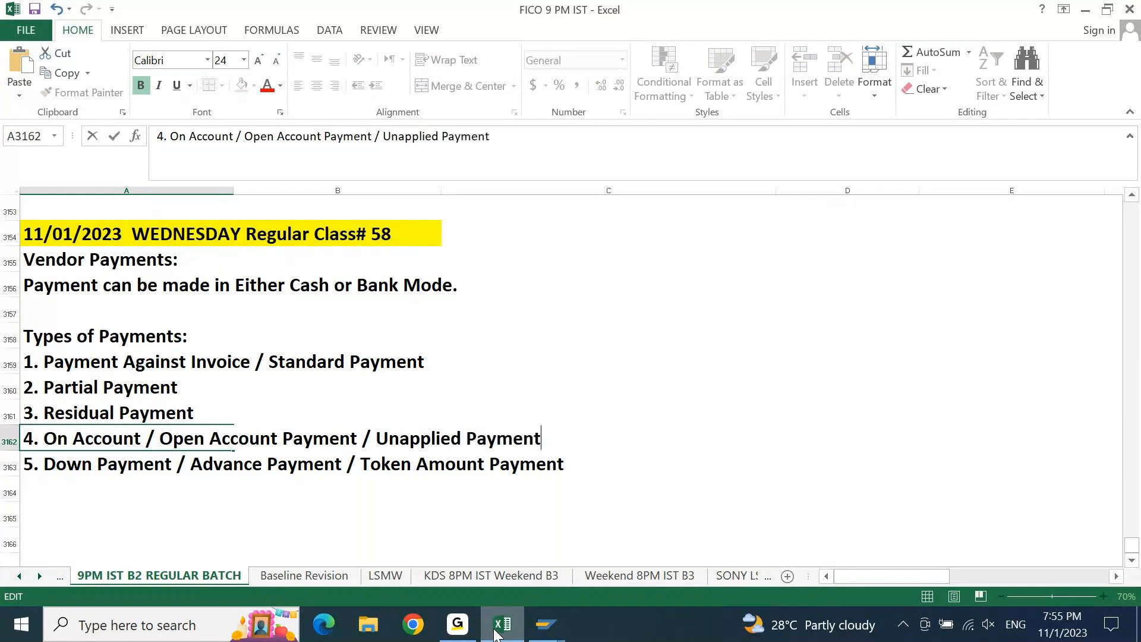
key(Return)
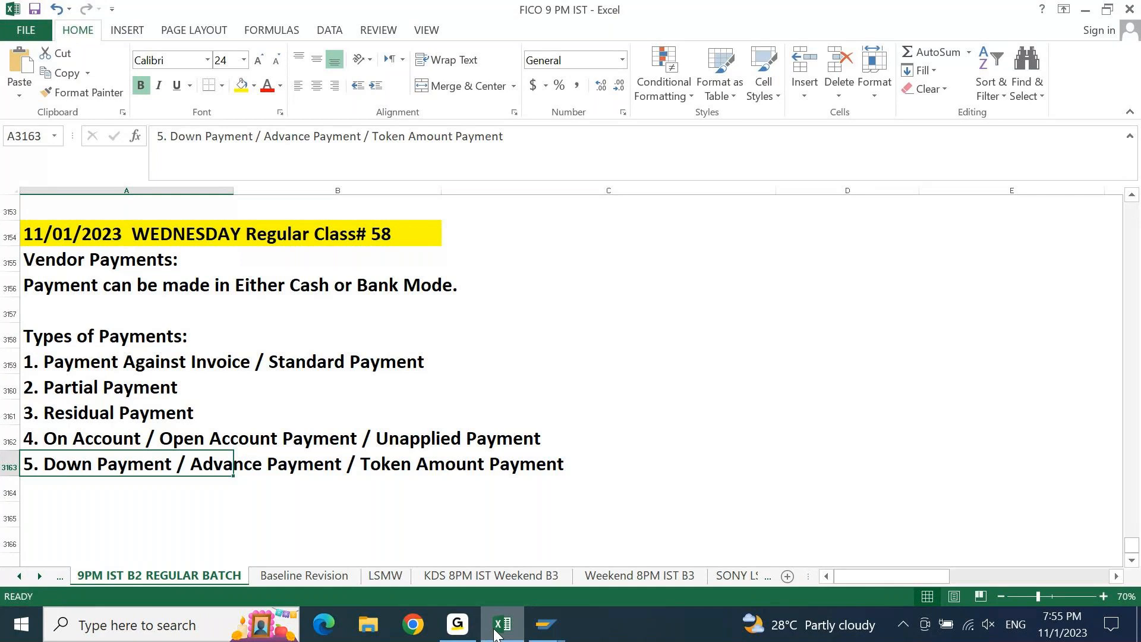
key(Up)
key(Up)
key(Up)
key(Up)
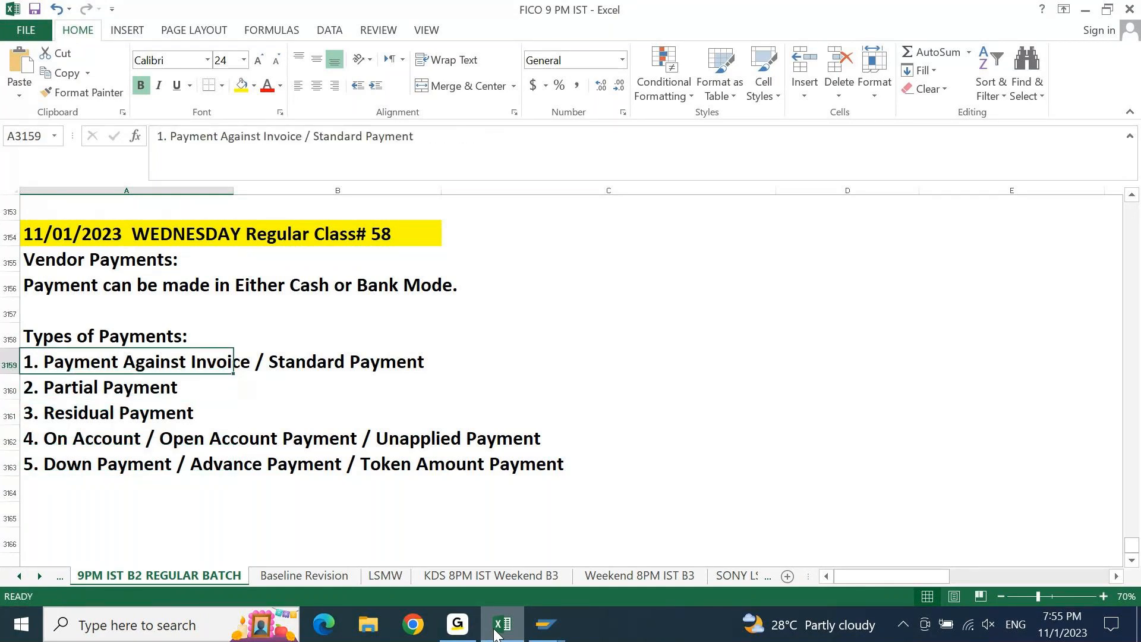
key(Up)
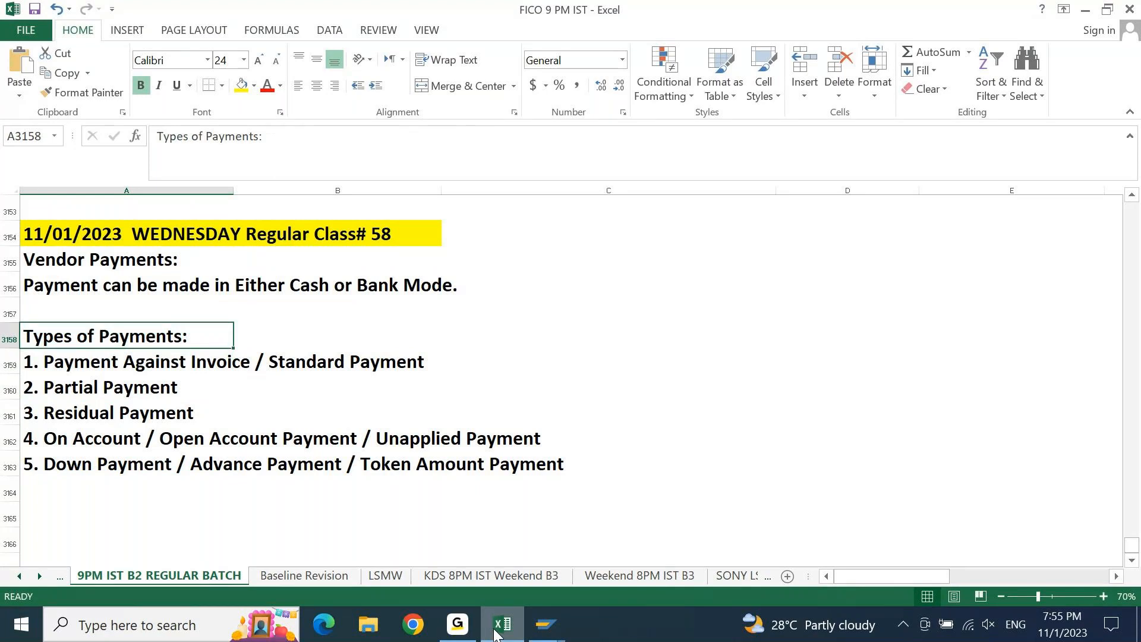
key(Right)
key(Right)
text(Bank Paymn)
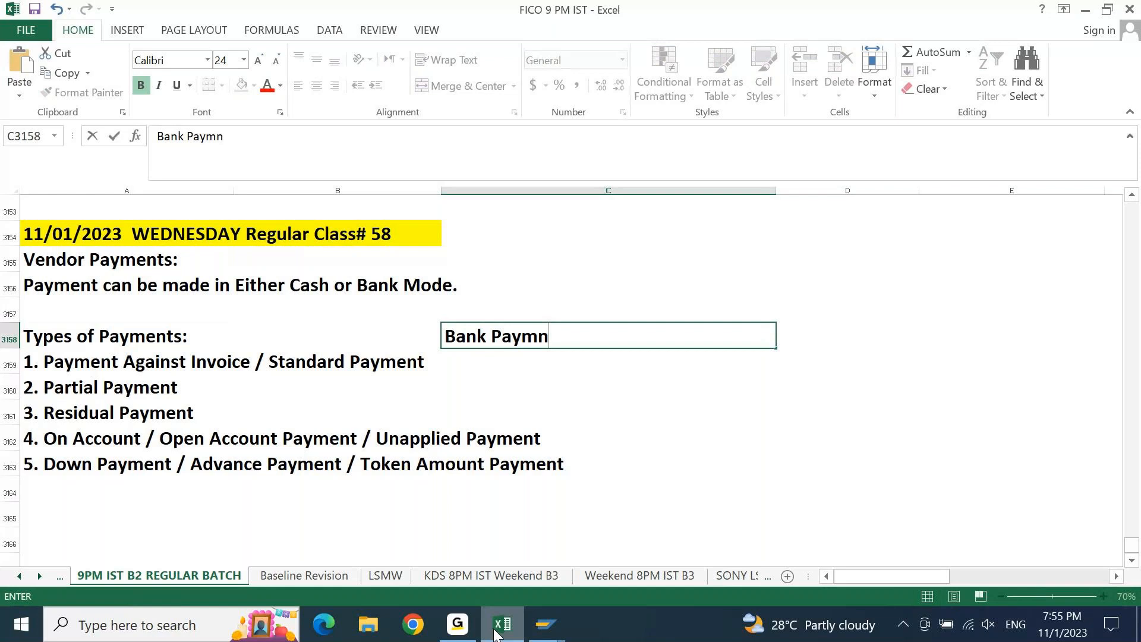
key(Left)
key(Left)
key(ctrl+z)
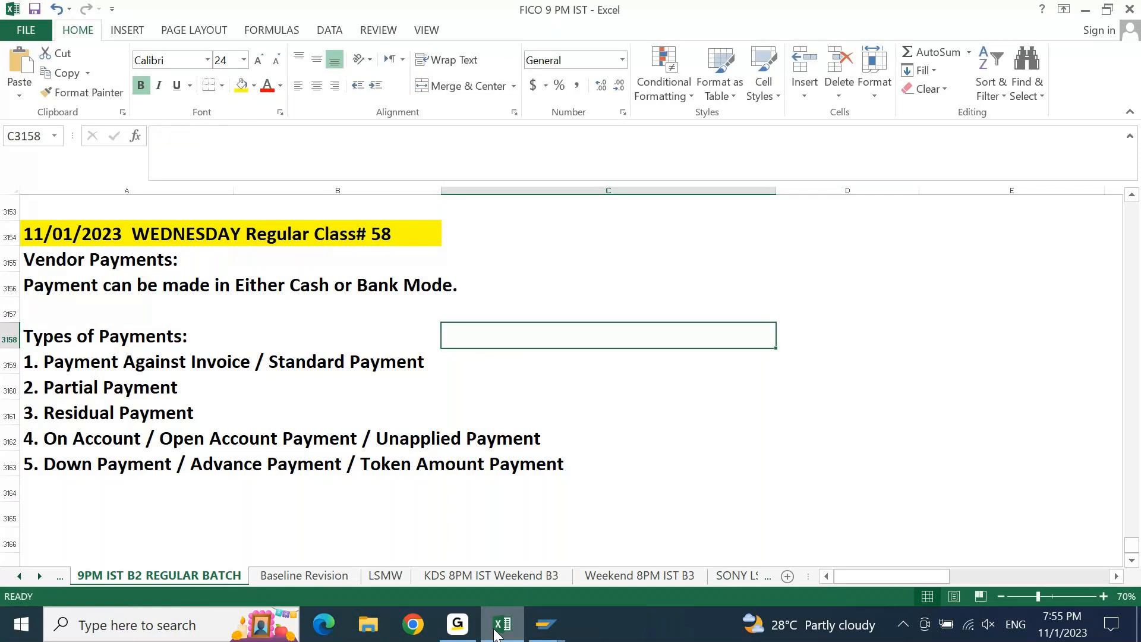
Enter "Mode: Bank" in cell C3158 beside the "Types of Payments:" heading and fill the cell yellow.
text(Mode: Ban)
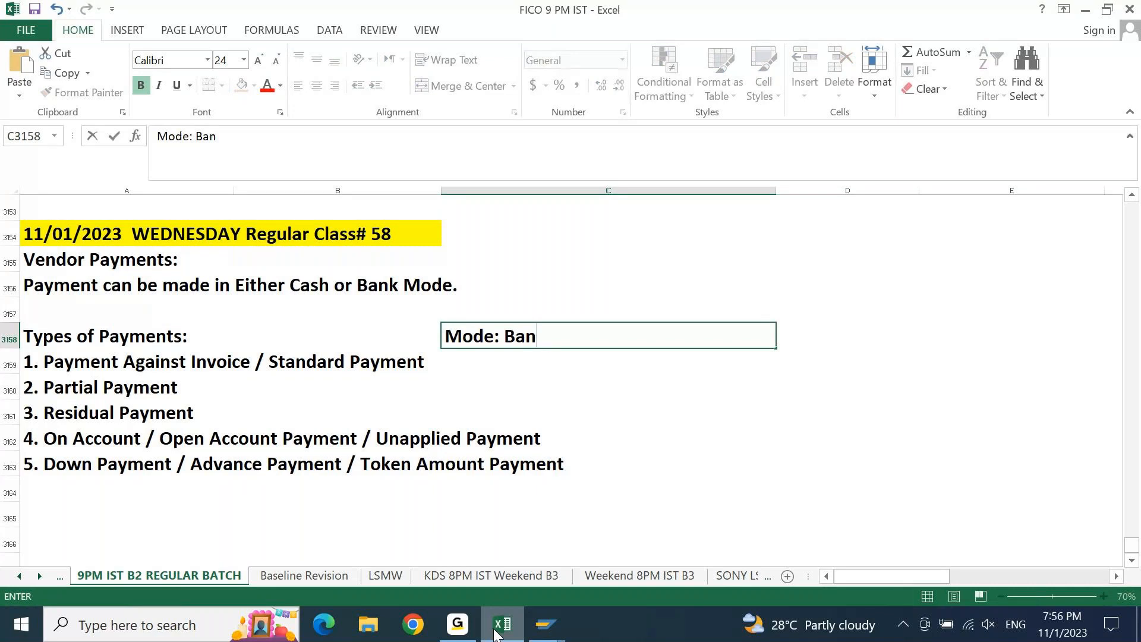
text(k)
key(ctrl+Return)
click(240, 86)
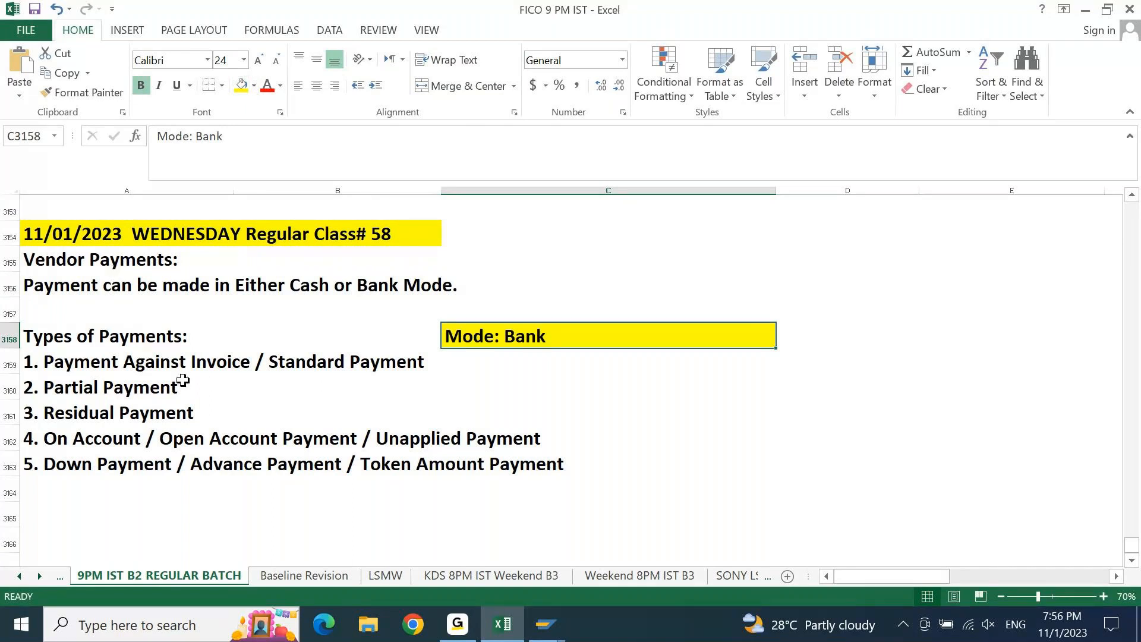
Switch from the Excel notes to the SAP vendor line item display and examine the open invoice's document number, type and amount.
click(78, 367)
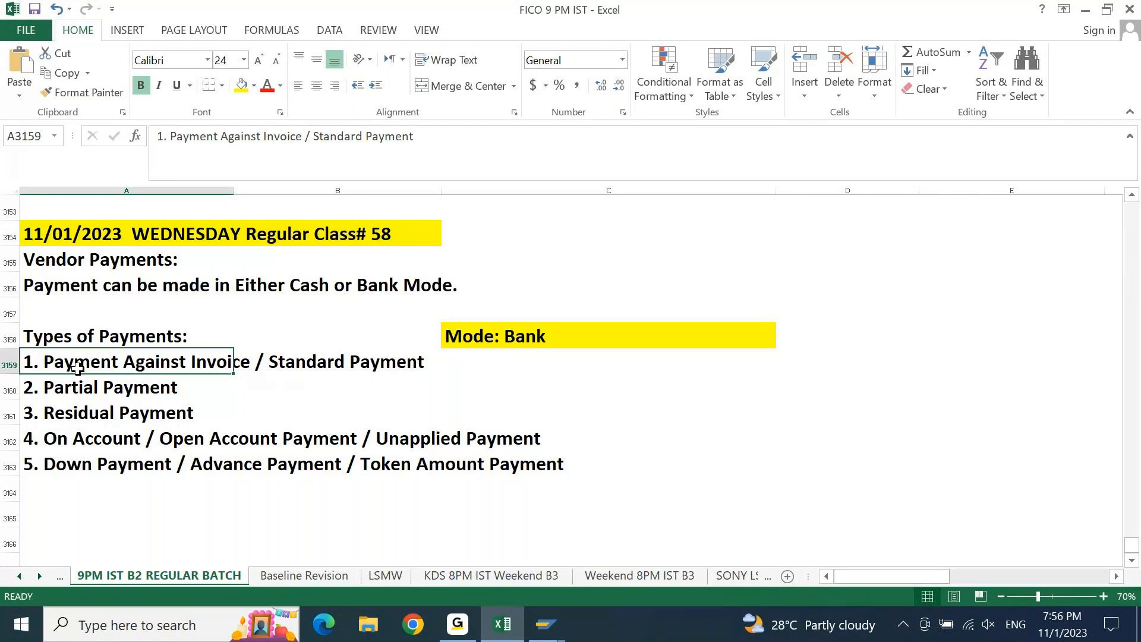
click(553, 623)
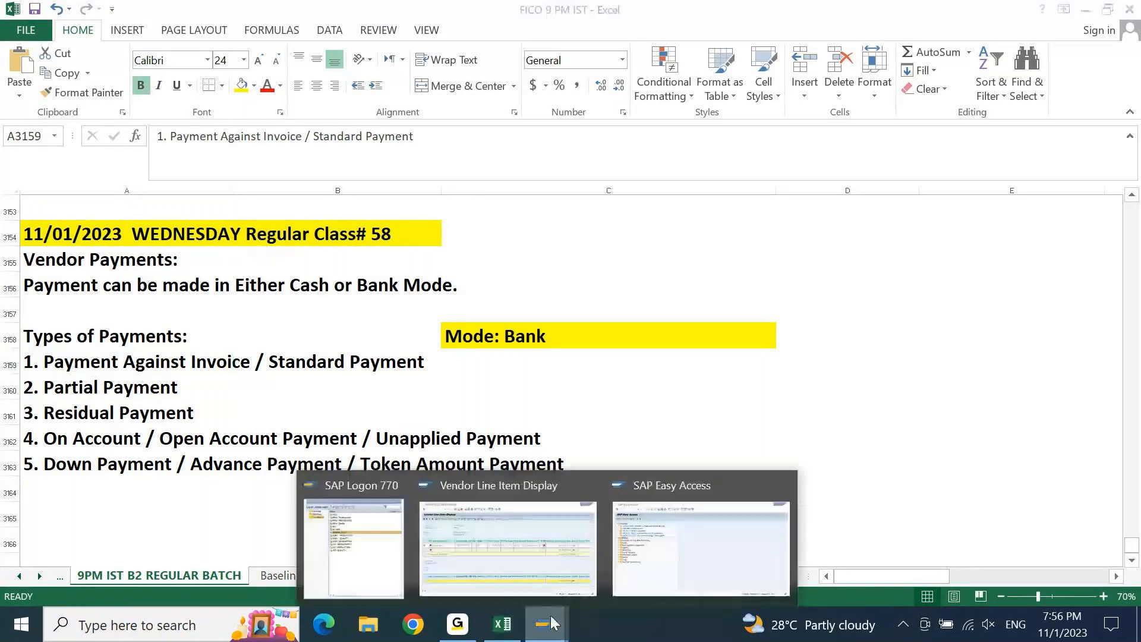
click(528, 573)
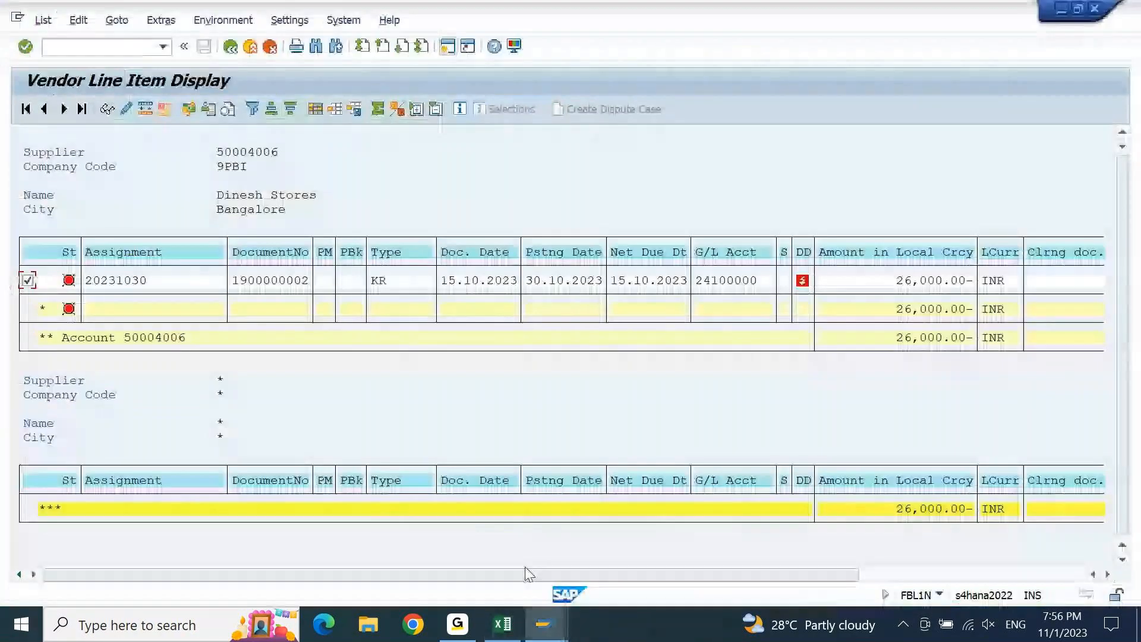
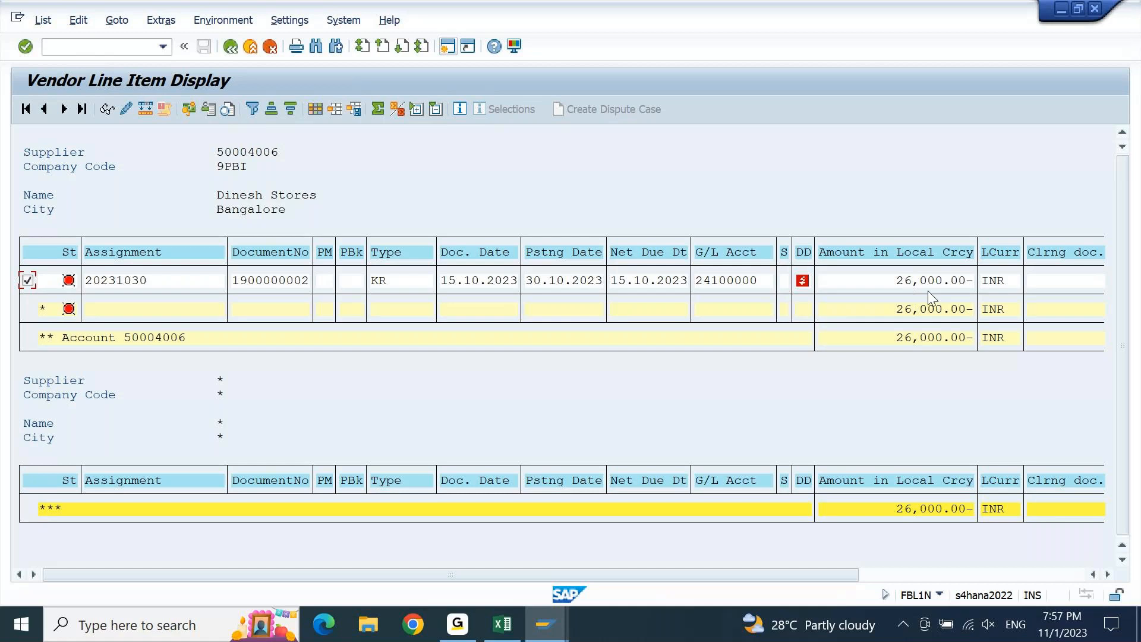
click(302, 284)
key(Tab)
Switch to the SAP Easy Access session and run transaction F-53 to post an outgoing payment.
click(531, 637)
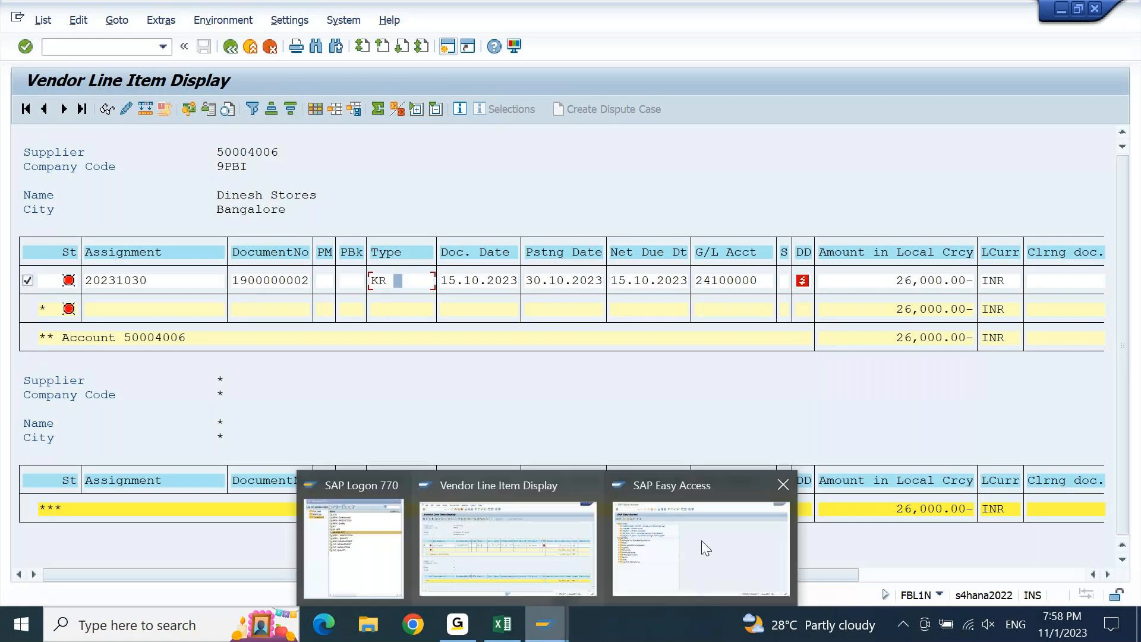
click(701, 540)
text(F-53)
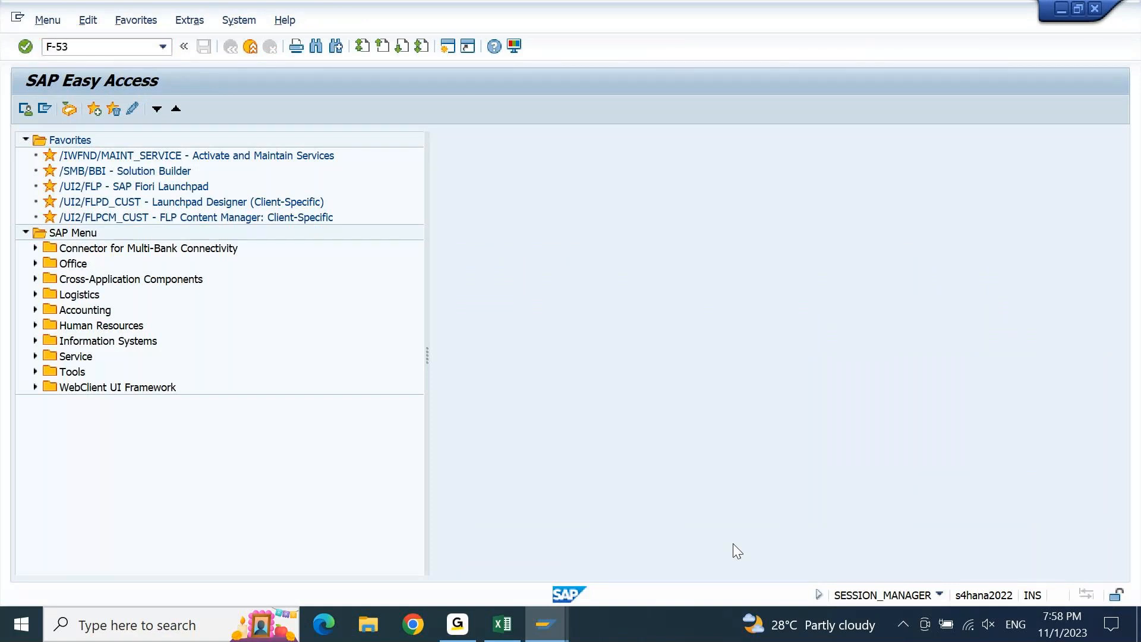
key(Return)
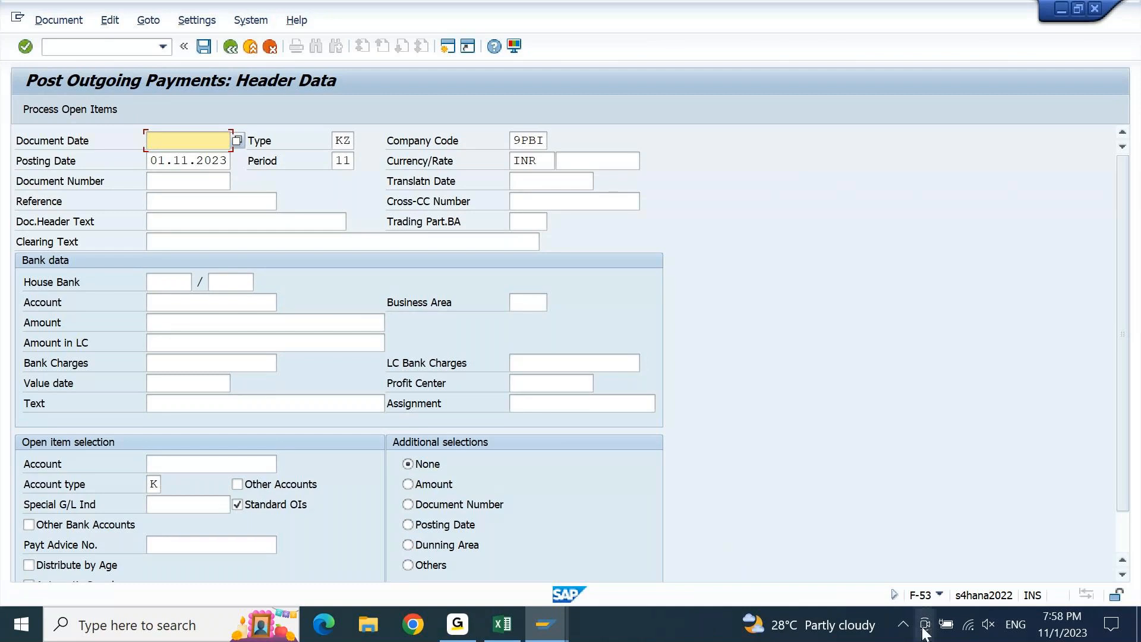
Review the types of payments list in the Excel notes and return to the SAP outgoing payment header.
click(501, 635)
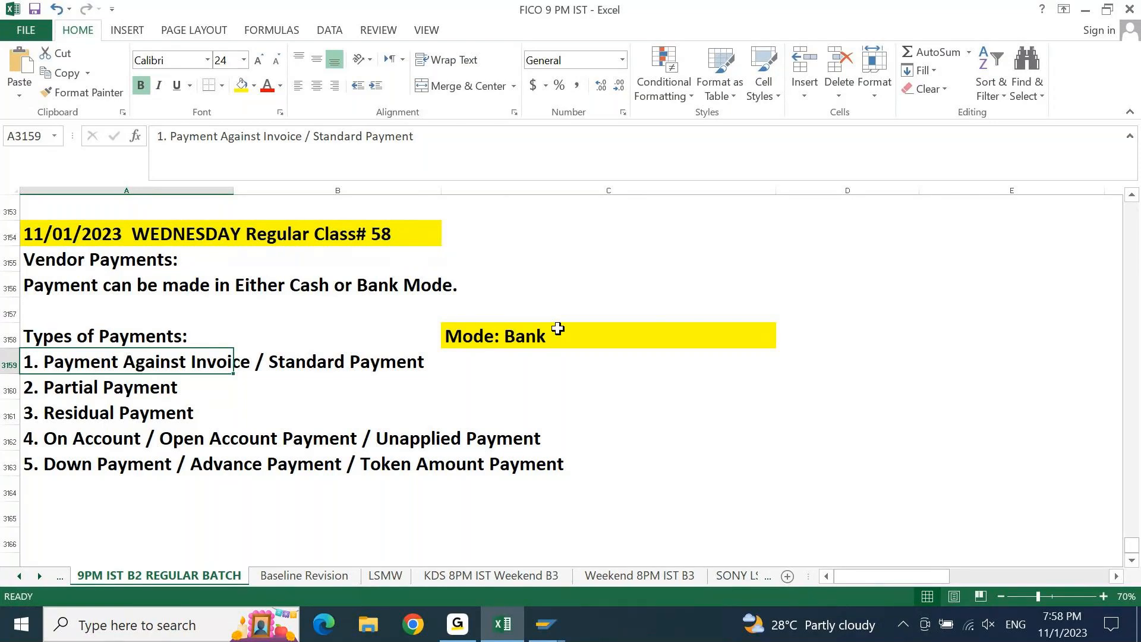
key(F2)
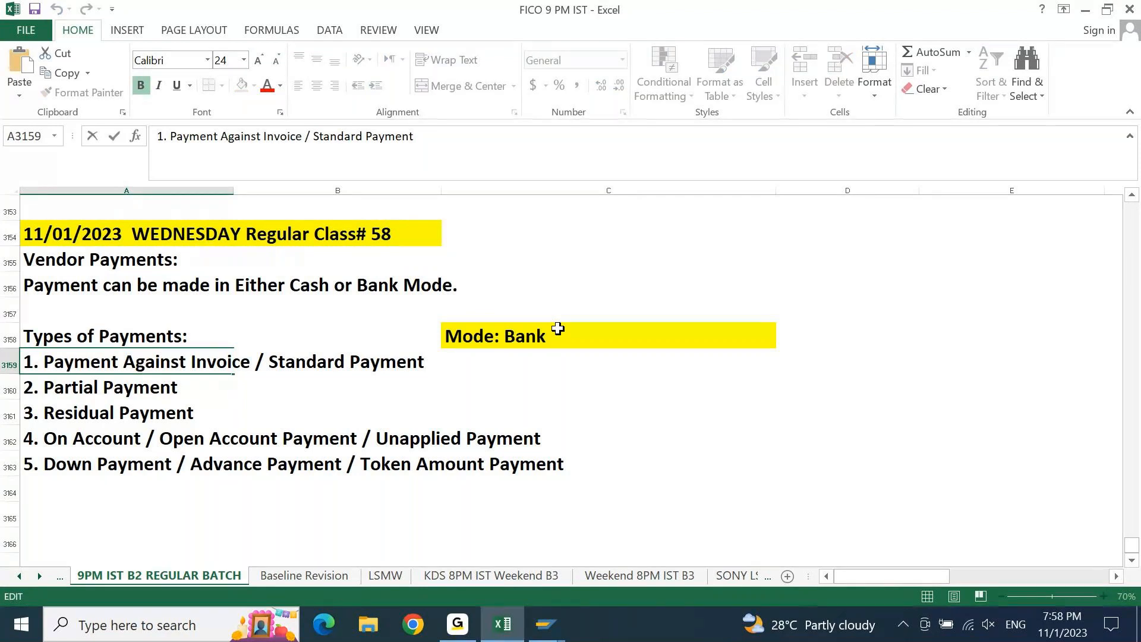
key(Escape)
key(Up)
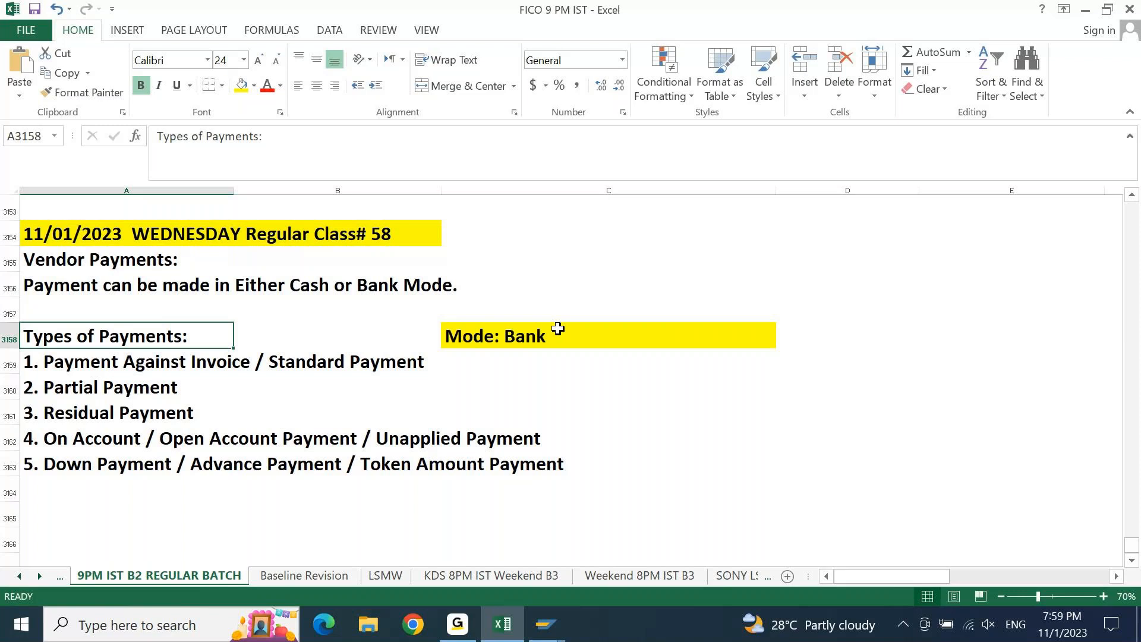
key(alt+Tab)
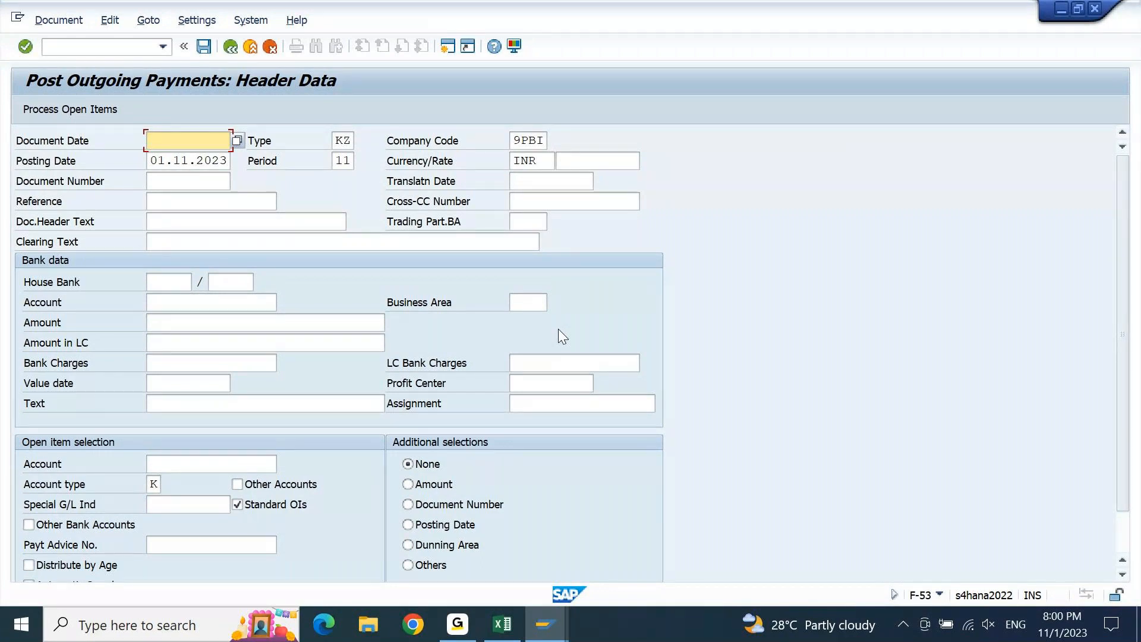
key(Down)
key(ctrl+a)
key(ctrl+c)
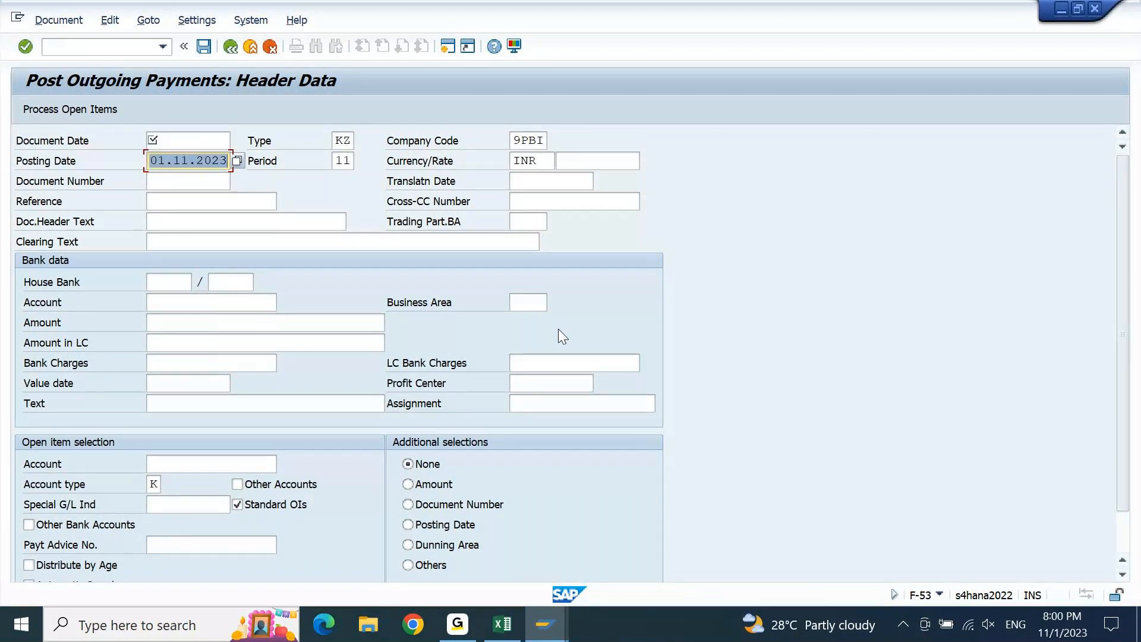
key(Up)
key(ctrl+v)
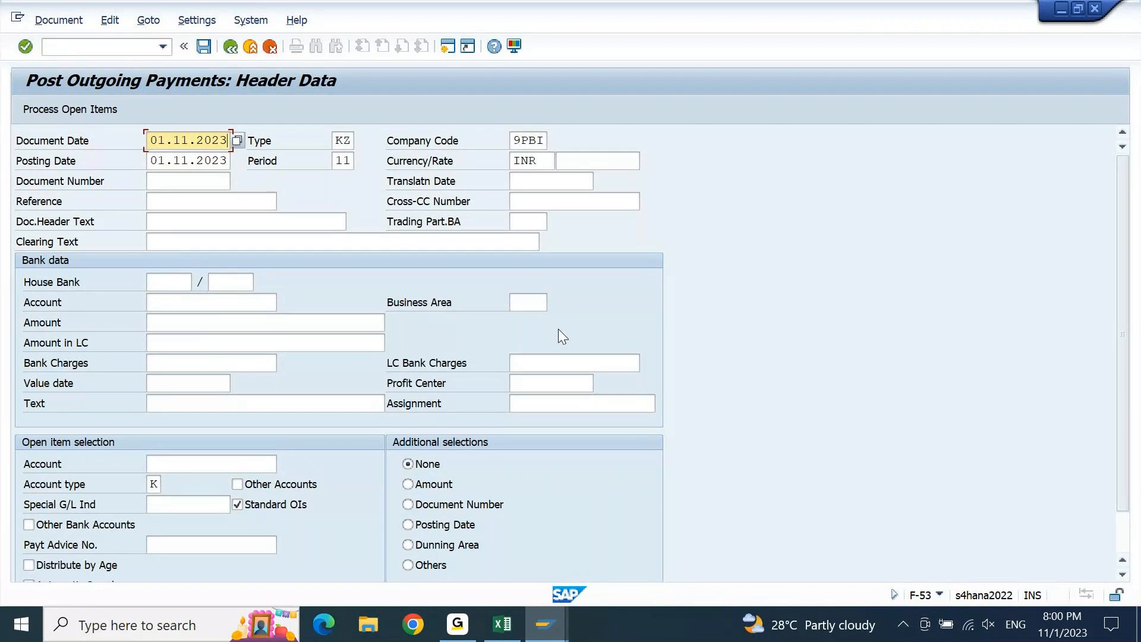
key(Return)
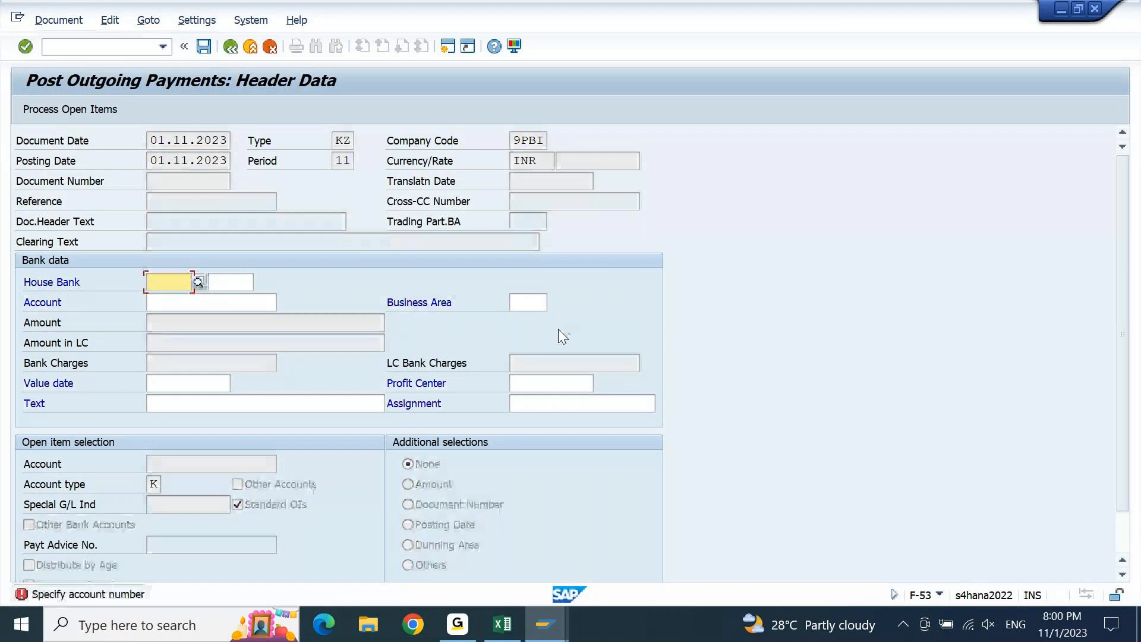
key(F3)
key(Return)
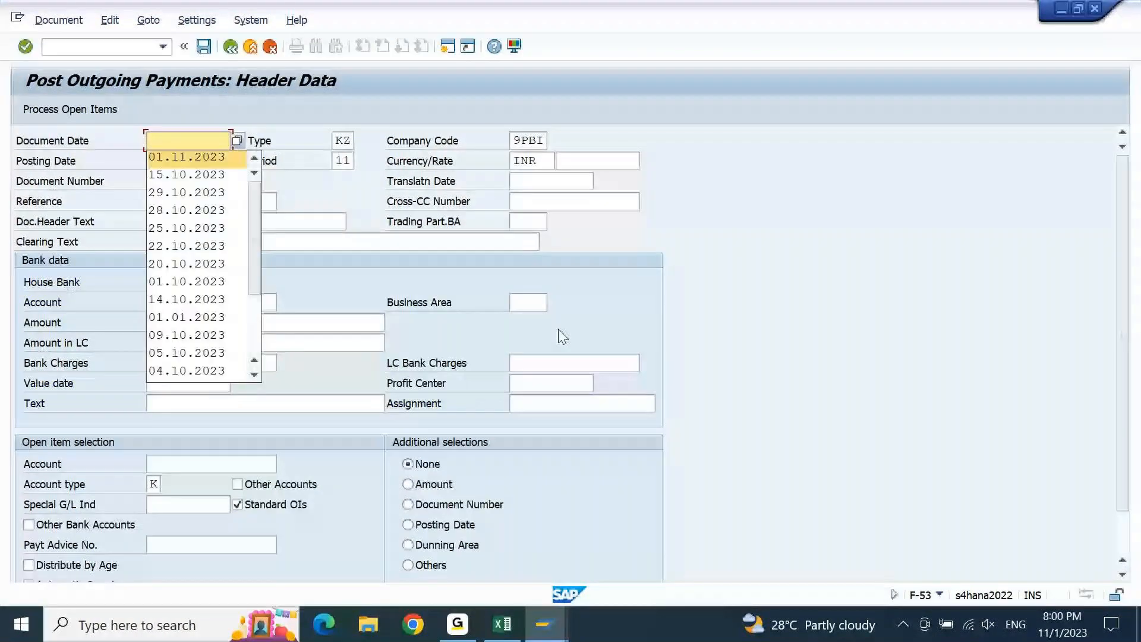
Set the document date to 01.11.2023 and review the document type, company code, posting date, period and currency of the outgoing payment.
key(Tab)
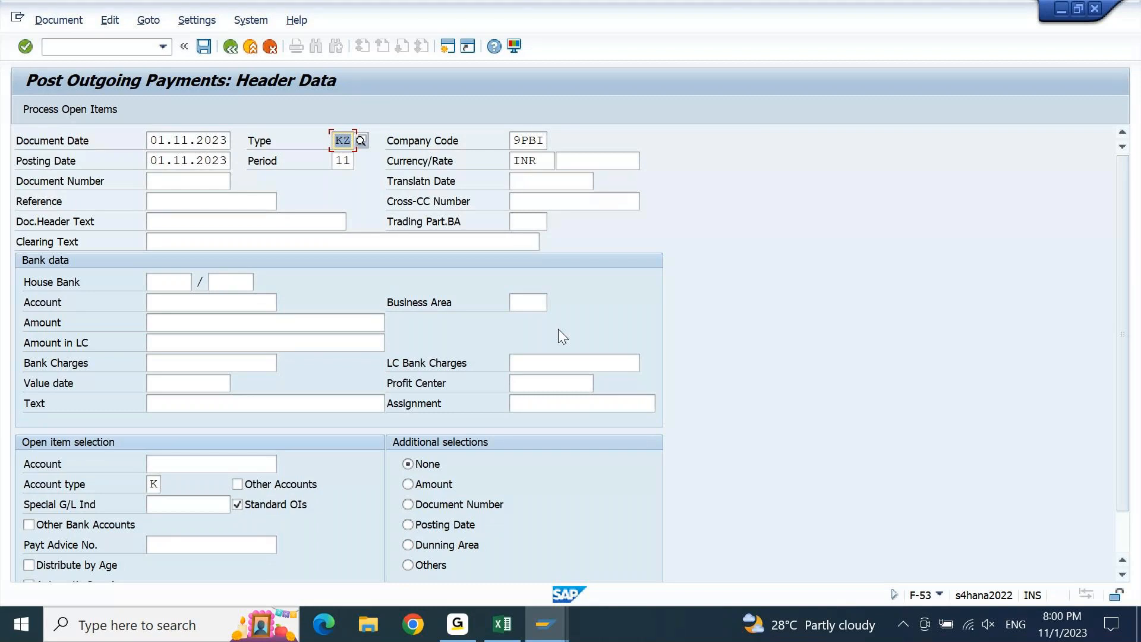
key(Tab)
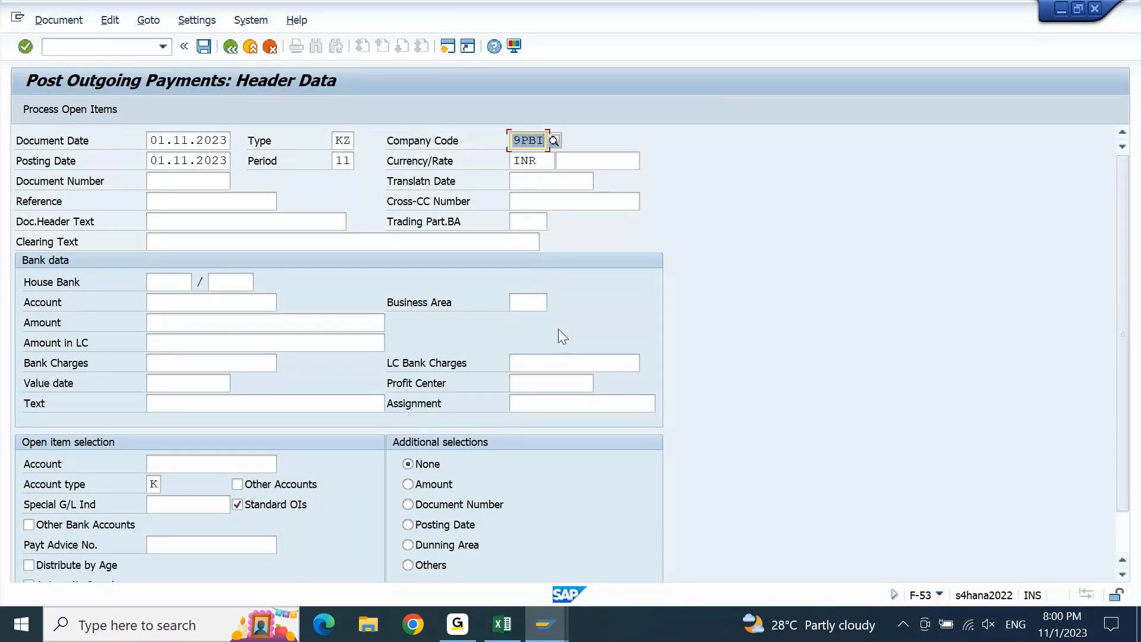
key(Tab)
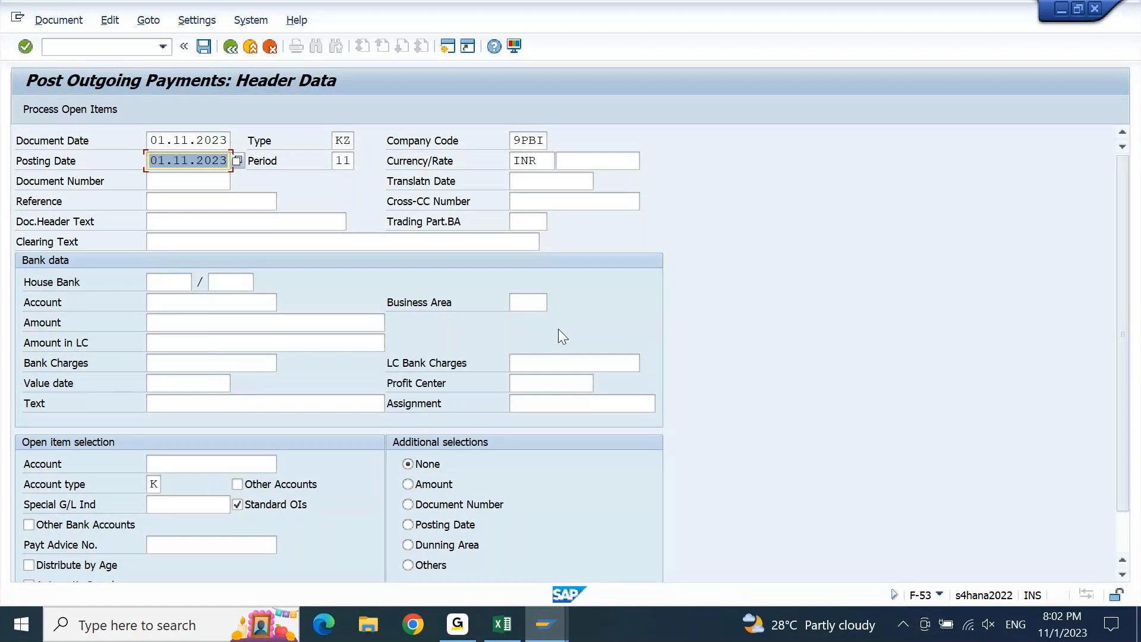
key(Down)
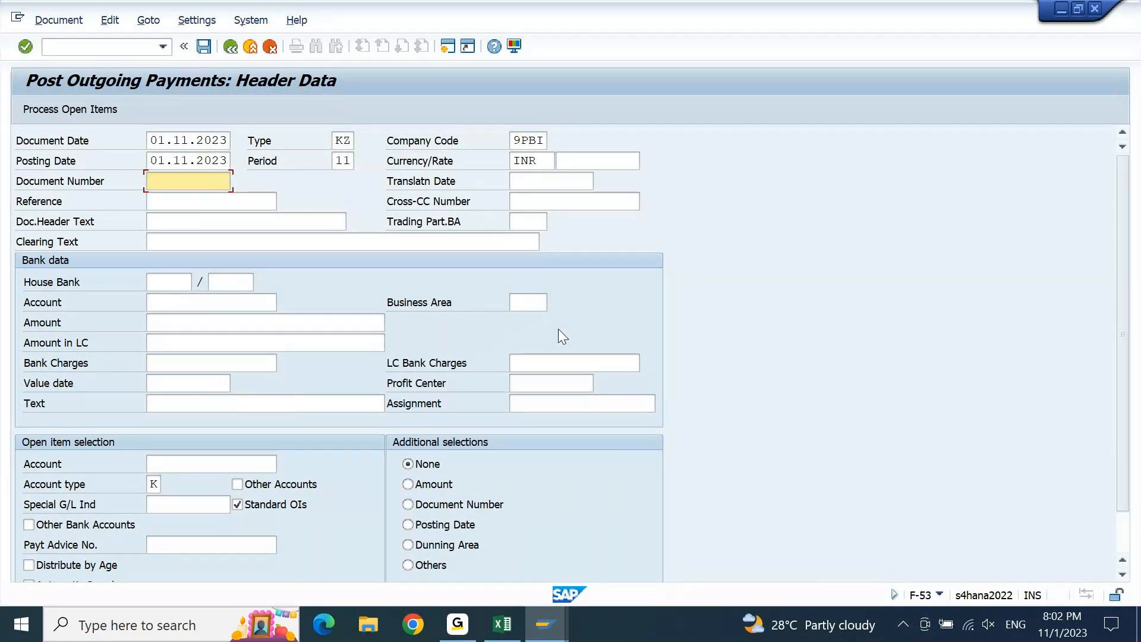
key(Up)
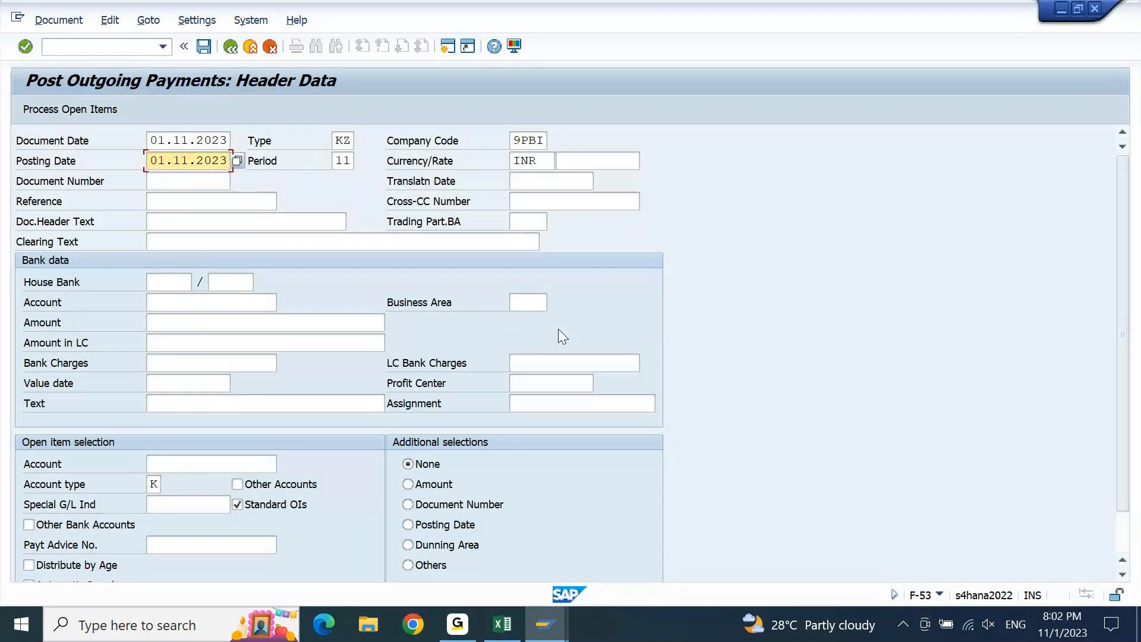
key(Tab)
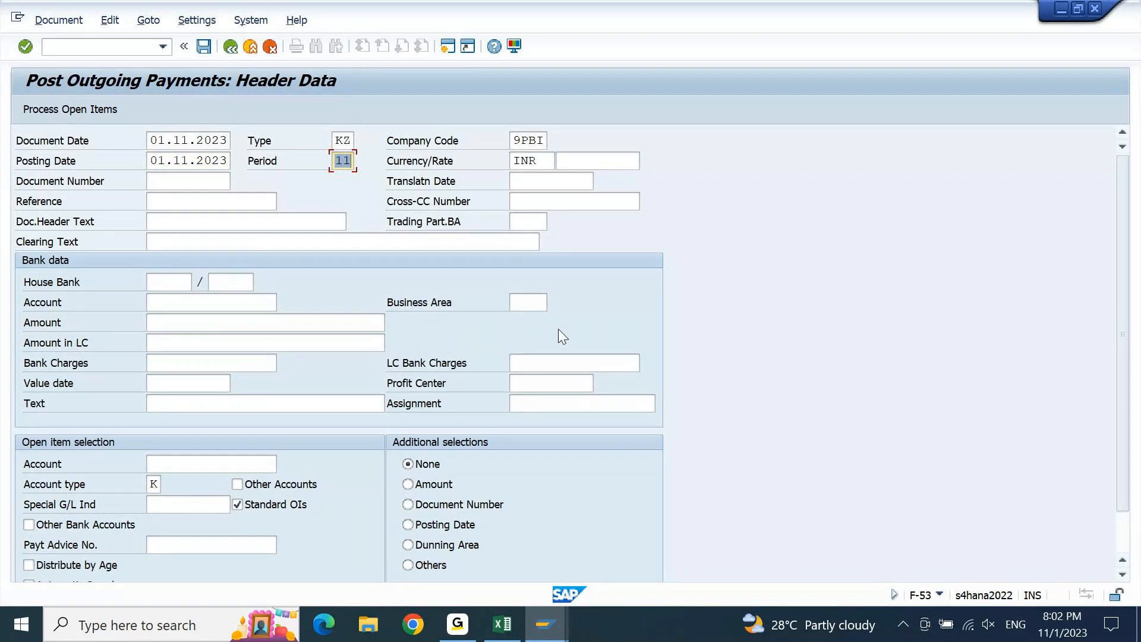
key(shift+Tab)
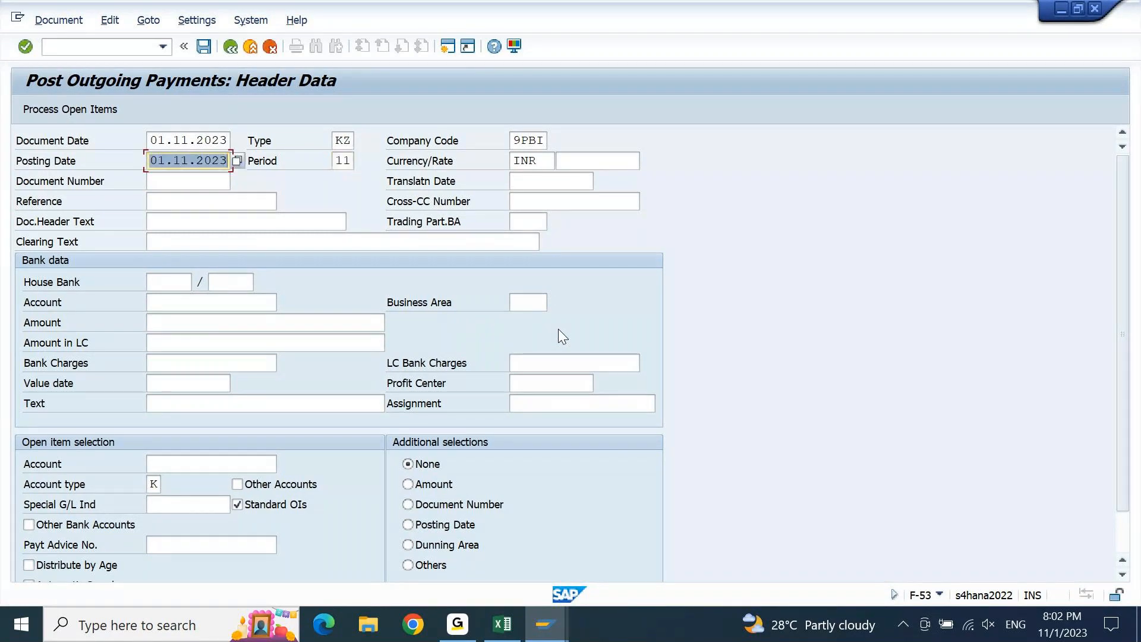
key(Tab)
key(Tab)
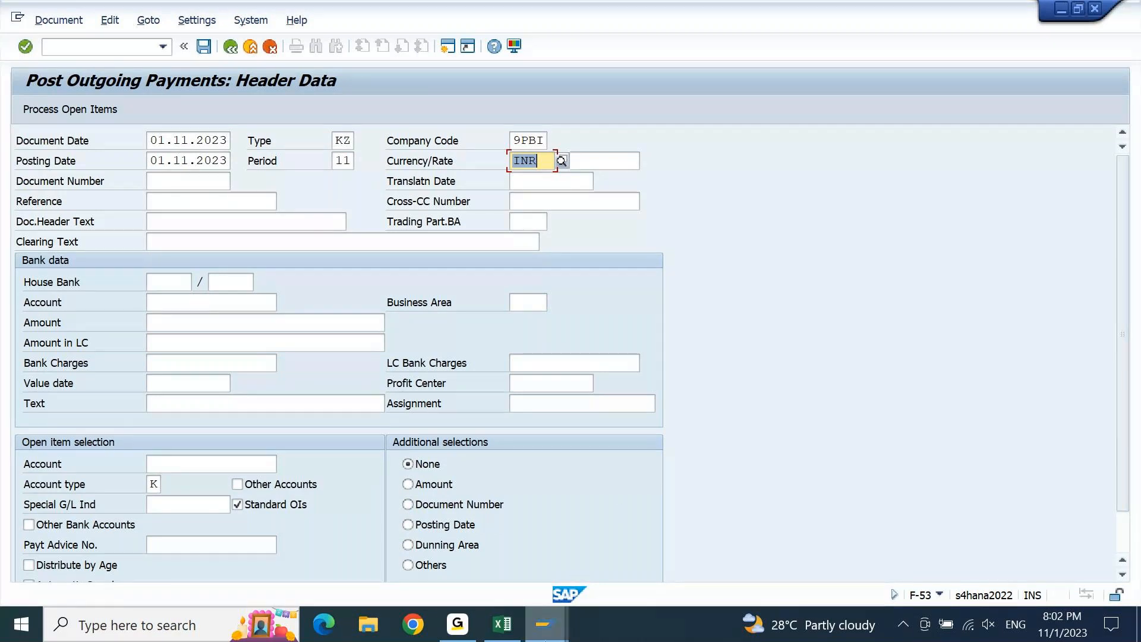
Check the supplier's open item in the vendor line item display and return to the outgoing payment header.
click(544, 637)
click(523, 568)
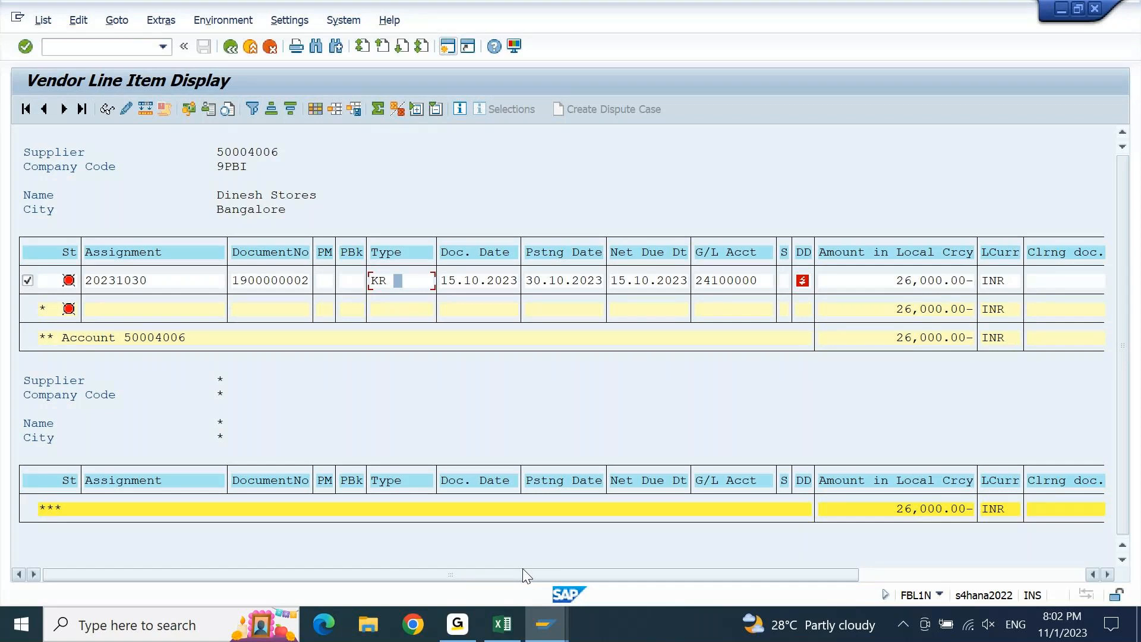
click(686, 561)
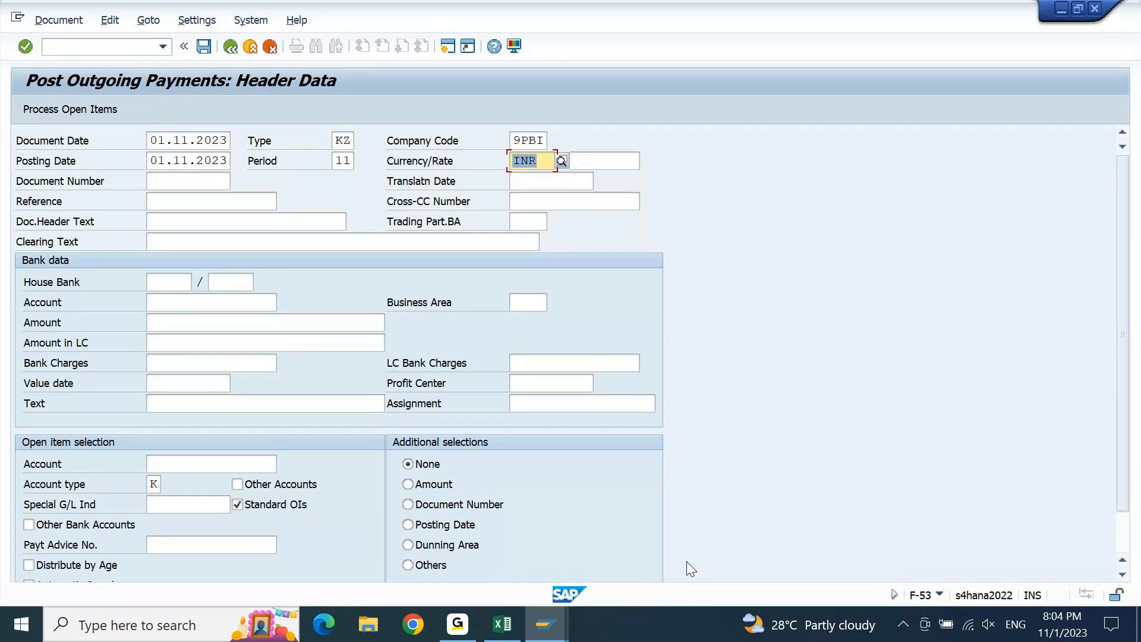
Enter "Pmt for Inovice" as the reference of the outgoing payment and proceed to the document header text.
key(Tab)
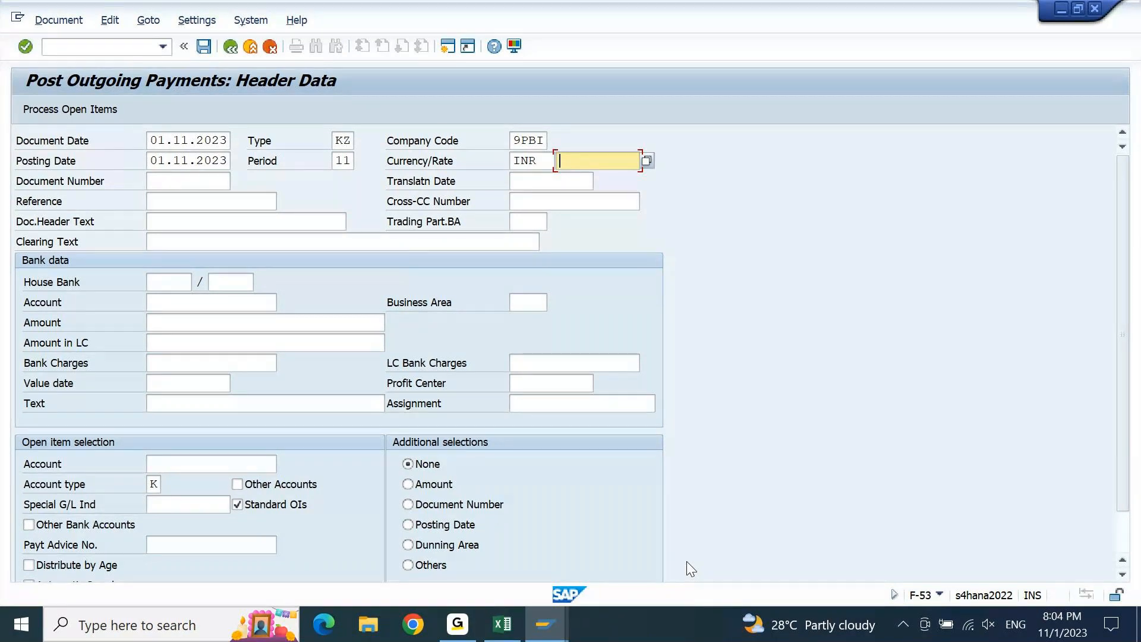
key(Tab)
key(Tab)
key(Tab)
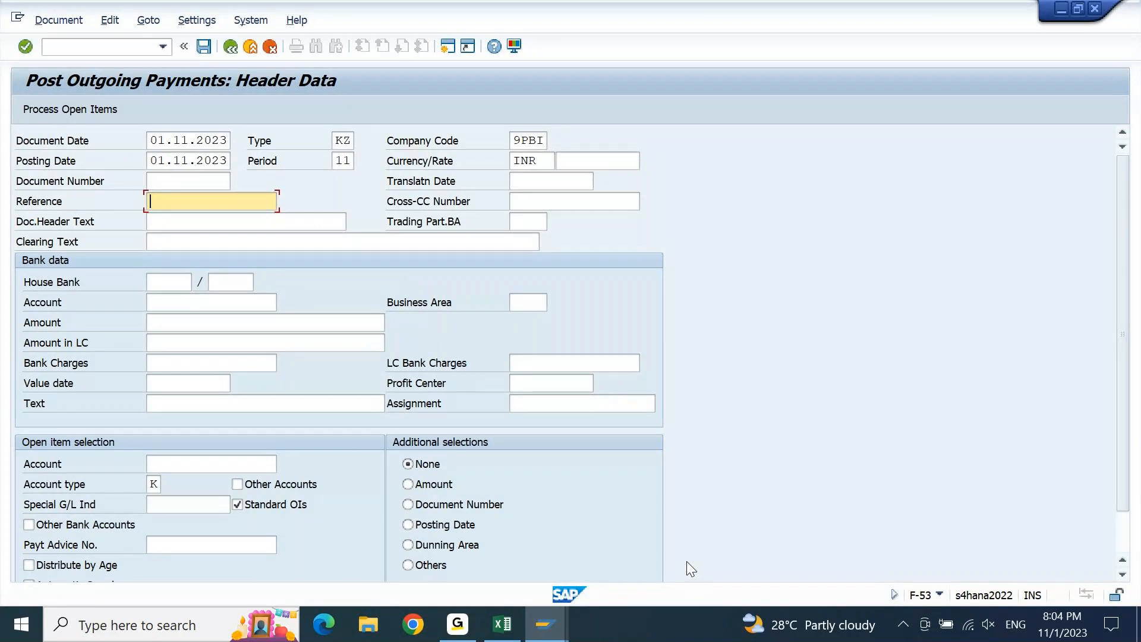
text(Pmt for Inoice)
key(Left)
key(Left)
key(Left)
text(v)
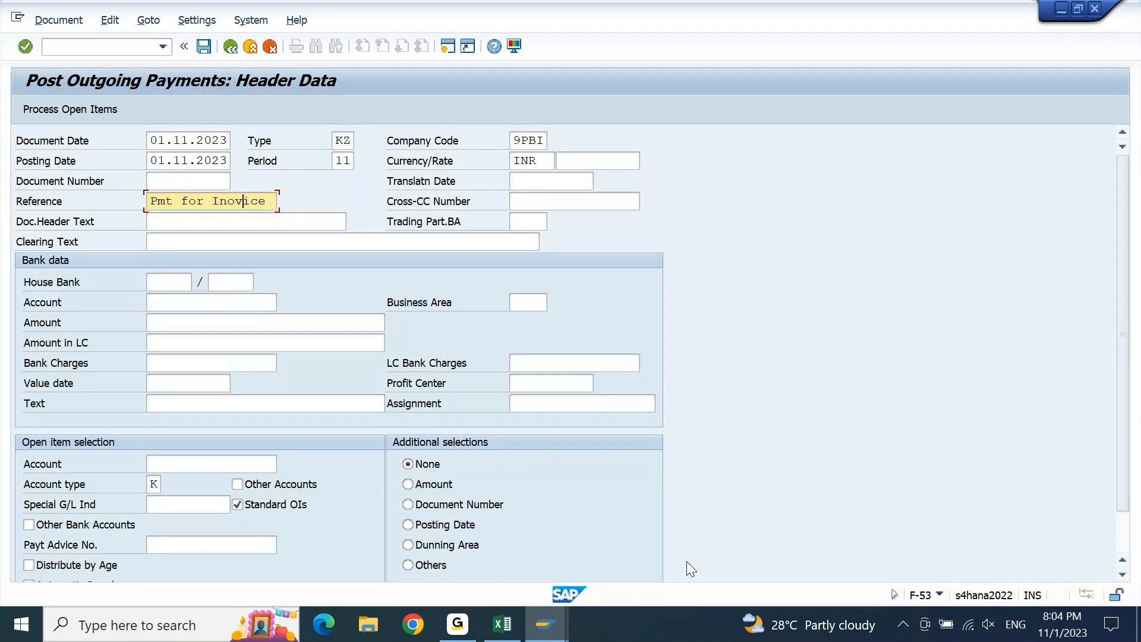
key(Tab)
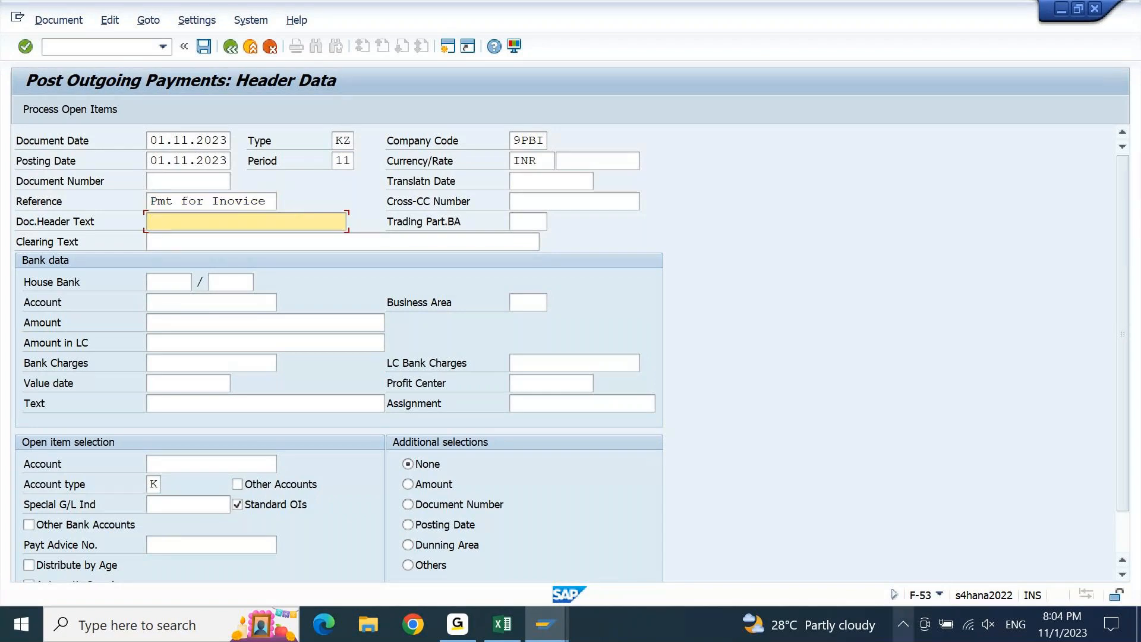
Enter "Pmt for Inovice" as both the document header text and the clearing text of the outgoing payment.
mouse_move(546, 624)
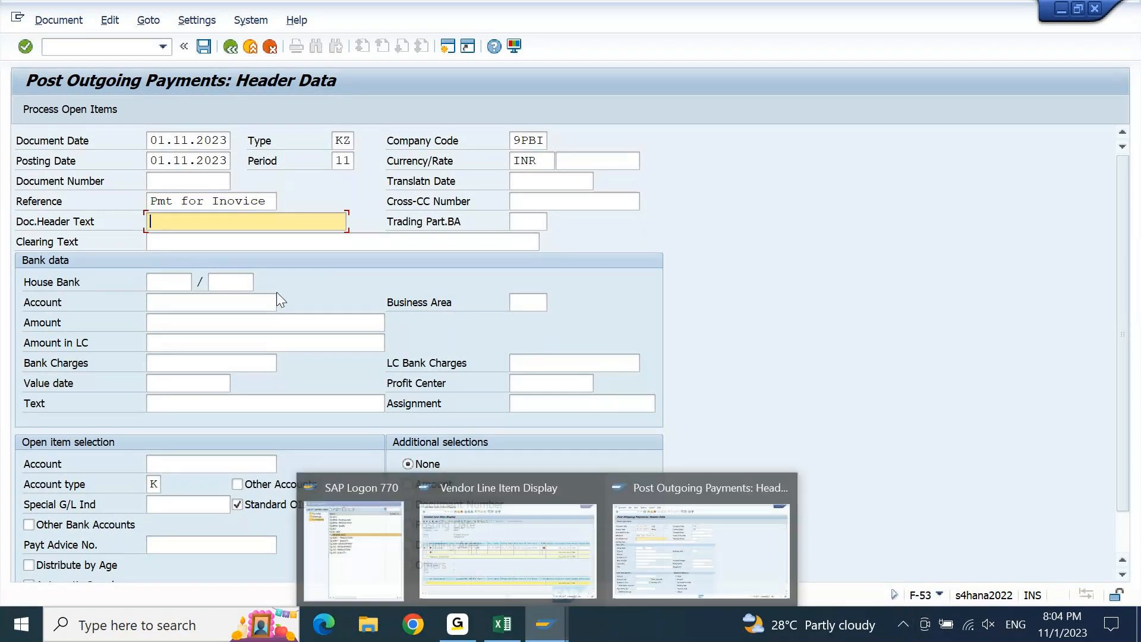
text(Pmt for Inovice)
key(Tab)
text(Pmt for Inovice)
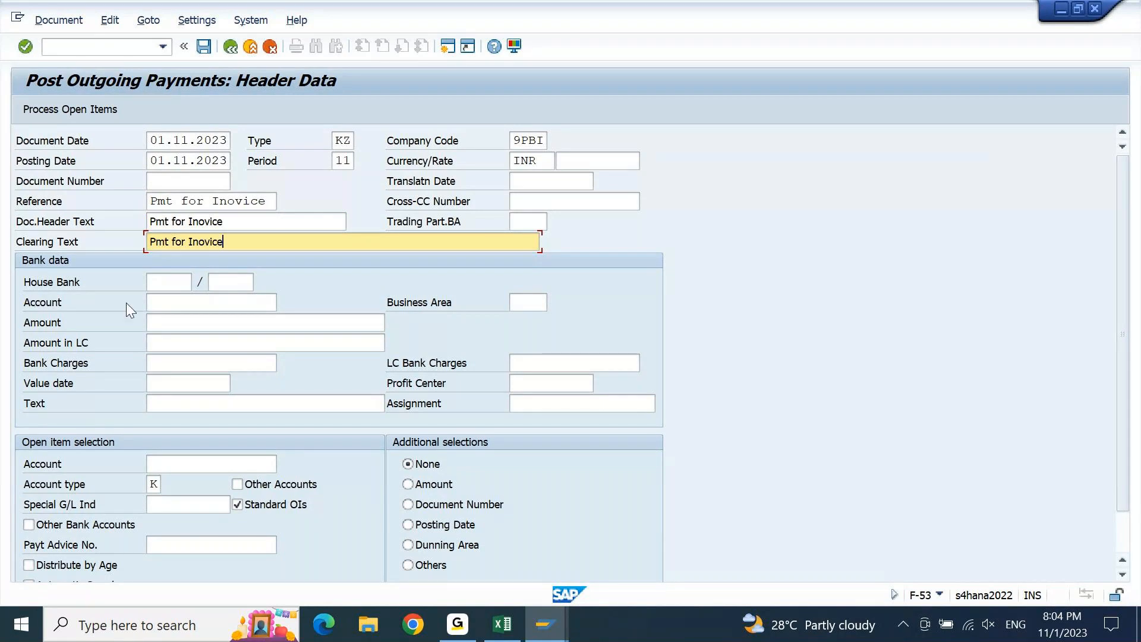
Set the house bank to HDFC with account ID HDFC1 from the value lists and confirm the bank data.
click(177, 308)
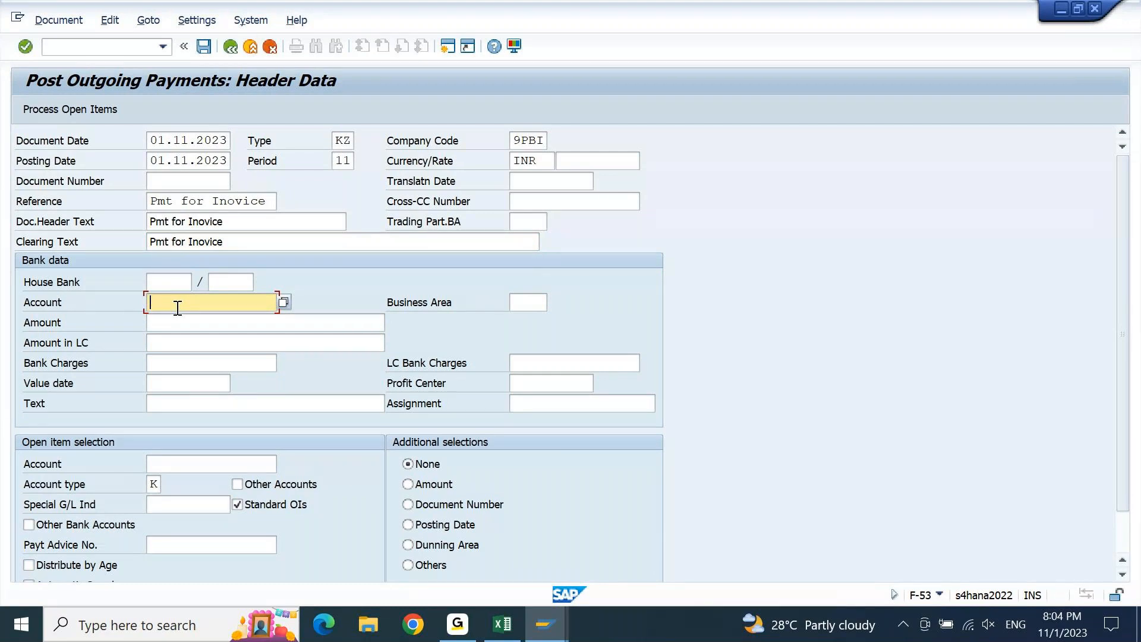
click(180, 277)
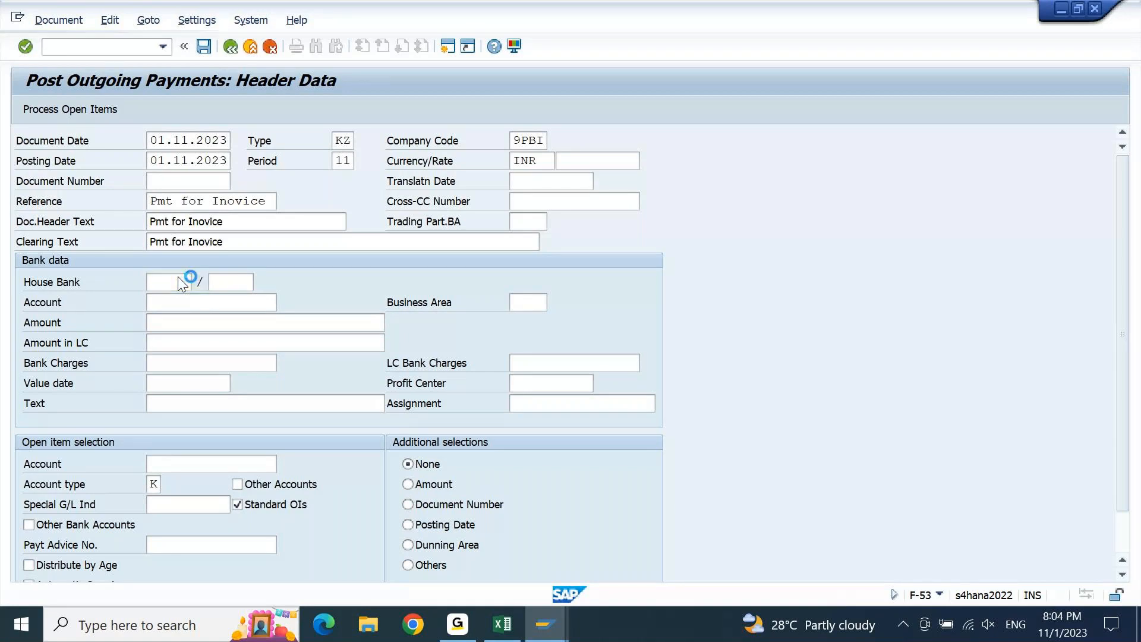
key(F4)
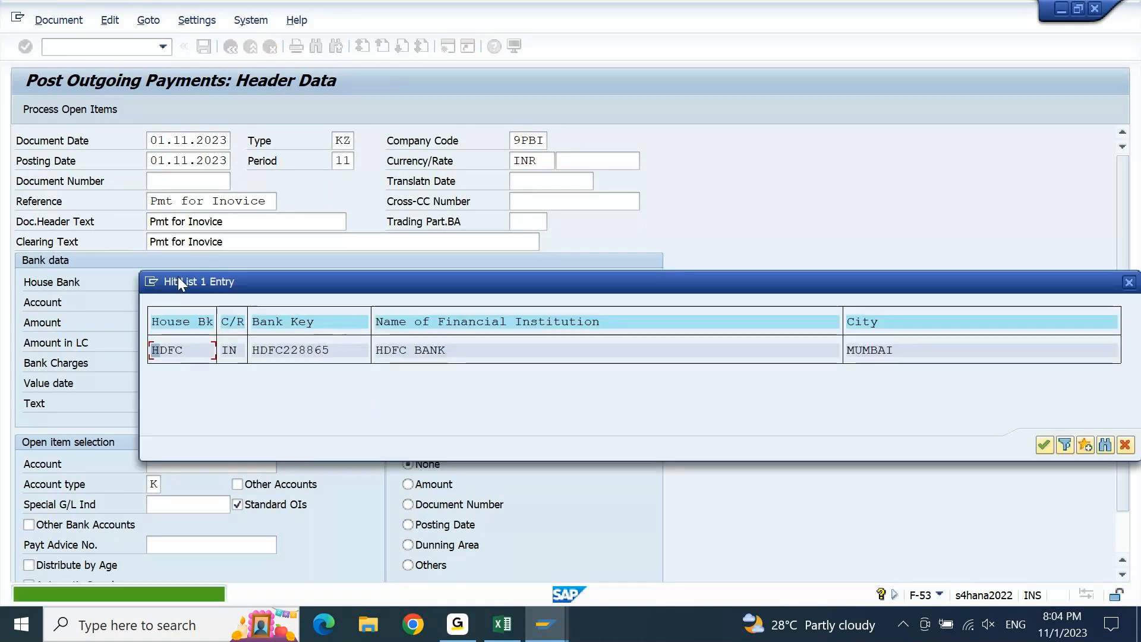
double_click(327, 354)
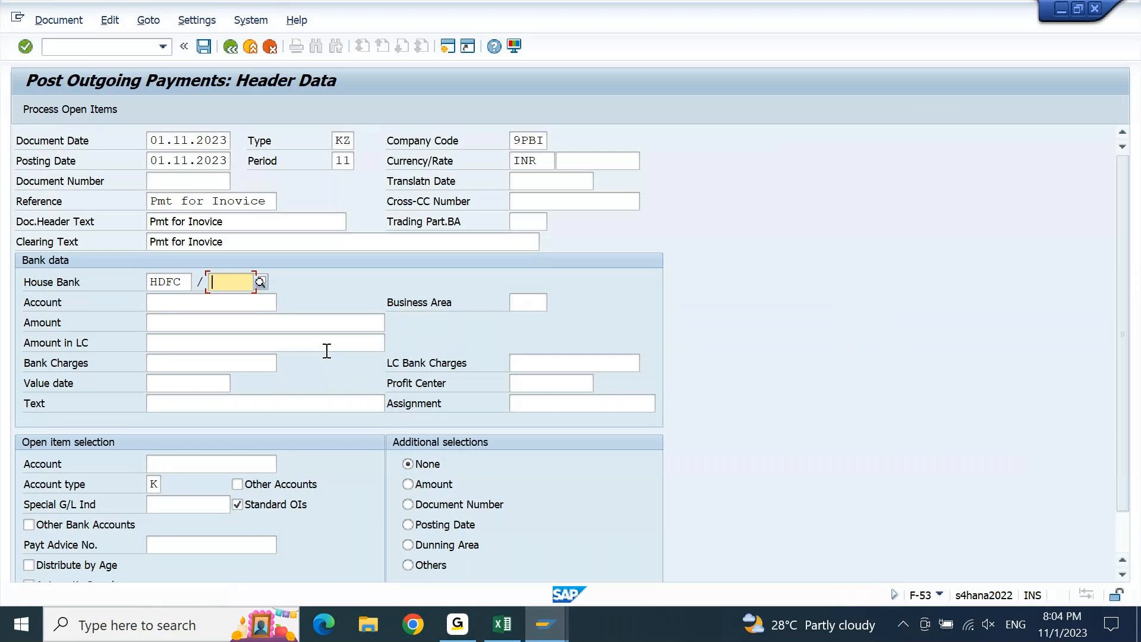
key(Return)
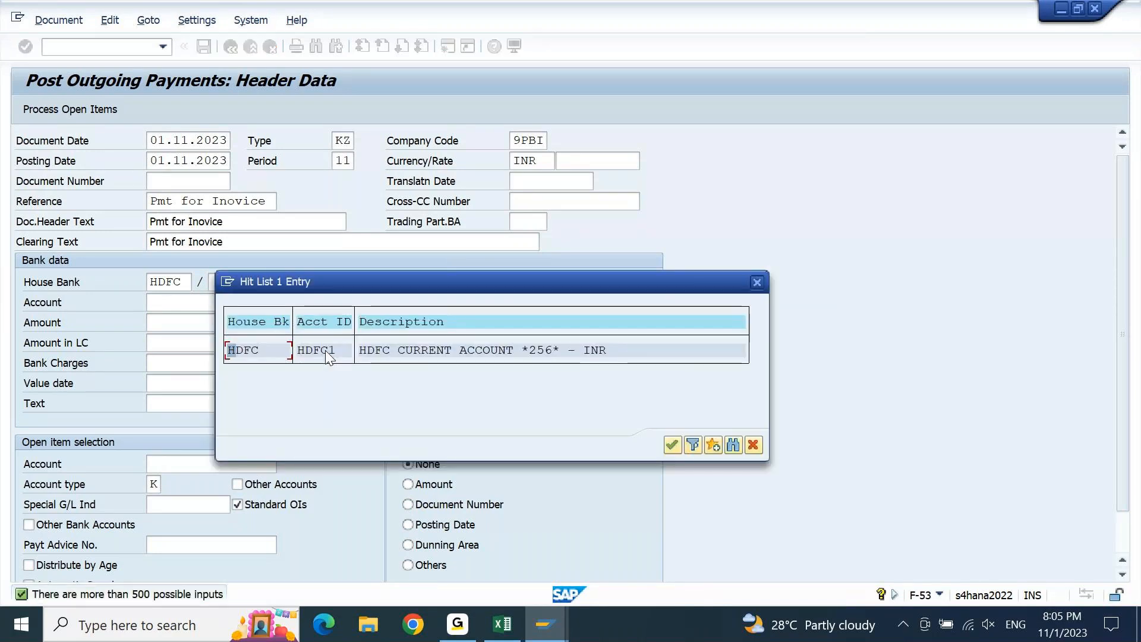
double_click(429, 350)
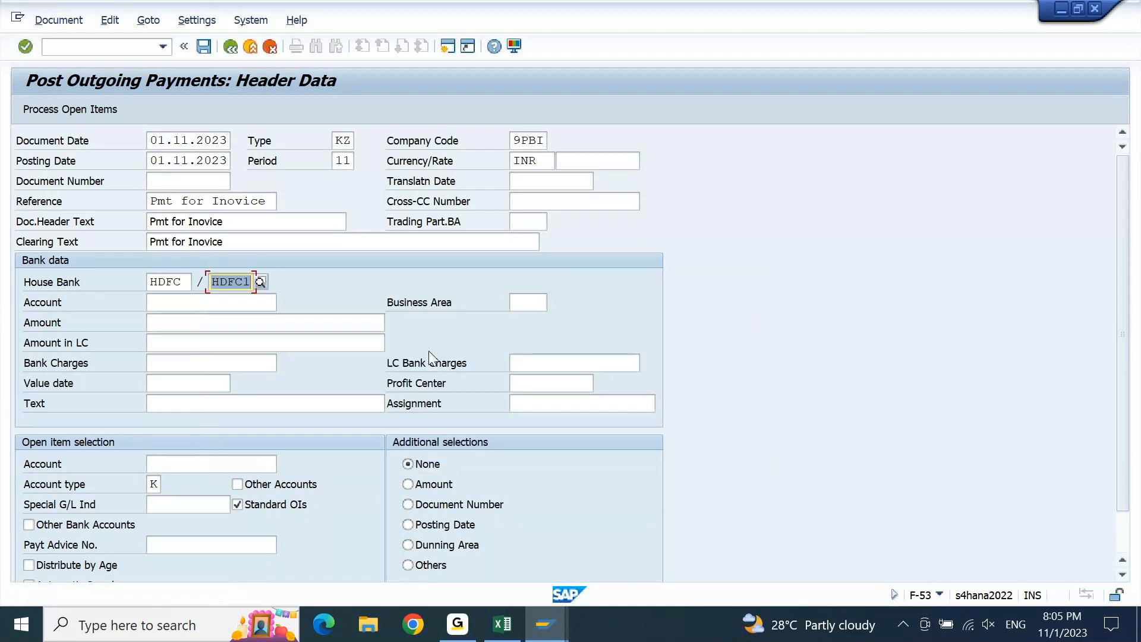
key(Return)
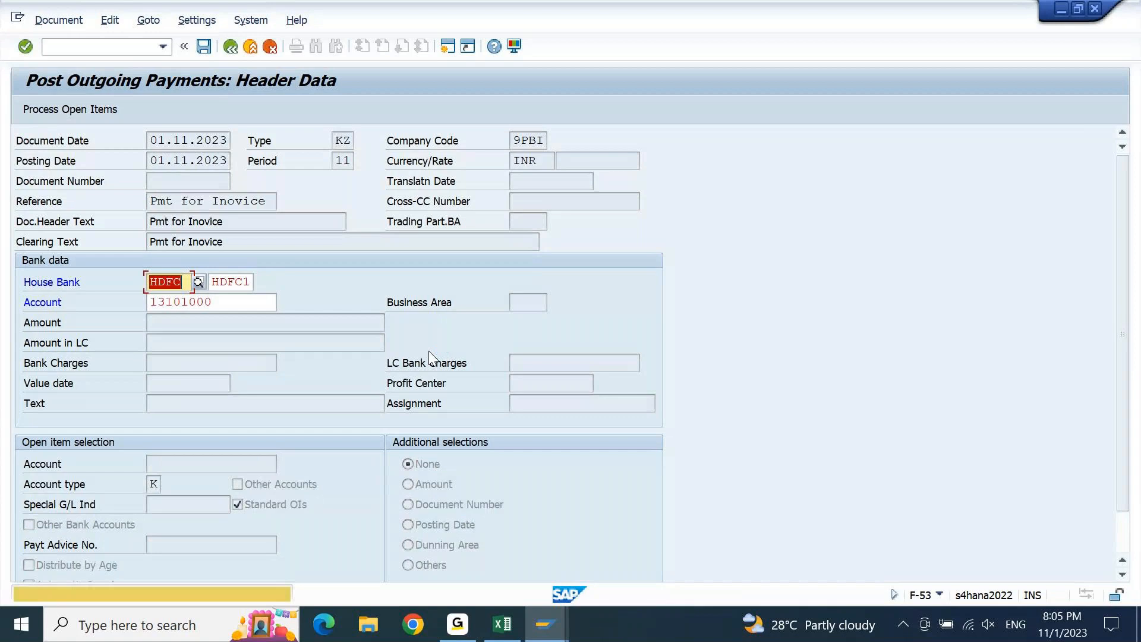
key(Return)
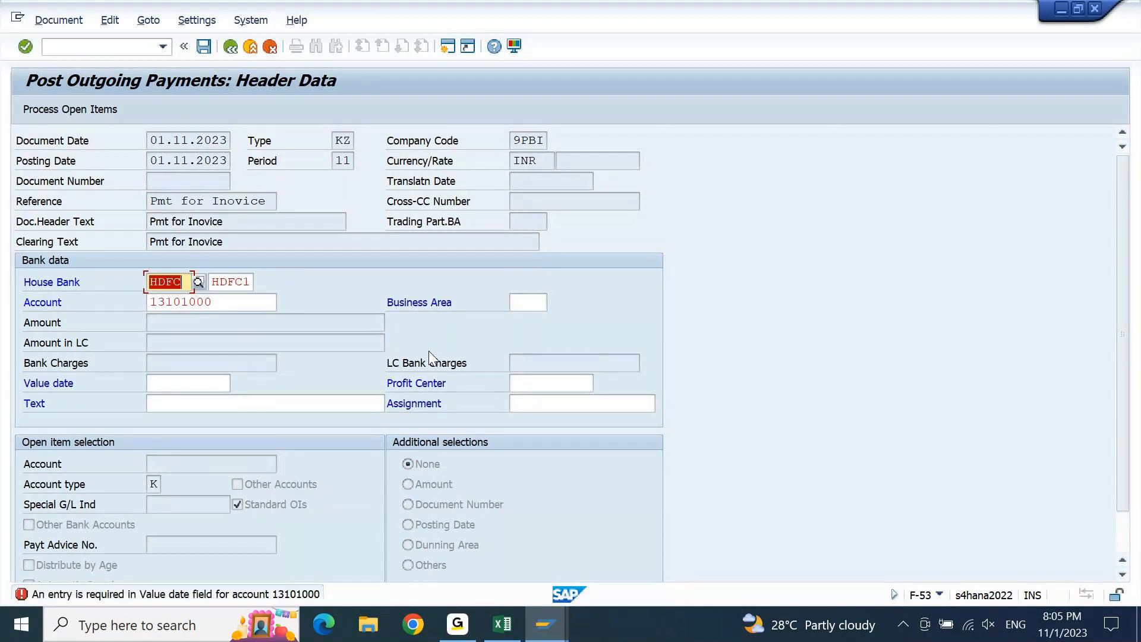
Replace the bank G/L account with HDFC *256* CHECK OUTGOING from the account list and proceed to the value date.
key(Tab)
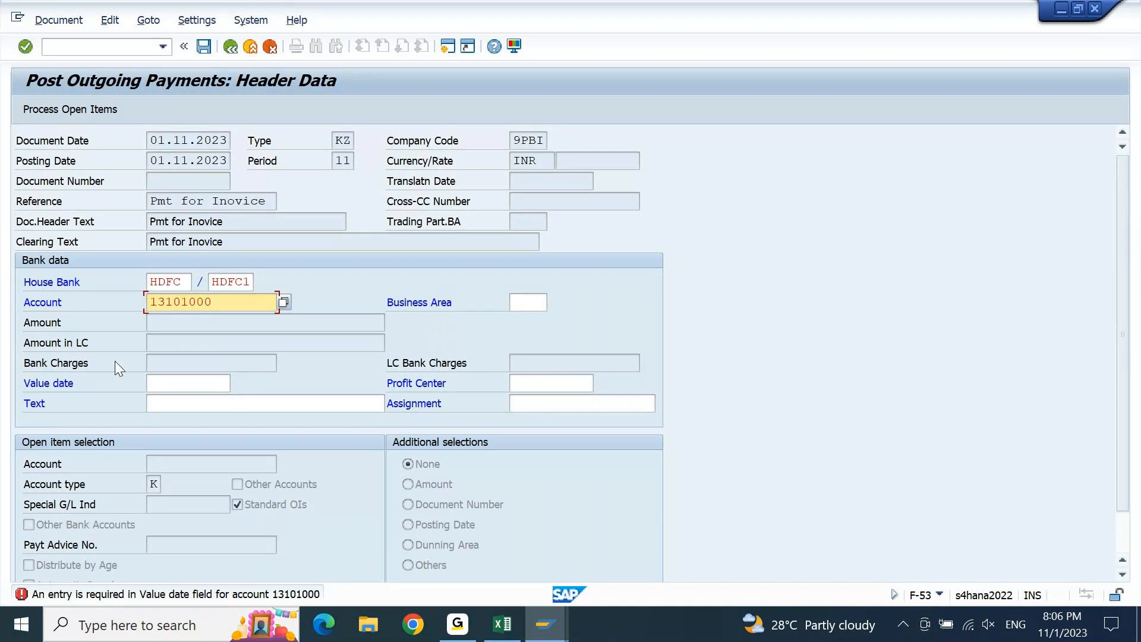
click(231, 307)
key(BackSpace)
key(BackSpace)
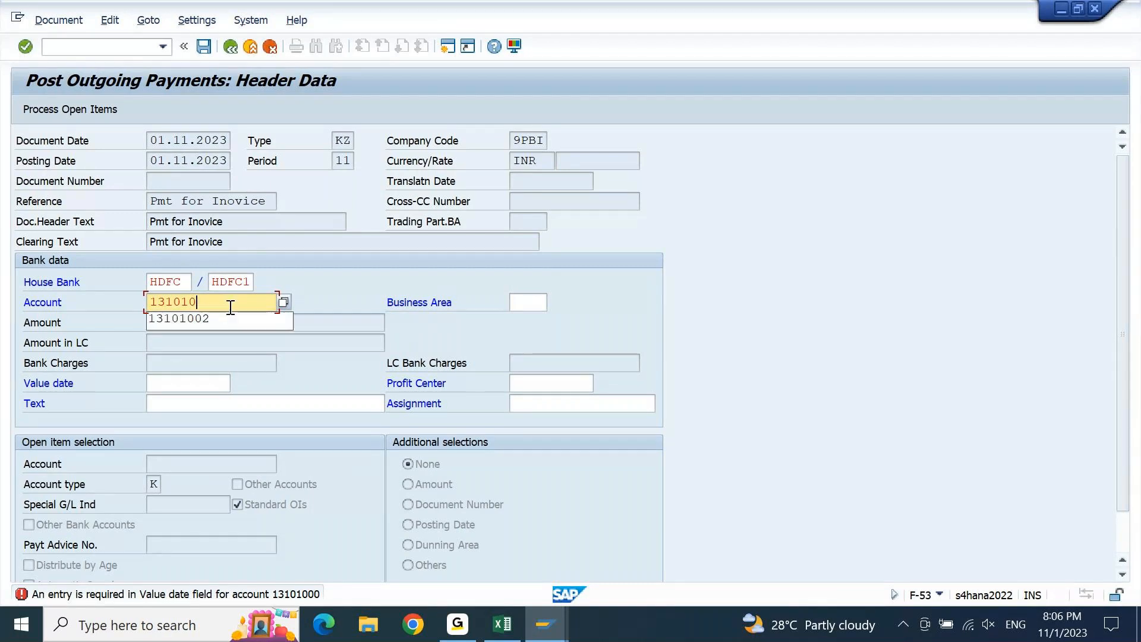
key(BackSpace)
key(BackSpace)
key(BackSpace)
key(BackSpace)
key(BackSpace)
key(BackSpace)
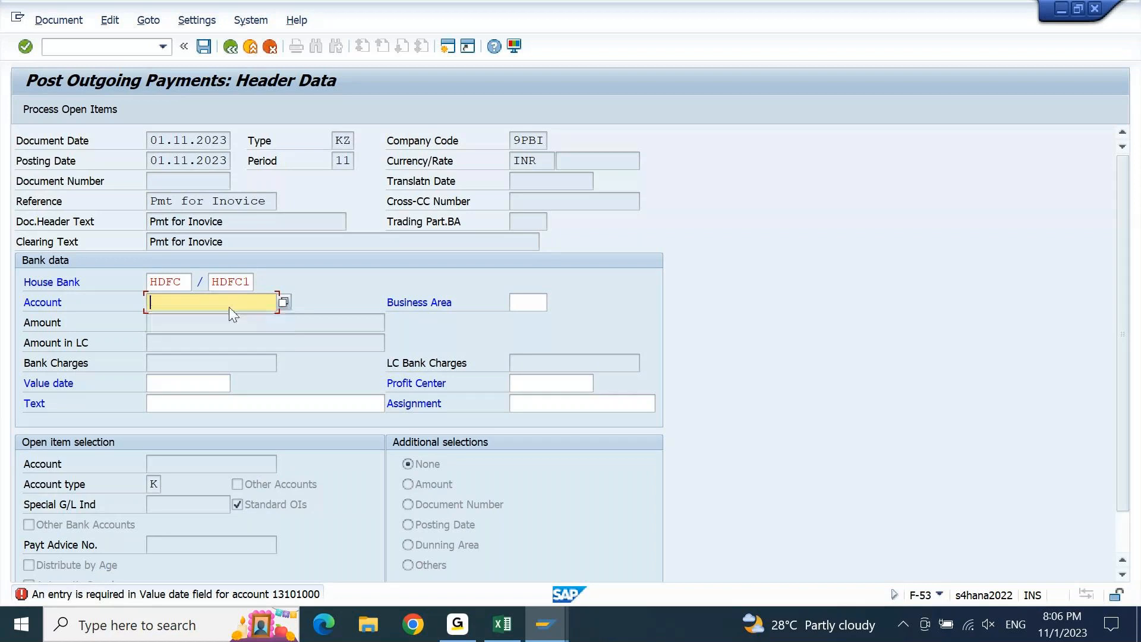
key(Return)
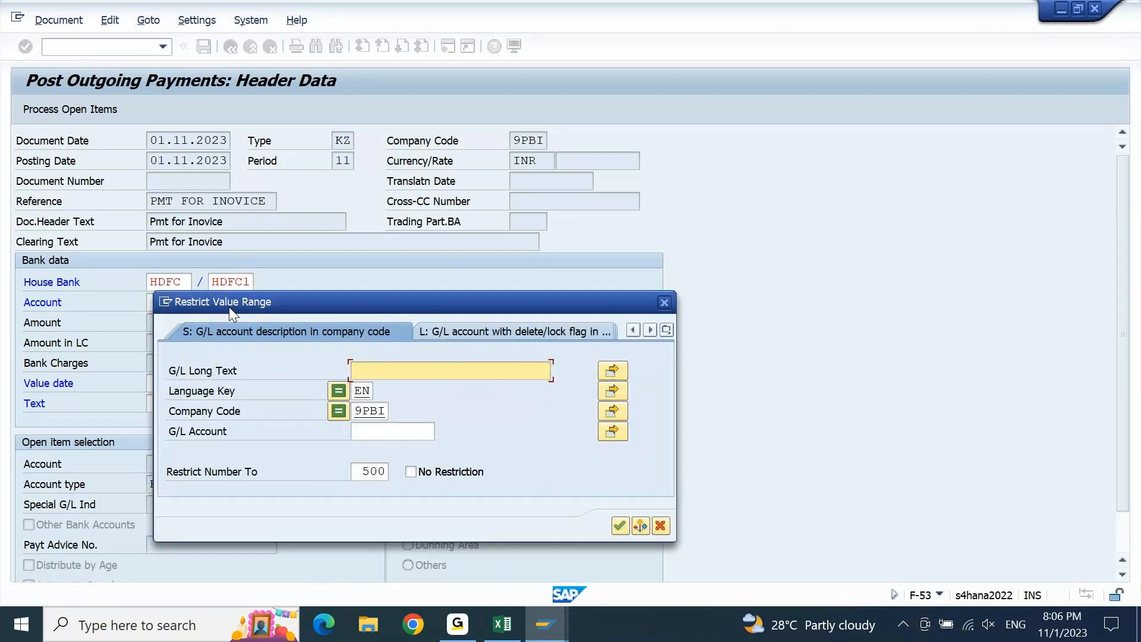
key(Return)
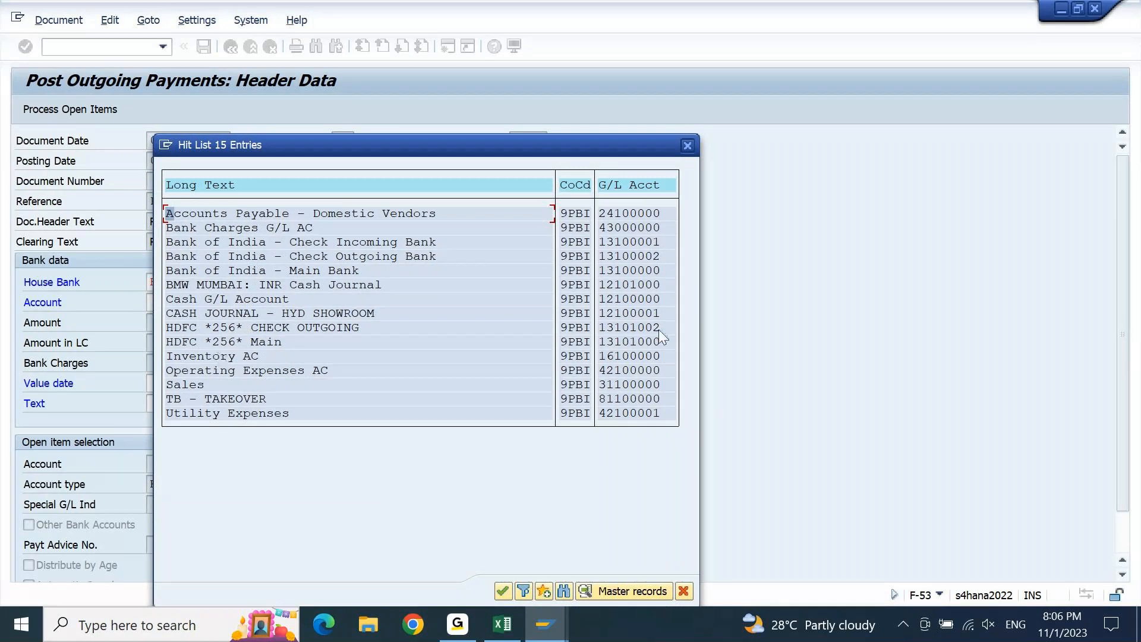
click(636, 330)
double_click(343, 329)
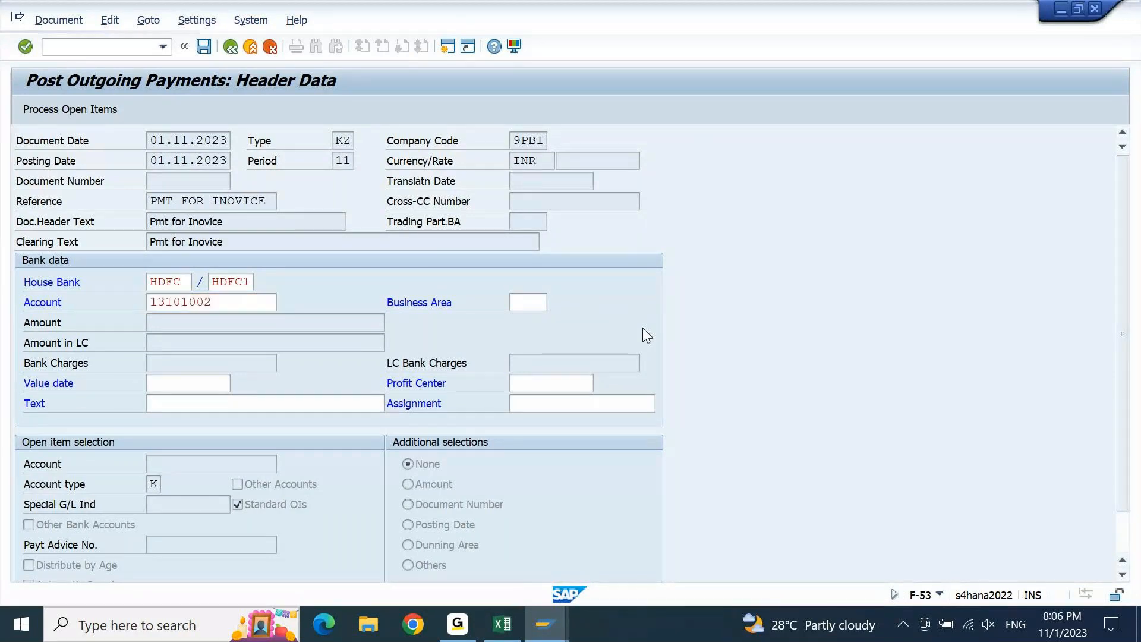
key(Return)
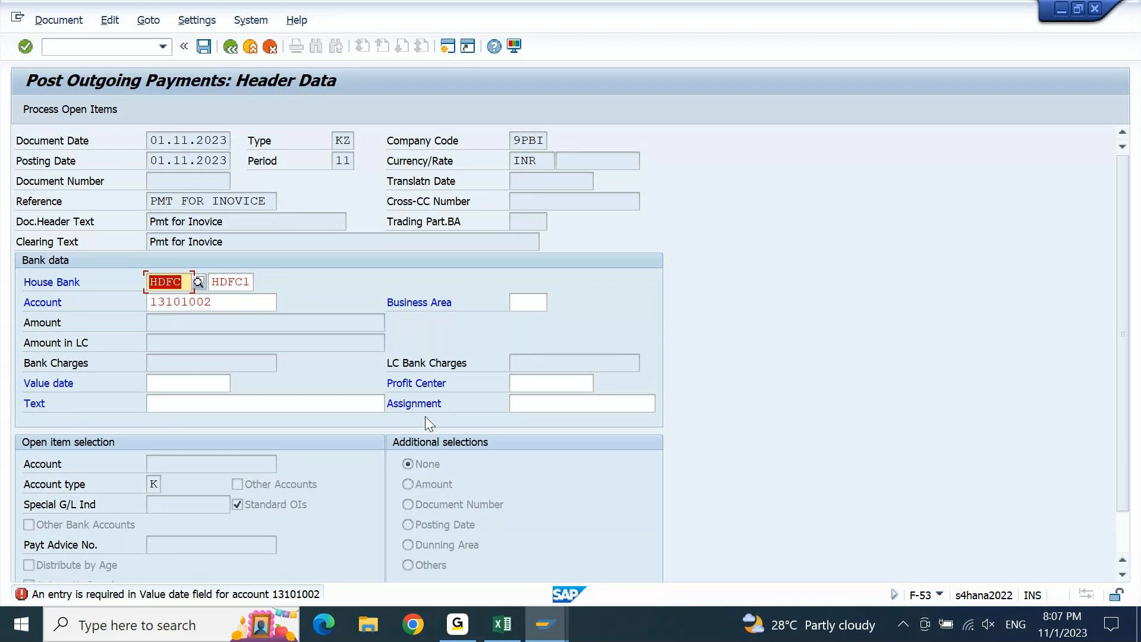
click(219, 384)
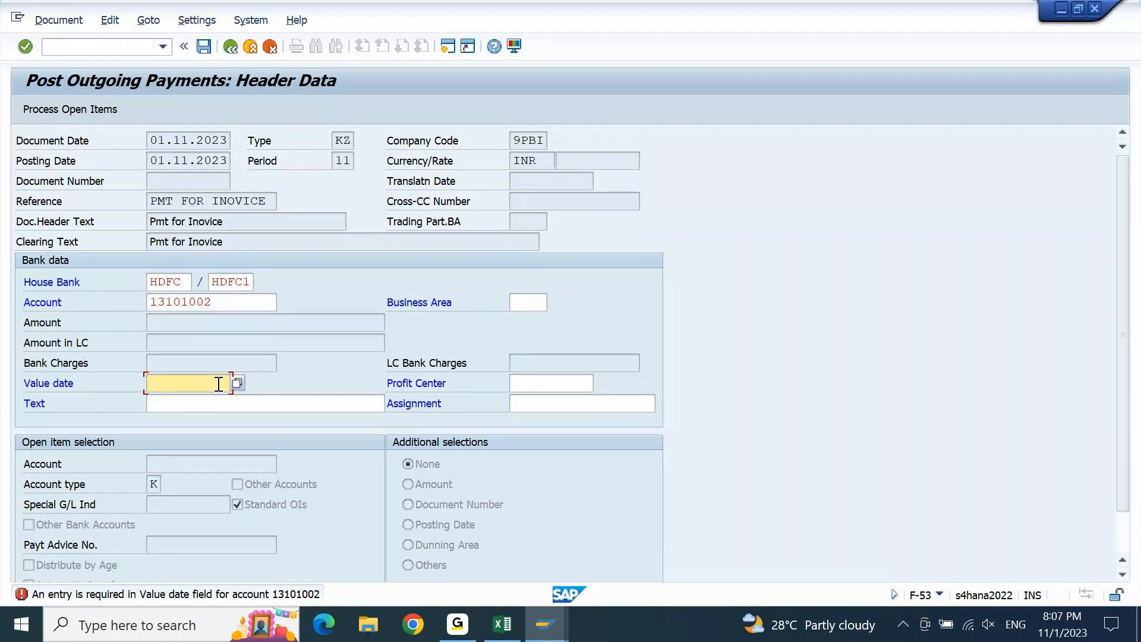
Switch to the Excel notes and add "6. PDC Payments ( Post Dated Payments )" below the down payment entry.
click(502, 623)
key(Down)
key(Down)
key(Down)
key(Down)
key(Down)
key(Down)
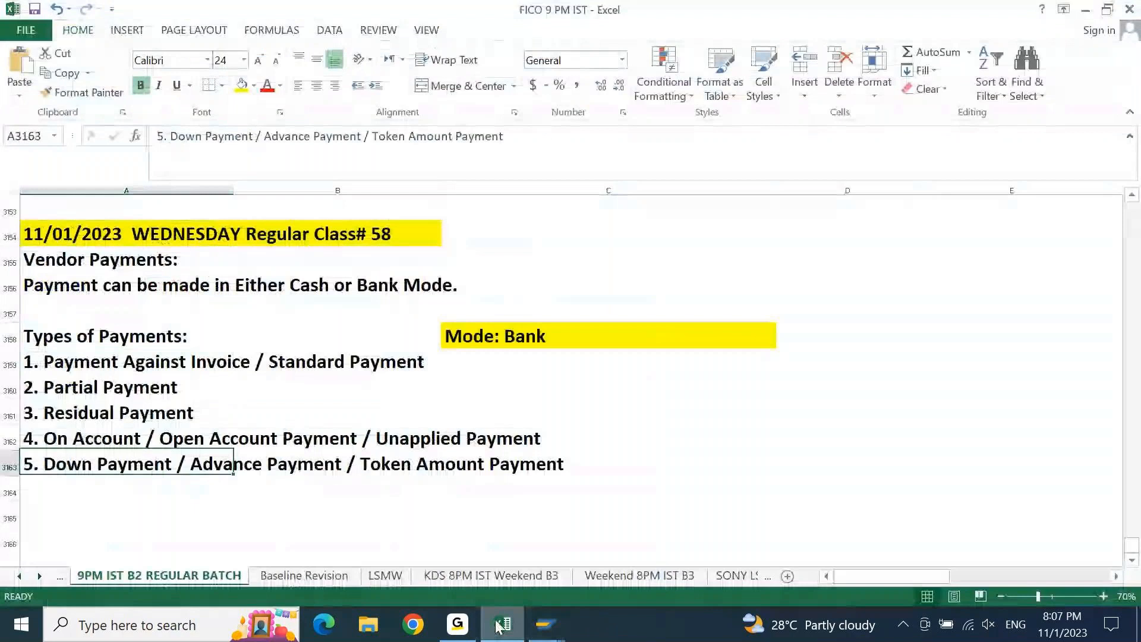
text(6. PDC )
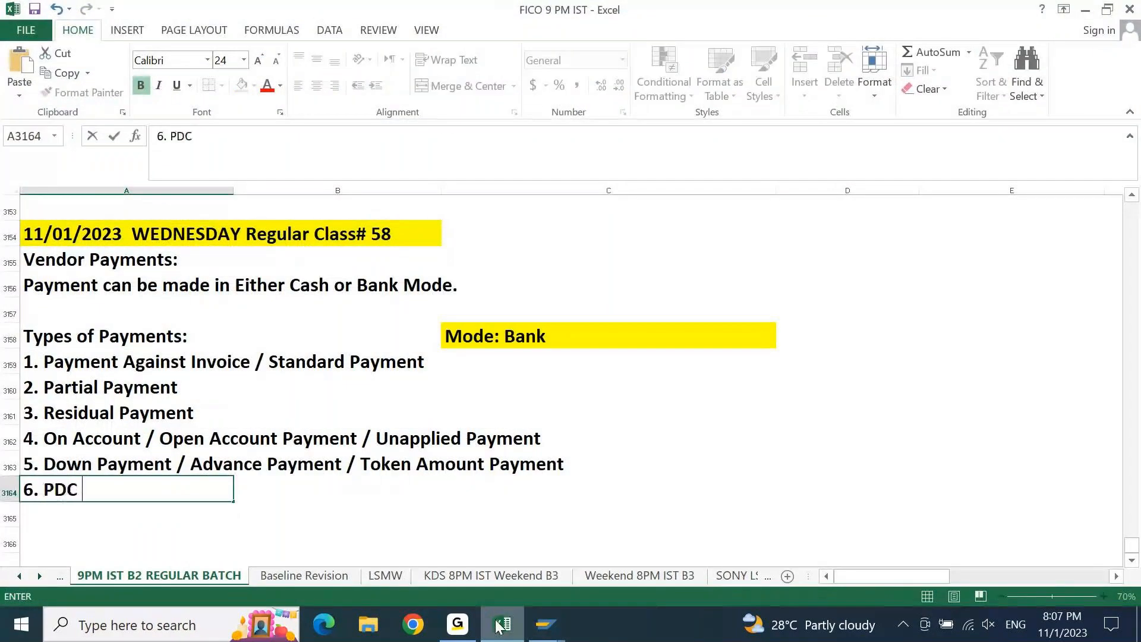
text(Payments)
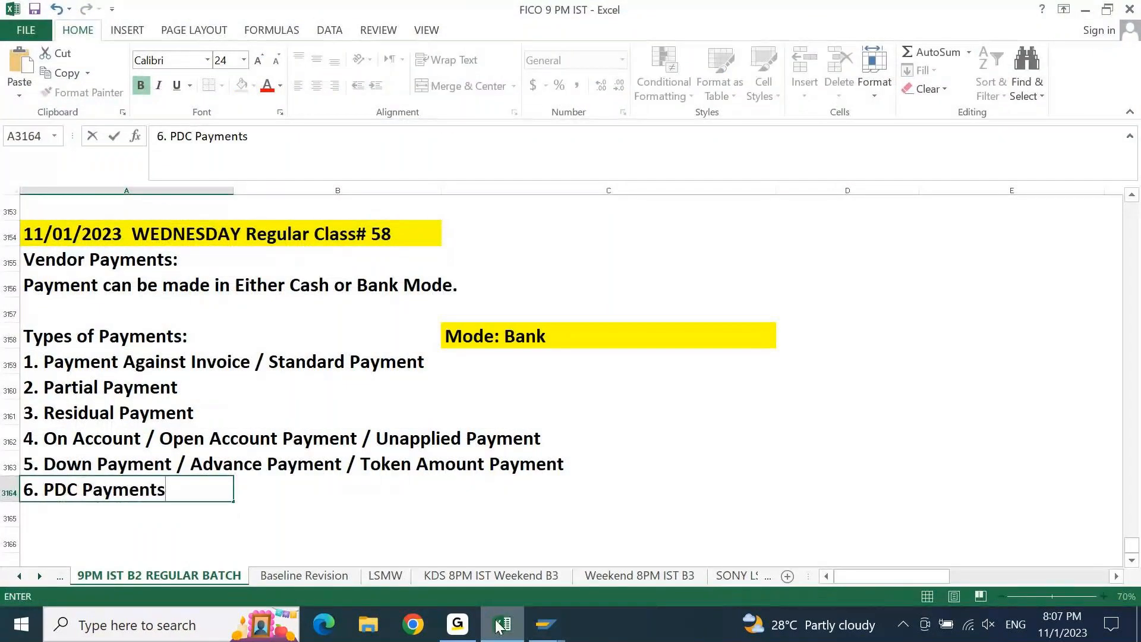
text( ( Post Dated Pay)
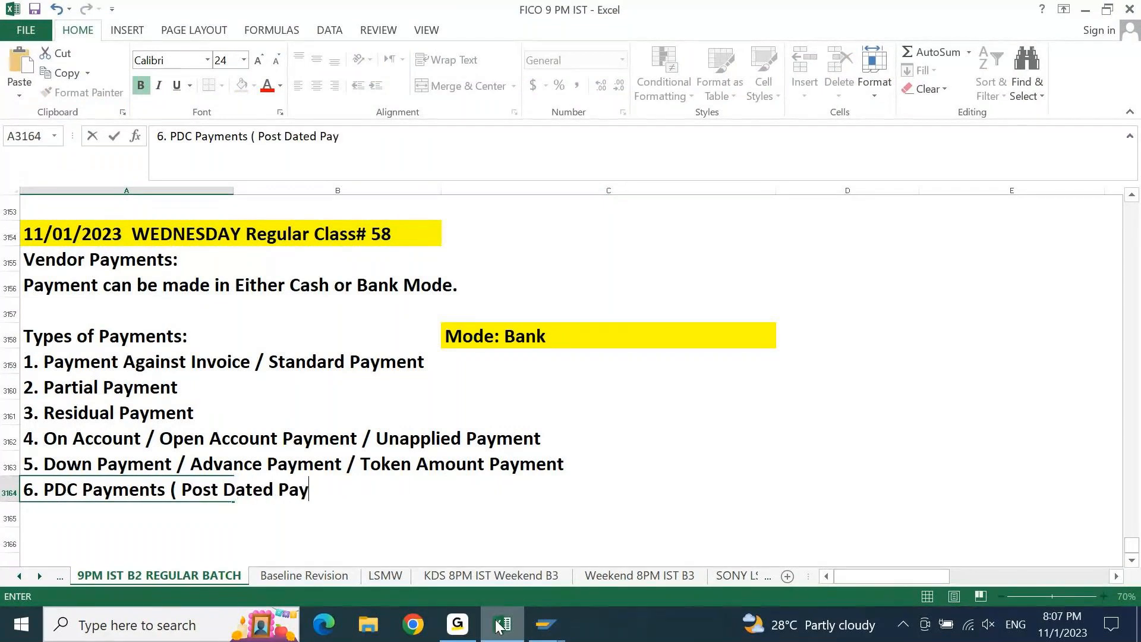
text(ments )
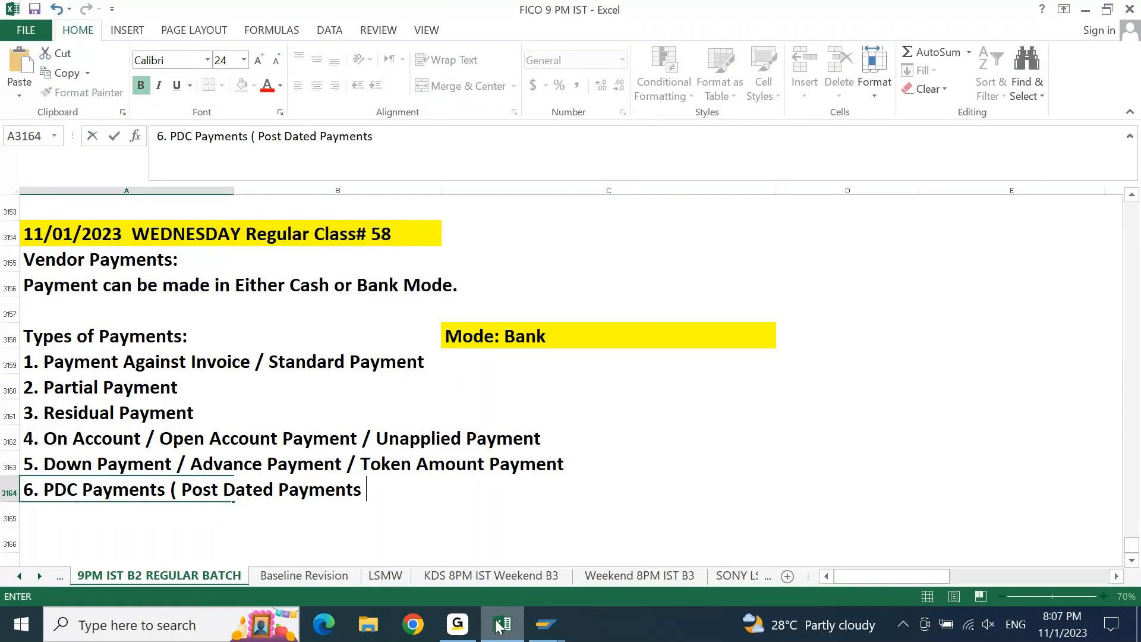
text())
key(Return)
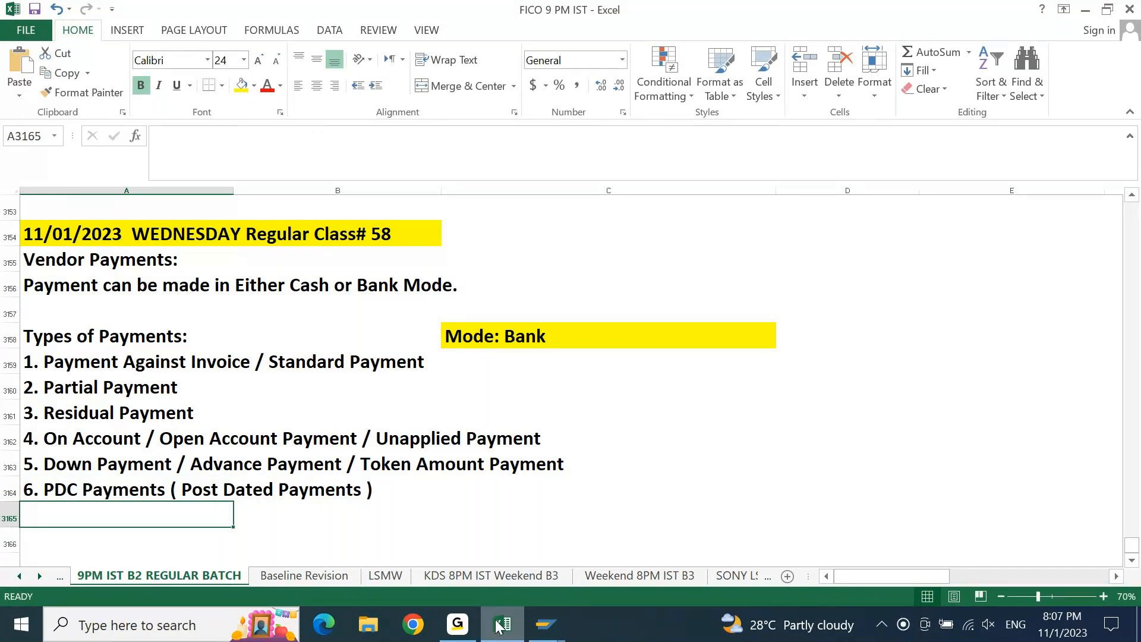
Return to the outgoing payment header in SAP and request the possible entries for the value date.
click(547, 624)
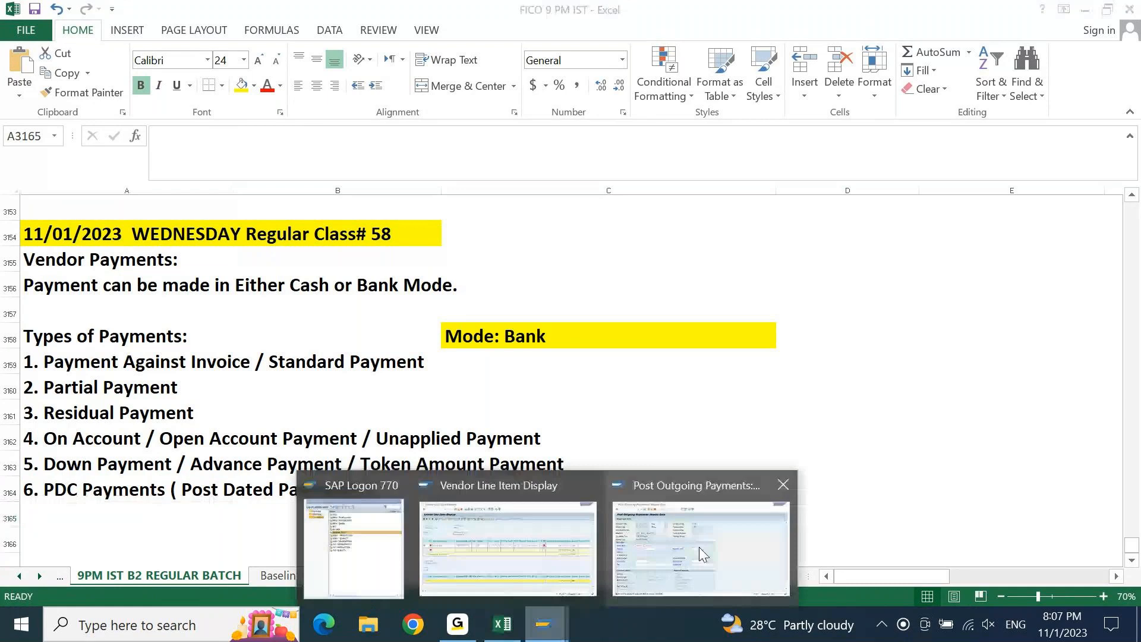
click(700, 550)
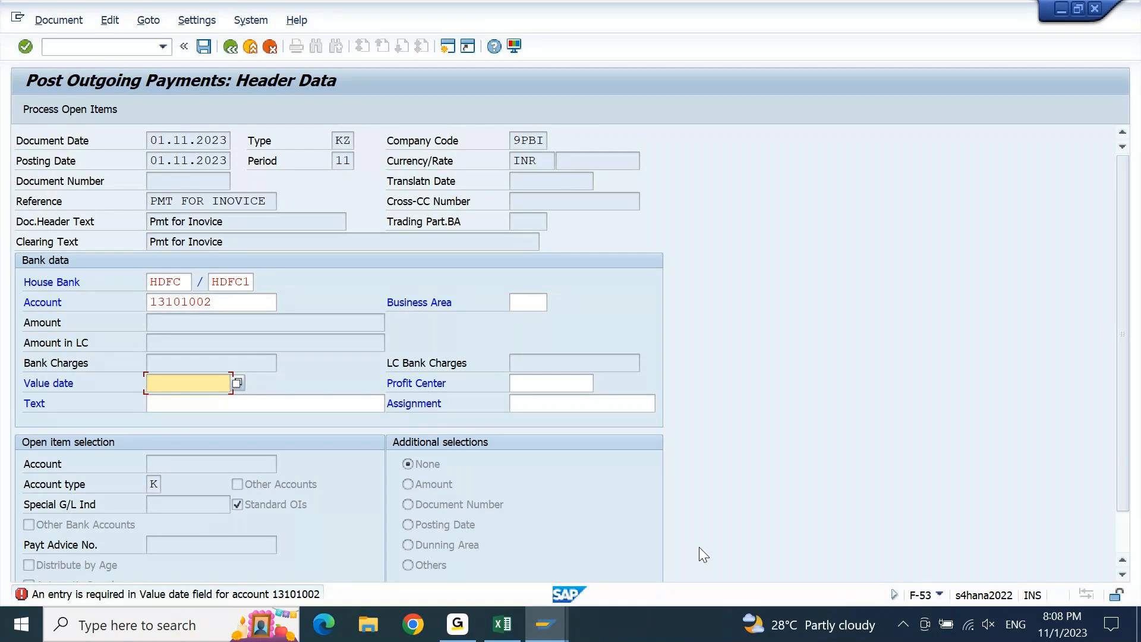
key(F4)
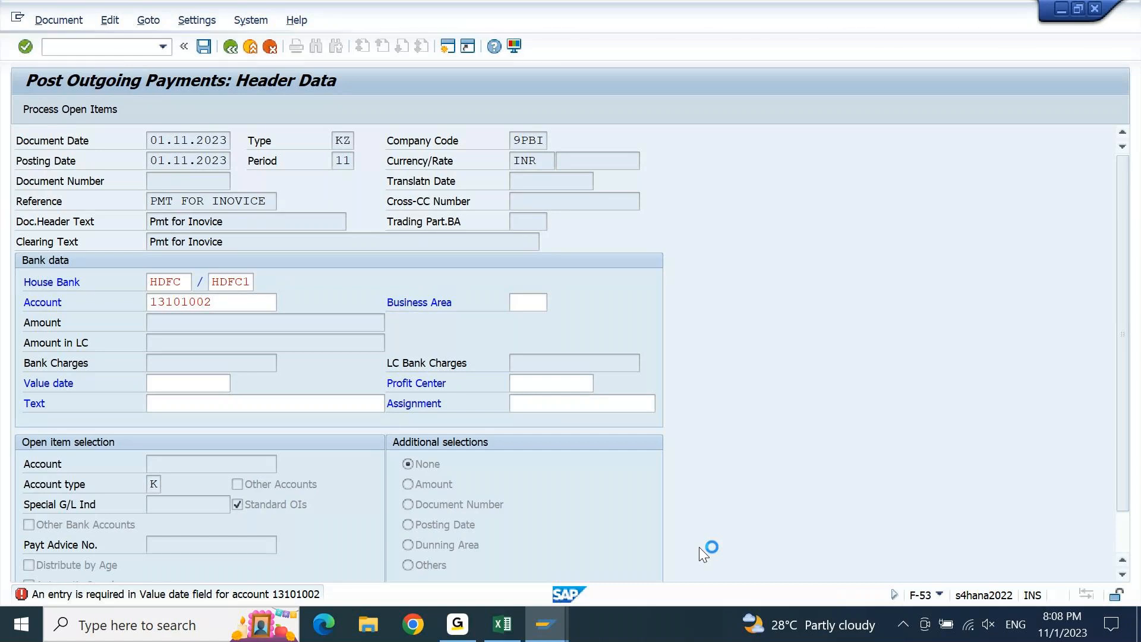
Check the vendor line item display session and switch back to the outgoing payment header.
mouse_move(561, 618)
click(523, 570)
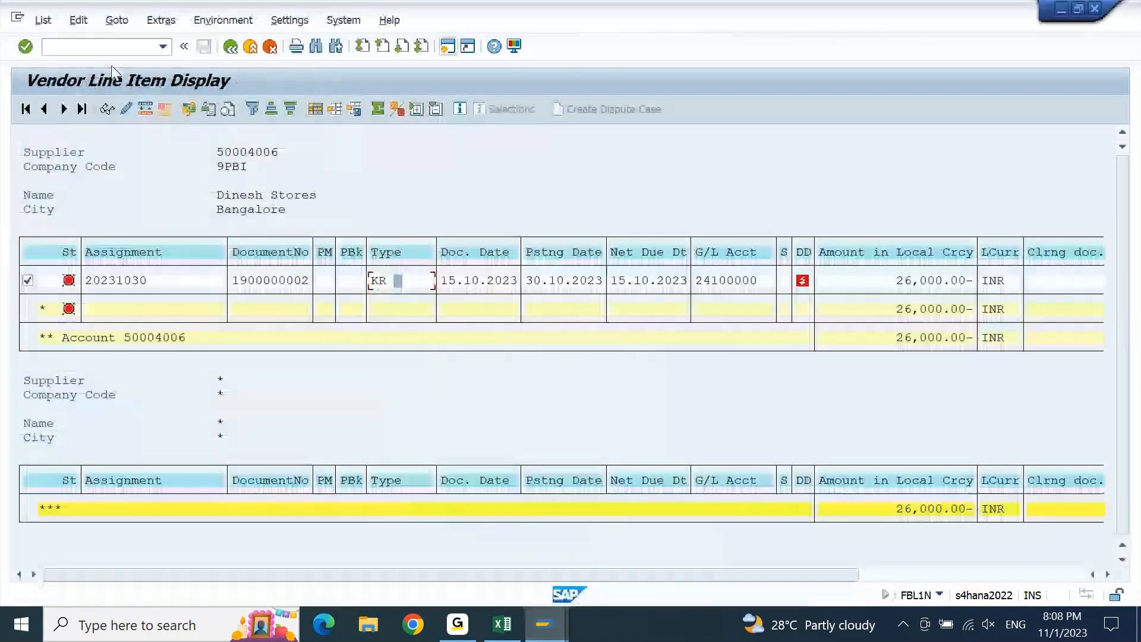
click(43, 20)
click(68, 60)
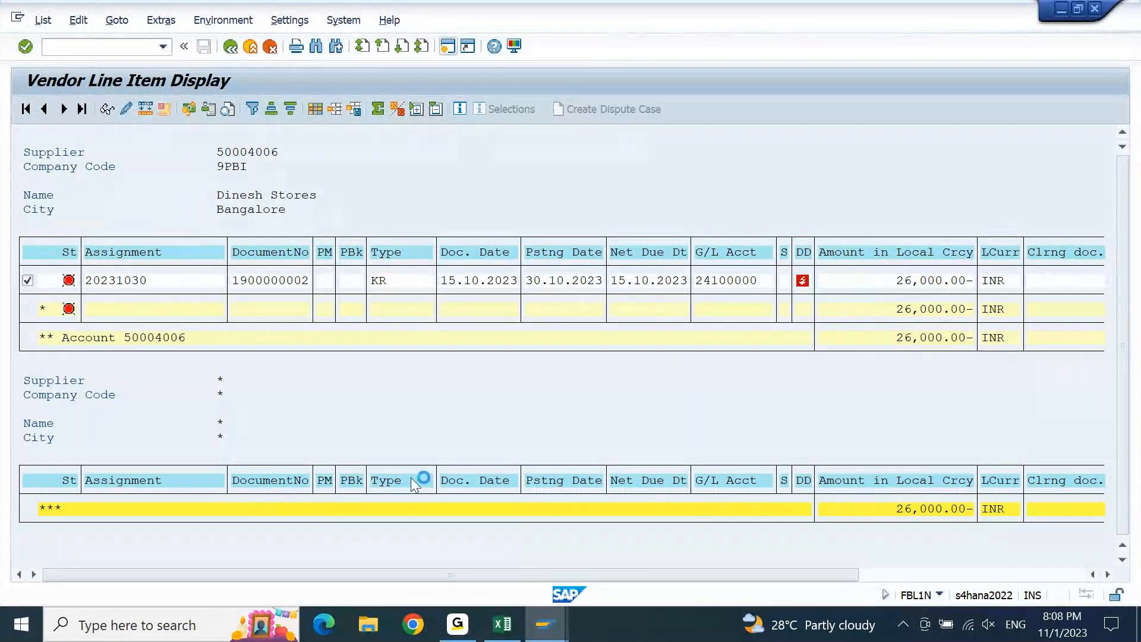
mouse_move(553, 635)
click(630, 562)
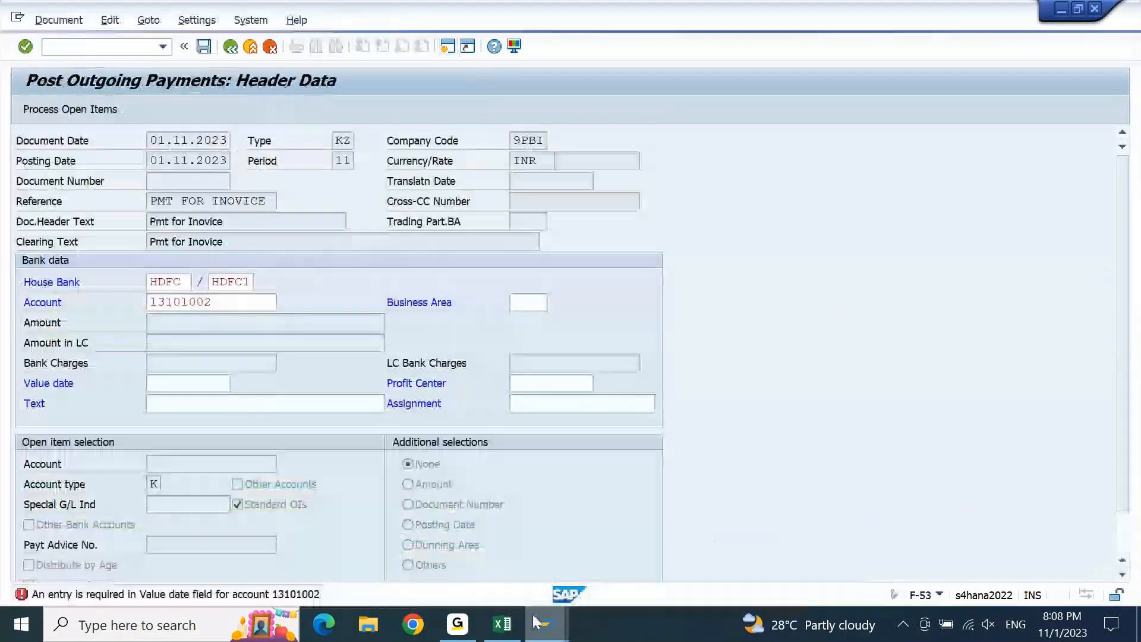
click(354, 544)
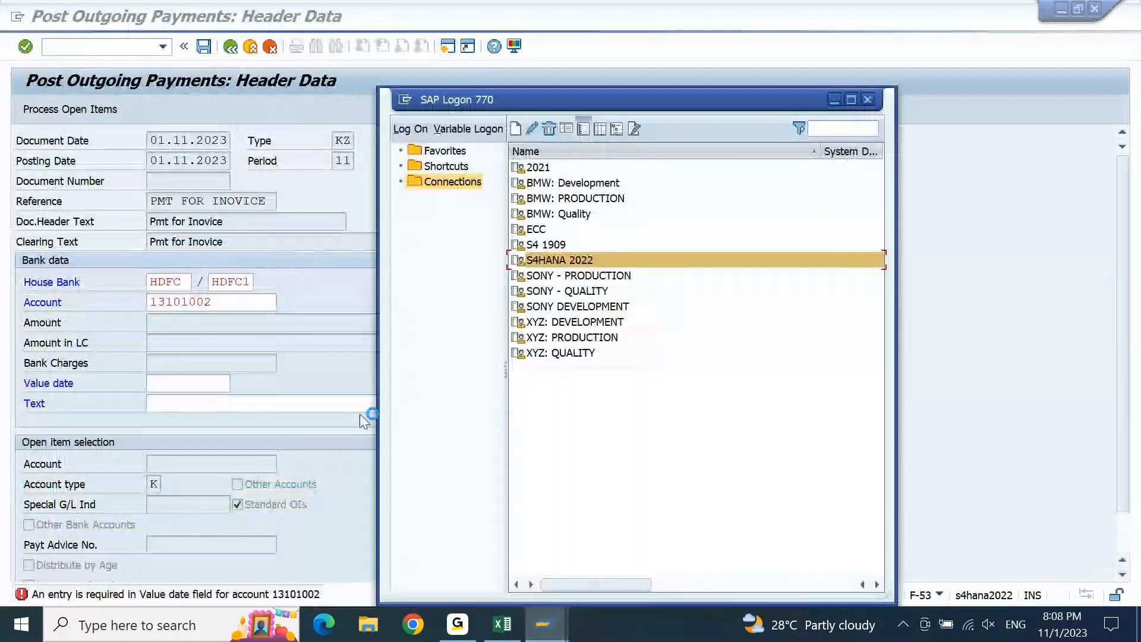
double_click(571, 263)
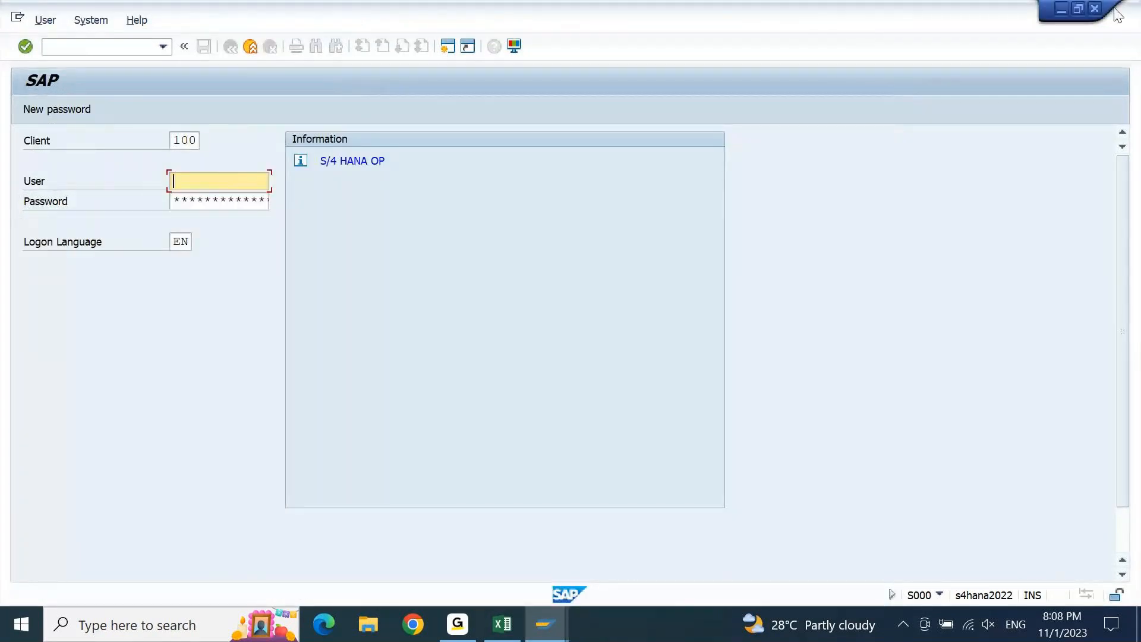
click(1098, 9)
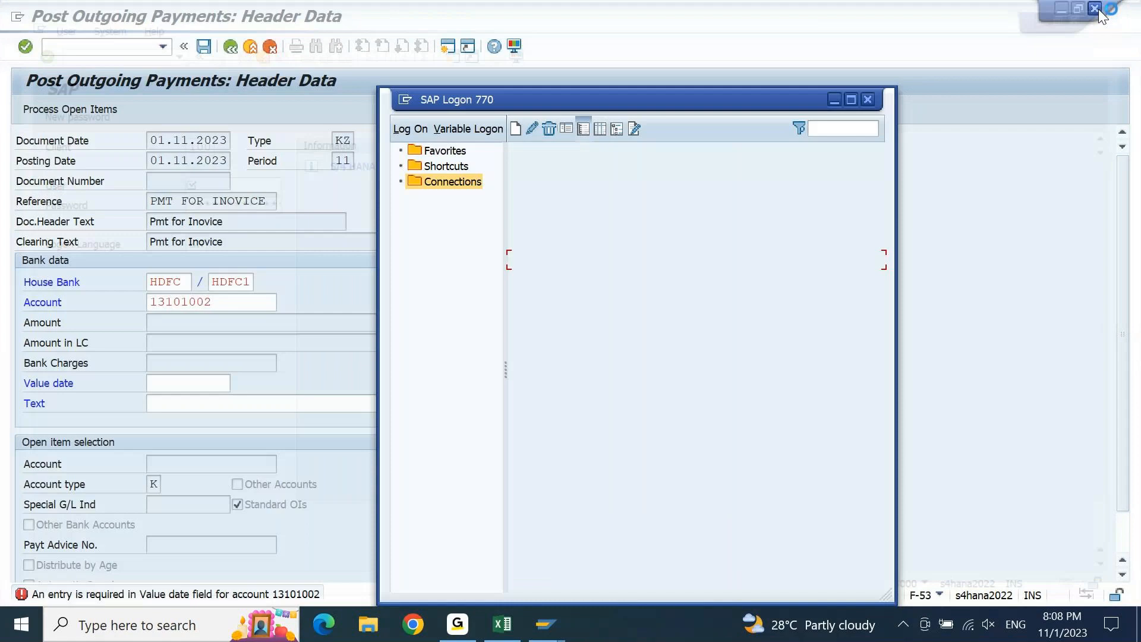
click(954, 212)
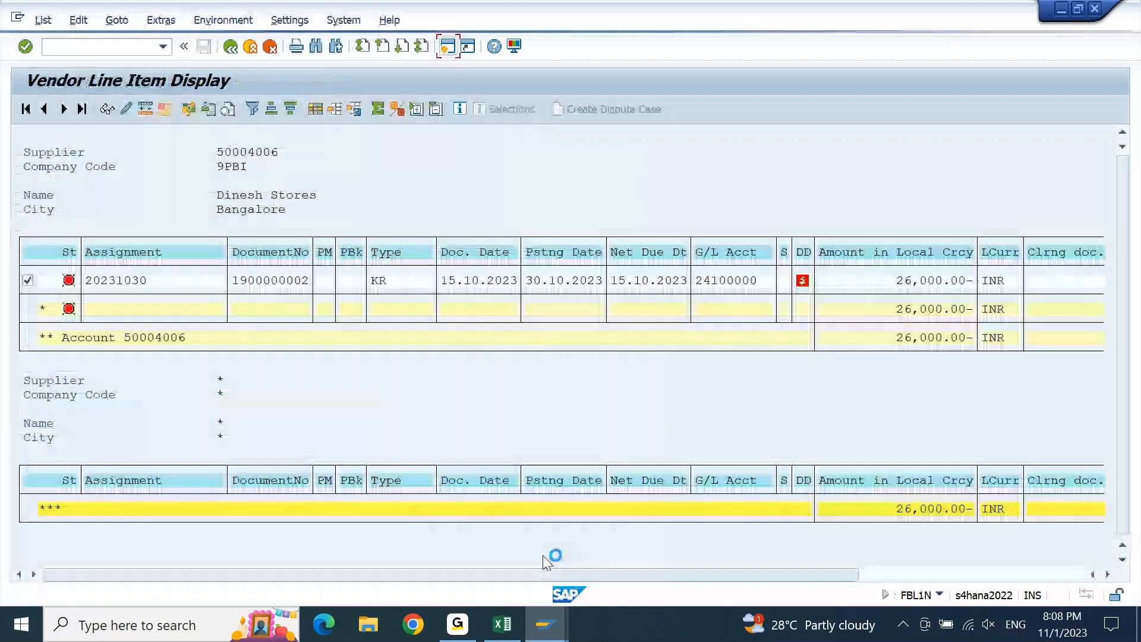
mouse_move(559, 625)
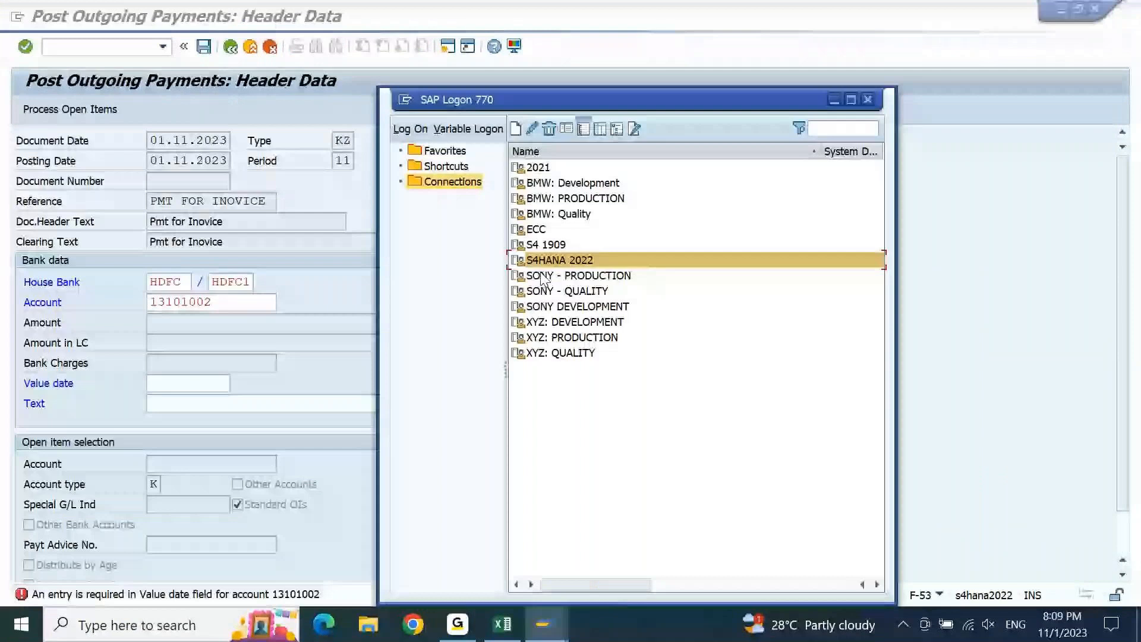
double_click(603, 263)
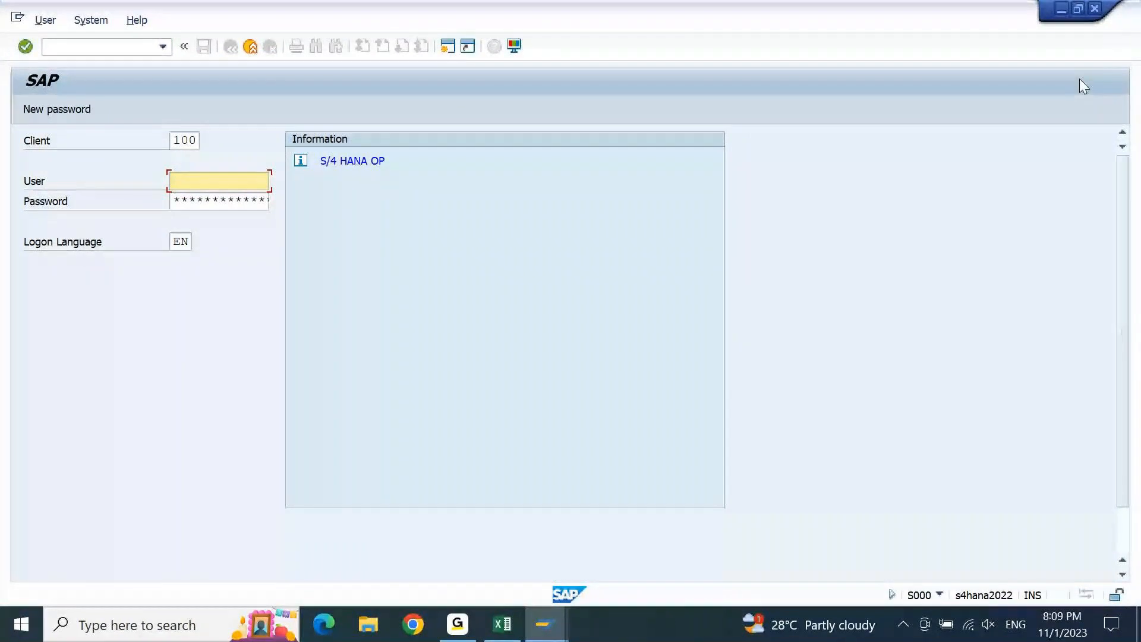
click(1097, 11)
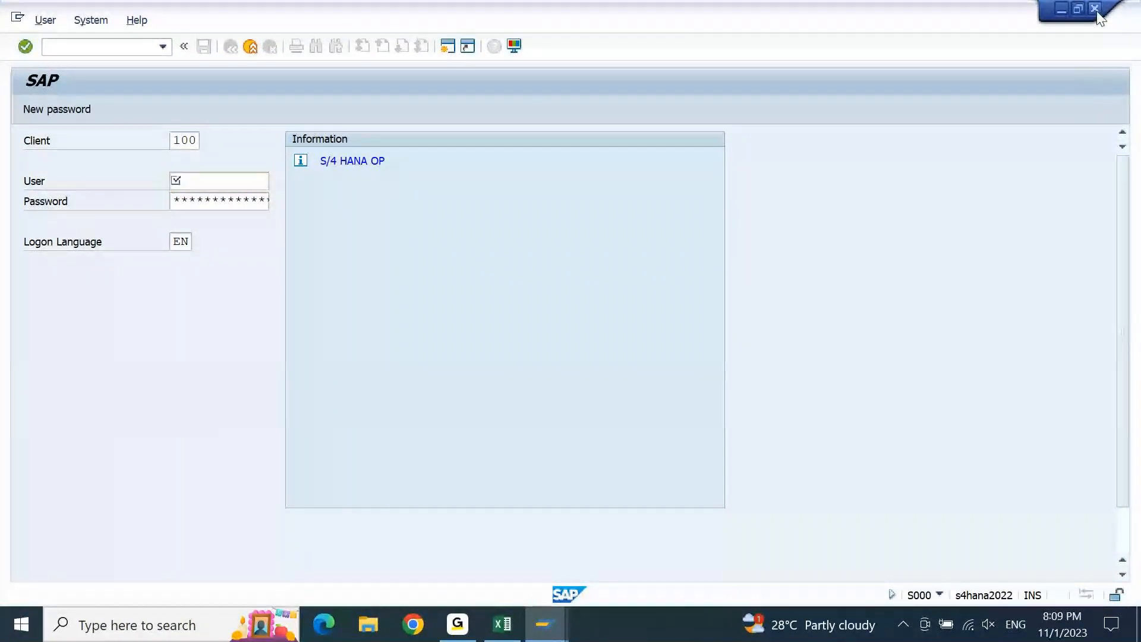
click(1096, 9)
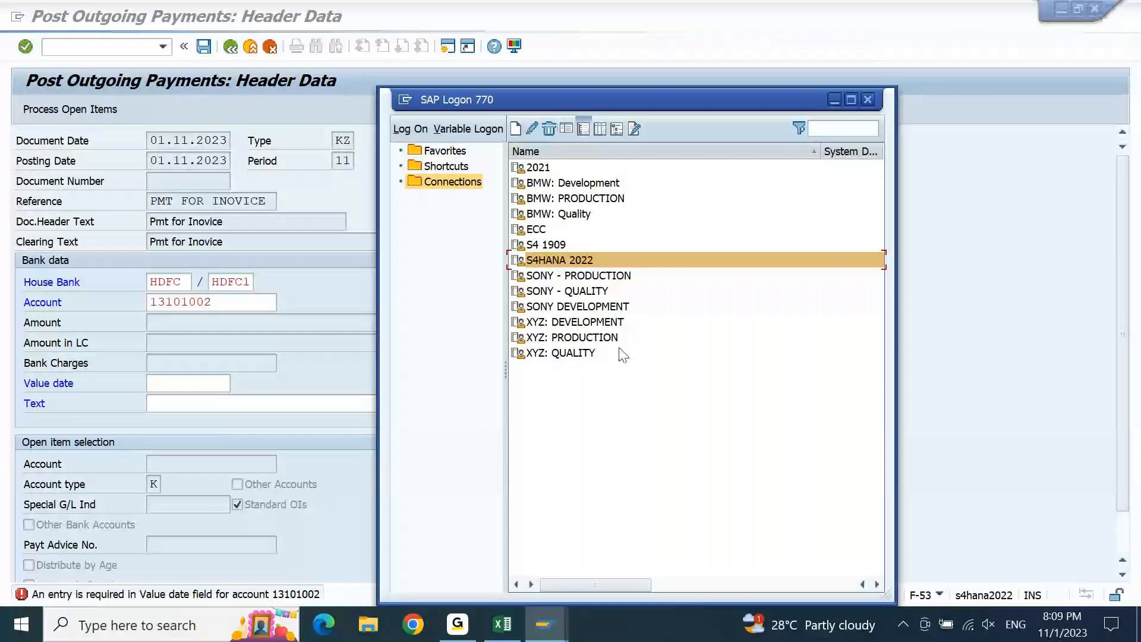
Log on to the S4HANA 2022 system with the user name and account password, ending the user's other logons.
double_click(564, 261)
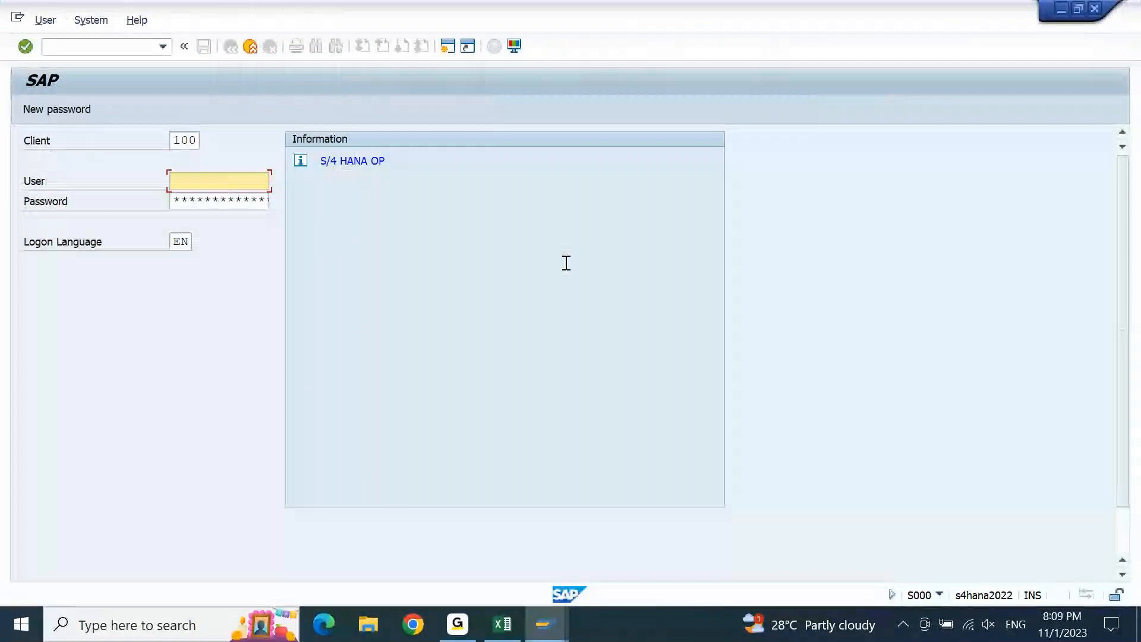
text(aja)
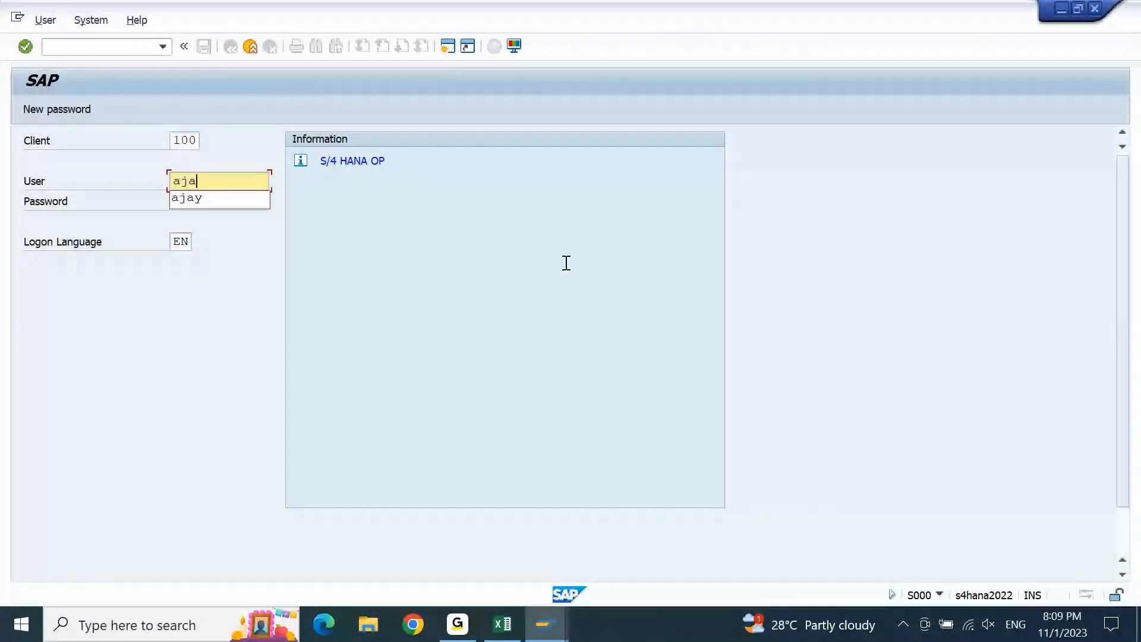
text(y)
key(Tab)
text(**********)
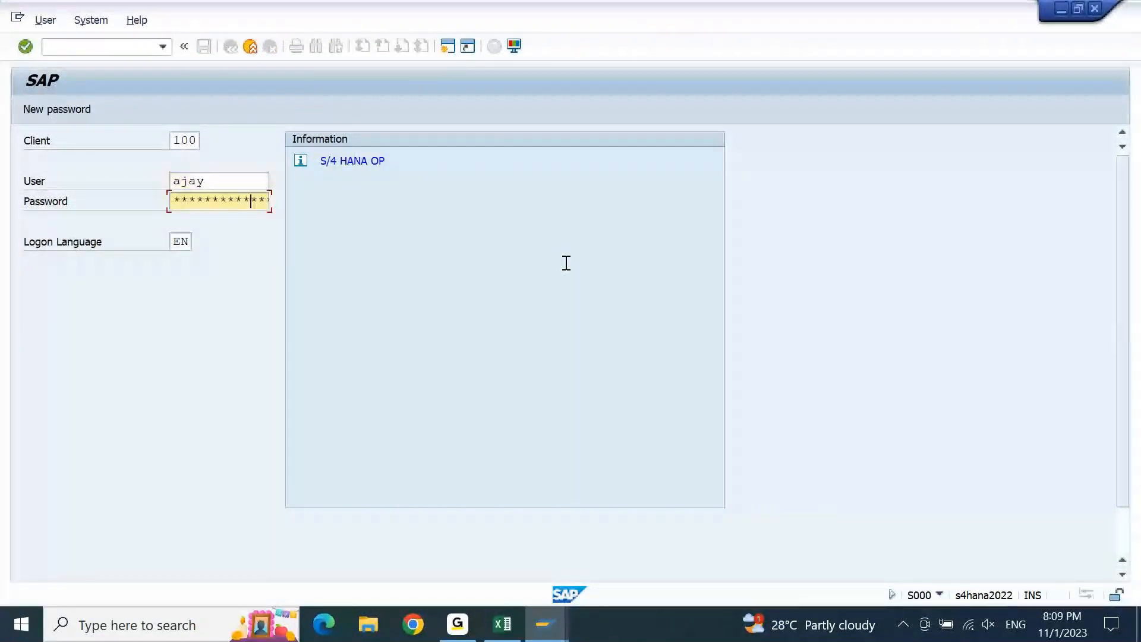
key(Return)
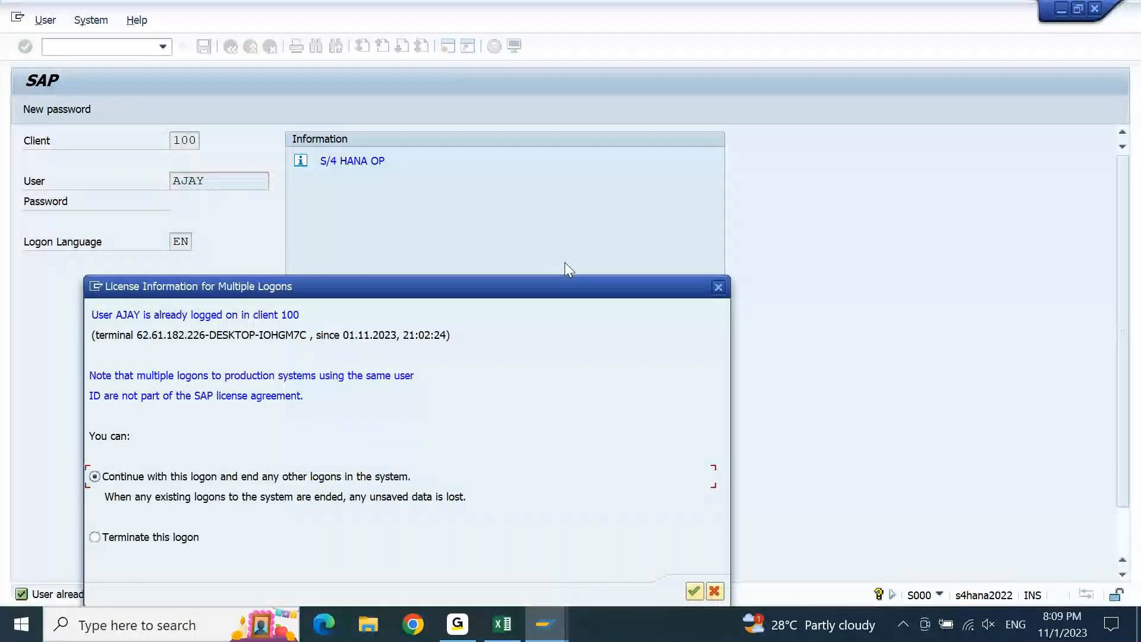
key(Return)
Open F-53 and enter 01.11.2023 dates, company code 9PBI, currency INR and "Pmt for Inovice" as reference, header text and clearing text.
key(alt+Tab)
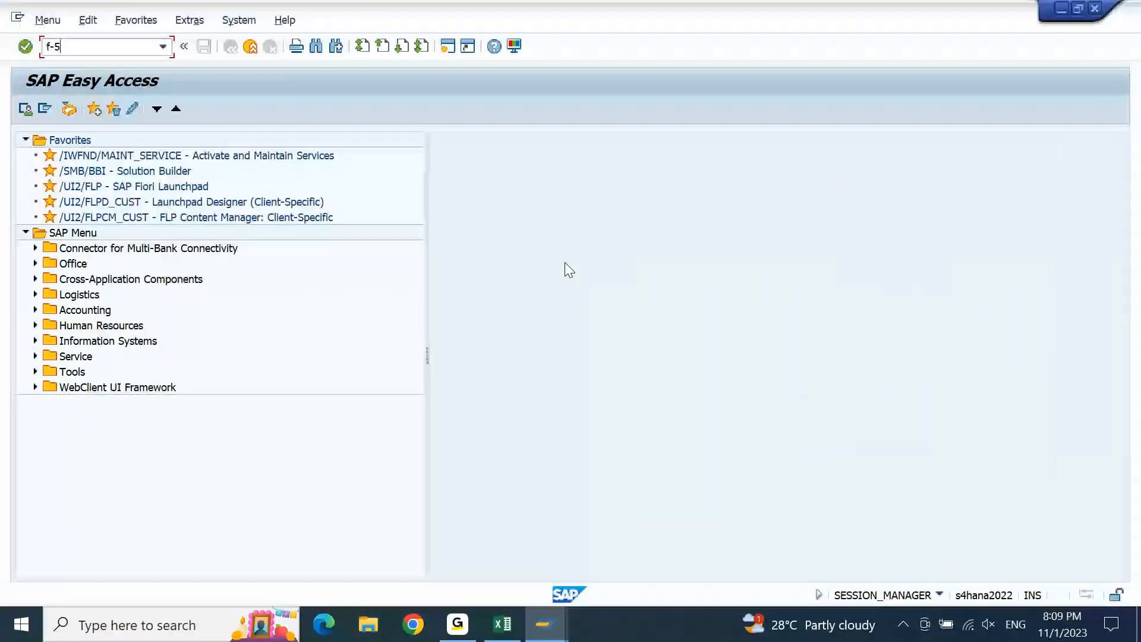
text(3)
key(Return)
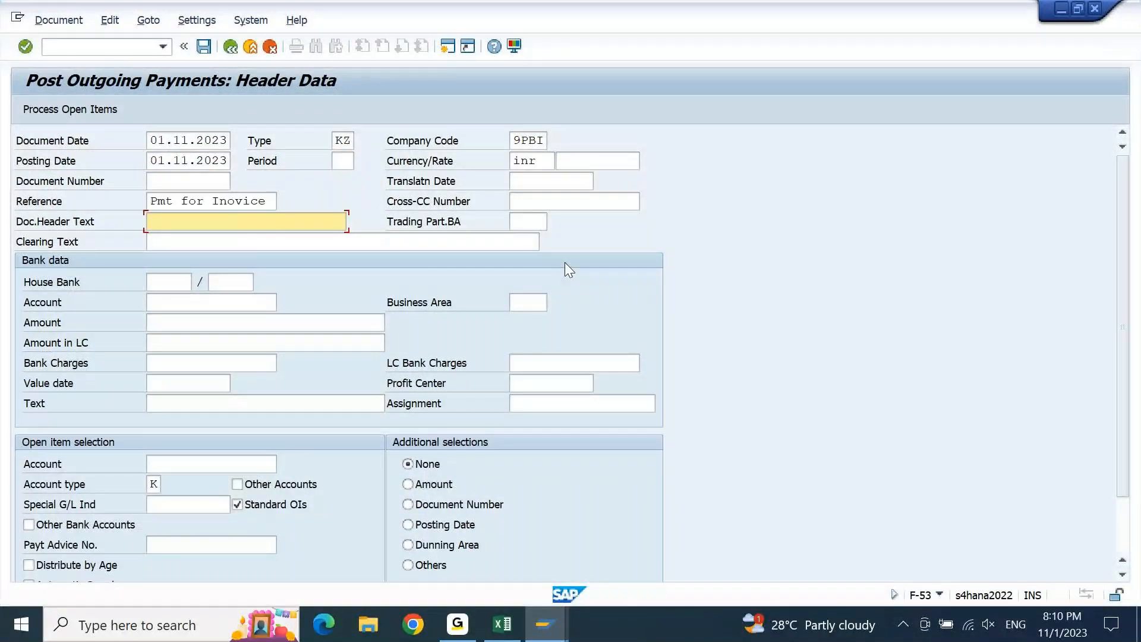
text(Pmt for Inovice)
key(Tab)
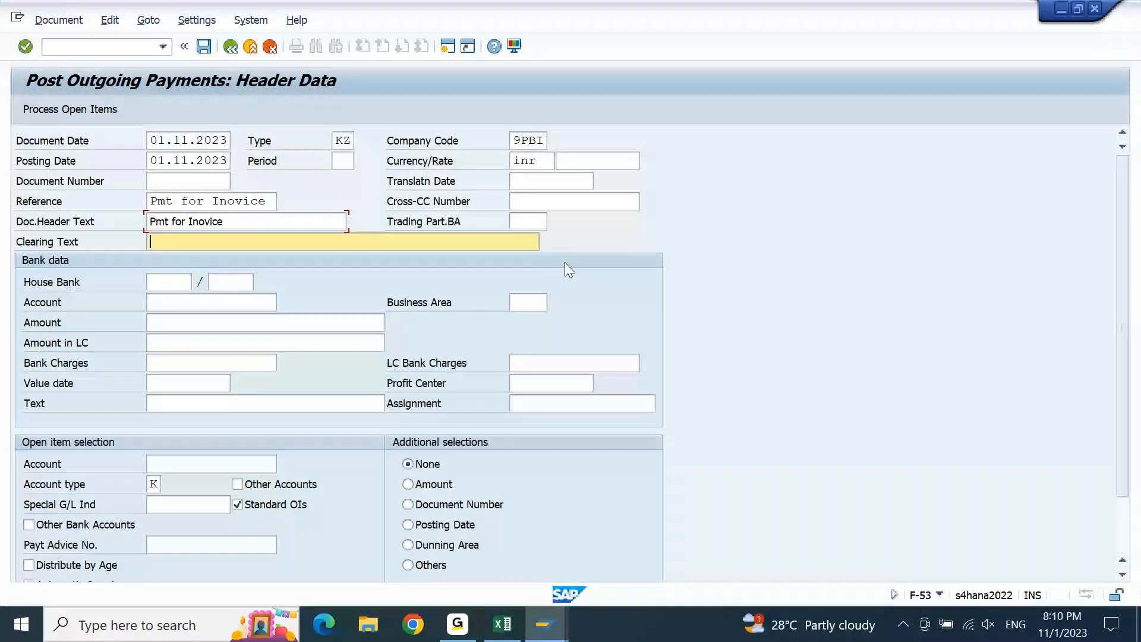
text(Pmt for Inovice)
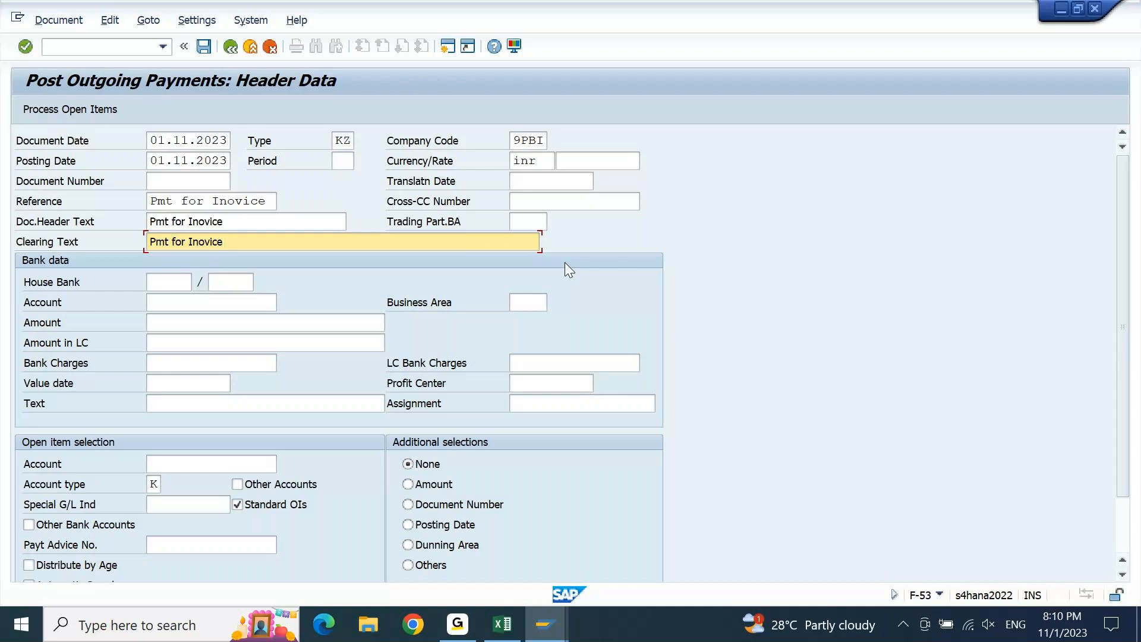
key(Tab)
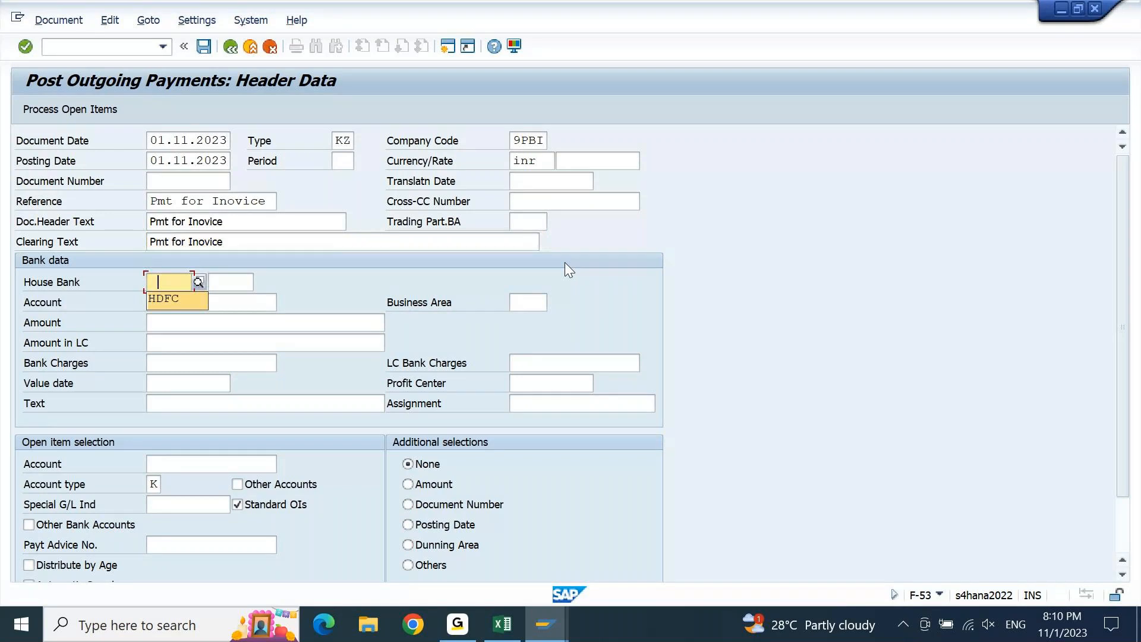
Enter house bank HDFC with account ID HDFC1 and G/L account 13101002 in the bank data.
key(Down)
key(Tab)
key(Down)
key(Tab)
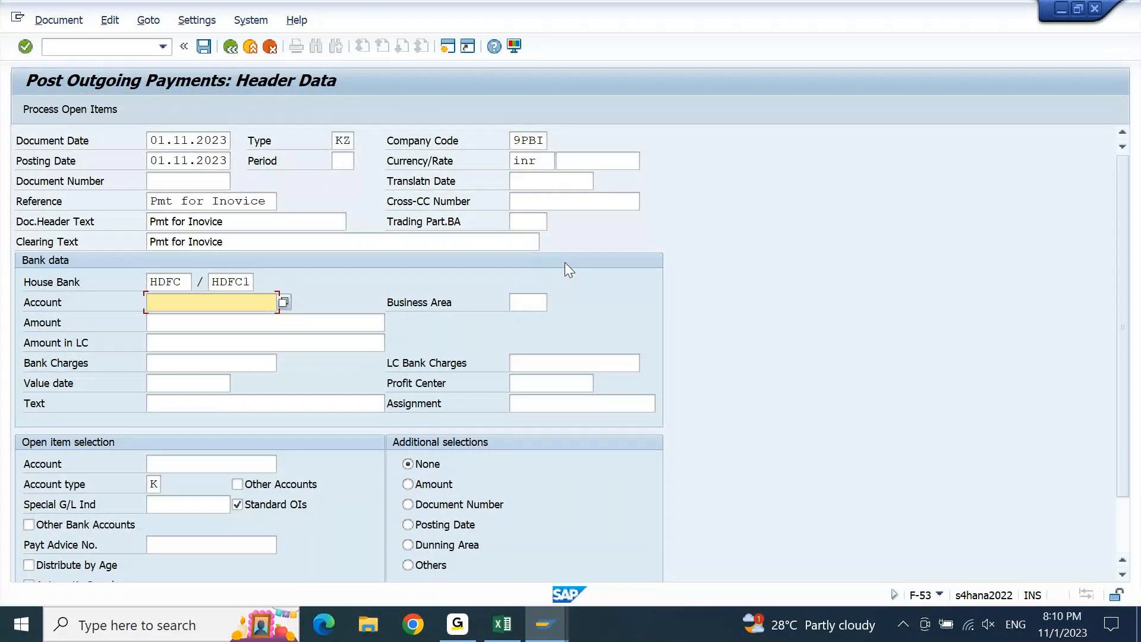
text(13101002)
key(Tab)
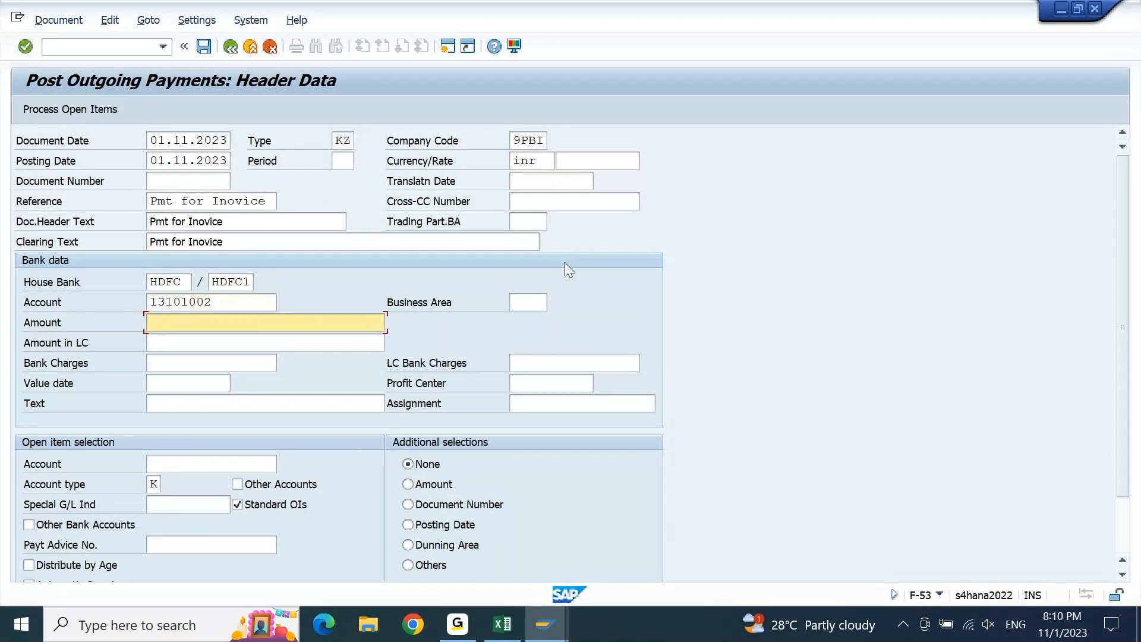
Set the bank data value date to 01.11.2023 from the calendar and return to the amount entry.
key(Tab)
key(Tab)
key(Tab)
key(Down)
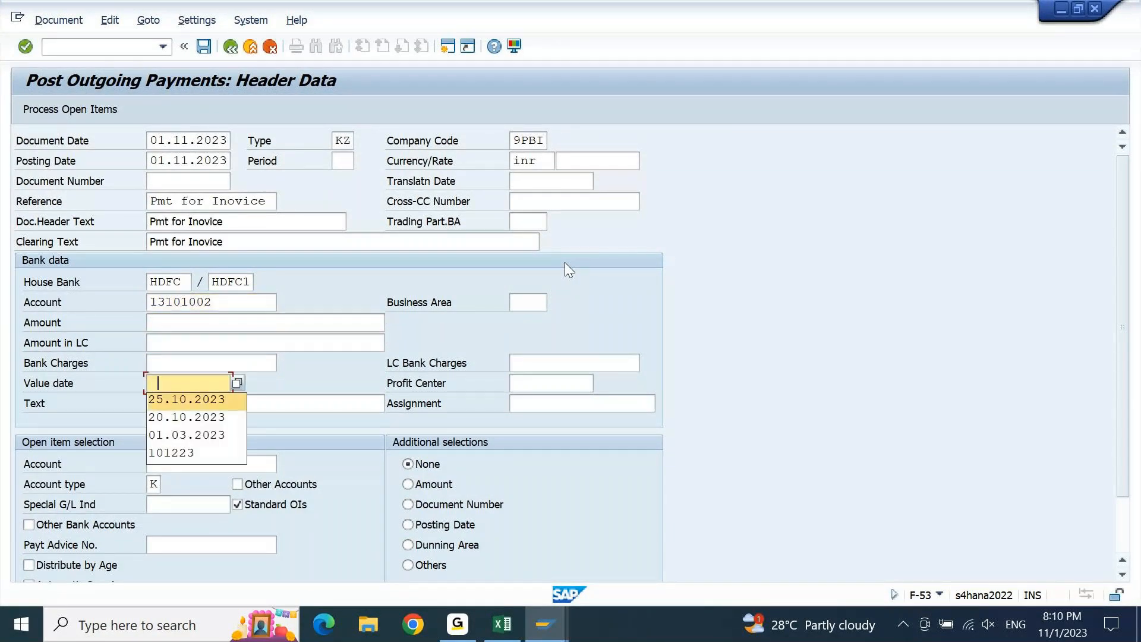
key(Up)
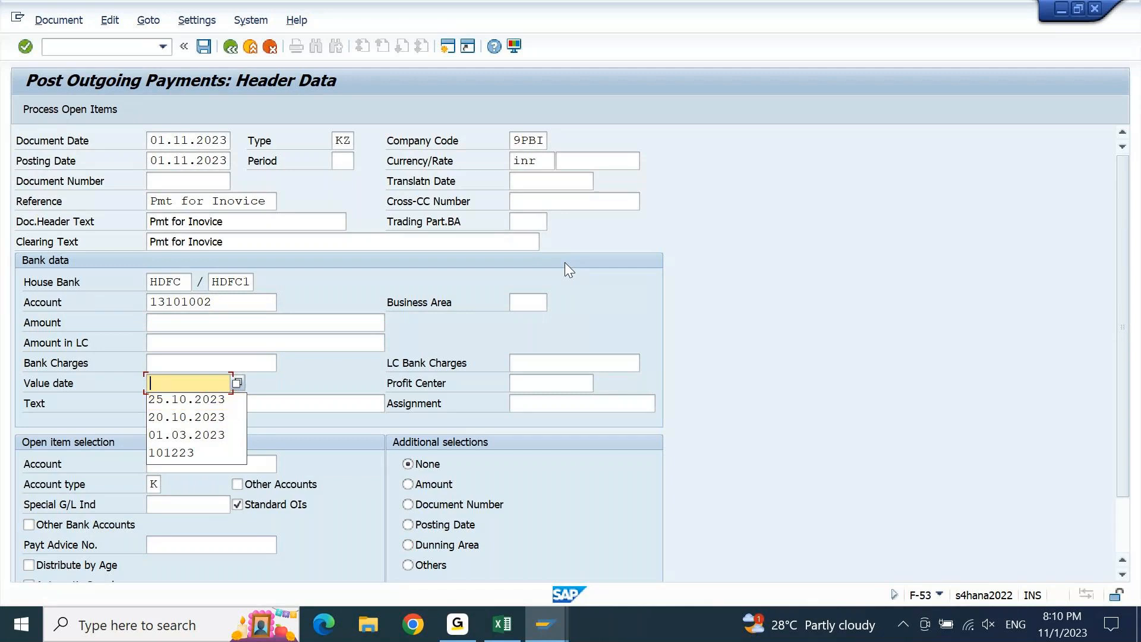
key(F4)
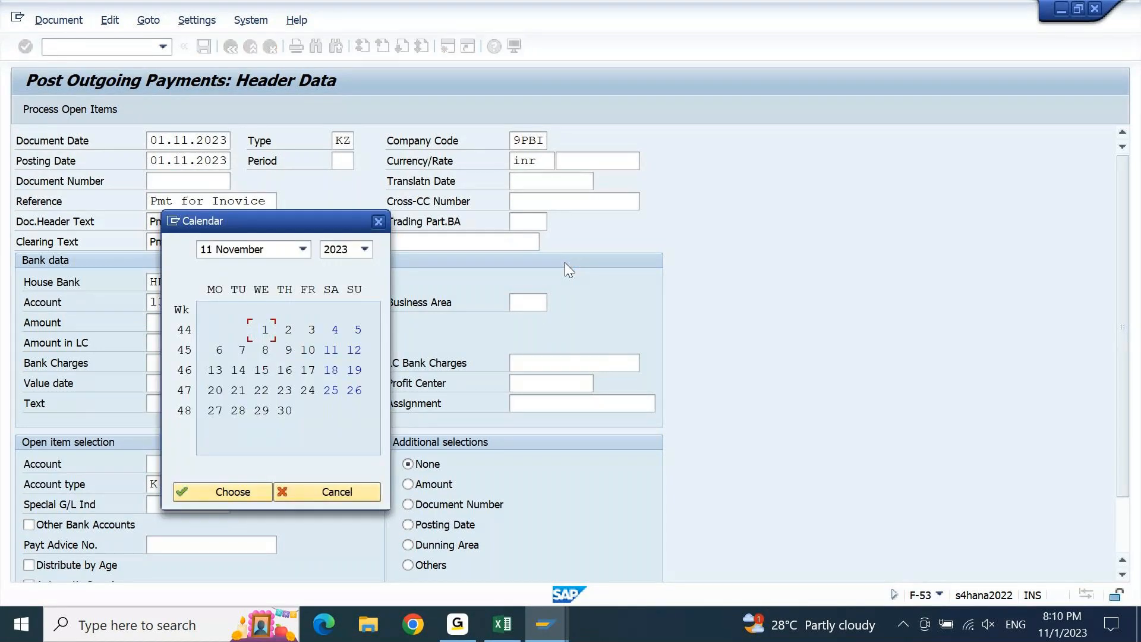
double_click(264, 328)
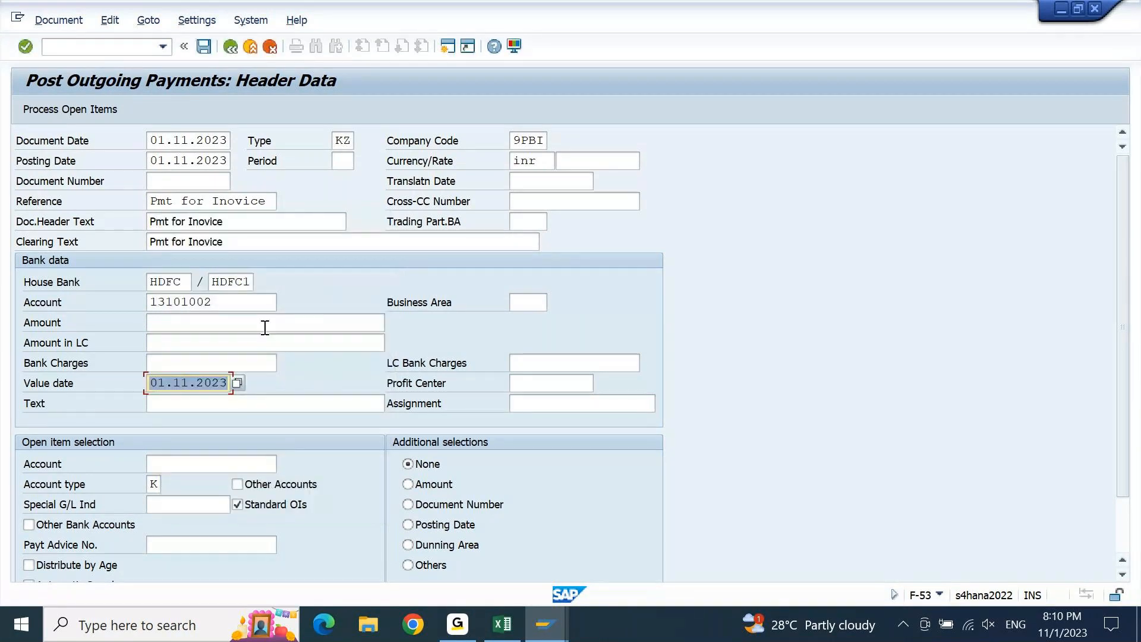
click(260, 324)
Open FBL1N in a new session and display the vendor line items for company code 9PBI.
click(447, 46)
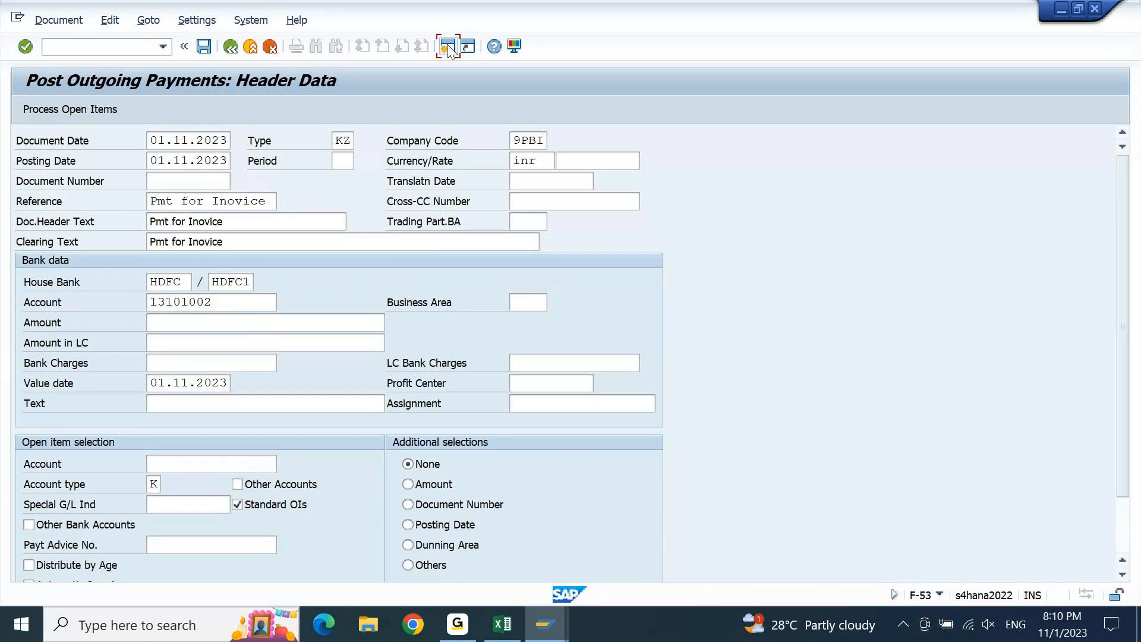
text(fbl1n)
key(Return)
key(Down)
text(9PBI)
key(F8)
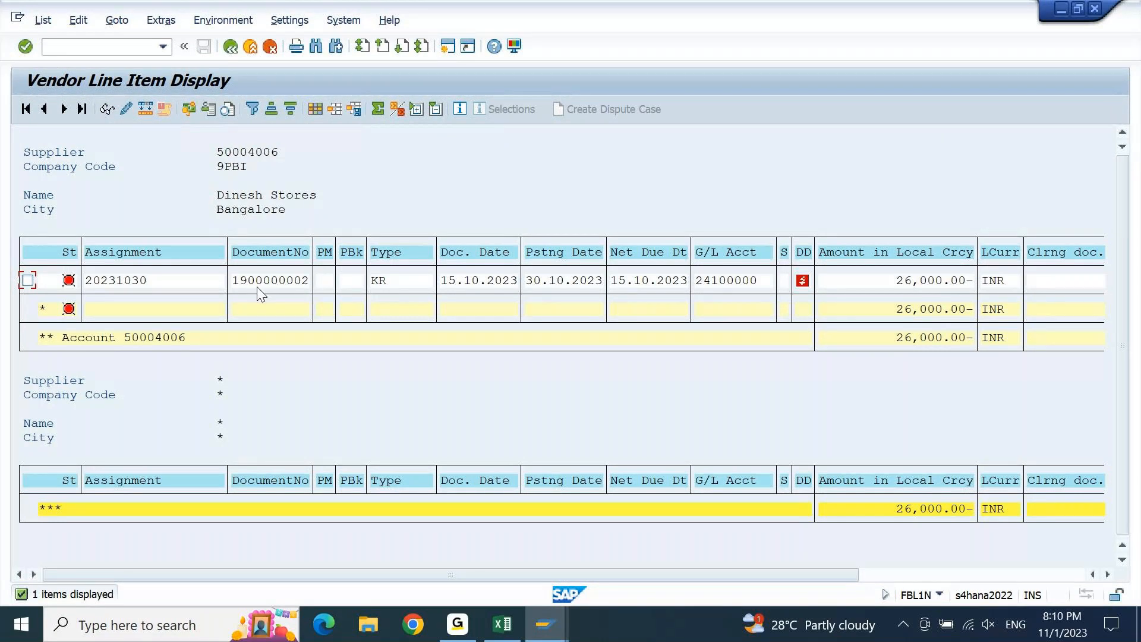
Copy the document number of the open KR invoice of Dinesh Stores.
key(ctrl+y)
drag(232, 280, 306, 278)
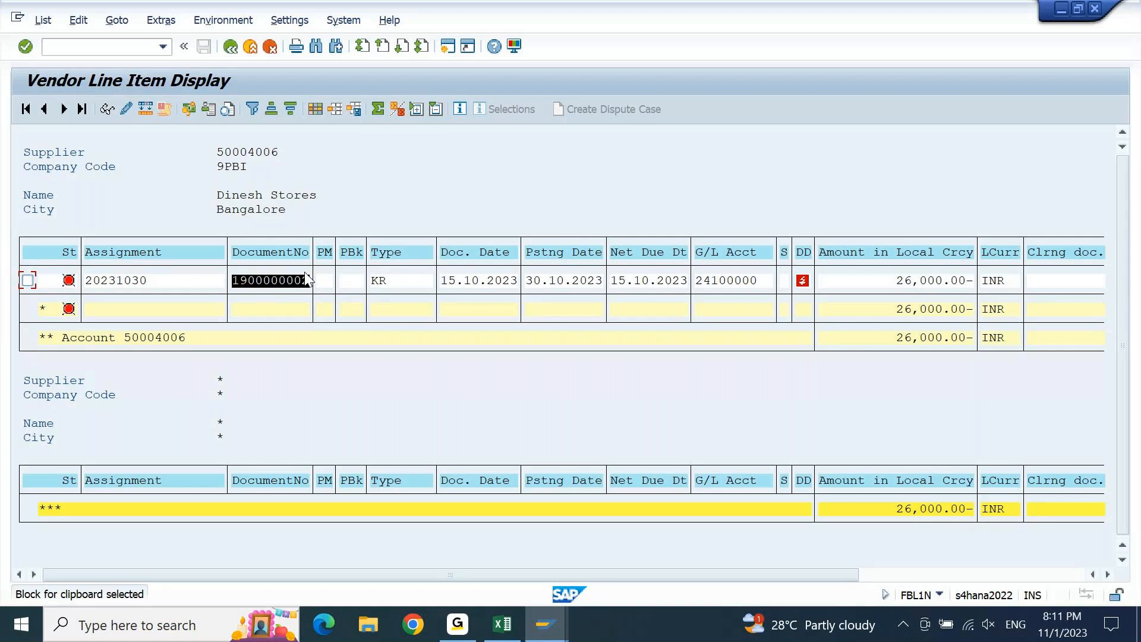
key(ctrl+c)
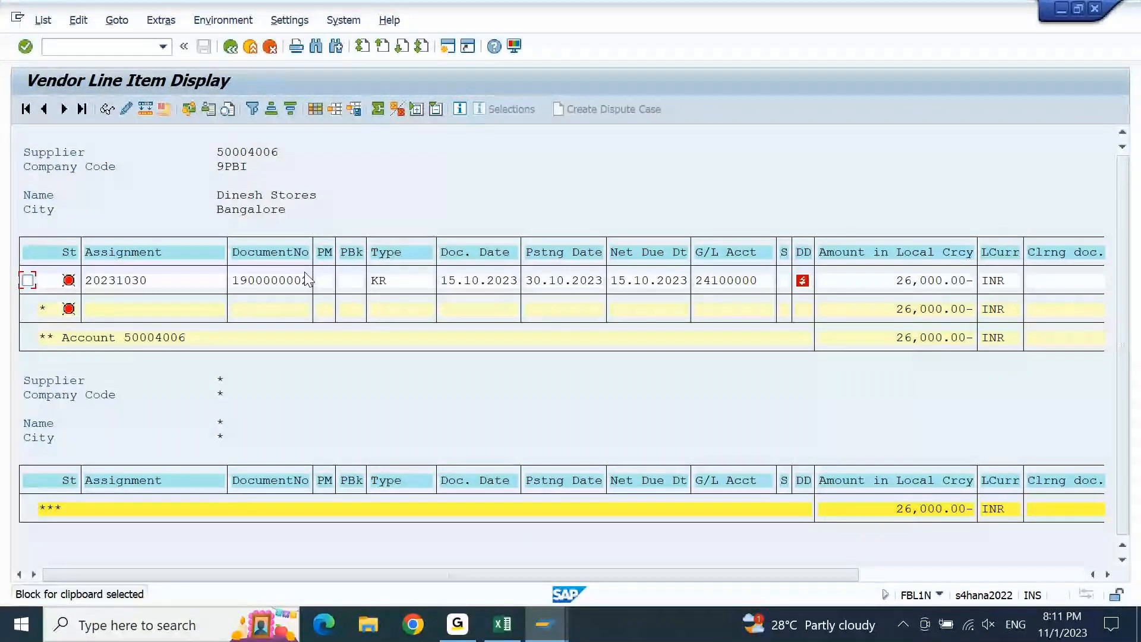
Return to the outgoing payment header and enter amount 26000 with the text "invoice payment".
key(alt+Tab)
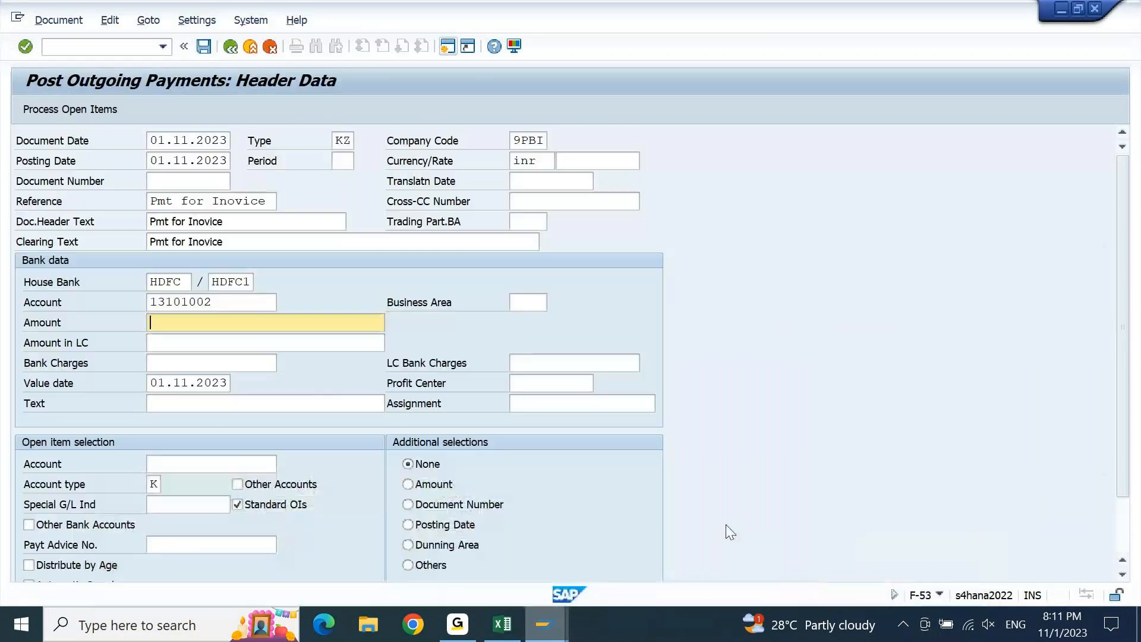
text(26000)
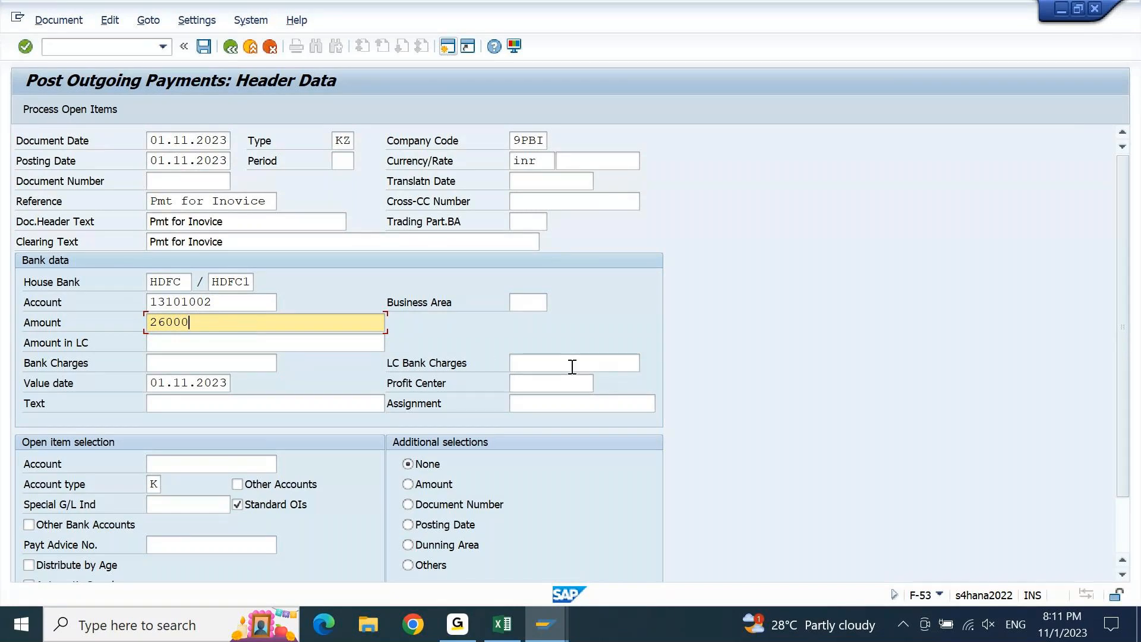
click(552, 383)
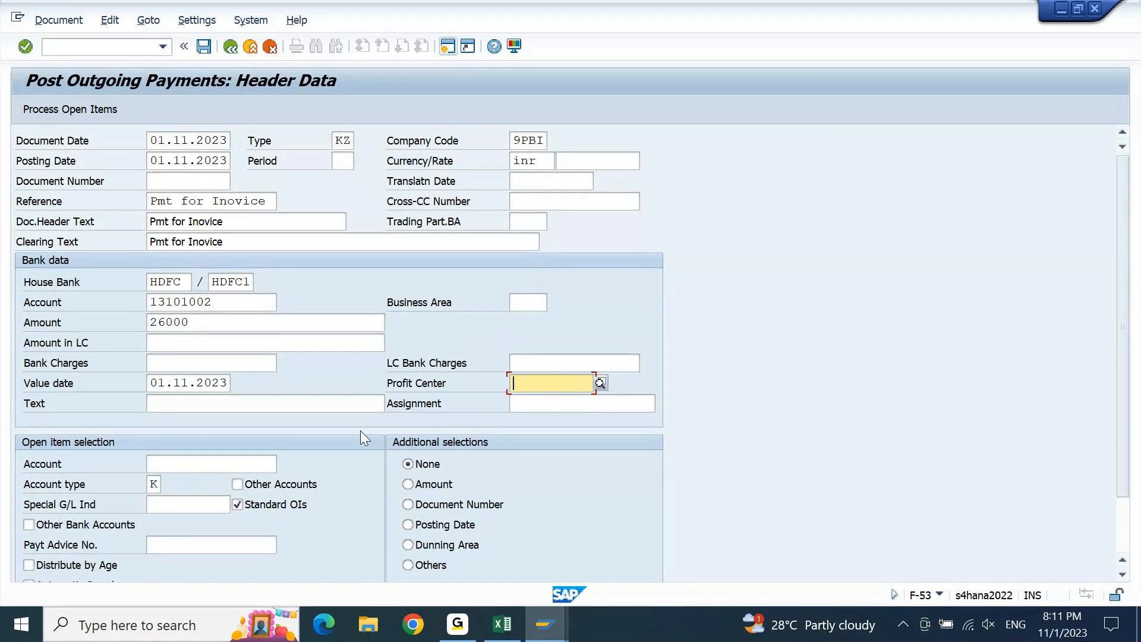
click(334, 407)
text(invoiv)
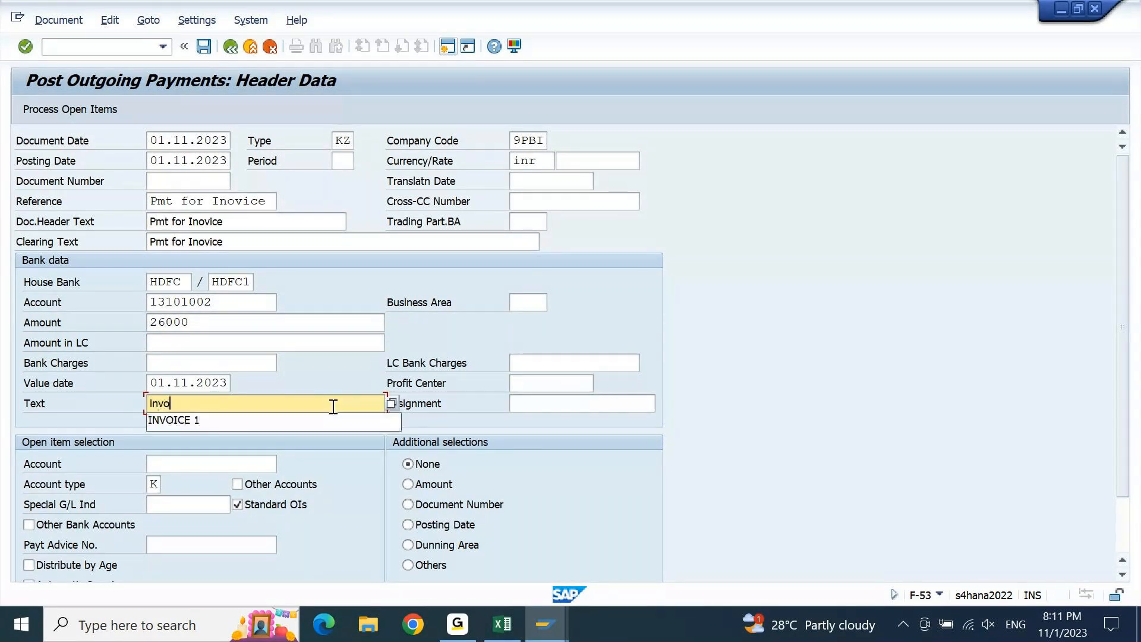
key(BackSpace)
text(ce payment)
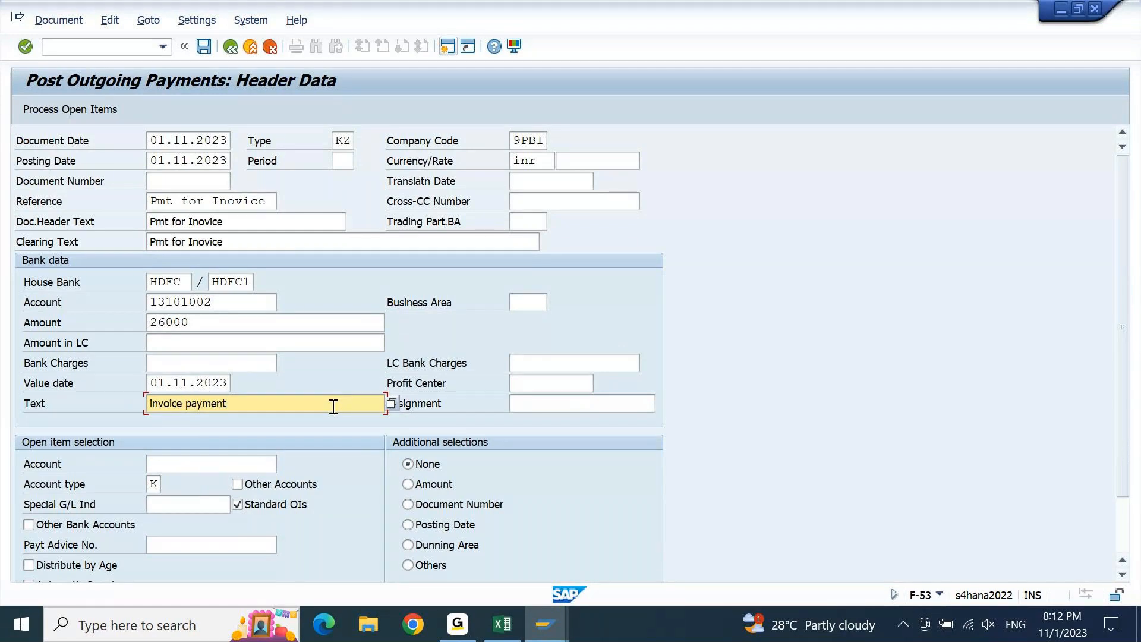
click(558, 383)
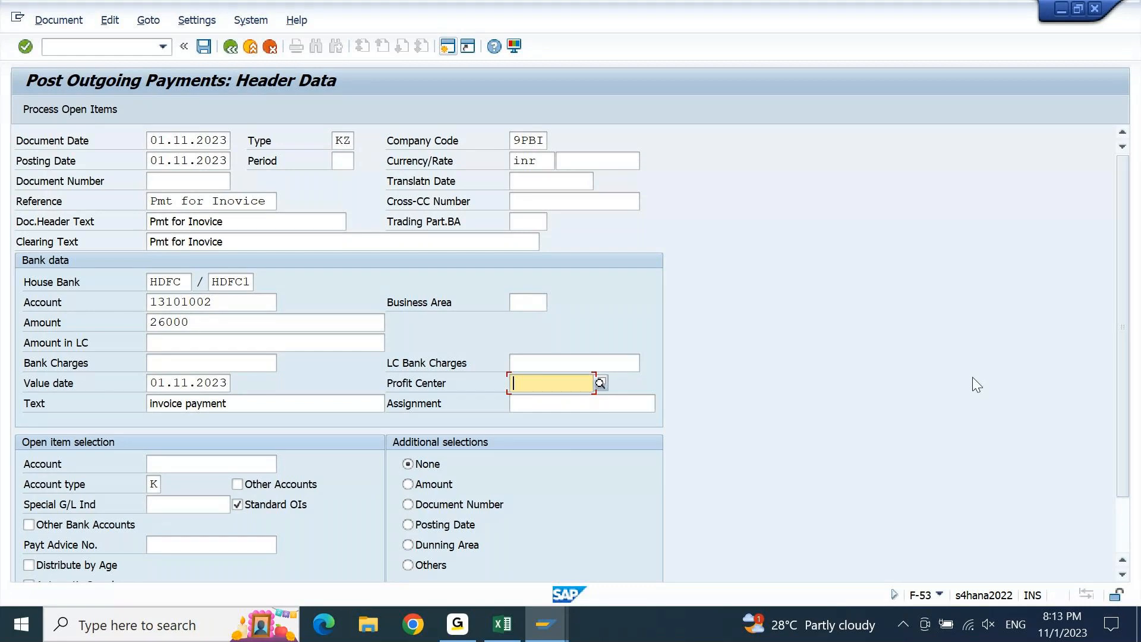
Search the suppliers of company code 9PBI and choose Dinesh Stores, Bangalore as the open item account.
scroll(973, 381, down, 1)
click(181, 393)
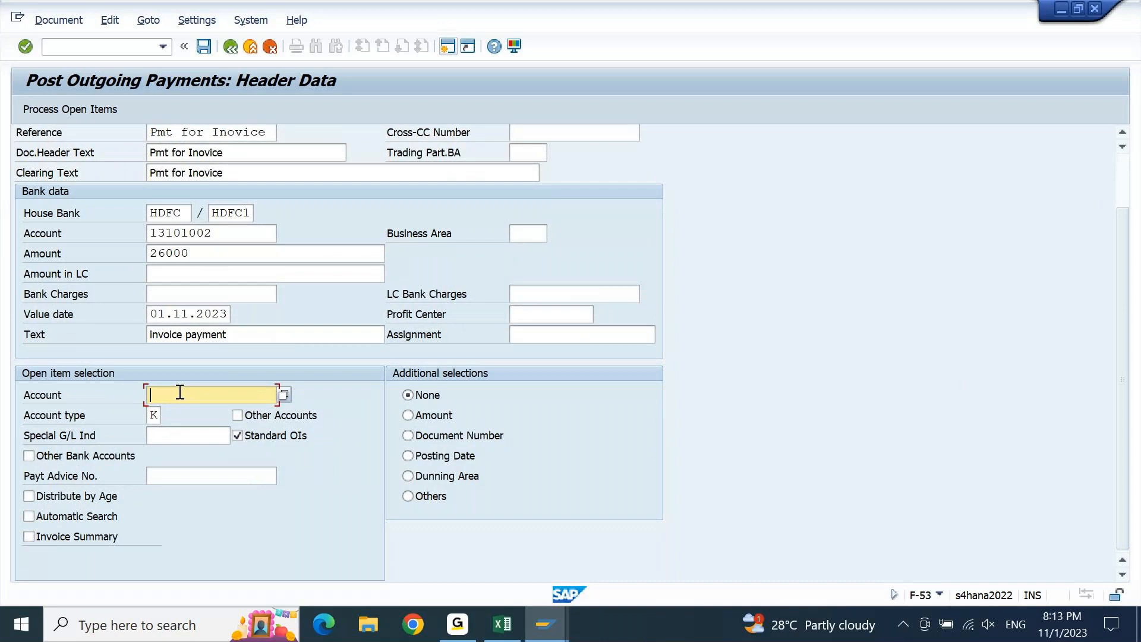
key(F4)
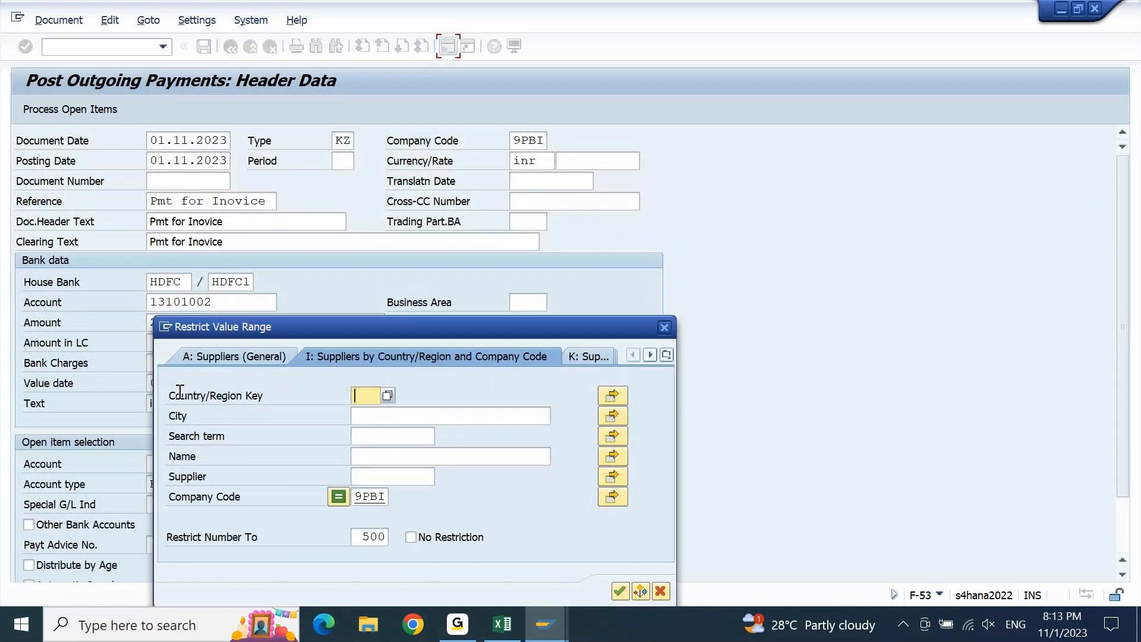
key(Return)
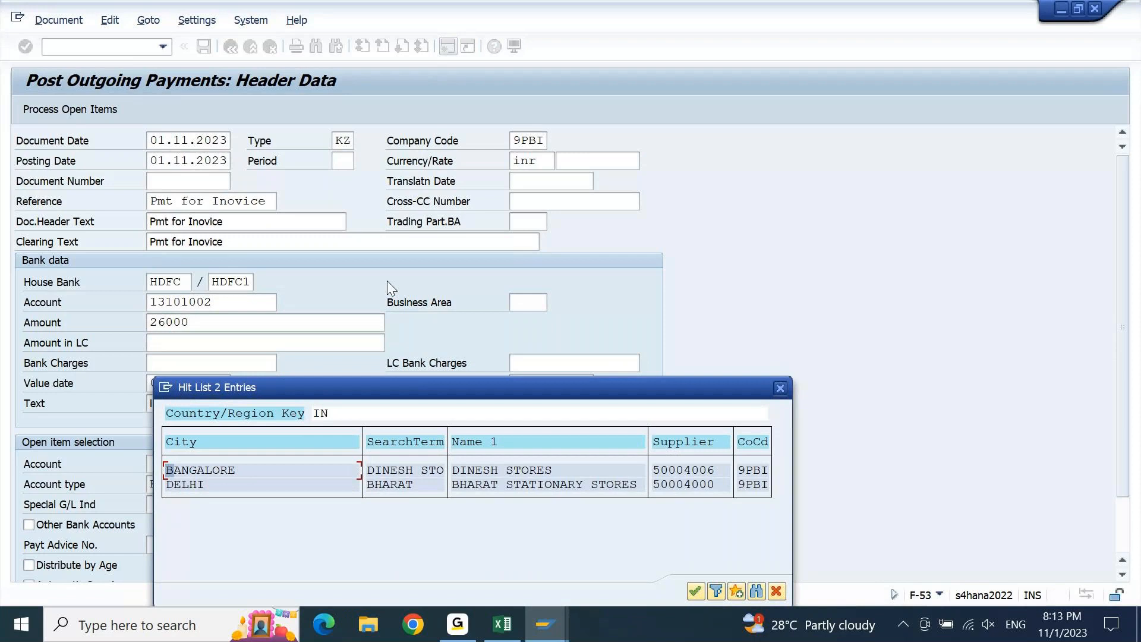
double_click(503, 473)
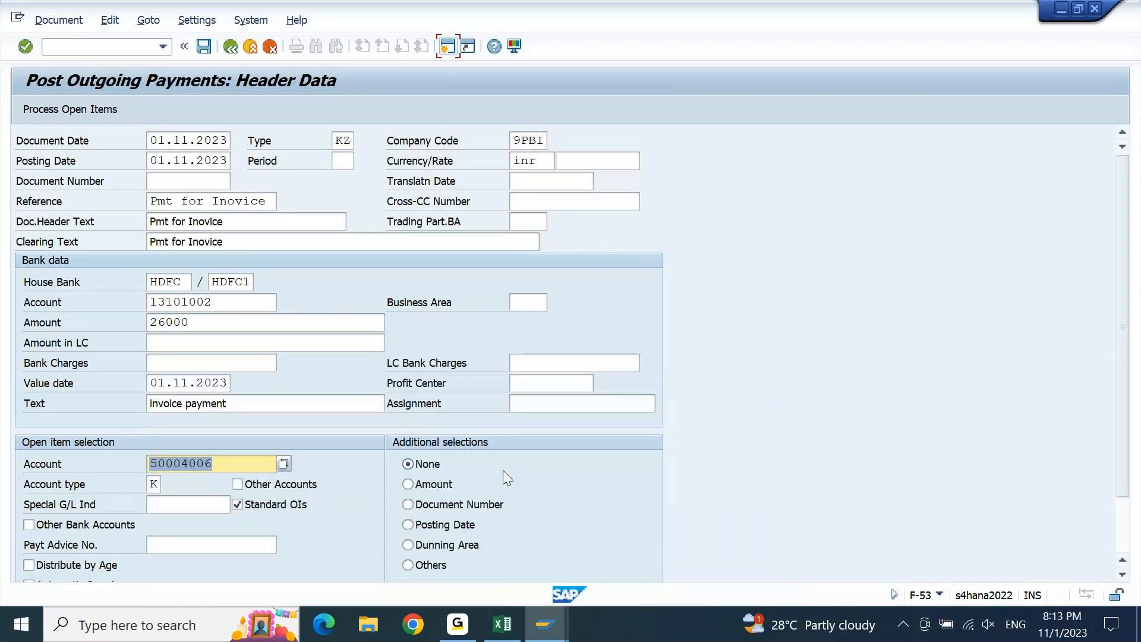
Choose Document Number as the additional selection and proceed to processing the open items.
scroll(1122, 327, down, 3)
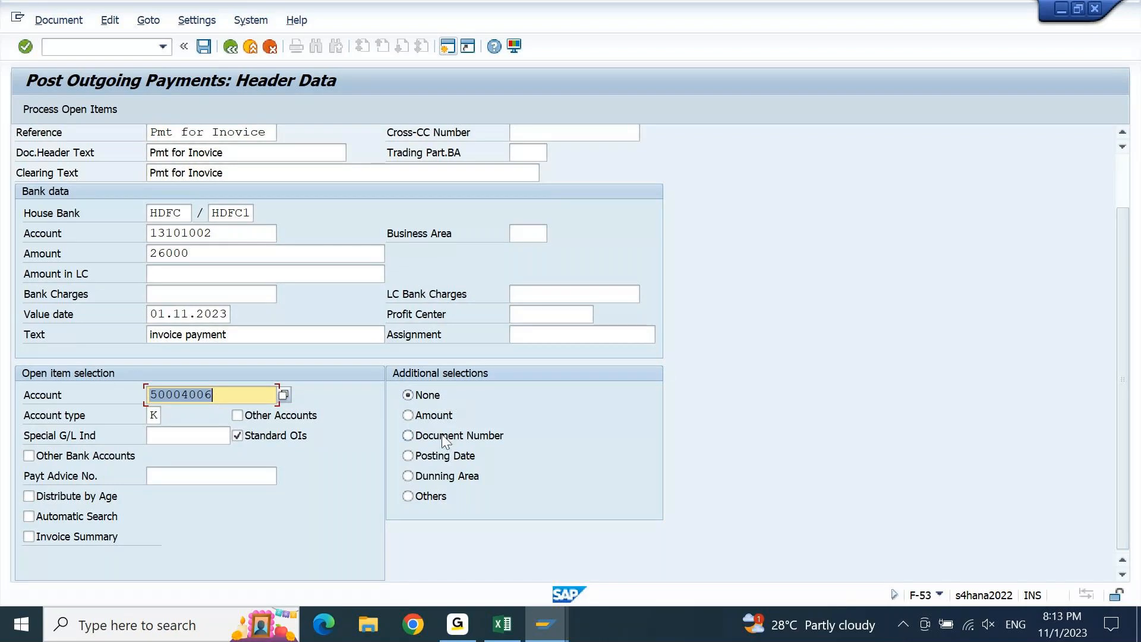
click(407, 436)
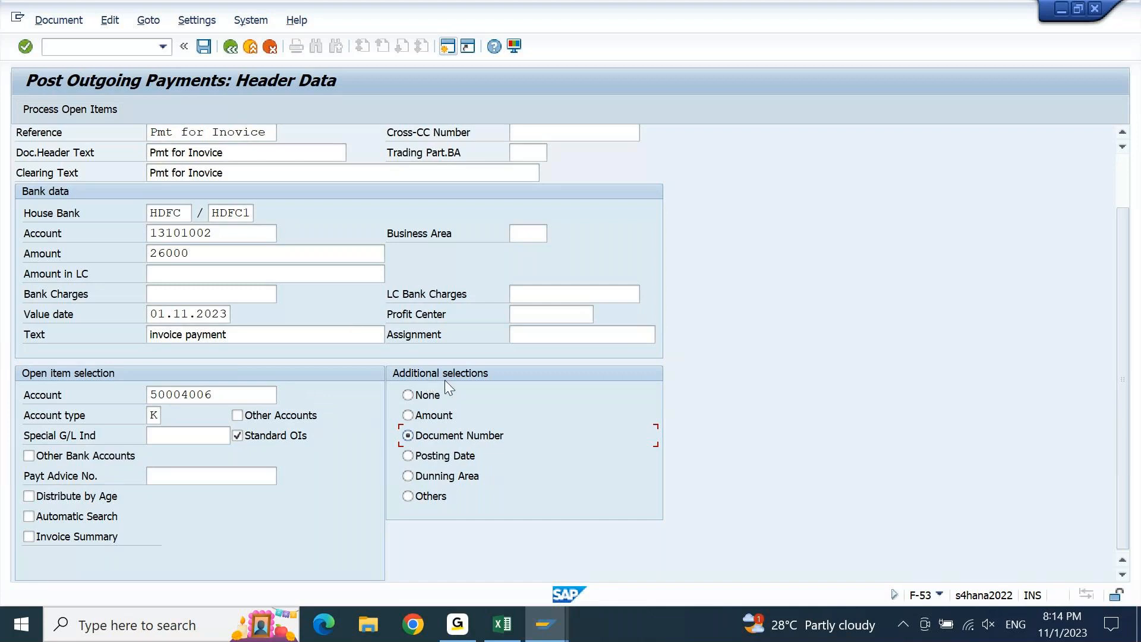
click(101, 109)
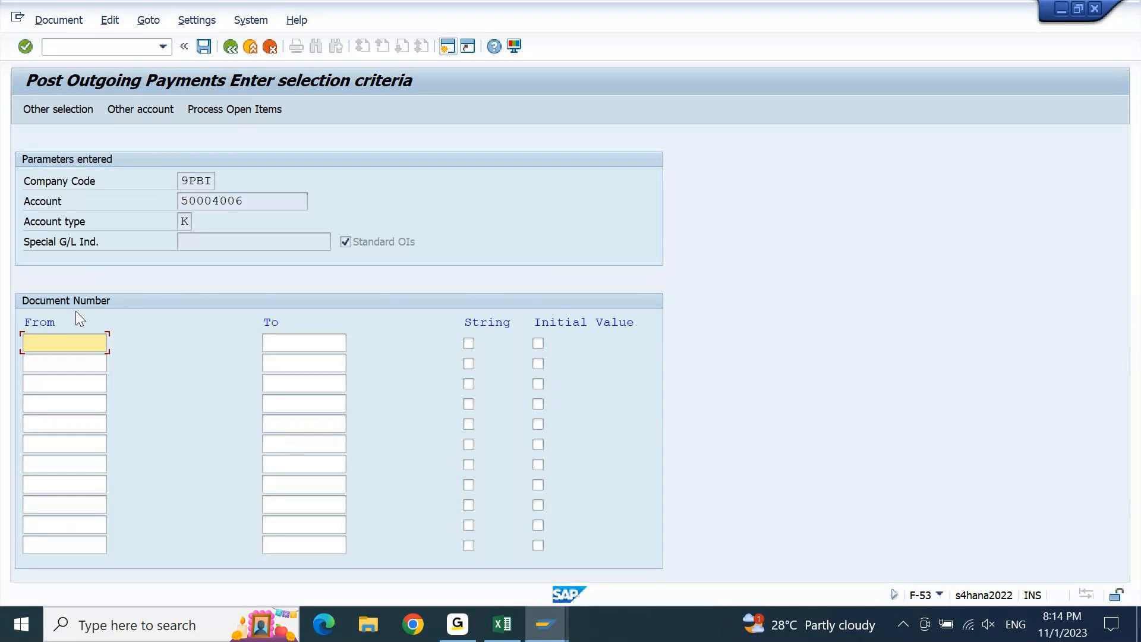
Enter the copied document number of the Dinesh Stores invoice as the selection value and proceed to processing its open items.
text(1900000002)
key(Return)
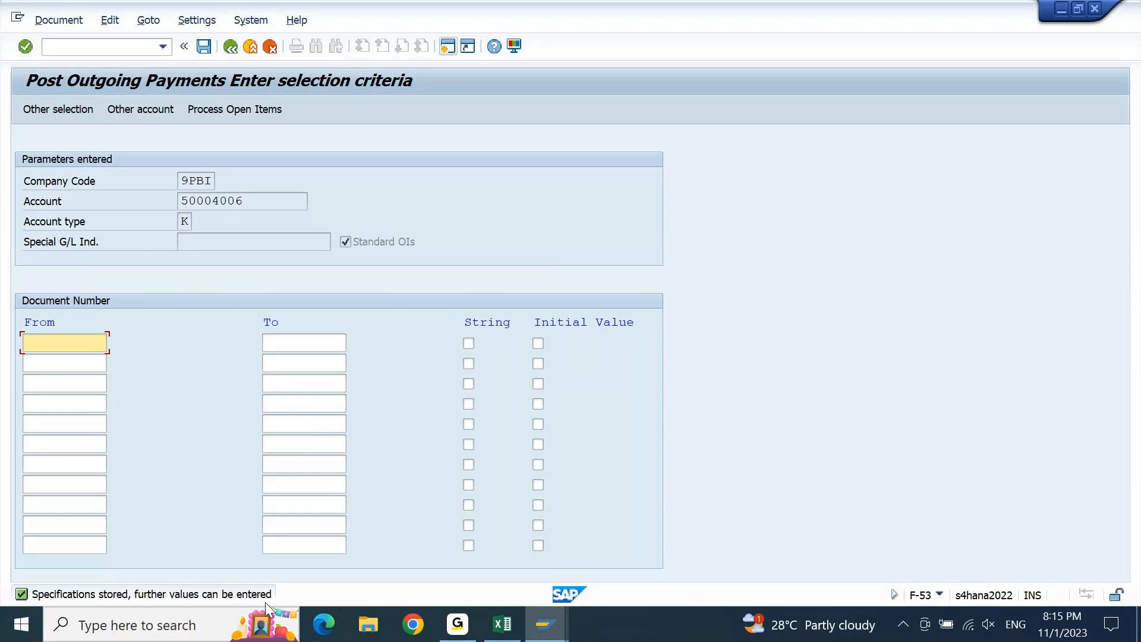
click(256, 113)
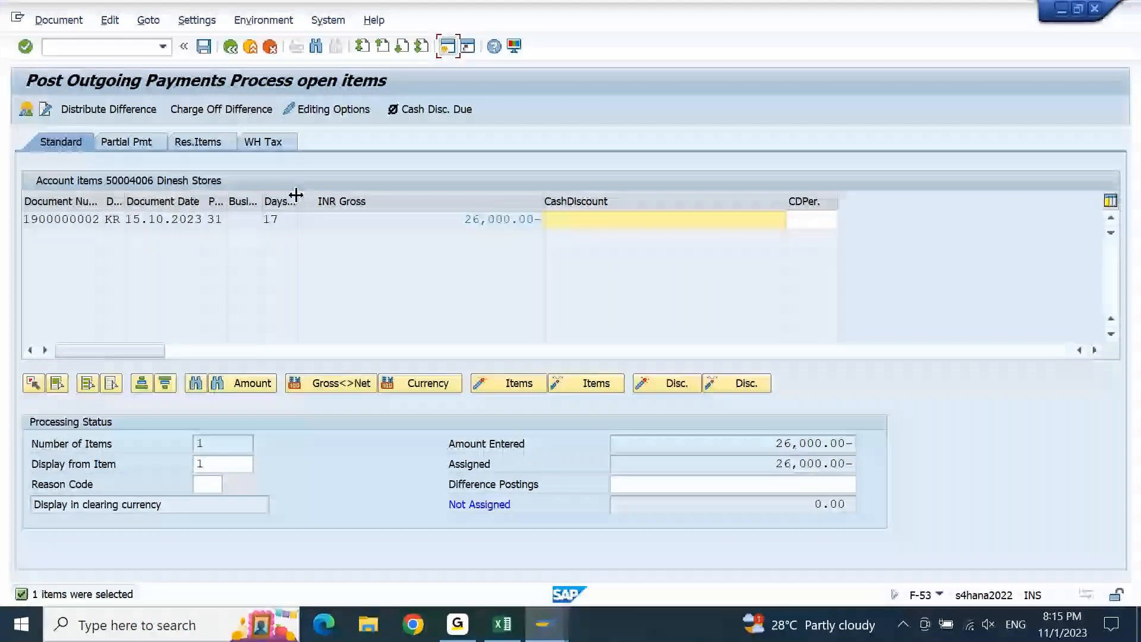
Widen the days column of the Dinesh Stores account items so the full heading Days in Arrears fits.
drag(298, 201, 349, 201)
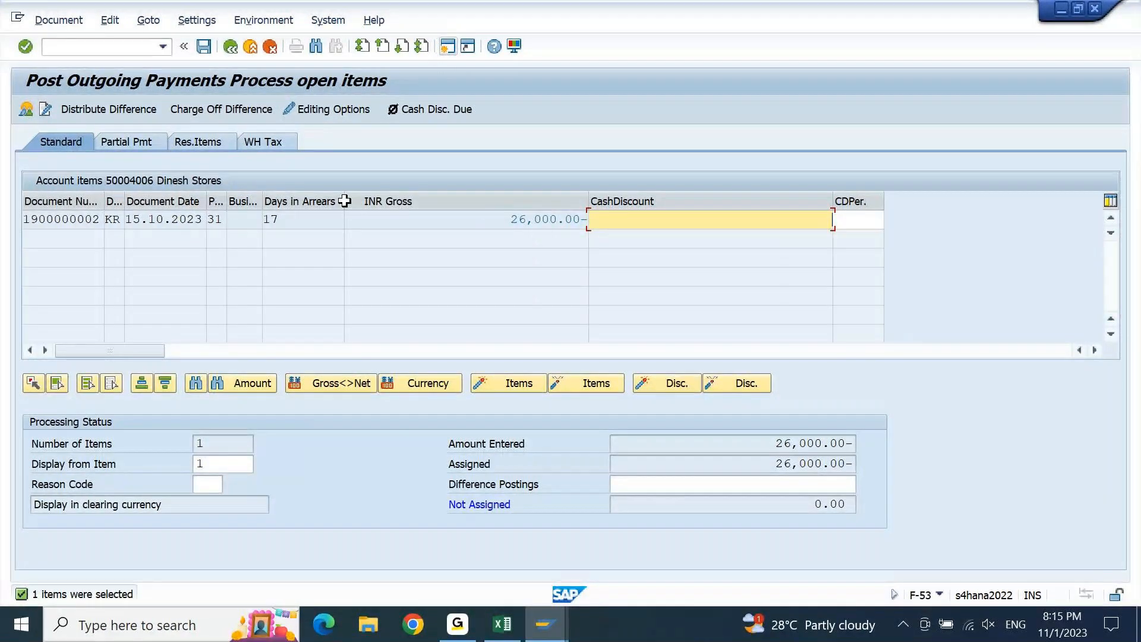
drag(344, 201, 368, 201)
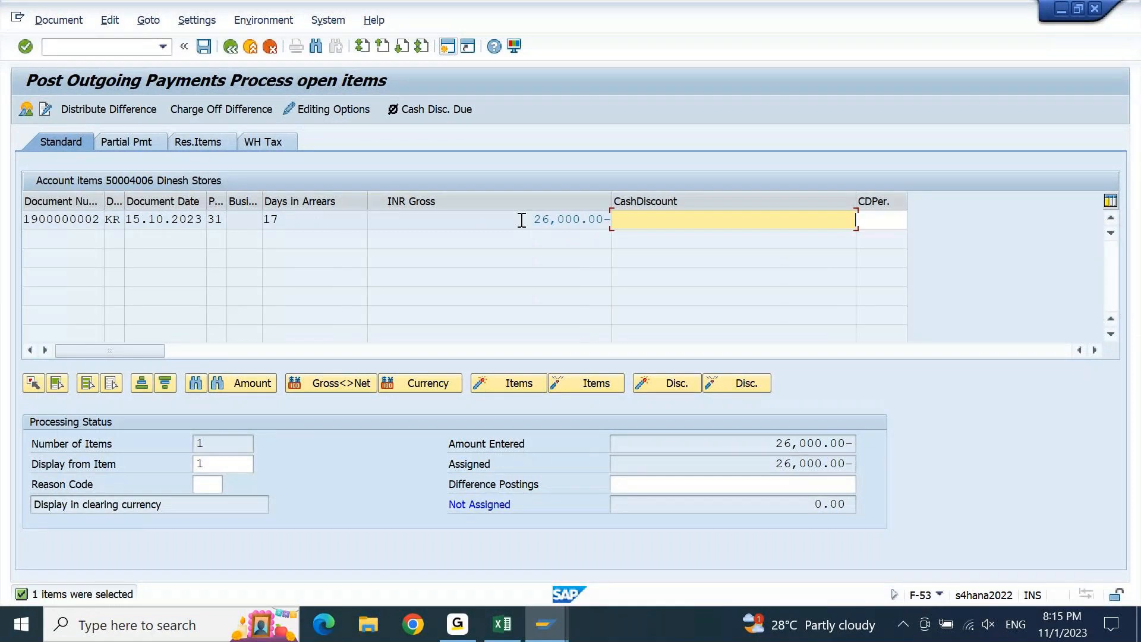
click(325, 214)
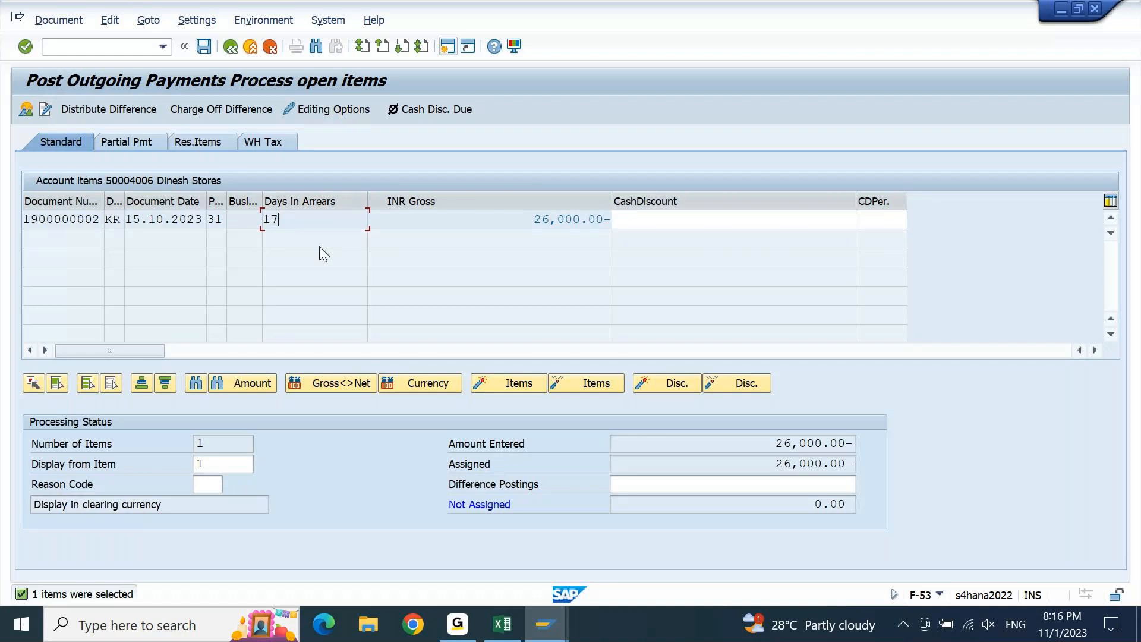
Check the posting date and net due date of the Dinesh Stores invoice in the Vendor Line Item Display.
click(547, 624)
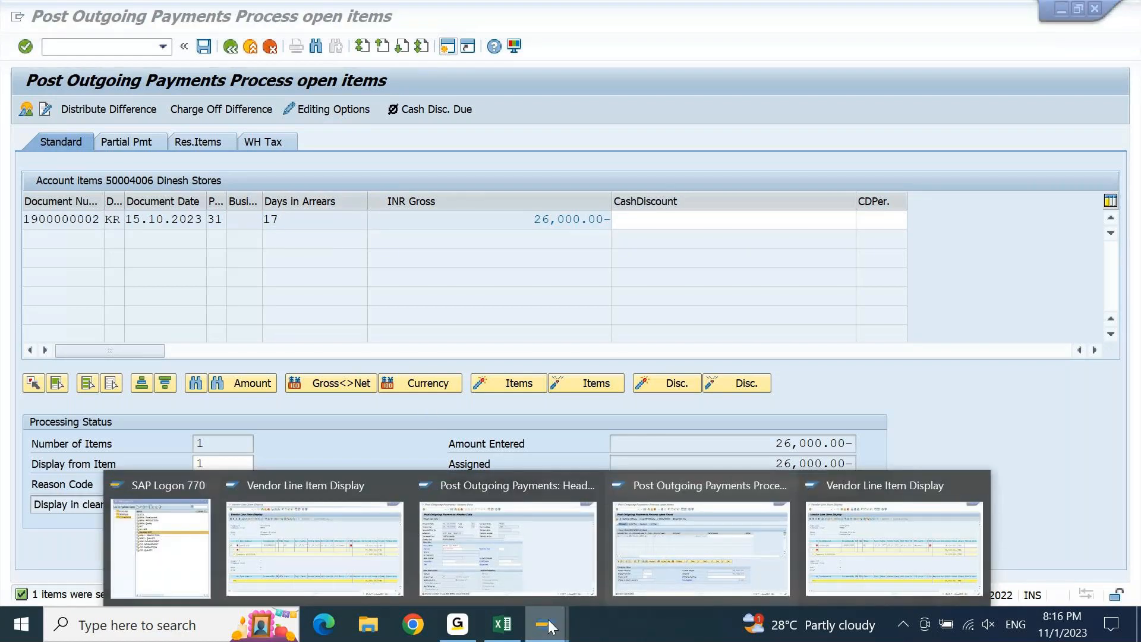
click(859, 550)
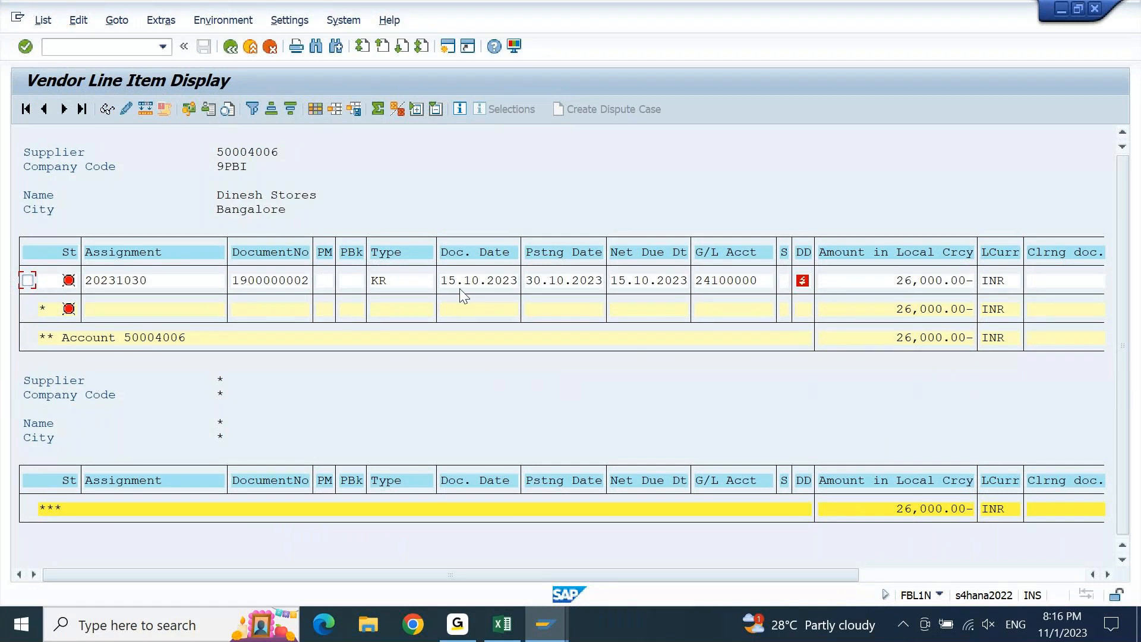
click(548, 285)
click(661, 285)
Switch to the Excel class notes and enter the heading "Due Date" in cell A3166.
click(502, 624)
key(Down)
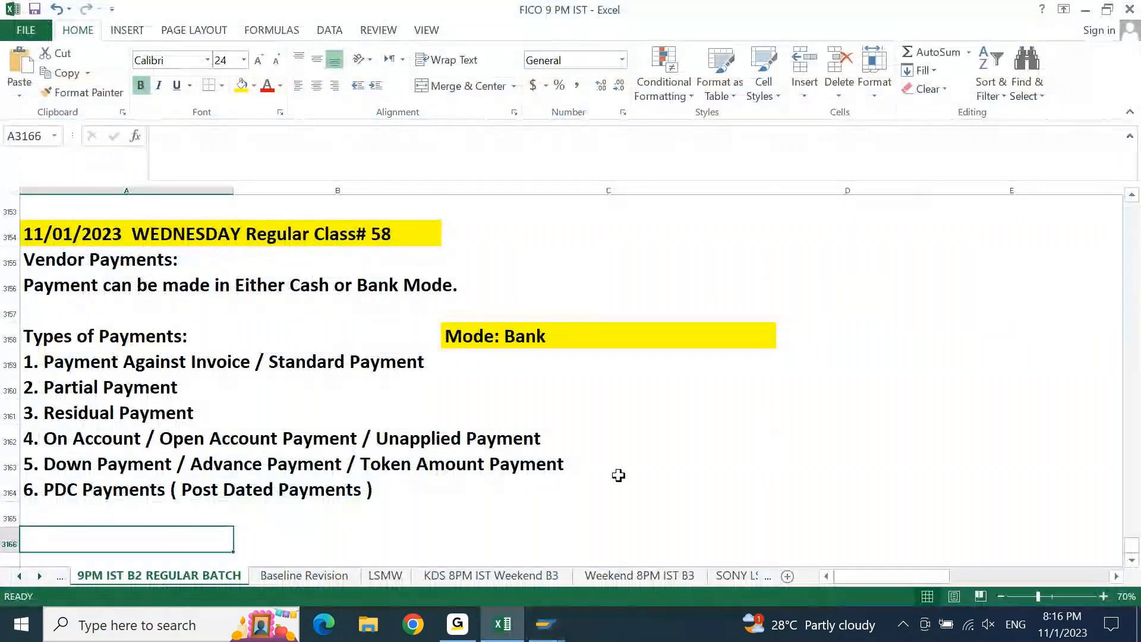
scroll(619, 475, down, 1)
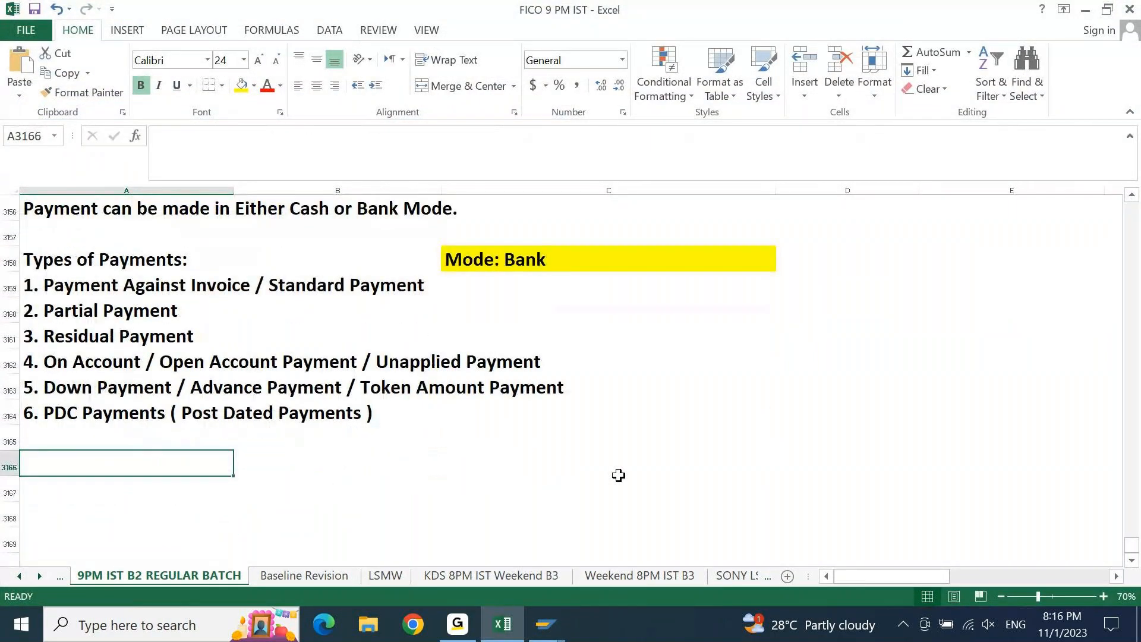
text(D)
text(ur)
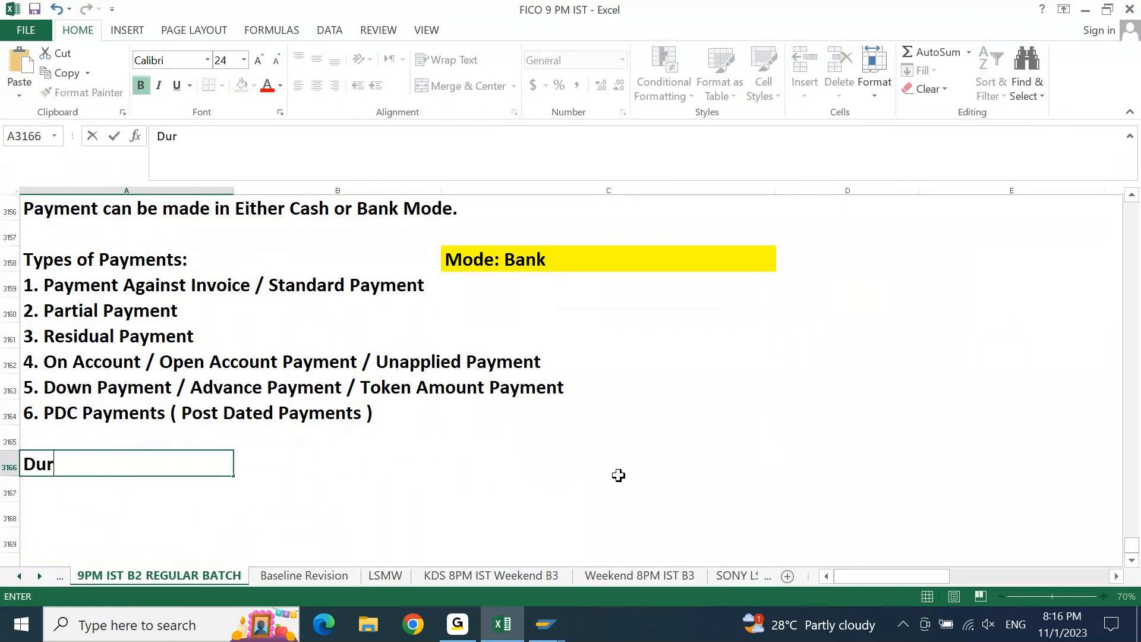
key(BackSpace)
text(e Date)
key(ctrl+Return)
key(Down)
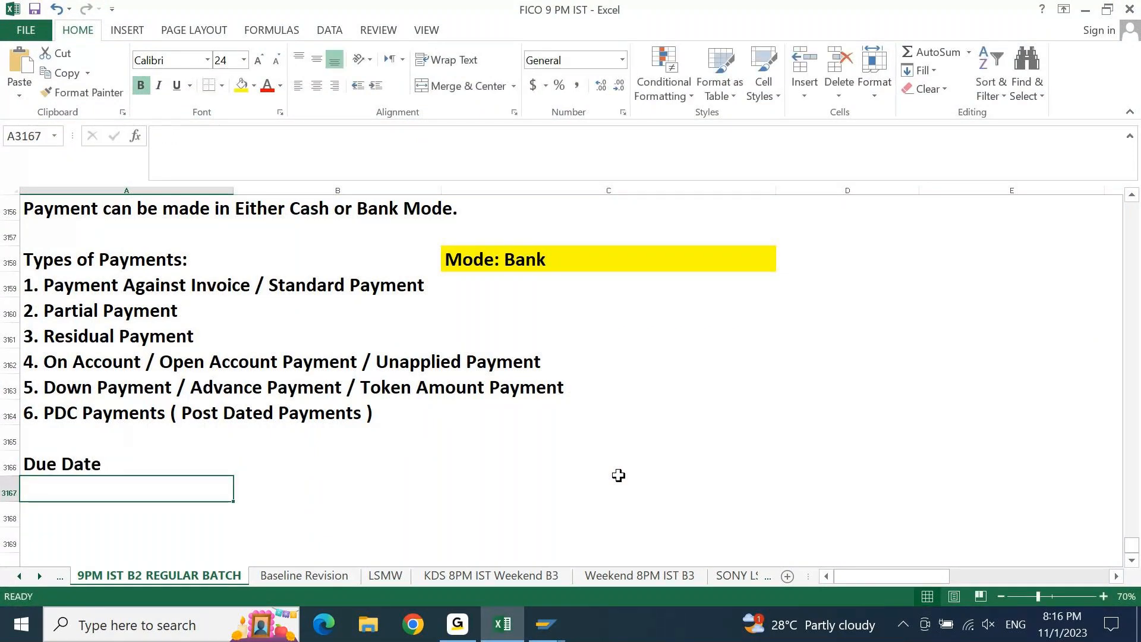
Enter the date 10/15/2023 in cell A3167 below the Due Date heading.
key(ctrl+semicolon)
key(ctrl+Return)
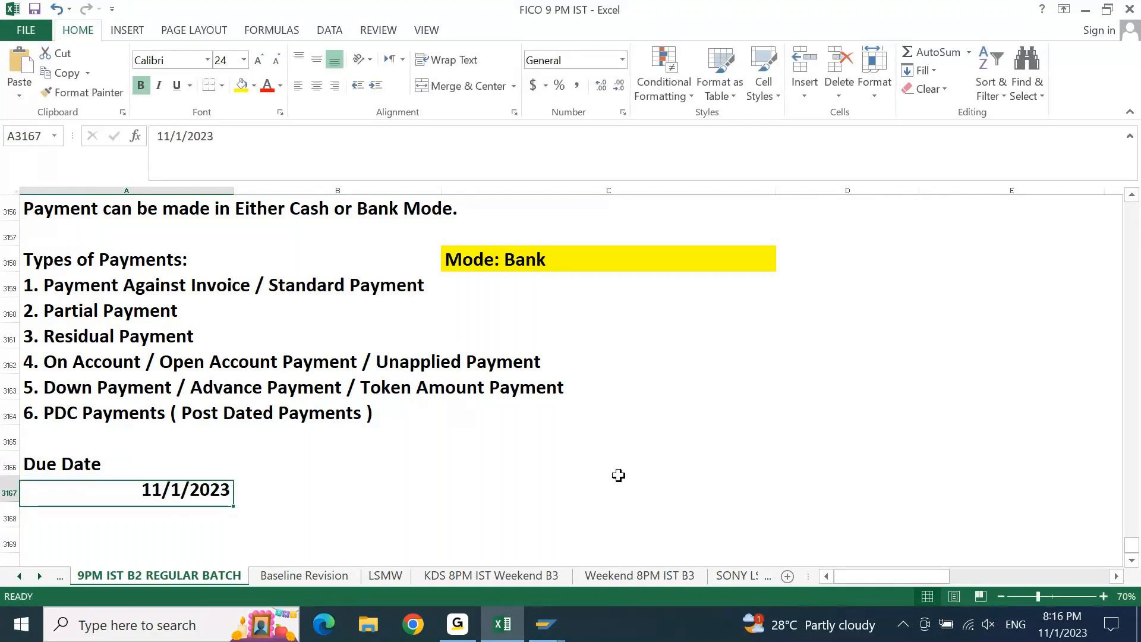
key(F2)
key(Left)
key(Left)
key(Left)
key(Left)
key(Left)
key(Left)
key(Left)
key(BackSpace)
text(0)
key(Right)
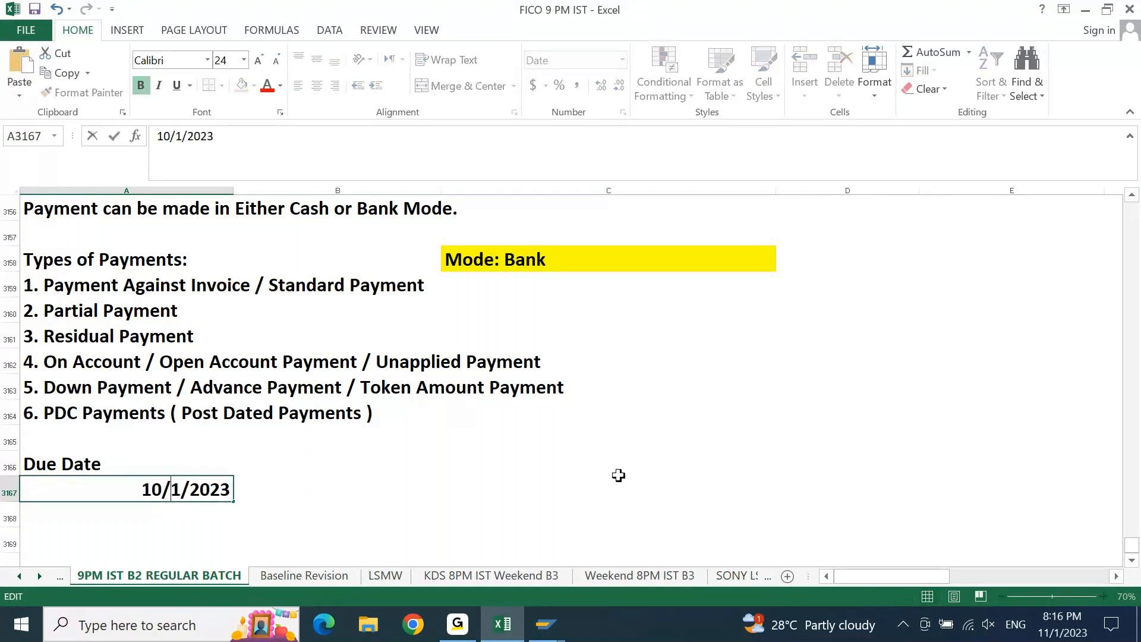
key(Right)
text(5)
key(Tab)
Add the heading "Payment Date" in cell B3166 with the date 11/1/2023 below it.
key(Up)
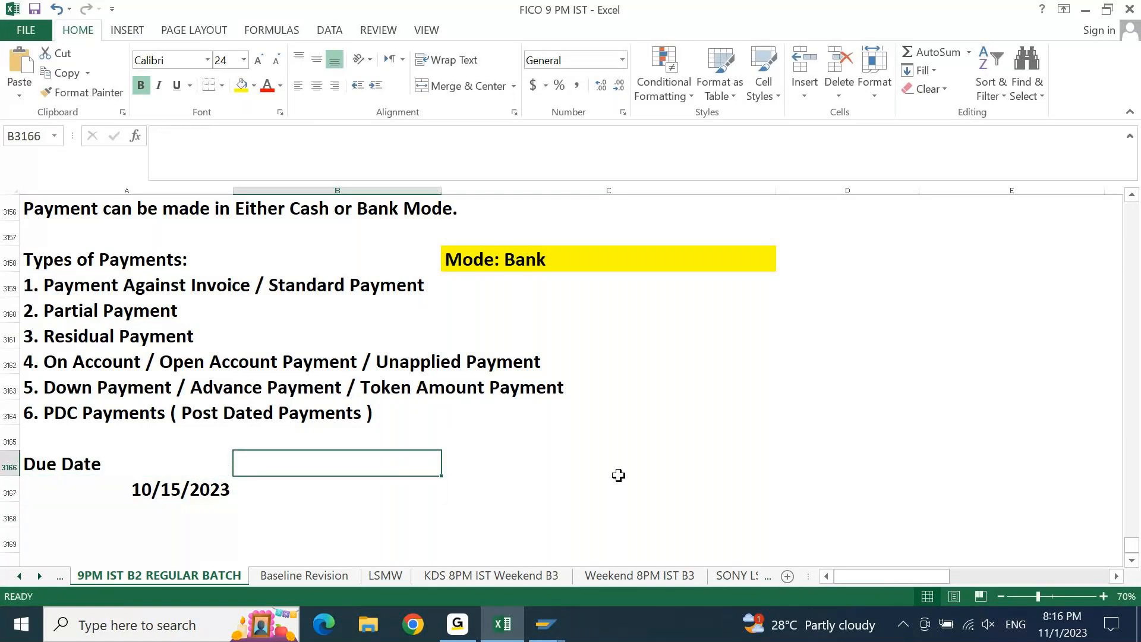
text(Pay)
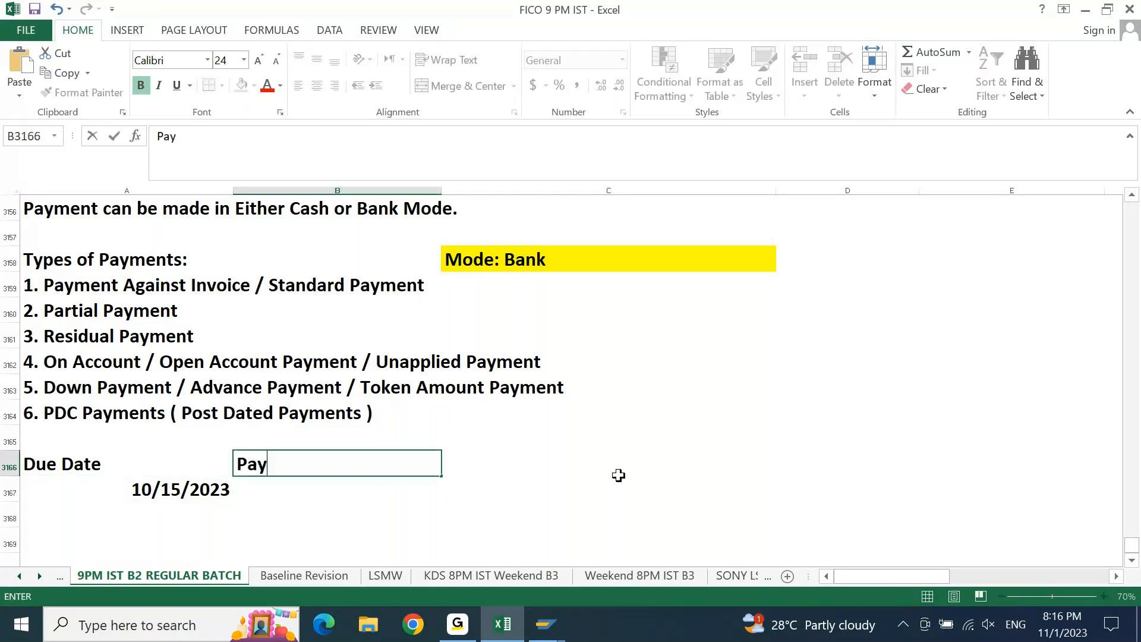
text(ment Date)
key(Return)
text(11/1/2023)
key(Return)
Center the Due Date and Payment Date headings and their dates in cells A3166:B3167.
key(Up)
key(shift+Up)
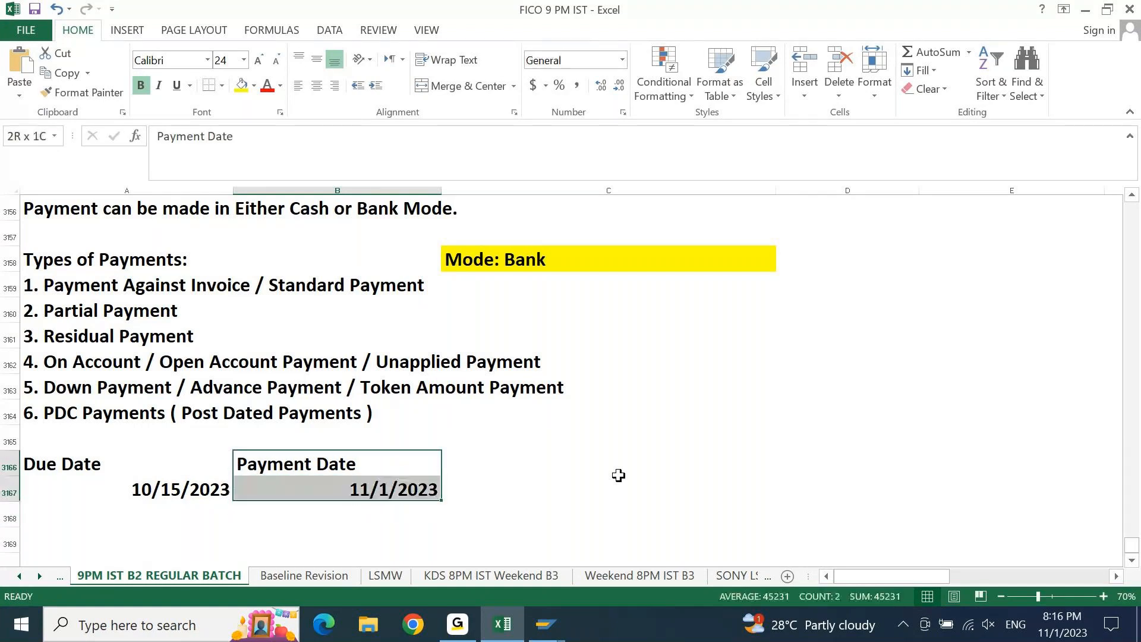
key(shift+Left)
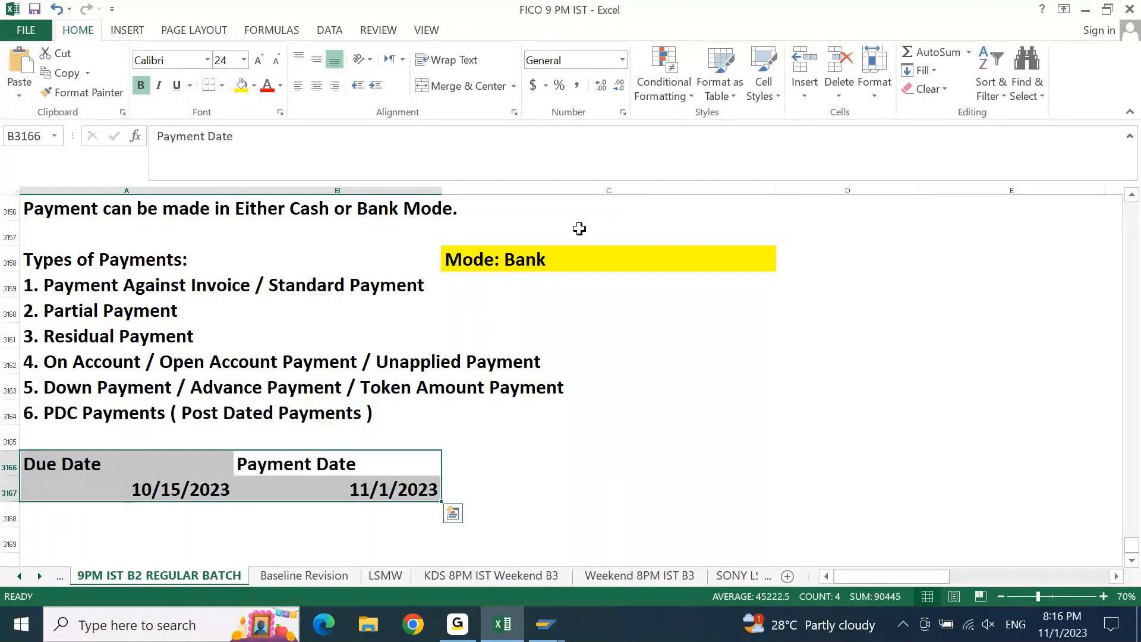
click(316, 86)
Enter the heading "Days in Arreas" in cell C3166 beside Payment Date.
key(Left)
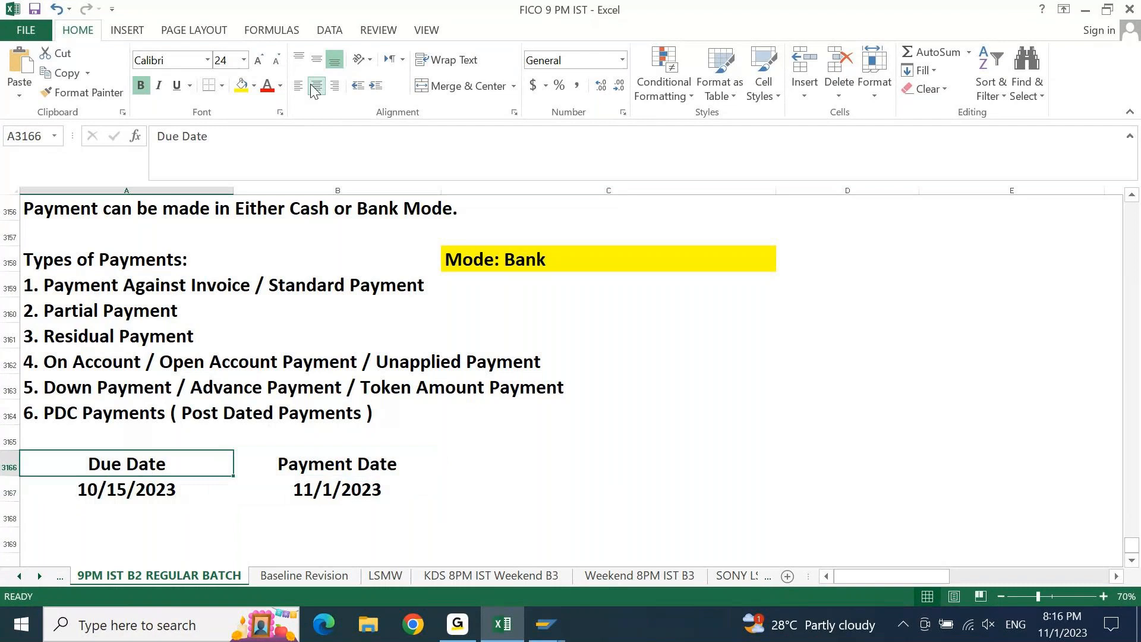
key(Right)
key(Right)
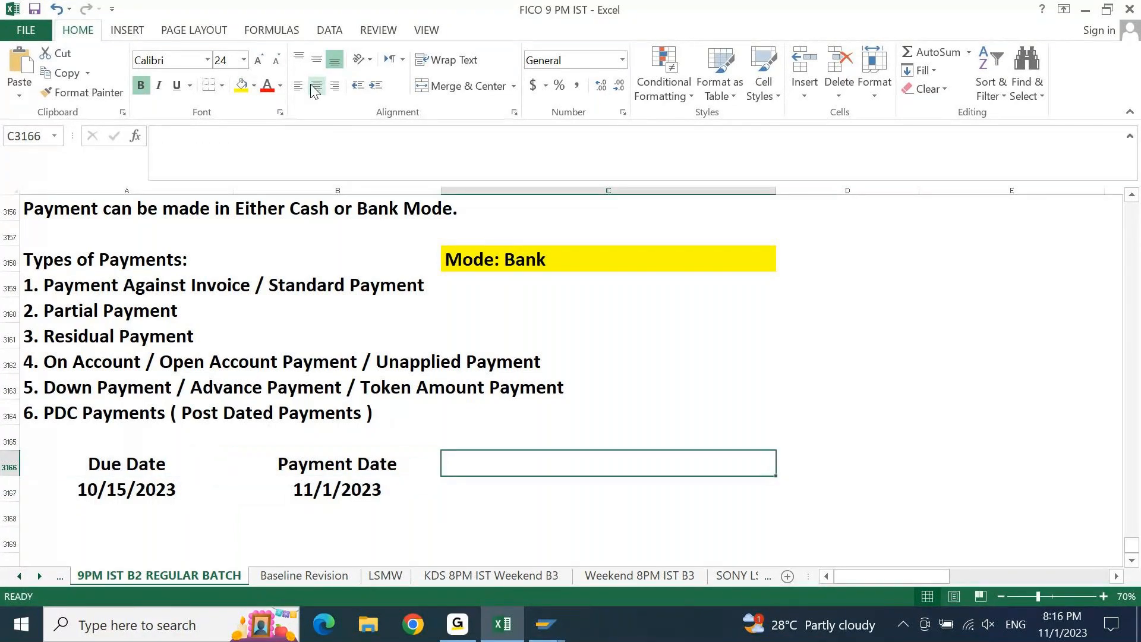
text(Day)
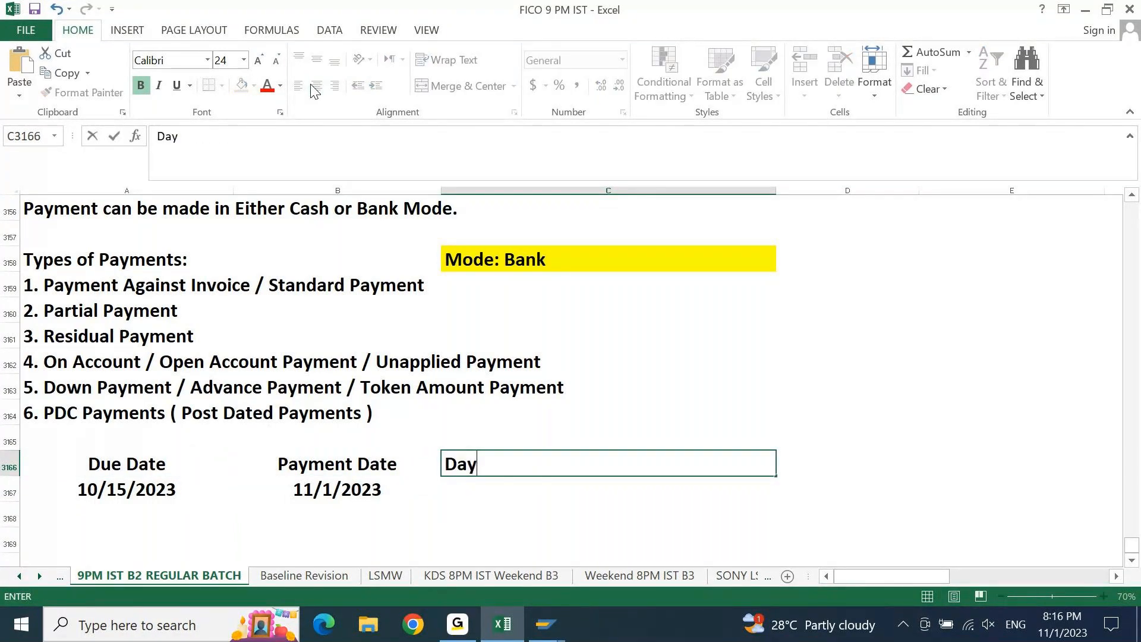
text(s in Arreas)
key(Return)
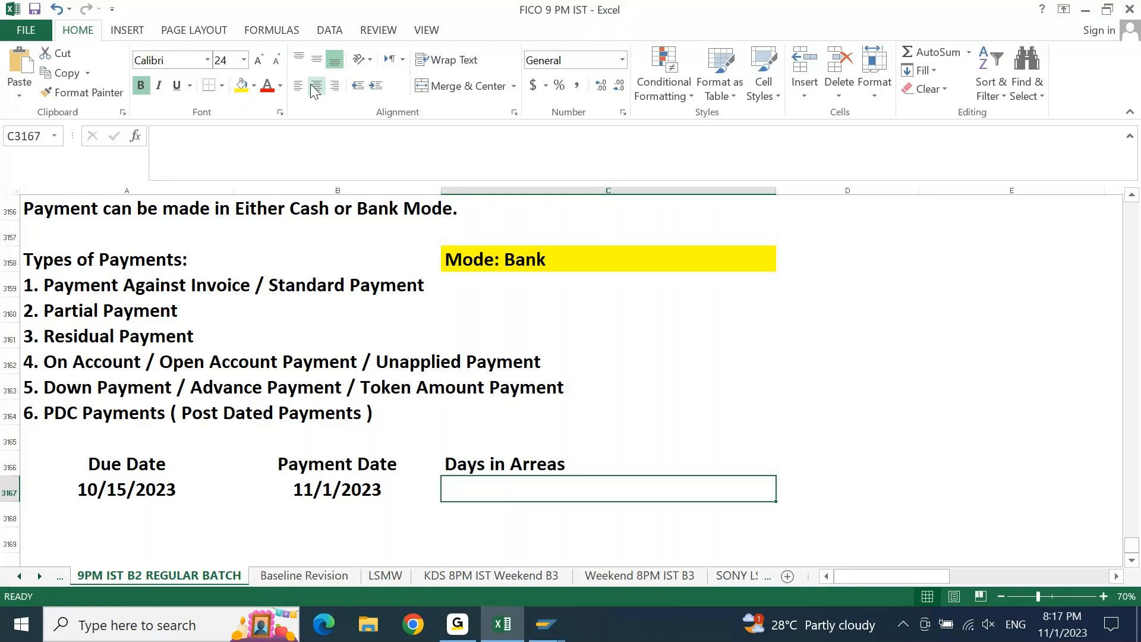
Calculate the days in arrears in cell C3167 with the formula =B3167-A3167.
text(=)
key(Left)
text(-)
key(Left)
key(Left)
key(Return)
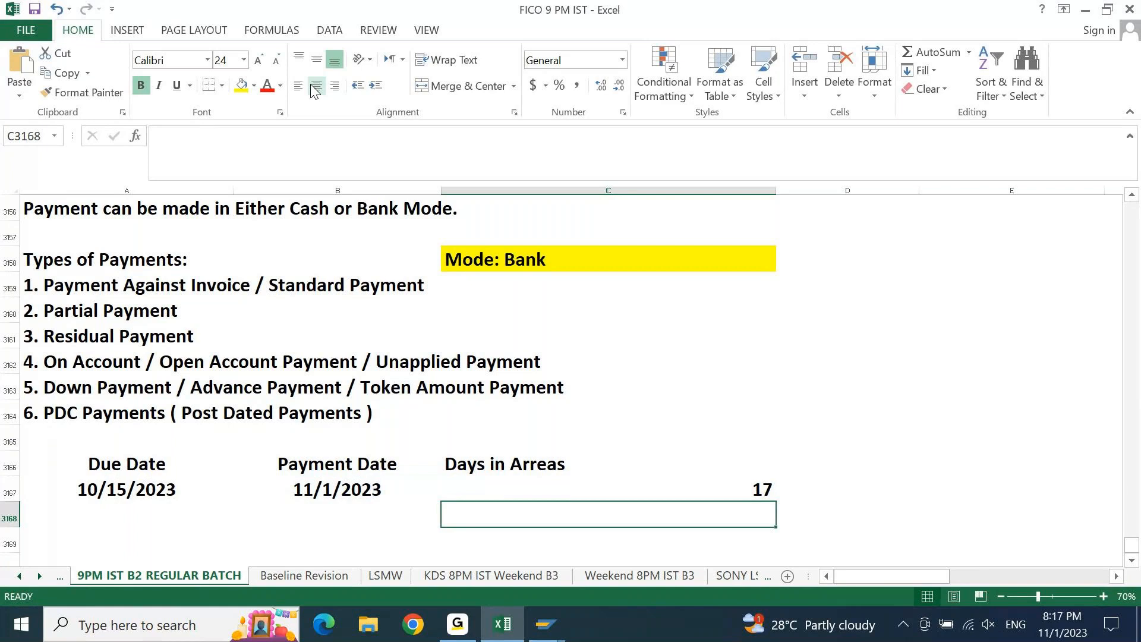
Review the two dates and the days formula, and return to SAP to compare the invoice's Days in Arrears value.
key(Up)
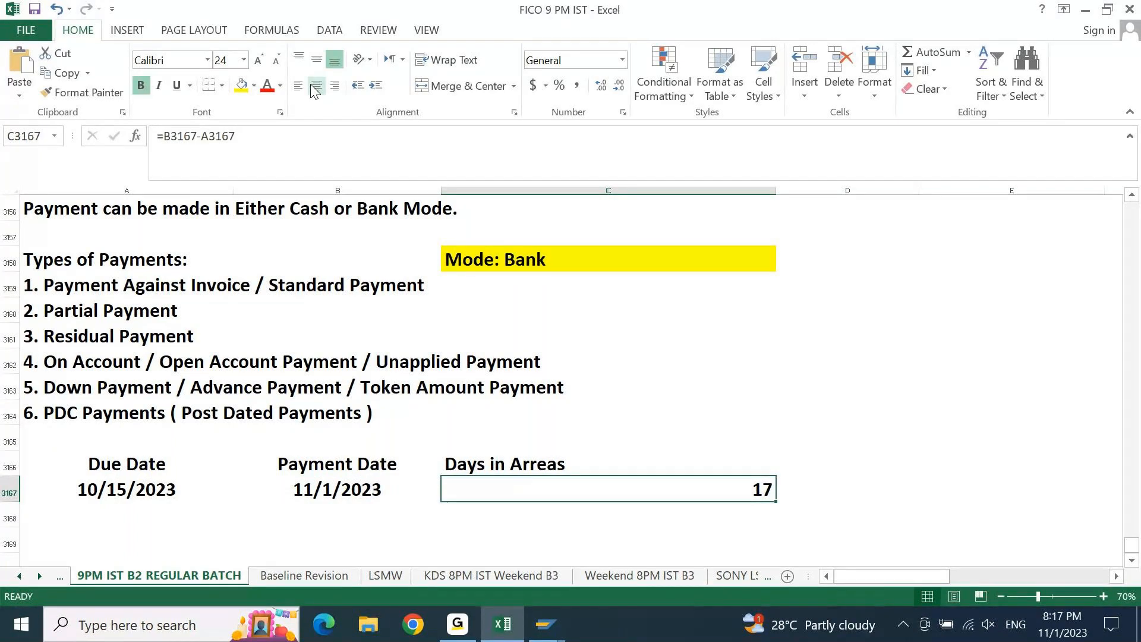
key(Left)
key(Left)
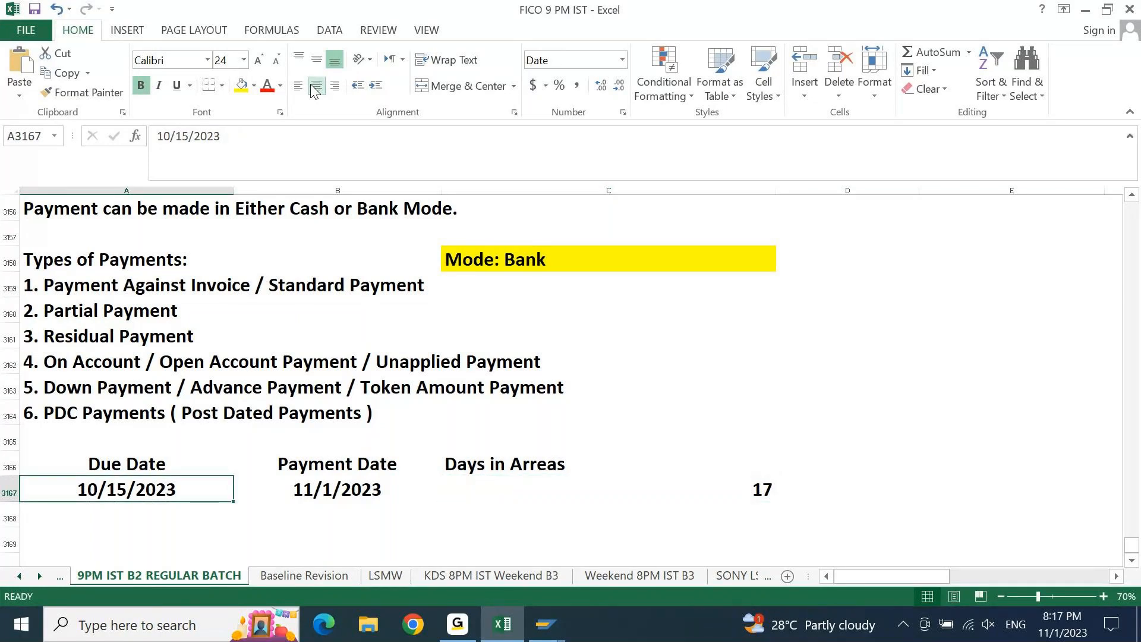
key(Right)
key(Left)
key(Right)
key(Right)
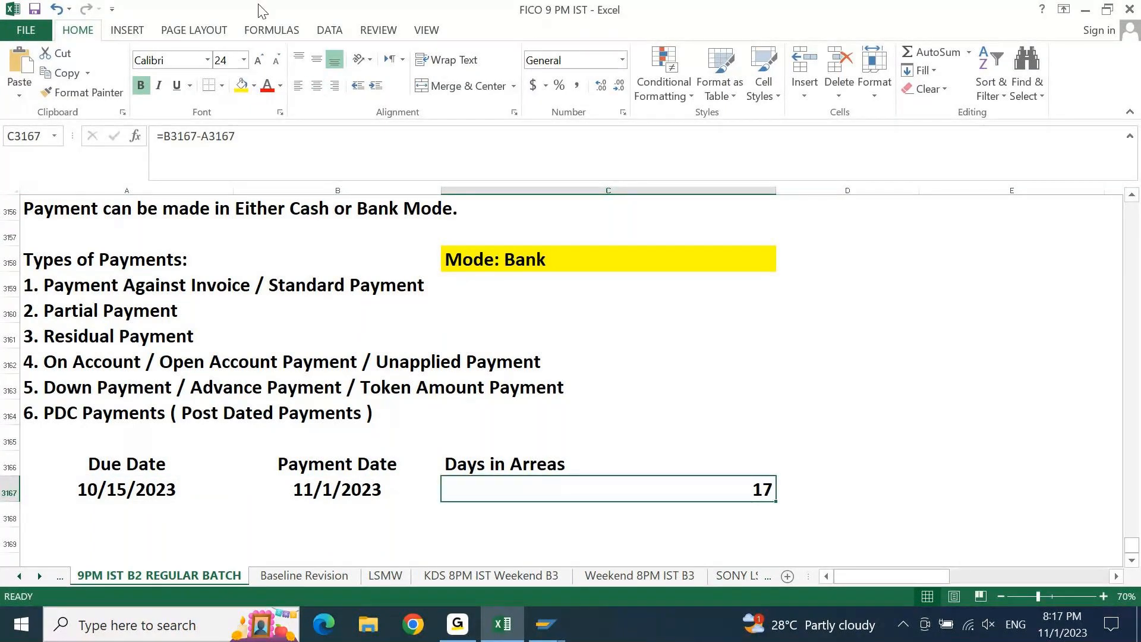
key(alt+Tab)
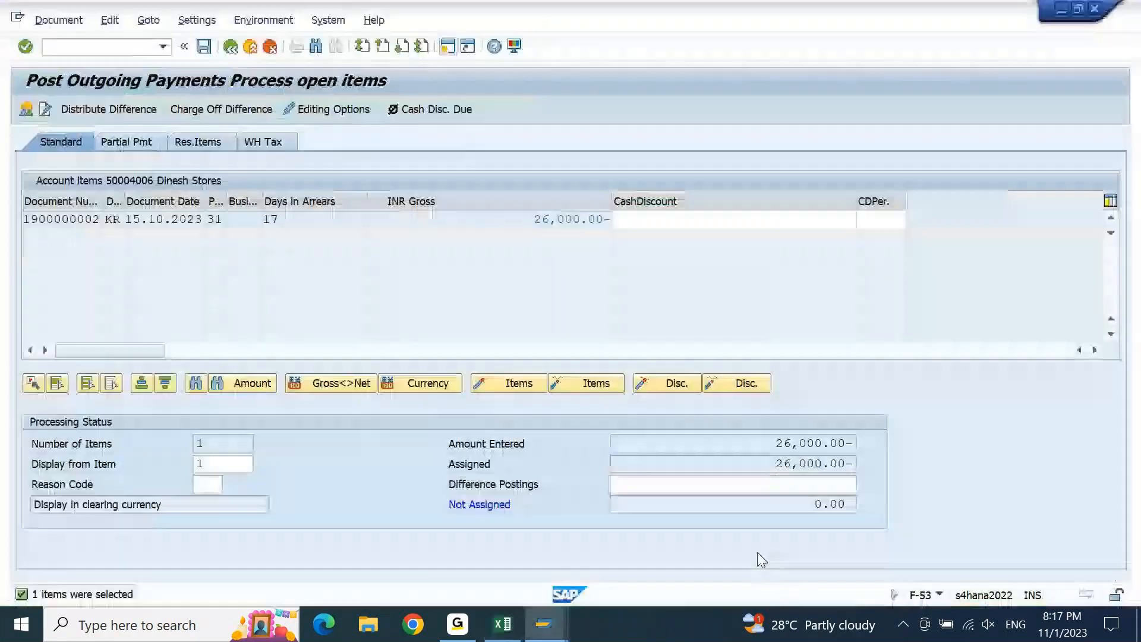
drag(301, 218, 235, 227)
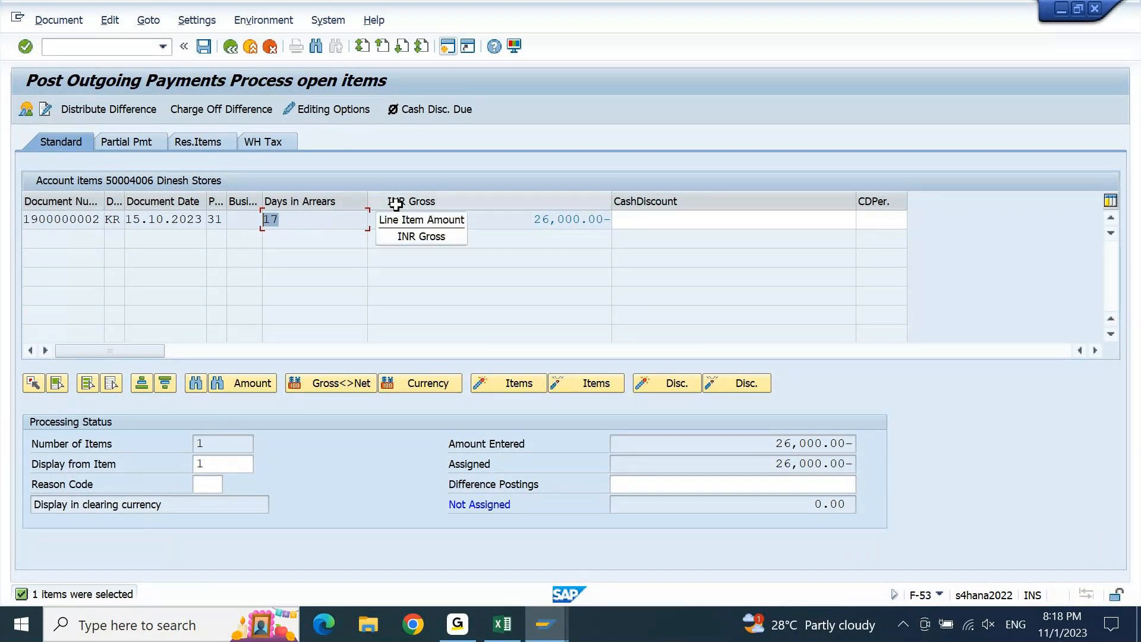
Toggle the open item between gross and net display and examine its INR Gross amount.
click(340, 384)
click(338, 387)
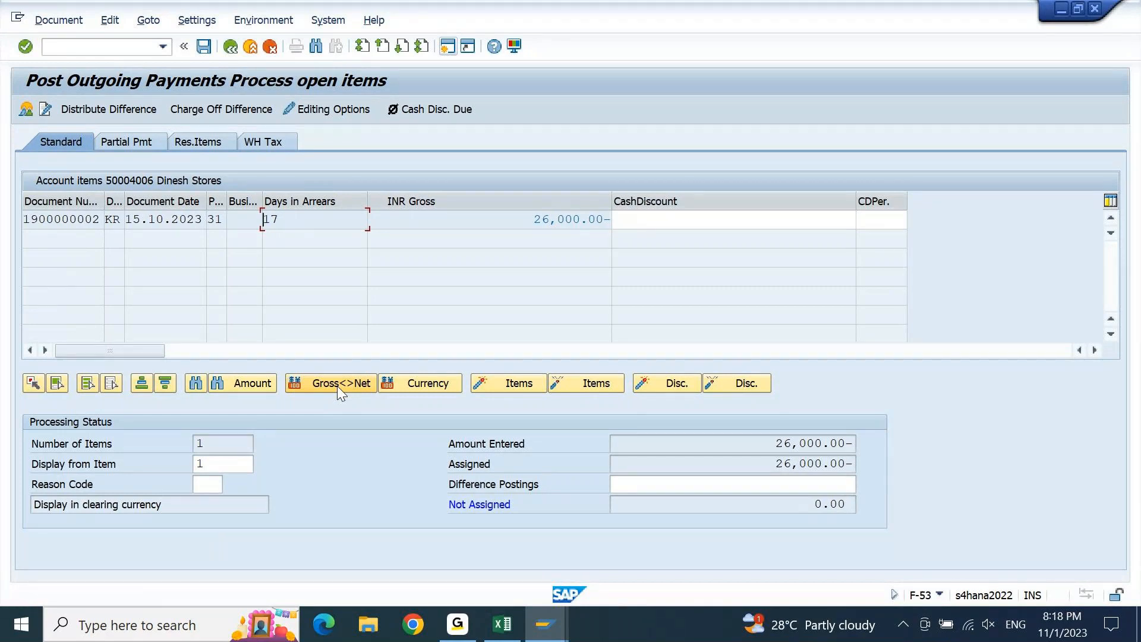
click(337, 387)
click(337, 383)
drag(526, 218, 604, 219)
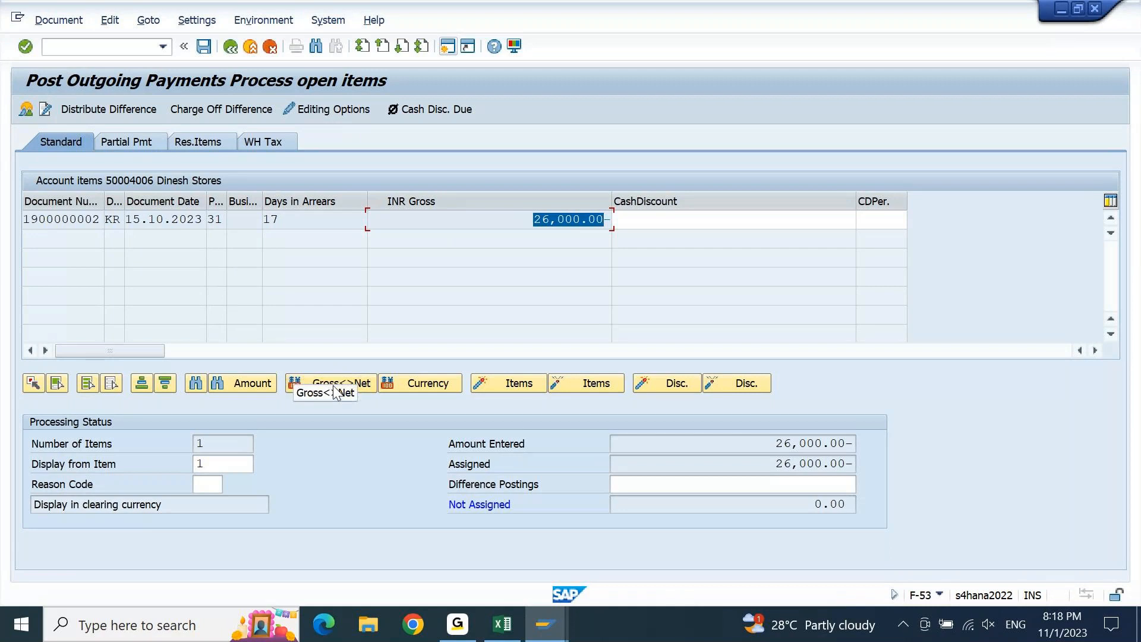
Toggle the open item amounts between local currency and clearing currency, ending in clearing currency.
click(436, 386)
click(436, 385)
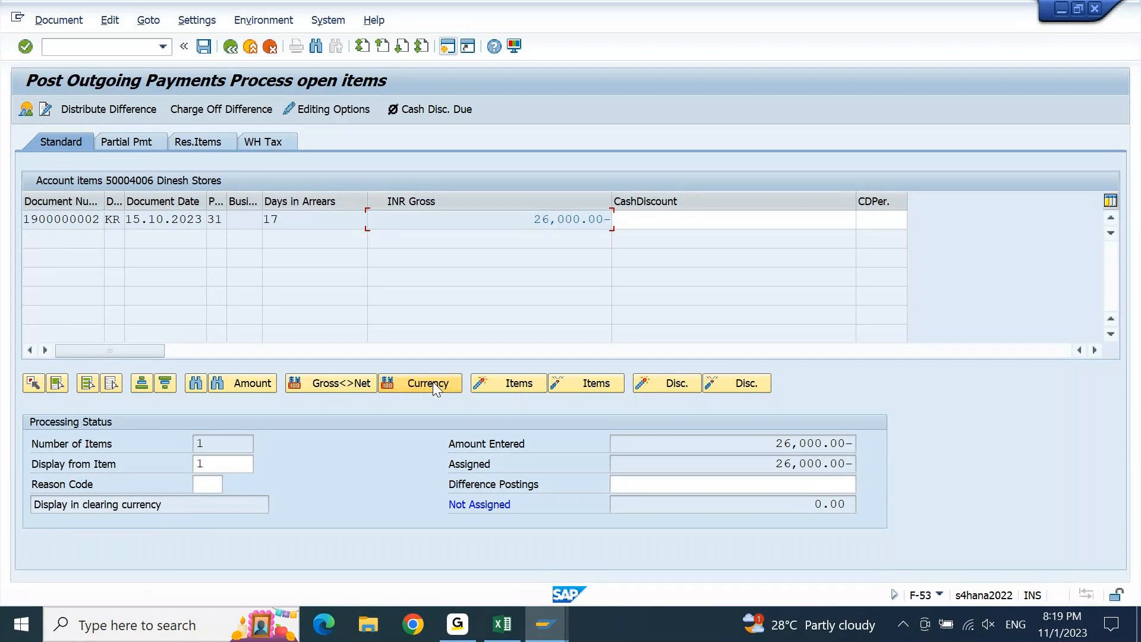
click(436, 386)
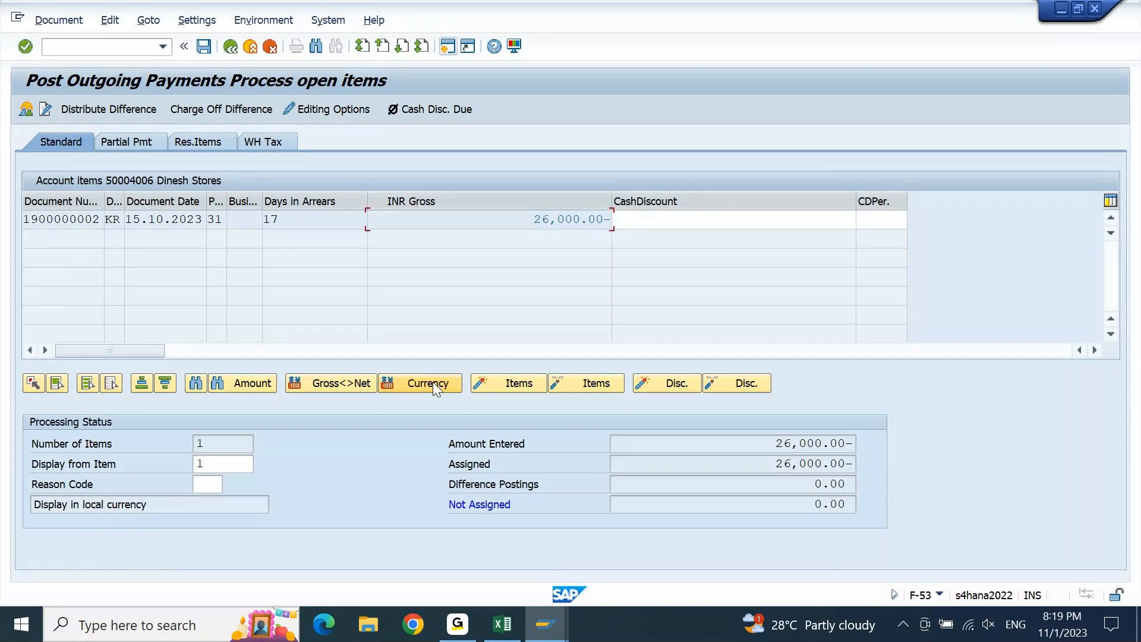
click(436, 387)
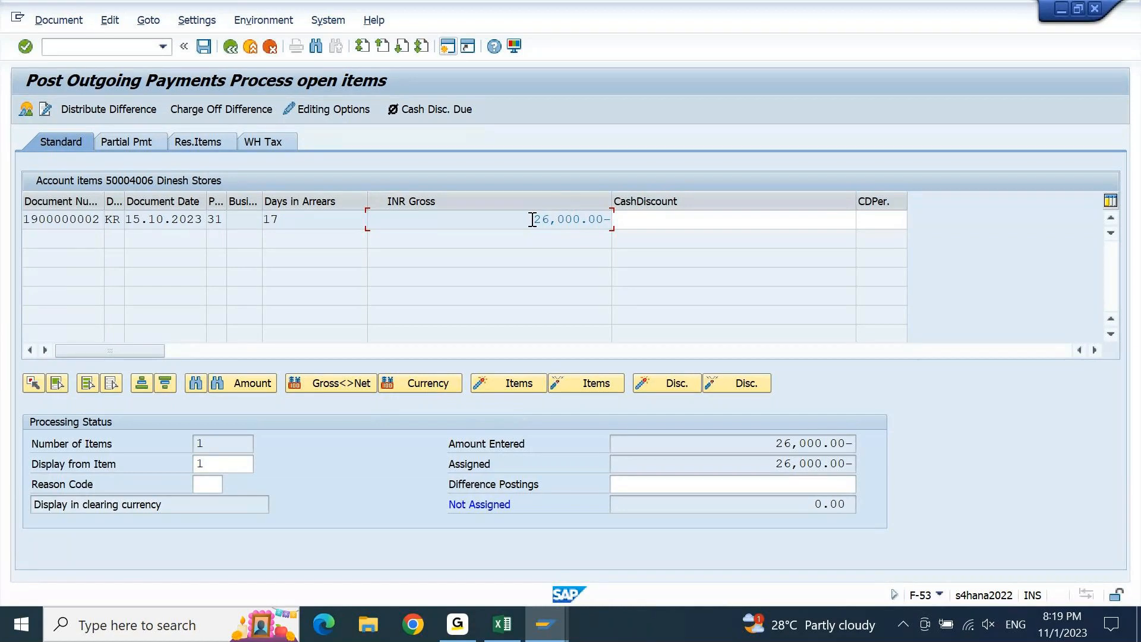
Compare the invoice's INR Gross amount with the Assigned amount in the processing status.
drag(533, 218, 618, 217)
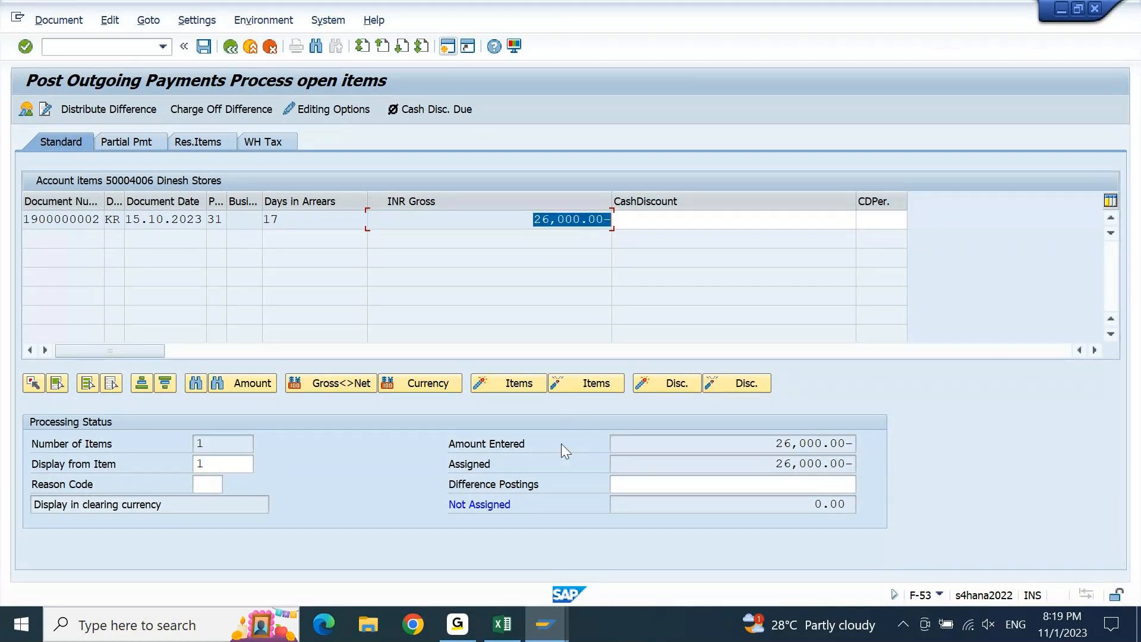
click(458, 474)
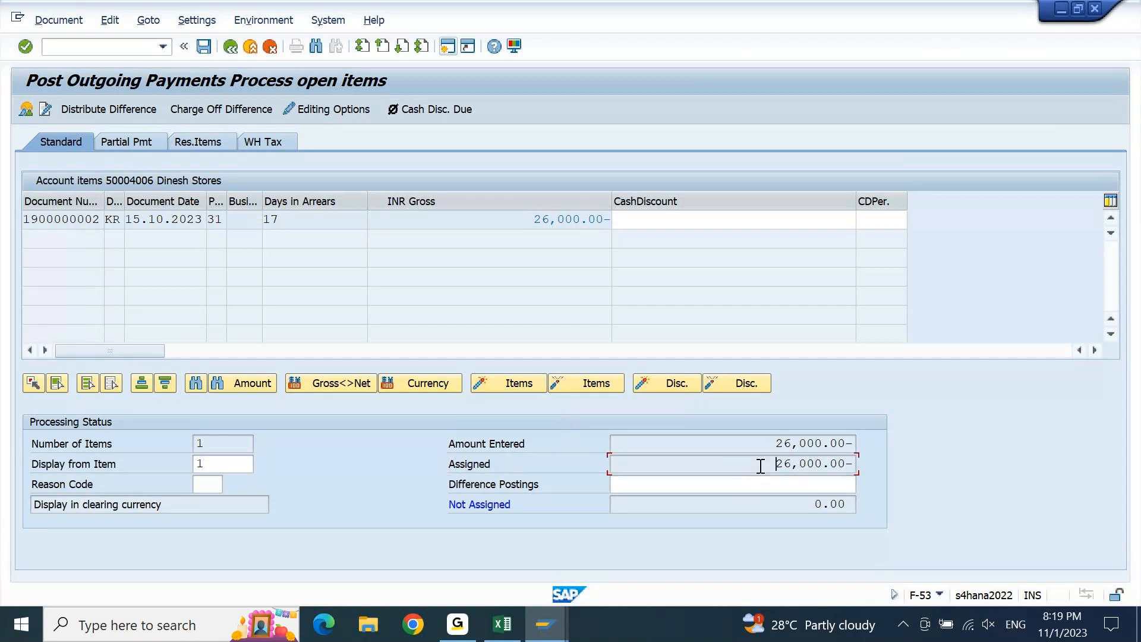
drag(759, 463, 915, 464)
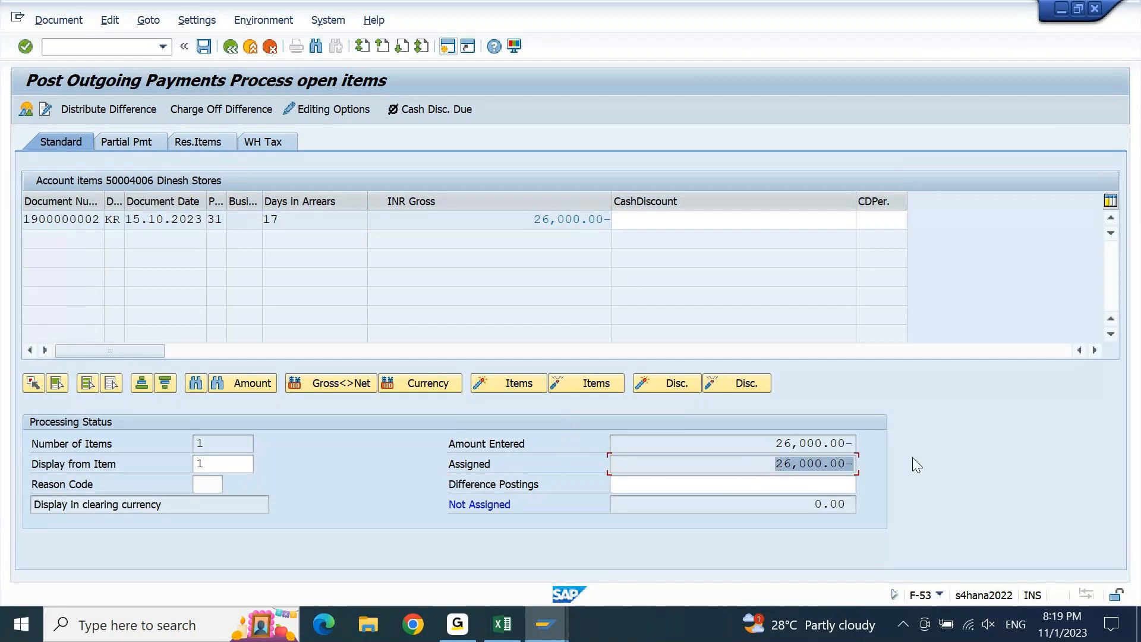
Compare the open item's INR Gross amount with the Assigned, Amount Entered and Not Assigned values in the processing status.
drag(533, 223, 606, 221)
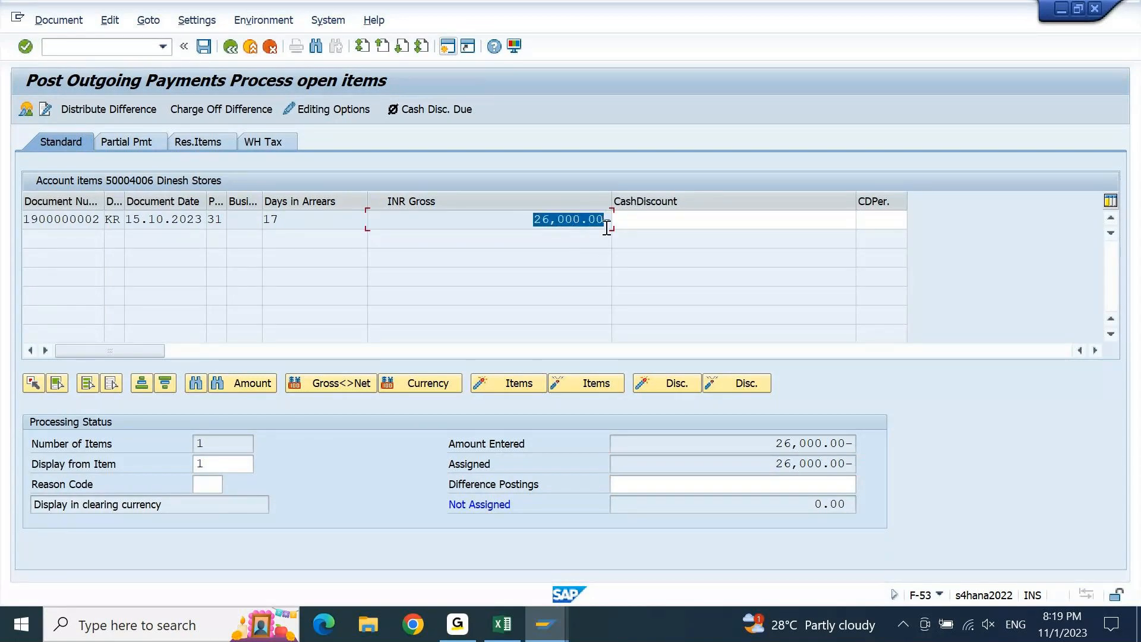
drag(765, 465, 888, 470)
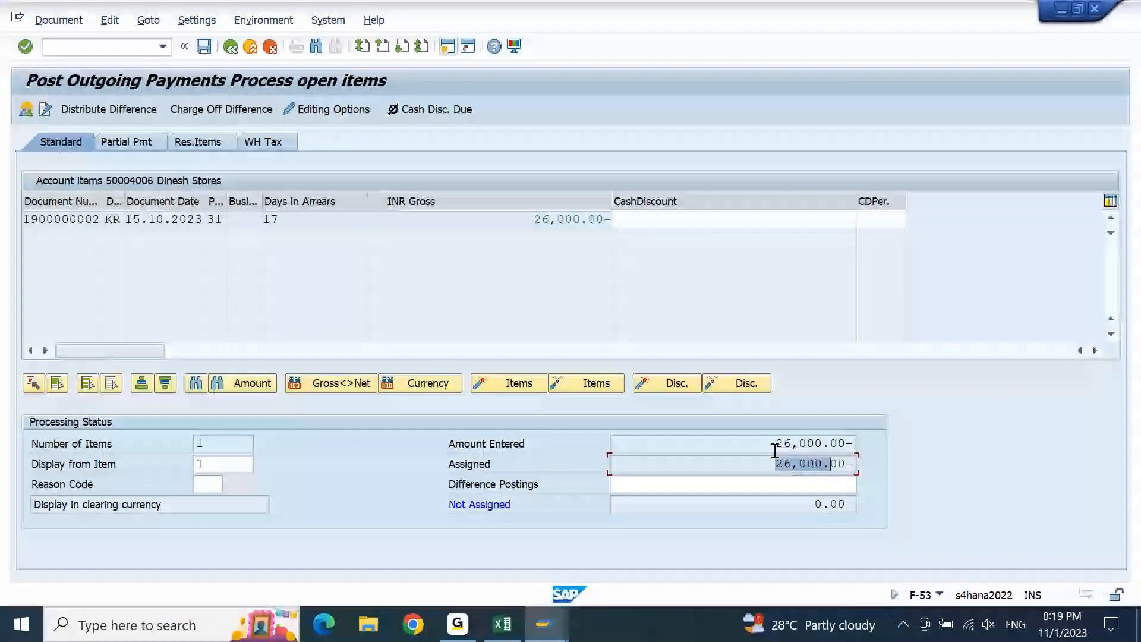
drag(774, 450, 878, 458)
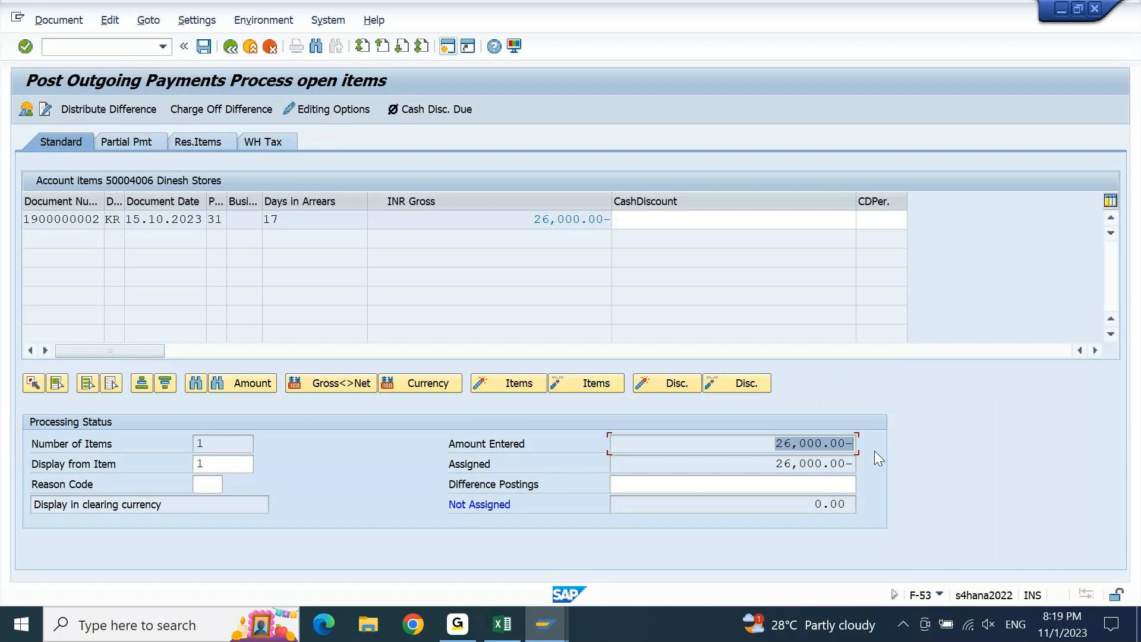
click(758, 444)
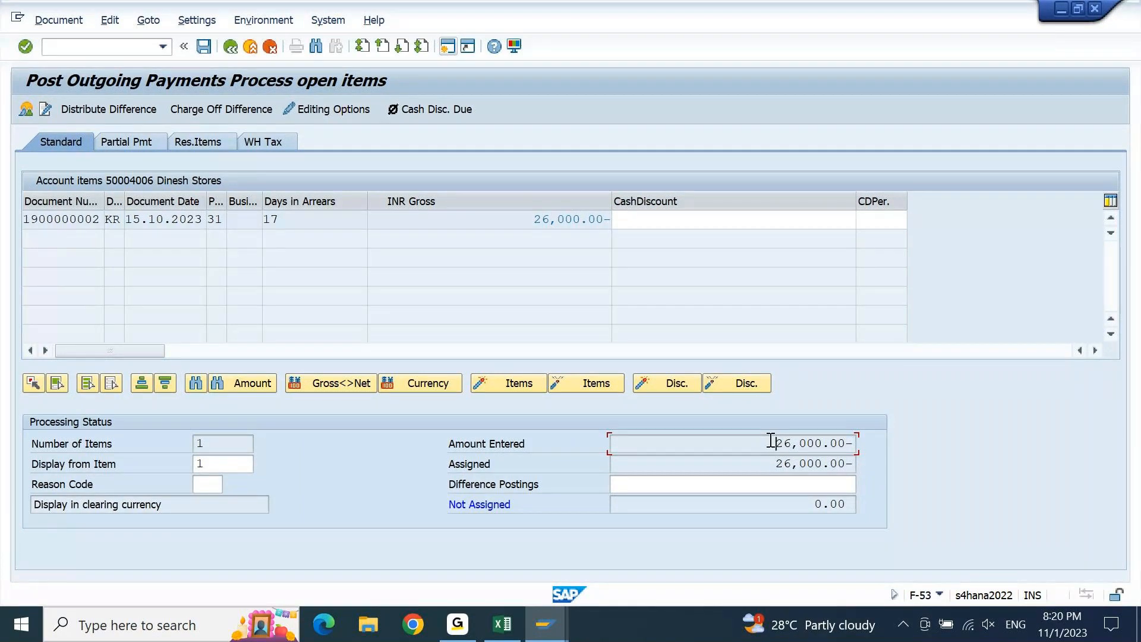
drag(771, 443, 929, 454)
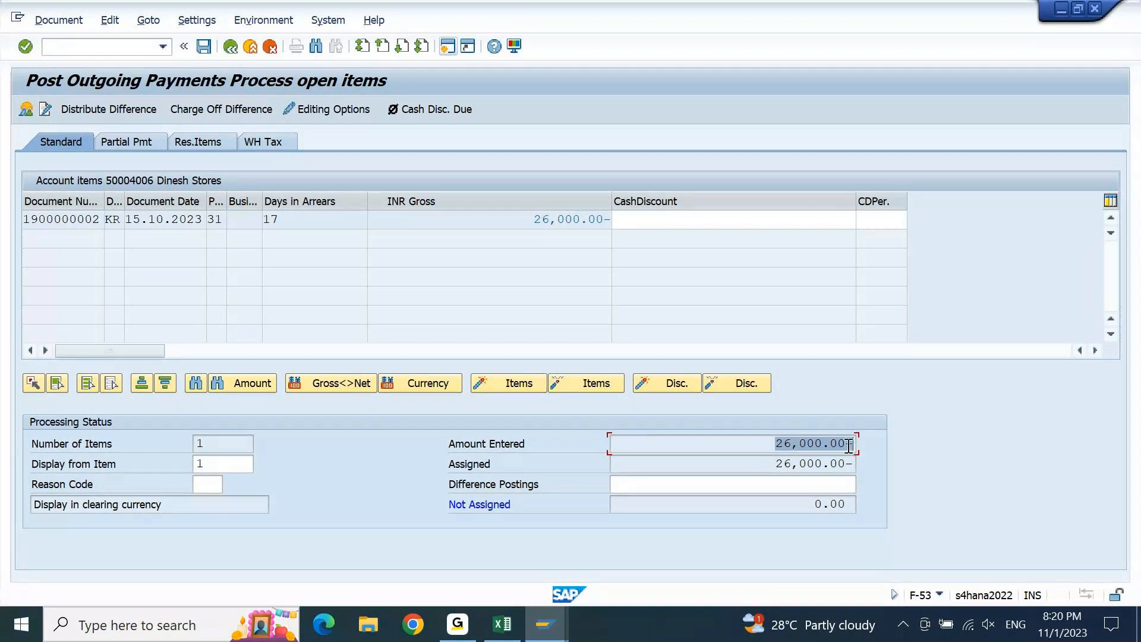
double_click(812, 504)
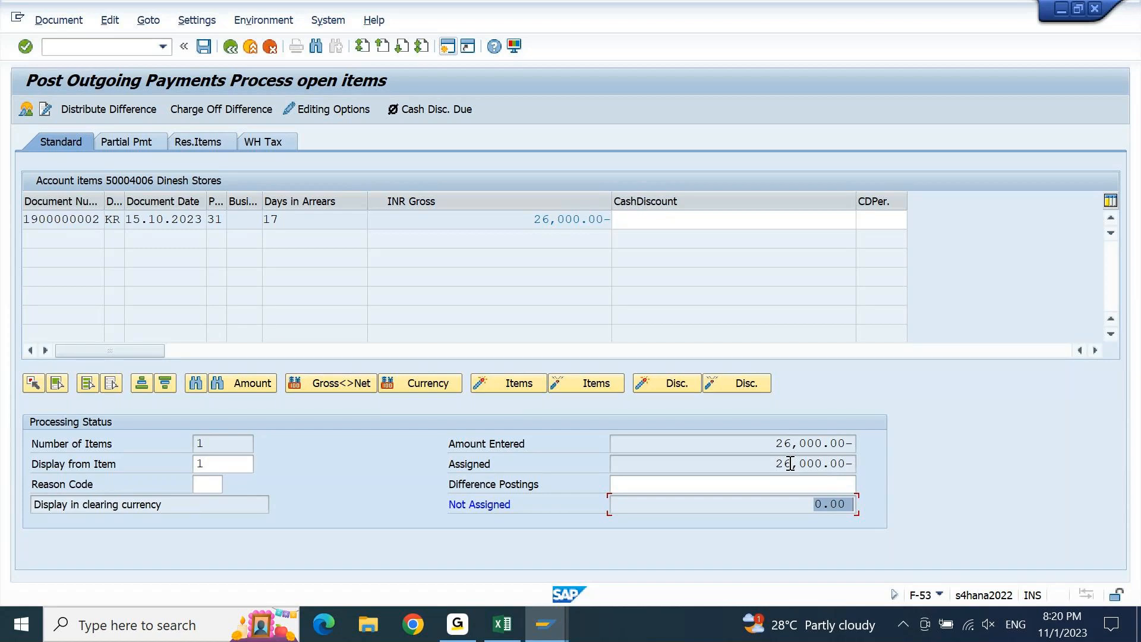
Simulate the payment document, check the header data in the other outgoing payment session, and return to the simulated overview.
click(58, 20)
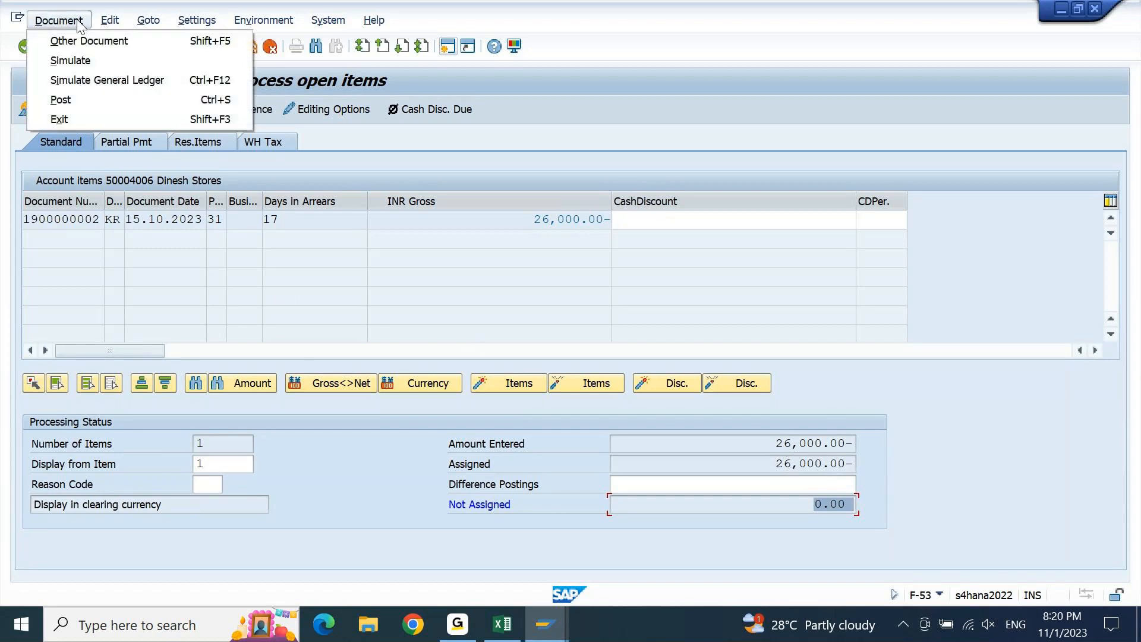
click(83, 57)
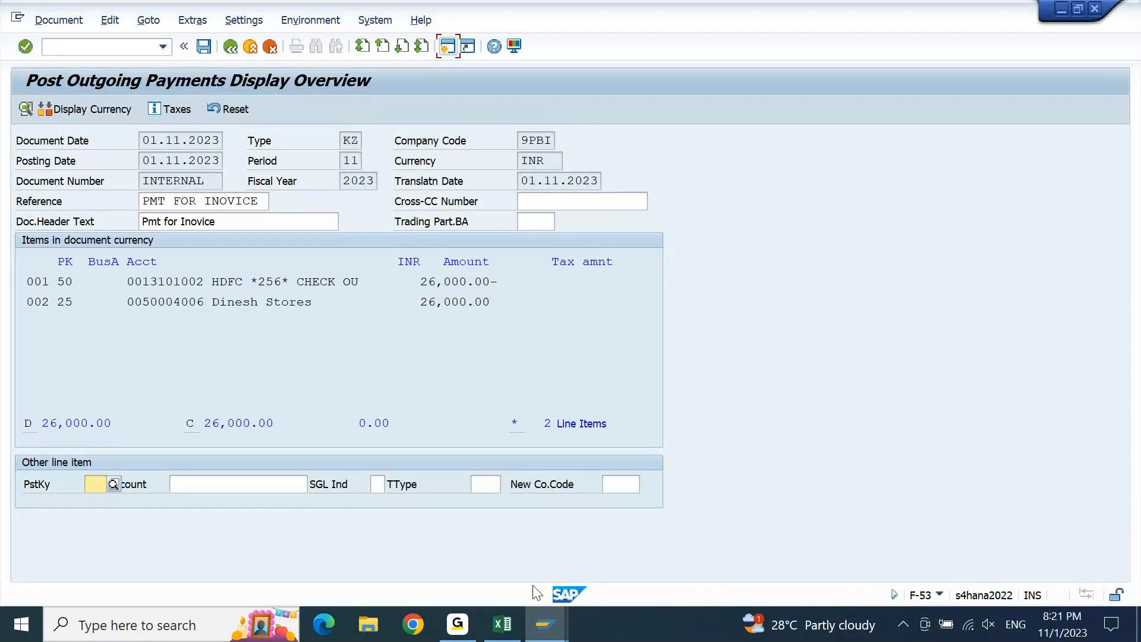
click(550, 624)
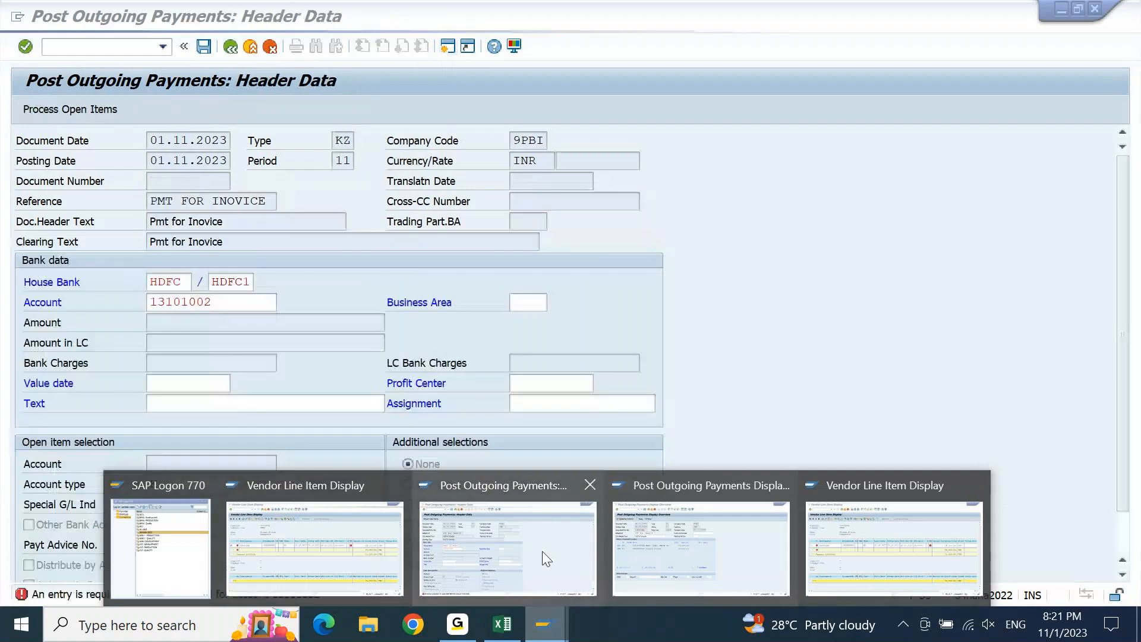
click(542, 551)
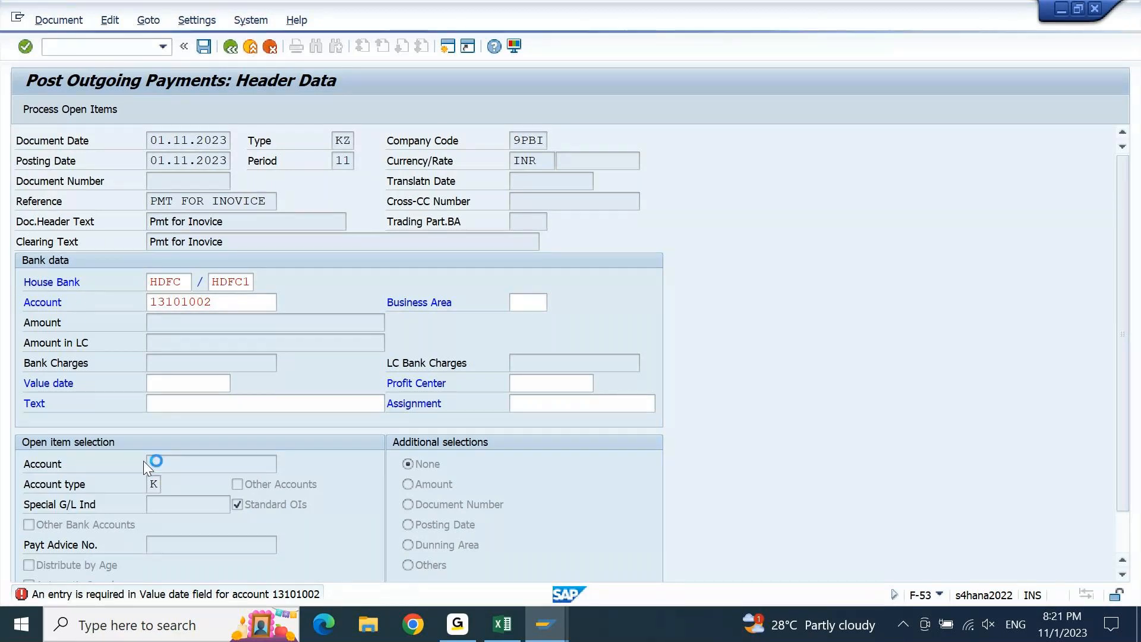
mouse_move(545, 624)
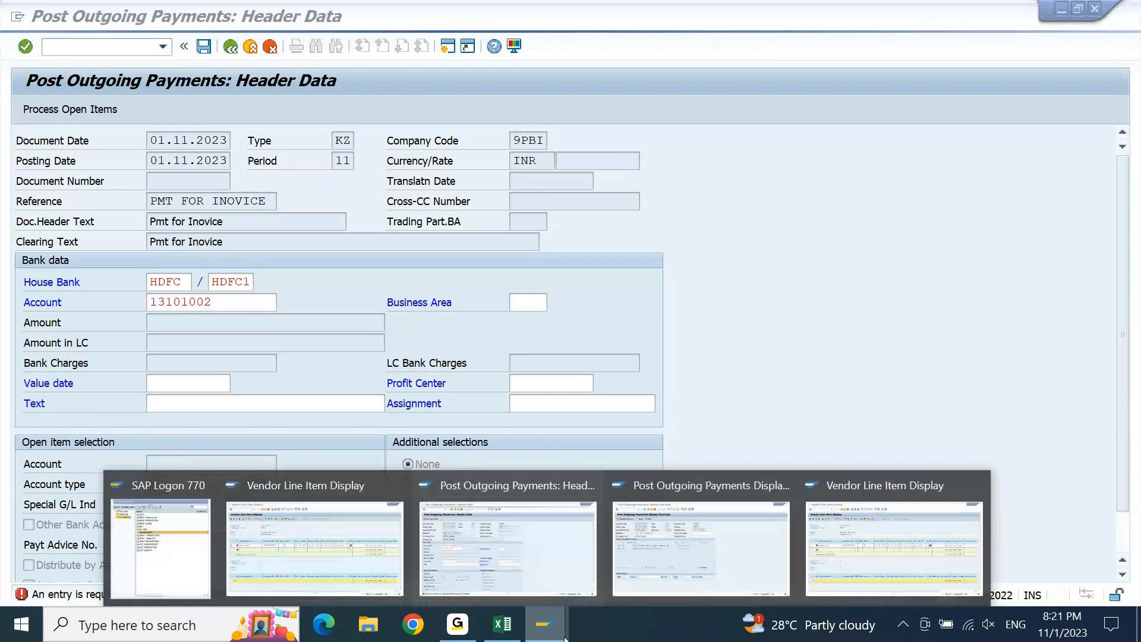
click(763, 558)
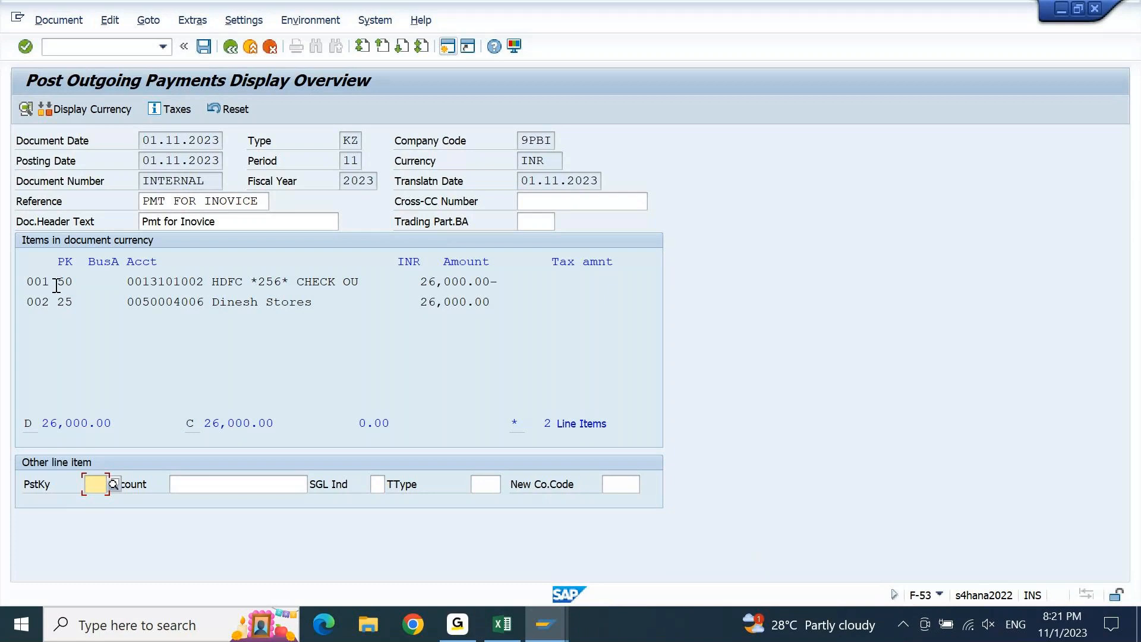
Examine the posting key and amount of the HDFC bank line in the simulated payment document.
drag(57, 283, 84, 282)
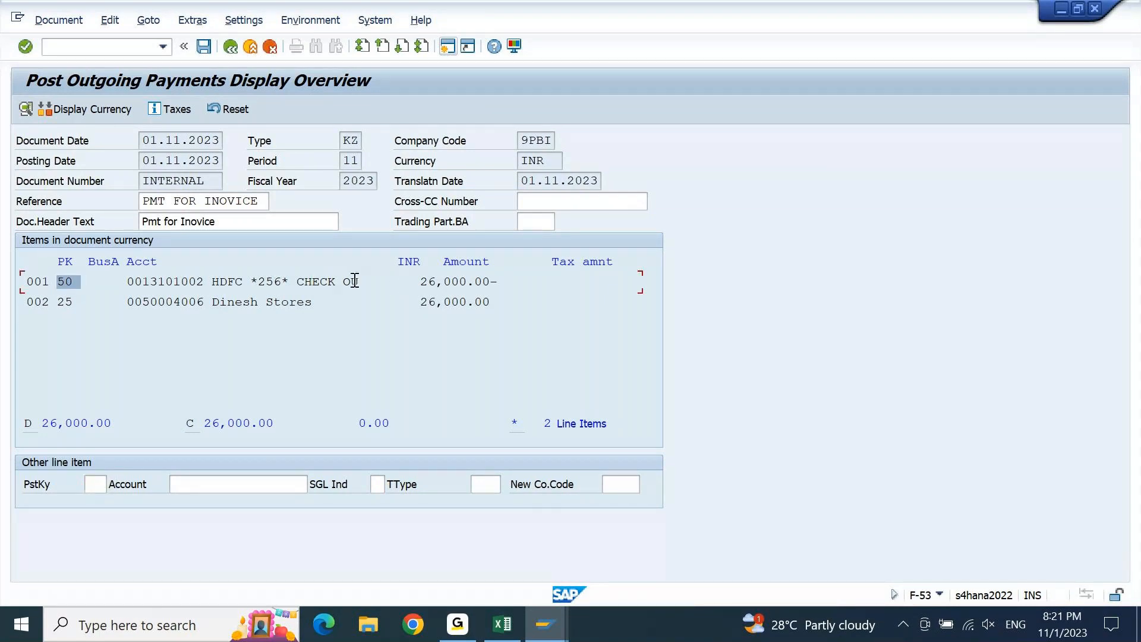
click(454, 281)
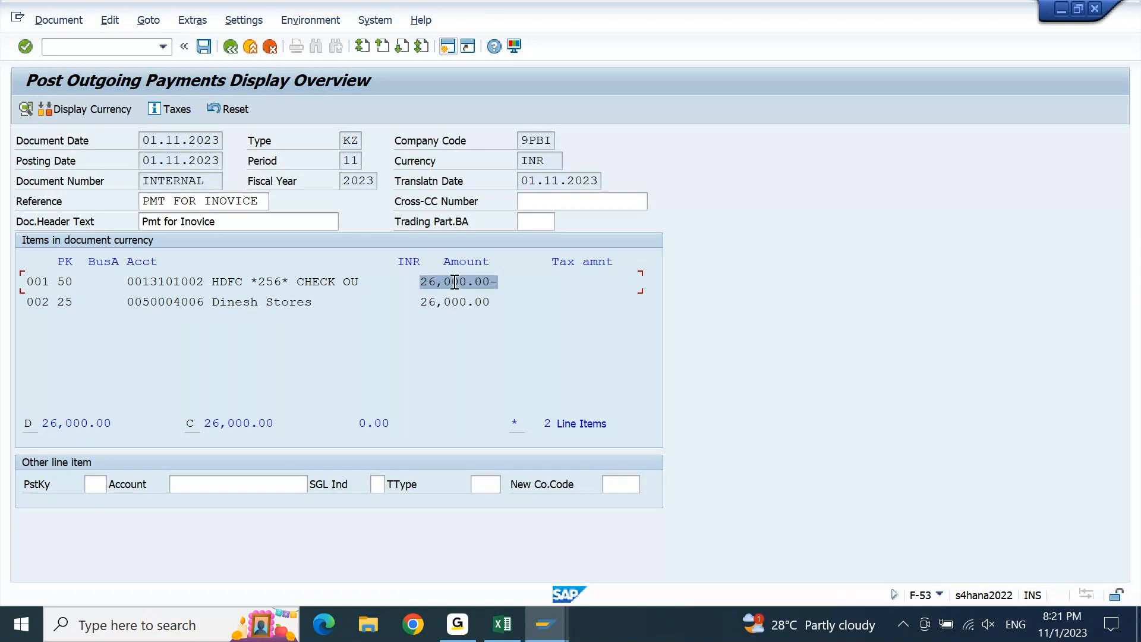
drag(420, 302, 404, 284)
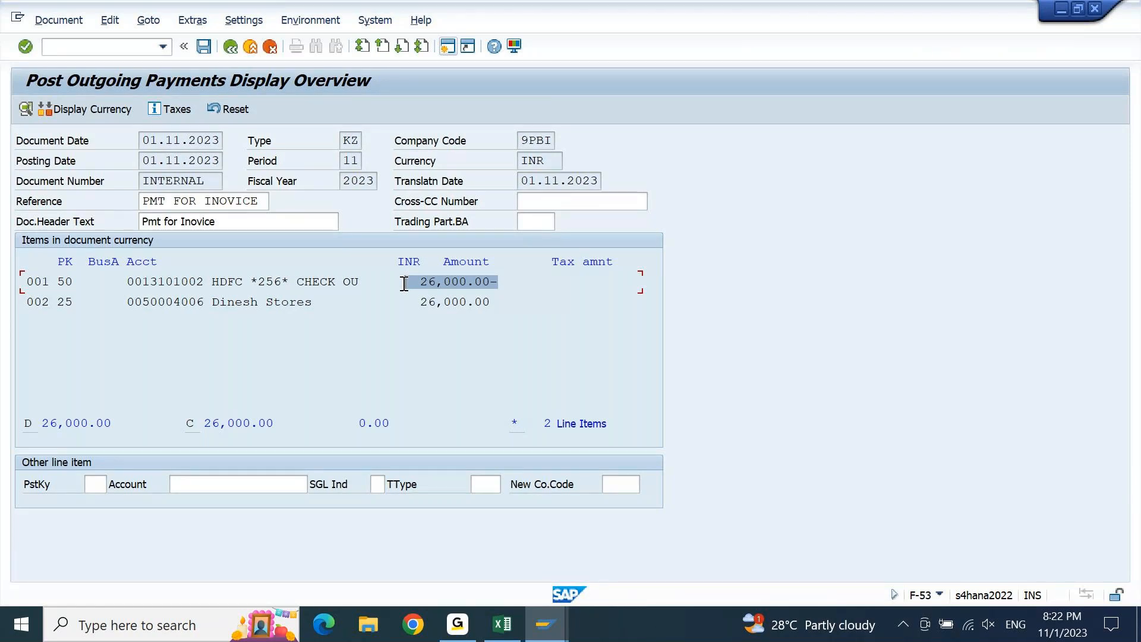
Run the general ledger simulation for the payment and open its document splitting details in Expert Mode.
click(77, 23)
click(84, 119)
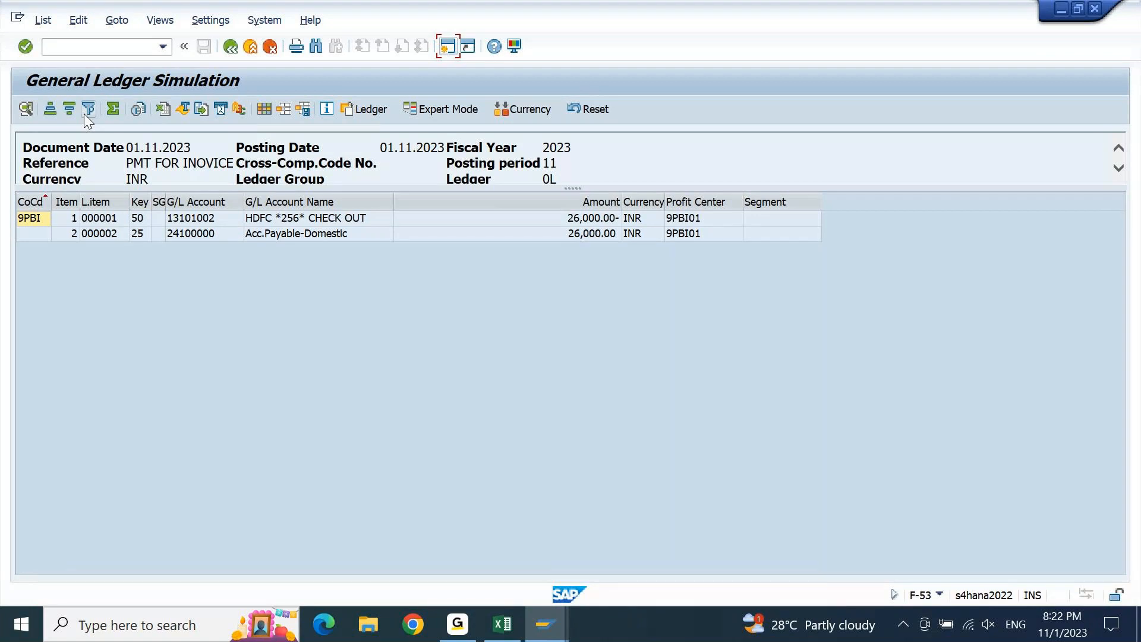
click(441, 110)
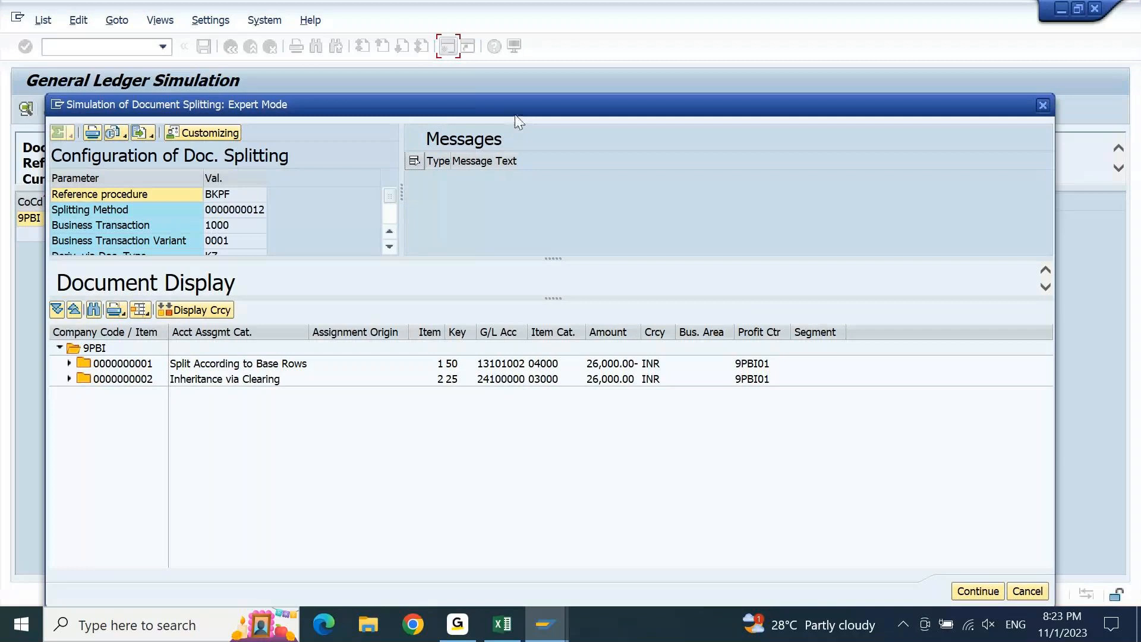
drag(516, 114, 543, 271)
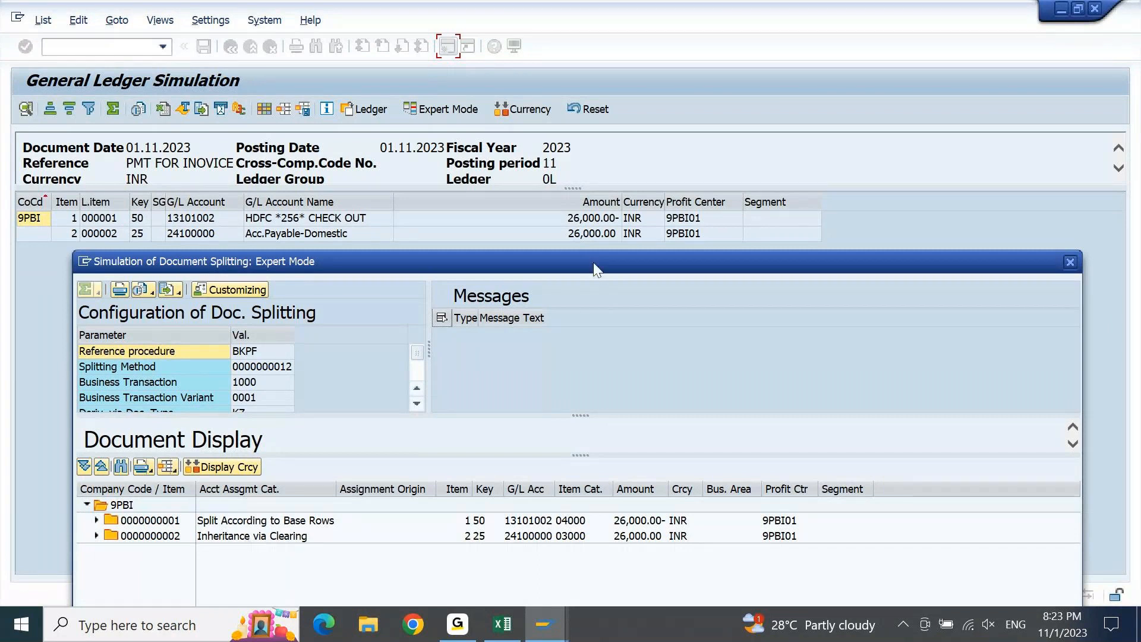
drag(596, 270, 579, 103)
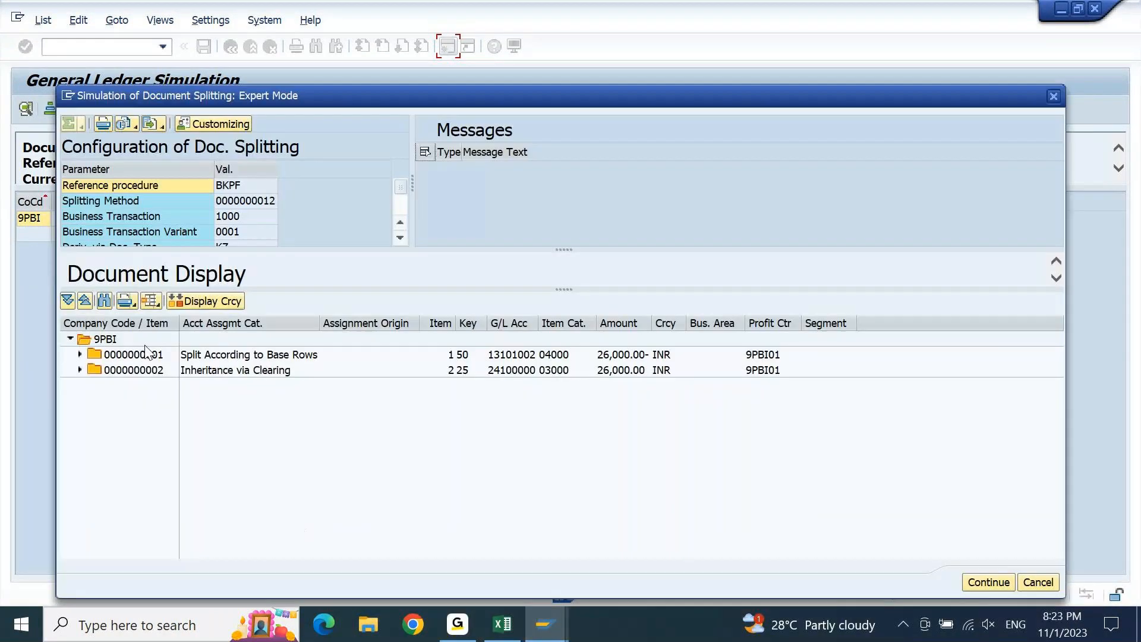
Expand the first split item, widen the Assignment Origin column, and examine its G/L account, profit center and base line.
click(80, 355)
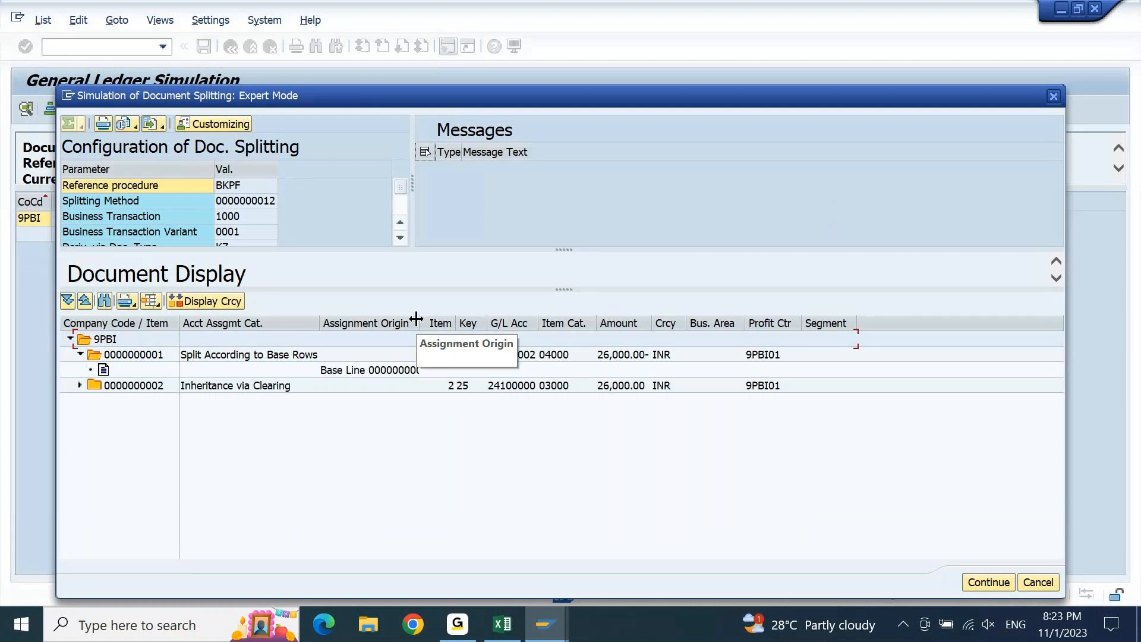
drag(420, 324, 470, 315)
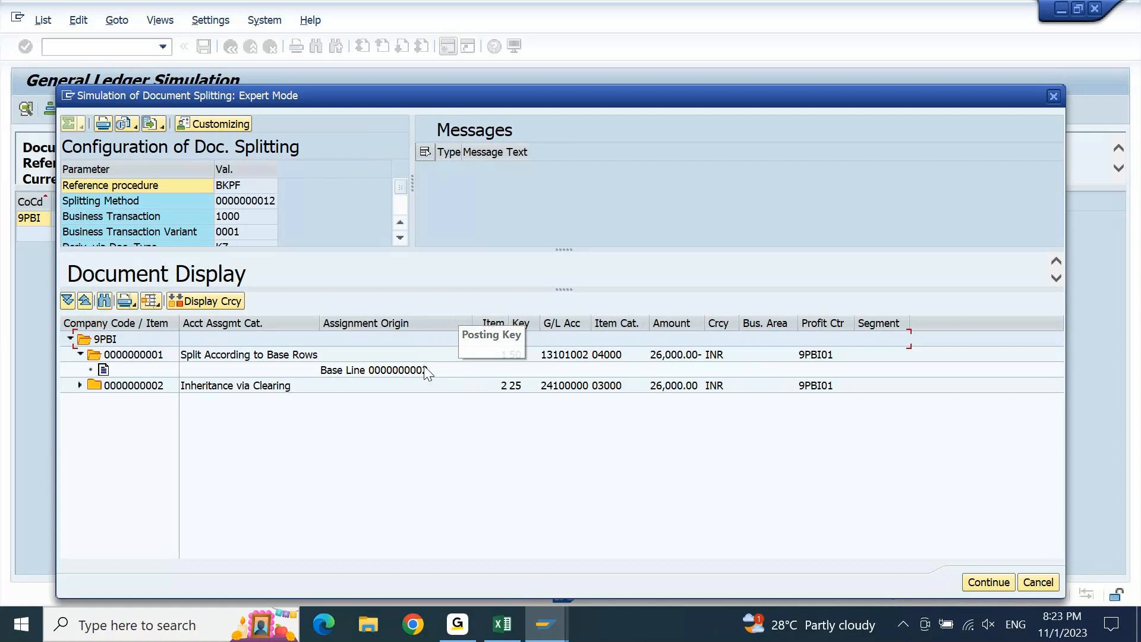
click(564, 355)
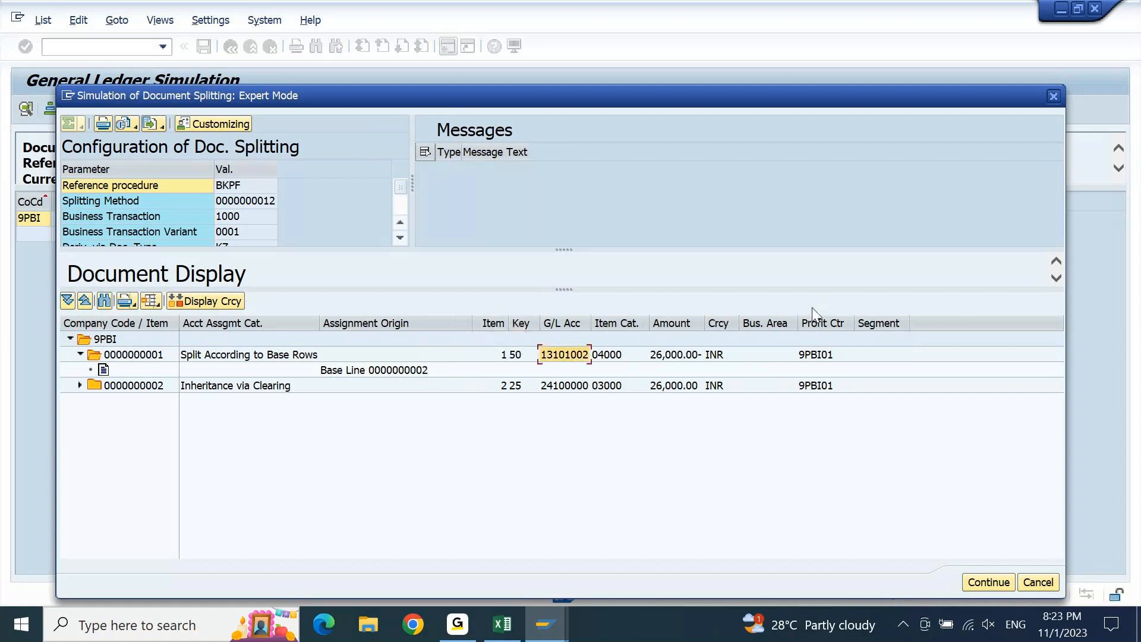
click(824, 357)
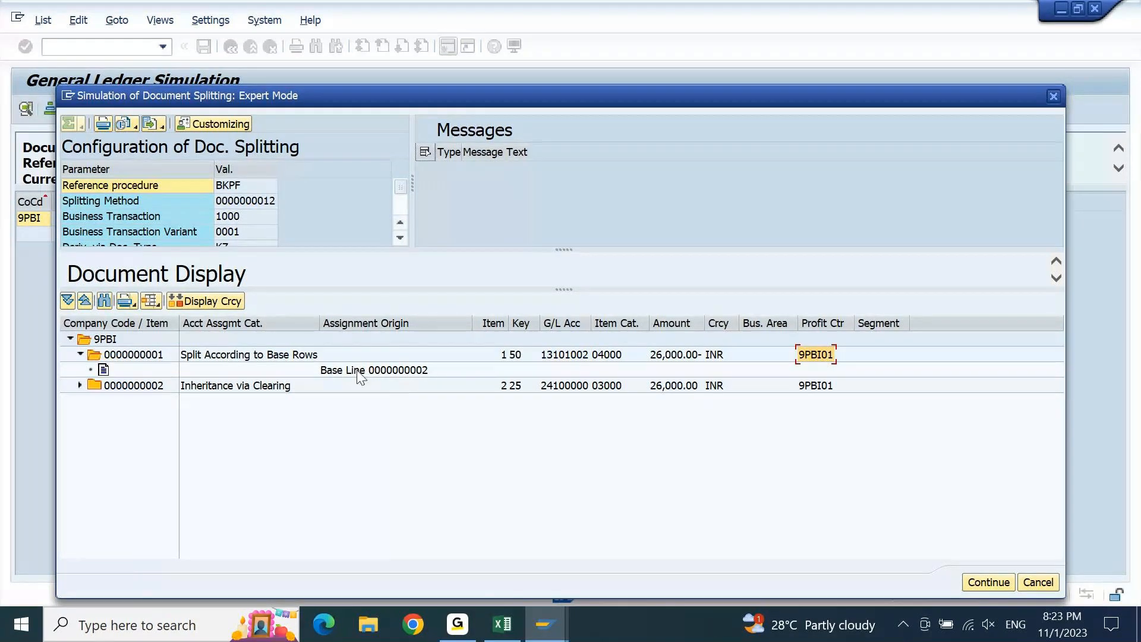
click(420, 375)
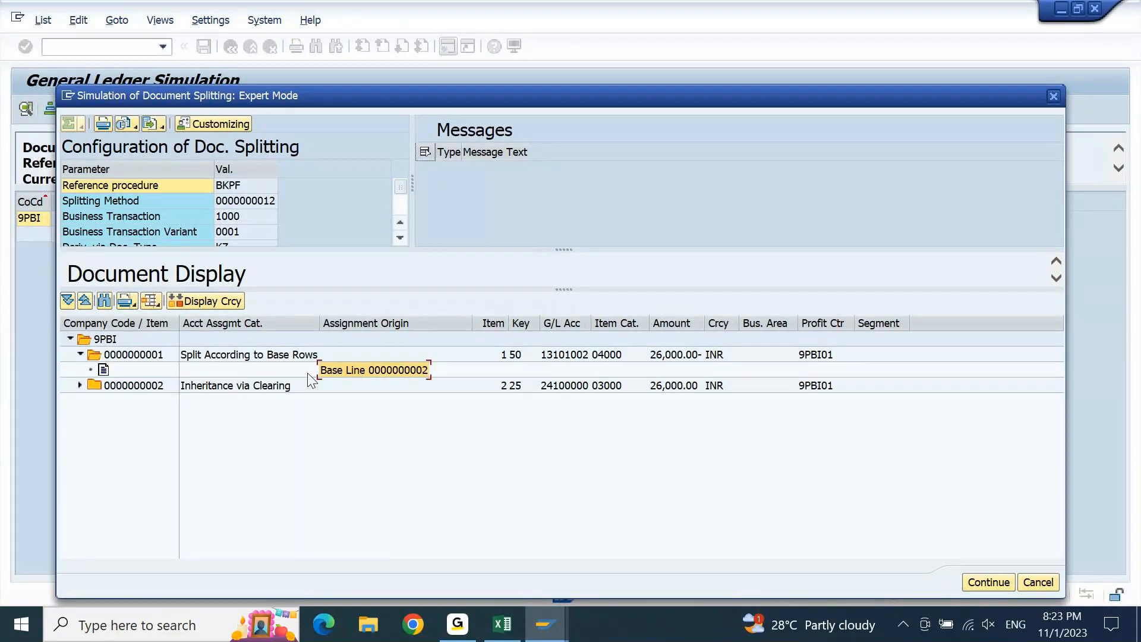
Expand the second split item and examine its Inheritance via Clearing category and assignment origin.
click(162, 389)
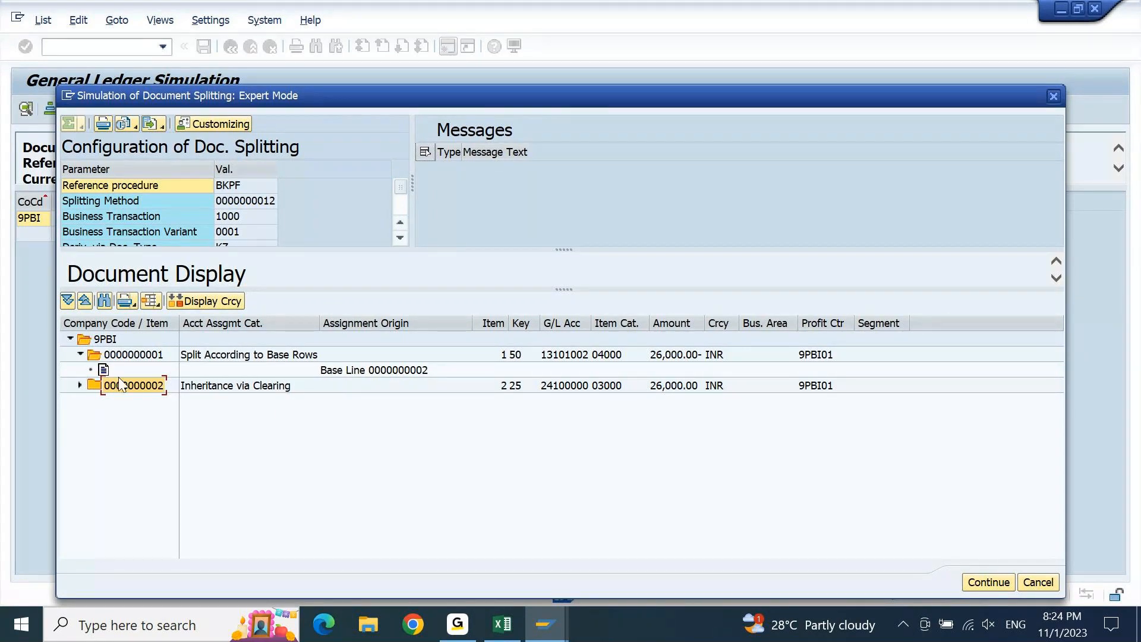
click(81, 386)
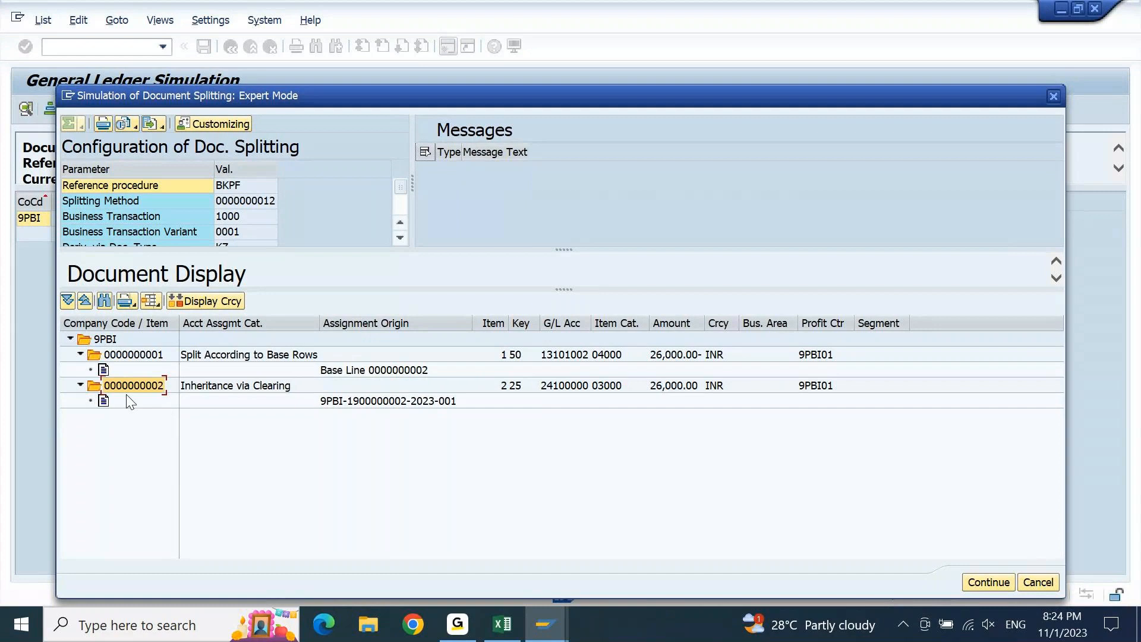
click(219, 389)
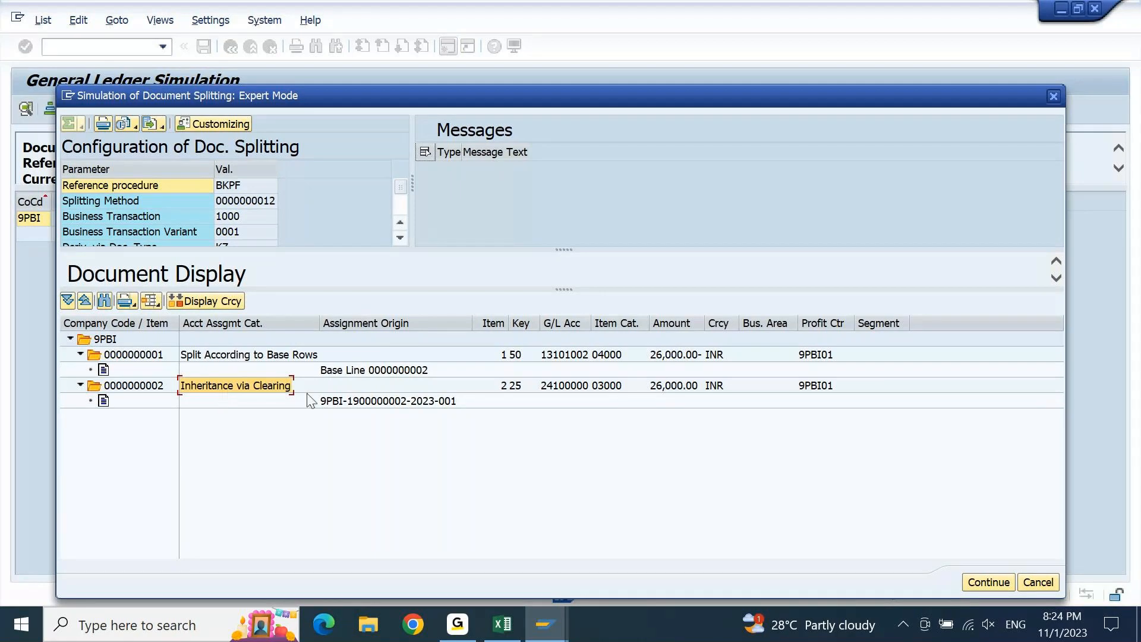
click(130, 387)
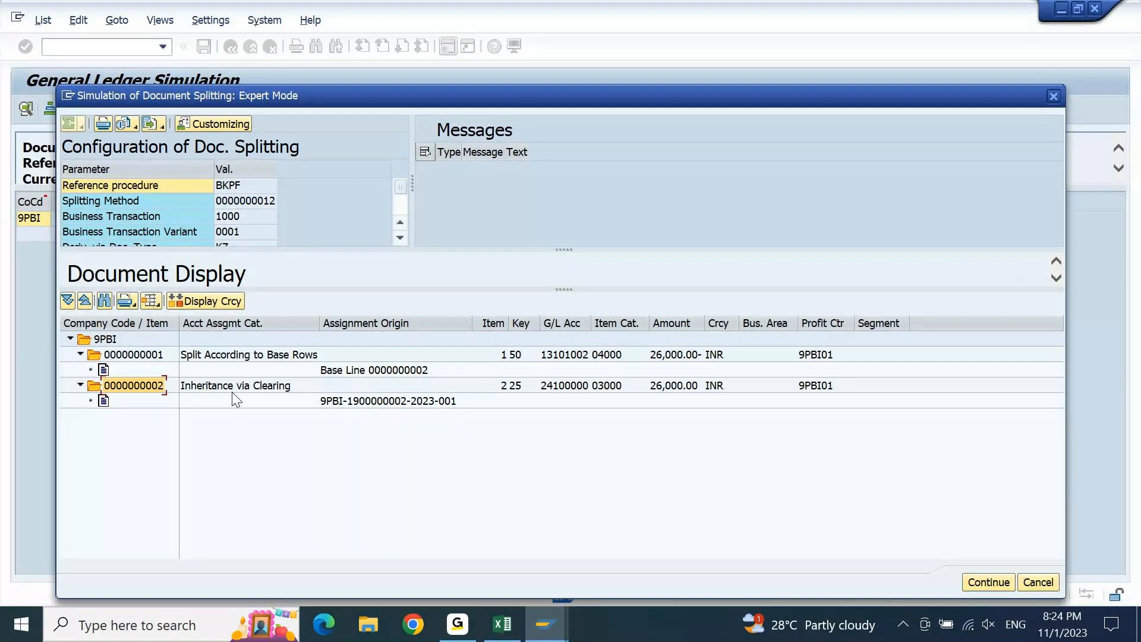
click(347, 405)
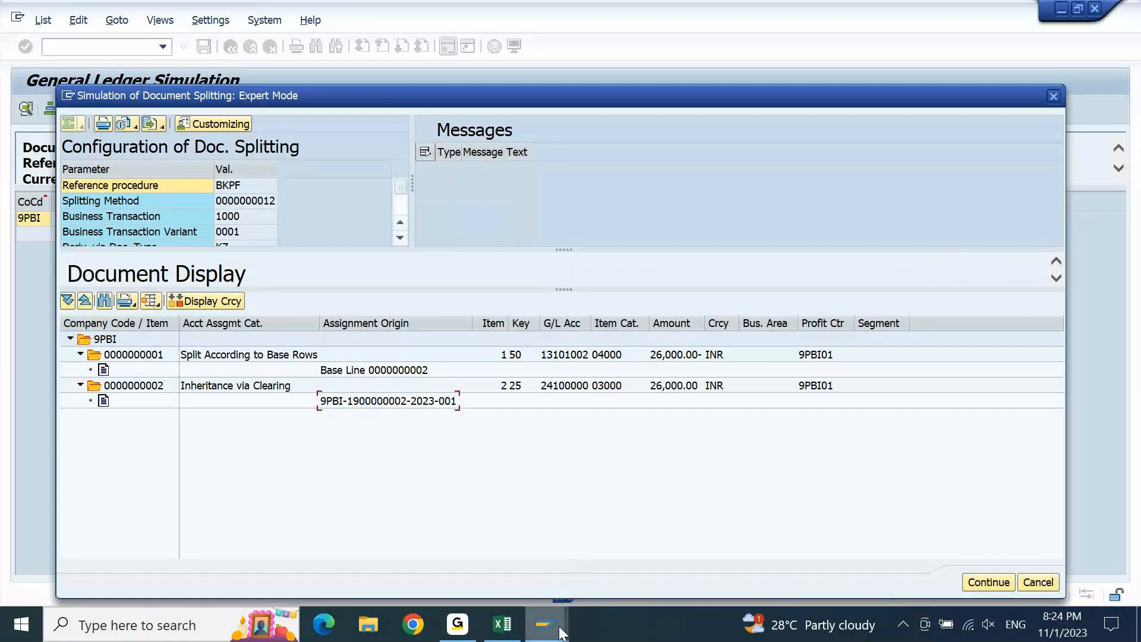
Switch to the vendor line item display, open the Dinesh Stores invoice to inspect its details, and return to the list.
click(543, 625)
click(855, 568)
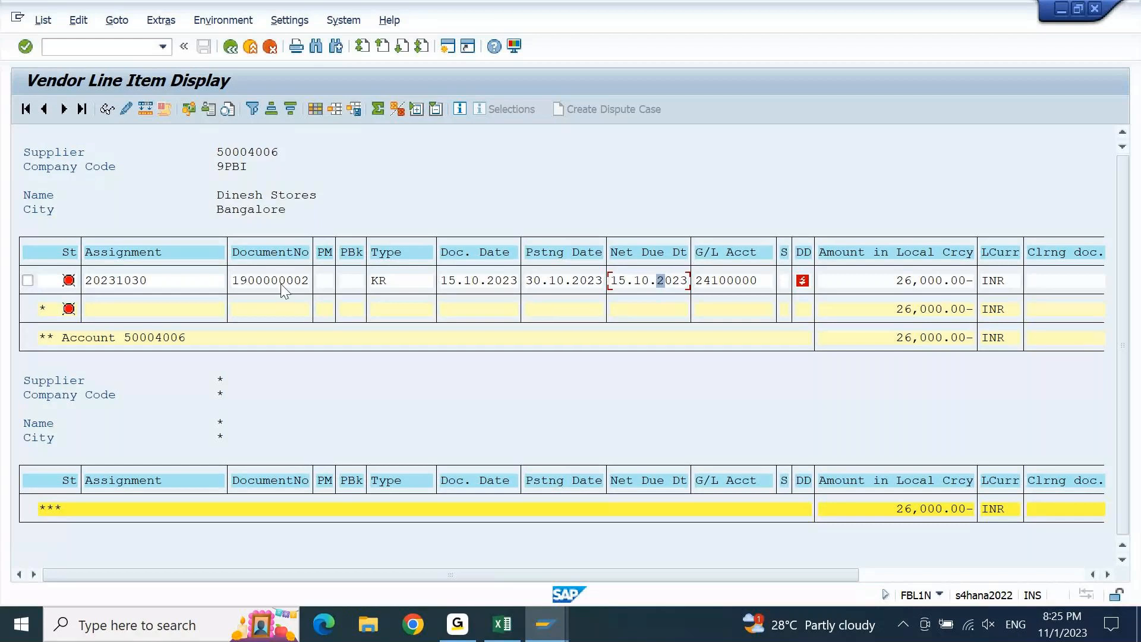
click(27, 281)
click(104, 117)
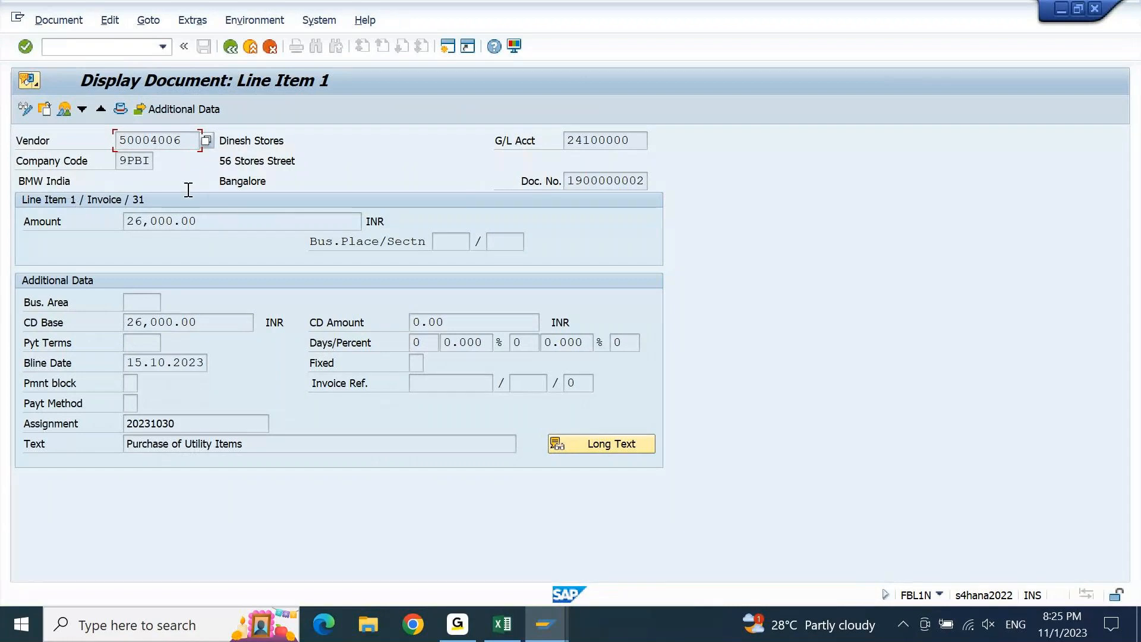
key(Tab)
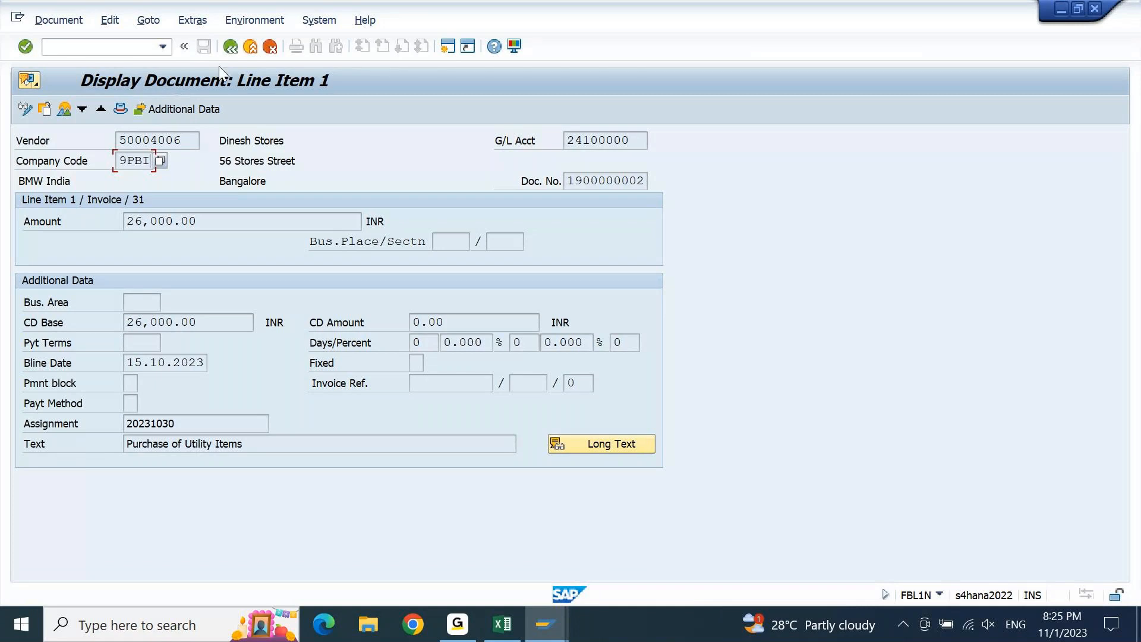
click(230, 46)
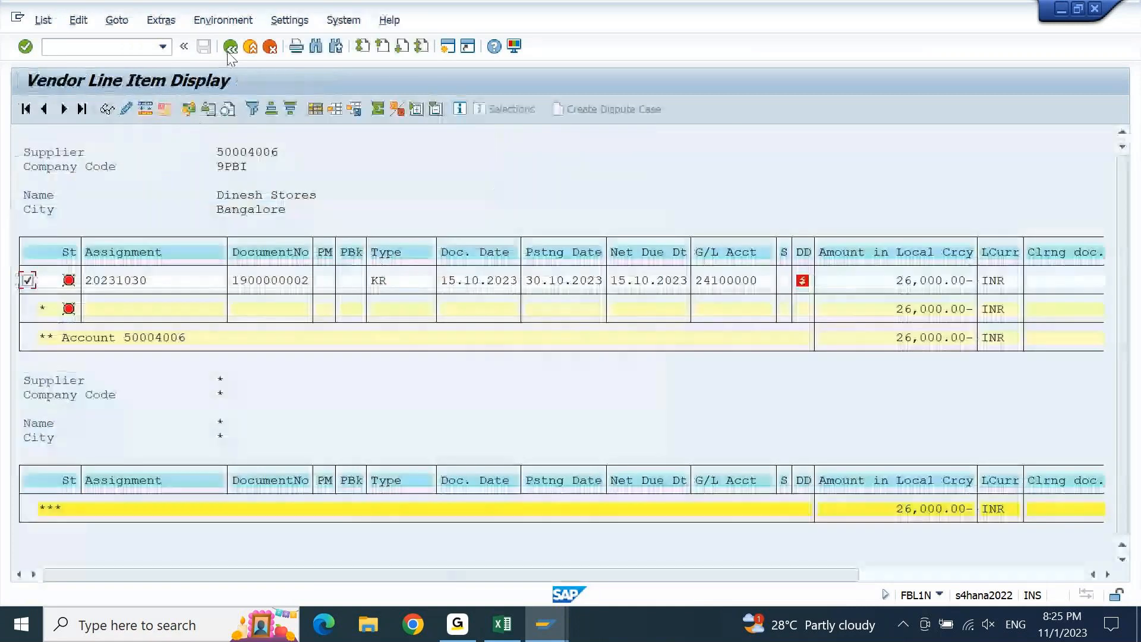
Return to the document splitting simulation and close Expert Mode to get back to the general ledger simulation.
click(547, 624)
click(778, 551)
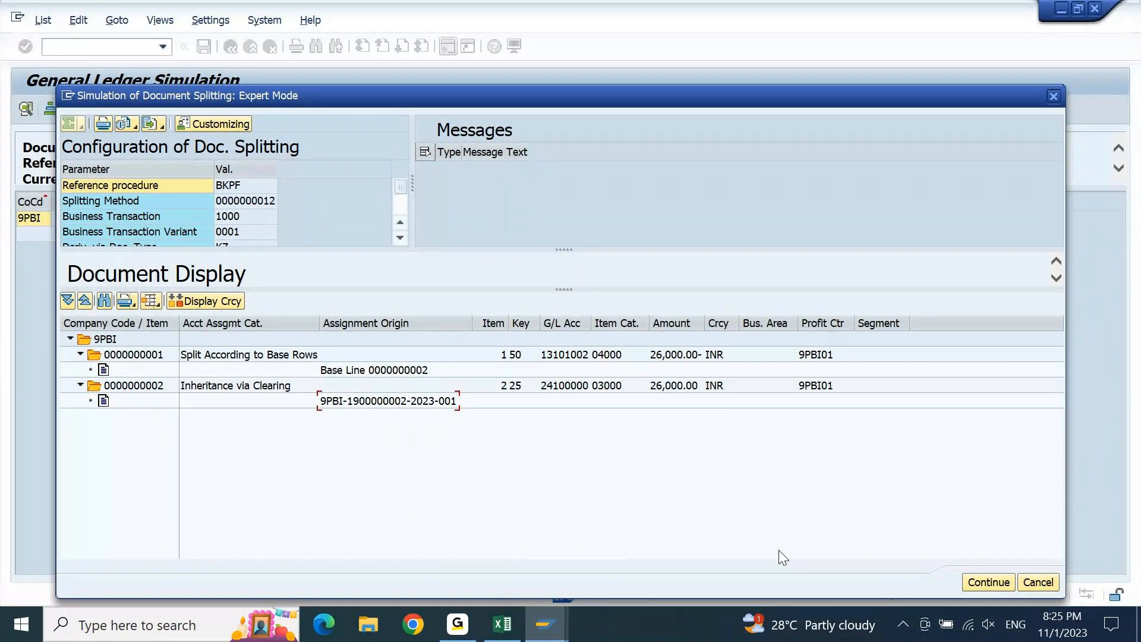
click(997, 583)
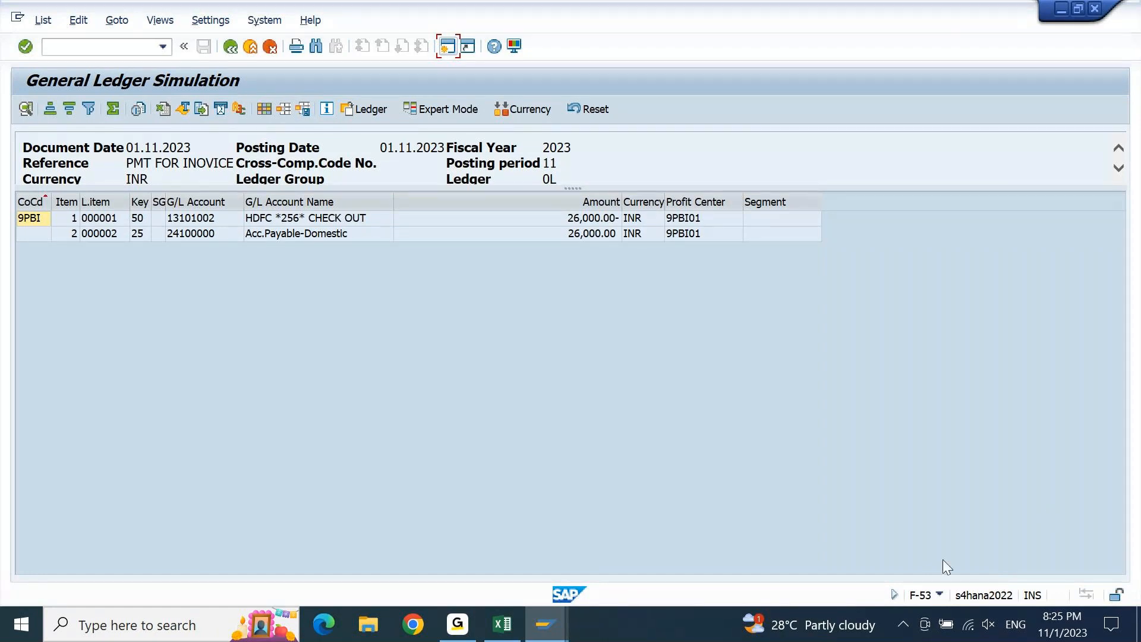
Sort the available layout columns alphabetically, look through them for currency amount fields, and close the layout settings without changes.
click(730, 428)
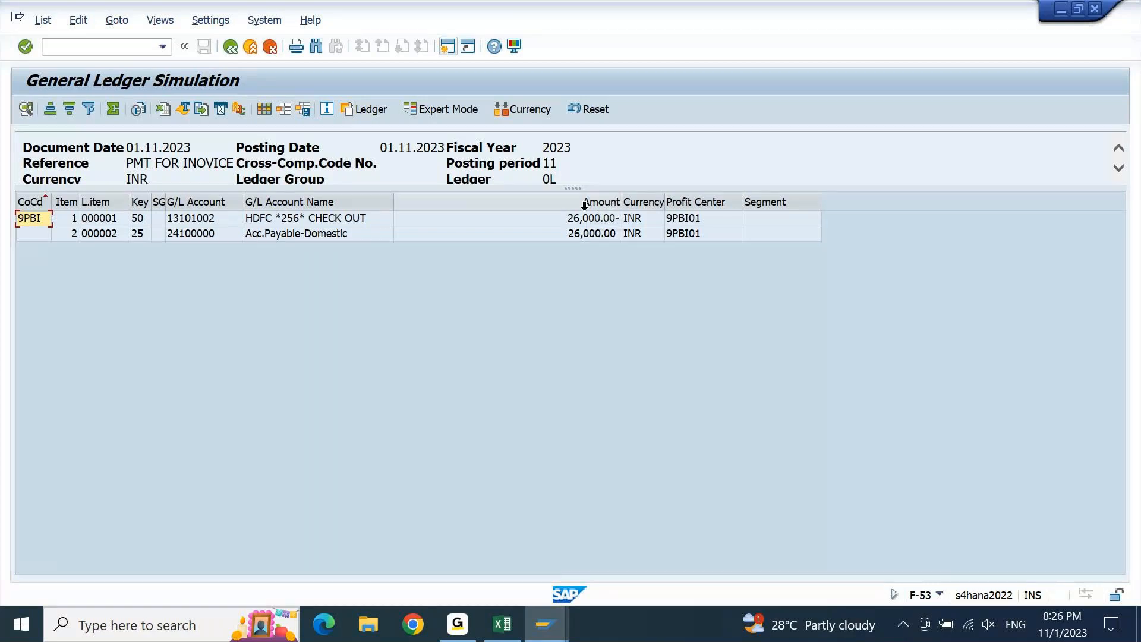
click(584, 203)
click(587, 213)
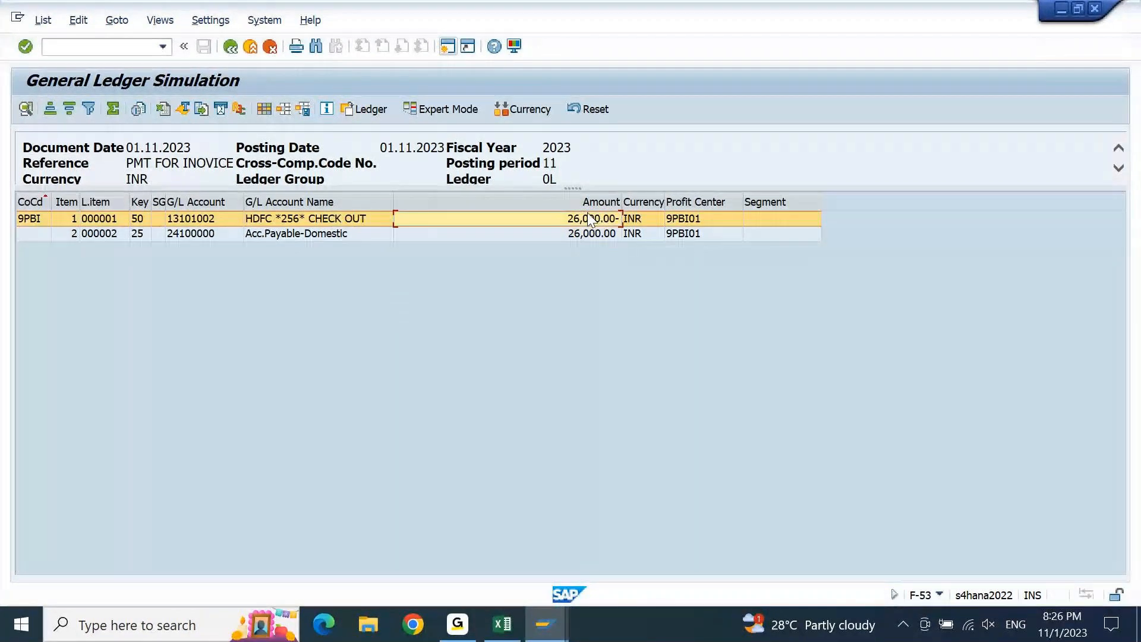
click(264, 109)
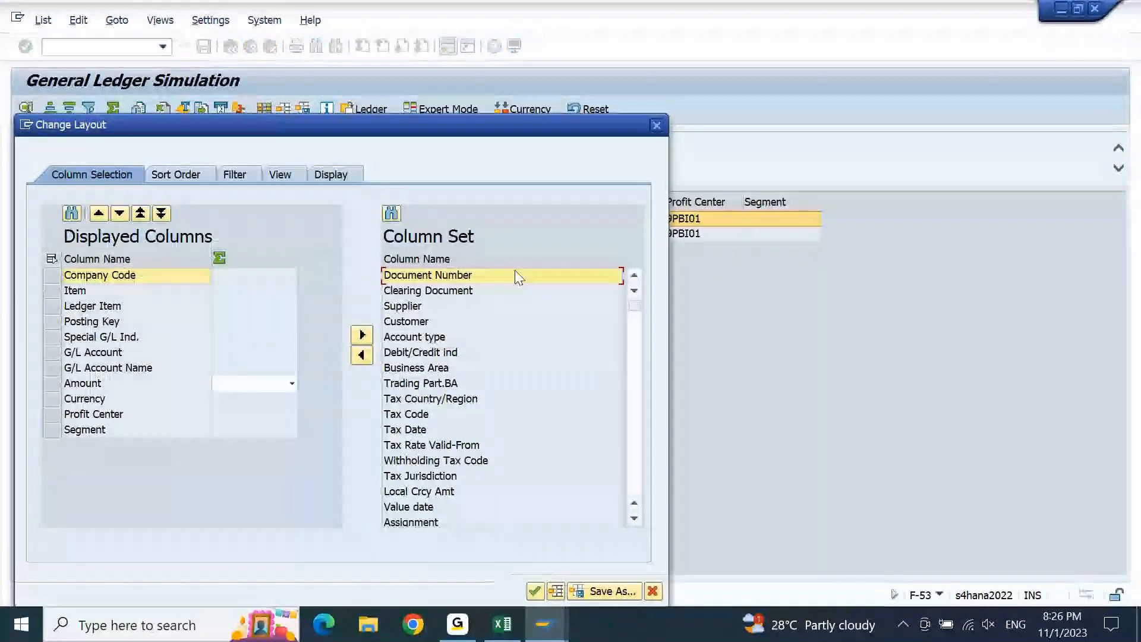
double_click(497, 261)
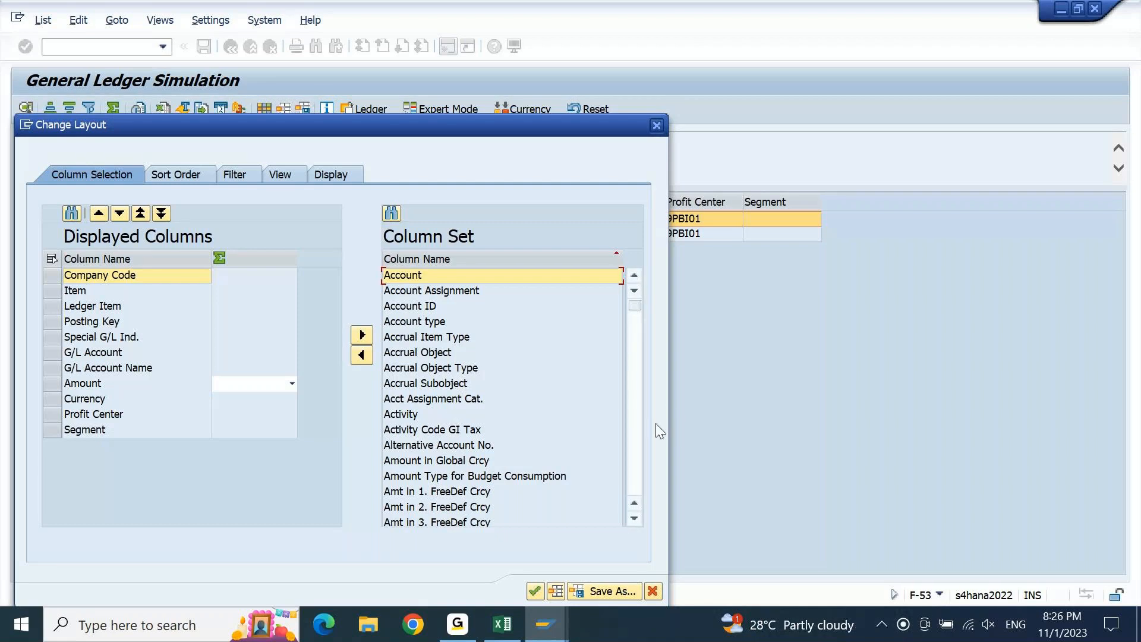
click(636, 416)
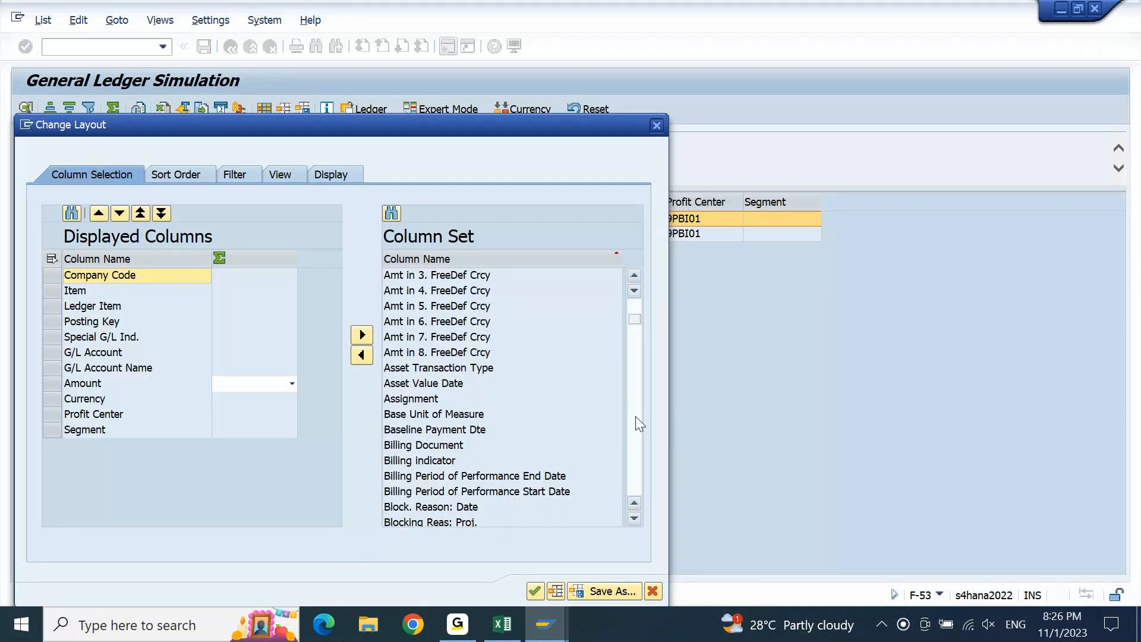
click(634, 275)
click(635, 275)
click(634, 275)
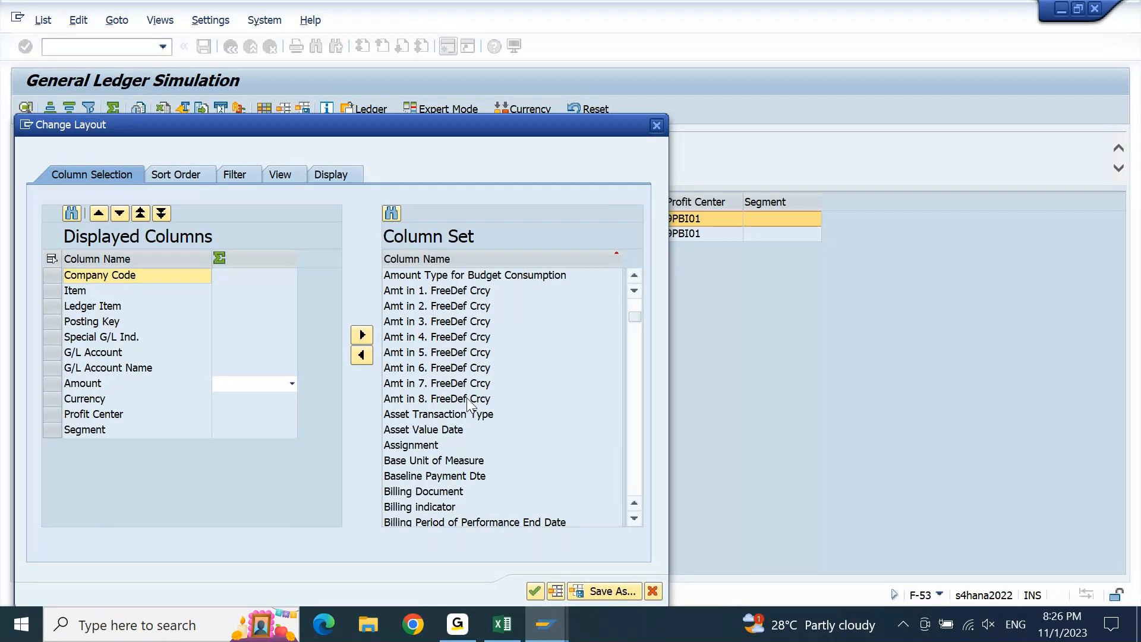
click(634, 275)
click(634, 275)
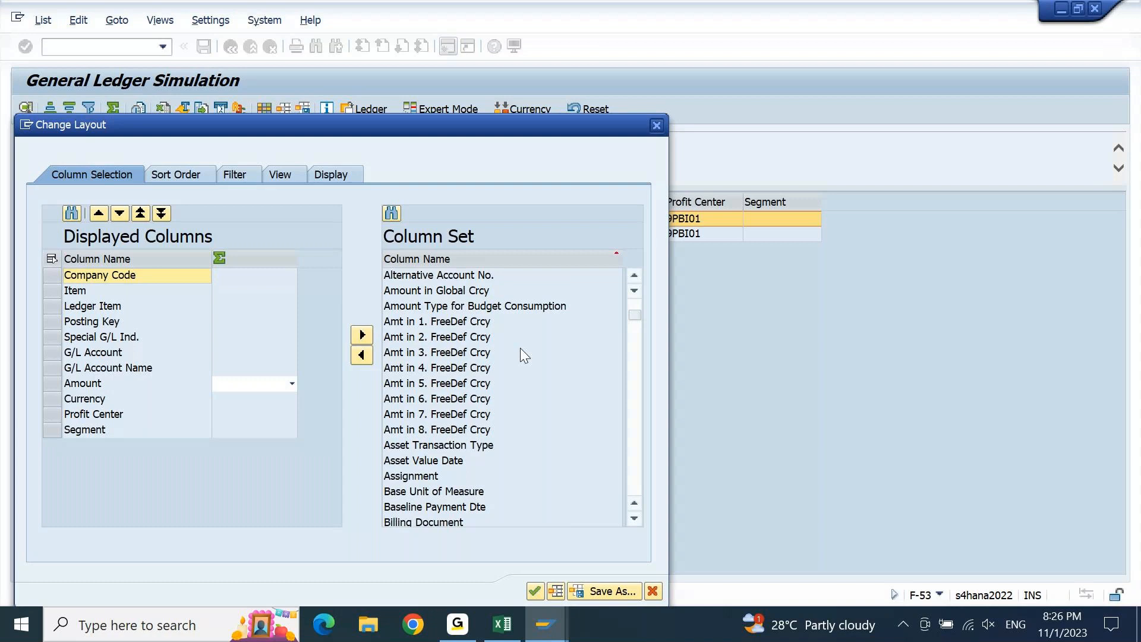
click(452, 321)
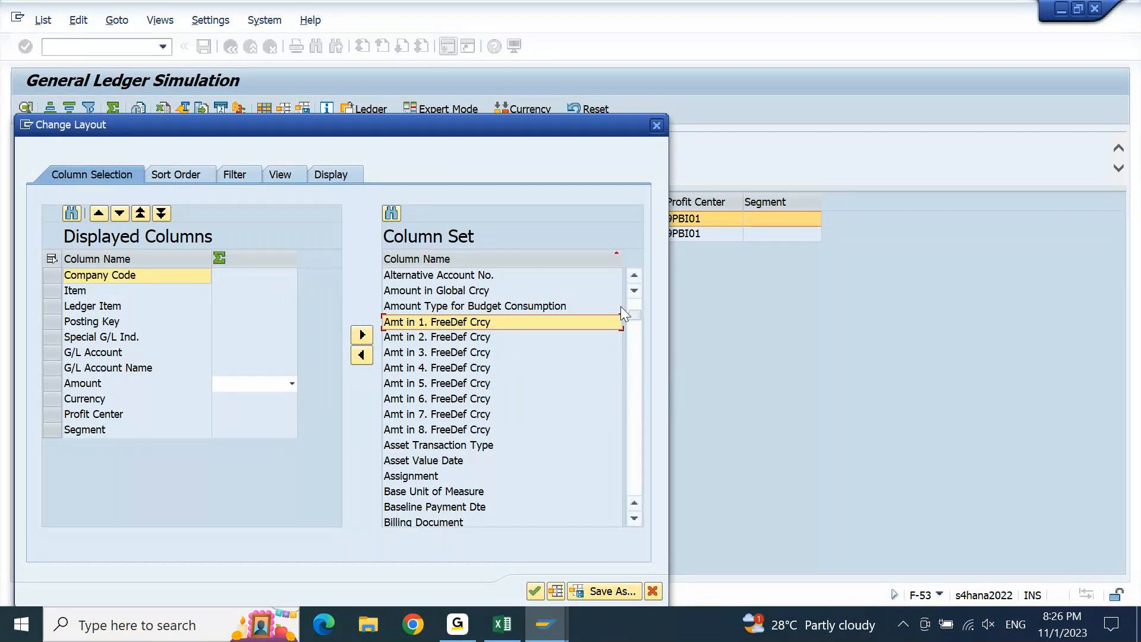
click(634, 275)
click(634, 276)
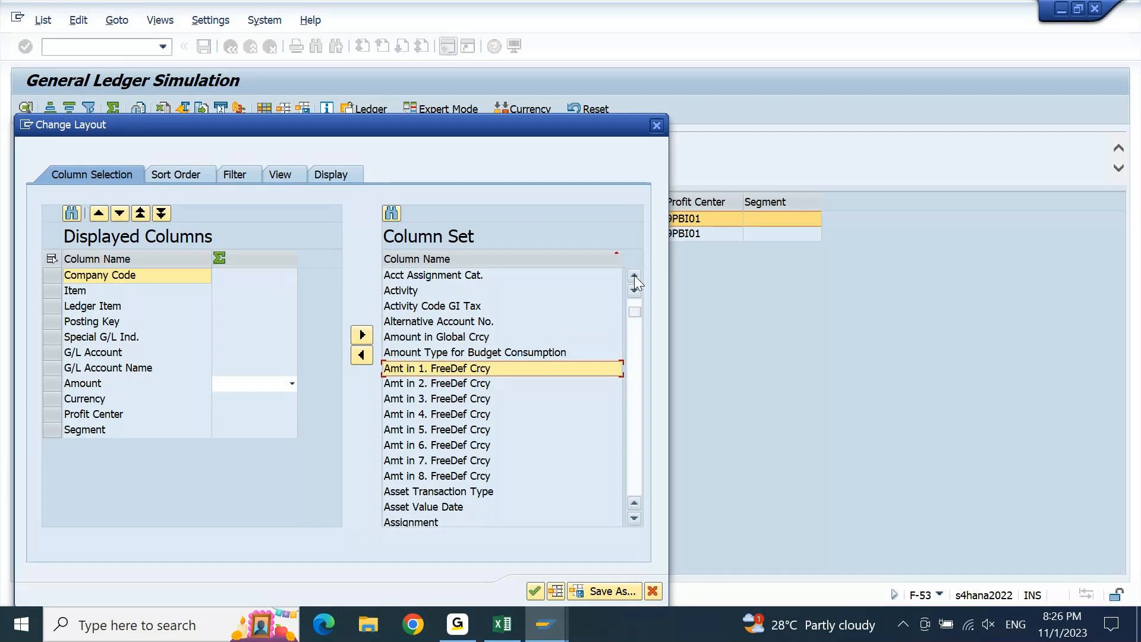
click(633, 276)
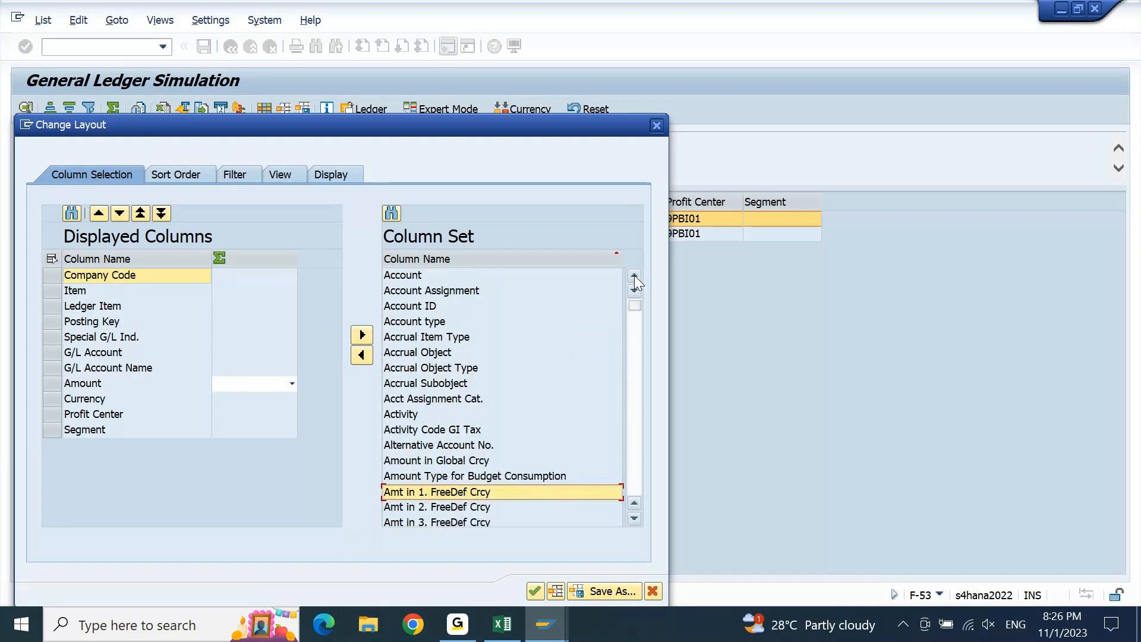
click(634, 446)
click(635, 446)
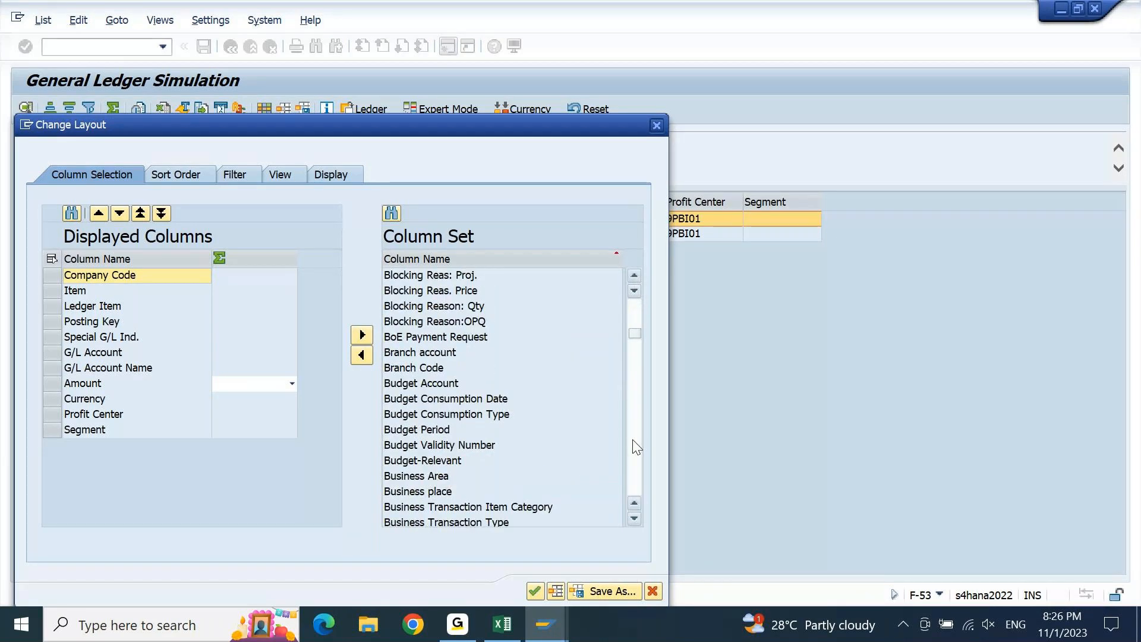
click(657, 125)
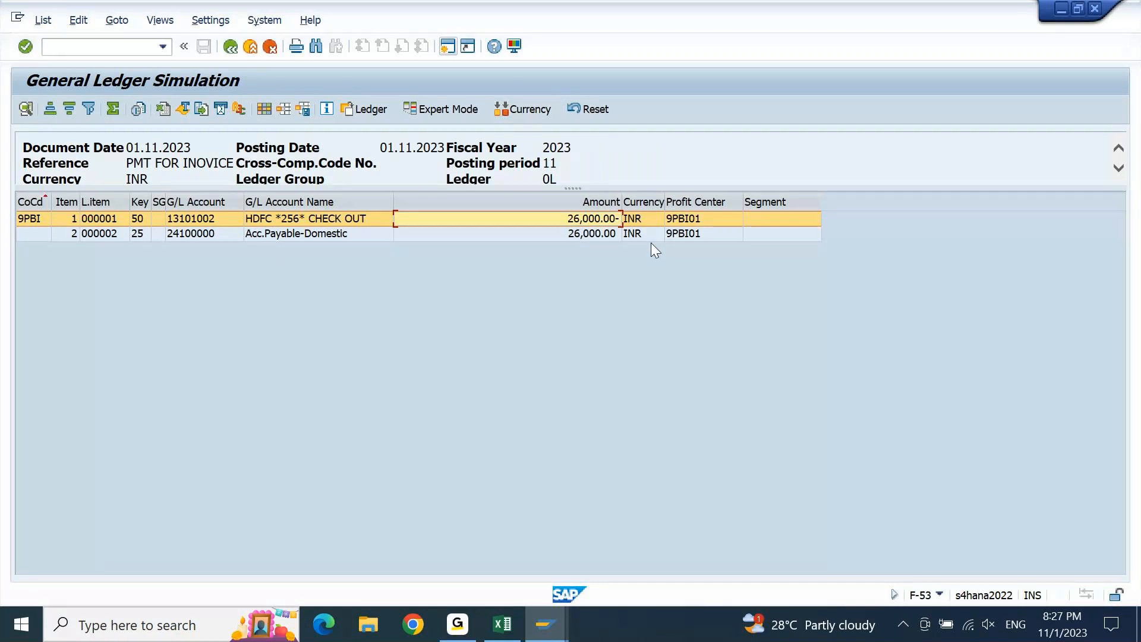
Display the general ledger simulation amounts in the group currency, USD.
click(529, 110)
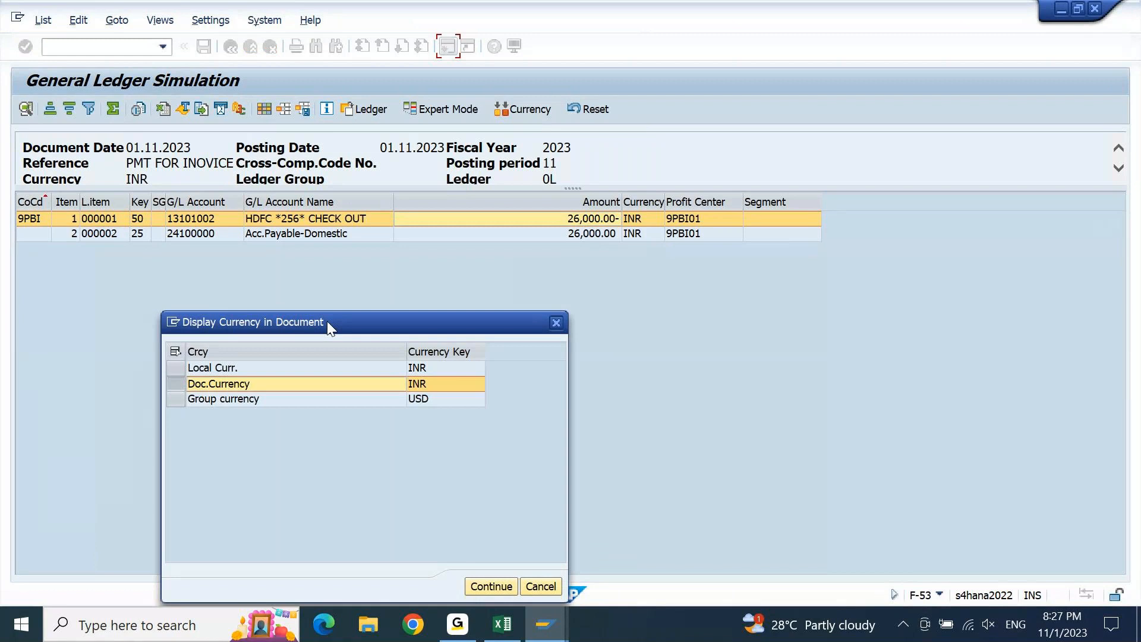
click(249, 397)
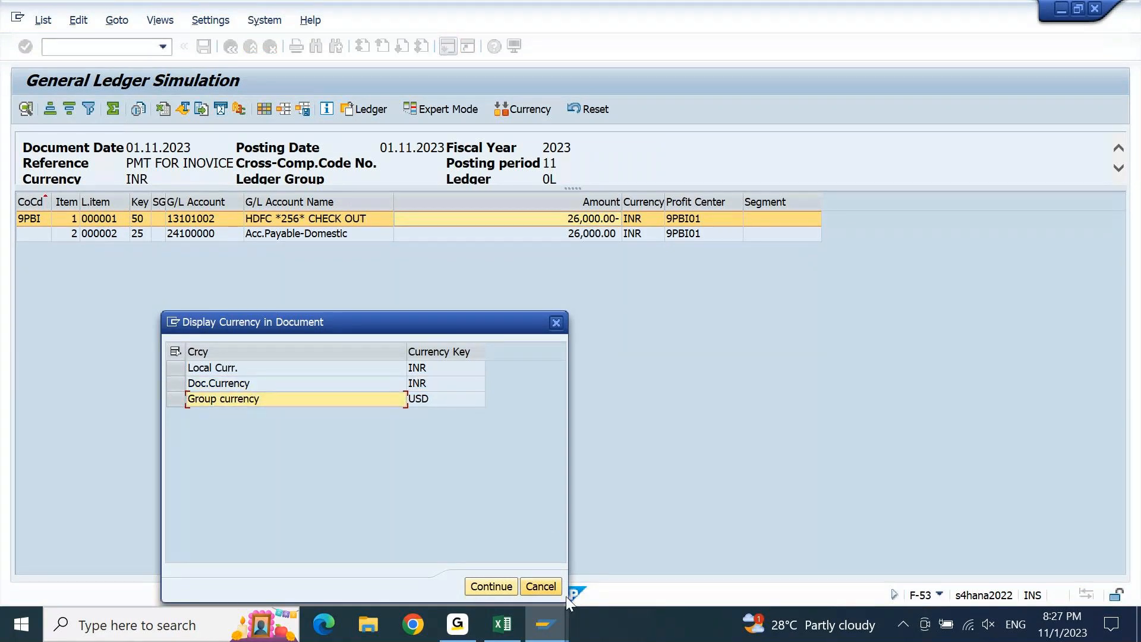
click(494, 589)
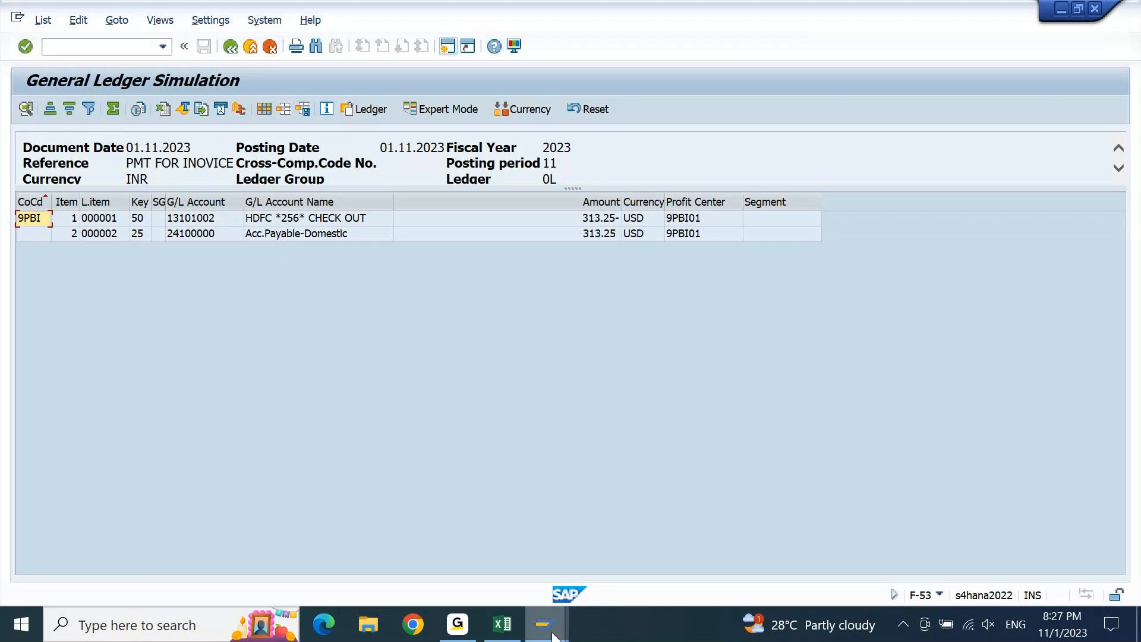
Switch to the vendor line item display and insert Amount in Doc. Curr. and Document Currency before Amount in Local Currency in its layout.
mouse_move(552, 635)
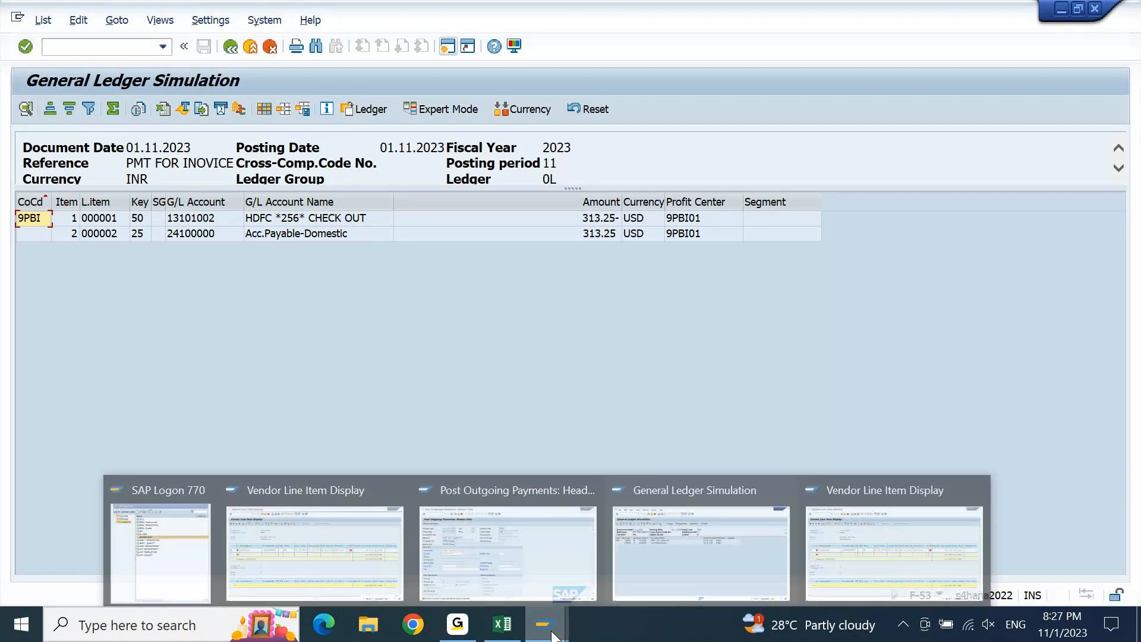
click(879, 564)
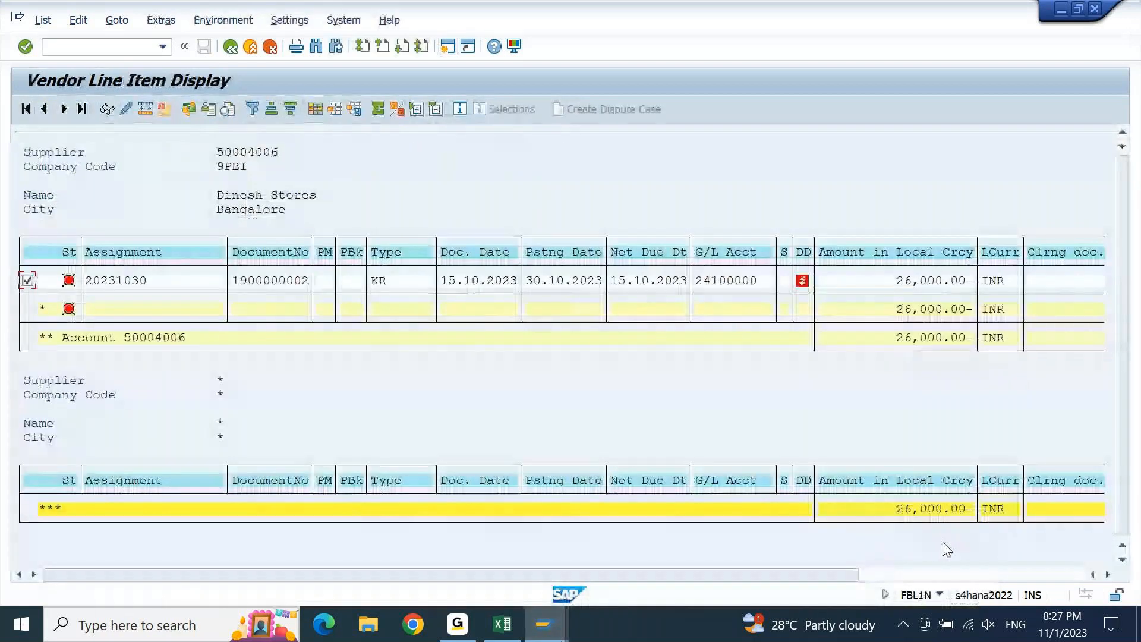
drag(827, 574, 963, 576)
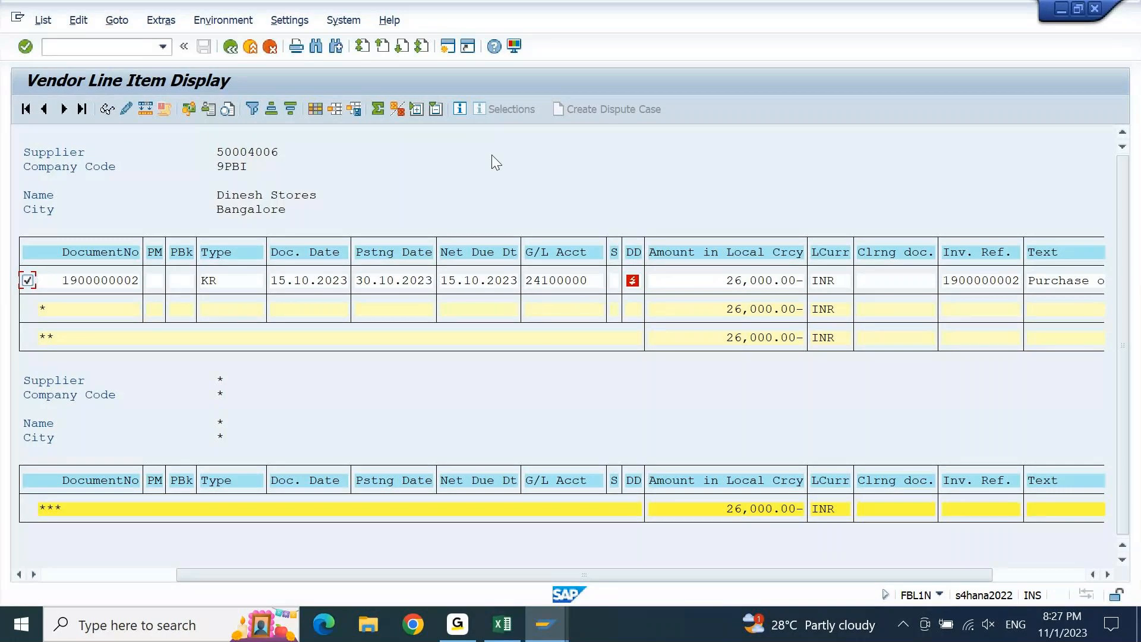
click(316, 109)
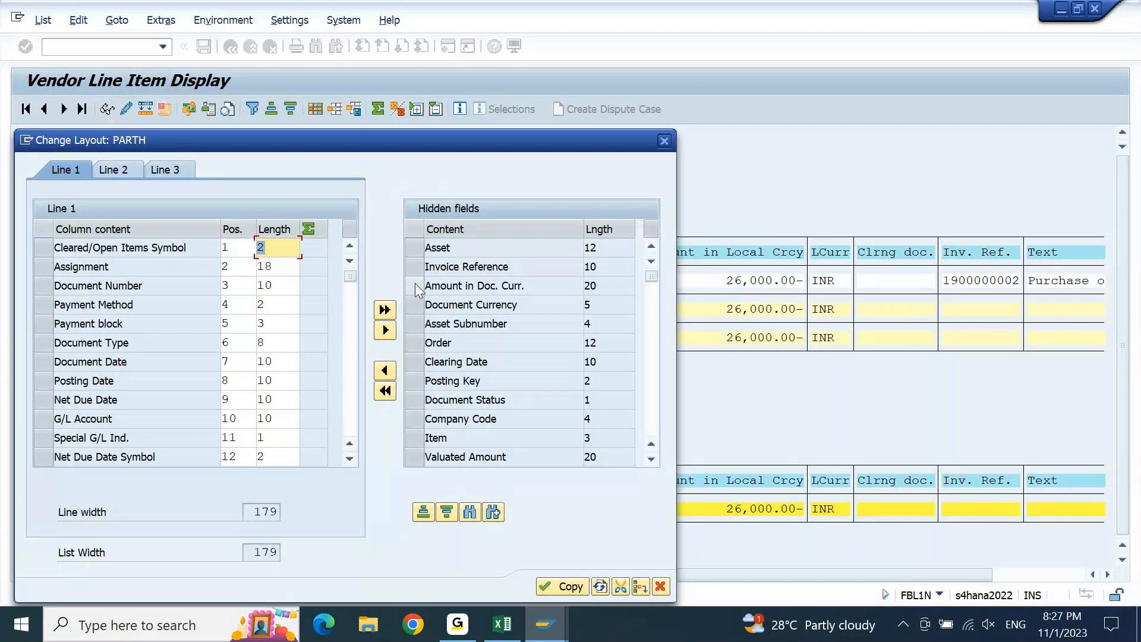
drag(415, 283, 416, 302)
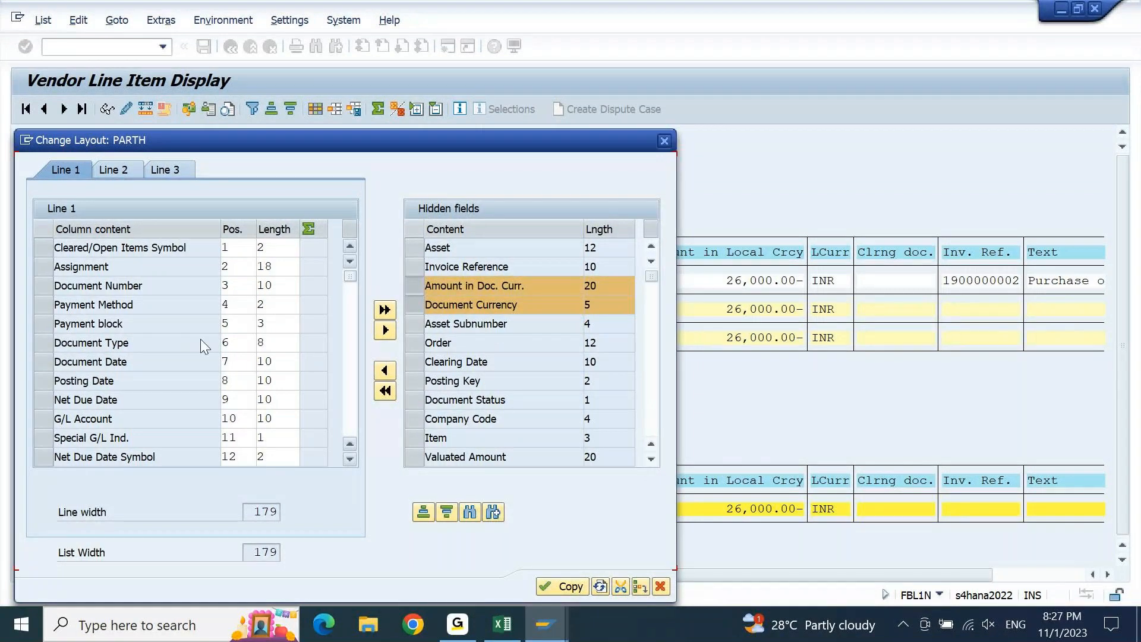
scroll(201, 338, down, 4)
click(44, 247)
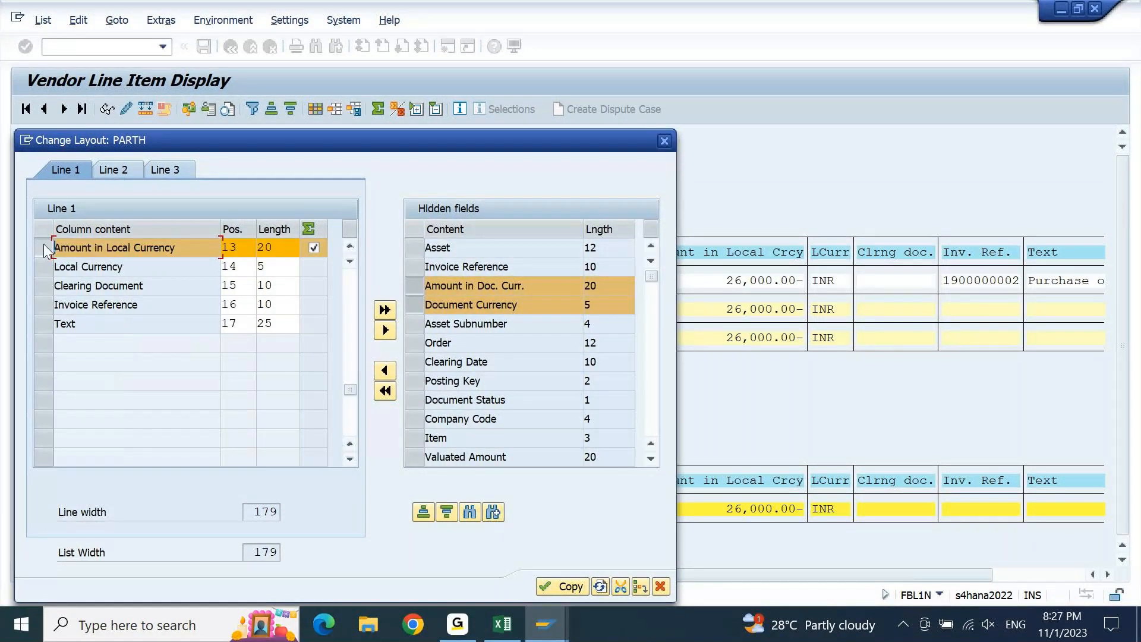
click(385, 371)
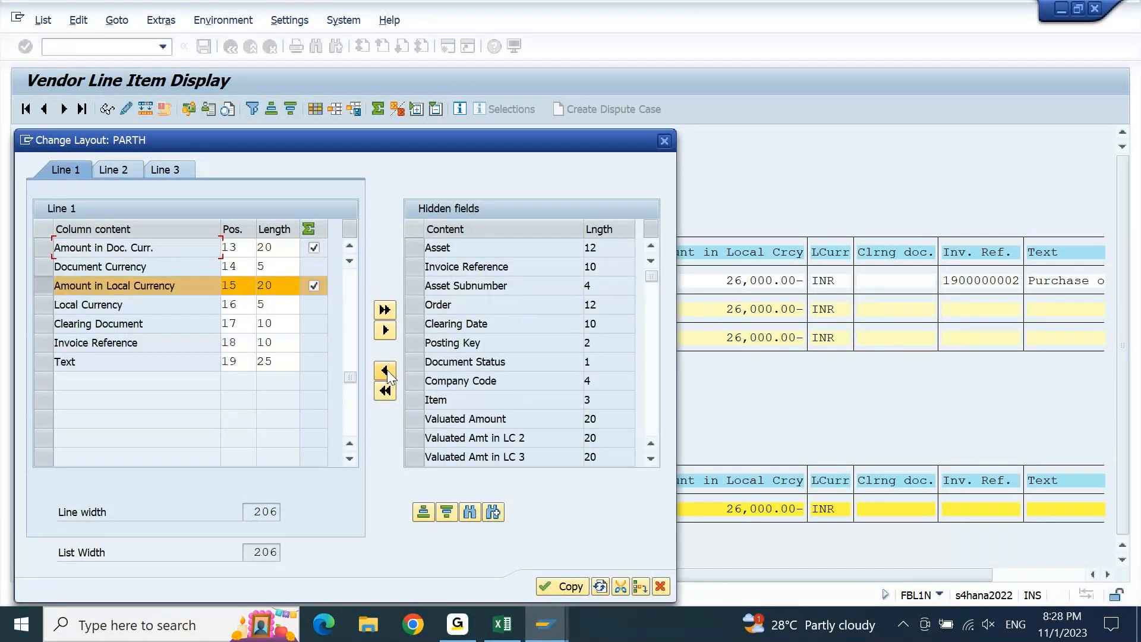
Insert Amount in Loc.Crcy 2 and Local currency 2 before Clearing Document and apply the changed layout to the list.
ctrl+click(50, 321)
ctrl+click(44, 286)
click(652, 340)
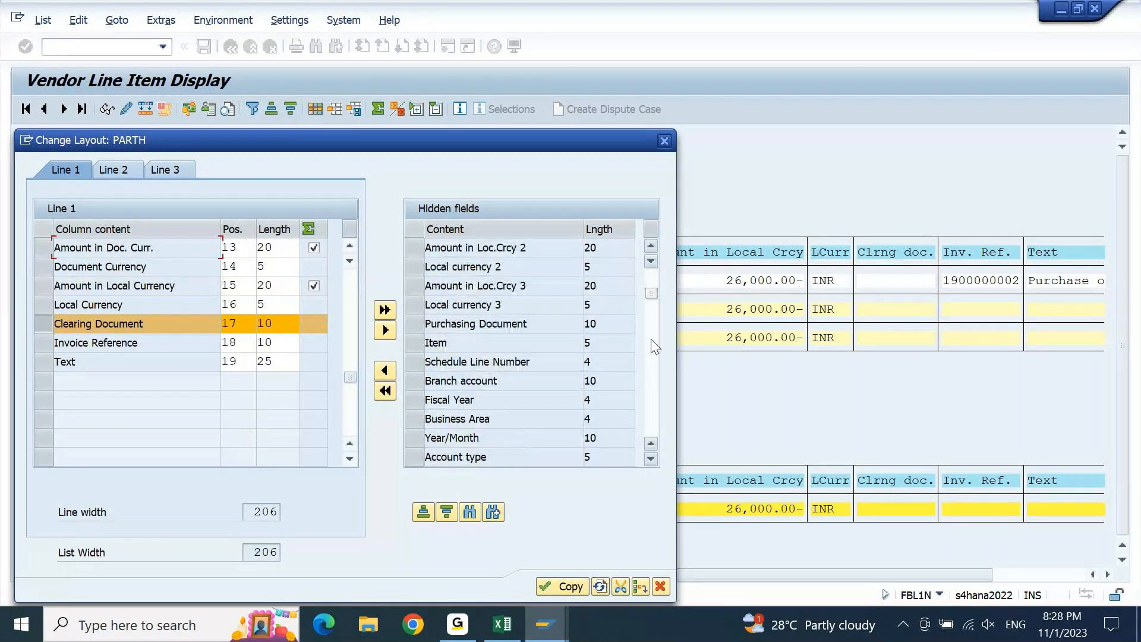
click(416, 247)
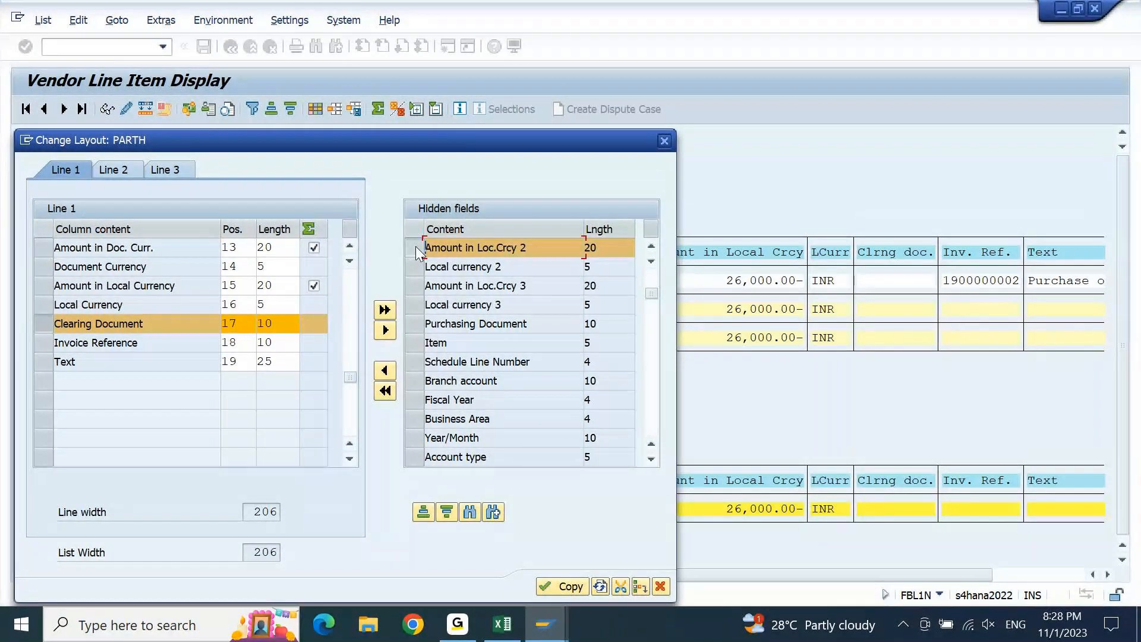
click(417, 266)
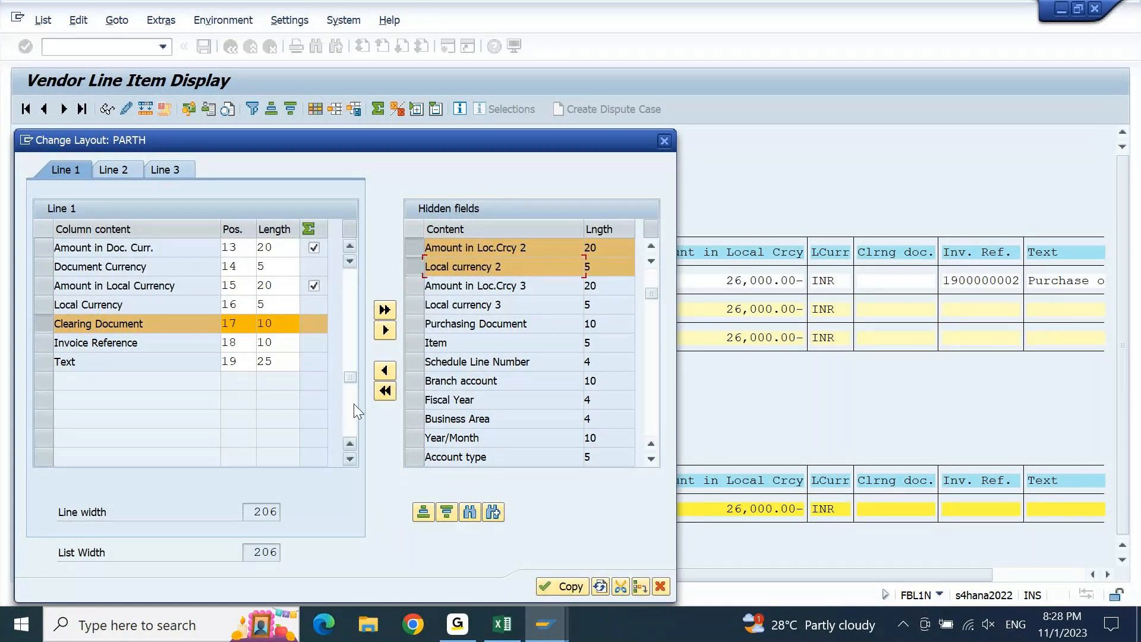
click(385, 372)
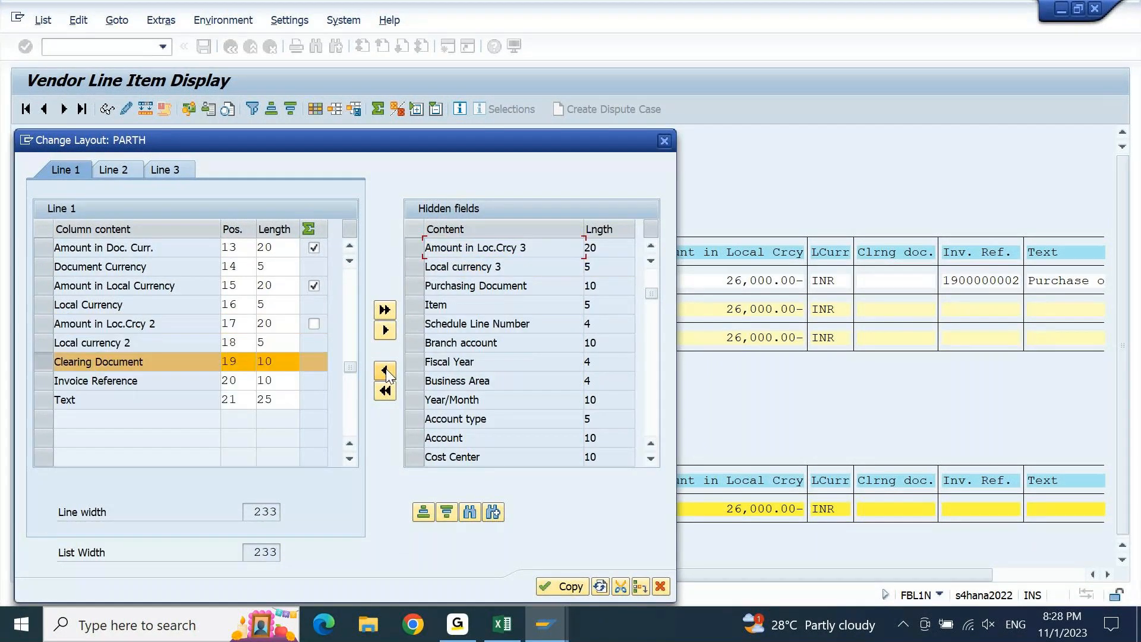
click(572, 587)
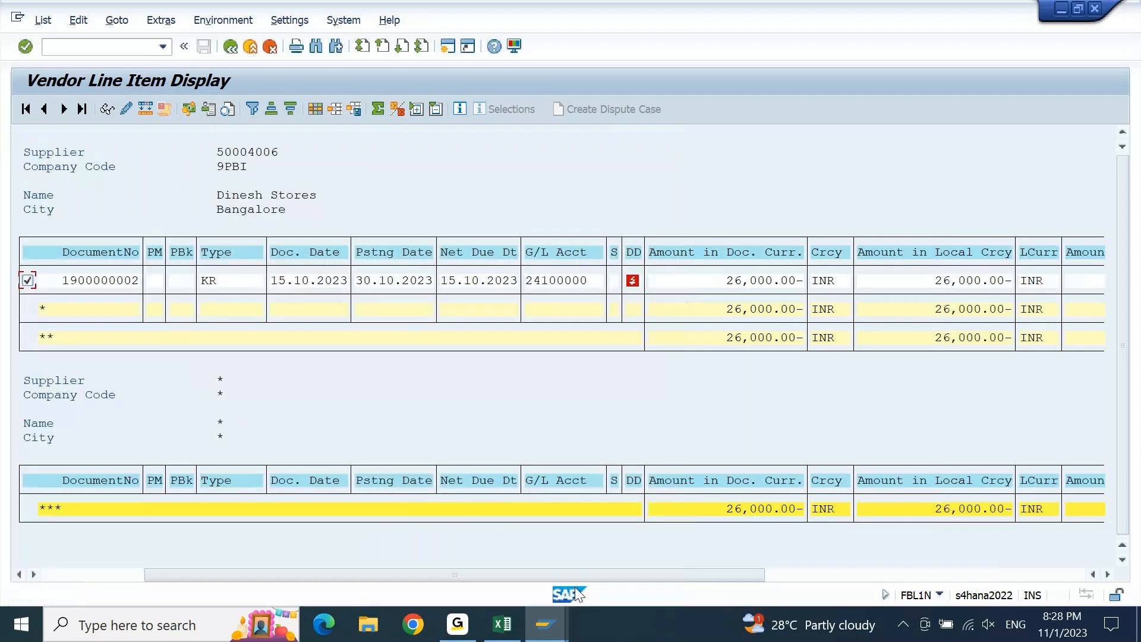
Save the layout as user-specific, using a first name as both layout name and description, and overwrite the existing layout.
click(355, 109)
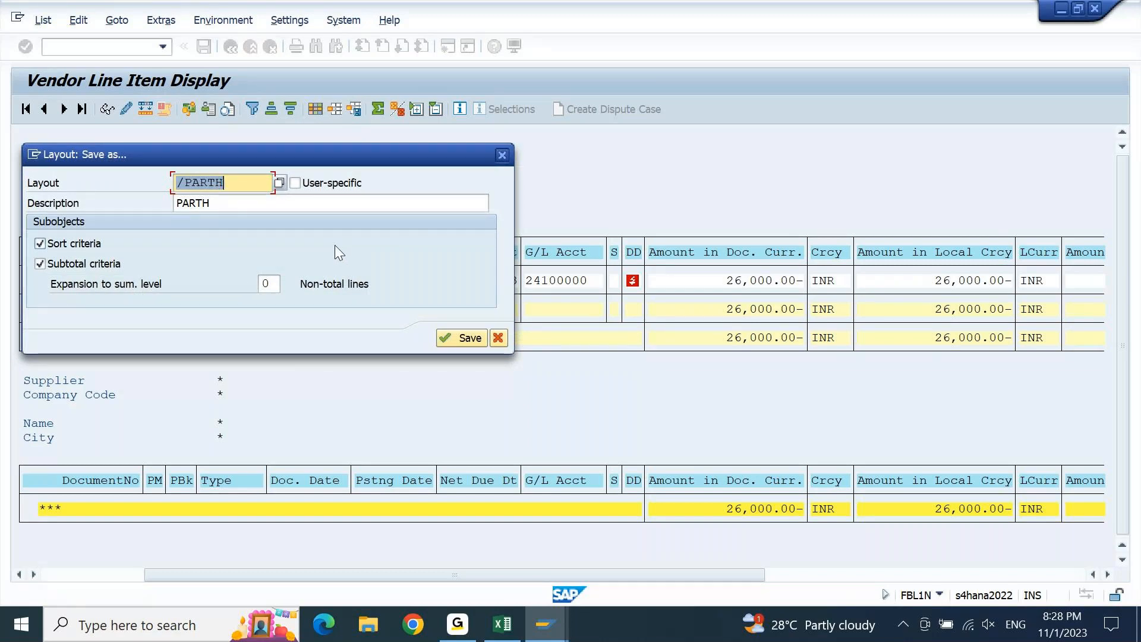
key(BackSpace)
key(Down)
key(Return)
key(space)
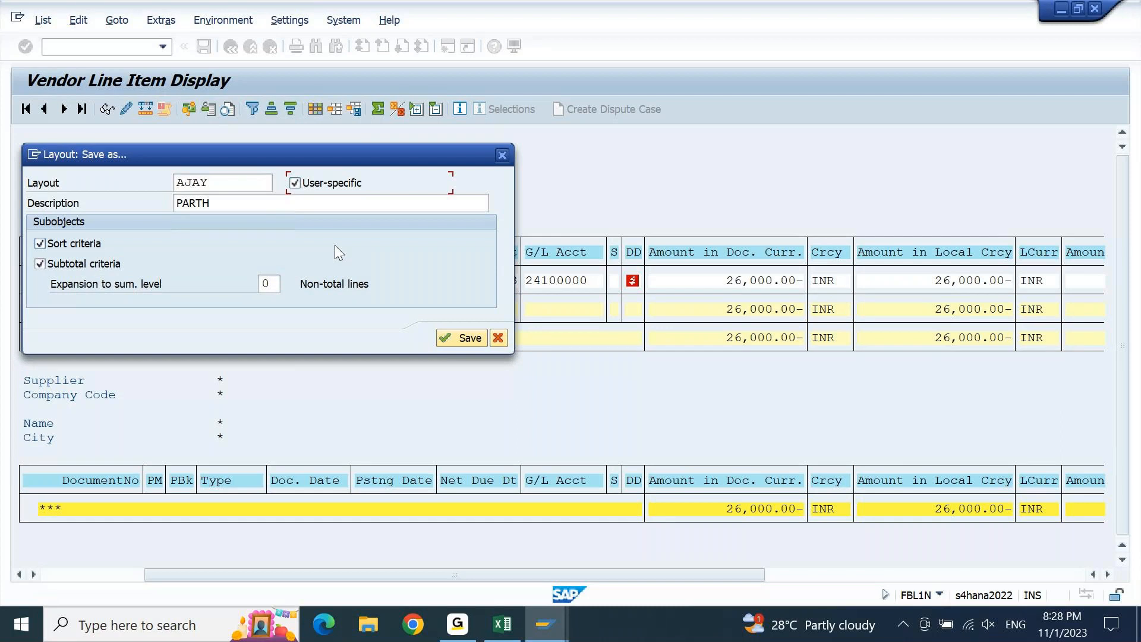
key(Tab)
text(AJAY)
key(Tab)
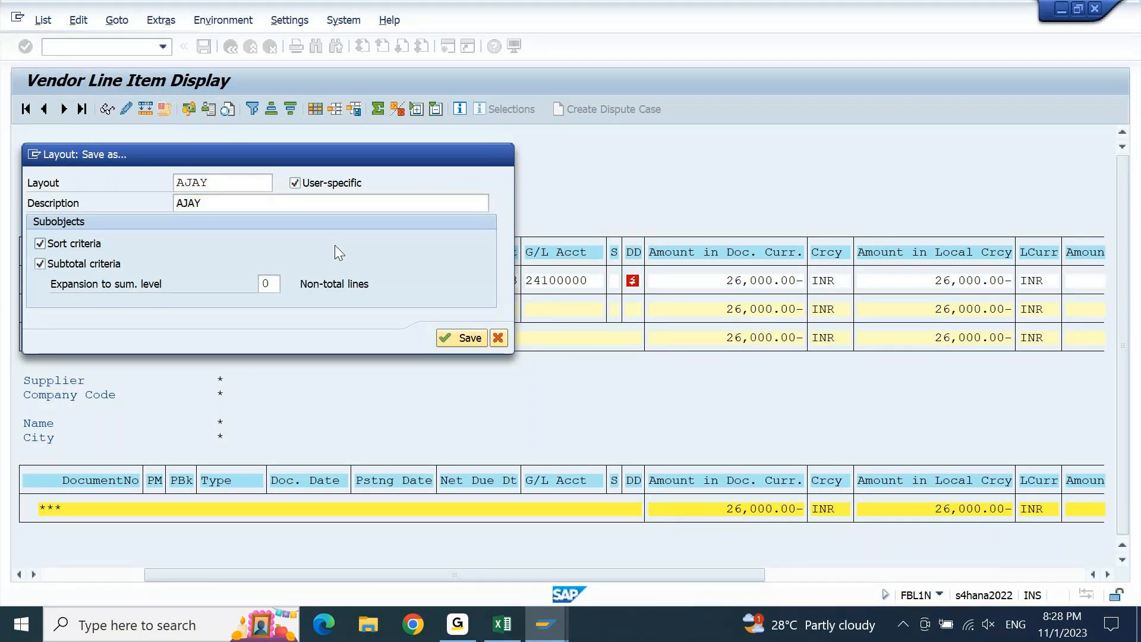
key(Return)
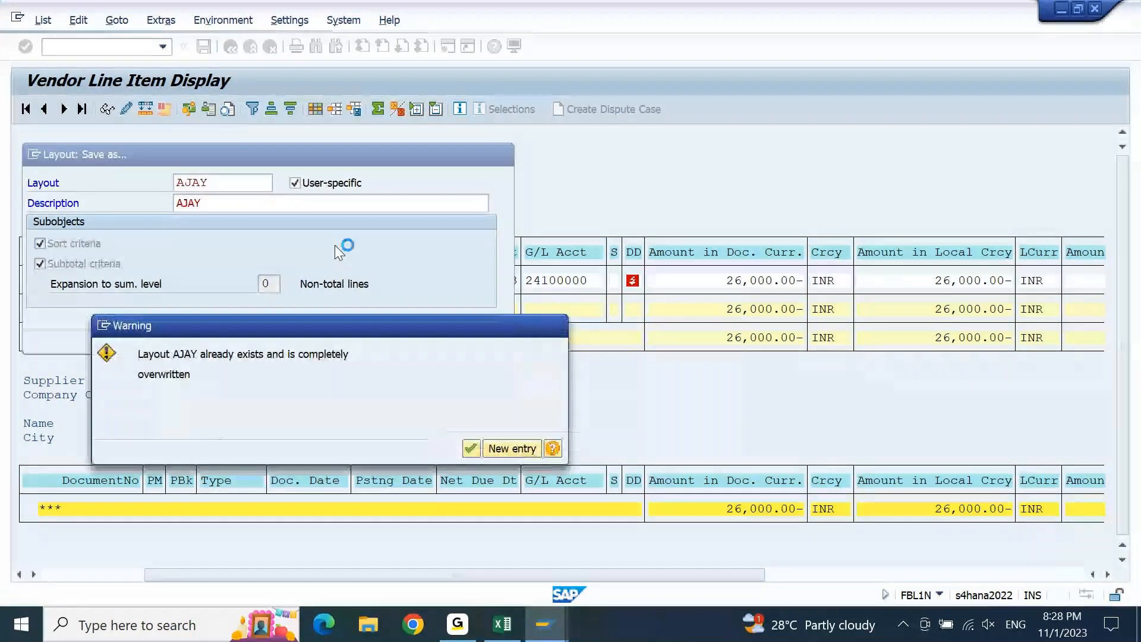
key(Return)
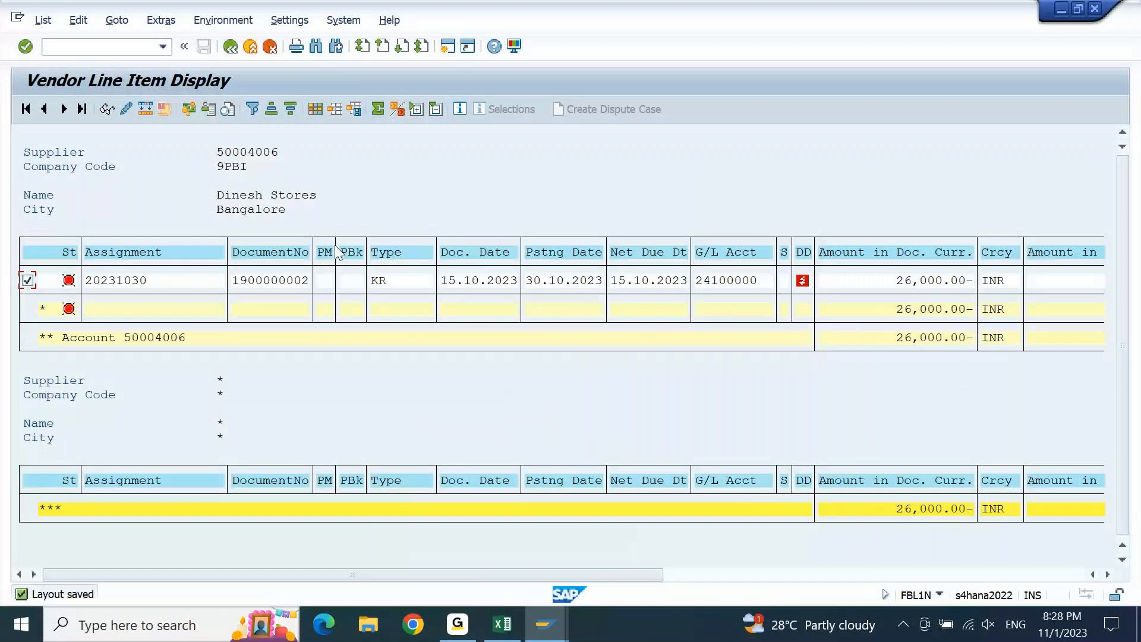
Total the Amount in Loc.Crcy 2 column in the vendor line item list.
drag(449, 578, 758, 583)
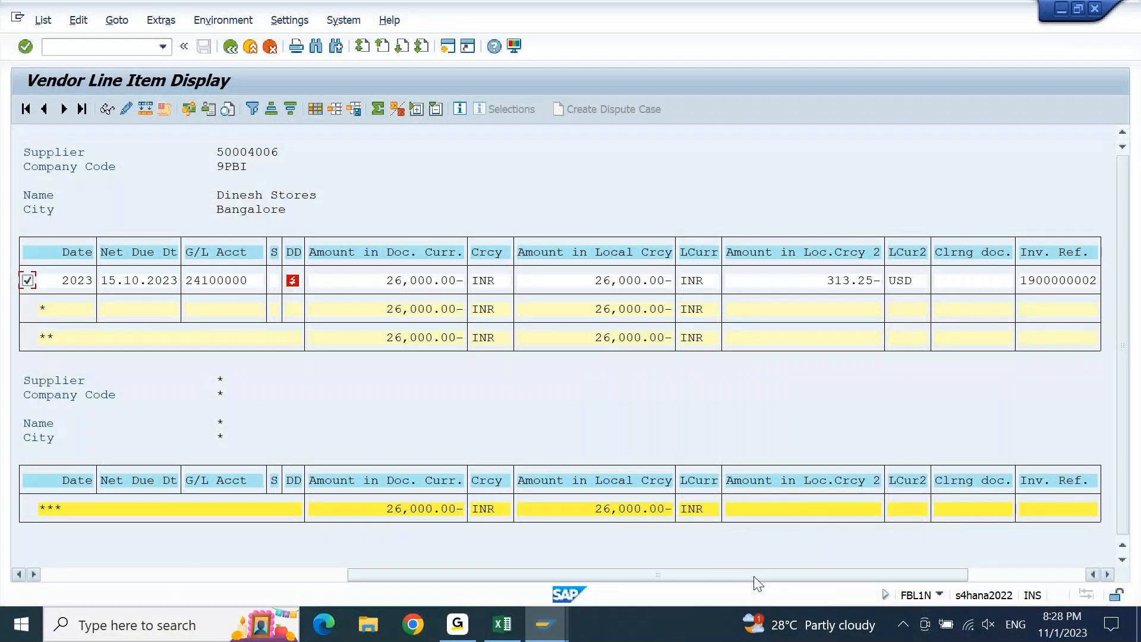
click(838, 252)
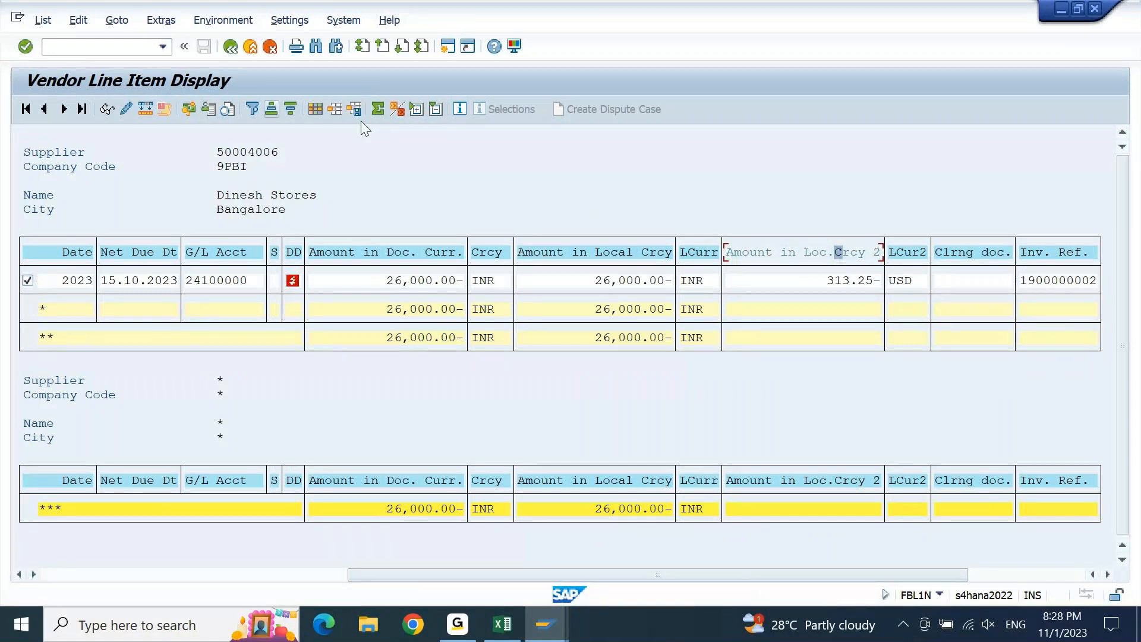
click(377, 109)
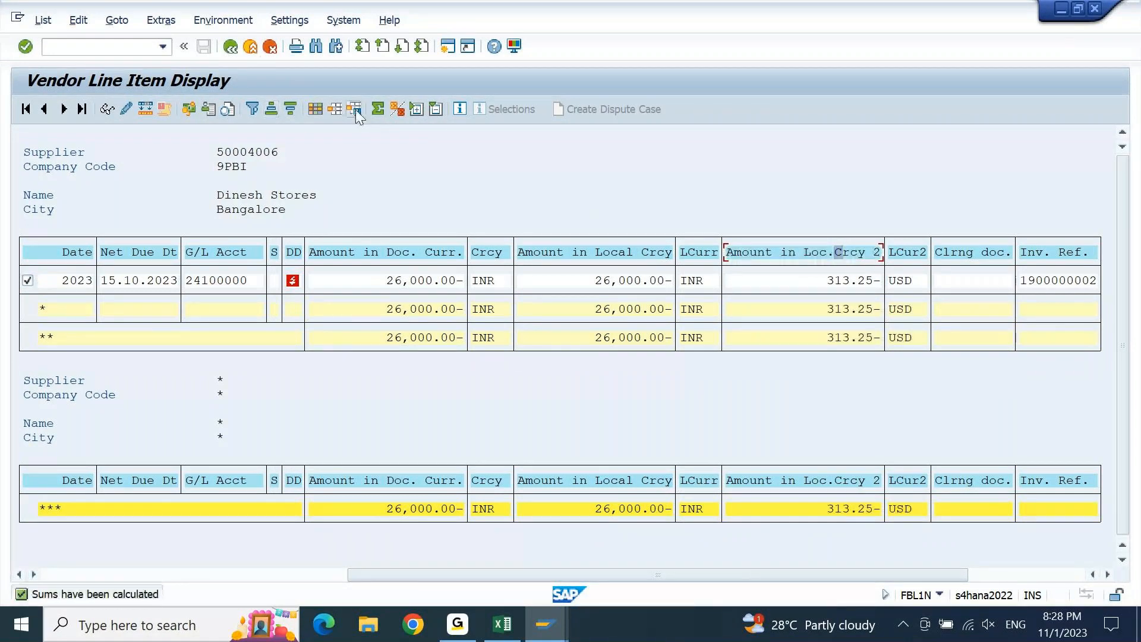
Save the vendor list layout with its totals under the same user-specific name, overwriting the existing layout.
click(356, 109)
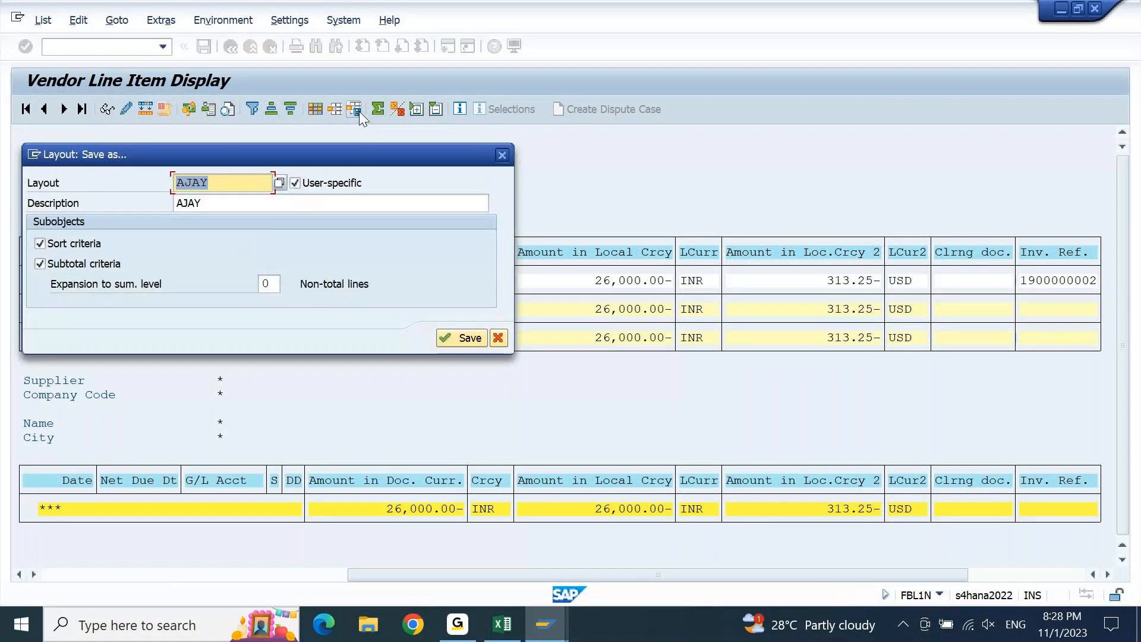
click(439, 338)
click(473, 451)
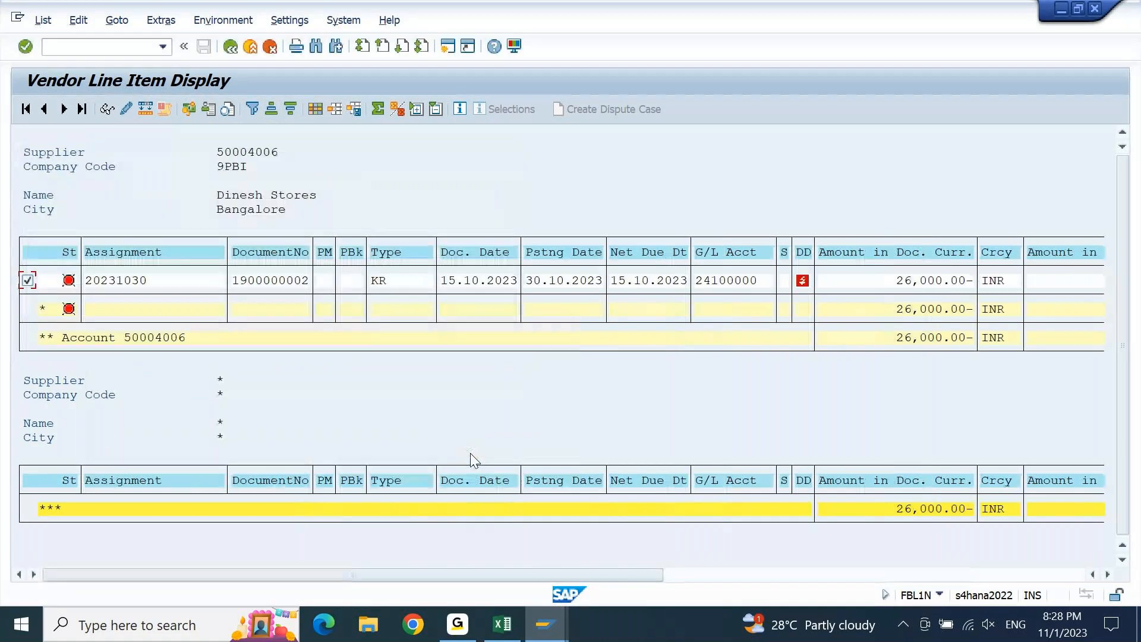
Compare the second local currency amount in the vendor line item list with the amounts in the general ledger simulation.
click(873, 574)
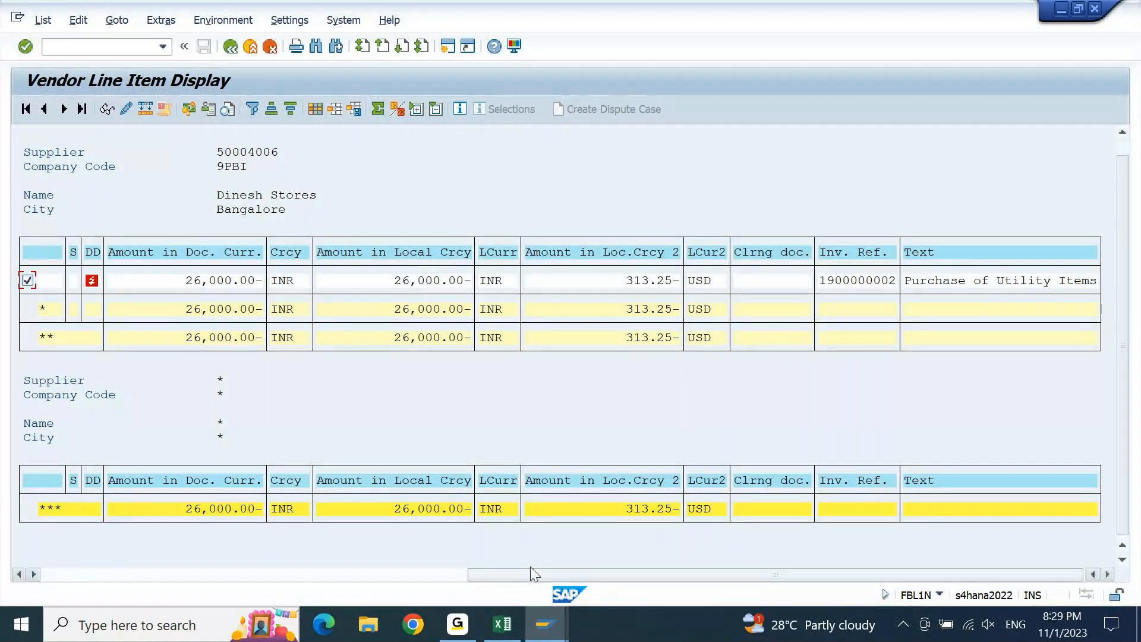
click(546, 633)
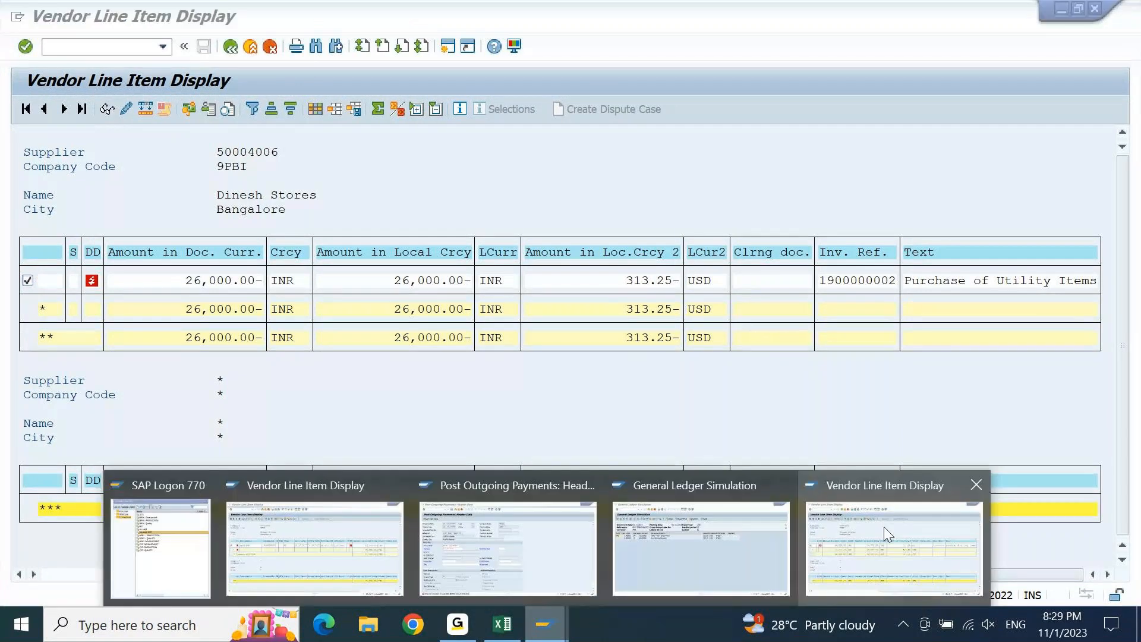
click(779, 543)
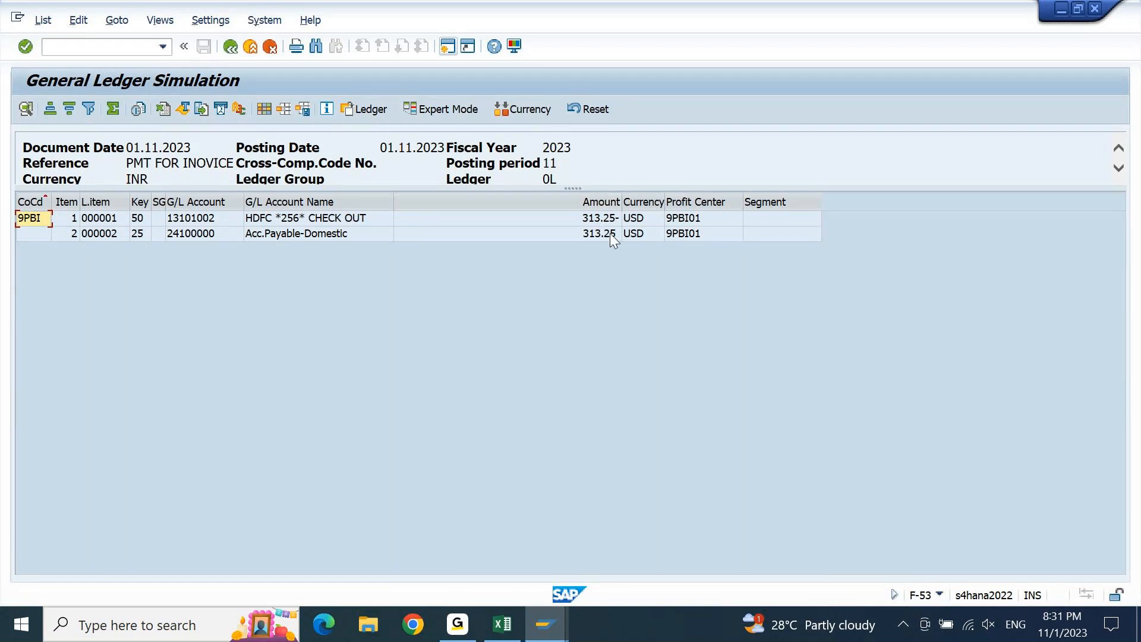
click(598, 225)
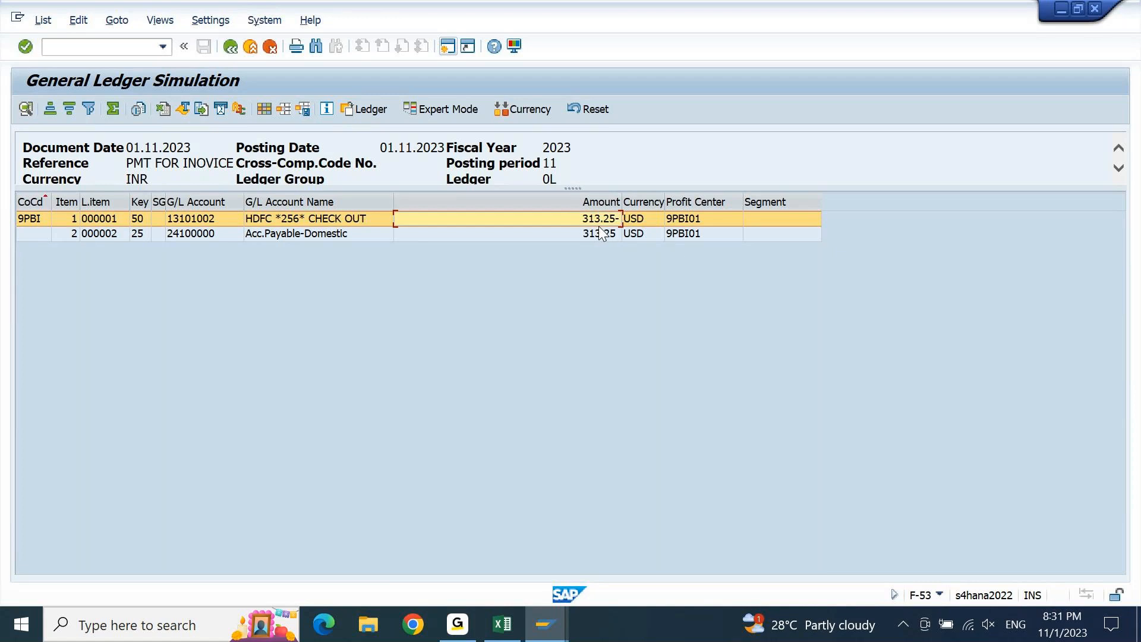
click(598, 226)
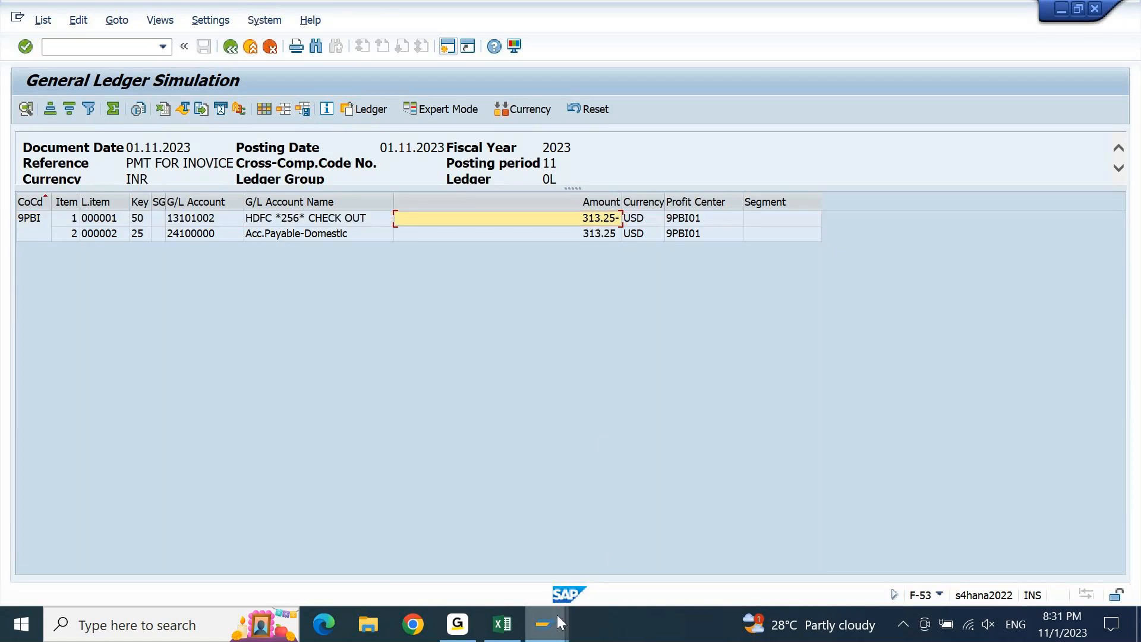
mouse_move(558, 623)
click(868, 553)
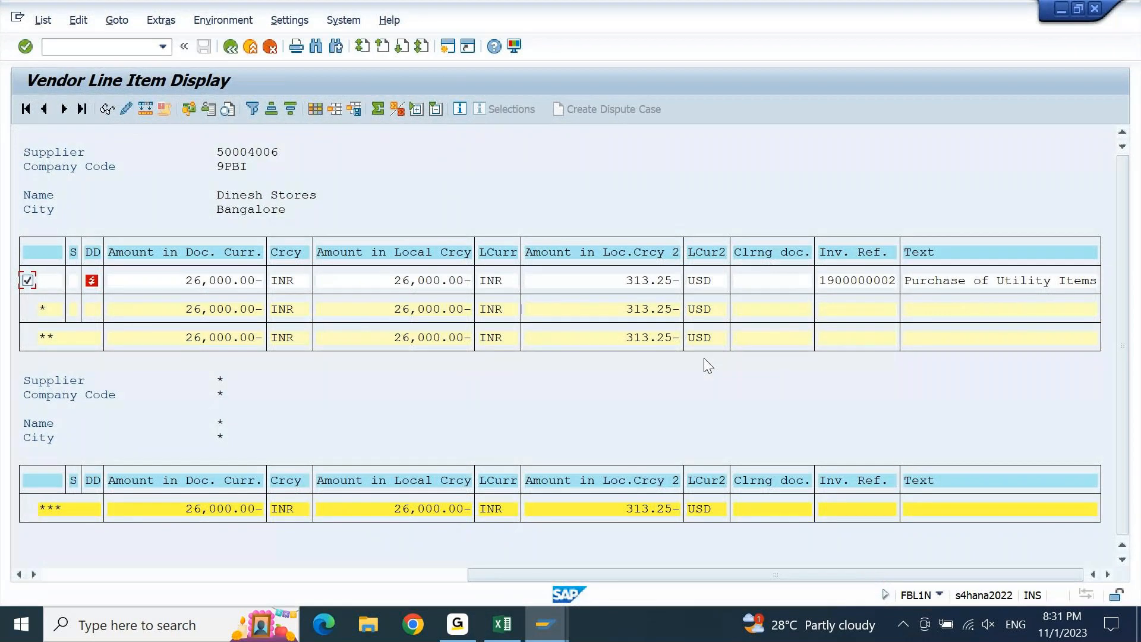
mouse_move(550, 617)
click(840, 532)
click(539, 632)
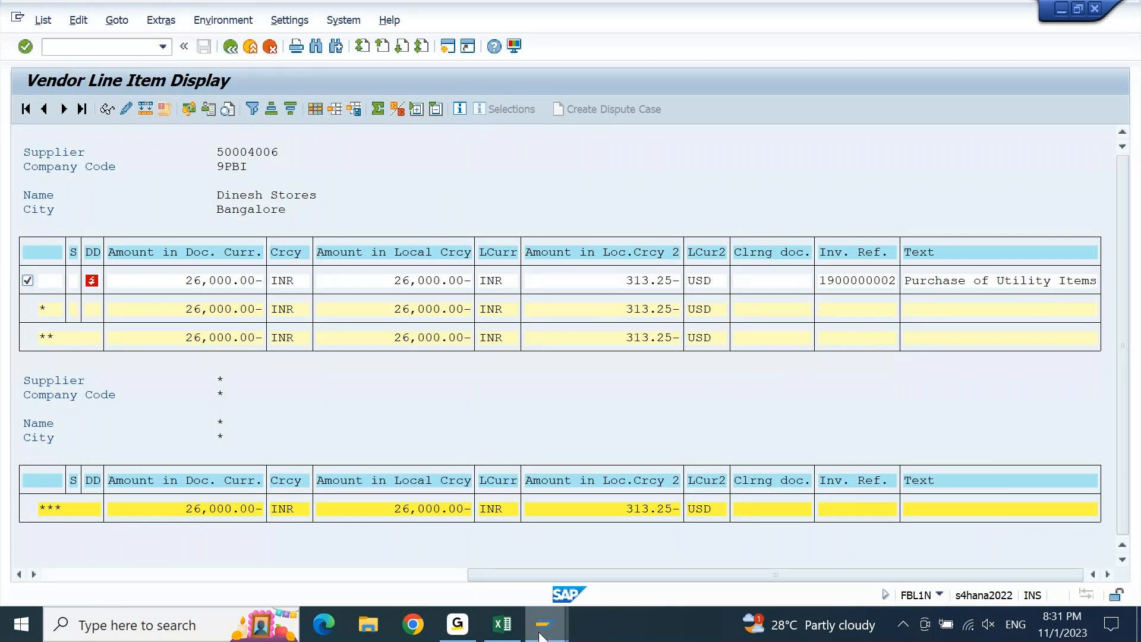
click(754, 547)
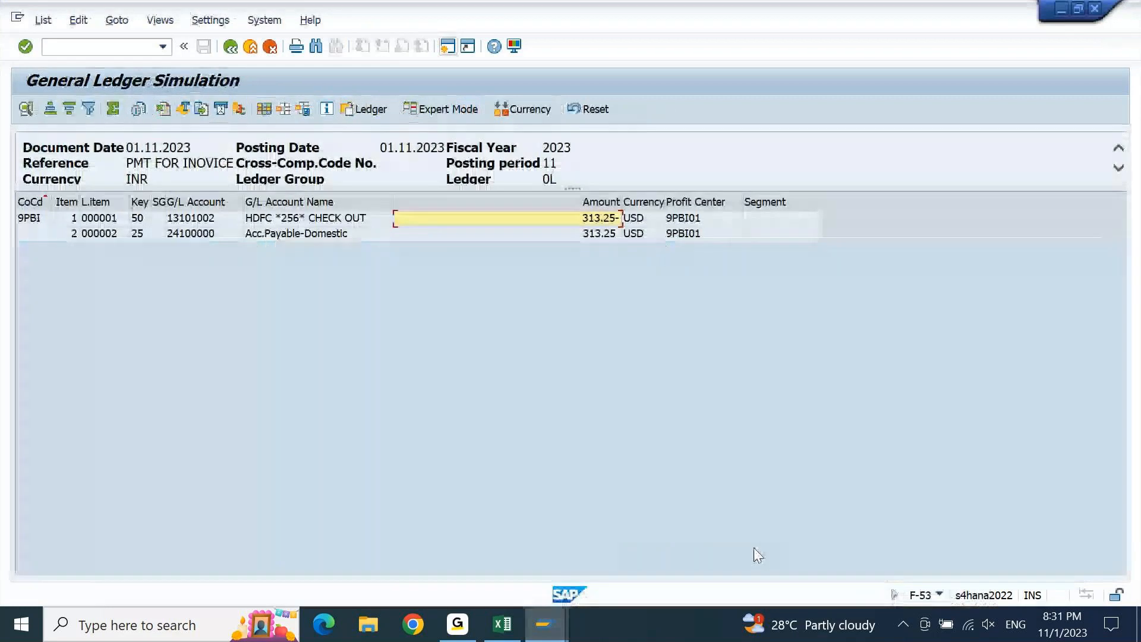
Leave the ledger simulation, simulate the outgoing payment document, check its balance and post it.
key(F3)
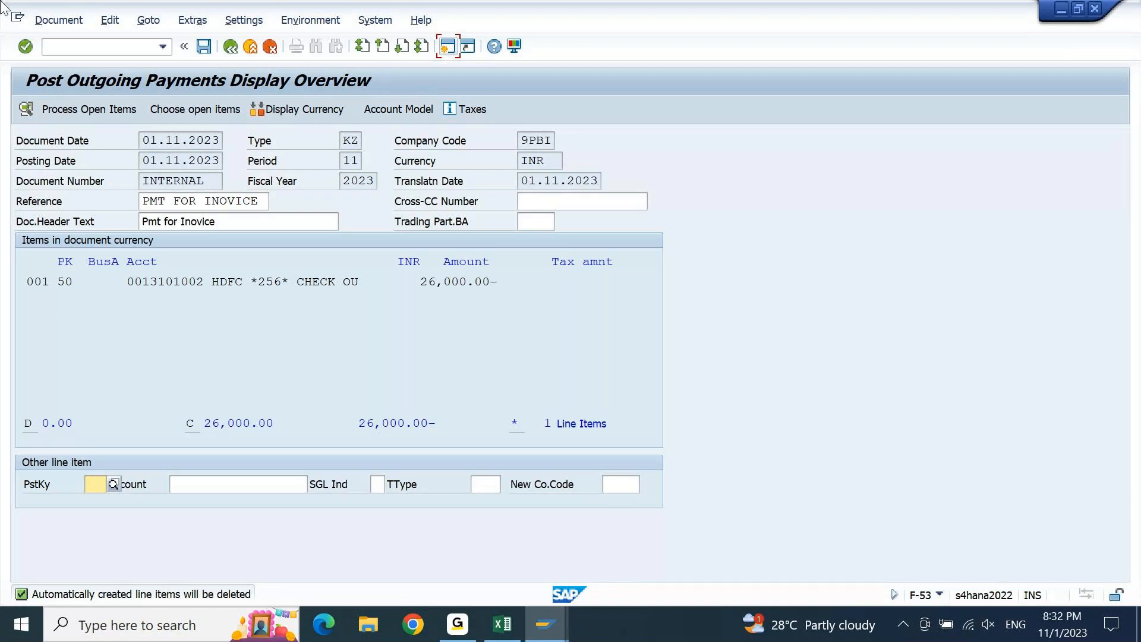
click(60, 19)
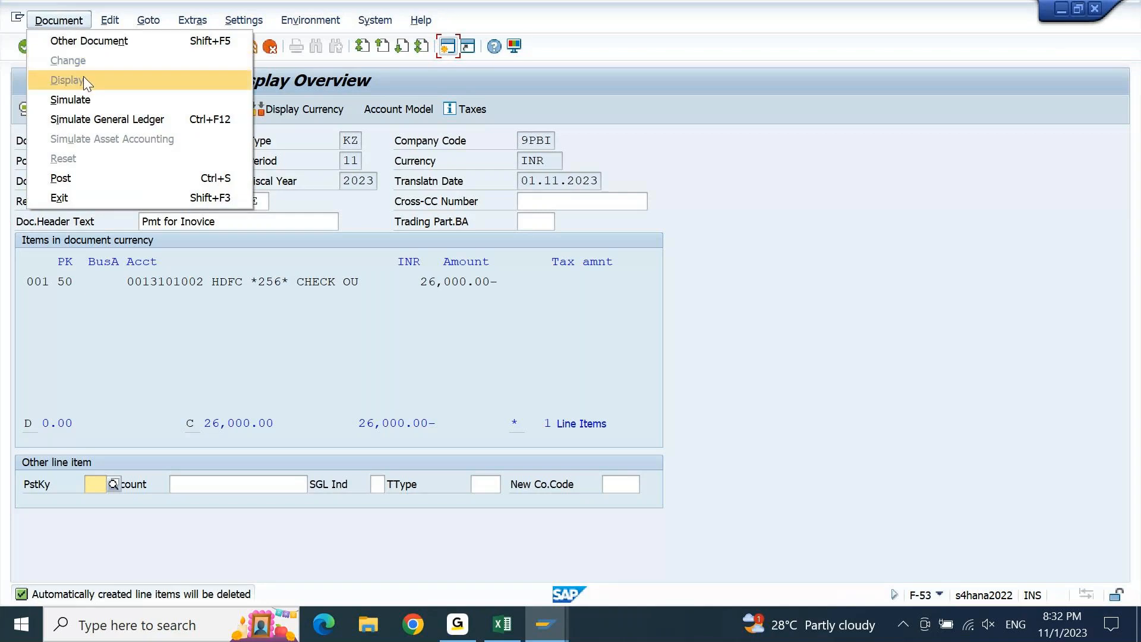
click(87, 100)
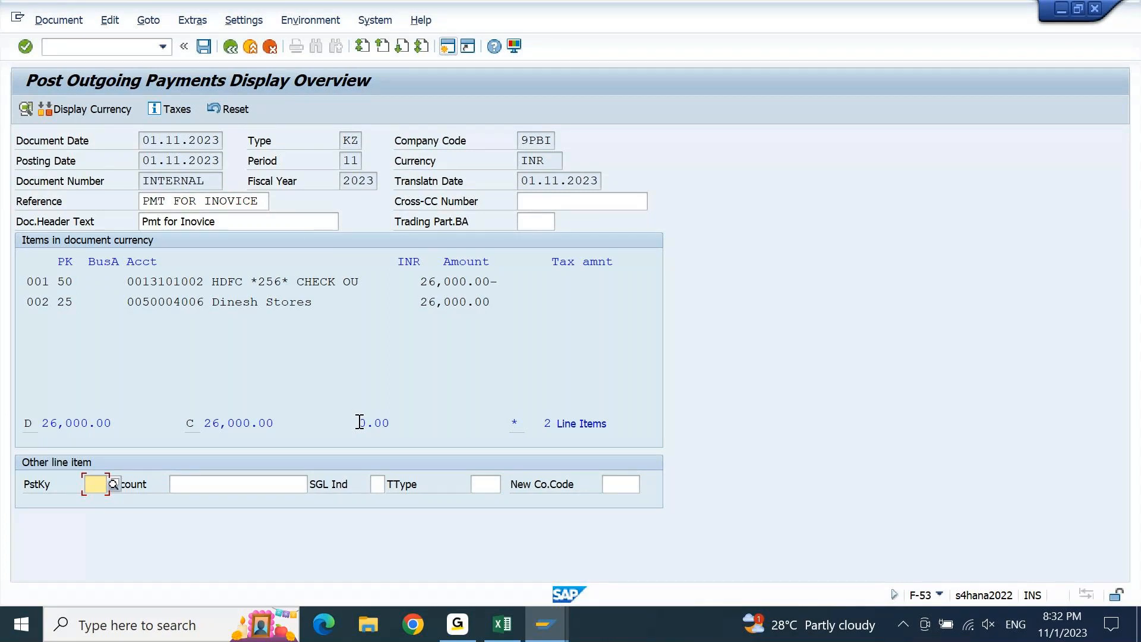
drag(360, 422, 394, 422)
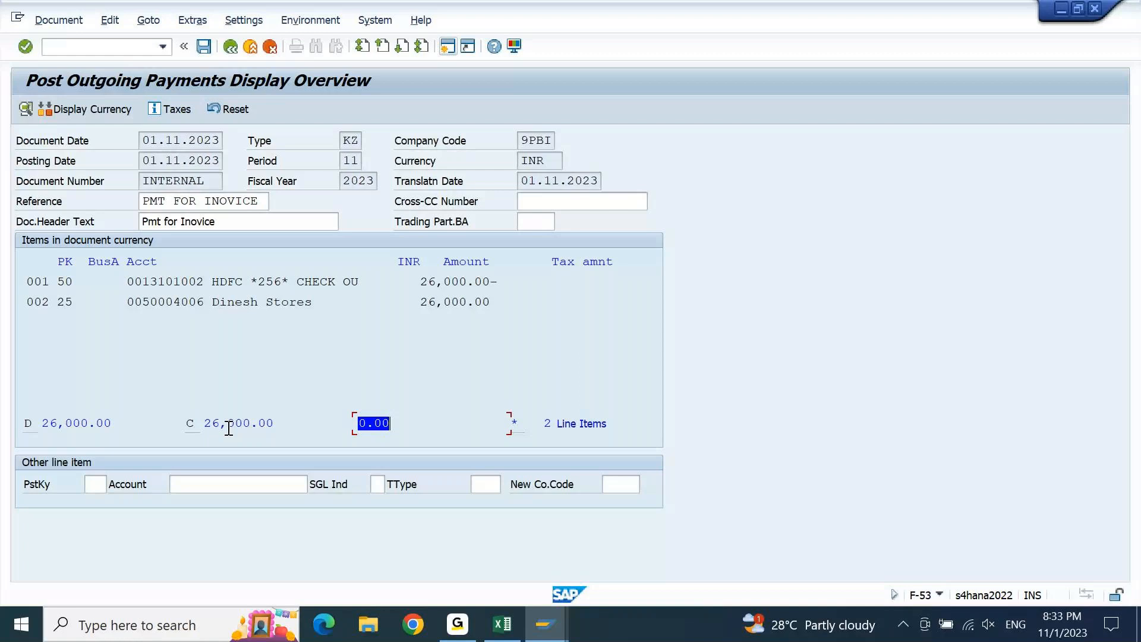
drag(546, 423, 617, 423)
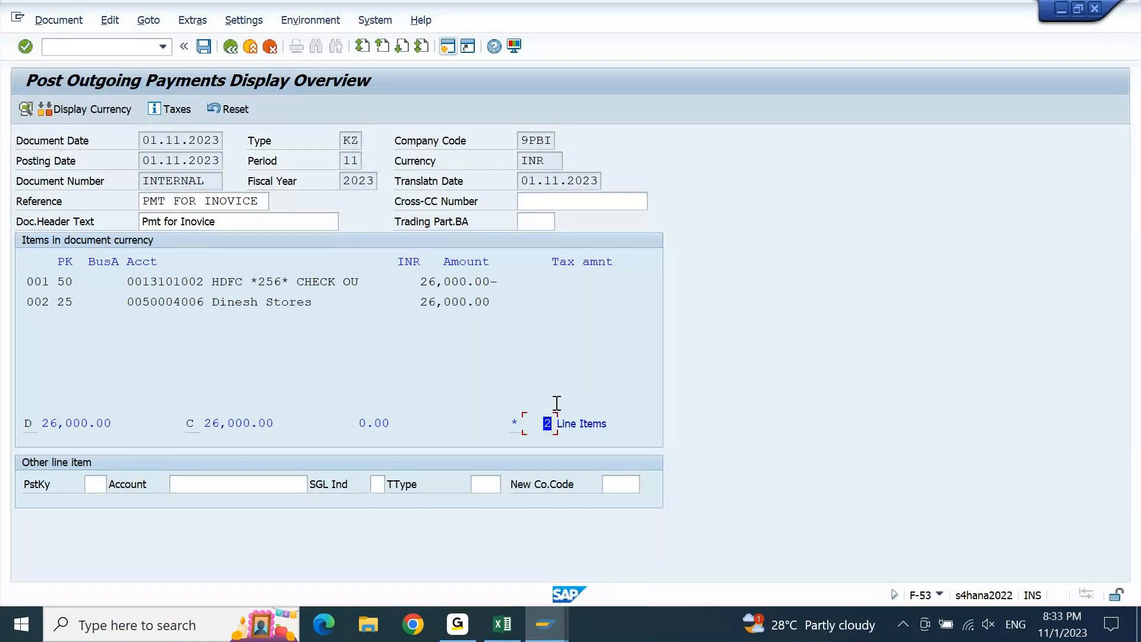
click(209, 52)
click(204, 46)
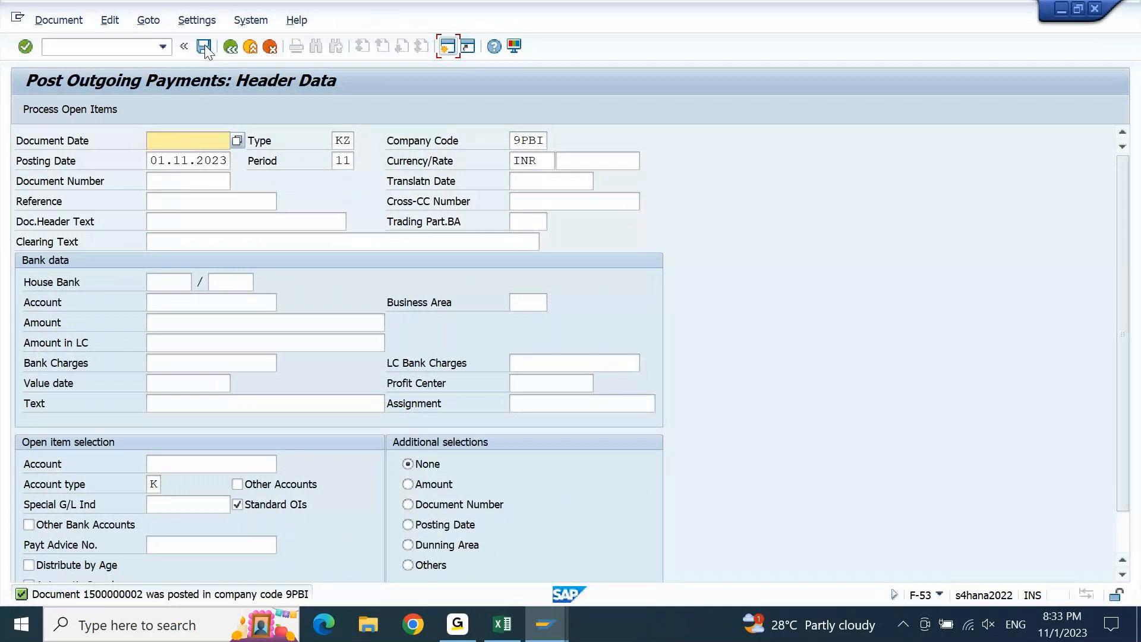
Switch back to the vendor line item display and refresh the list of open items for Dinesh Stores.
click(525, 627)
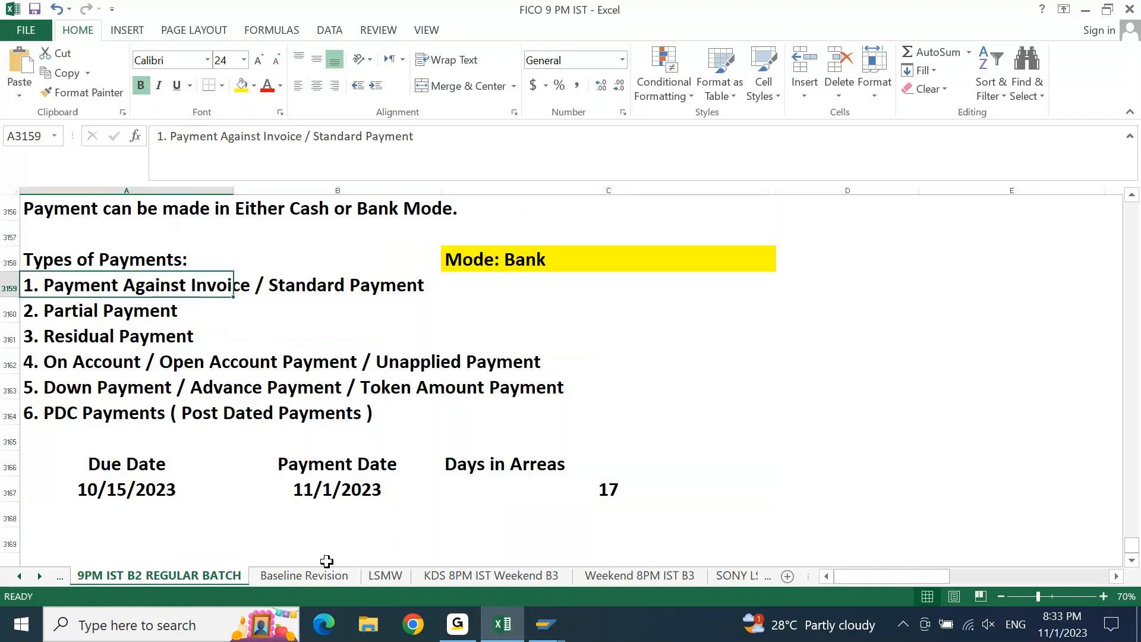
key(alt+Tab)
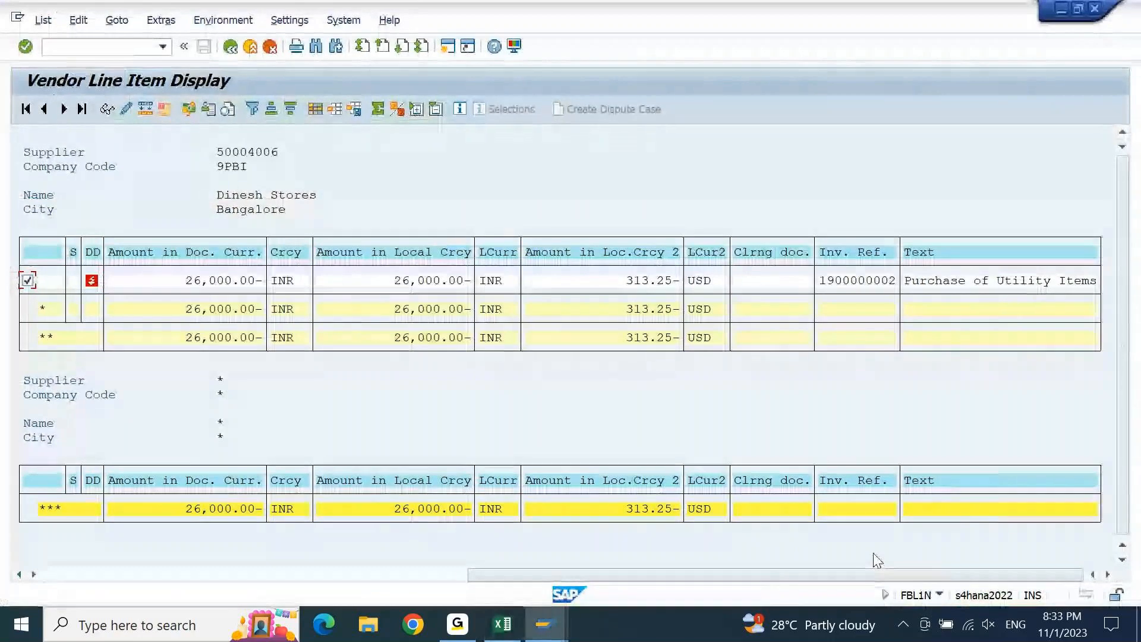
click(47, 24)
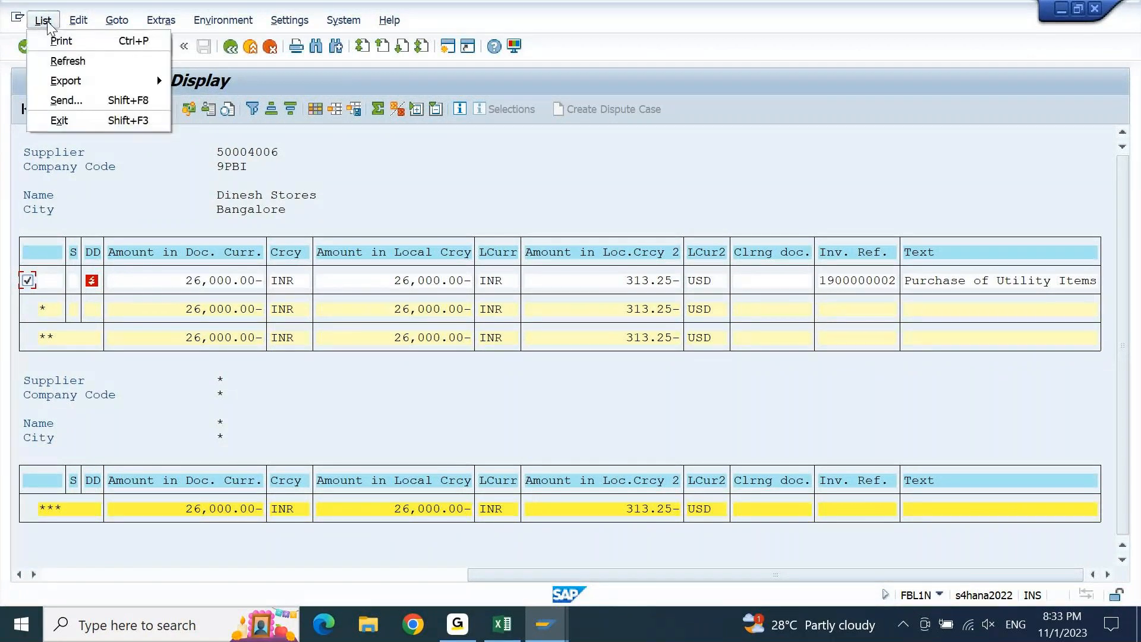
click(55, 58)
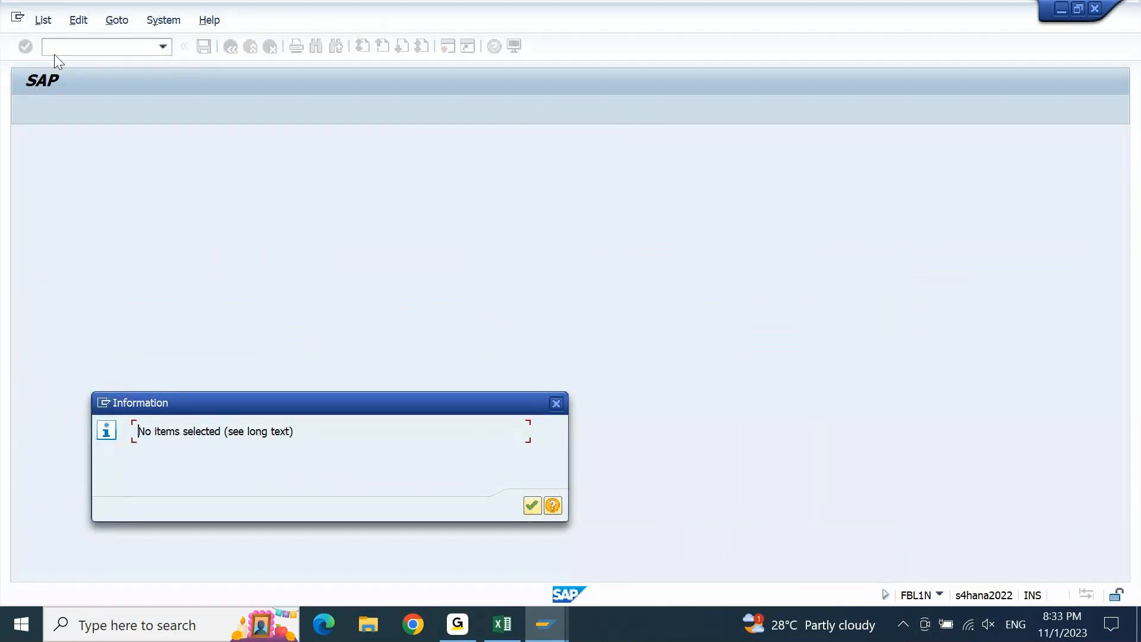
key(Return)
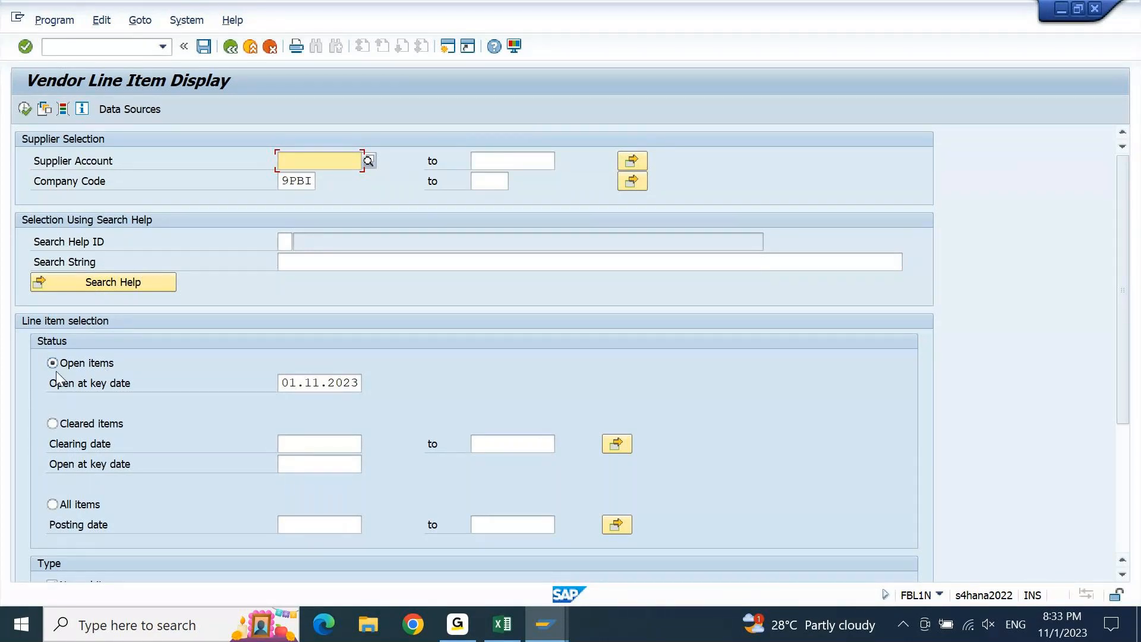
List the cleared items of supplier Dinesh Stores in company code 9PBI.
click(53, 424)
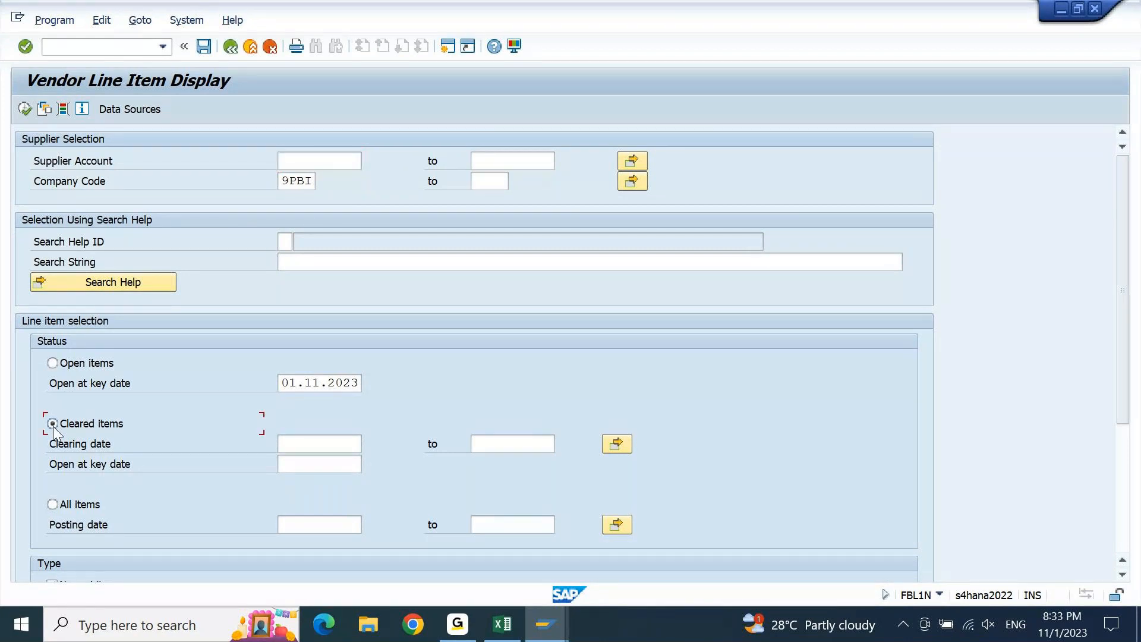
click(327, 163)
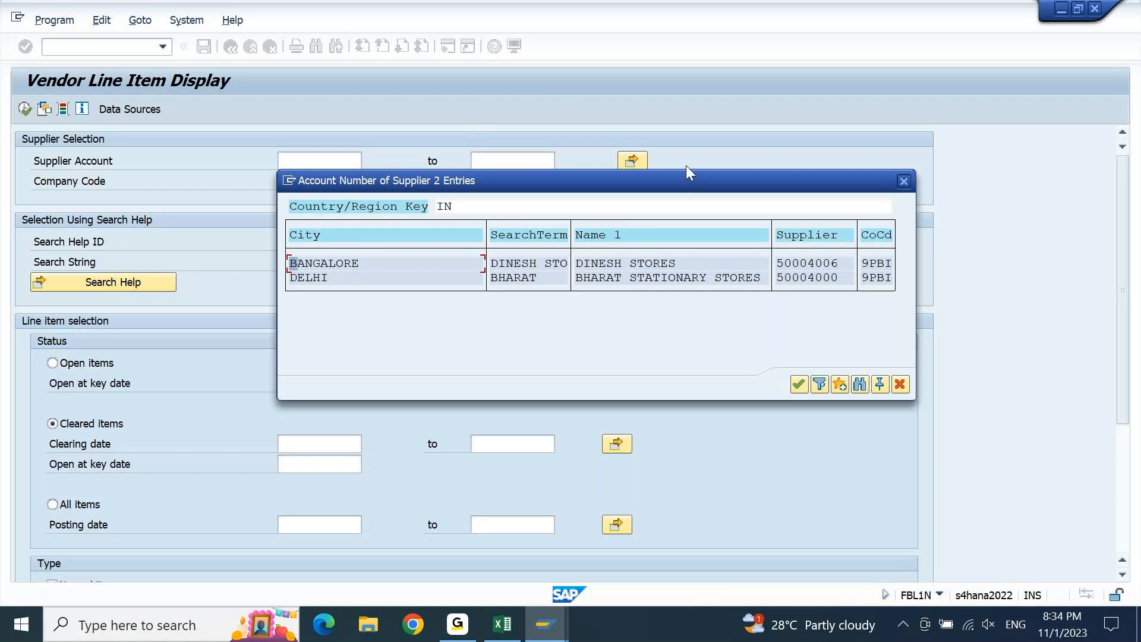
double_click(651, 262)
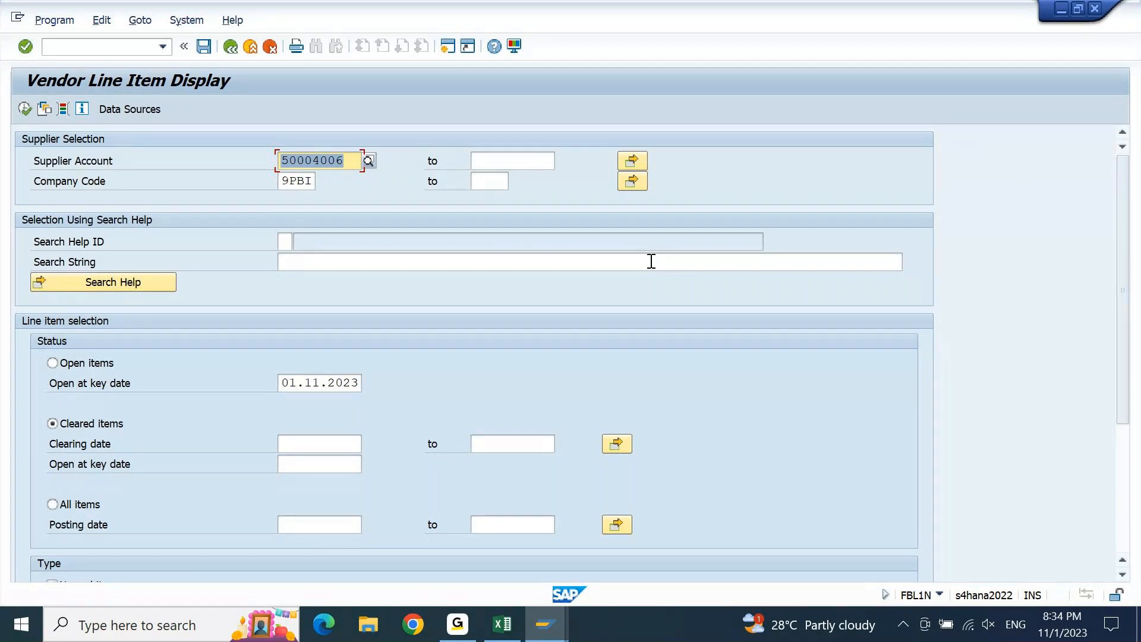
key(F8)
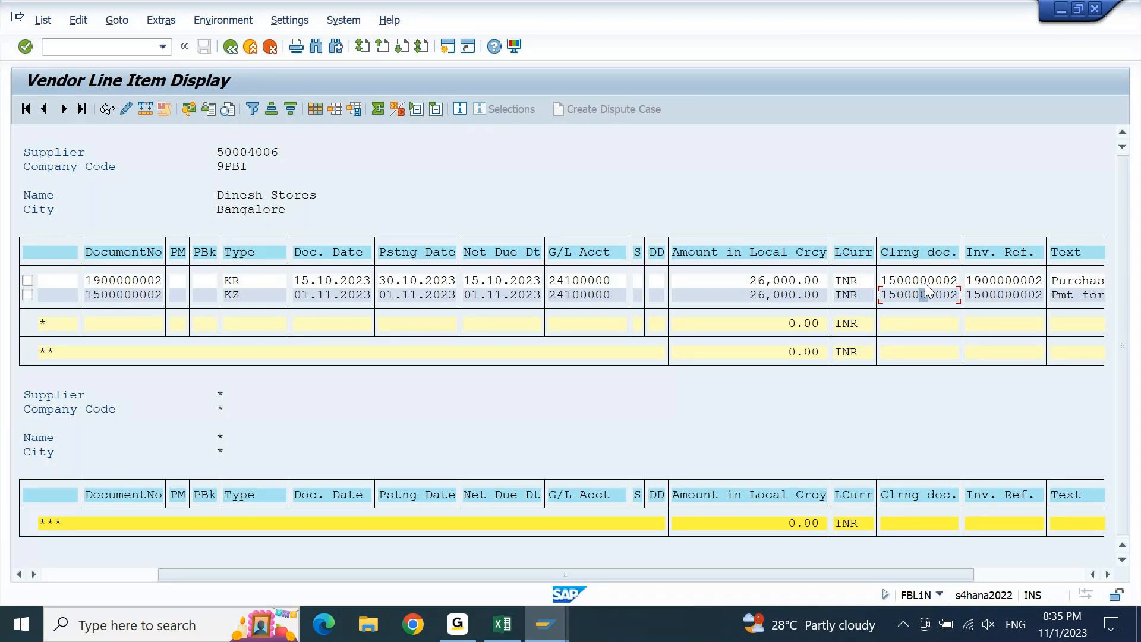
Display the line item of the KR invoice from the cleared list and examine its clearing date and clearing document.
click(111, 575)
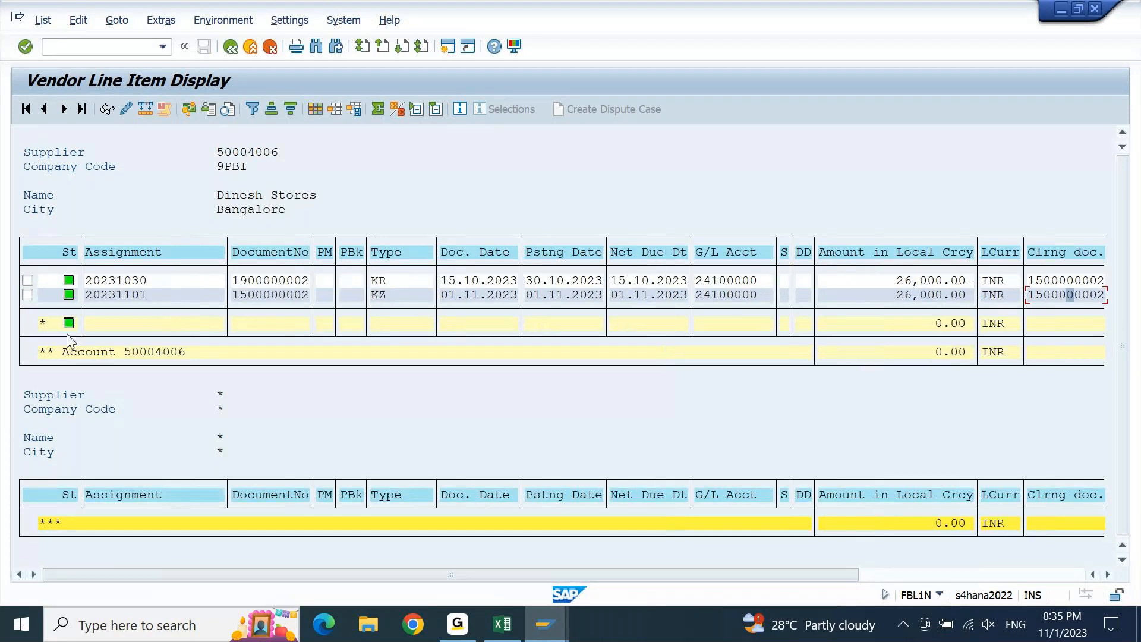
click(259, 279)
click(28, 280)
click(107, 110)
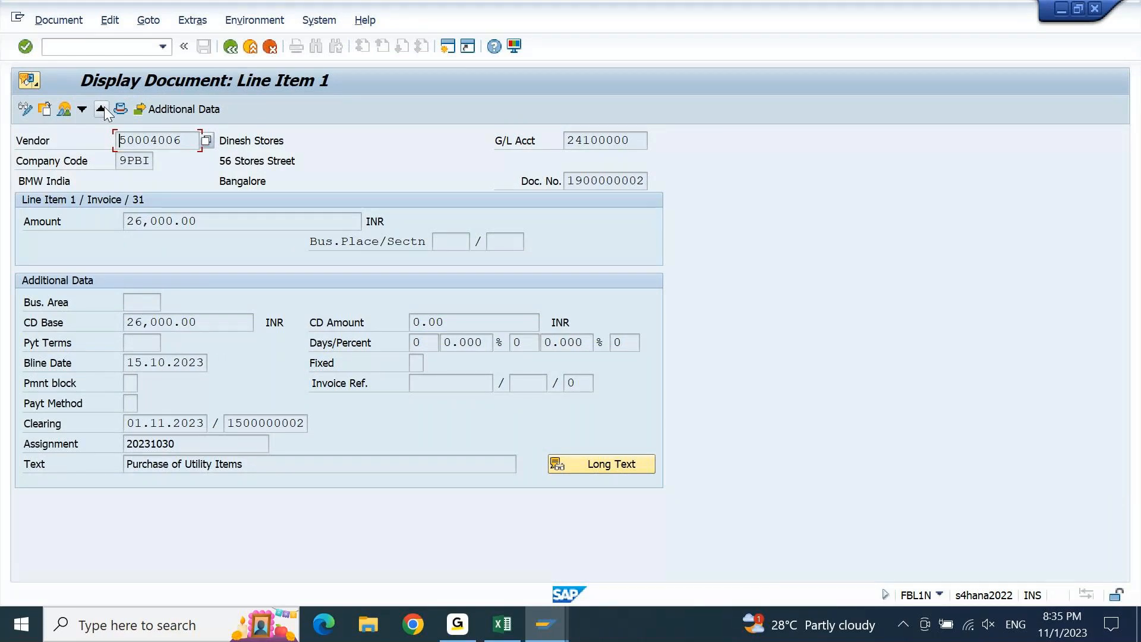
click(44, 430)
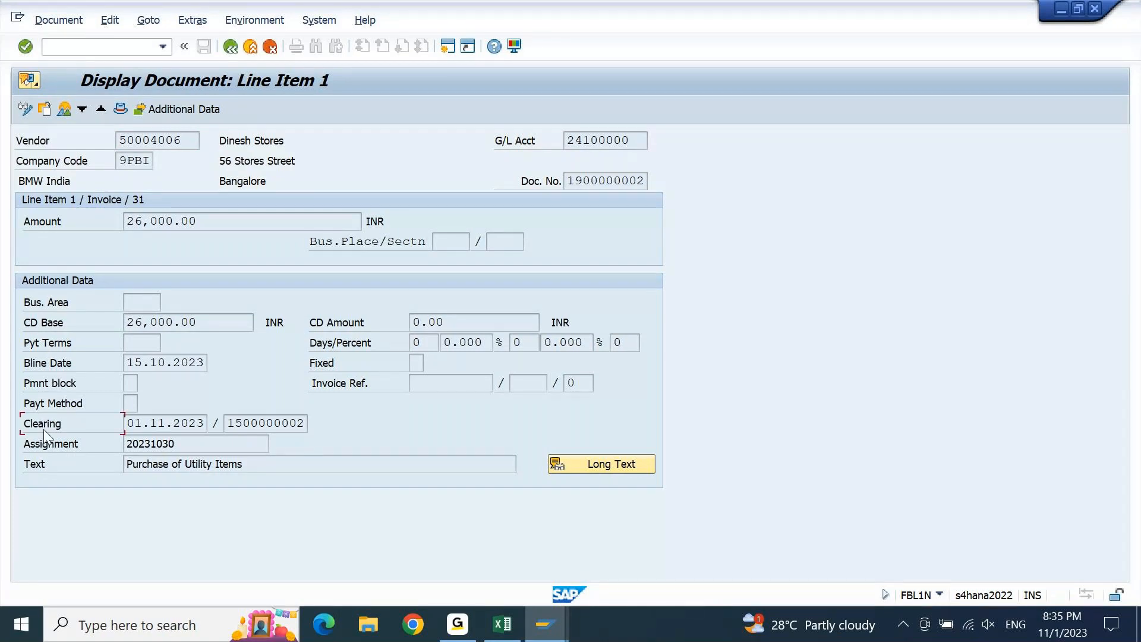
click(146, 429)
click(259, 422)
drag(127, 423, 187, 421)
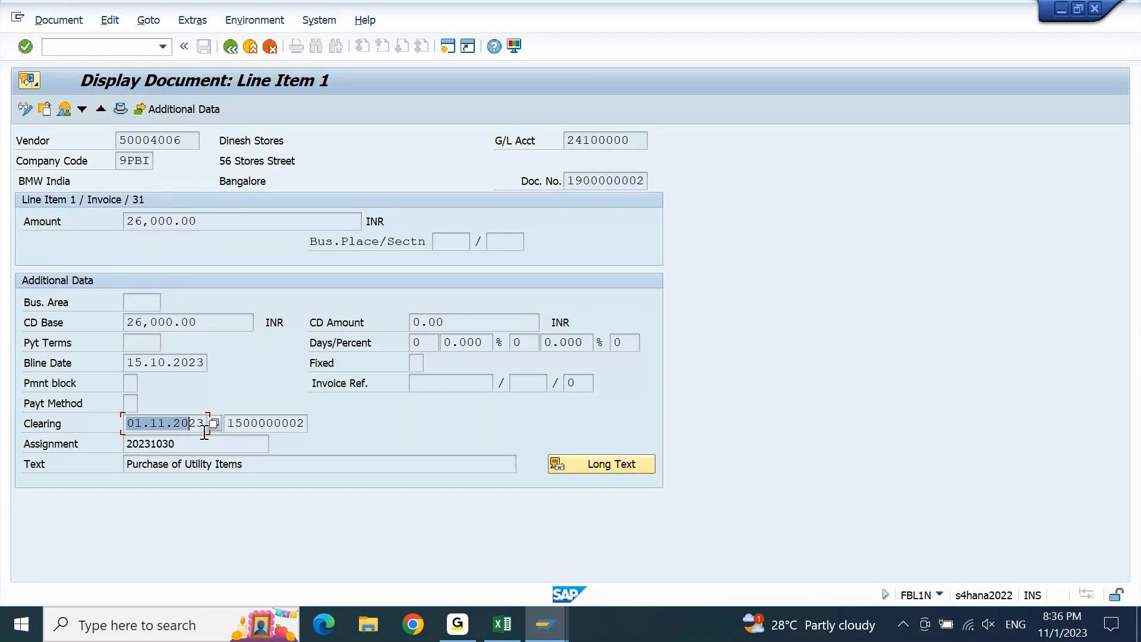
click(277, 423)
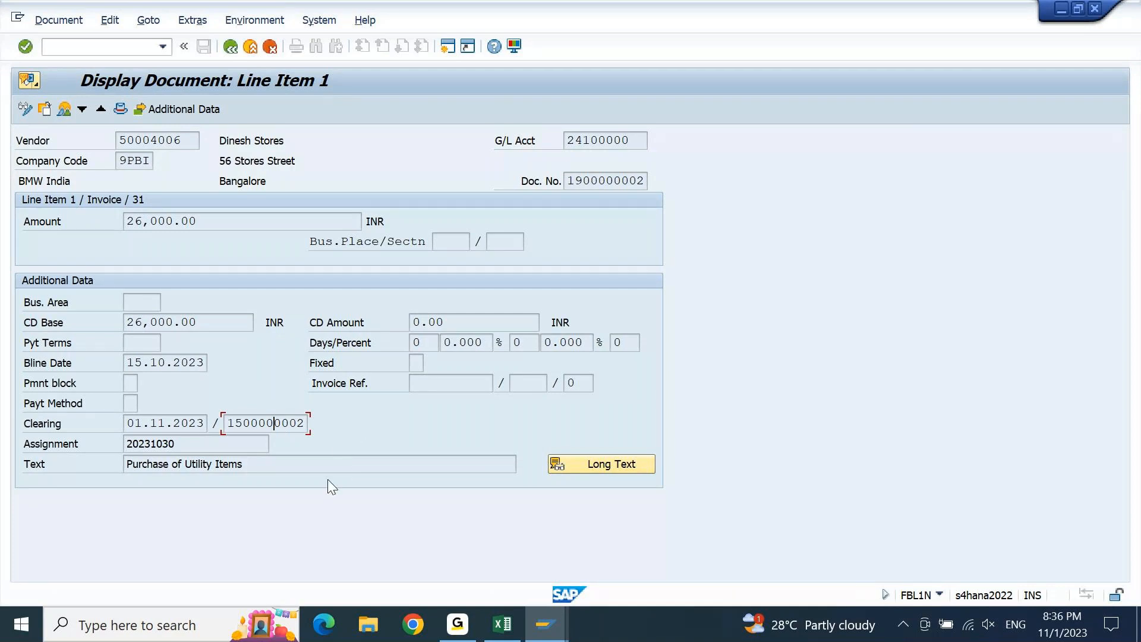
Open the clearing document from the vendor invoice line item and display its payment usage.
double_click(266, 420)
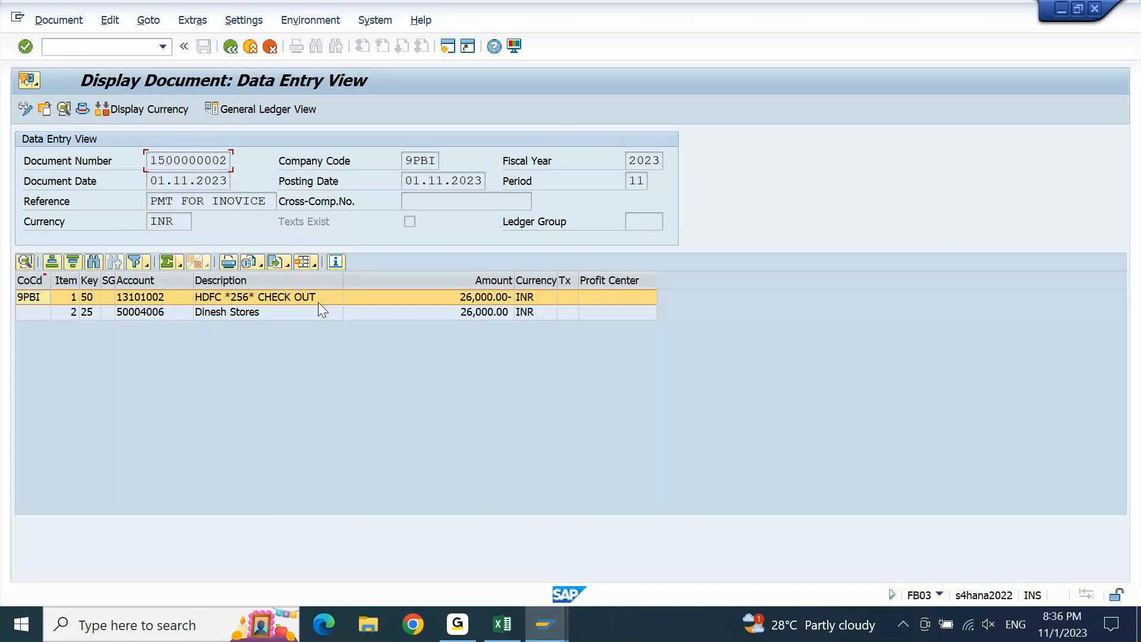
click(498, 316)
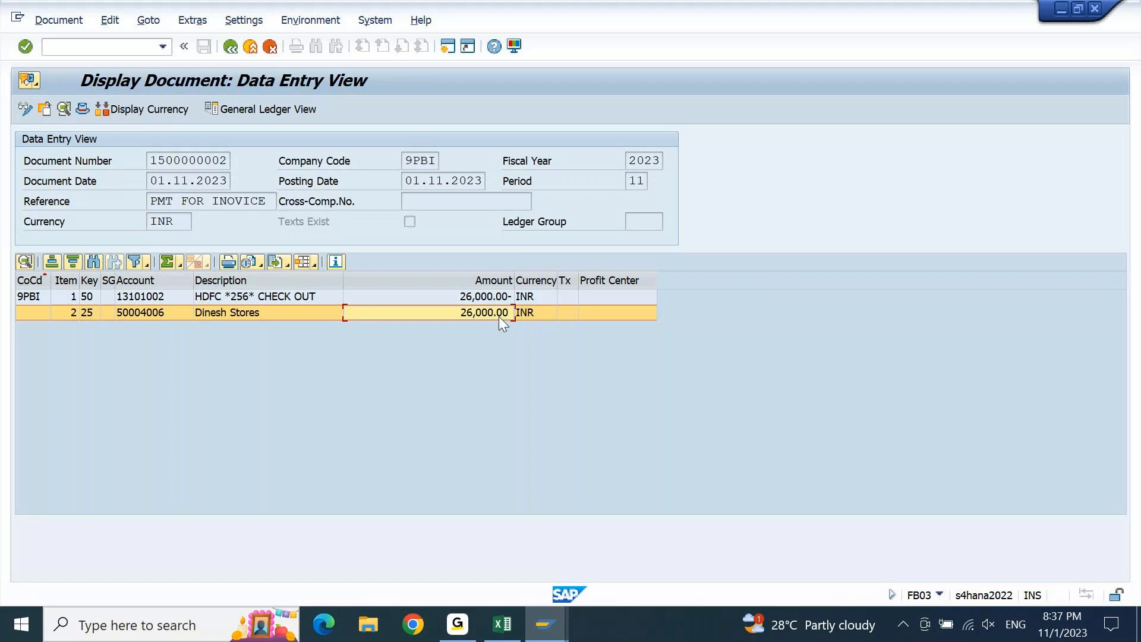
click(334, 23)
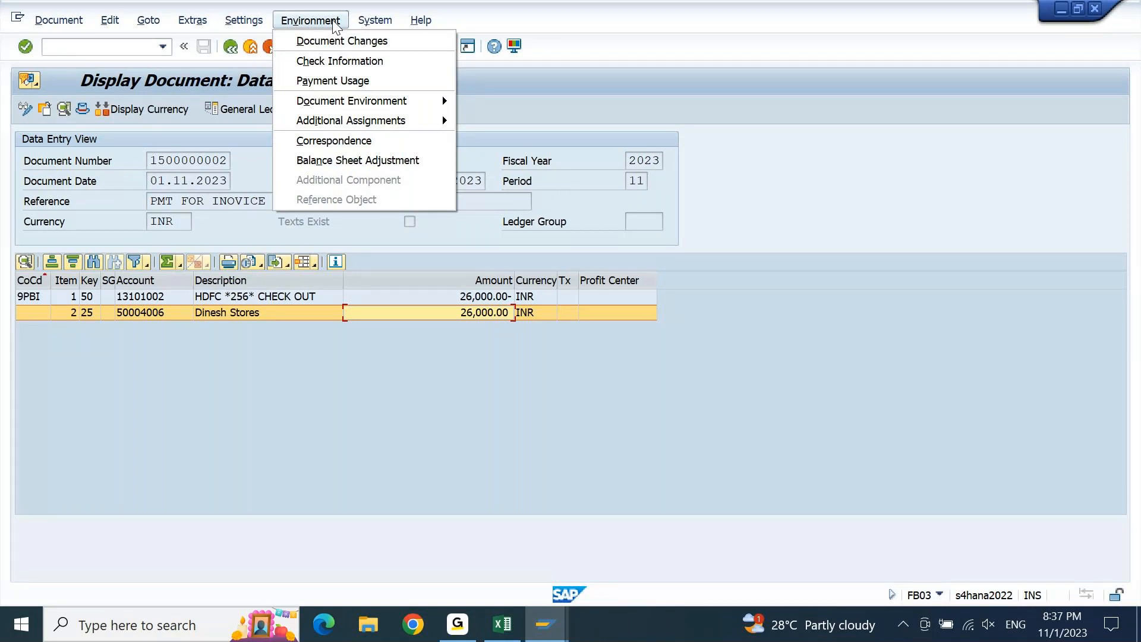
click(401, 80)
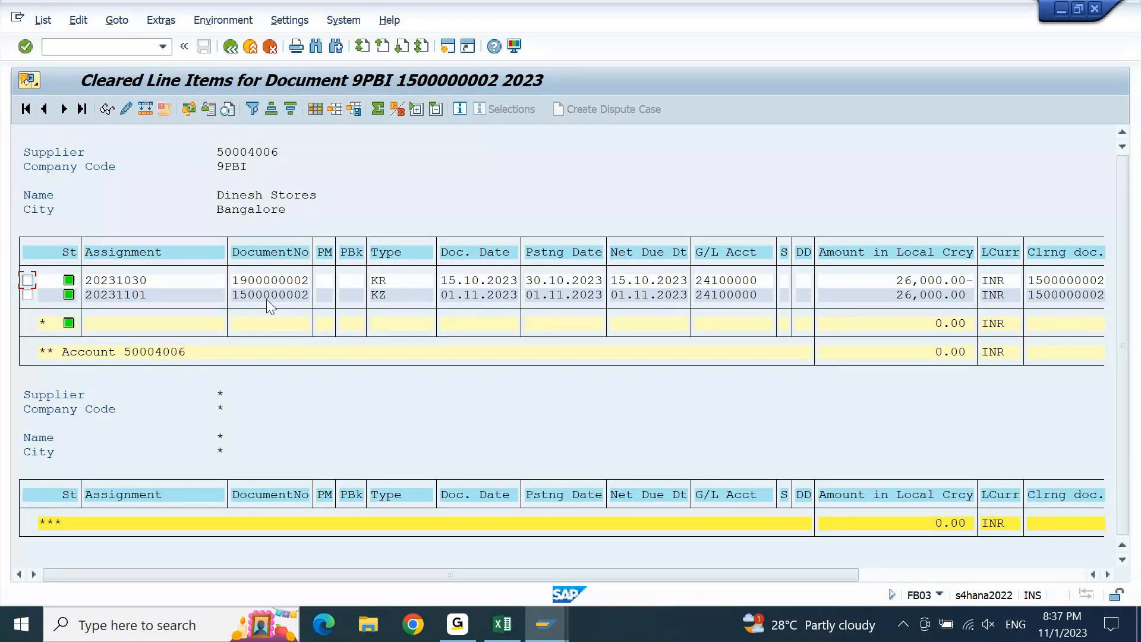
Examine the cleared invoice and payment items, and return to the vendor line item list.
click(288, 299)
click(382, 287)
double_click(297, 282)
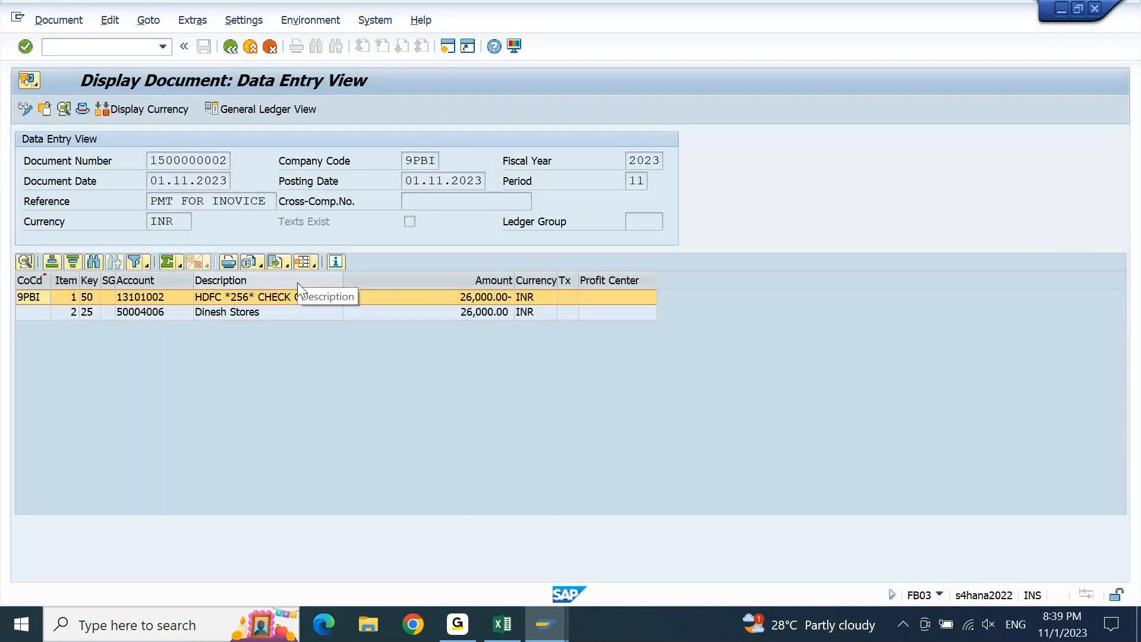
key(F3)
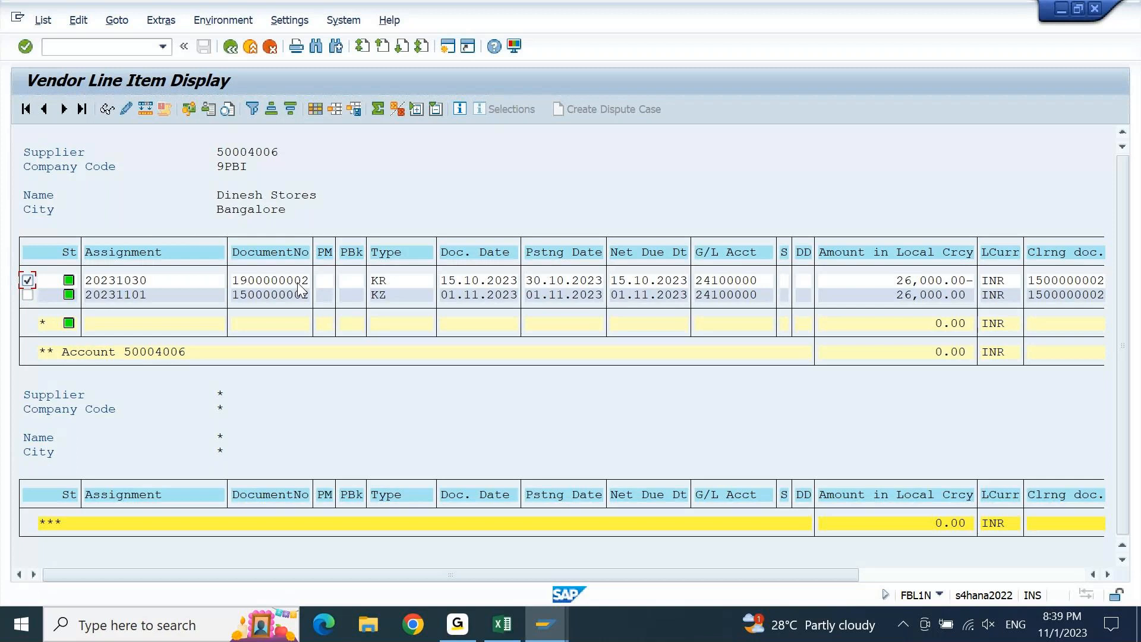
Switch to the Excel notes and enter the heading "Tables related to Vendor Transactions:" in cell A3169.
click(518, 625)
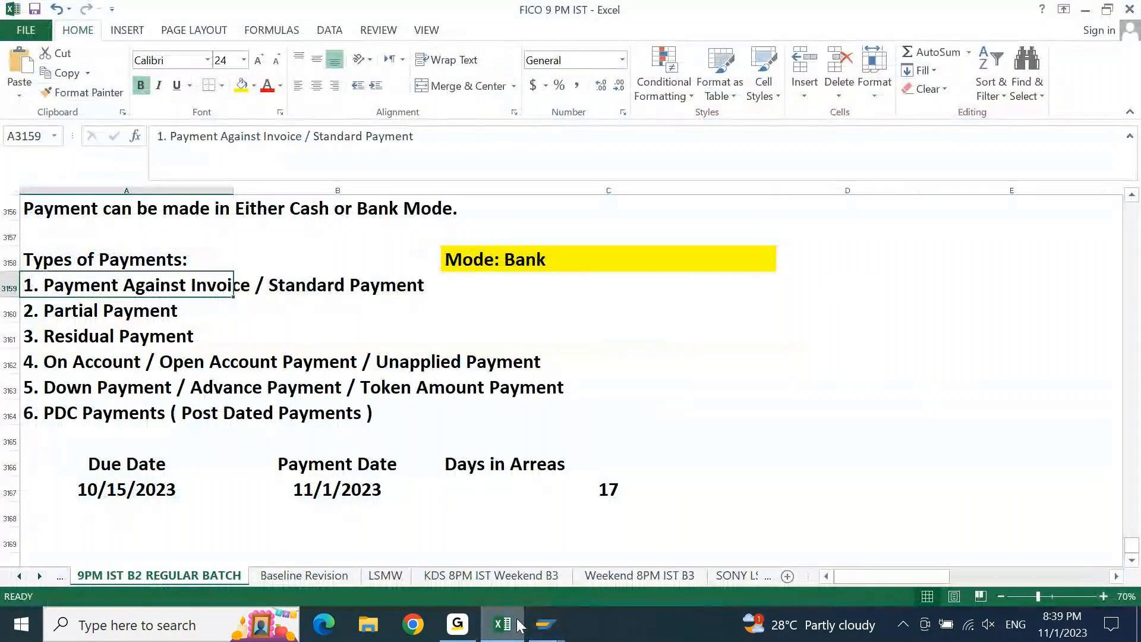
key(Down)
key(Down)
key(Down)
key(Down)
key(Down)
key(Down)
key(Down)
key(Down)
key(Down)
key(Down)
key(Down)
key(Down)
key(Down)
key(Down)
key(Up)
key(Up)
key(Up)
key(Up)
key(Up)
key(Up)
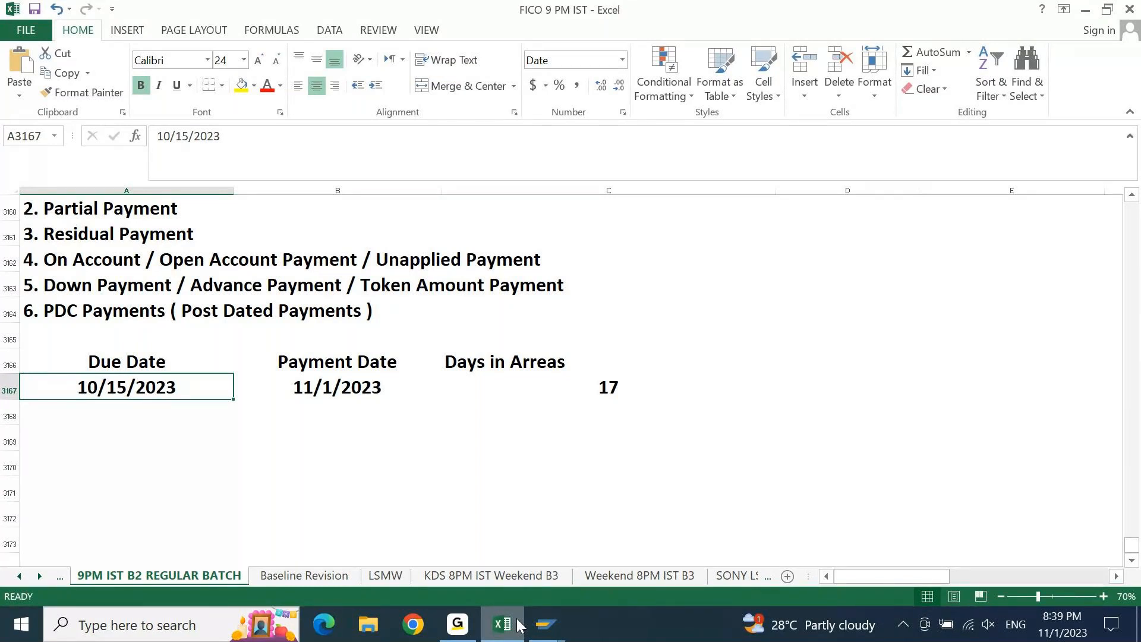
key(Down)
key(Down)
key(Down)
key(Down)
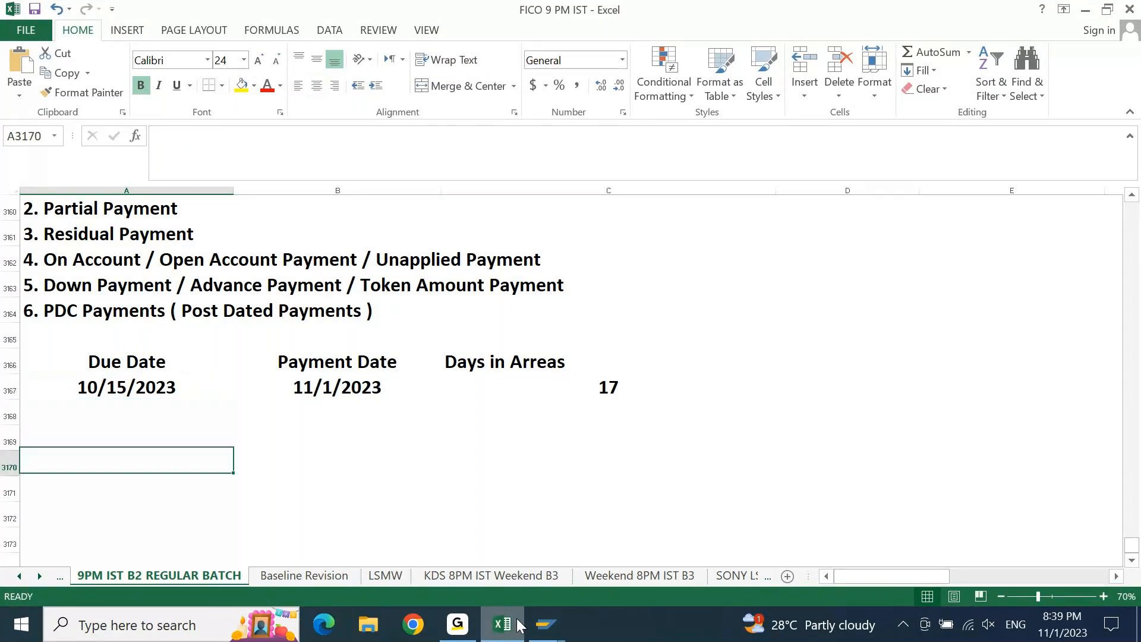
key(Up)
key(Up)
key(Up)
key(Up)
key(Down)
key(Down)
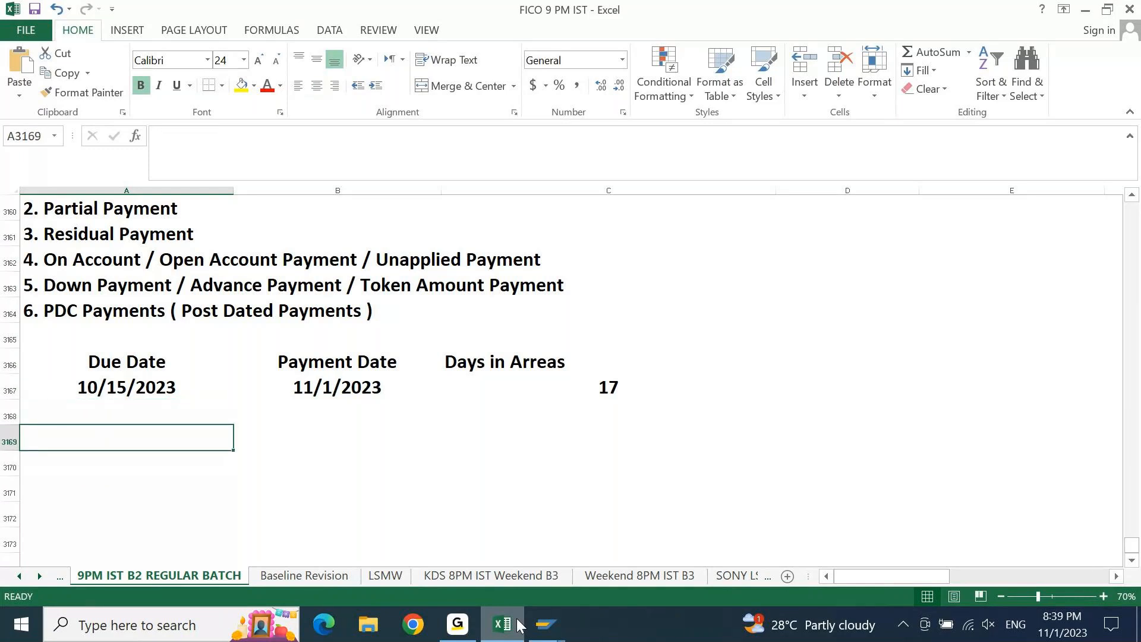
text(Tabkes)
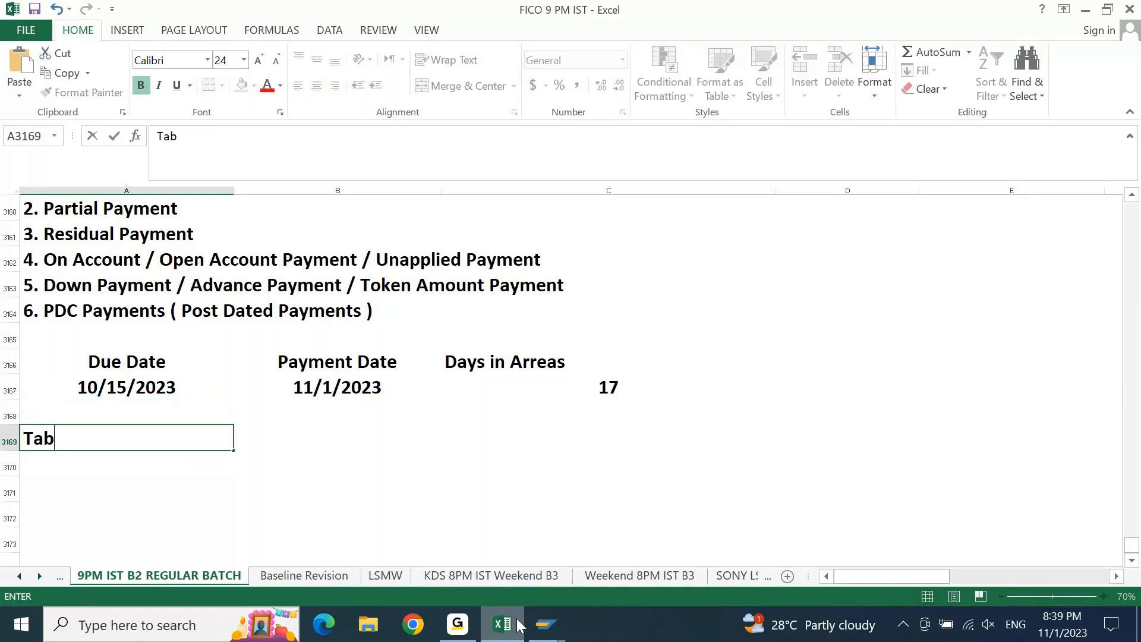
text(s relate)
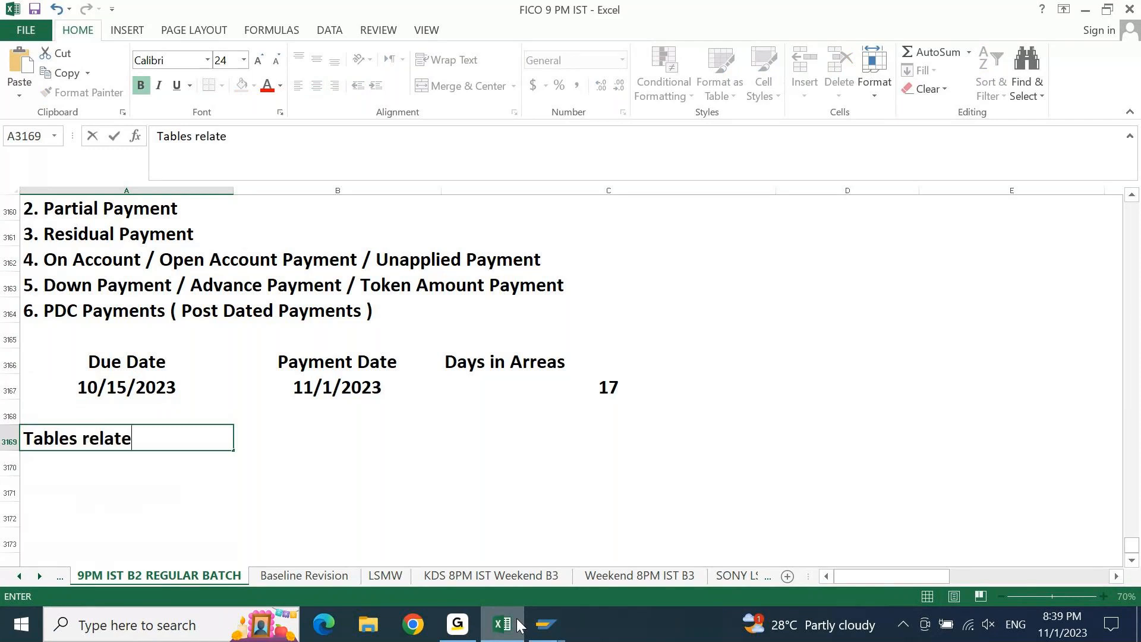
text(d to Vendor Ten)
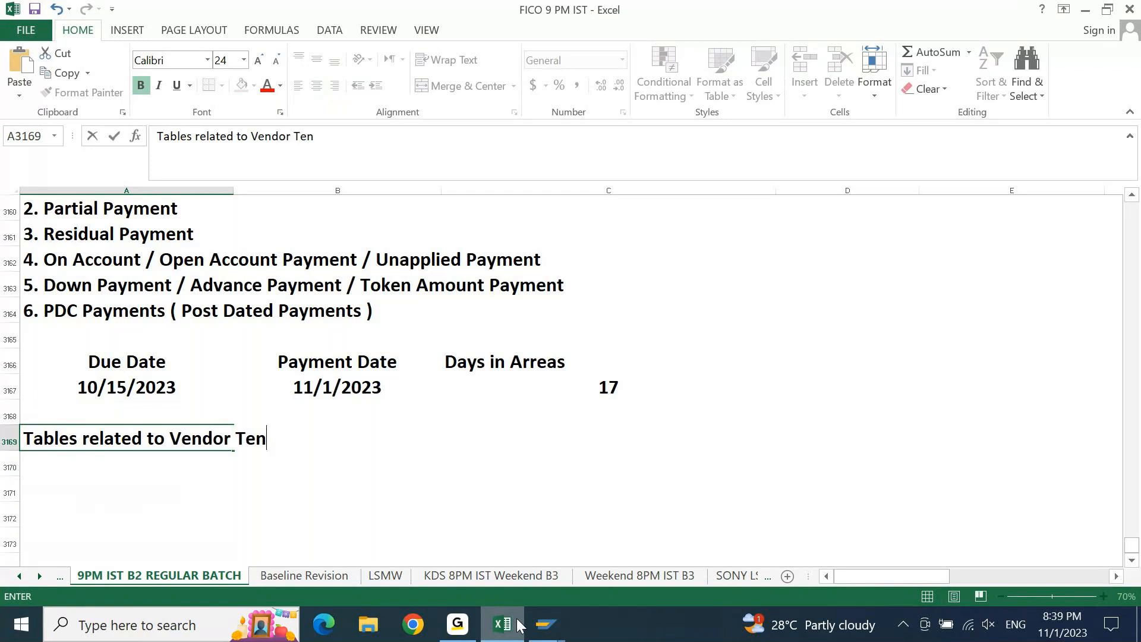
key(BackSpace)
key(BackSpace)
text(rn)
key(BackSpace)
text(ansactions:)
key(Return)
Fill the heading cells A3169:B3169 with yellow.
key(Up)
key(shift+Right)
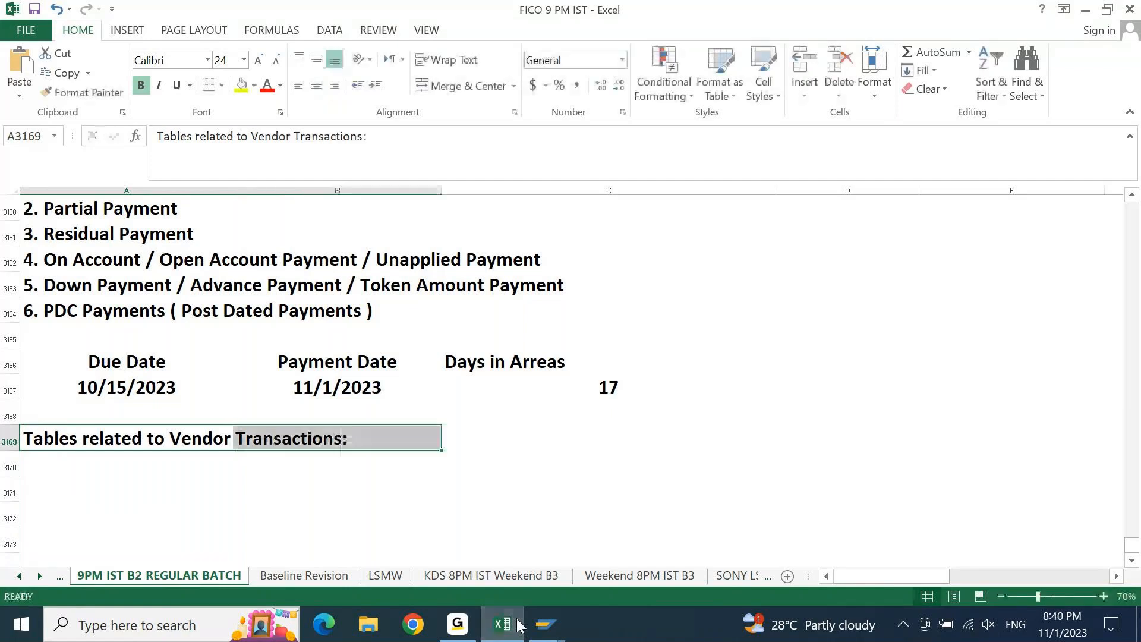
click(239, 89)
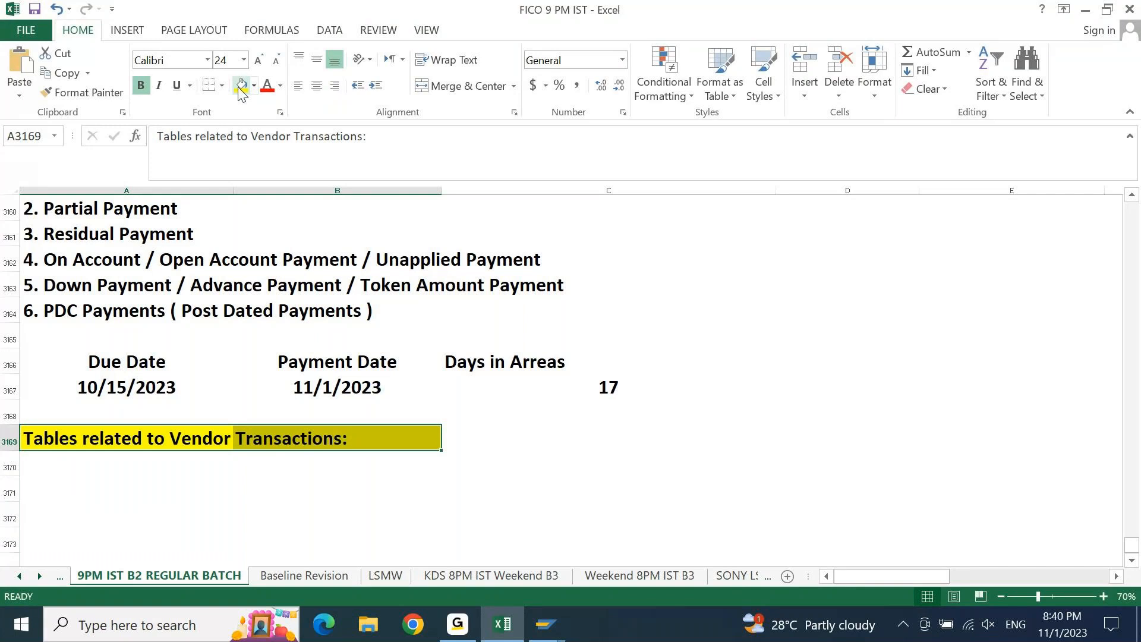
key(shift+Left)
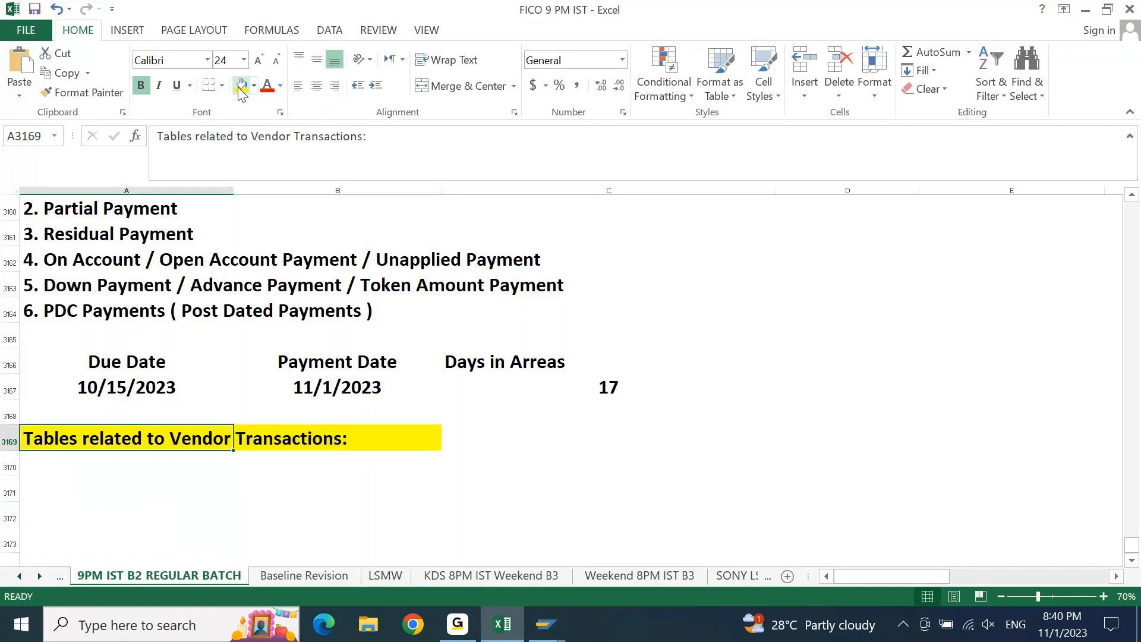
Enter the table names "BKPF / BSEG / FAGLFLEXA / ACDOCA" in cell A3170, under the heading.
key(Down)
key(Right)
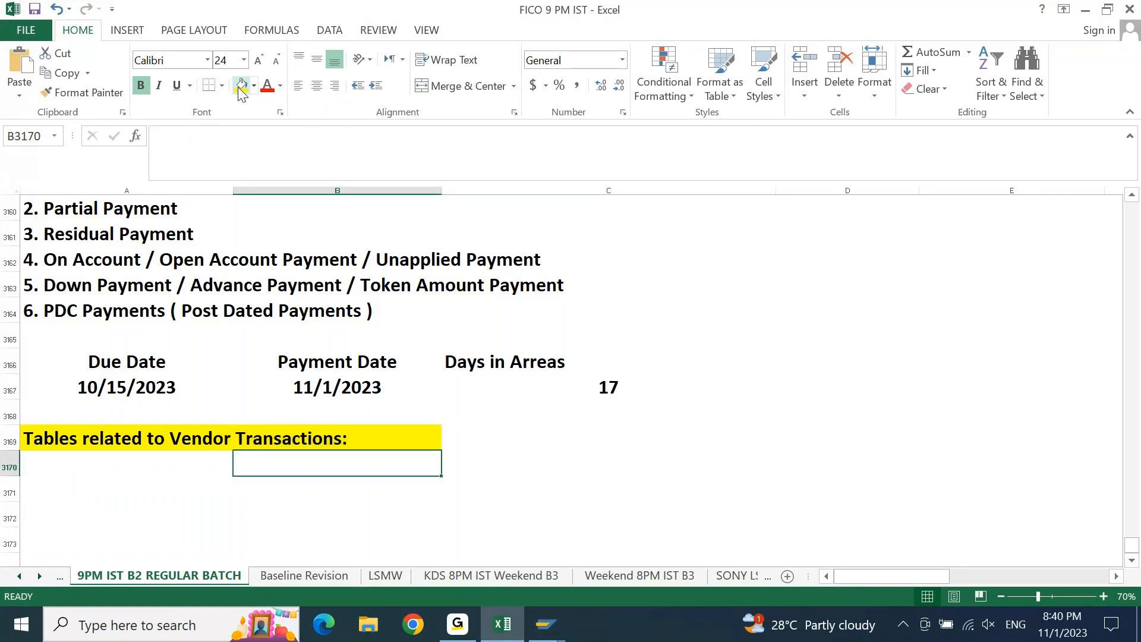
key(Left)
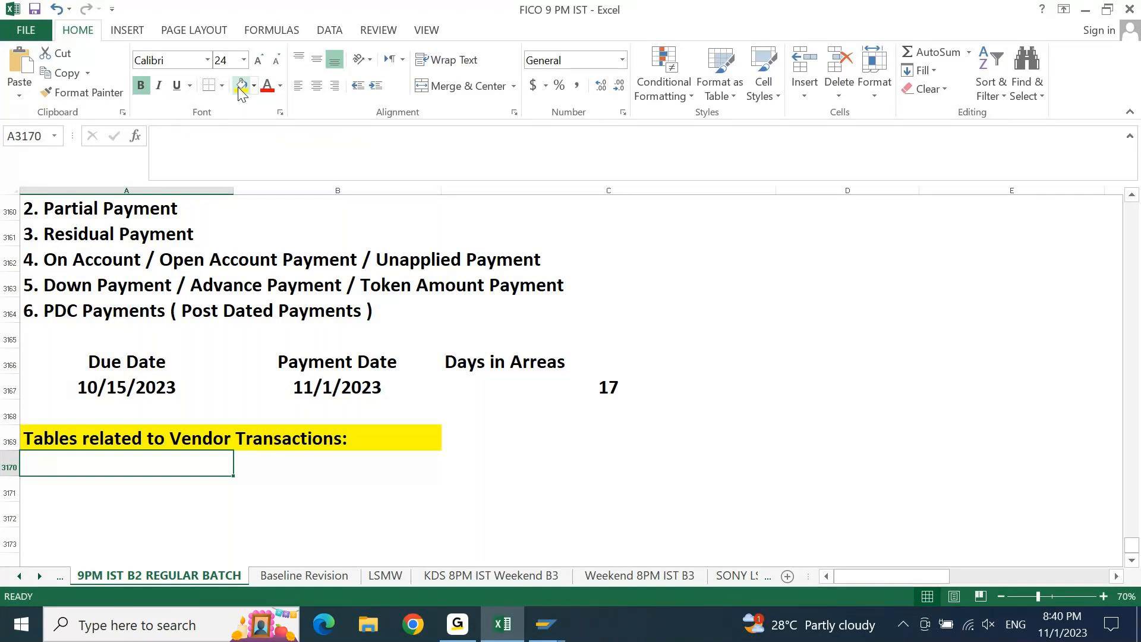
text(BKPF )
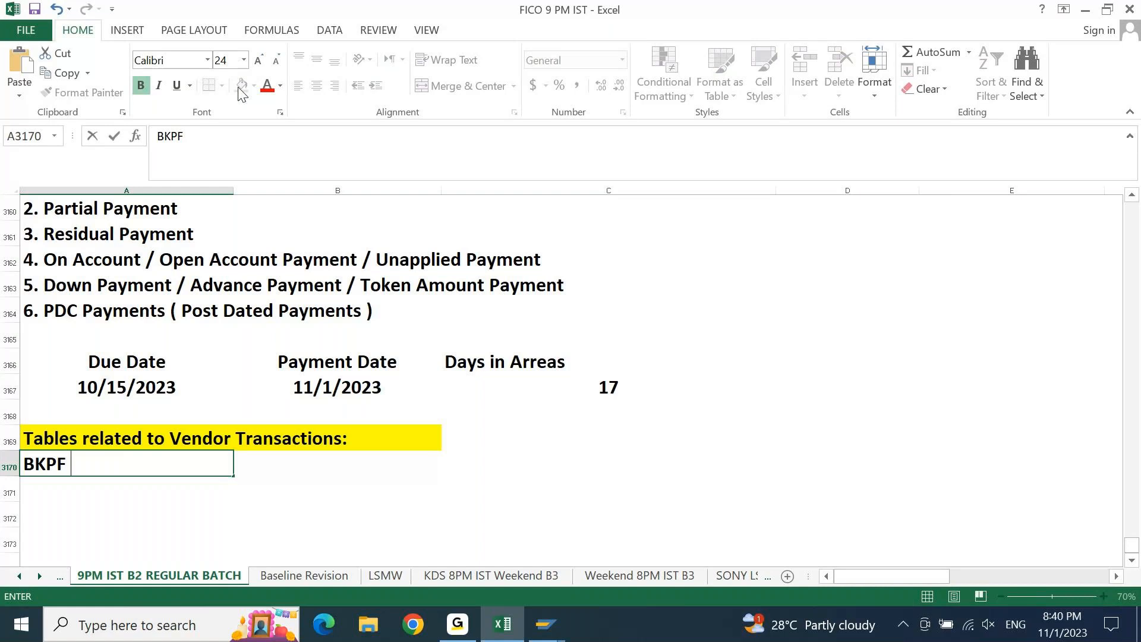
text(/ BSEG / FA)
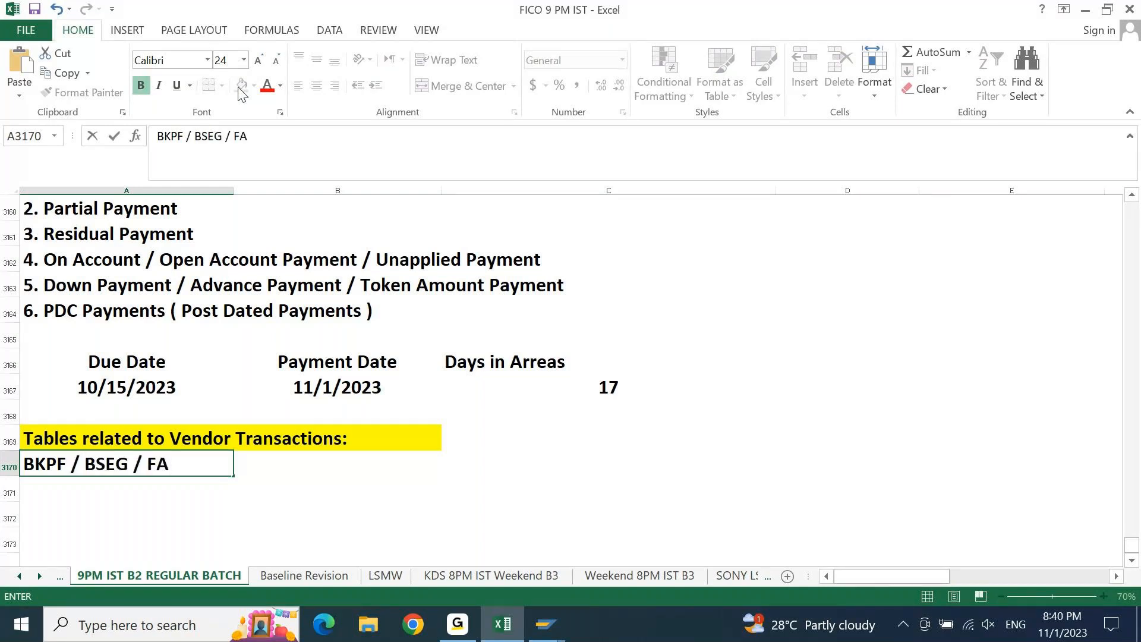
text(GLFLEXA)
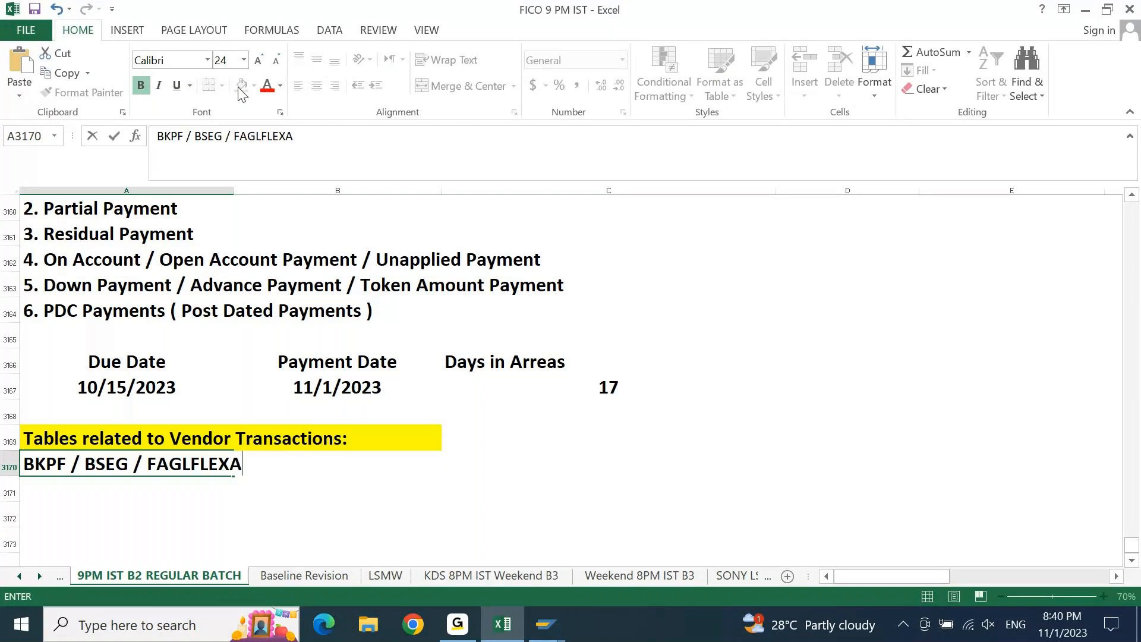
text( / ACDOCA)
key(Return)
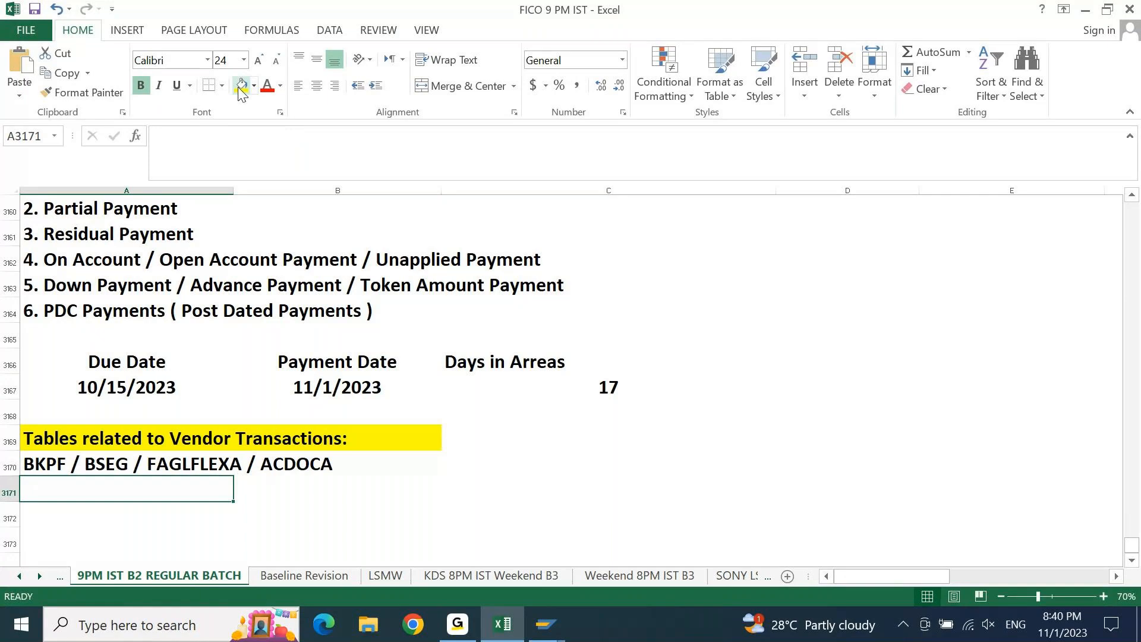
Fill the table-name cells A3170:B3170 with light green.
key(Up)
key(shift+Right)
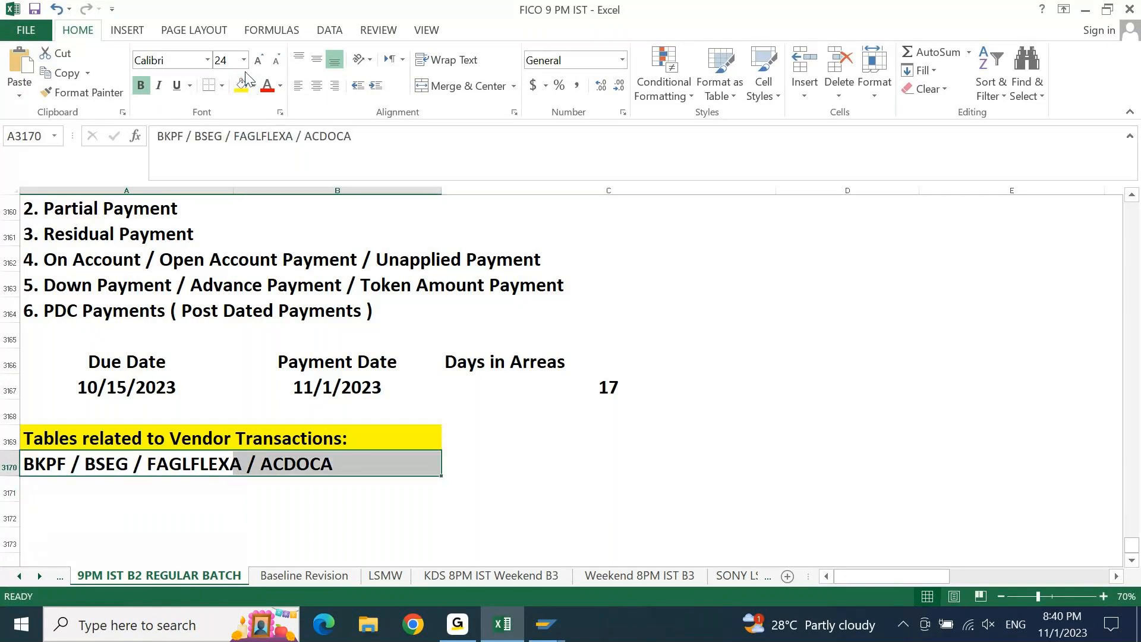
click(254, 87)
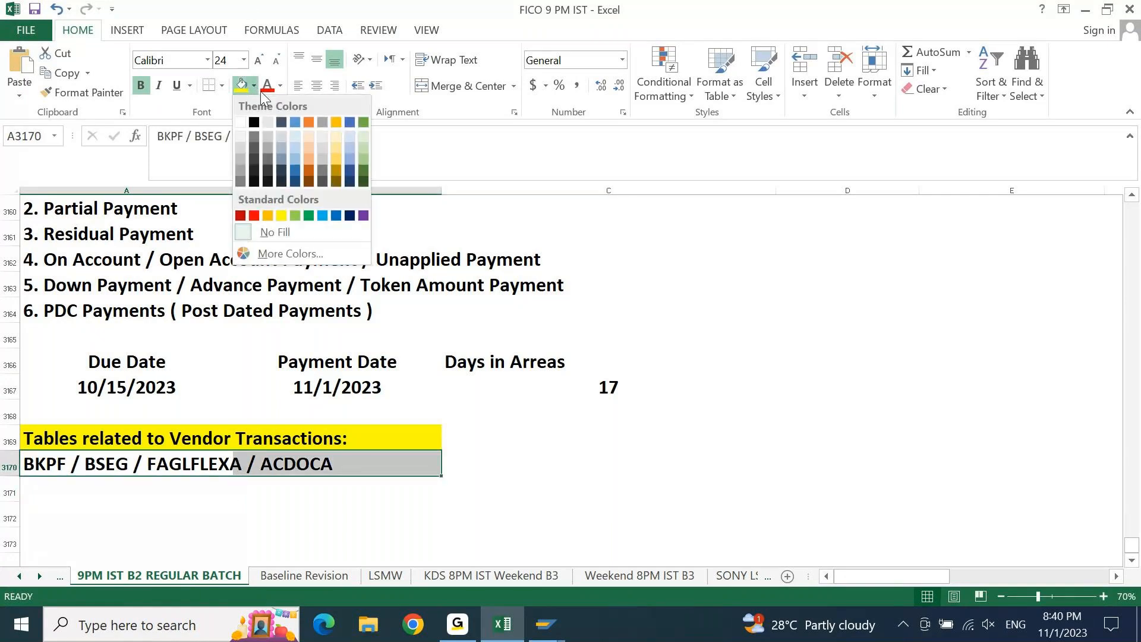
click(361, 148)
Enter the description "Accounting Document Tables" in cell C3170, beside the table names.
key(Right)
key(Right)
text(aCCOU)
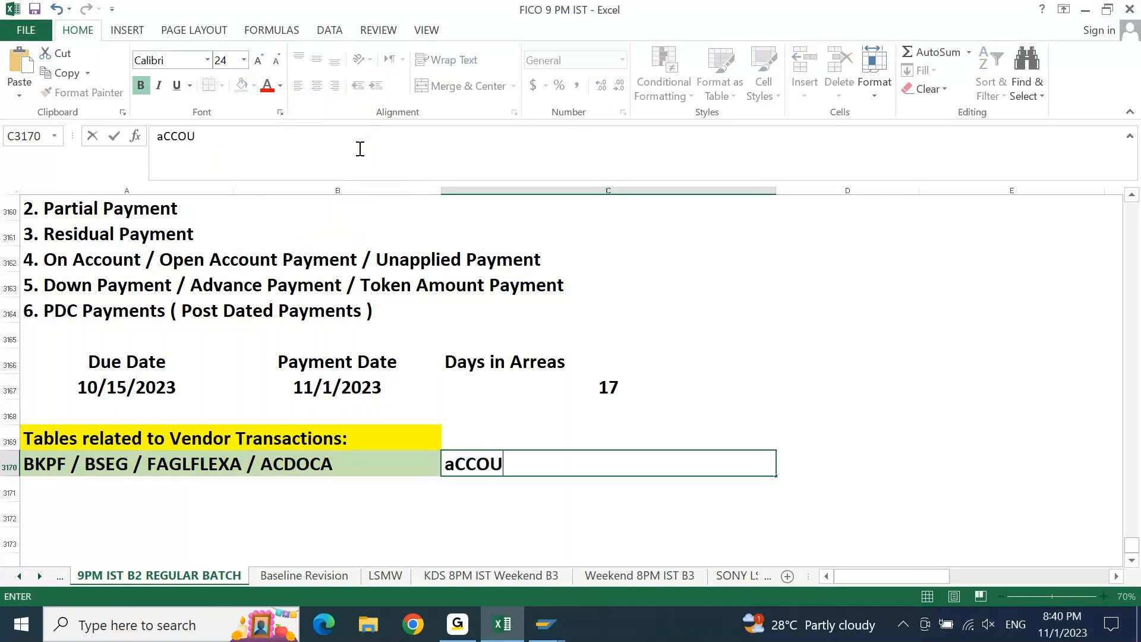
text(NTING Docu)
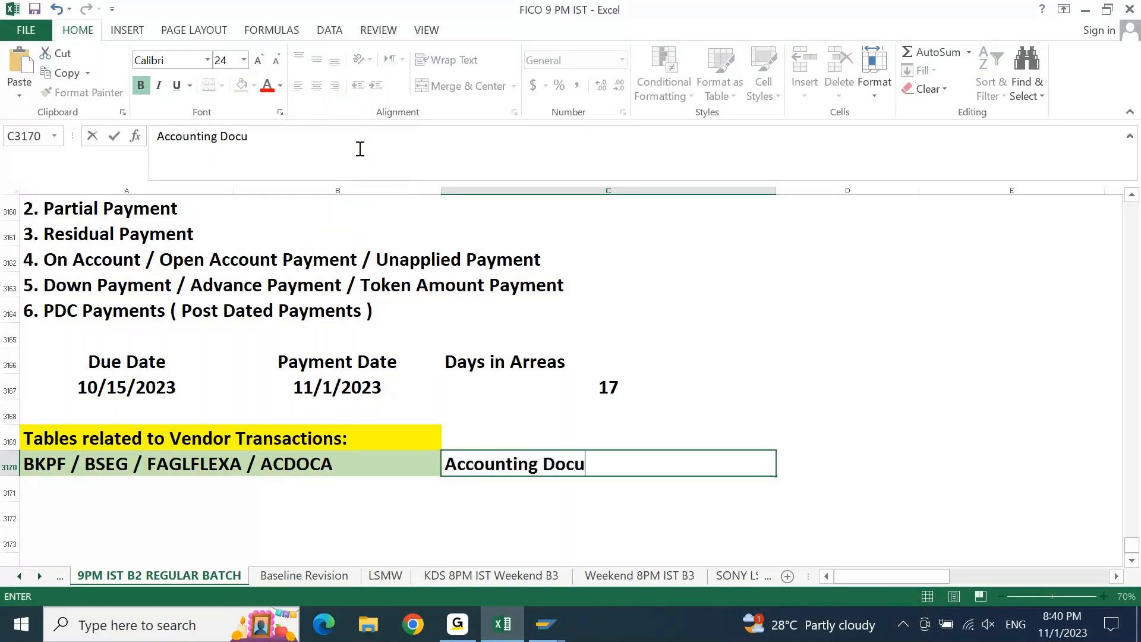
text(ment Ra)
key(BackSpace)
key(BackSpace)
text(Table)
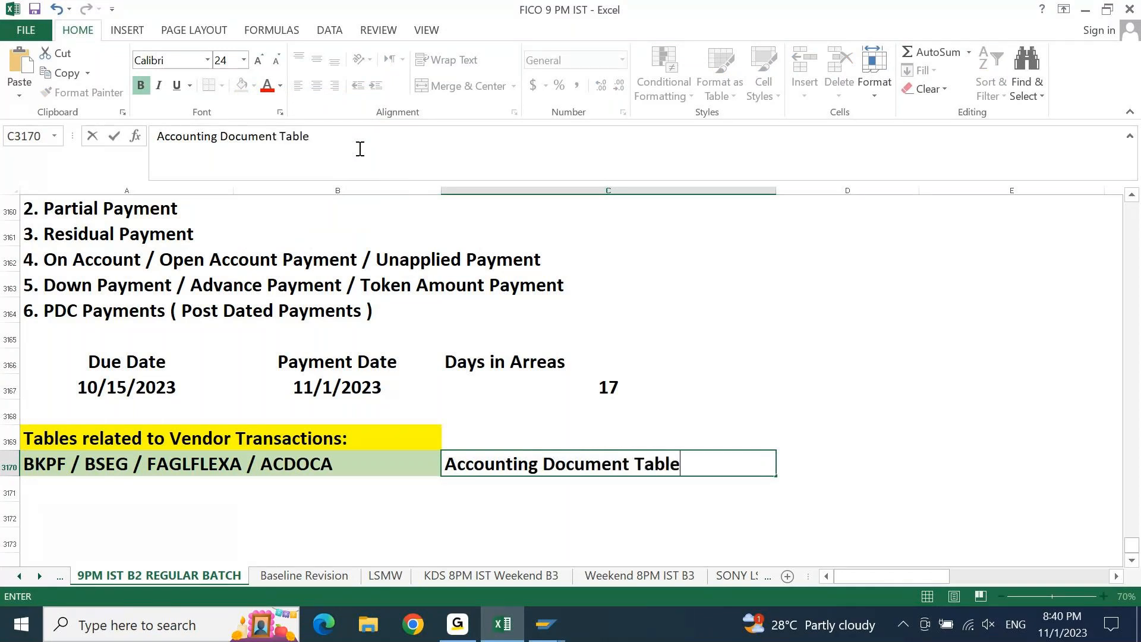
text(s)
key(Return)
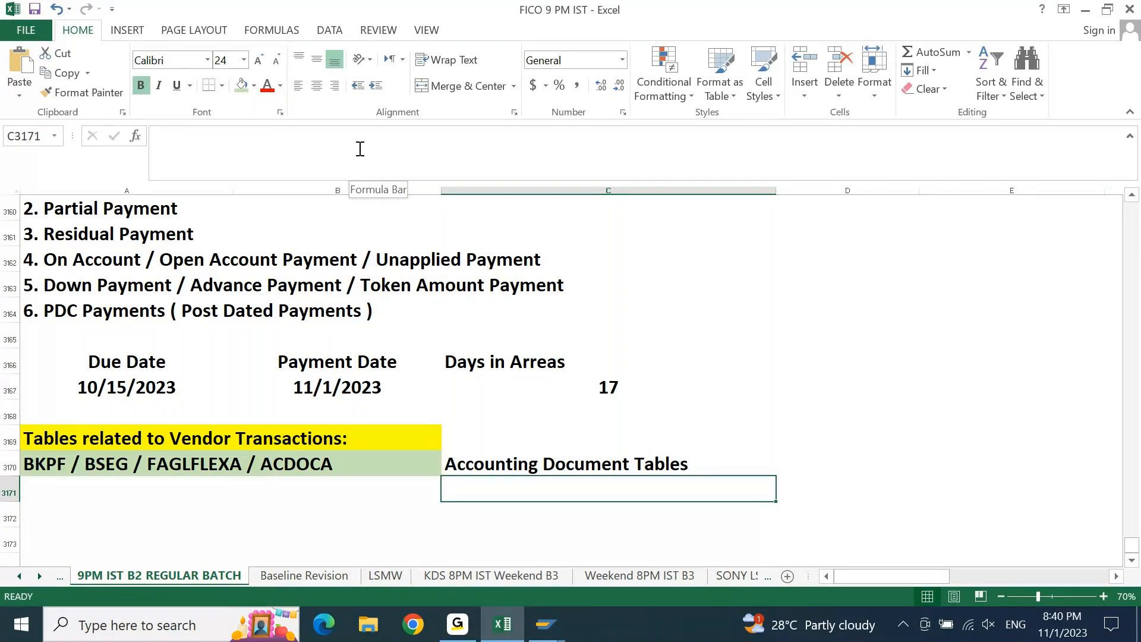
key(Left)
key(Left)
key(Down)
key(Down)
key(Down)
key(Down)
key(Down)
key(Down)
key(Down)
key(Down)
key(Down)
key(Down)
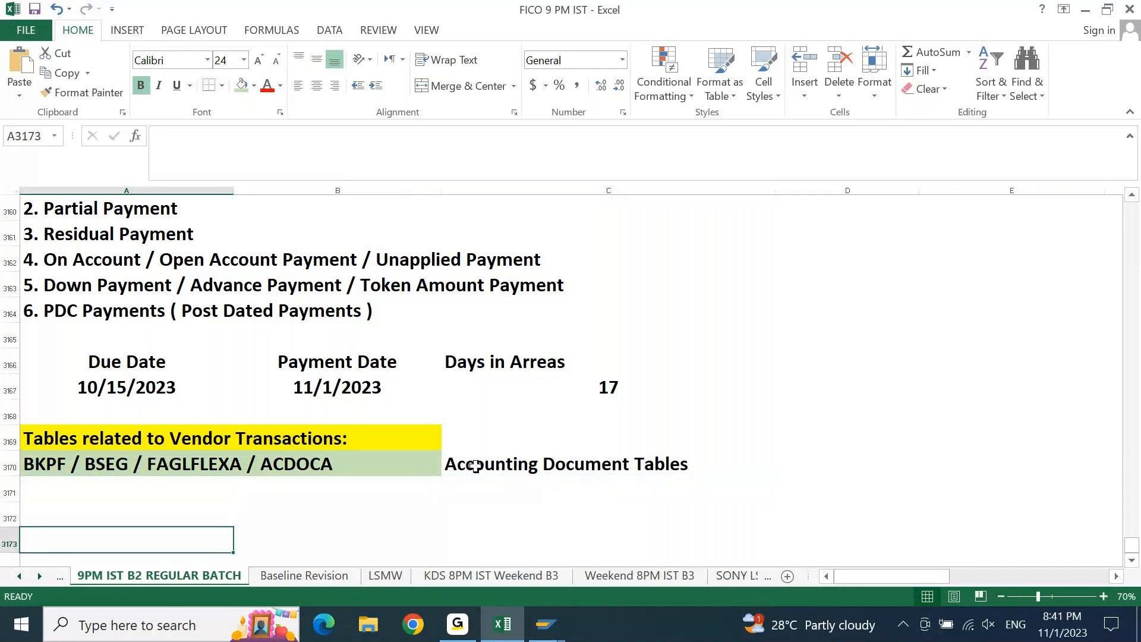
key(Up)
key(Up)
key(Up)
key(Up)
key(Up)
key(Up)
key(Up)
key(Up)
key(Up)
key(Up)
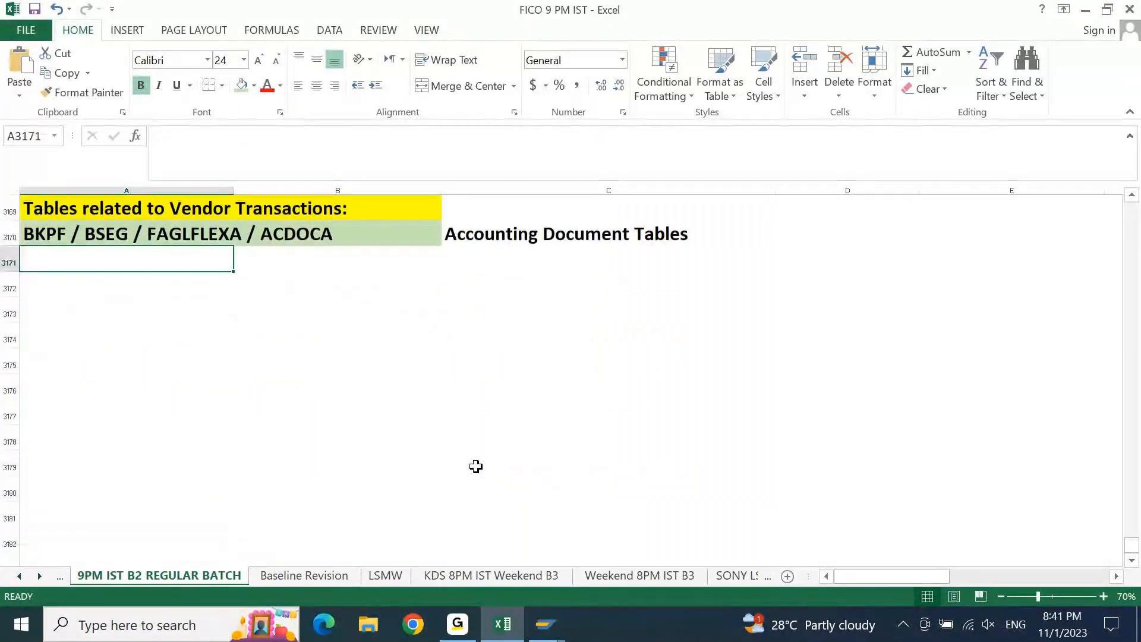
Switch to the SAP vendor line item window, leave the report and start transaction SE16N.
mouse_move(546, 624)
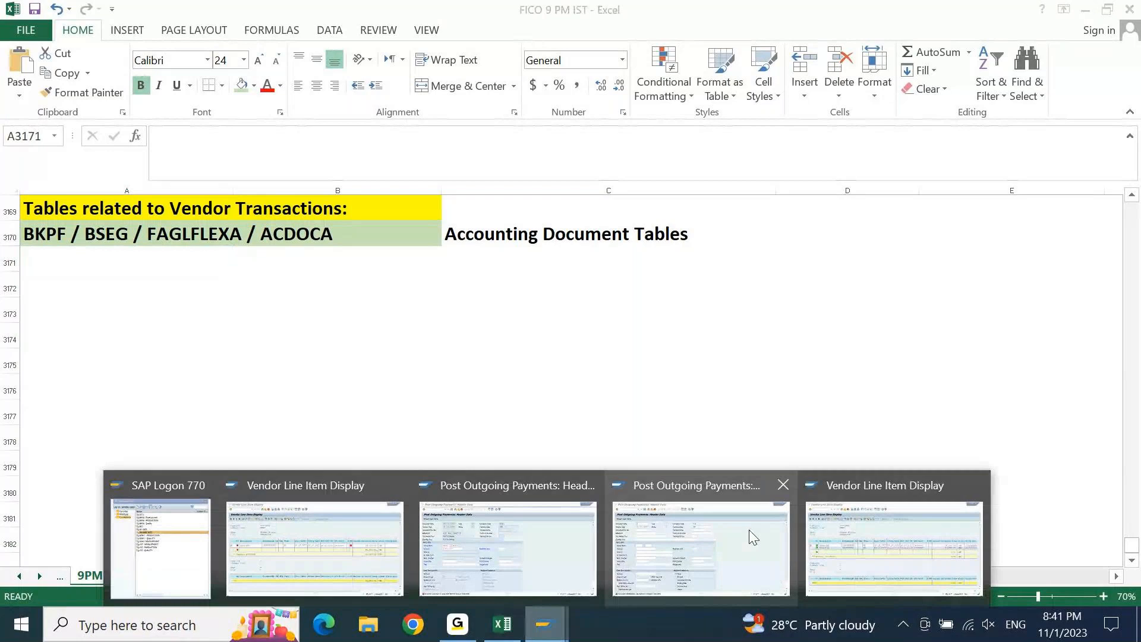
click(914, 529)
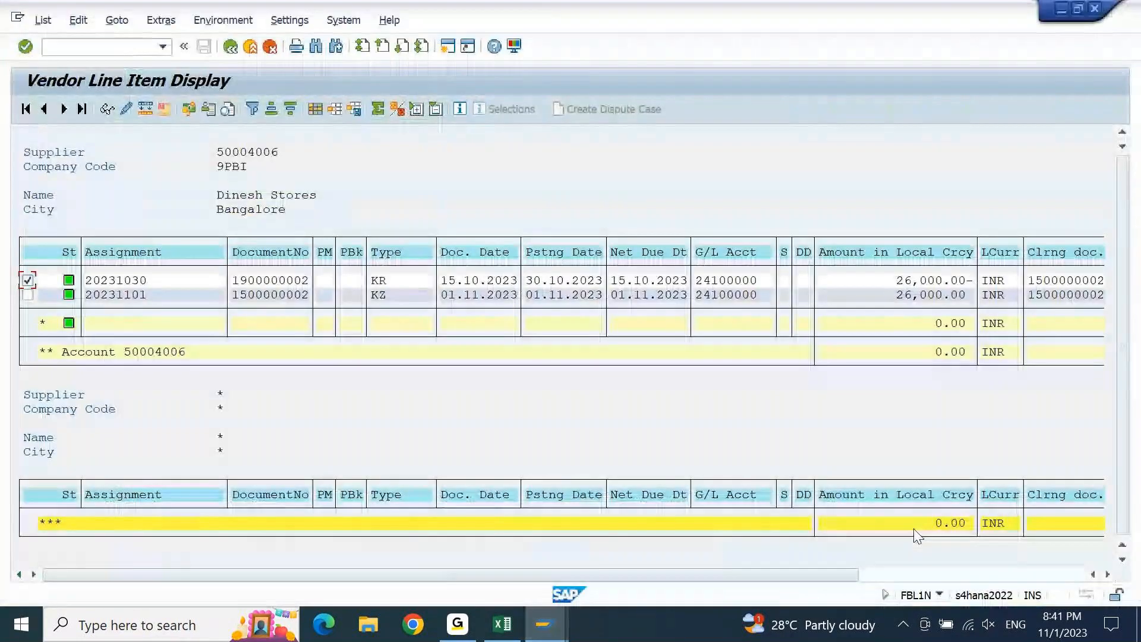
key(shift+F3)
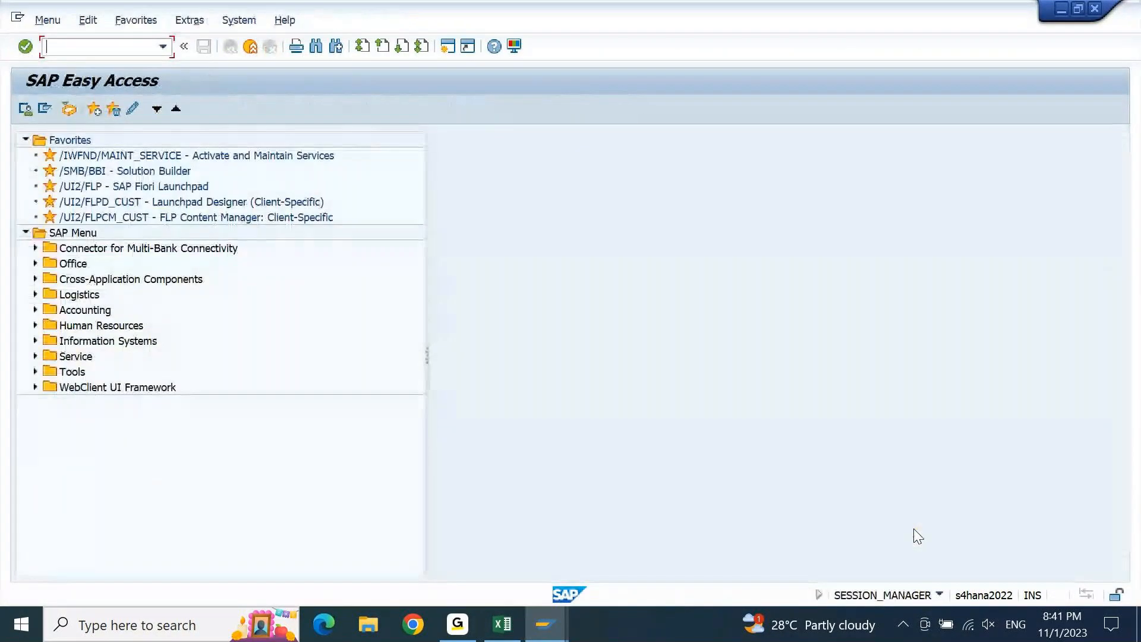
text(SE1)
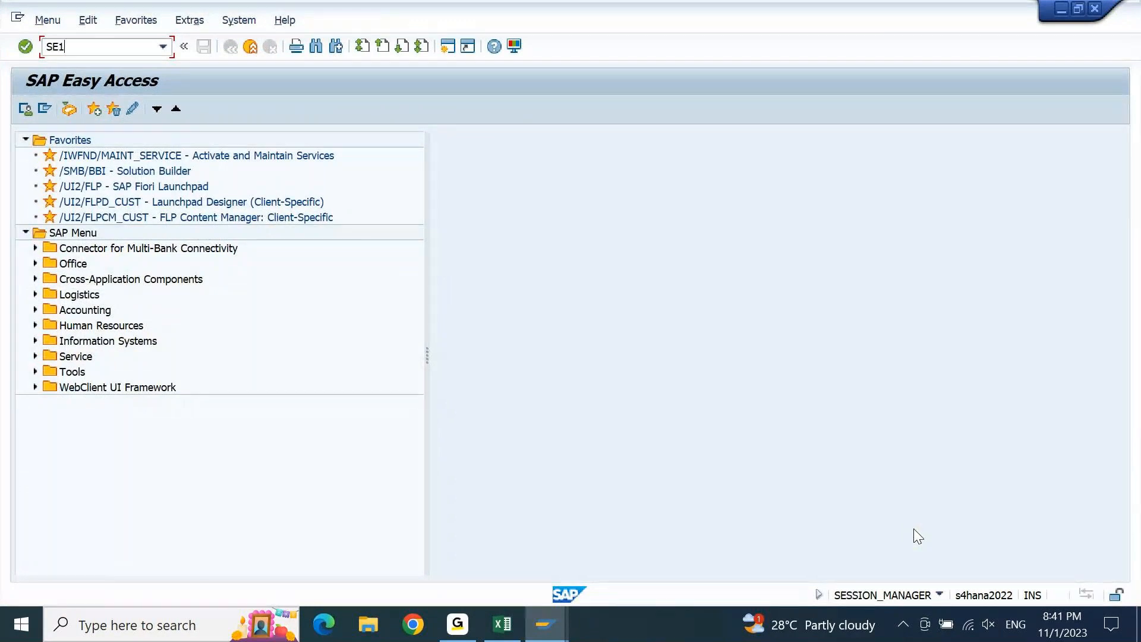
text(6N)
key(Return)
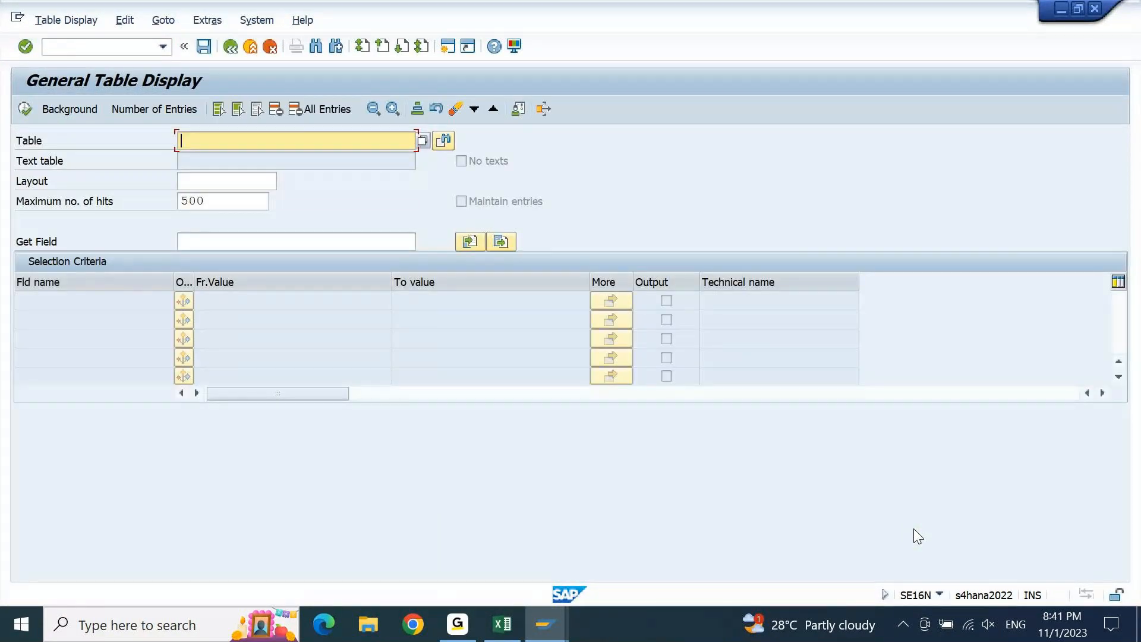
Load table BSAK in the general table display and highlight "Clrd Items" in its description.
text(BS)
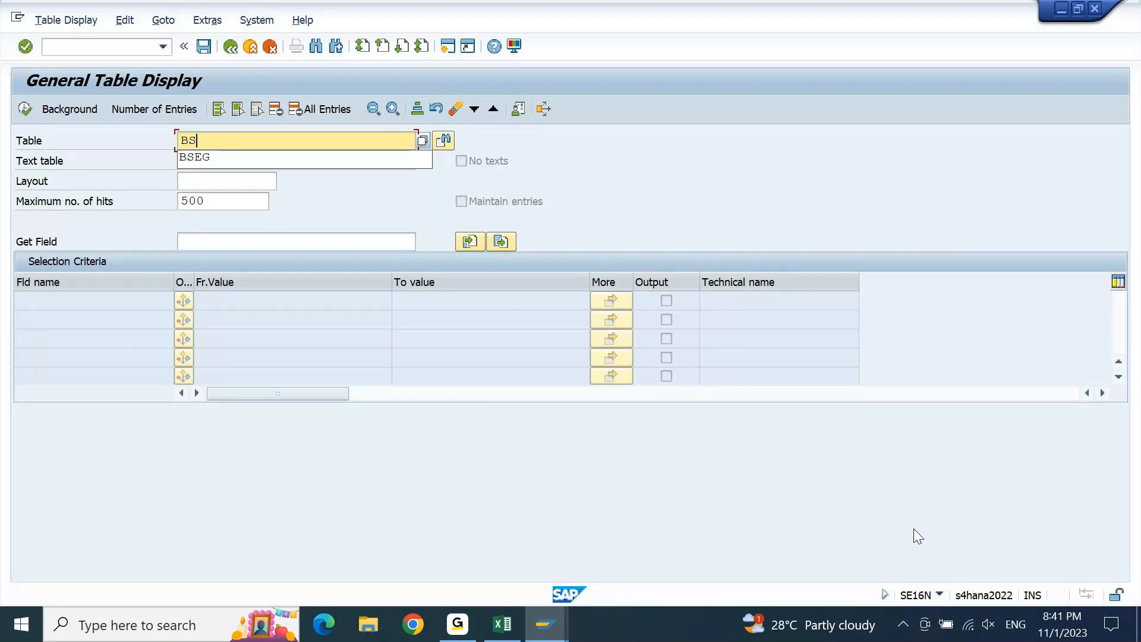
text(K)
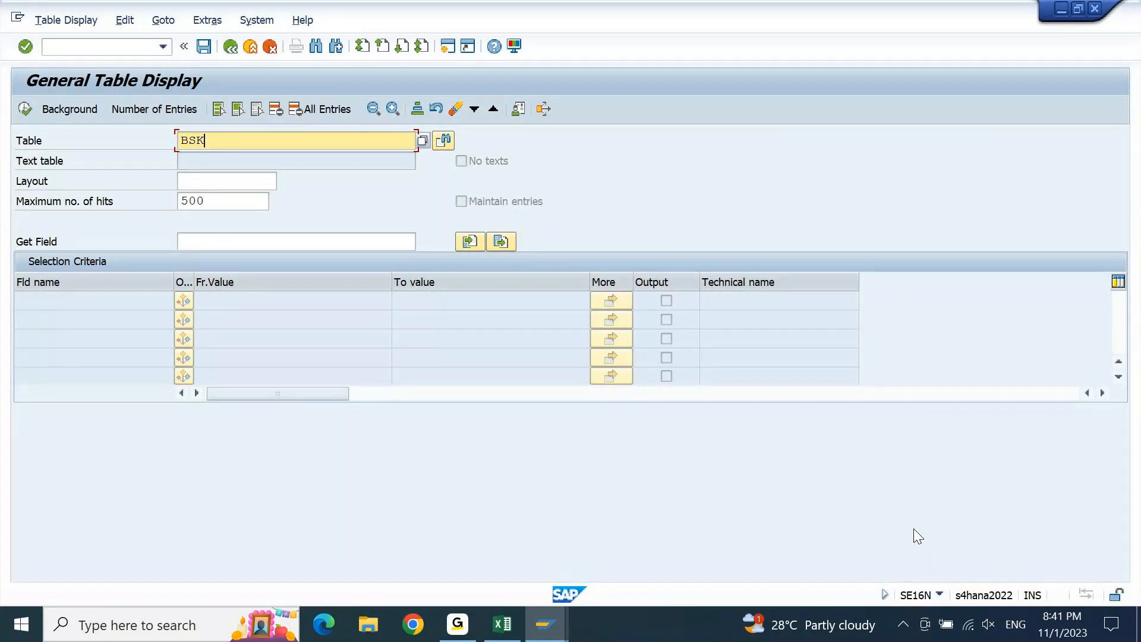
text(A)
key(BackSpace)
text(I)
key(BackSpace)
text(A)
key(Return)
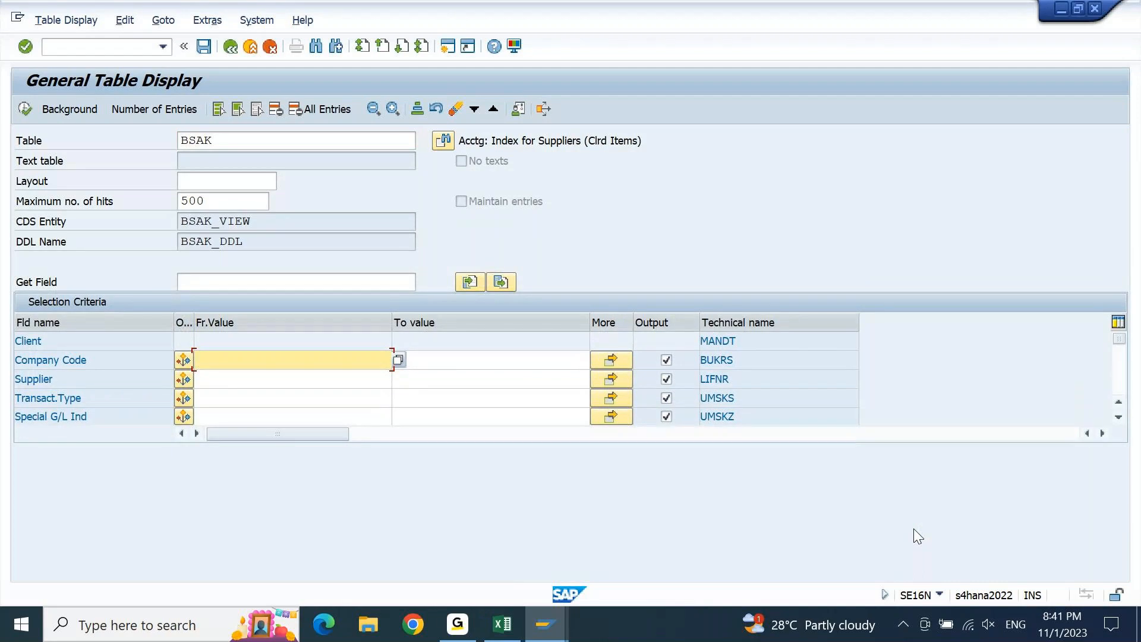
drag(589, 141, 636, 146)
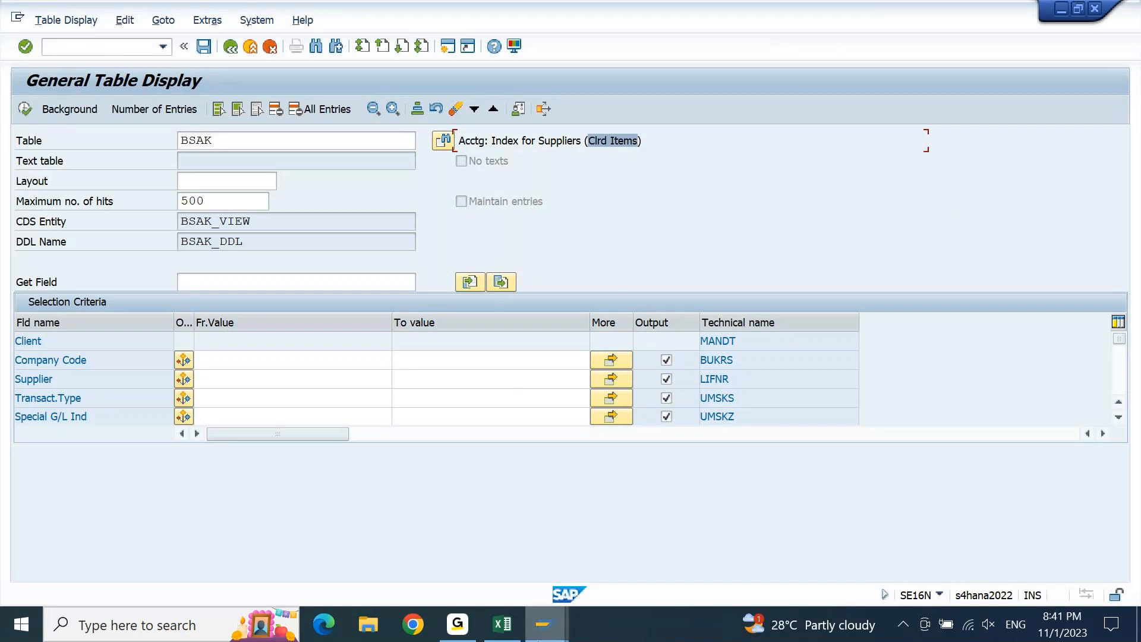
Switch to the vendor line item window of cleared items and return from the list to its selection screen.
mouse_move(542, 624)
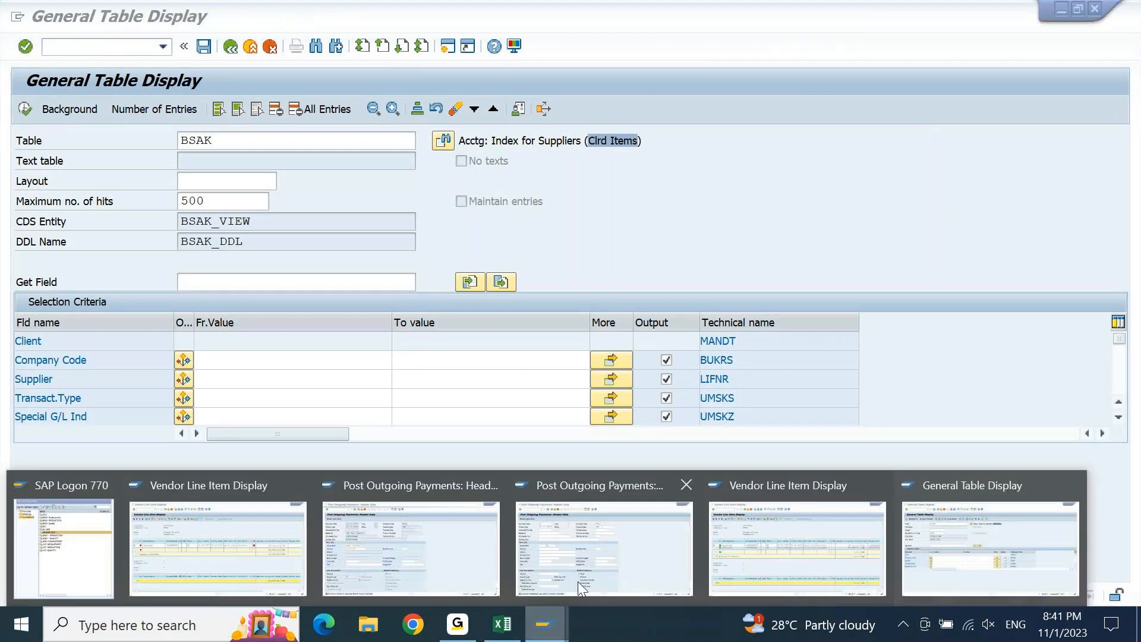
click(804, 555)
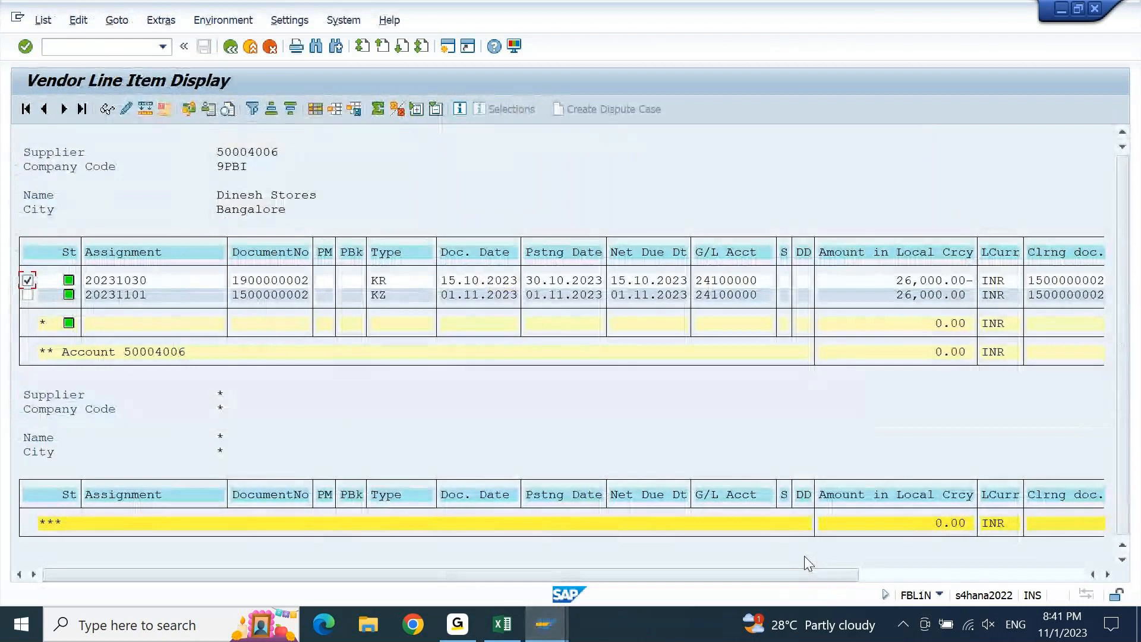
key(F3)
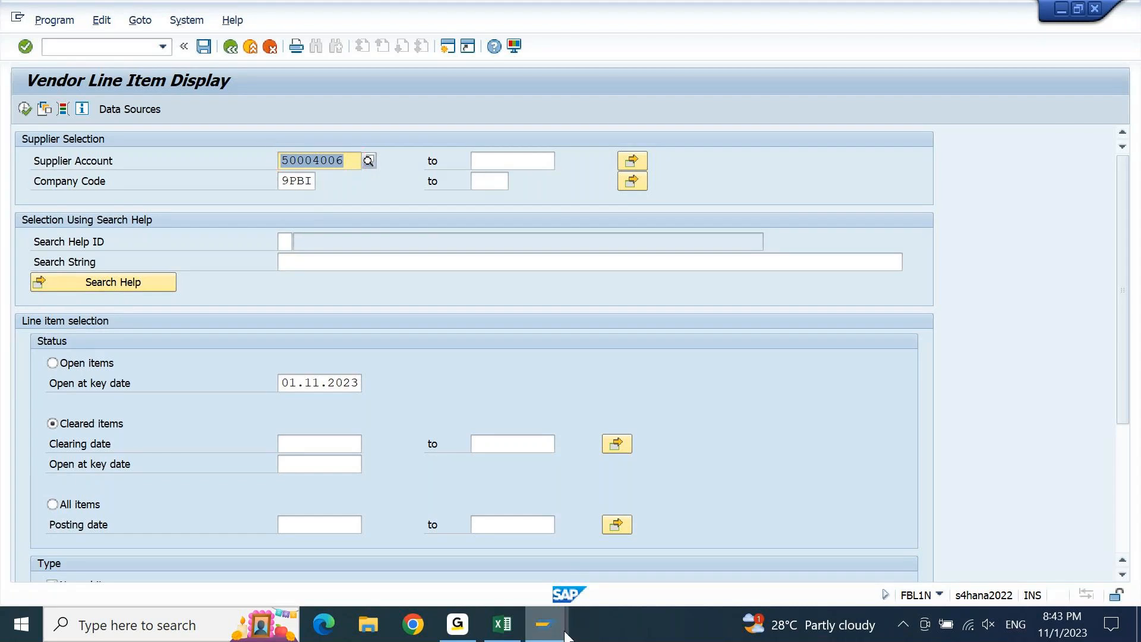
Return to the General Table Display window and set the Company Code criterion for BSAK to 9PBI.
mouse_move(545, 624)
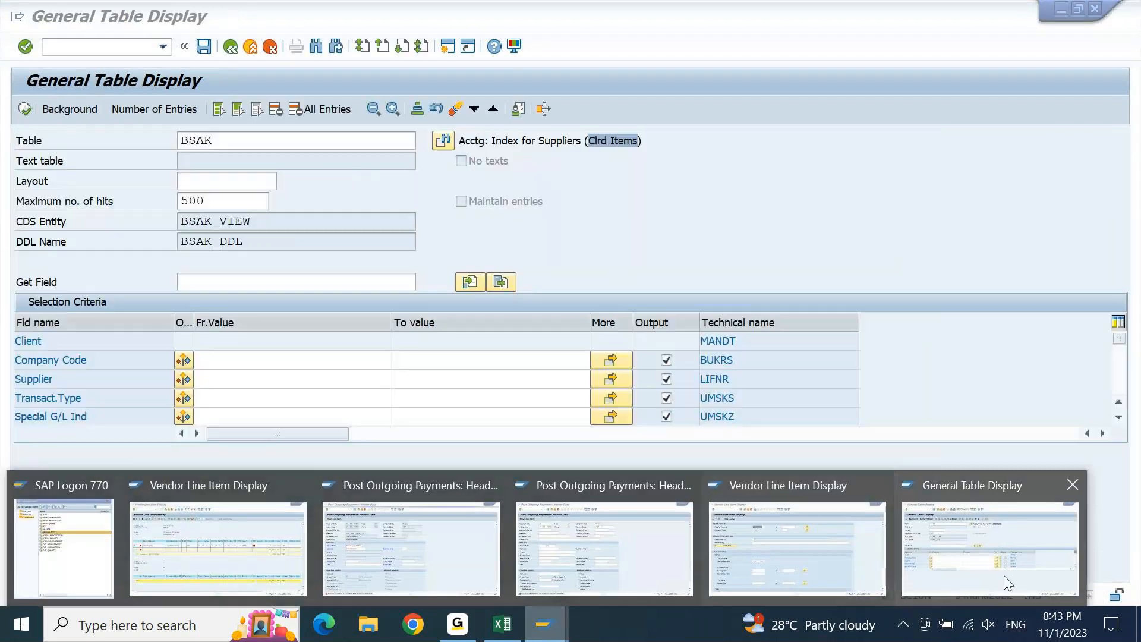
click(1009, 583)
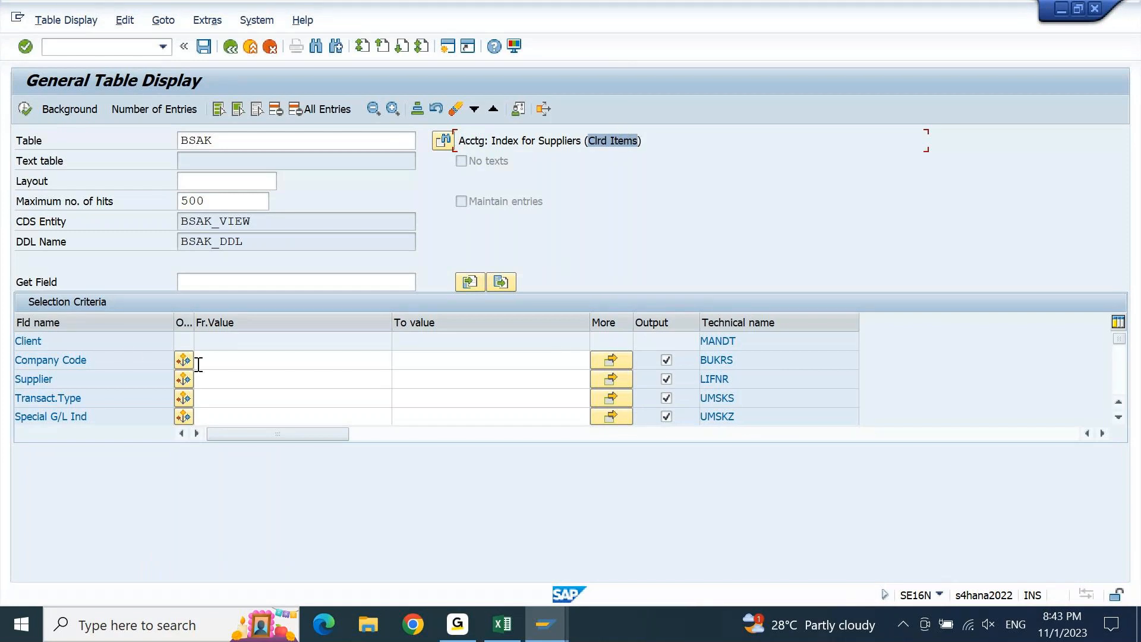
click(249, 362)
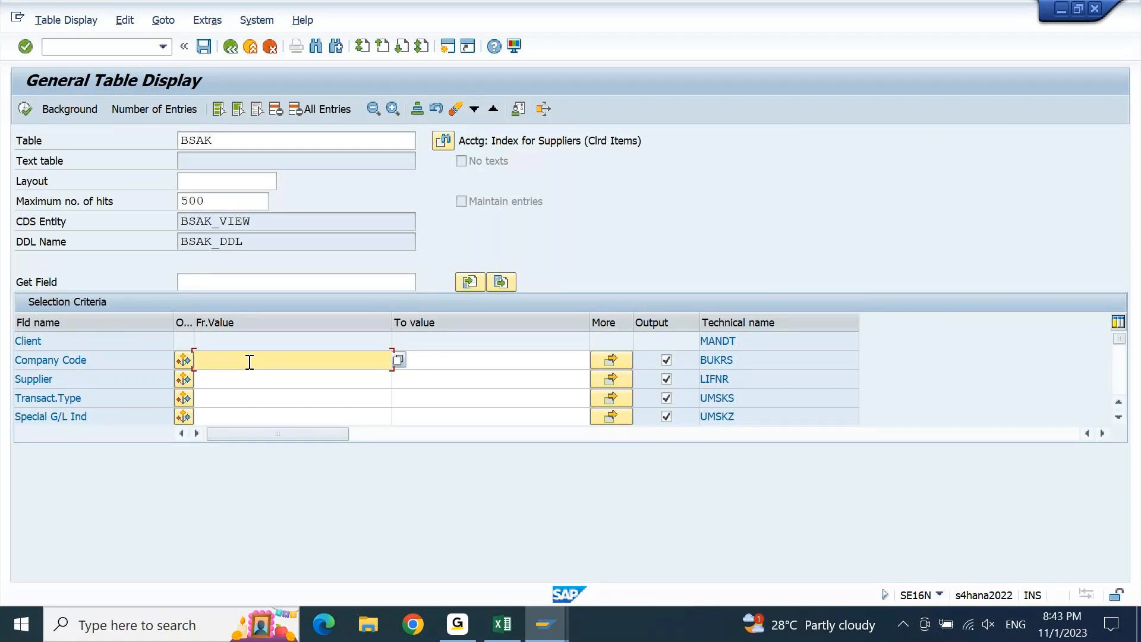
text(9pbi)
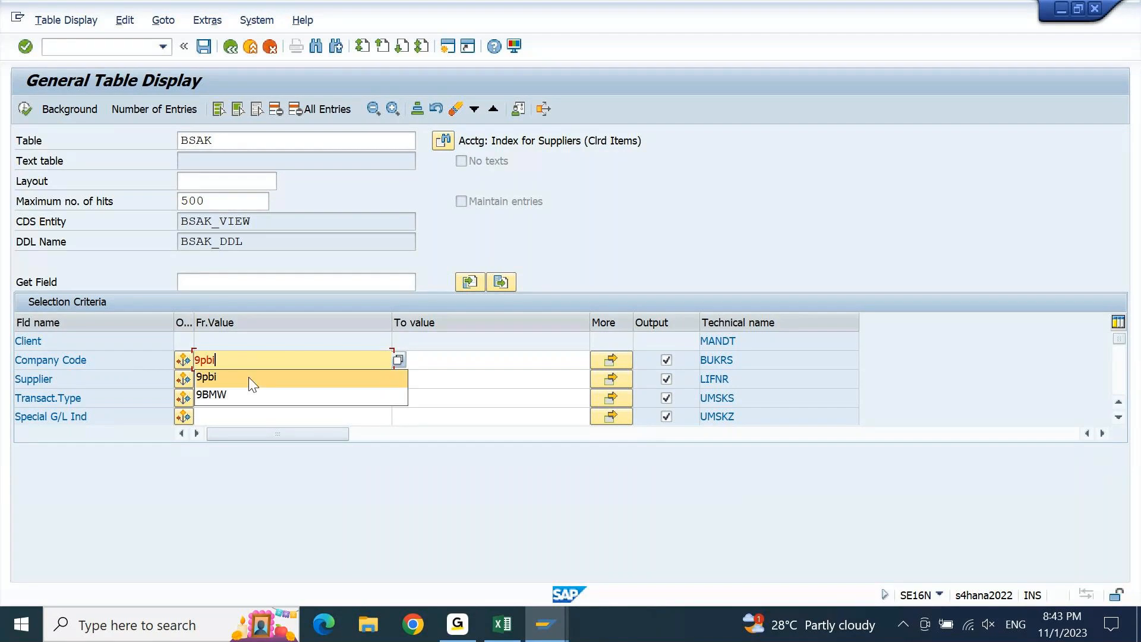
click(249, 377)
key(Return)
Enter the supplier account number from the vendor line item selection as the BSAK Supplier criterion and display the matching entries.
click(251, 377)
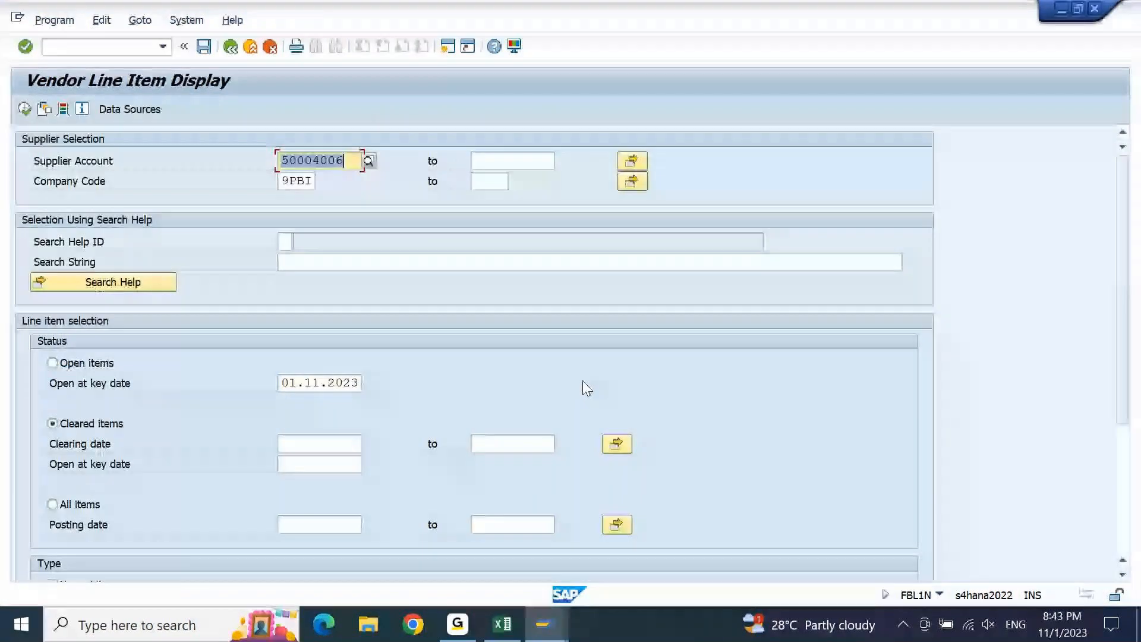
text(50004006)
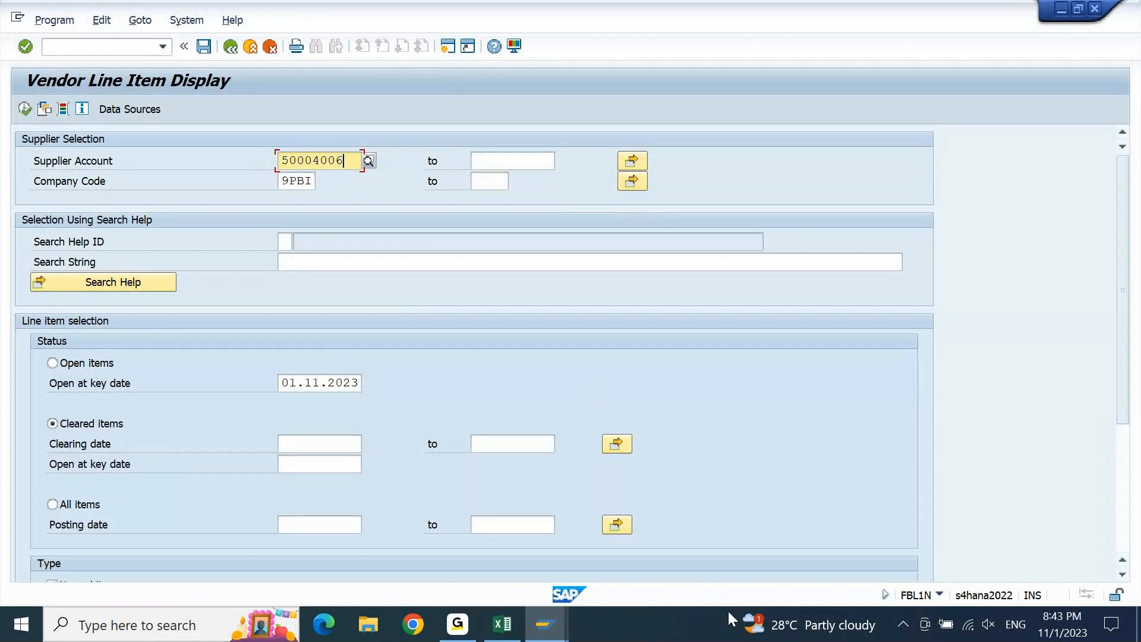
mouse_move(544, 623)
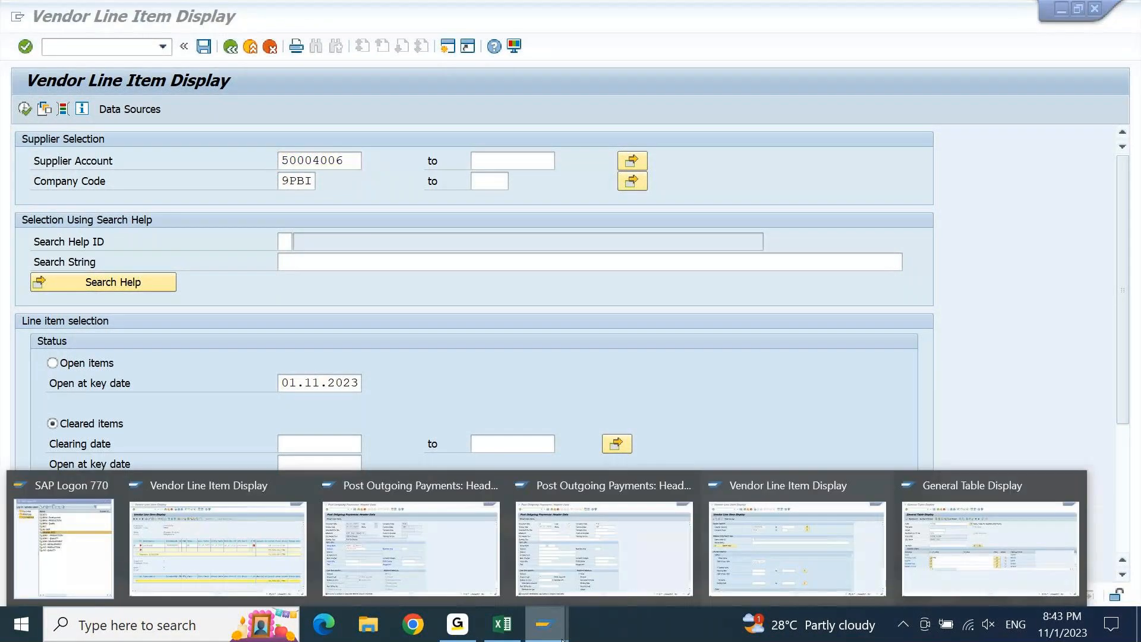
click(949, 548)
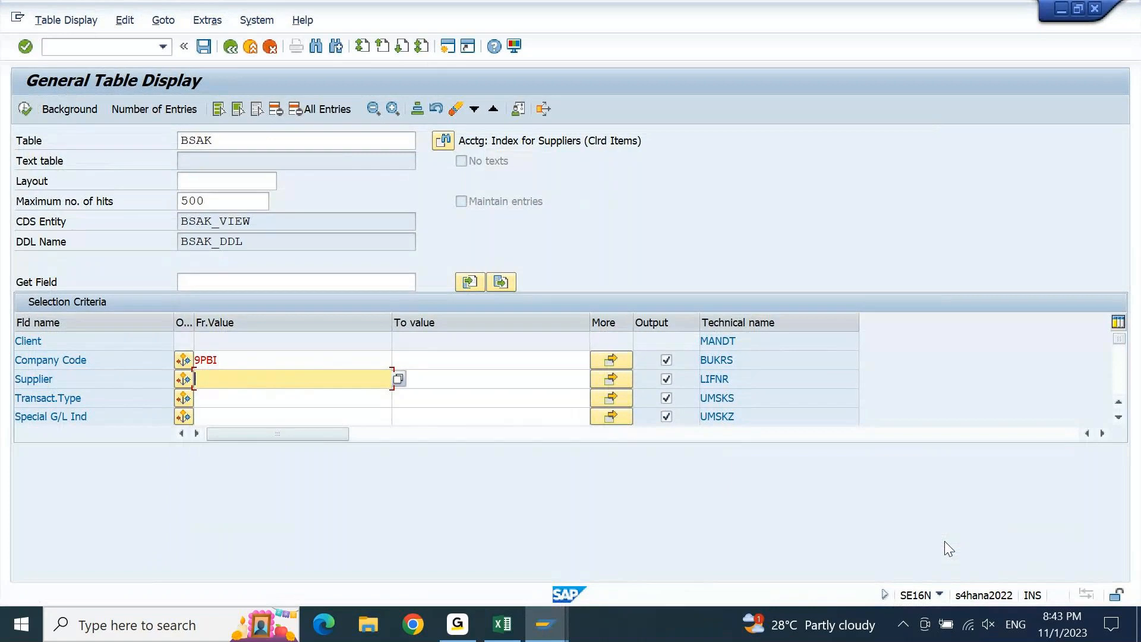
text(50004006)
key(shift+Home)
click(26, 108)
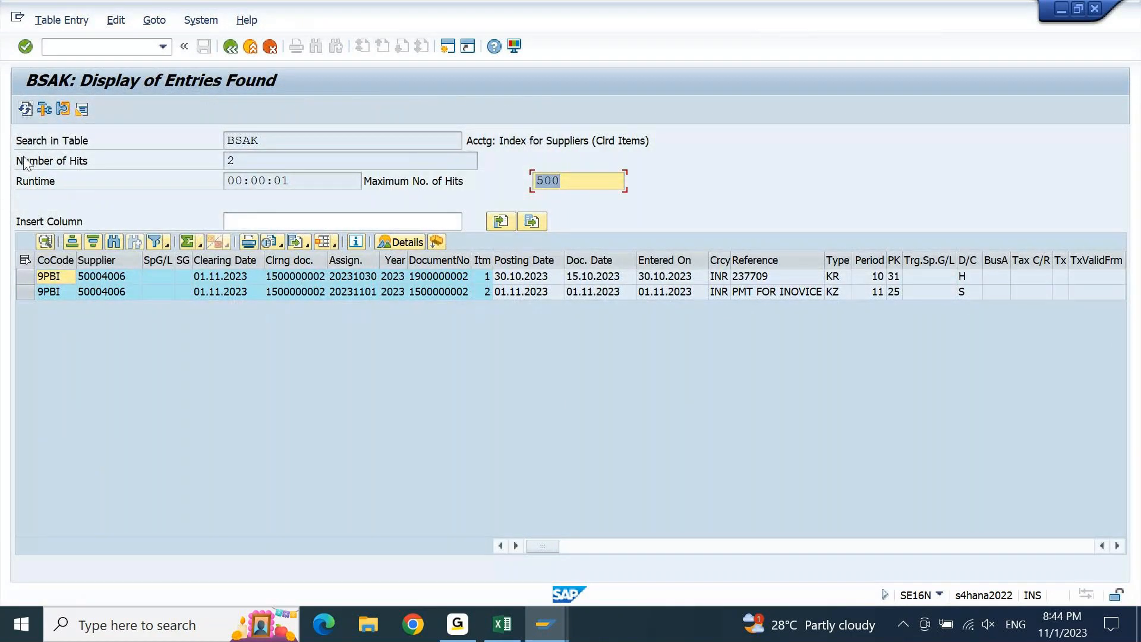
Examine the supplier, clearing date, clearing document, document number, dates, reference, document type and posting key of the BSAK entries.
click(65, 282)
click(105, 282)
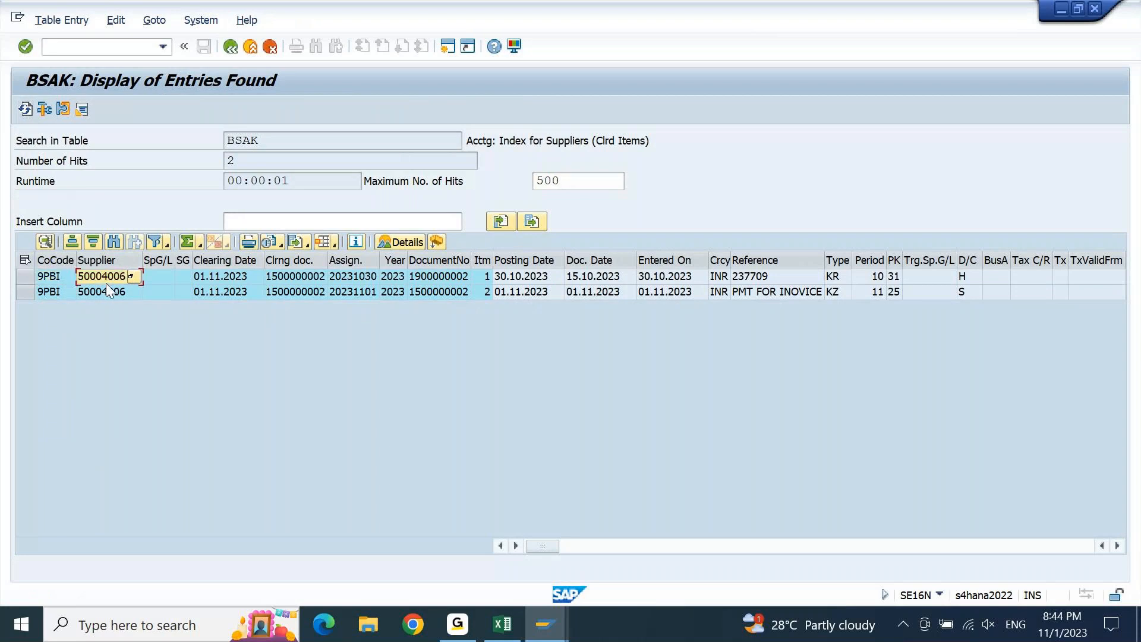
click(243, 277)
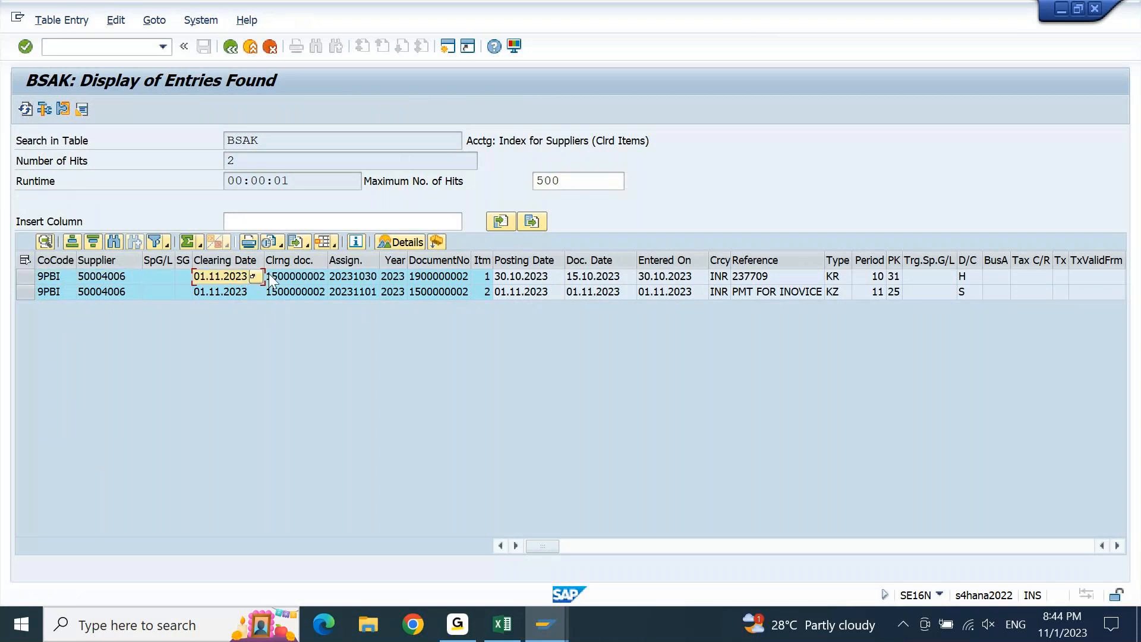
click(285, 279)
click(350, 283)
drag(434, 276, 435, 287)
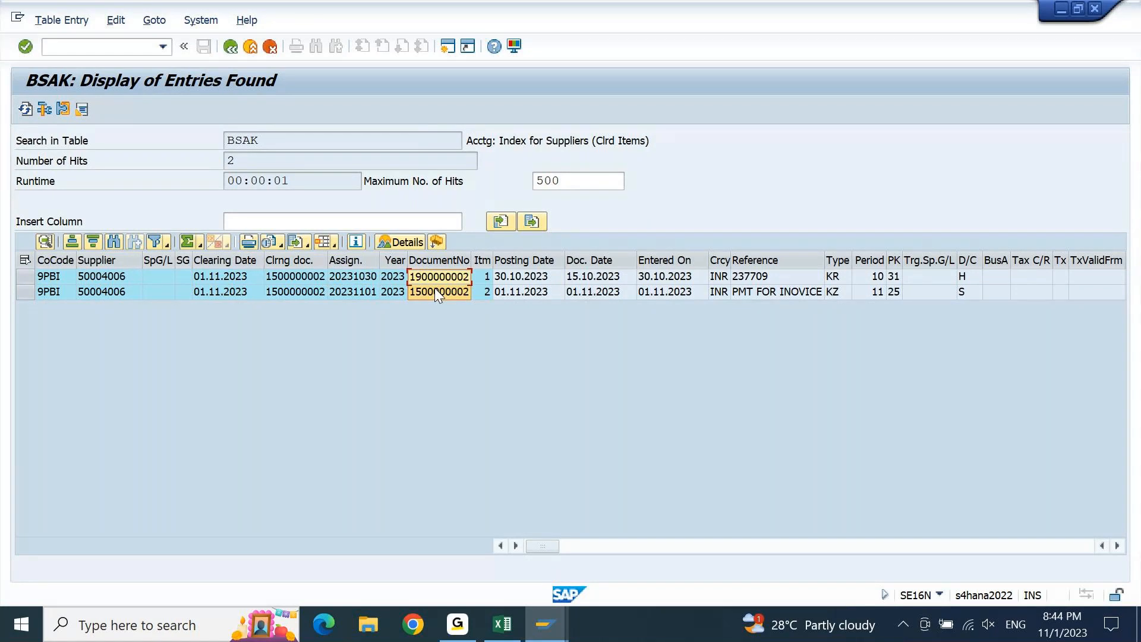
click(602, 283)
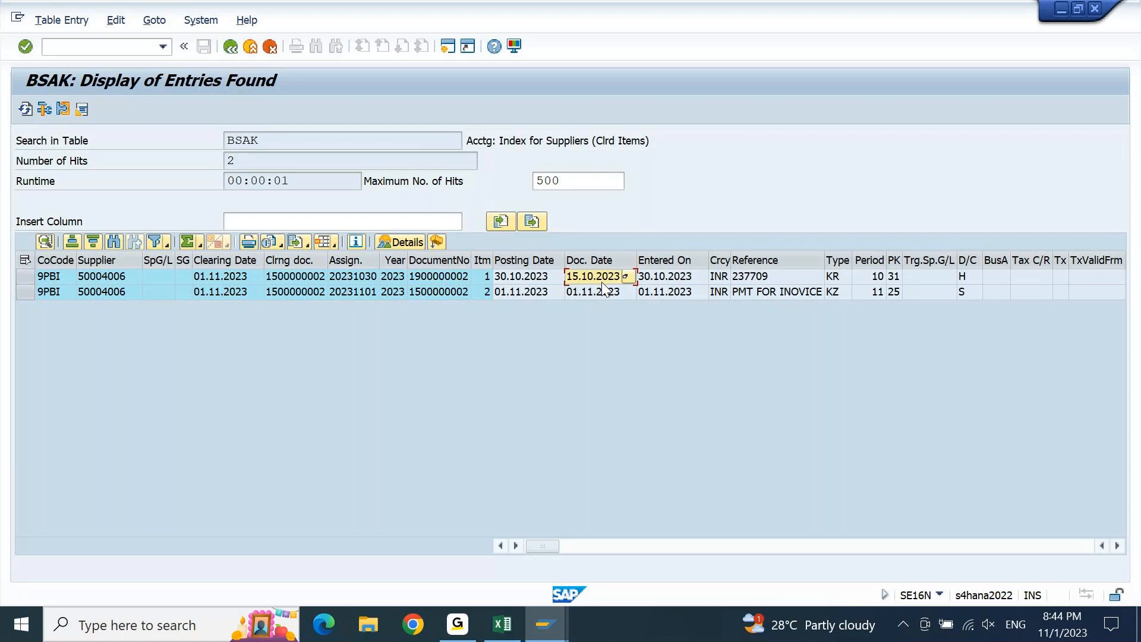
click(553, 283)
click(678, 284)
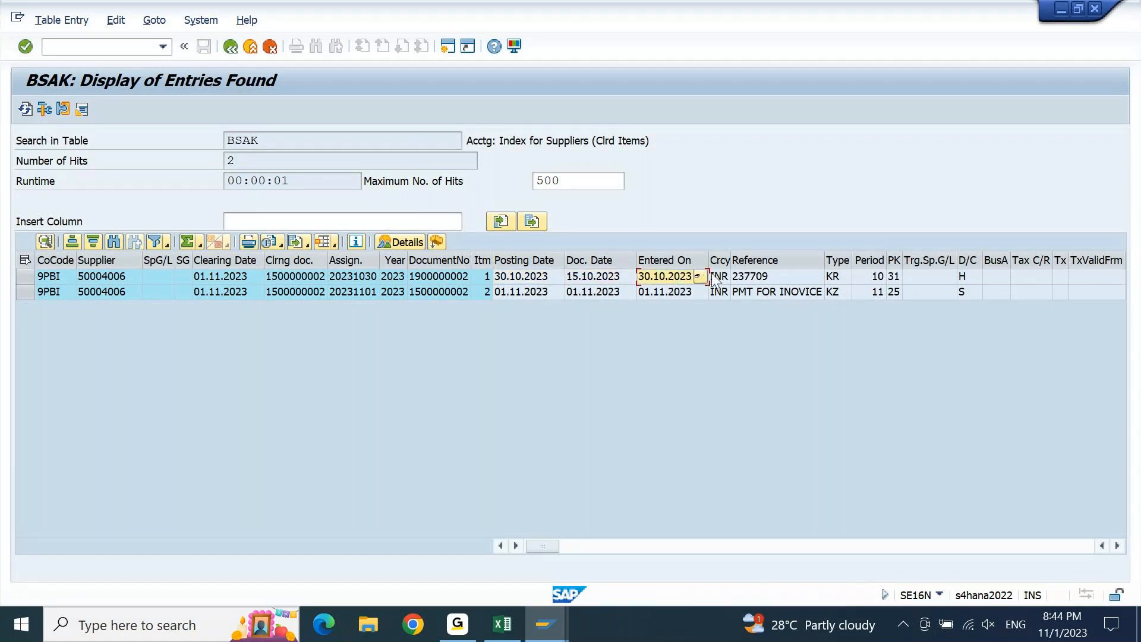
click(782, 276)
click(838, 277)
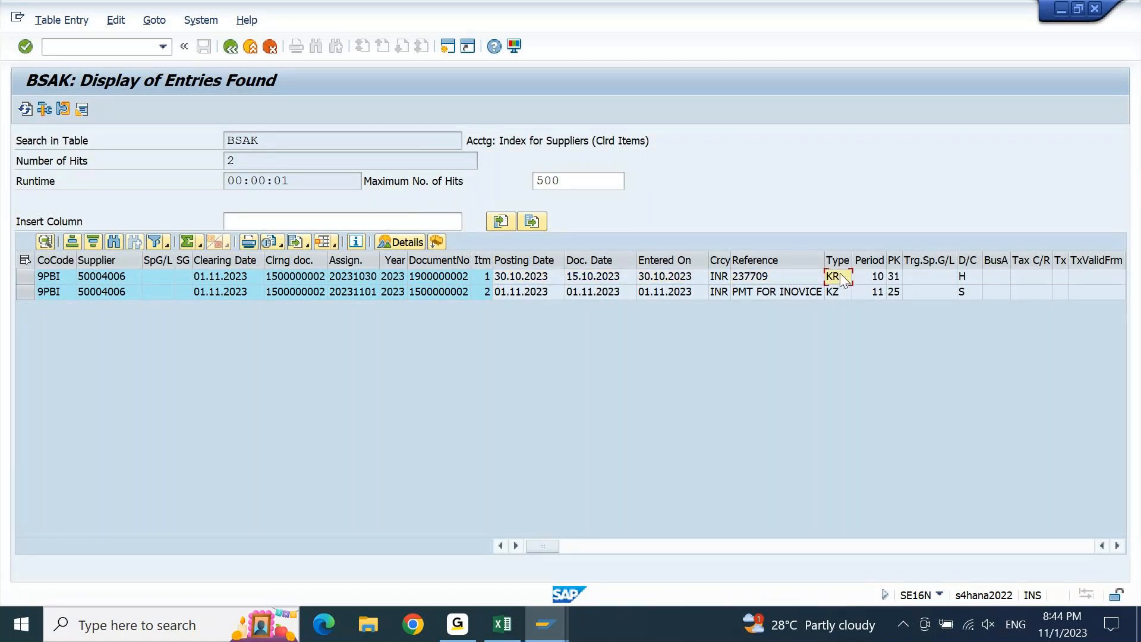
click(894, 277)
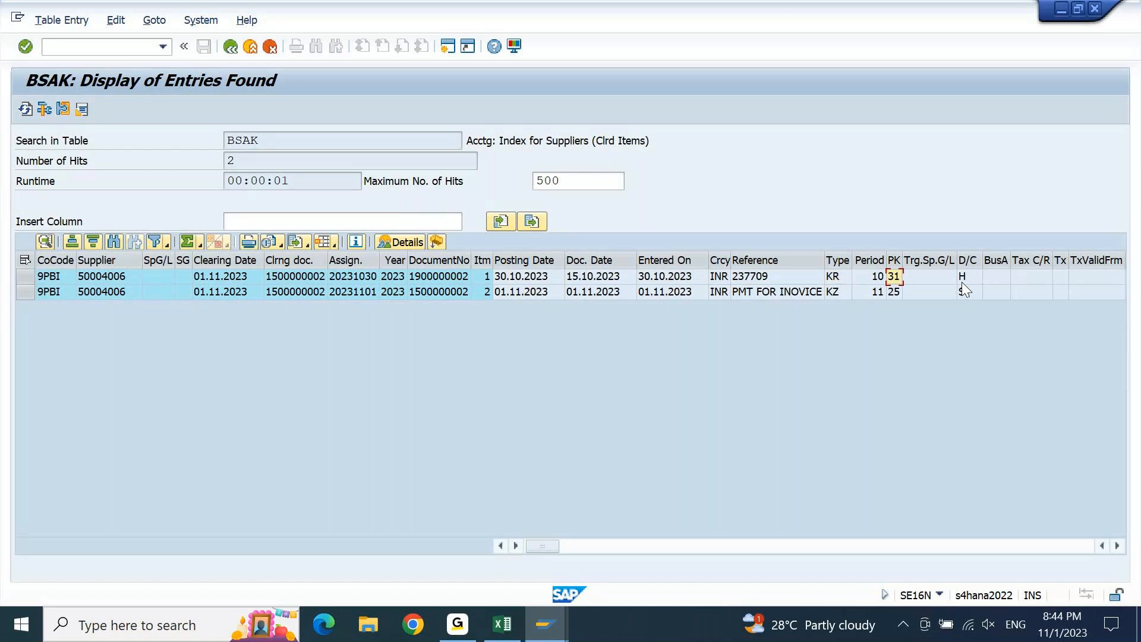
Examine the local currency amounts of the BSAK entries and return to the first column.
key(Right)
key(Right)
key(Right)
key(Right)
key(Right)
key(Right)
key(Right)
key(Right)
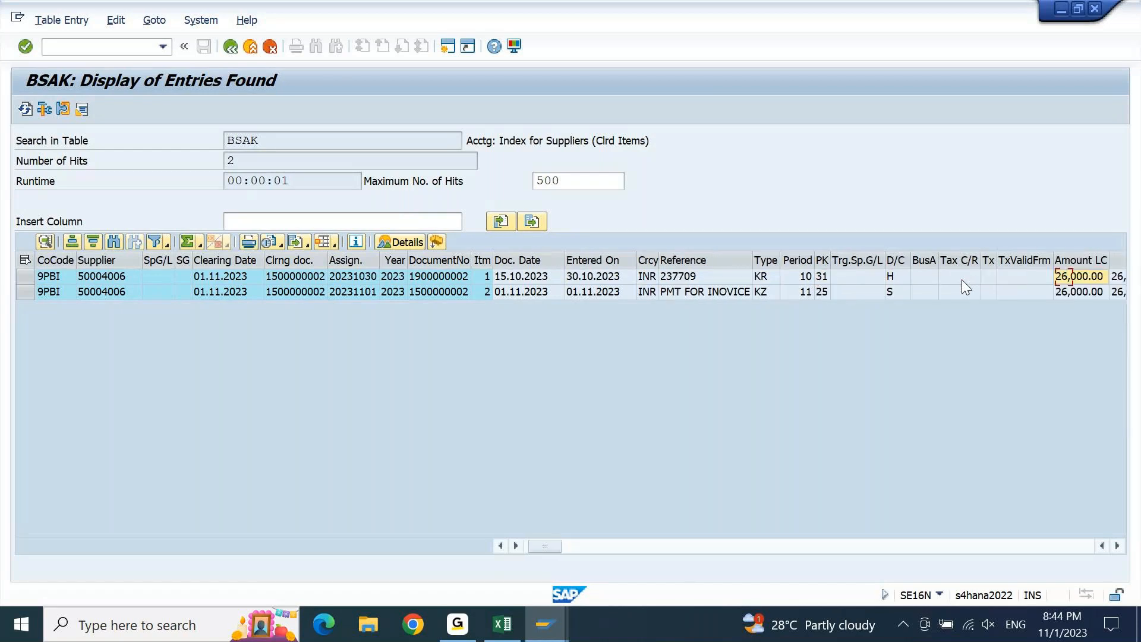
key(Right)
key(Home)
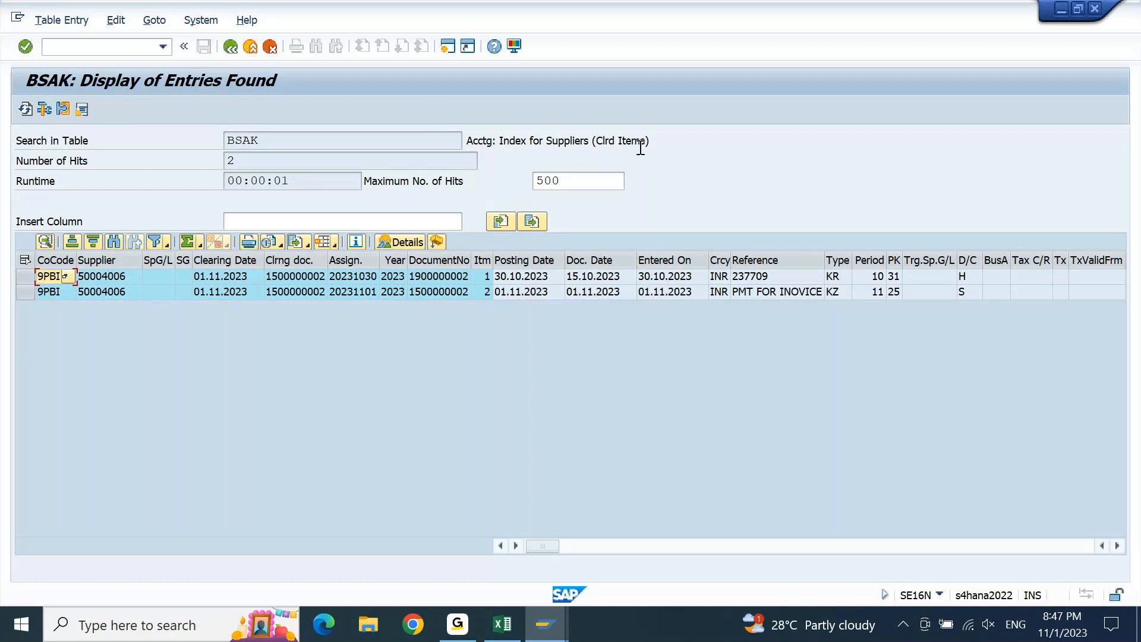
Switch to the Excel notes and enter "BSAK = Vendor Cleared Items" in cell A3171.
key(alt+Tab)
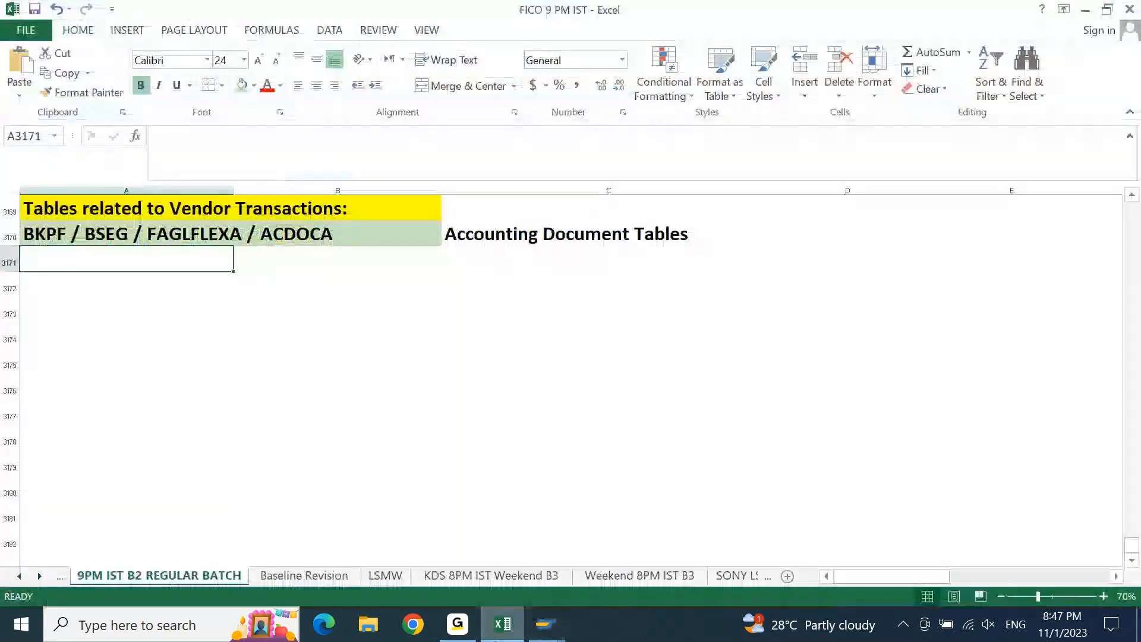
text(BS)
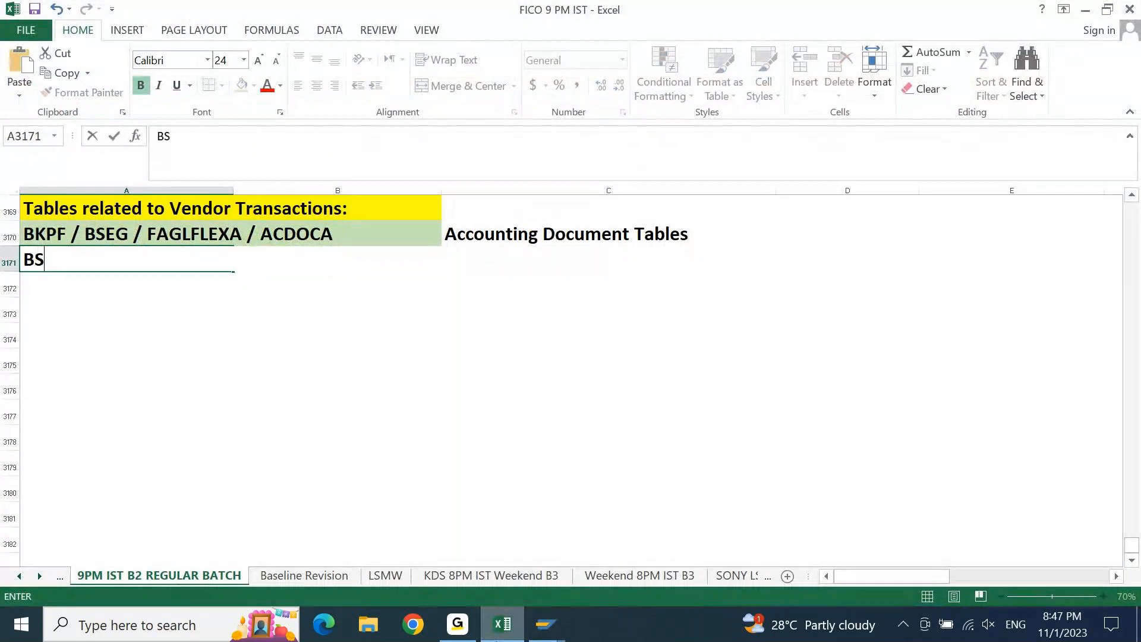
text(AK     = vENA)
key(BackSpace)
key(BackSpace)
key(BackSpace)
key(BackSpace)
text(Vendr)
key(BackSpace)
text(or CLeared Items)
key(Return)
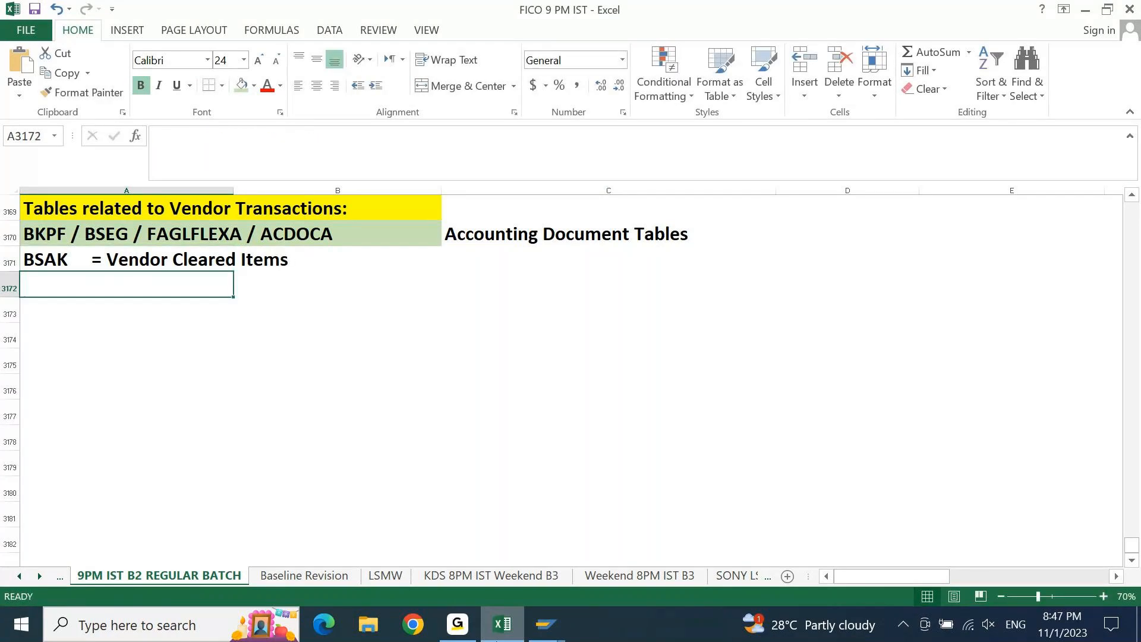
Enter the table name "BSIK" in cell A3172, below the BSAK line.
key(Return)
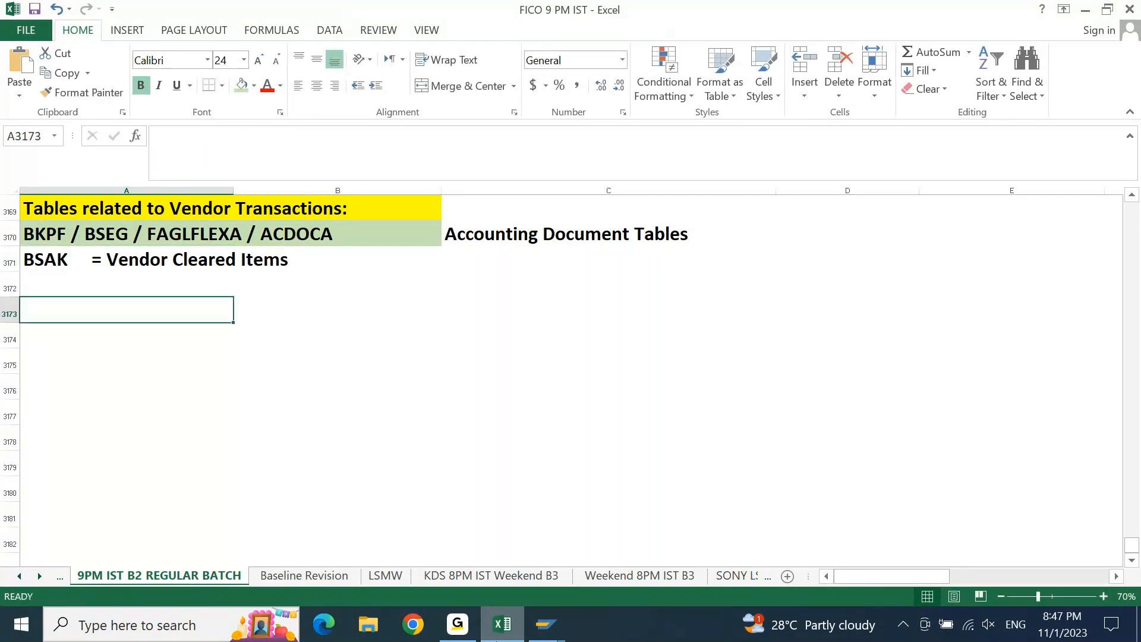
key(Up)
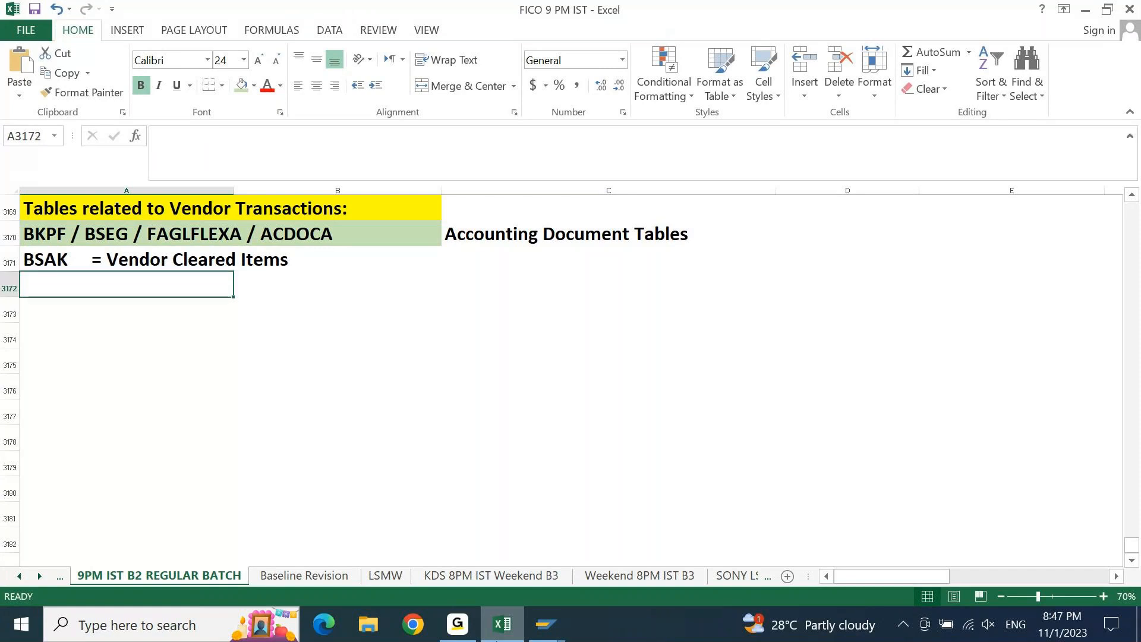
text(B)
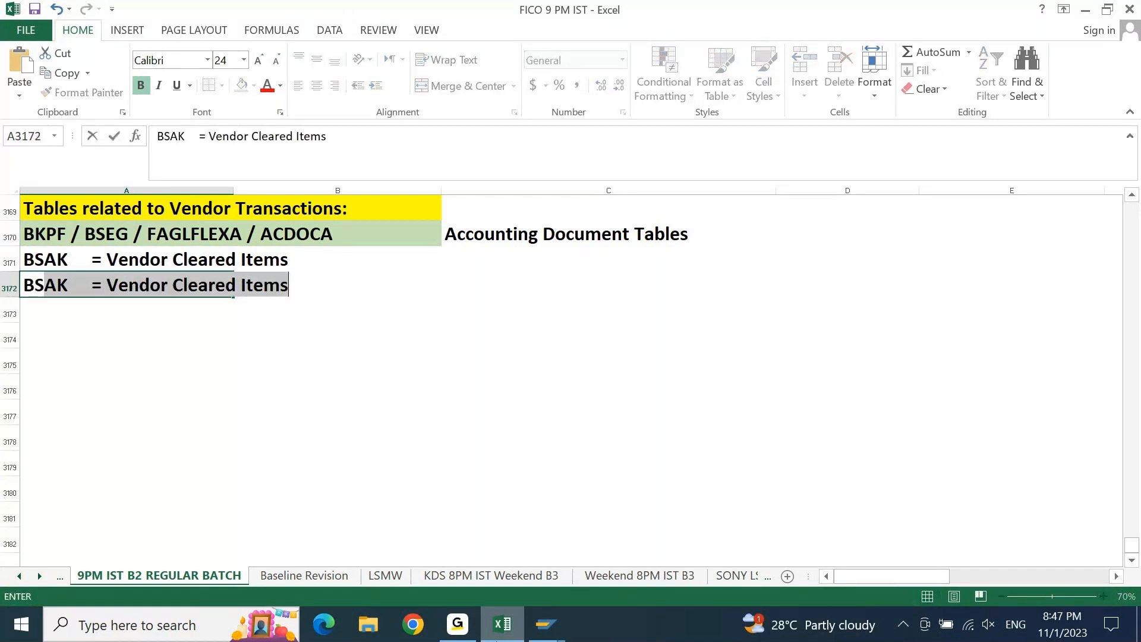
text(SK)
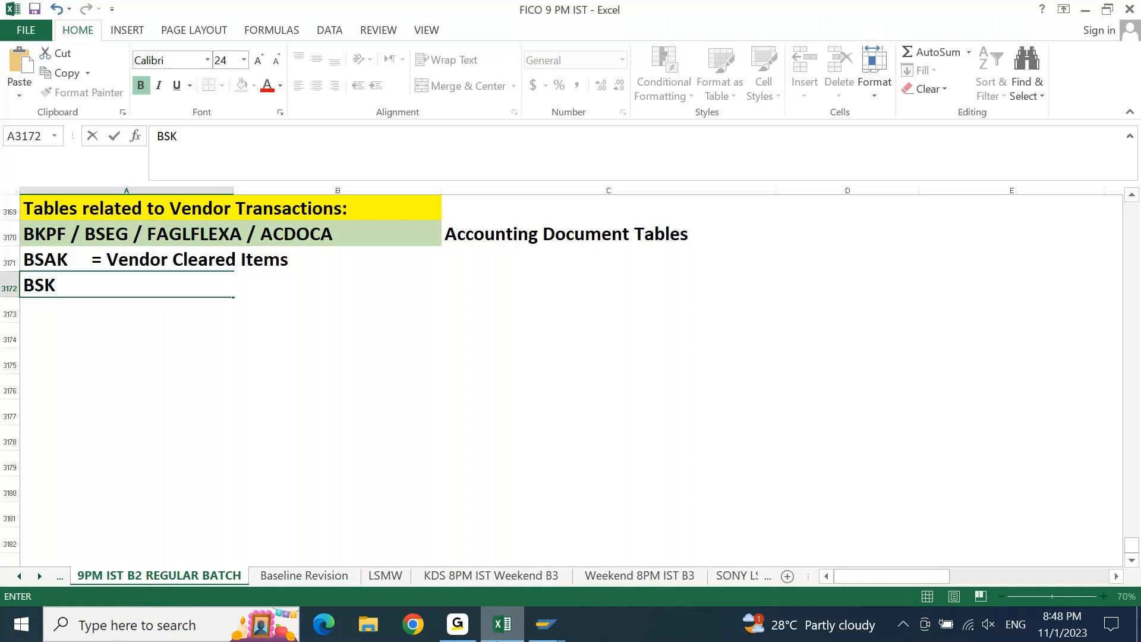
key(ctrl+Return)
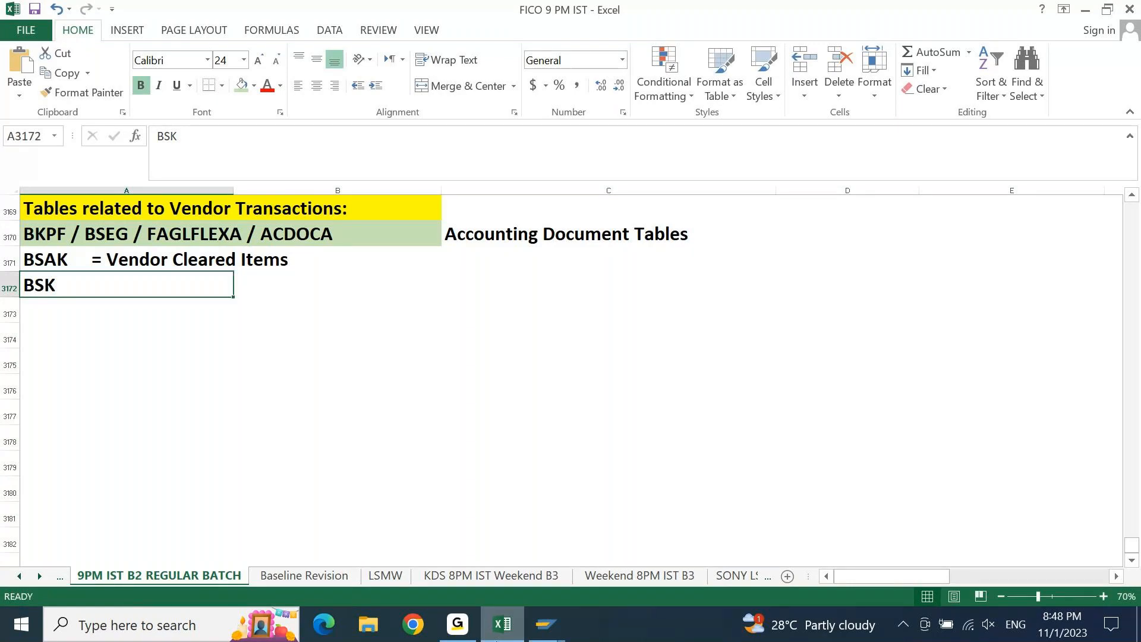
text(BSIK)
key(Return)
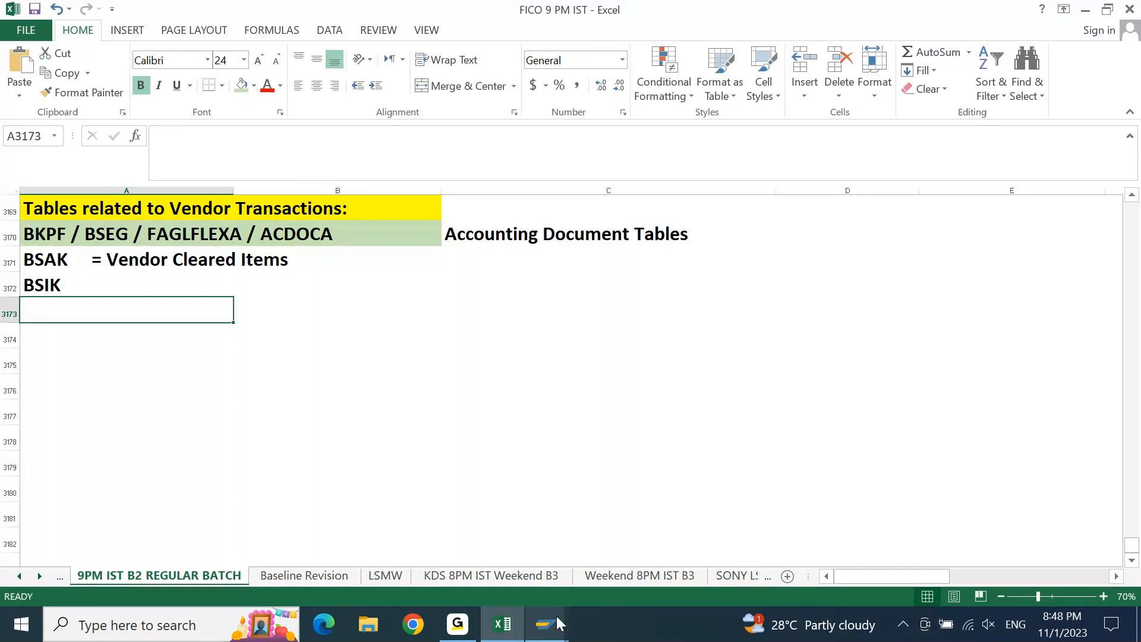
Switch to the SAP table display session, return from the BSAK entries and change the table to BSIK.
mouse_move(556, 615)
click(973, 568)
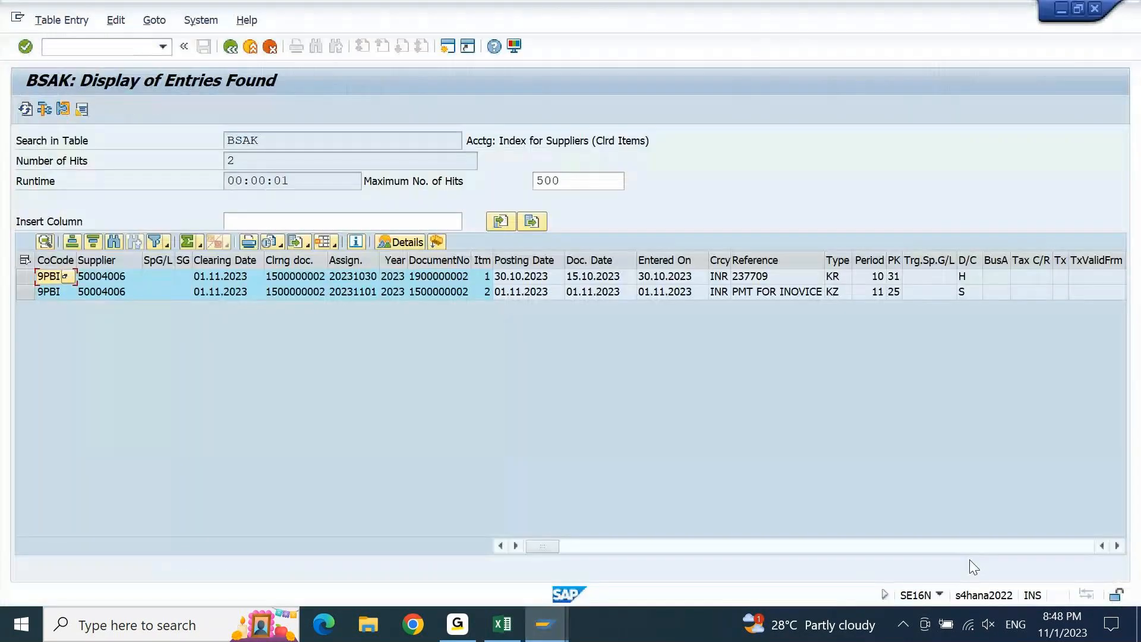
key(F3)
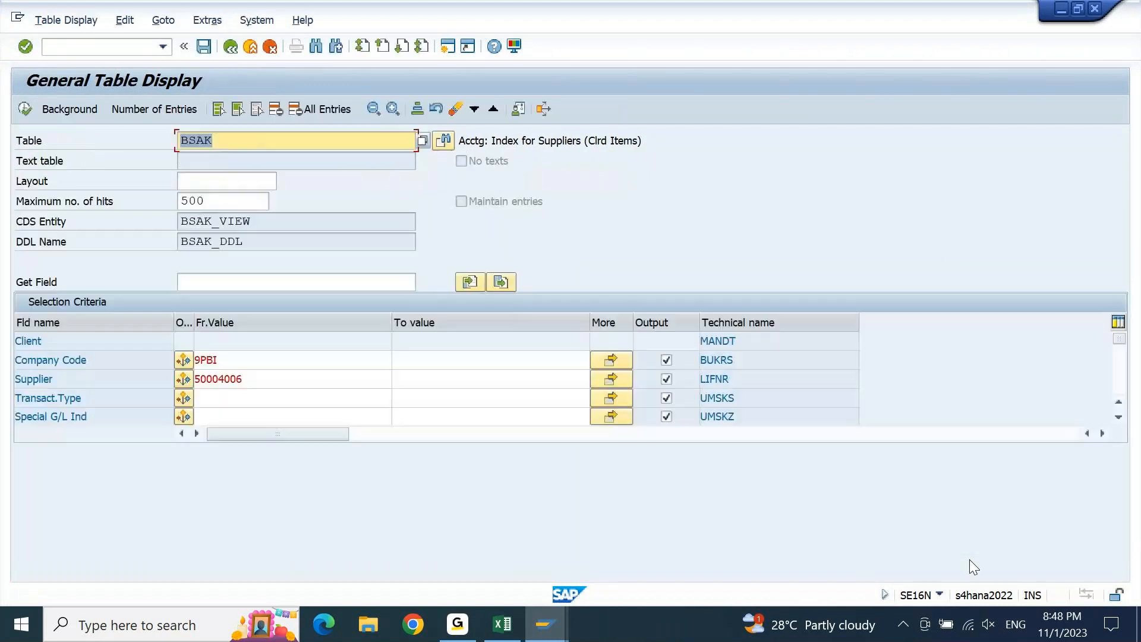
text(I)
key(Return)
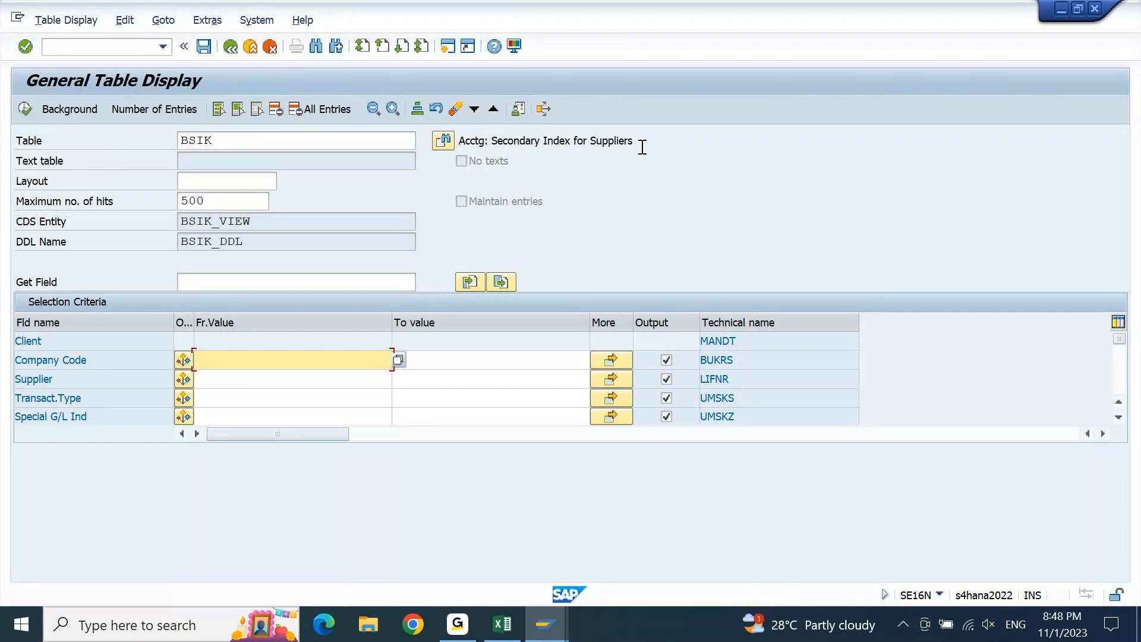
Set the BSIK selection criteria to company code 9PBI and the same supplier number as before.
text(9pbi)
key(Return)
key(Down)
key(Down)
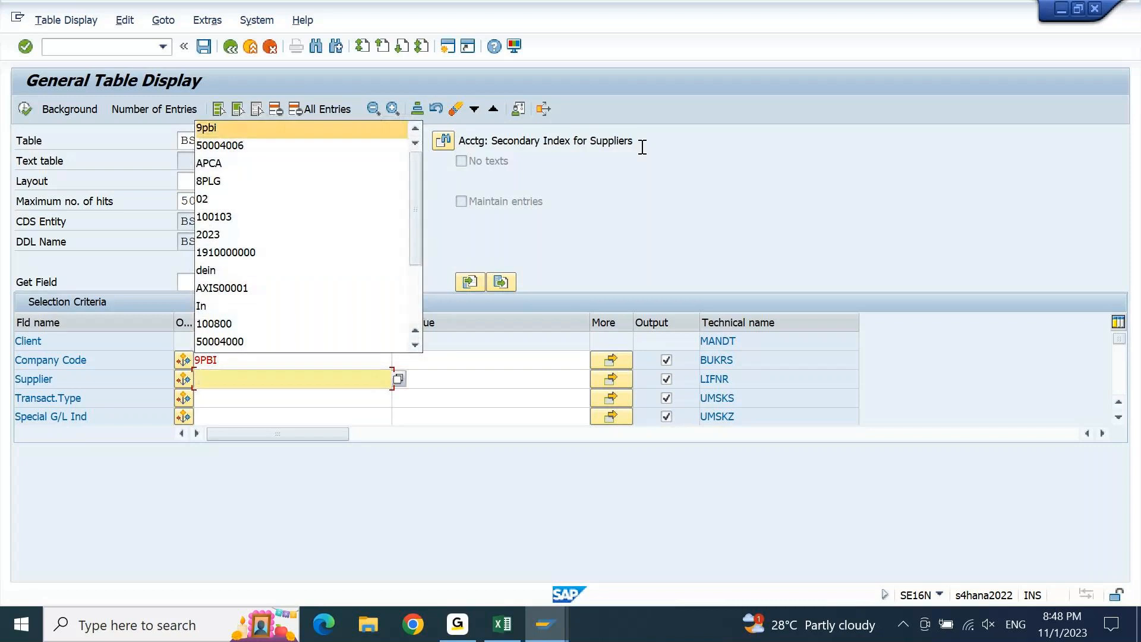
key(Down)
key(Return)
key(Return)
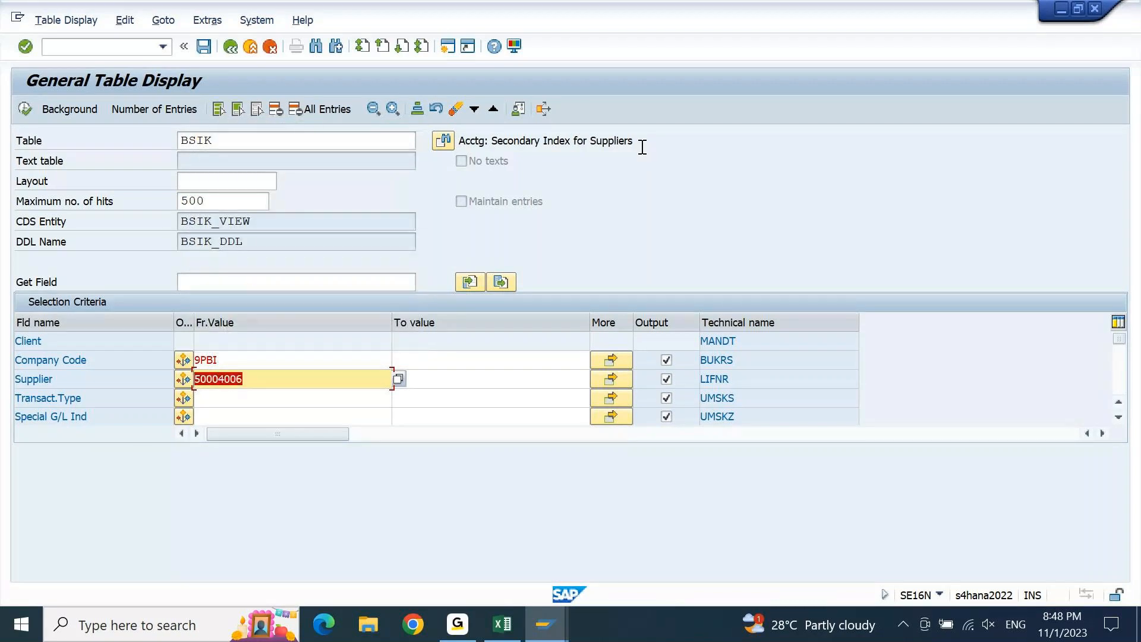
Switch to the Vendor Line Item Display session and run it for the supplier's open items.
click(558, 629)
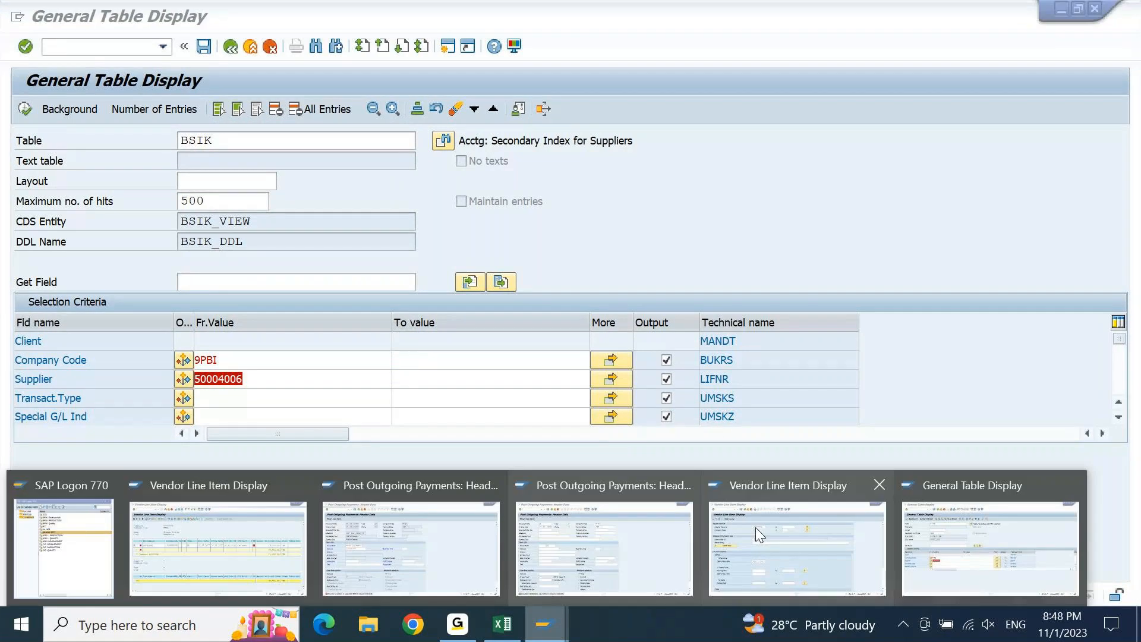
click(756, 528)
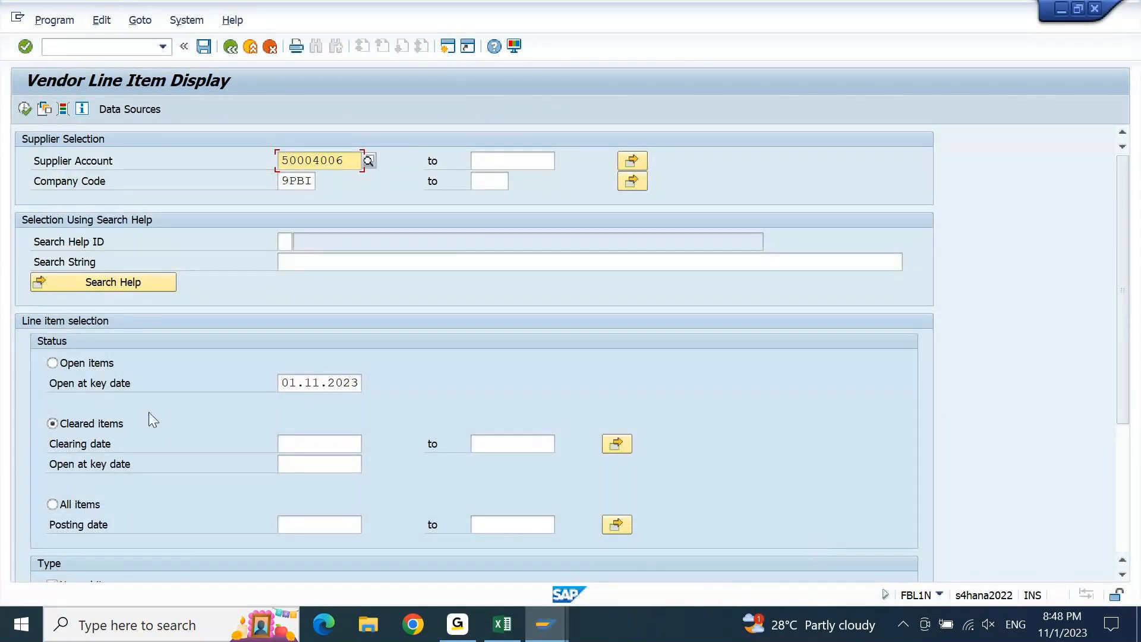
click(53, 363)
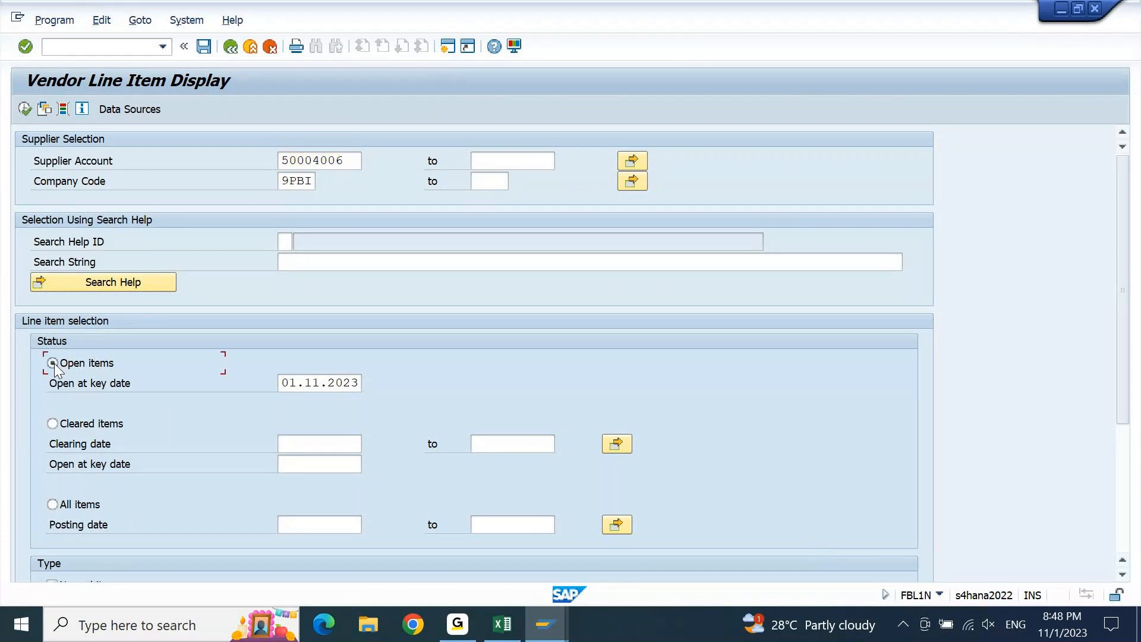
click(25, 112)
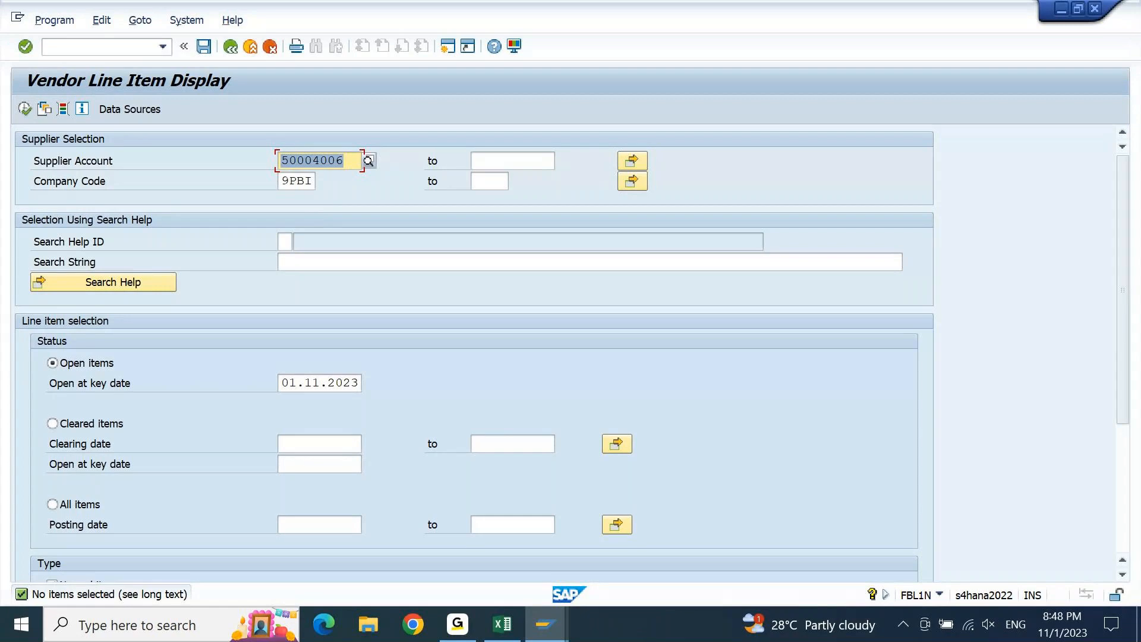
Return to the General Table Display session and run the BSIK selection for the supplier.
mouse_move(545, 624)
click(980, 571)
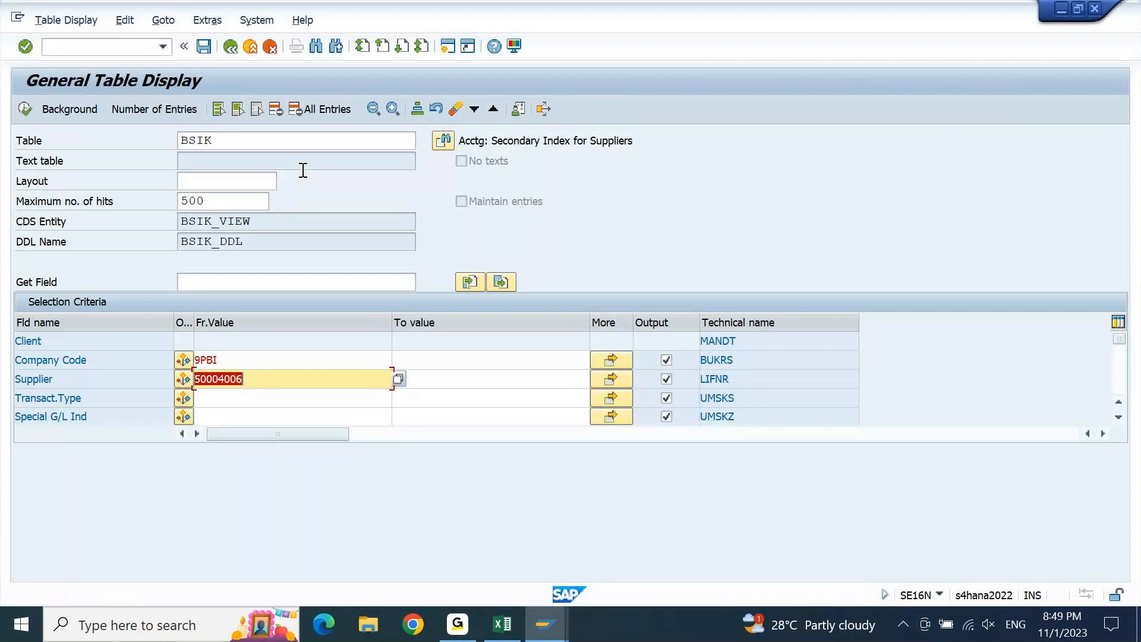
click(31, 103)
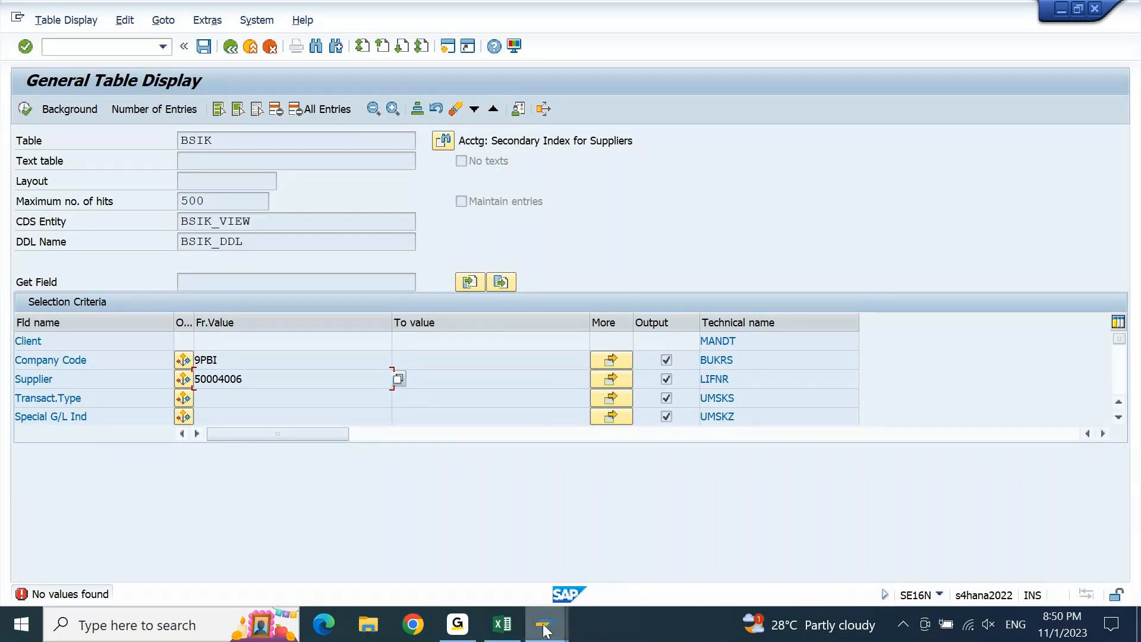
Switch to the Post Outgoing Payments session (F-53) and exit it to SAP Easy Access with /N.
mouse_move(544, 630)
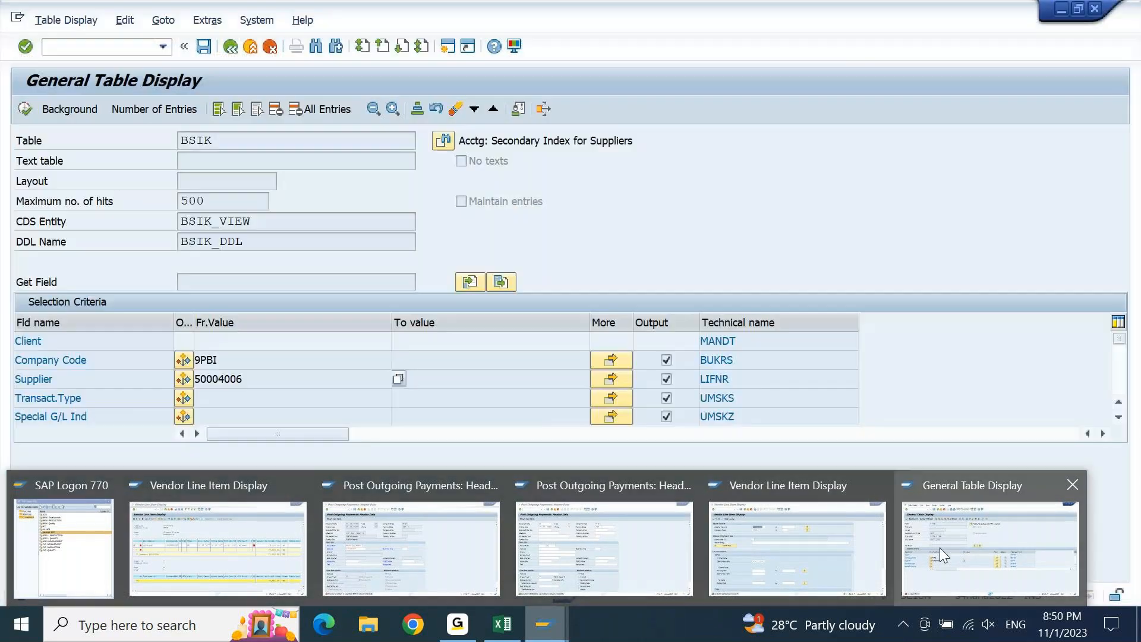
mouse_move(864, 542)
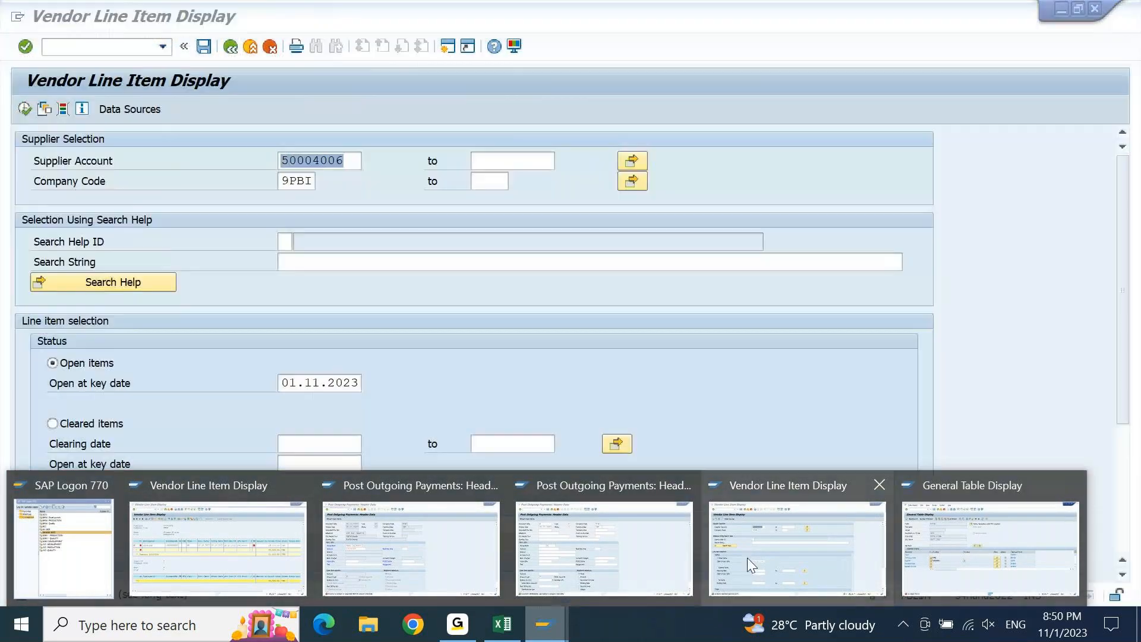
mouse_move(672, 537)
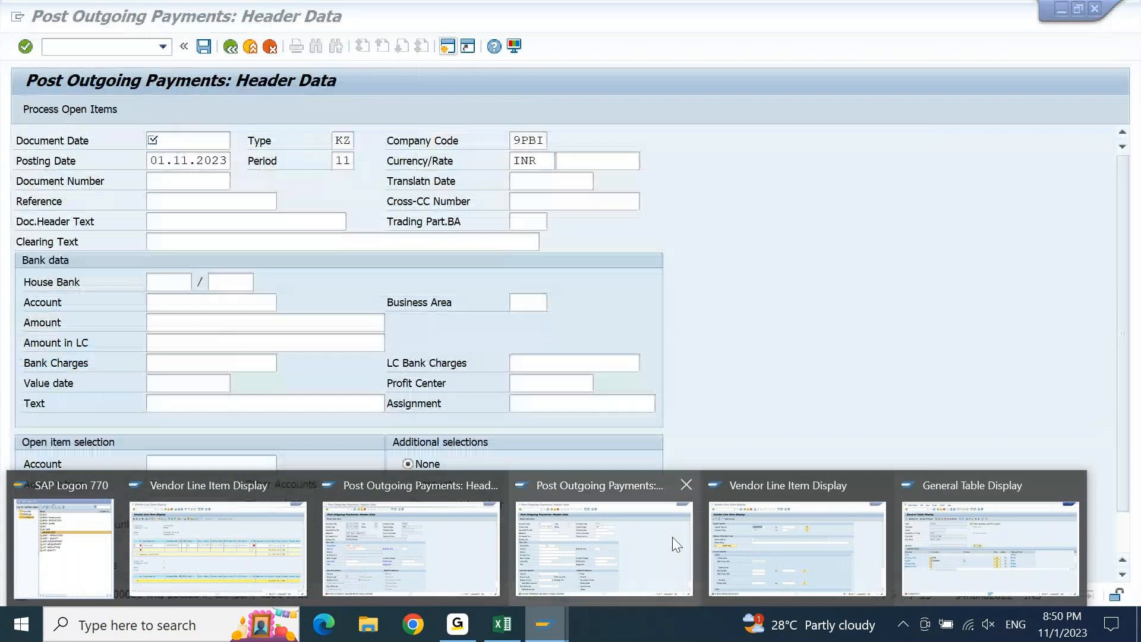
click(672, 536)
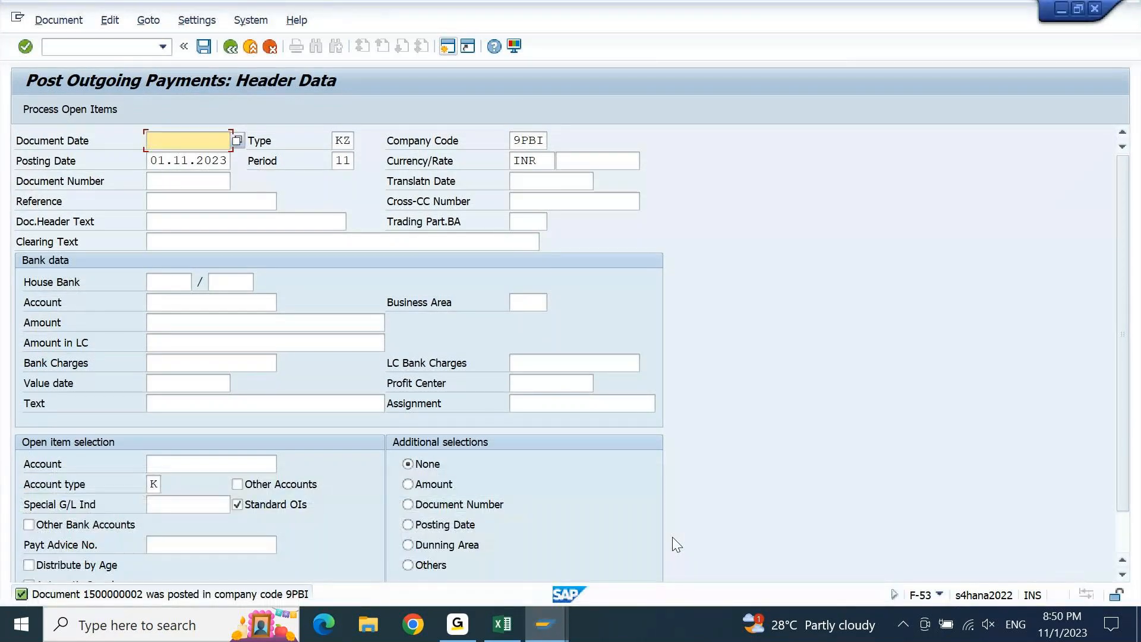
click(130, 50)
text(/N)
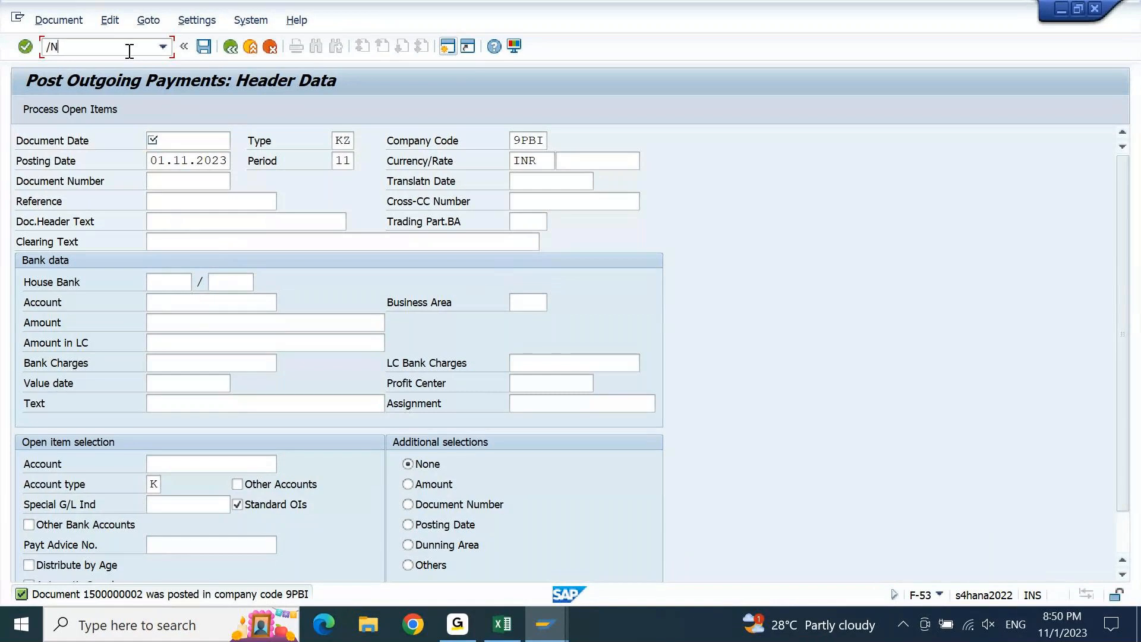
key(Return)
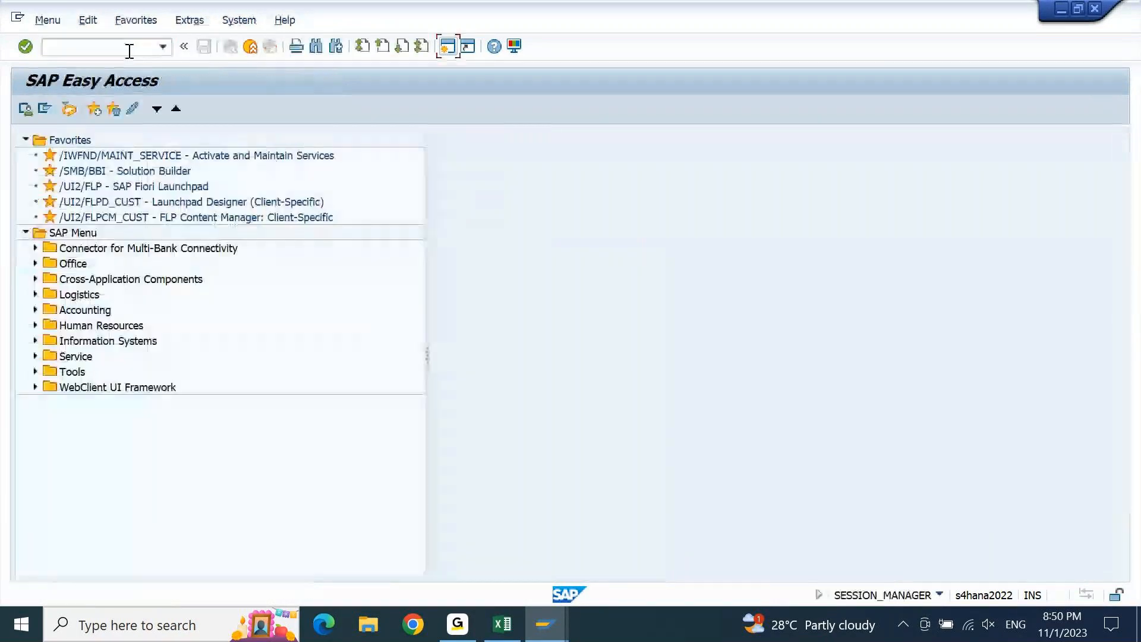
Switch to the Excel notes and extend the BSIK entry in cell A3172 with "= Vendor Open Items".
click(508, 627)
key(Up)
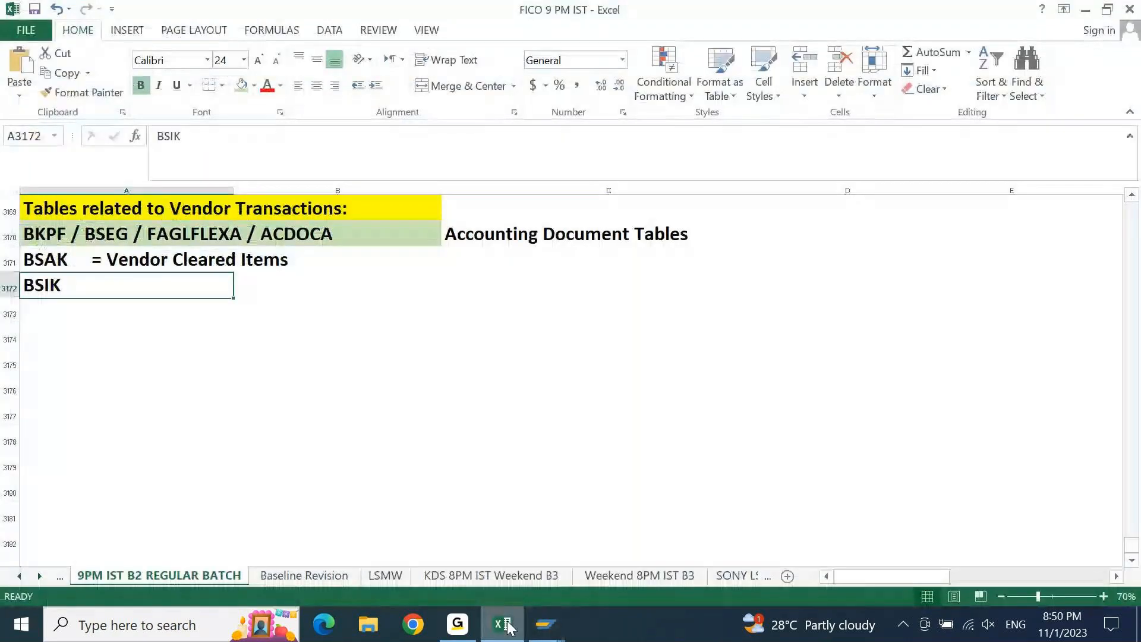
key(F2)
text(= Vendor Open Items)
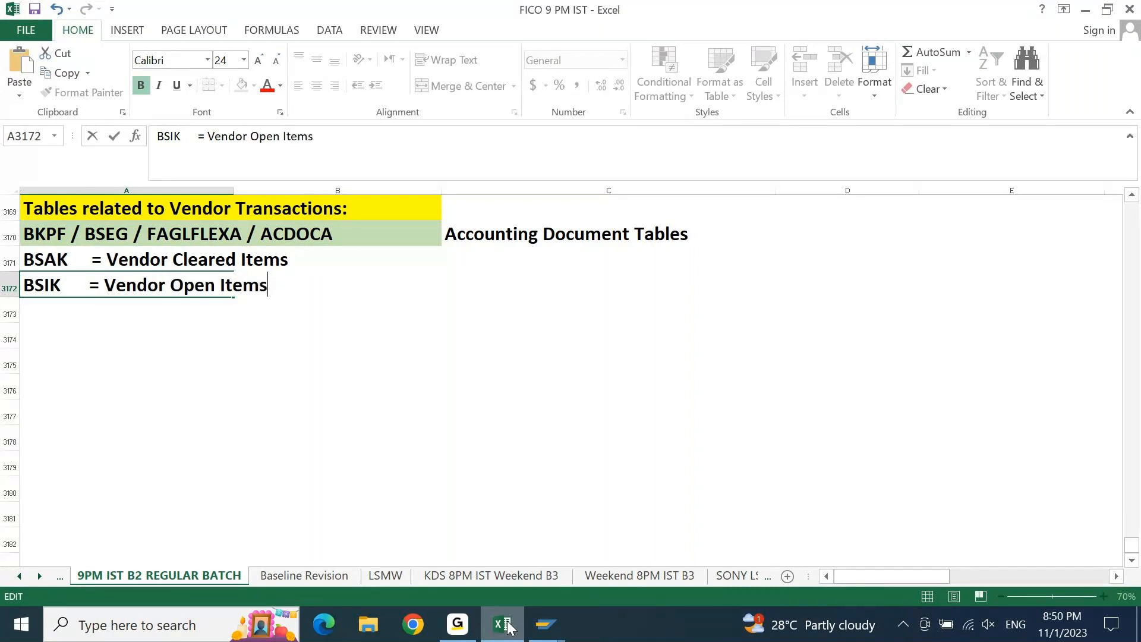
key(Return)
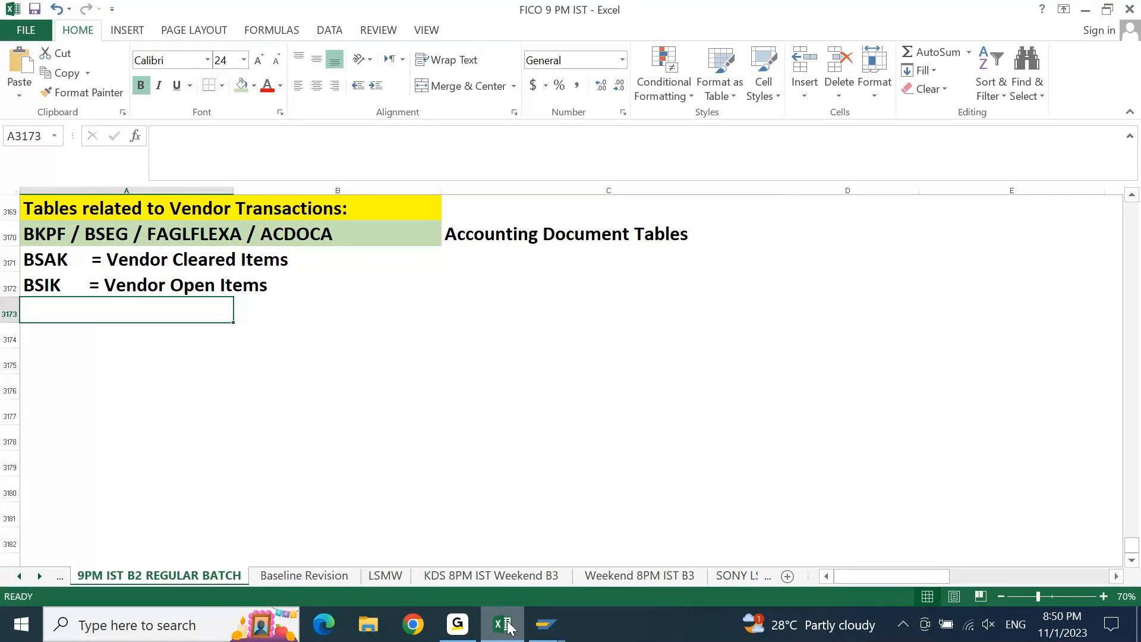
Merge and centre cells C3171:C3172, align them to the middle and enter "Vendor Transactions".
key(Up)
key(Up)
key(Up)
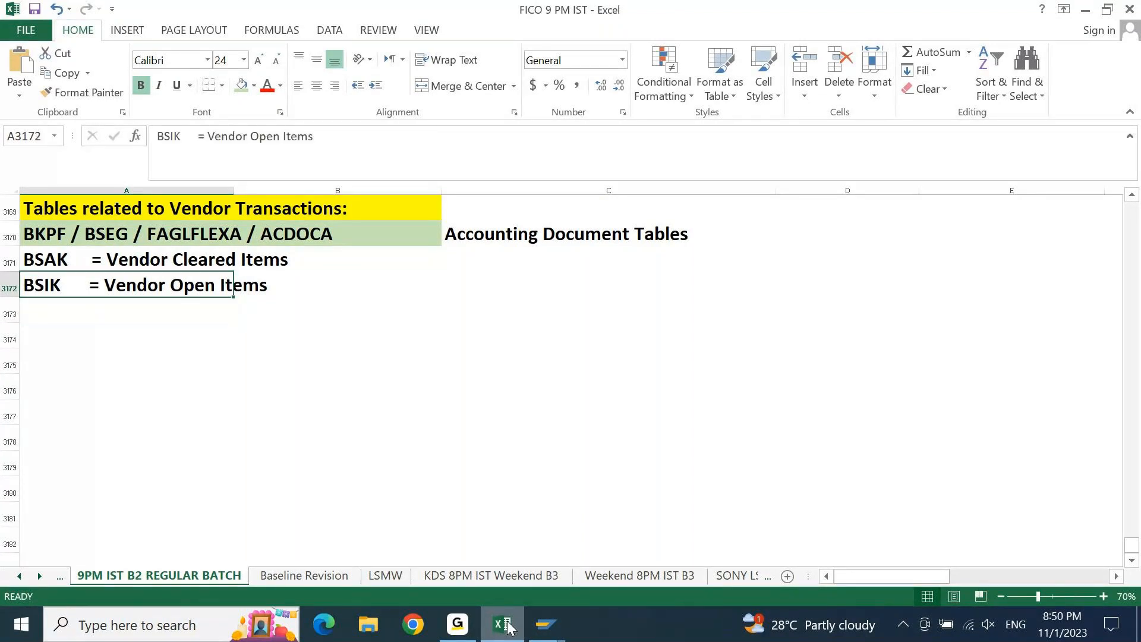
key(Right)
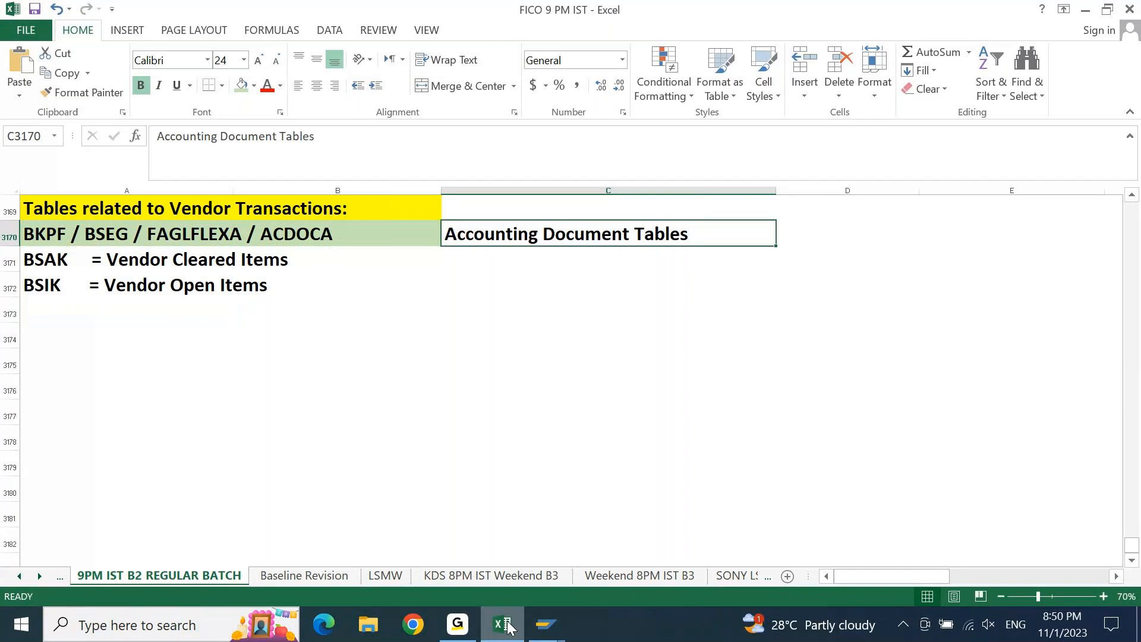
key(Down)
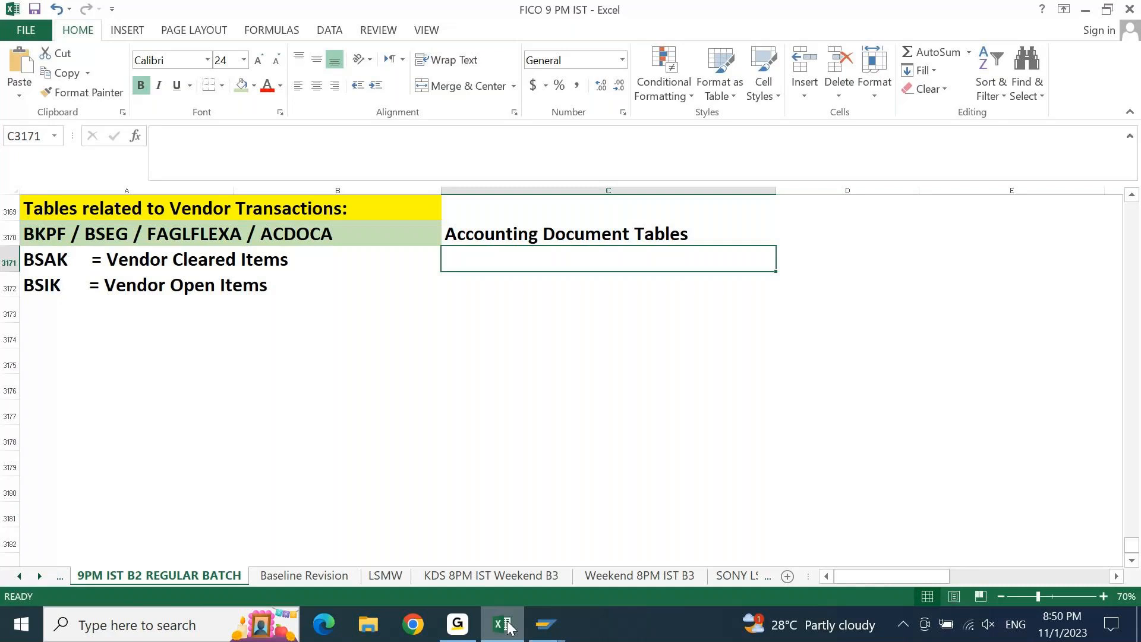
key(shift+Down)
click(467, 86)
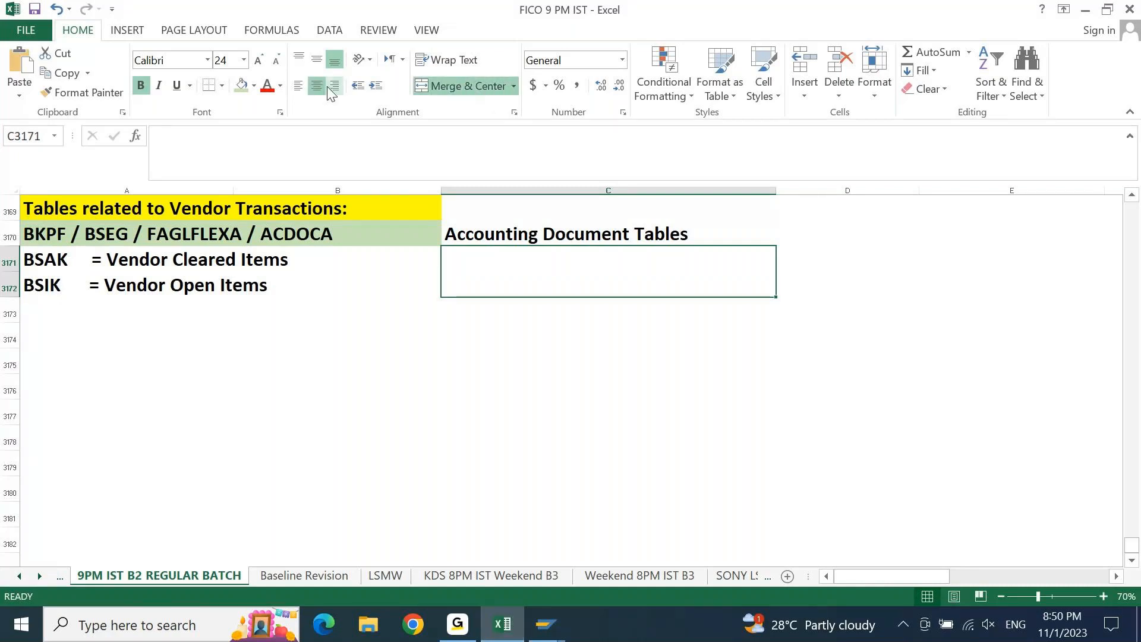
text(Vendor Transac)
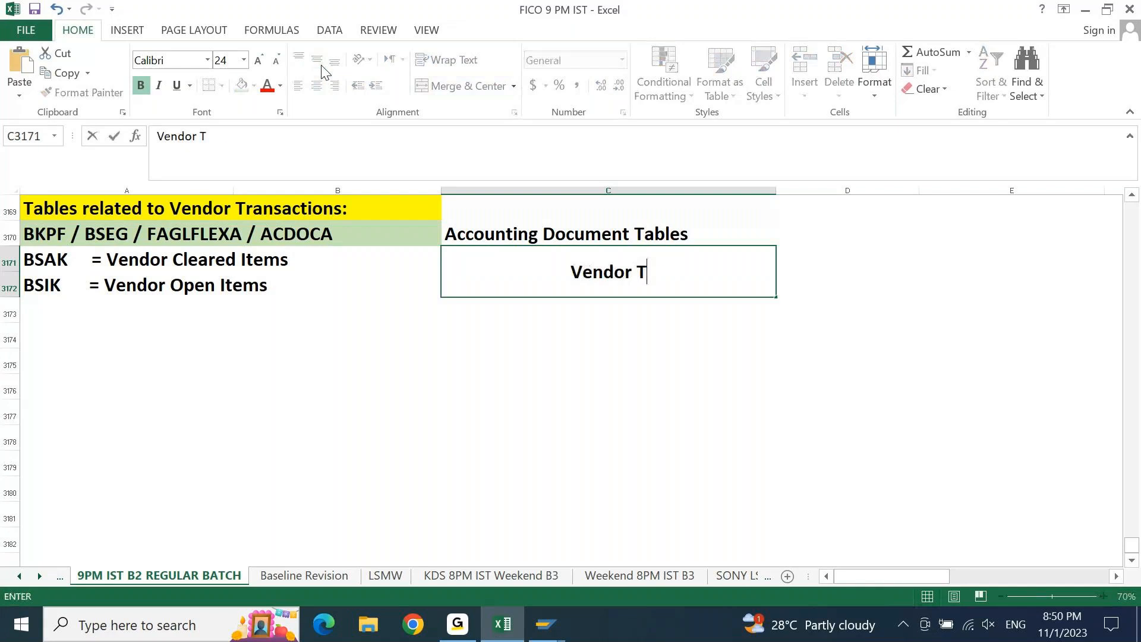
text(tions)
key(ctrl+Return)
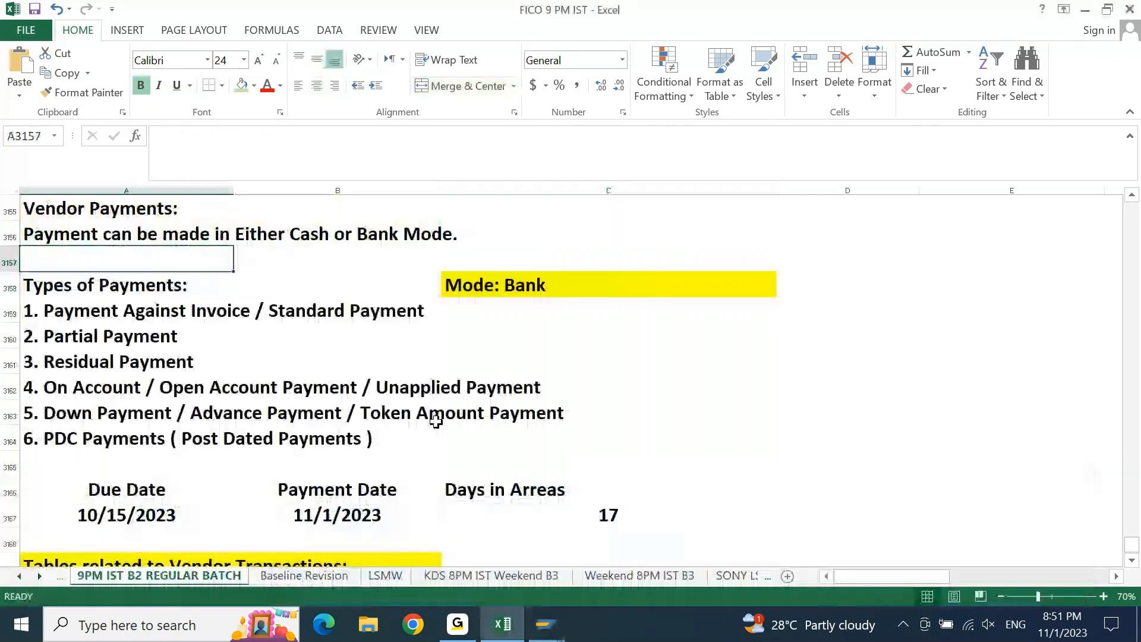
Review the notes from the Types of Payments list down to the tables related to vendor transactions.
key(Down)
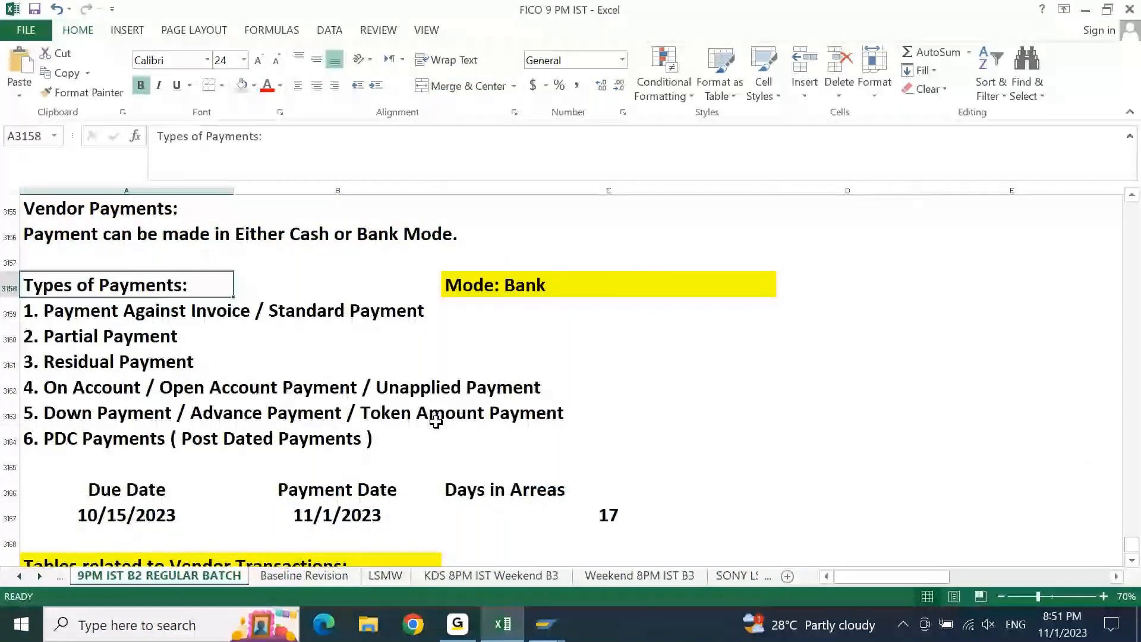
key(Down)
key(Down)
key(Down)
key(Down)
key(Down)
key(Down)
key(Down)
key(Down)
key(Down)
key(Down)
key(Down)
key(Down)
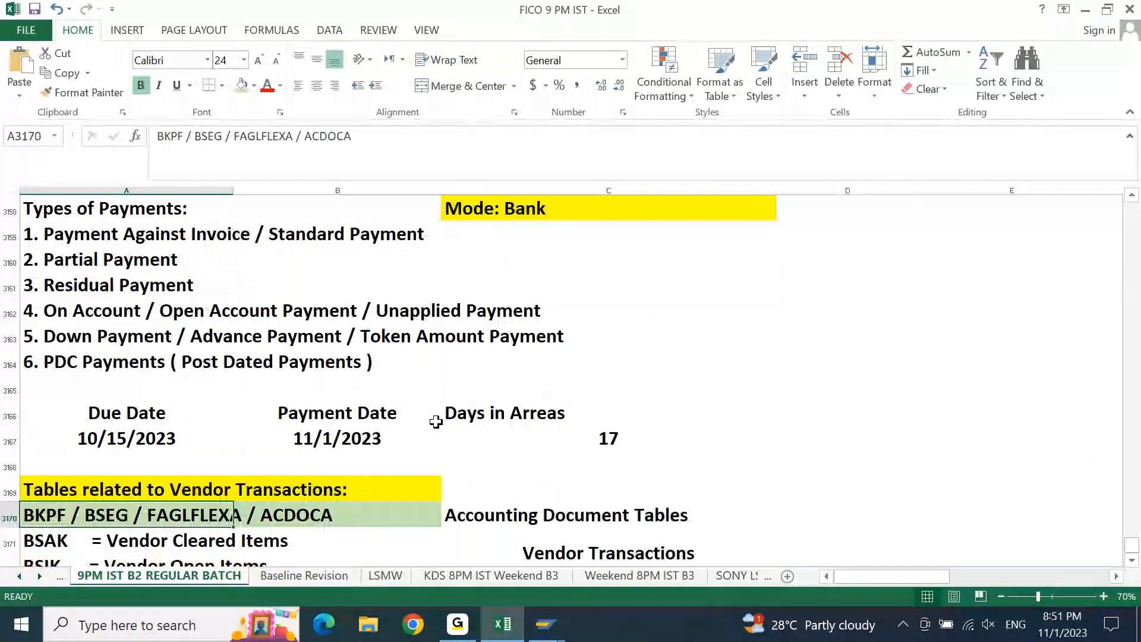
Fill the "Types of Payments:" heading in cell A3158 with yellow.
key(Up)
key(Up)
key(Up)
key(Up)
key(Up)
key(Up)
key(Up)
key(Up)
key(Up)
key(Up)
key(Up)
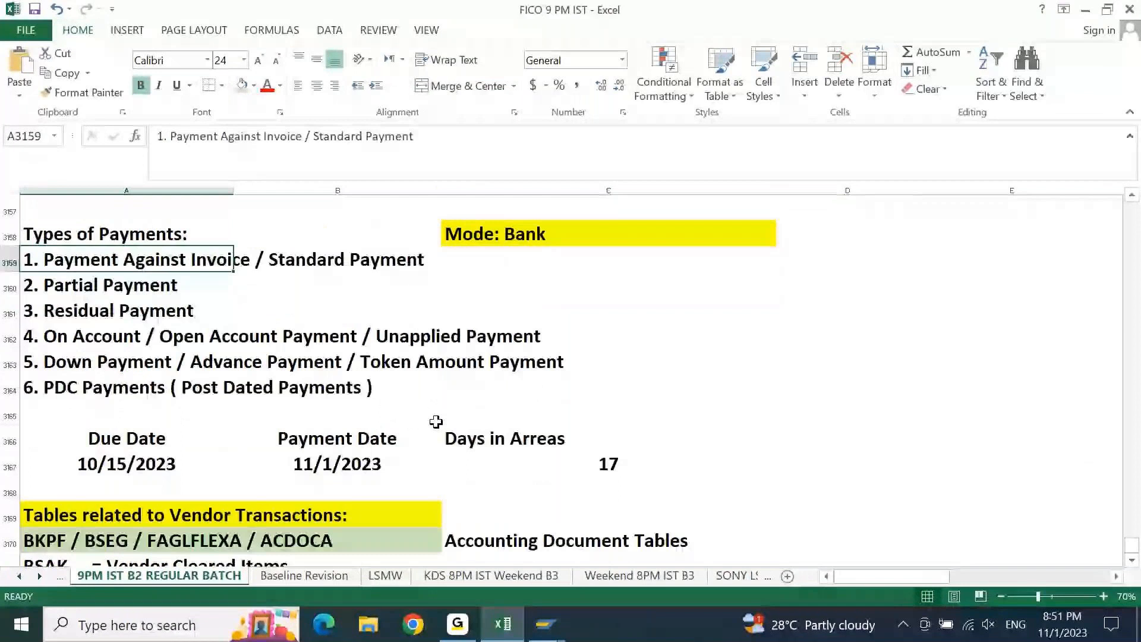
key(Up)
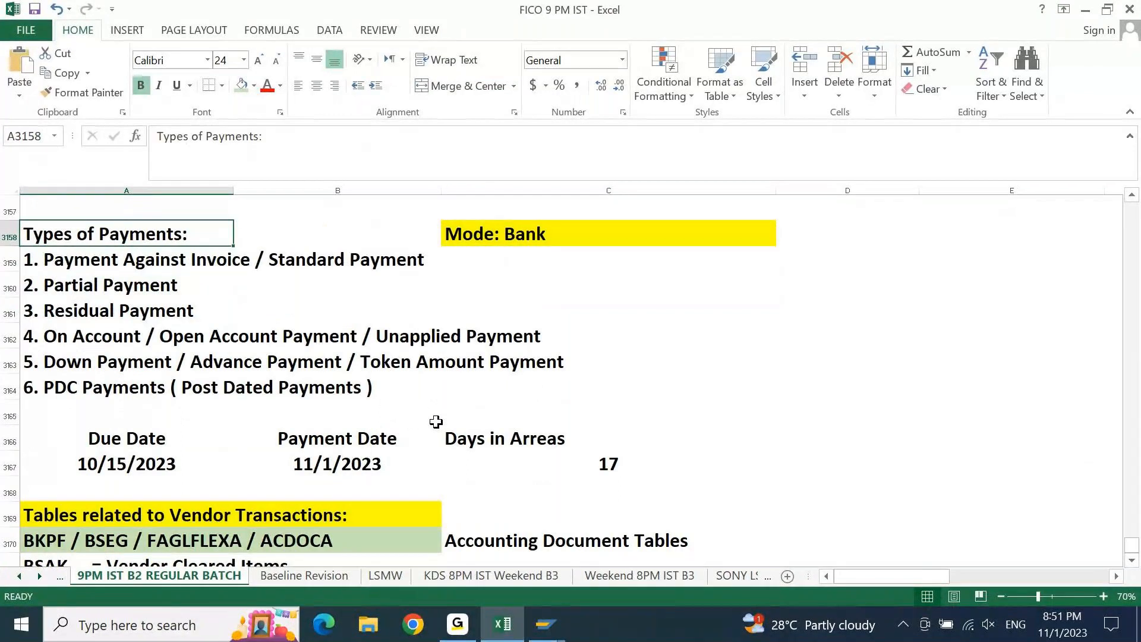
click(253, 86)
click(280, 213)
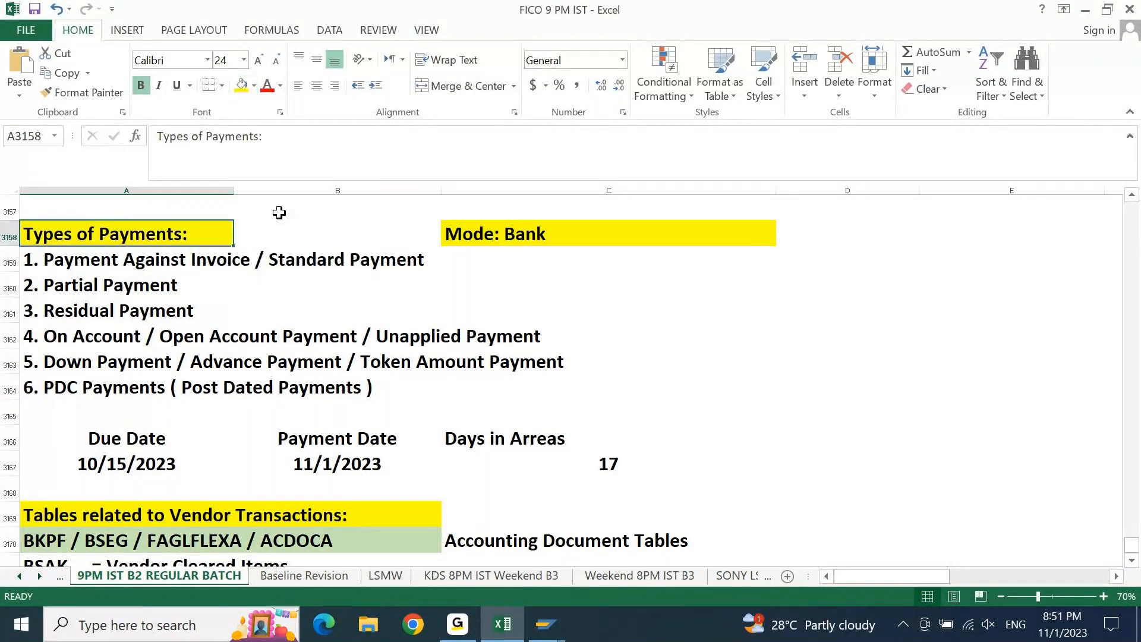
Go through the listed payment types from Payment Against Invoice down to PDC Payments in cell A3164.
key(Down)
key(Down)
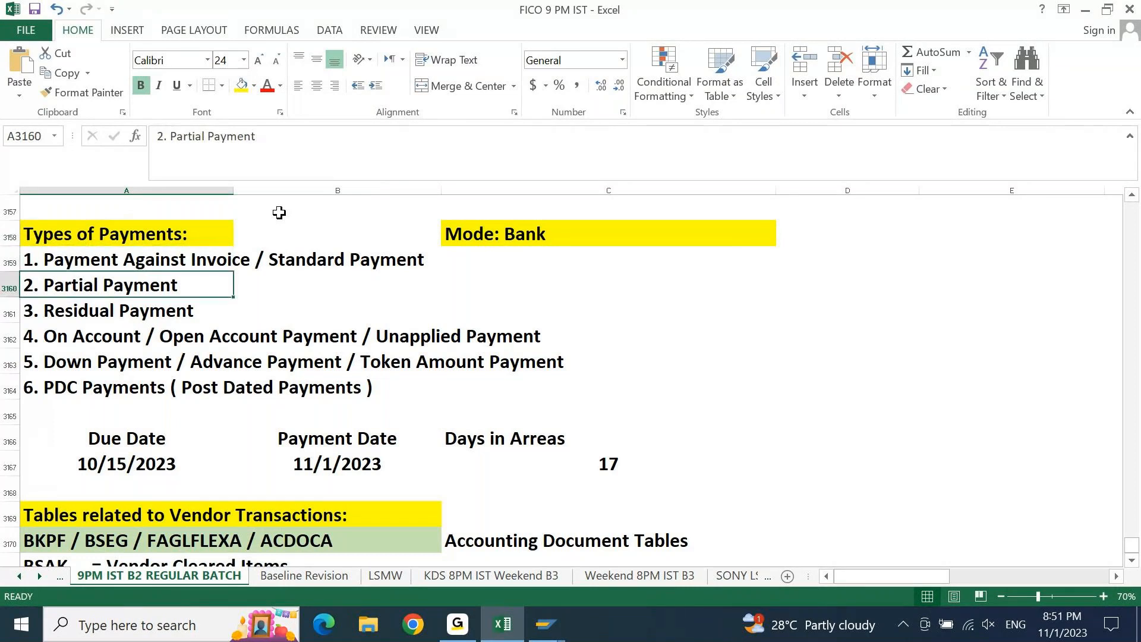
key(Down)
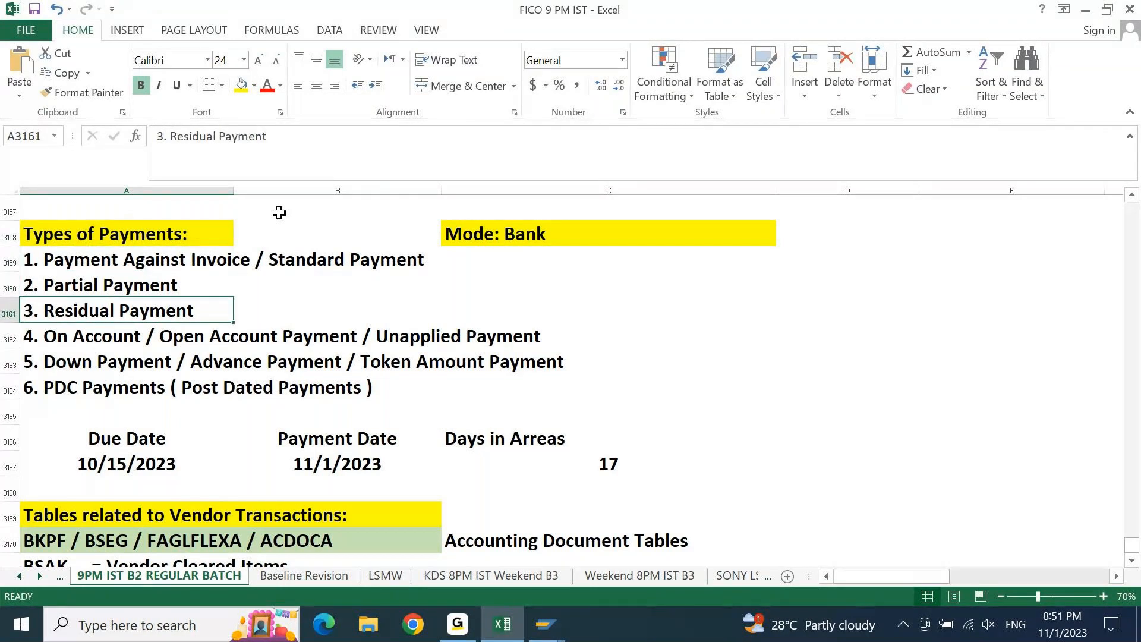
key(Down)
key(Down)
key(Down)
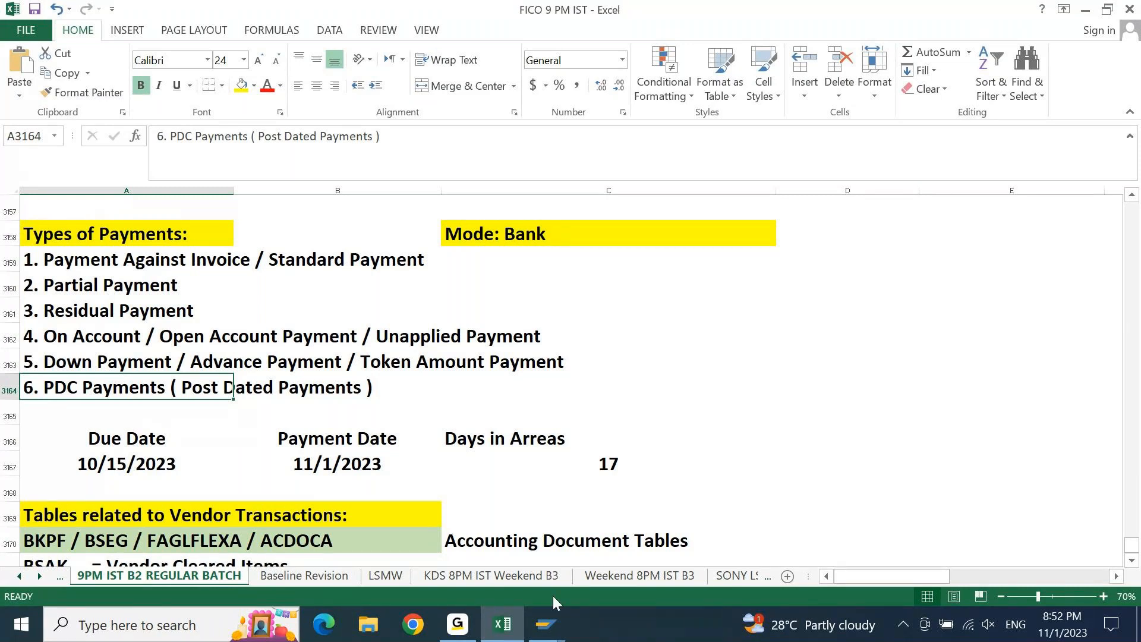
Switch to SAP, display the cleared items of the supplier in company code 9PBI, and copy the KR invoice's document number.
click(555, 635)
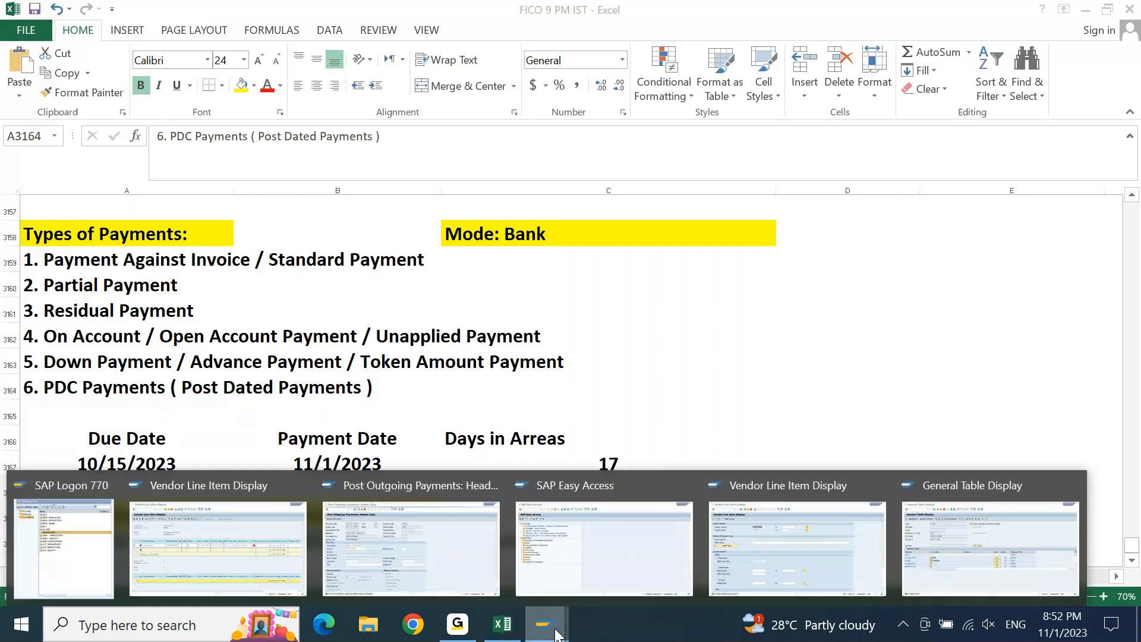
click(208, 548)
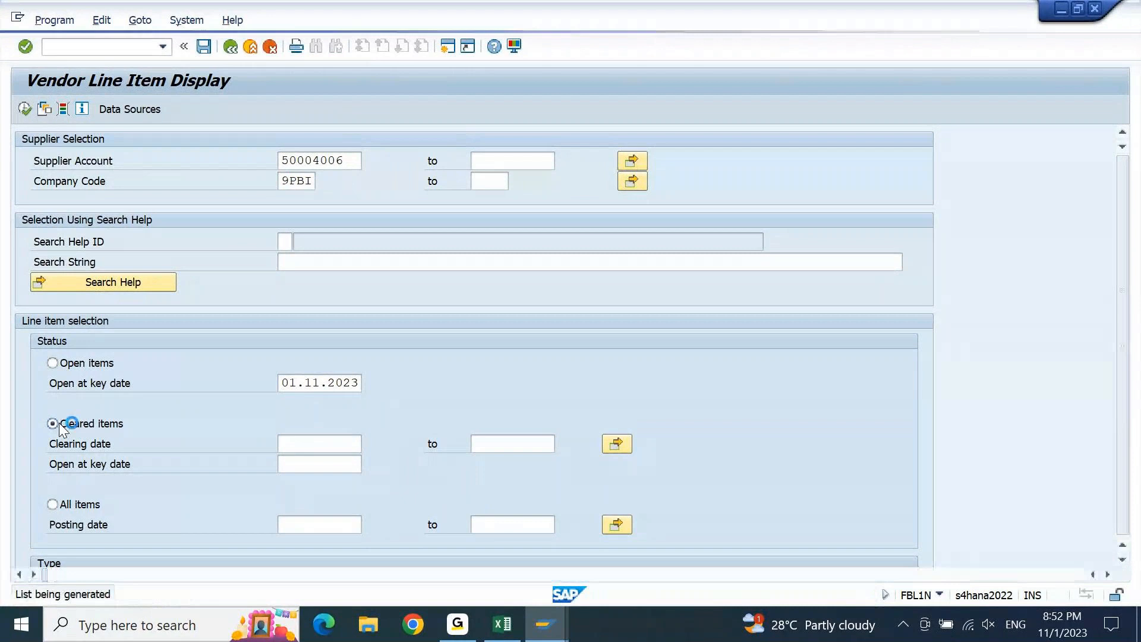
key(F8)
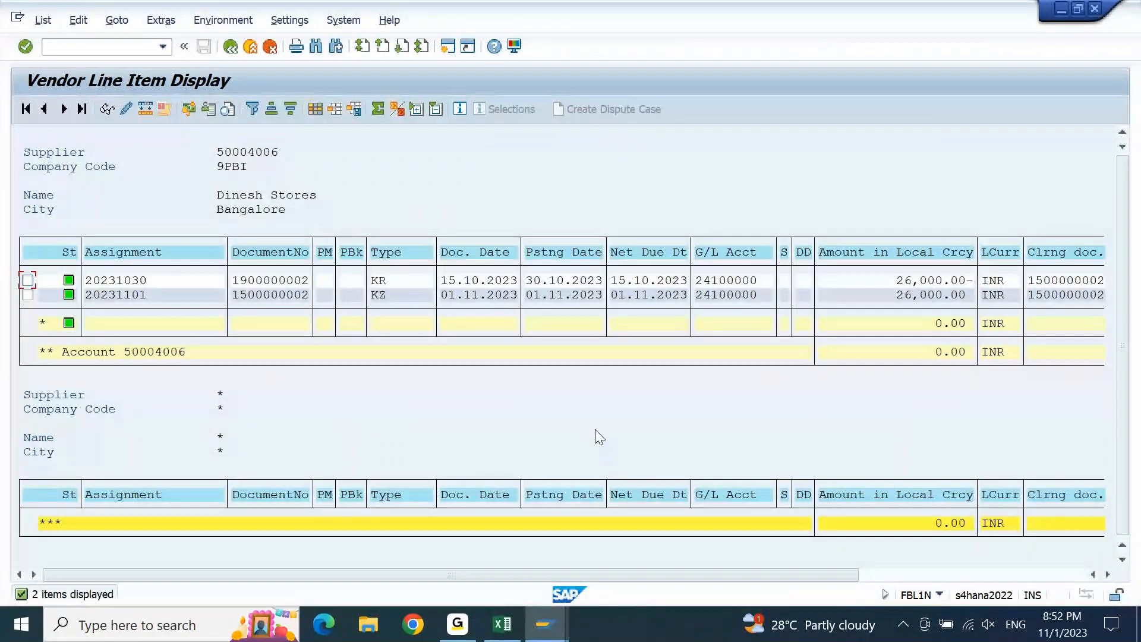
click(630, 283)
drag(233, 276, 315, 282)
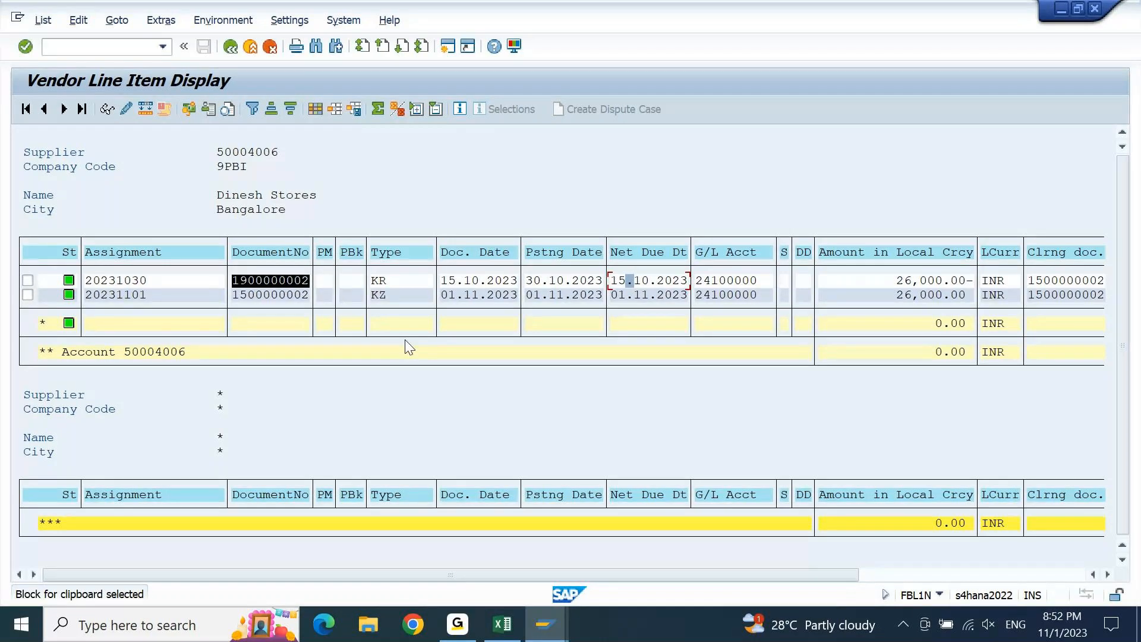
key(ctrl+c)
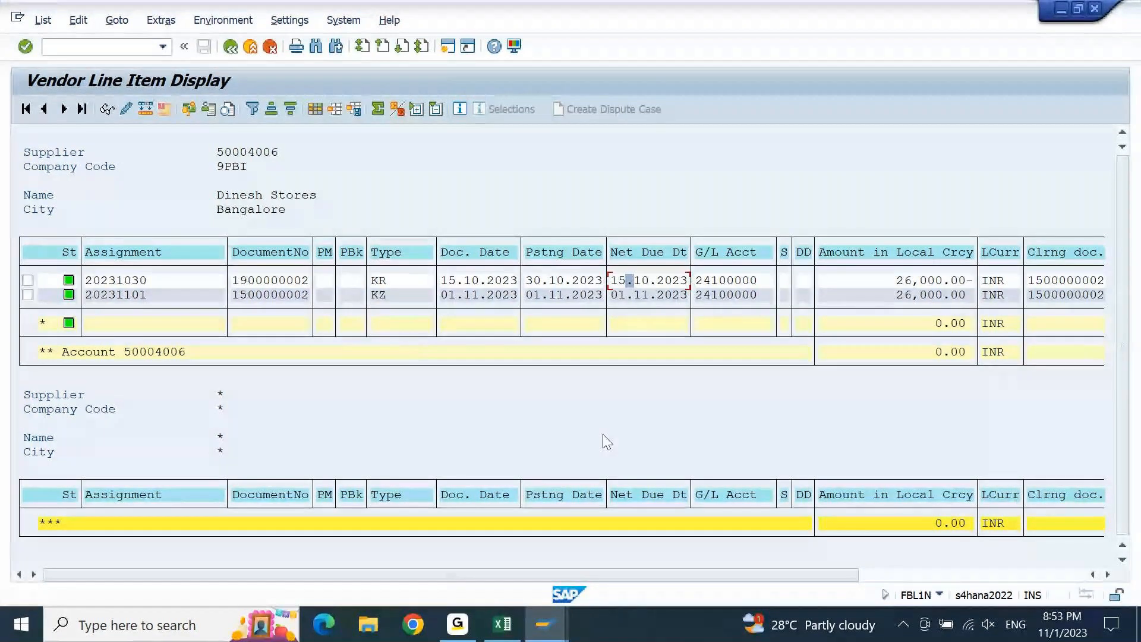
In the SAP Easy Access session, open transactions F-02 and F-43 to examine their Post with Reference option.
click(559, 634)
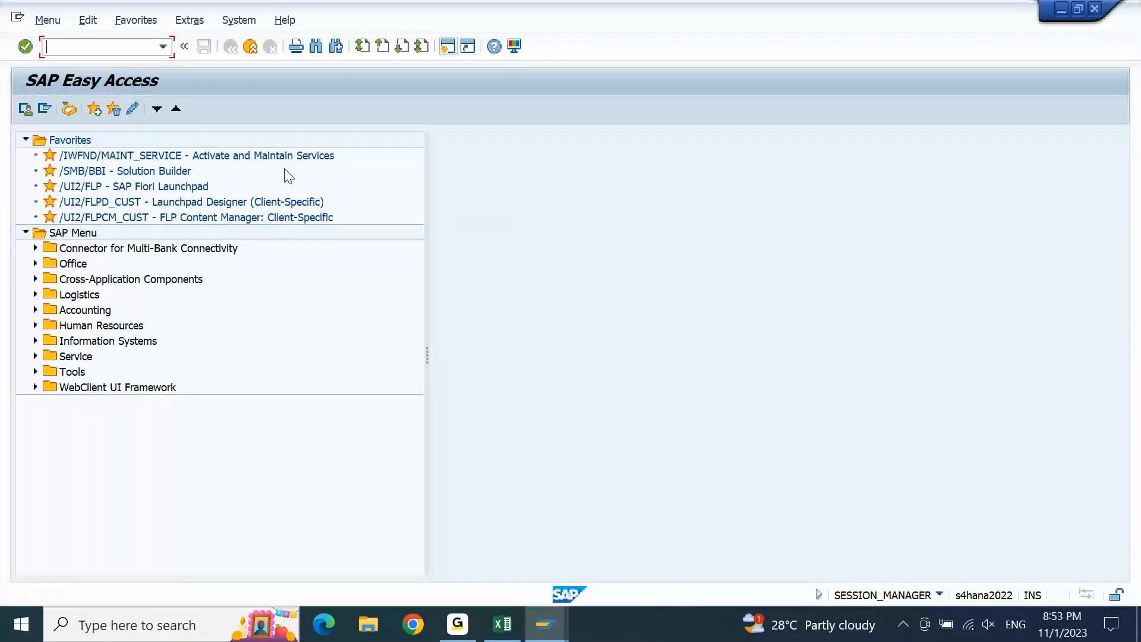
text(f-02)
key(Return)
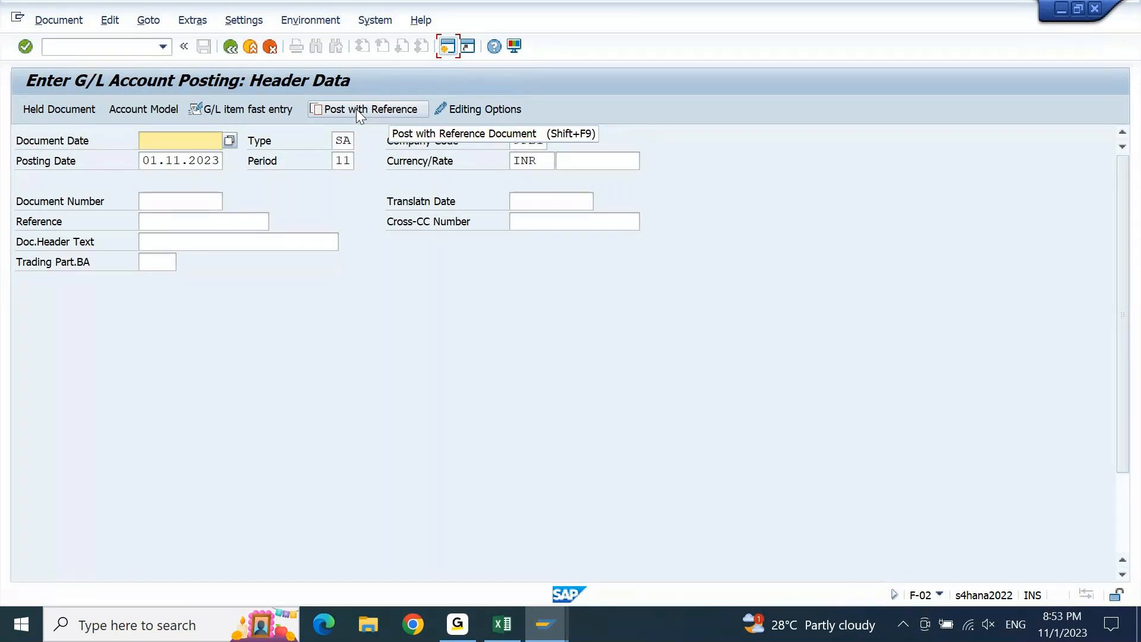
click(117, 48)
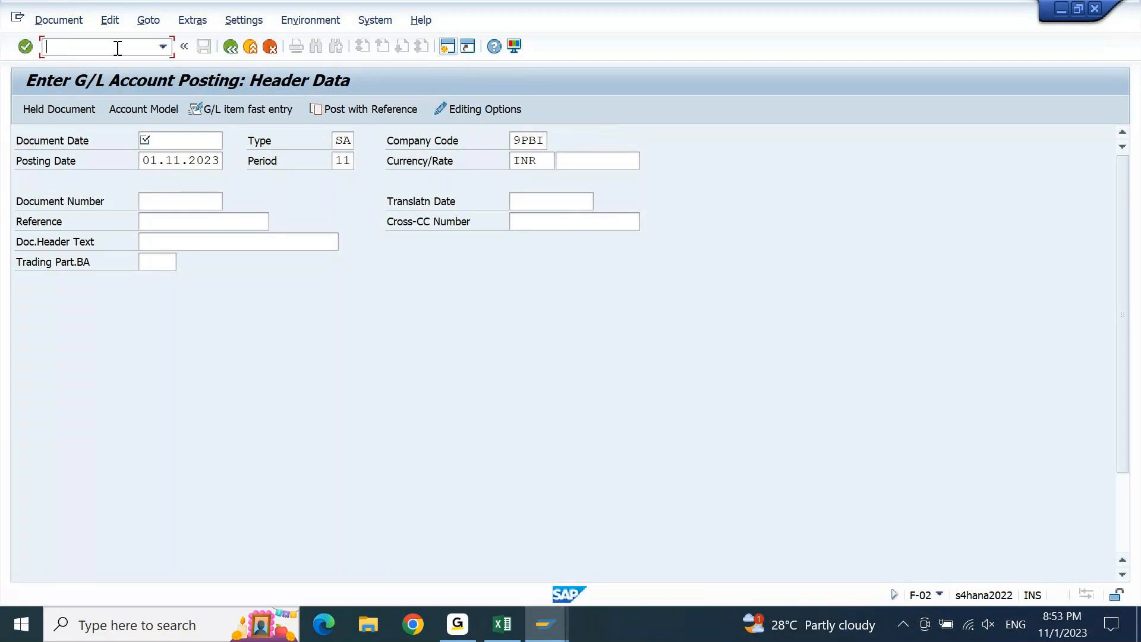
text(/nf-43)
key(Return)
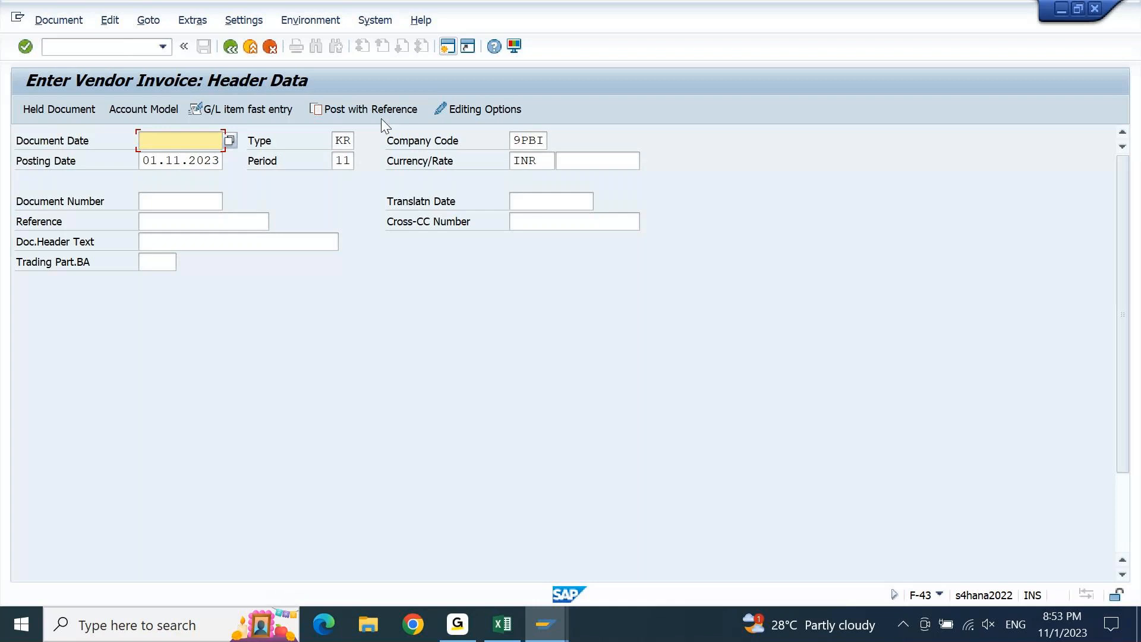
Open vendor invoice transaction FB60 and locate its Post with Reference option.
click(128, 47)
text(/nfb60)
key(Return)
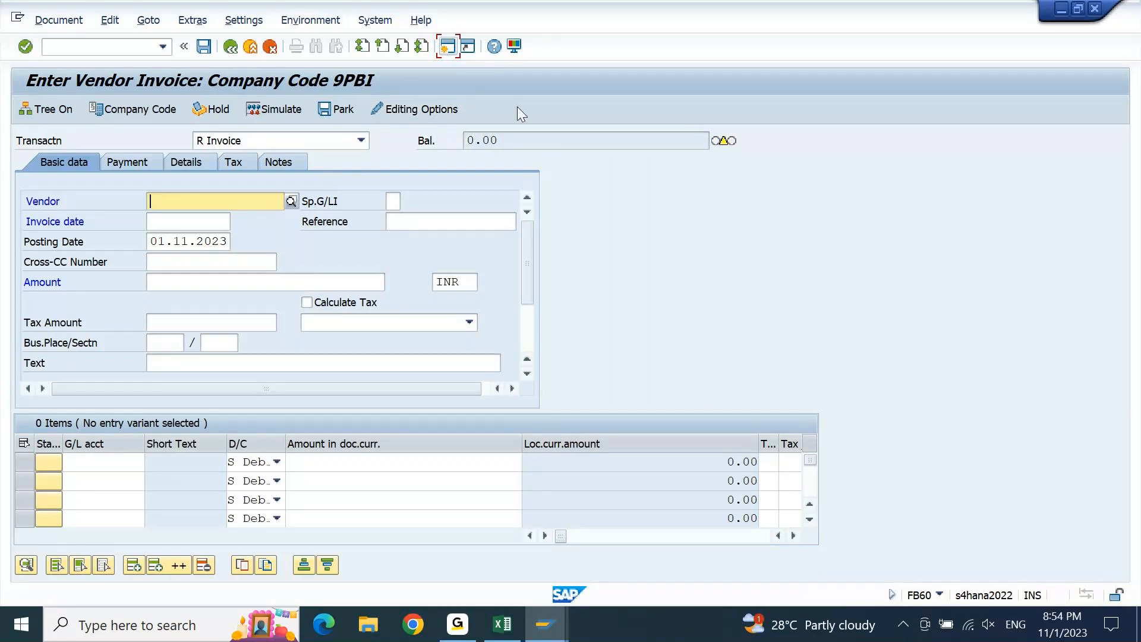
click(159, 17)
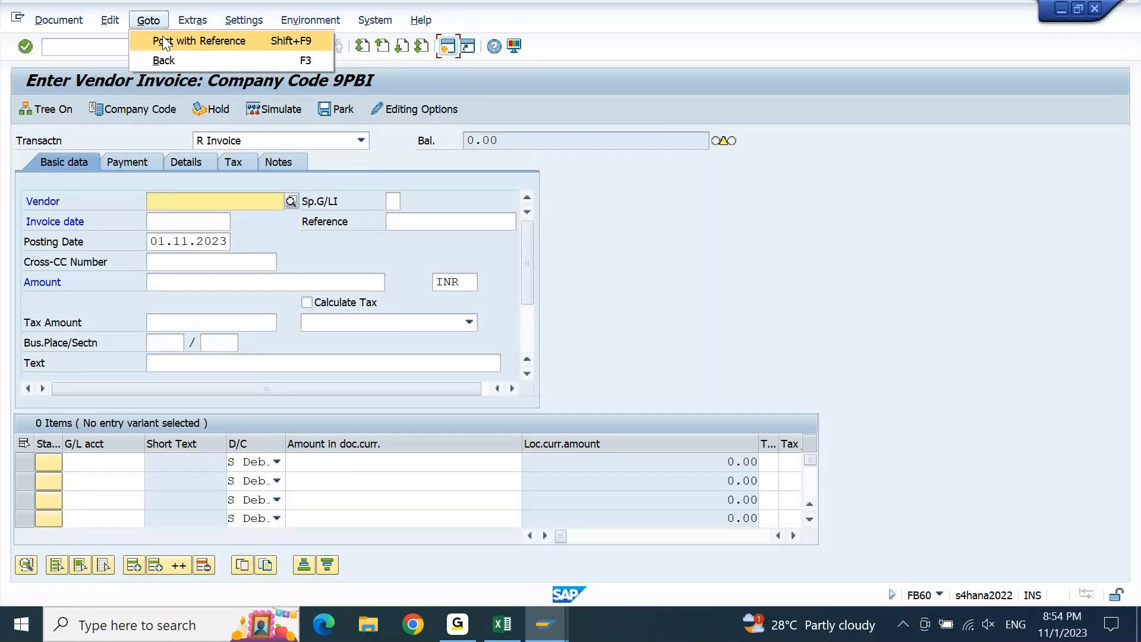
click(599, 61)
Leave the vendor invoice entry and open transaction FBR2 for posting with a reference document.
click(99, 47)
text(/n)
key(Return)
text(F)
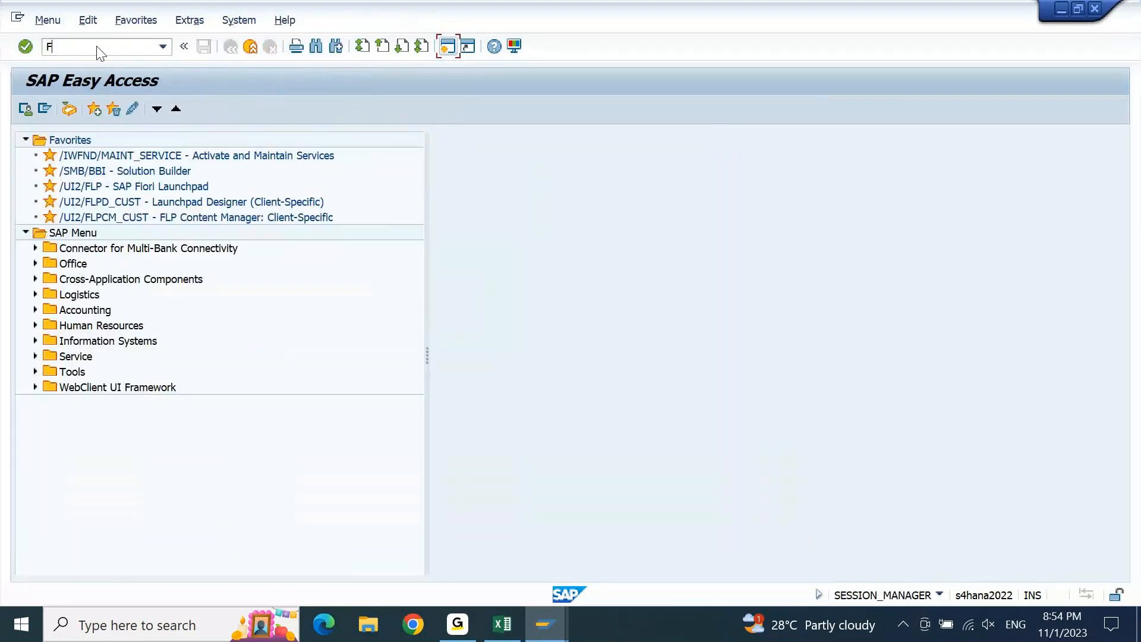
text(BR2)
key(Return)
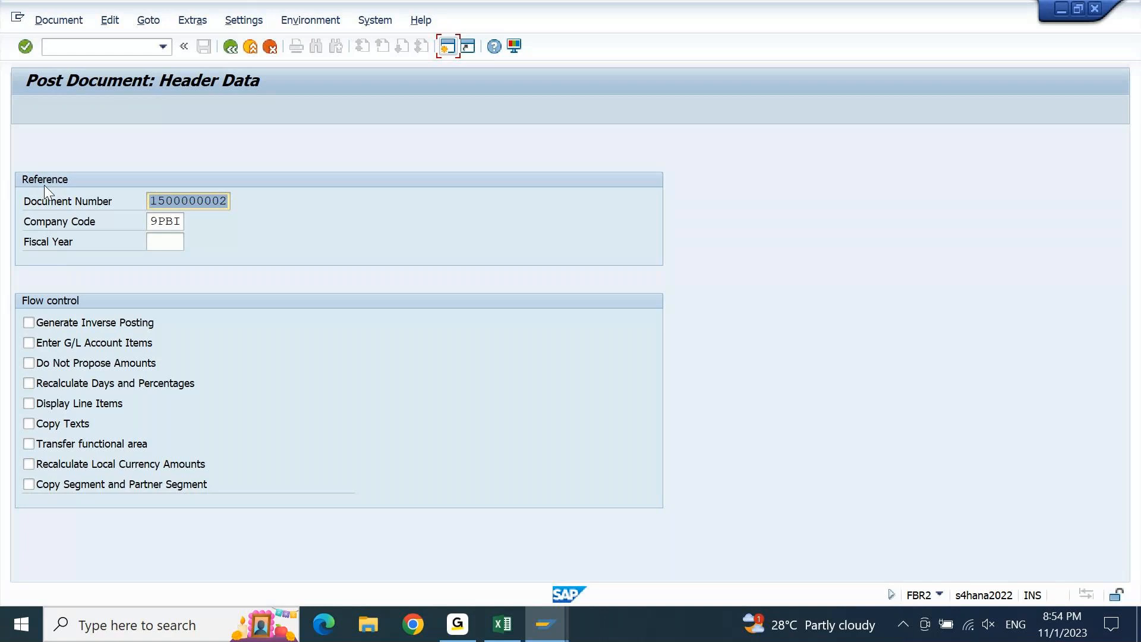
Enter the copied invoice document number as reference with fiscal year 2023 and continue to the document header.
key(ctrl+v)
key(Tab)
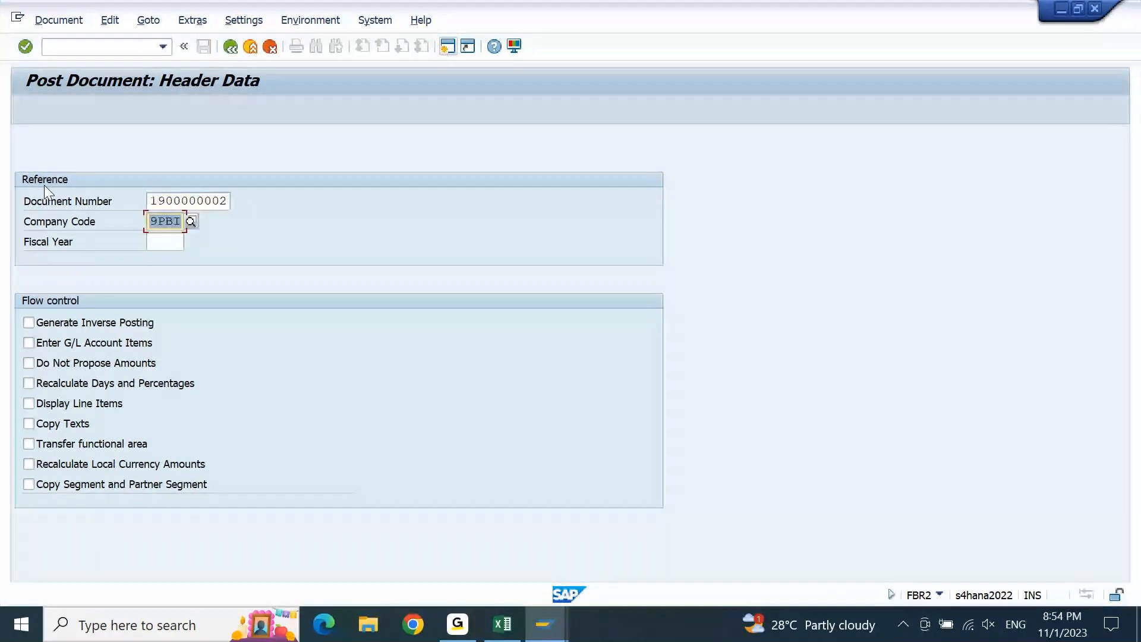
key(Tab)
text(2023)
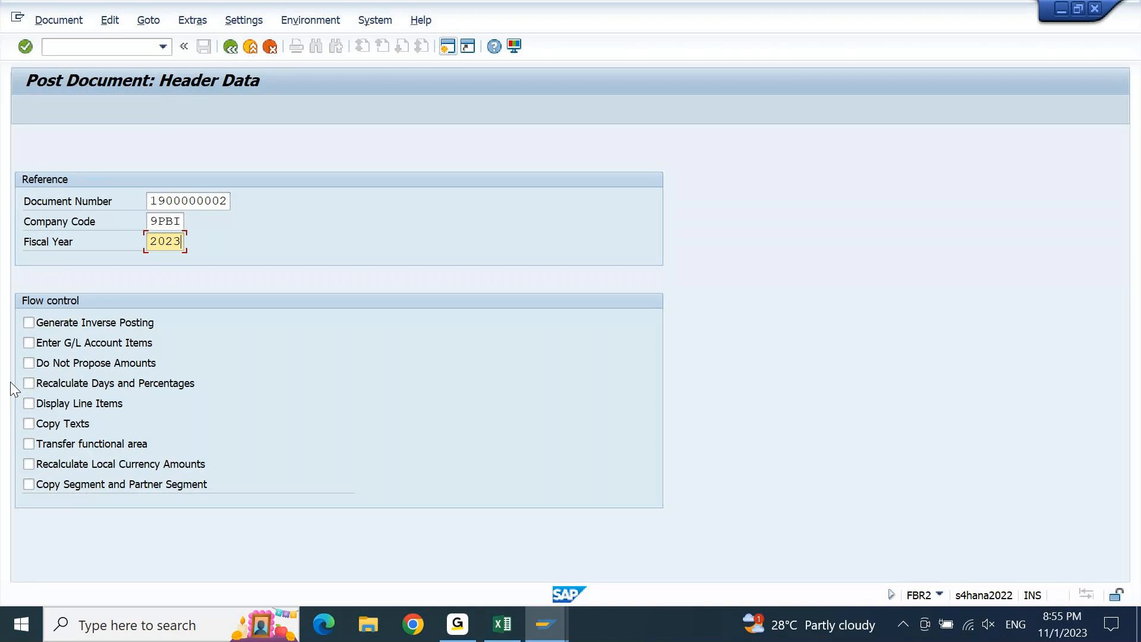
key(Return)
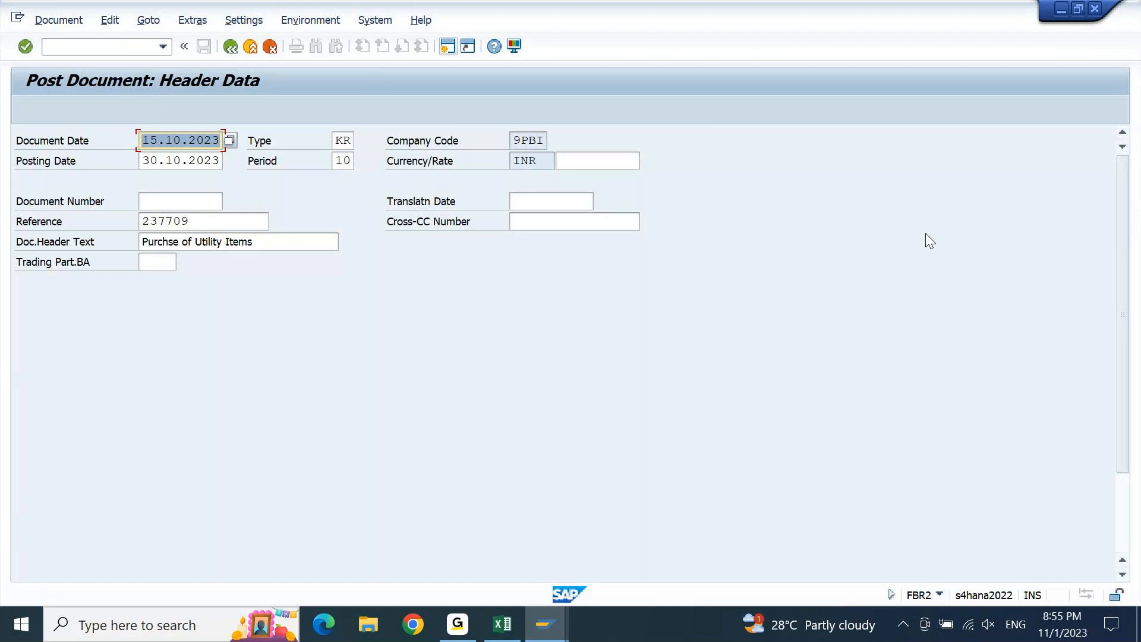
Examine the header data copied from the reference document and its first line item.
scroll(1123, 215, down, 3)
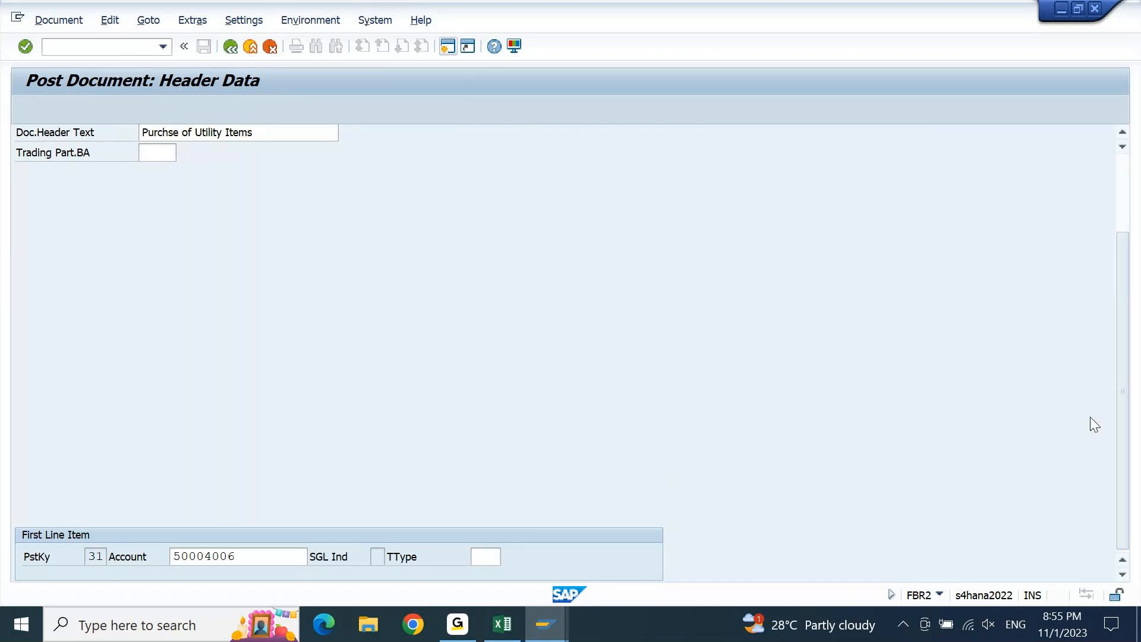
drag(1122, 403, 1127, 315)
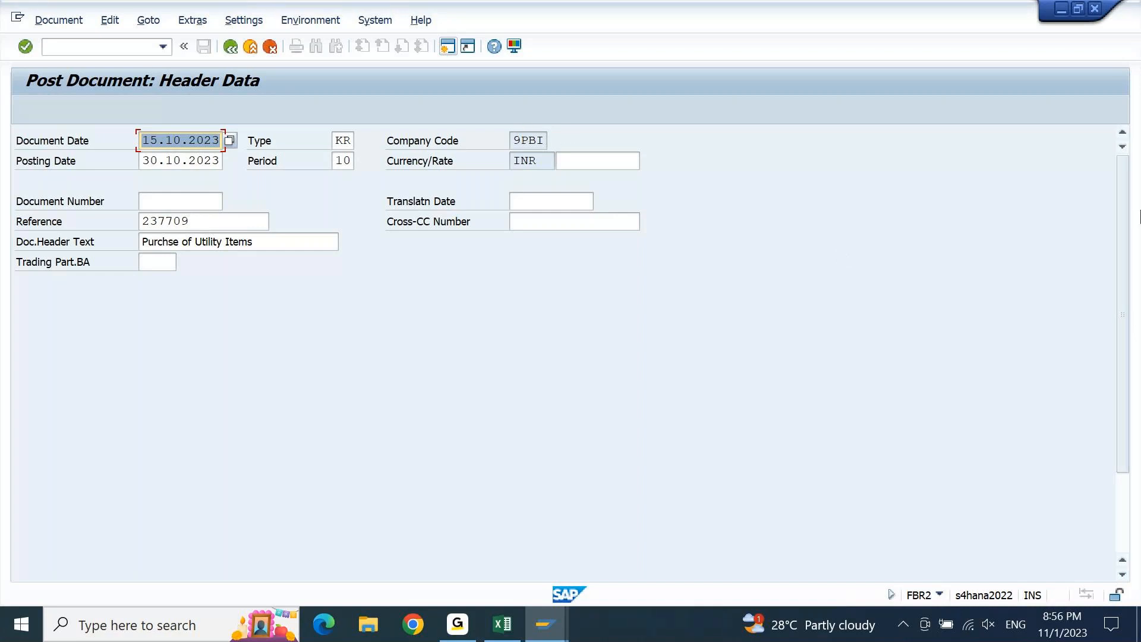
scroll(1103, 415, down, 2)
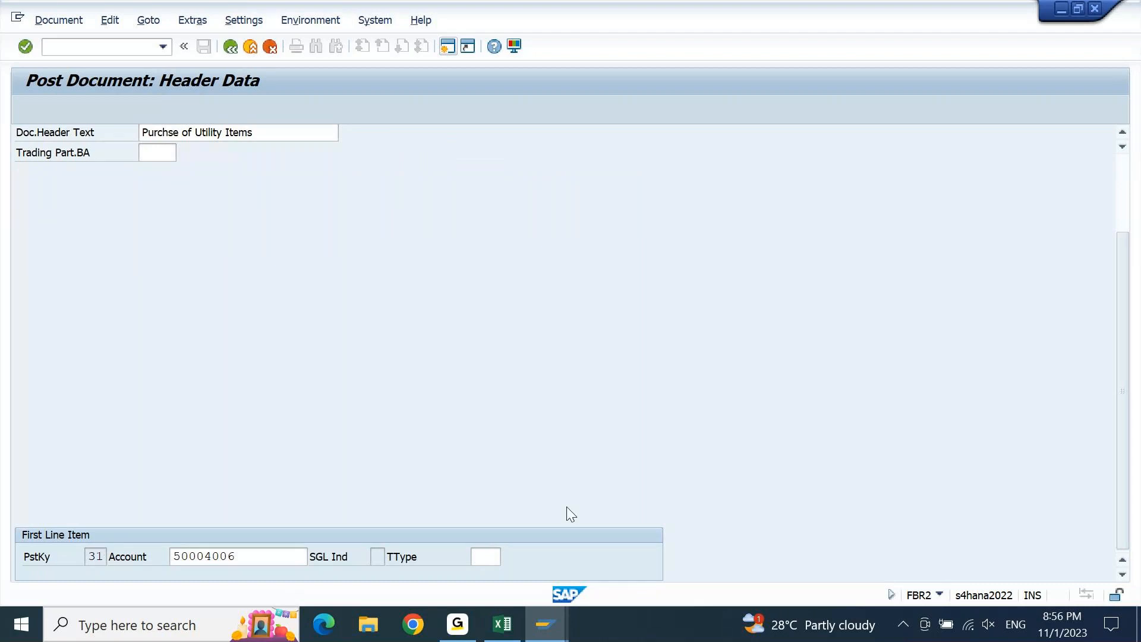
drag(1119, 336, 1126, 254)
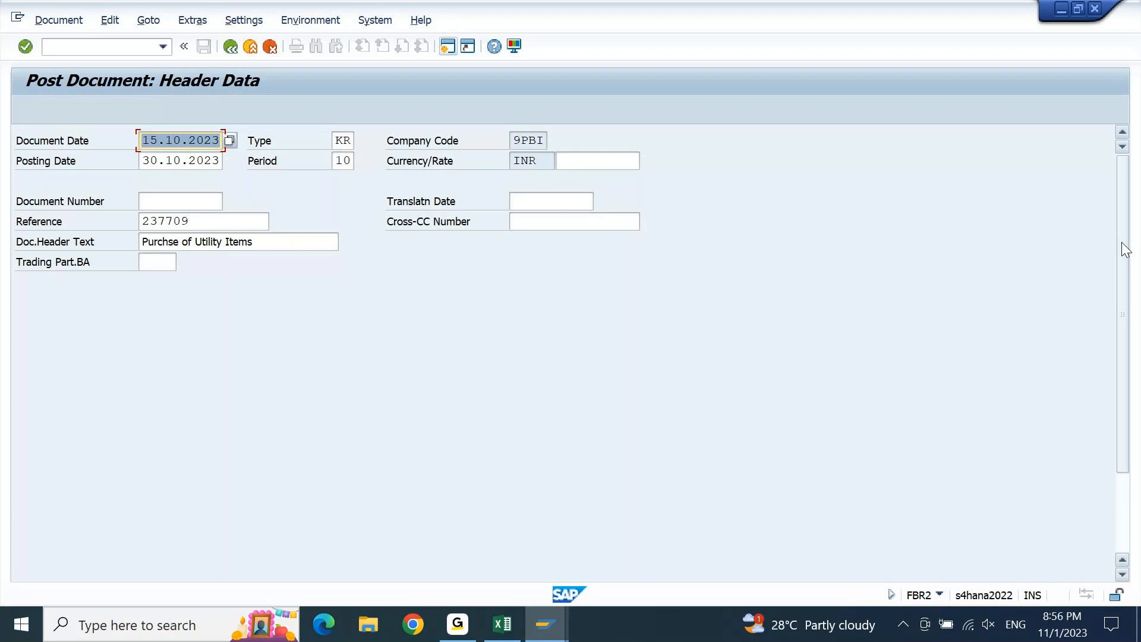
click(448, 46)
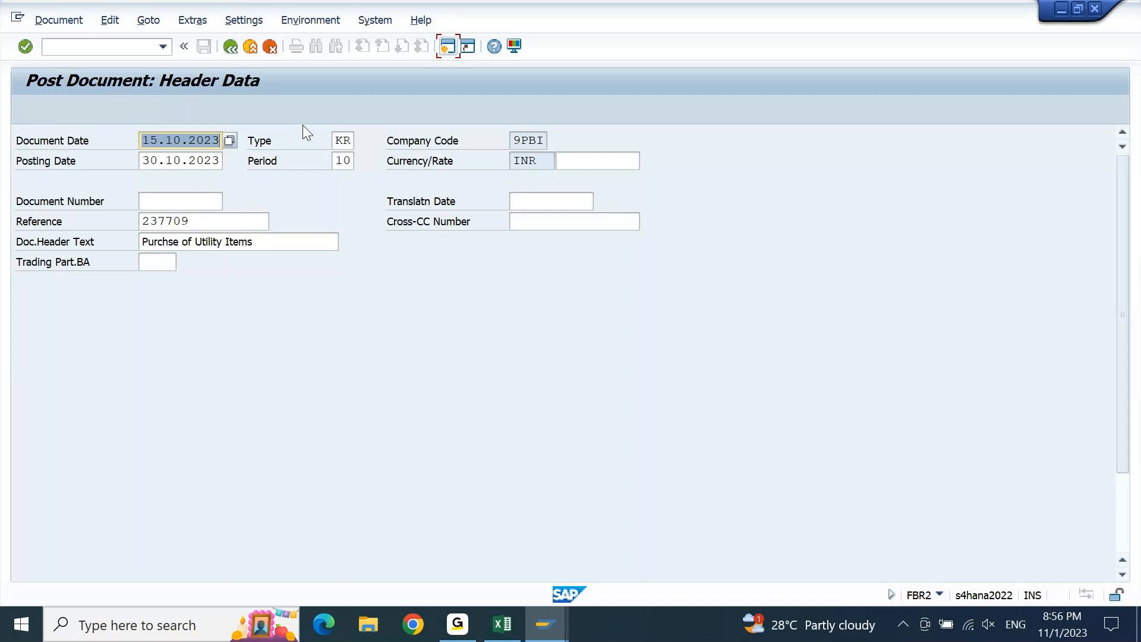
Set the document's reference to 237710, keep the header text, and continue to the vendor line item.
click(205, 227)
key(BackSpace)
key(BackSpace)
text(10)
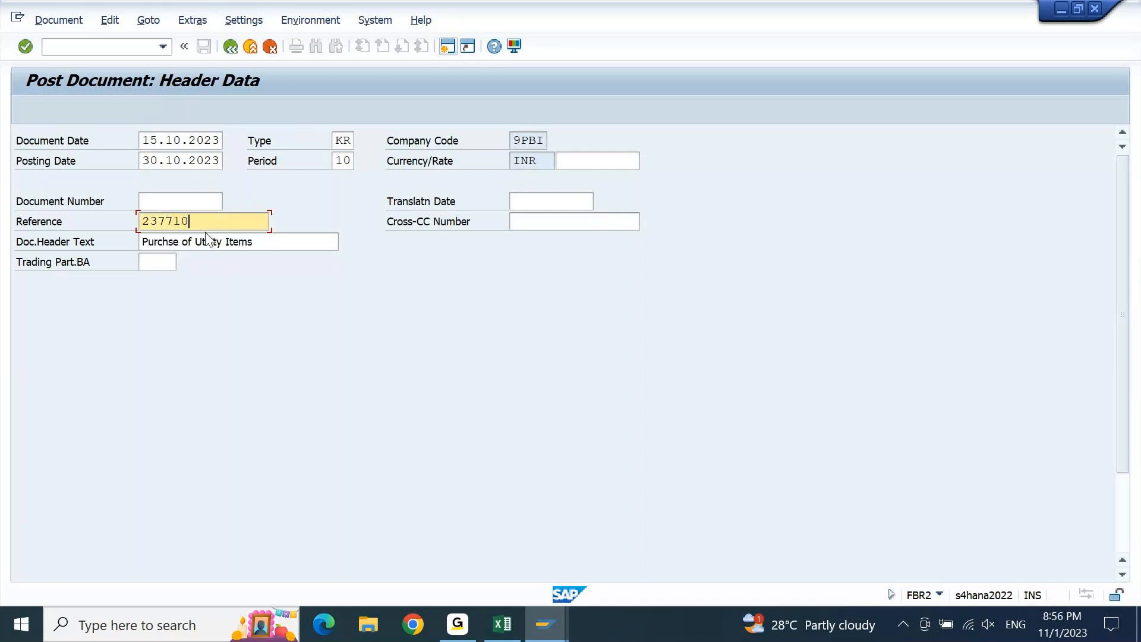
click(291, 243)
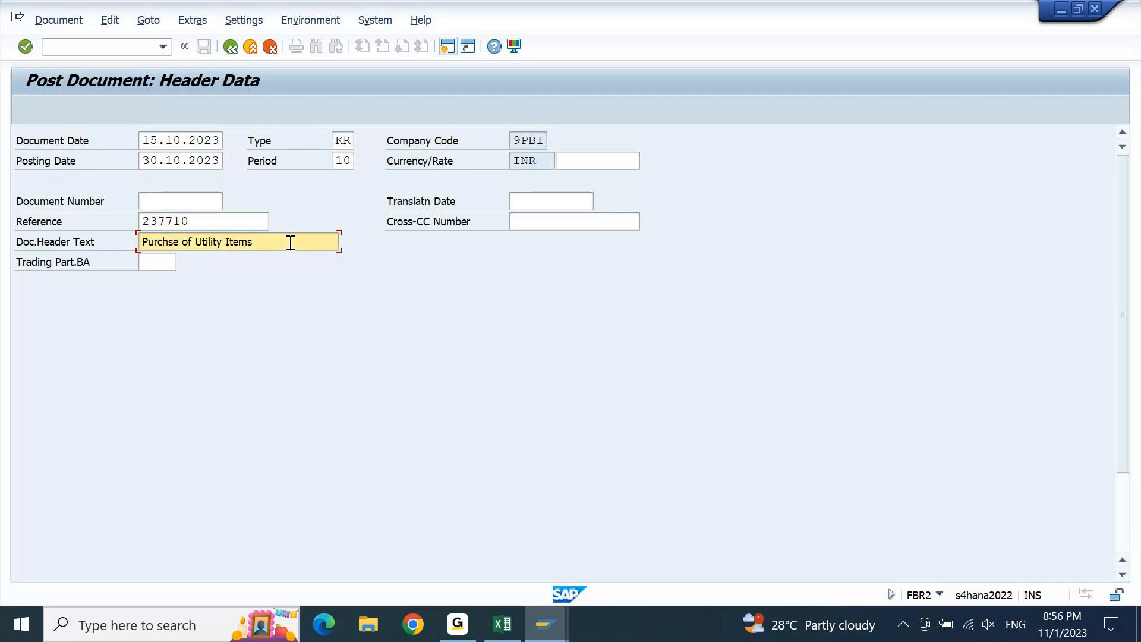
key(Return)
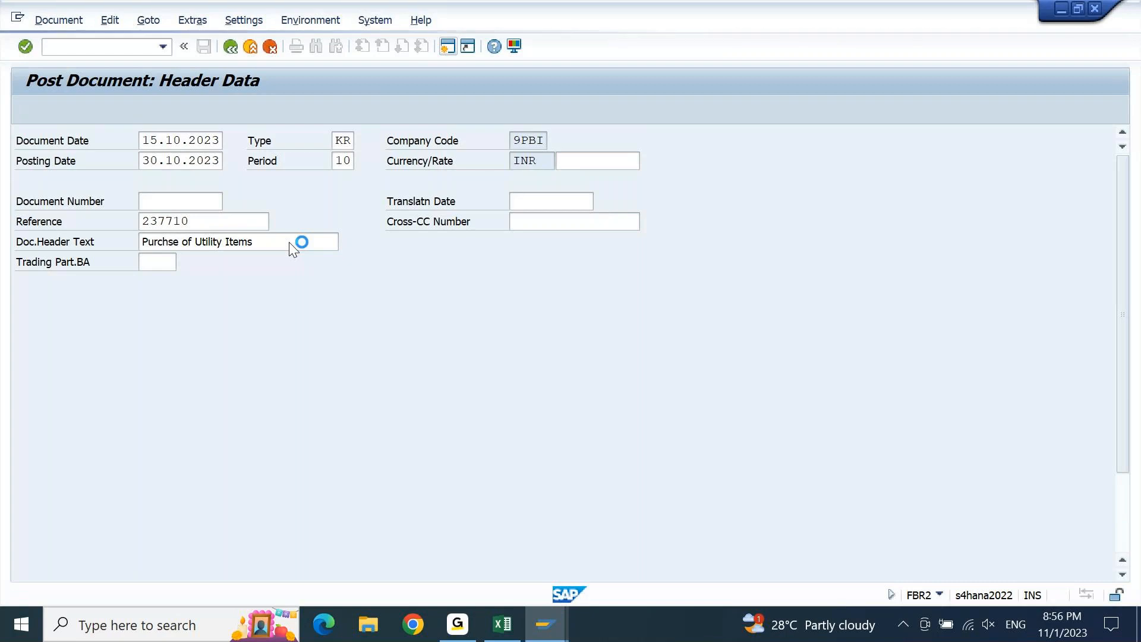
Check the Vendor Line Item Display session, refresh its list, and return to the Post Document session.
click(548, 631)
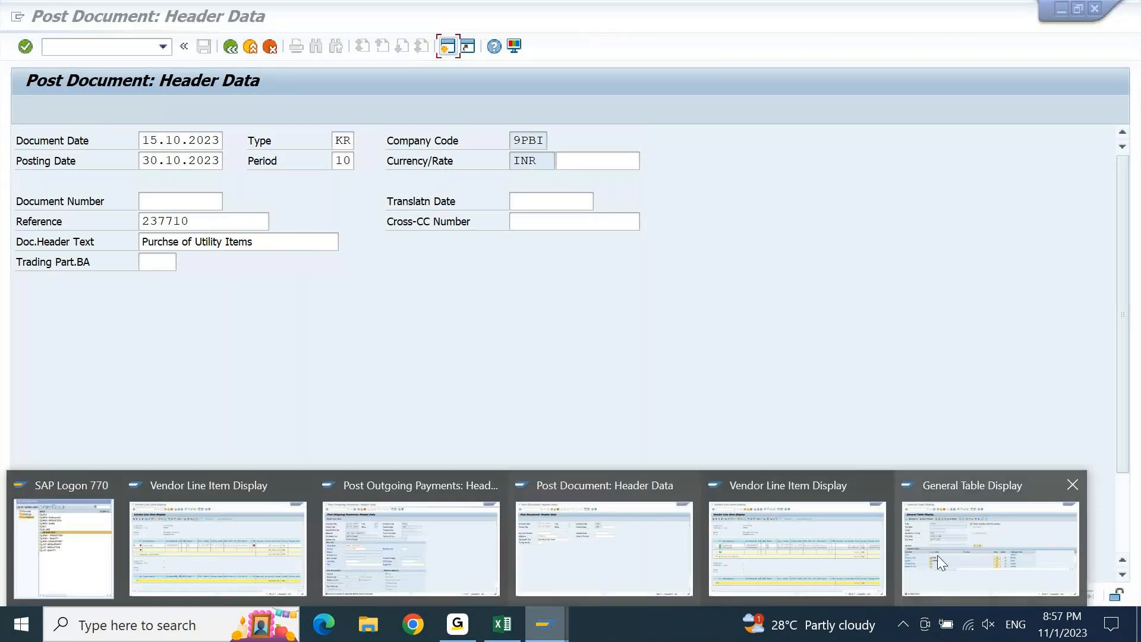
click(722, 553)
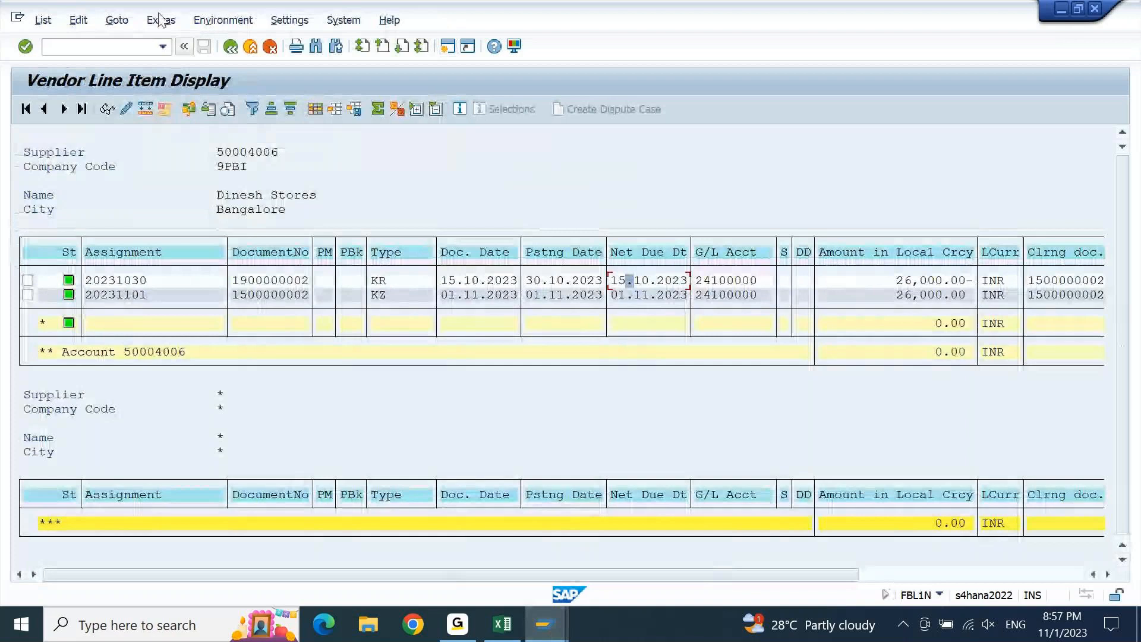
click(42, 23)
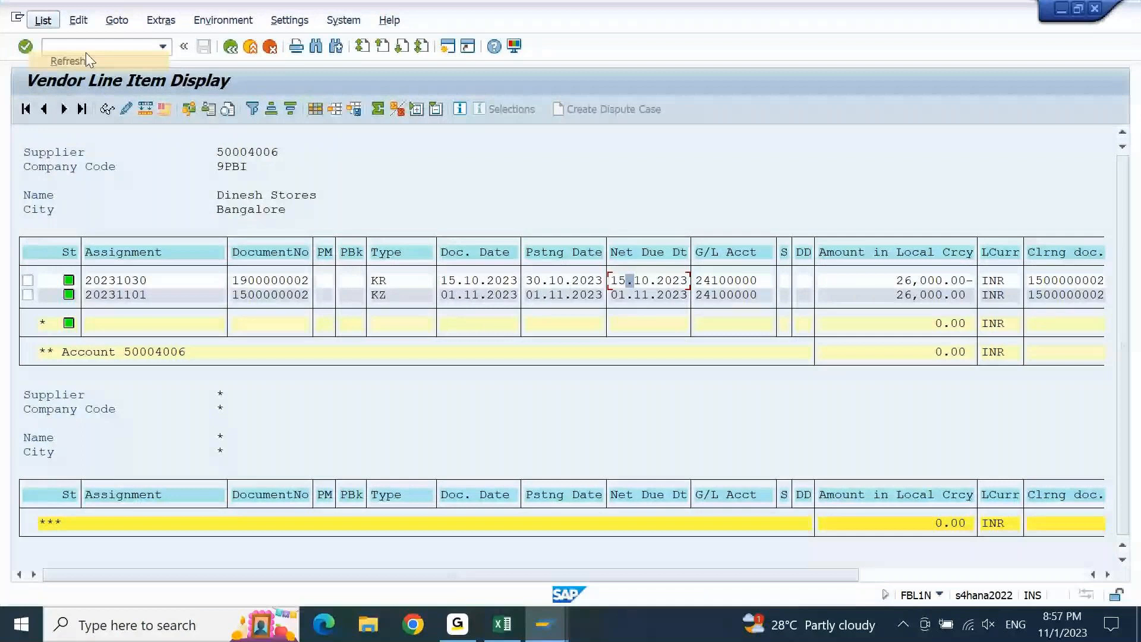
click(558, 634)
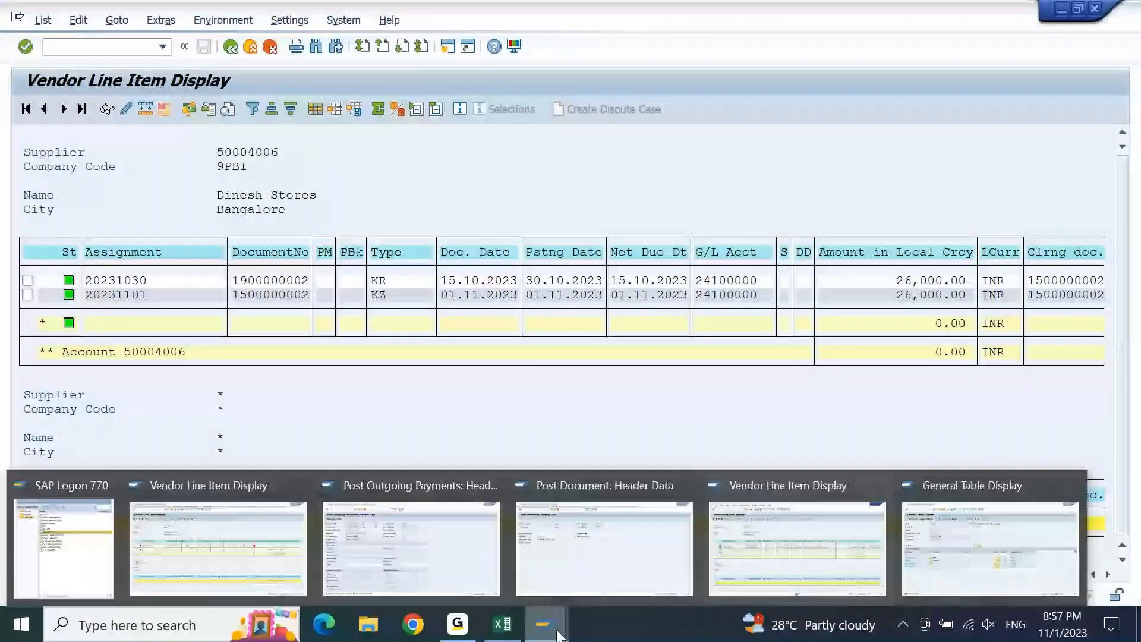
click(601, 546)
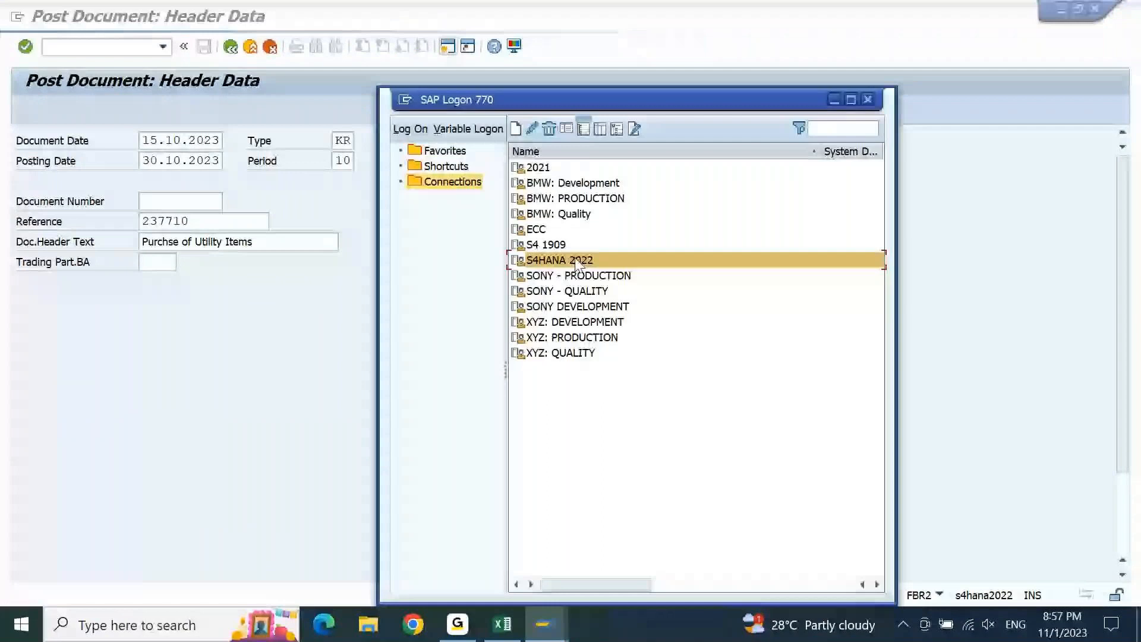
double_click(577, 260)
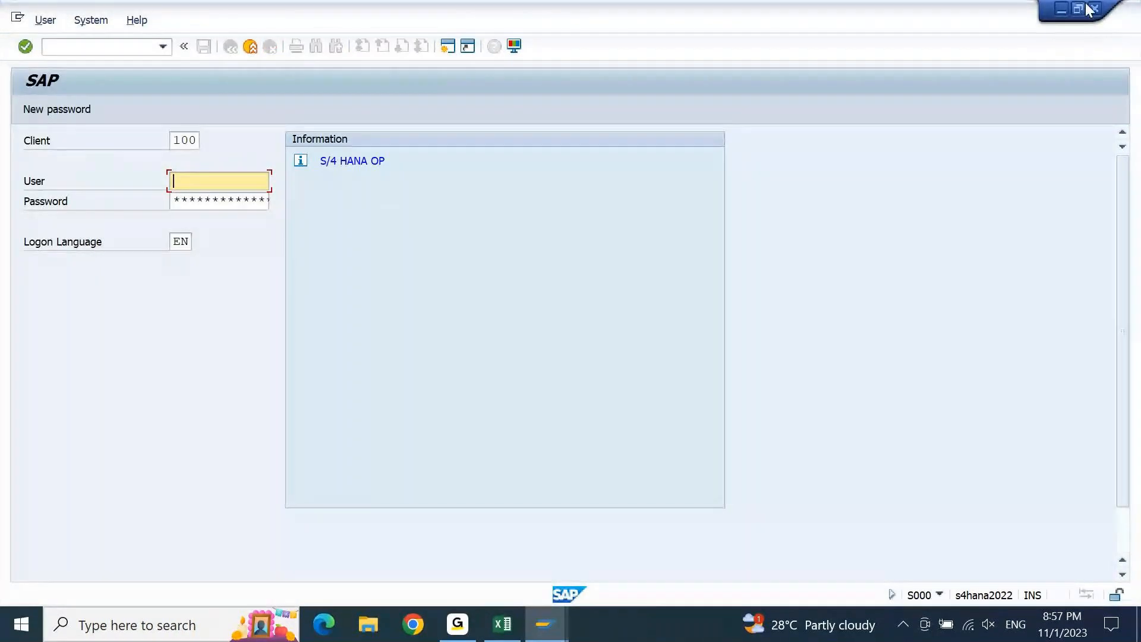
click(1094, 12)
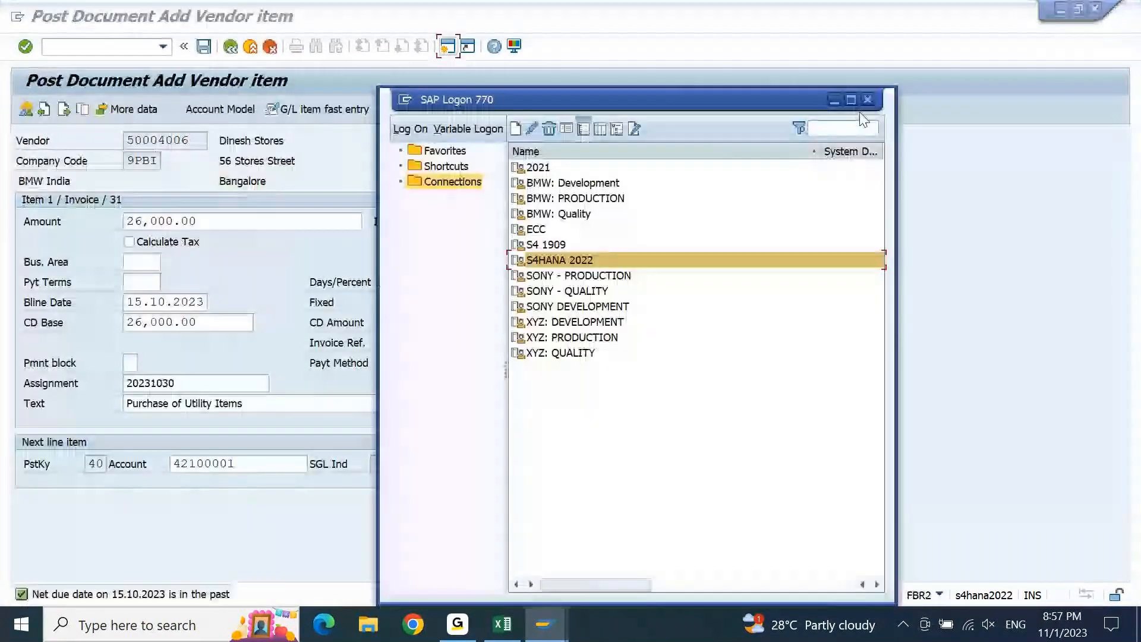
click(862, 100)
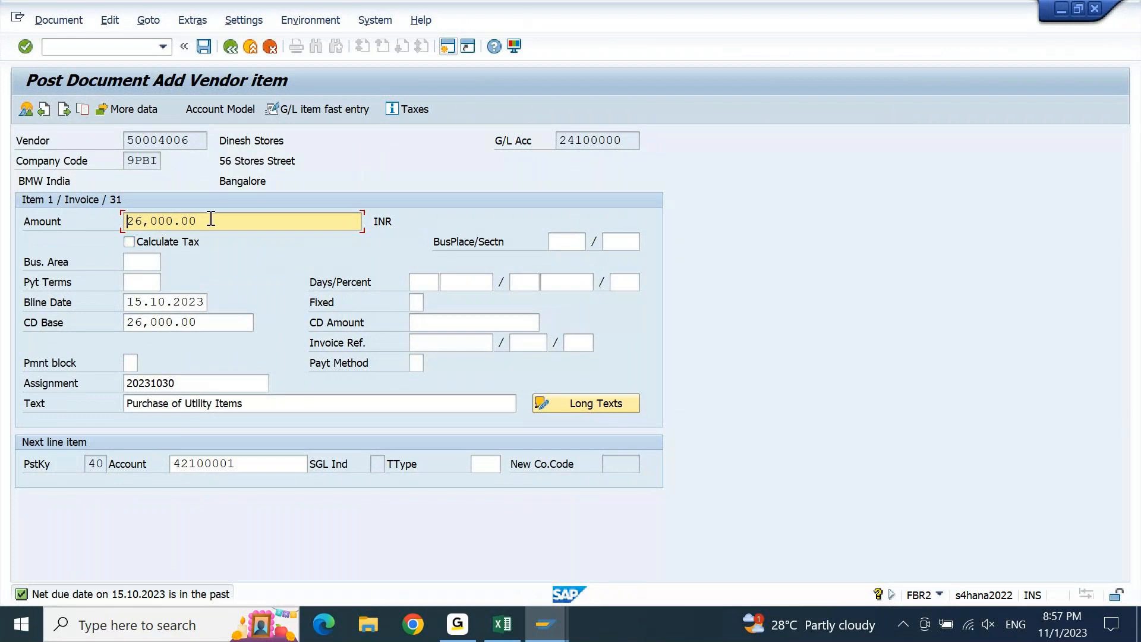
Examine the amount of the vendor item and the posting key and account of the next line item.
drag(211, 220, 95, 231)
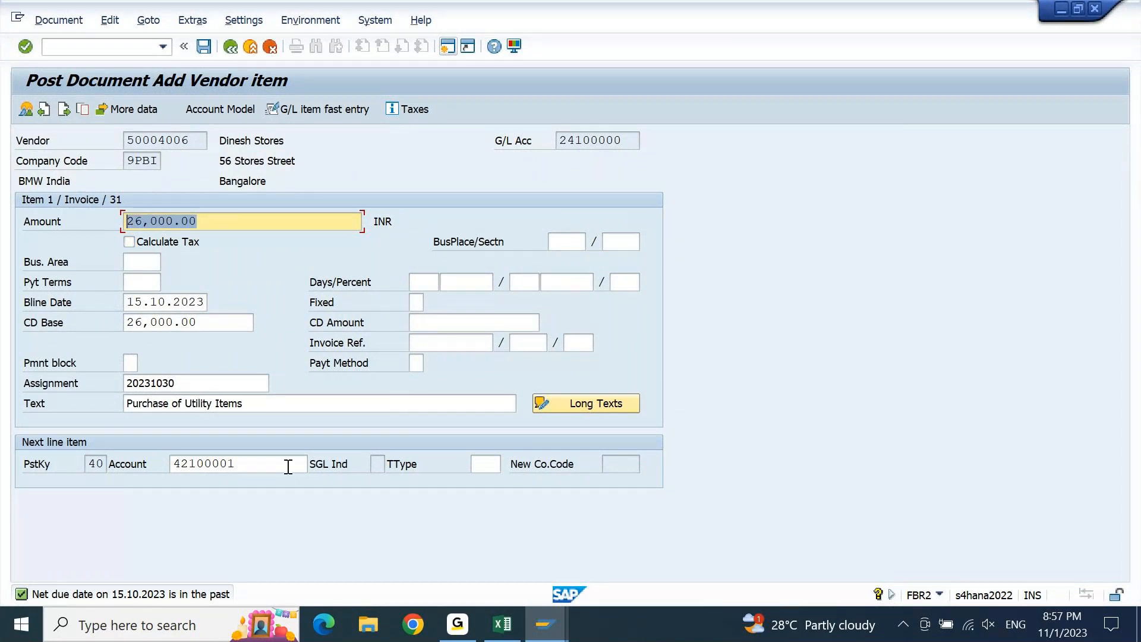
drag(288, 466, 151, 467)
click(92, 464)
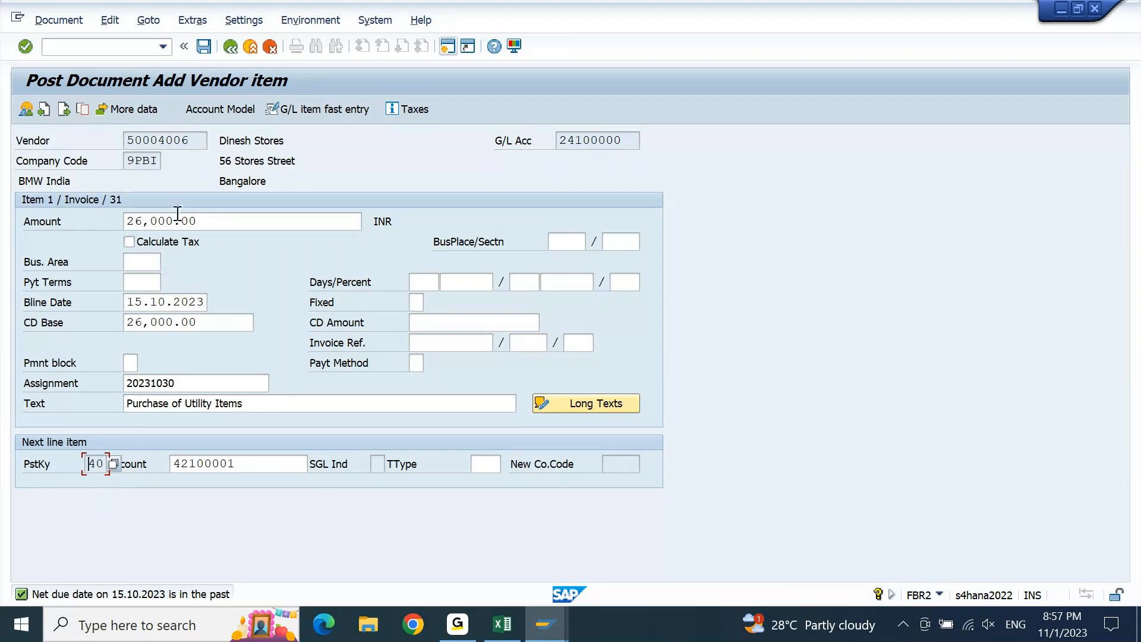
drag(199, 221, 100, 229)
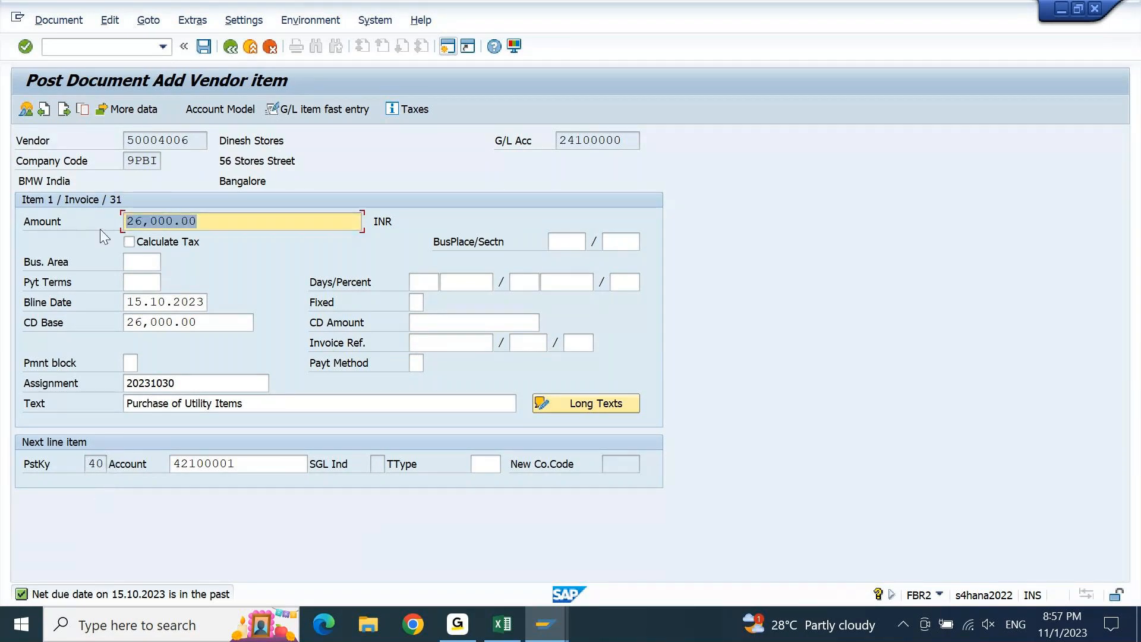
Set the vendor item's amount to 12000, clear its cash discount base and group currency amount, and continue to the document overview.
text(120)
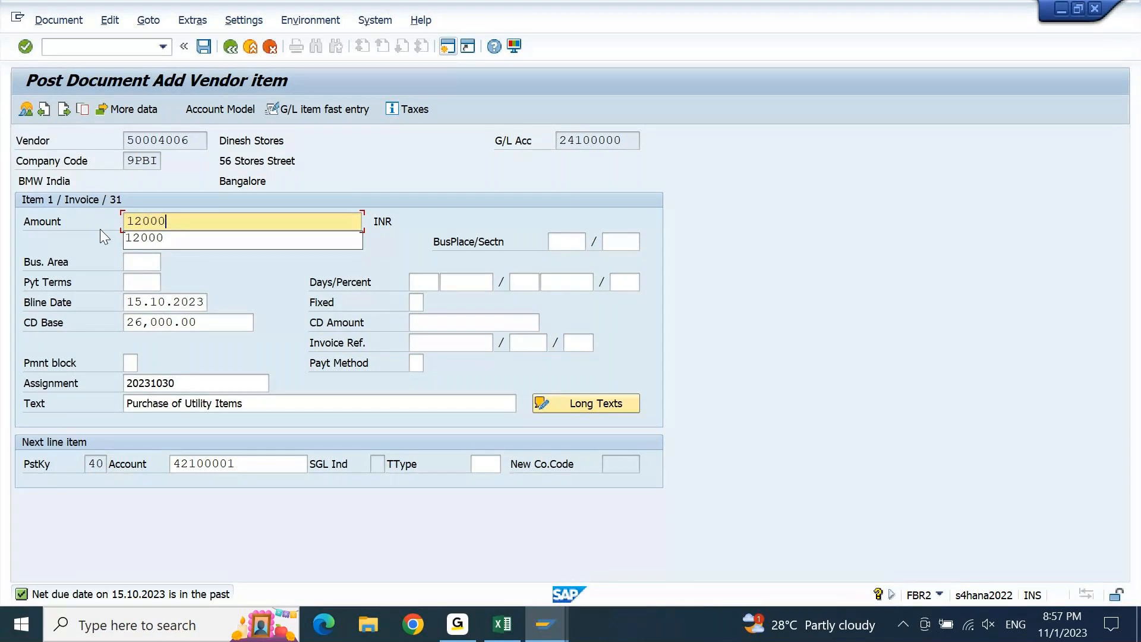
text(00)
drag(219, 323, 122, 326)
key(BackSpace)
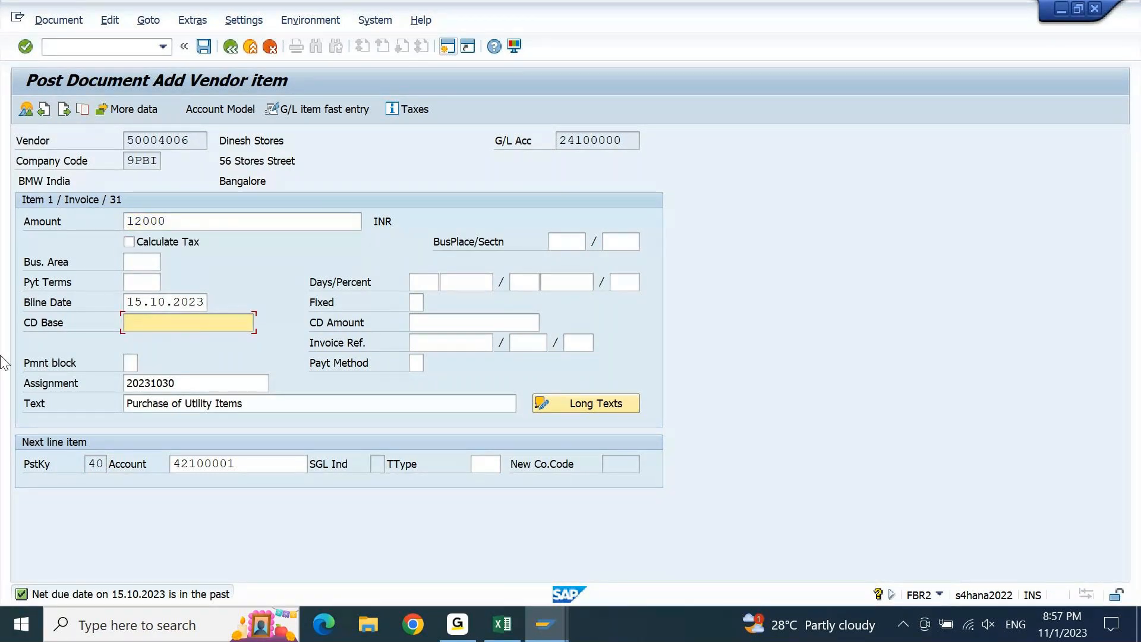
key(Return)
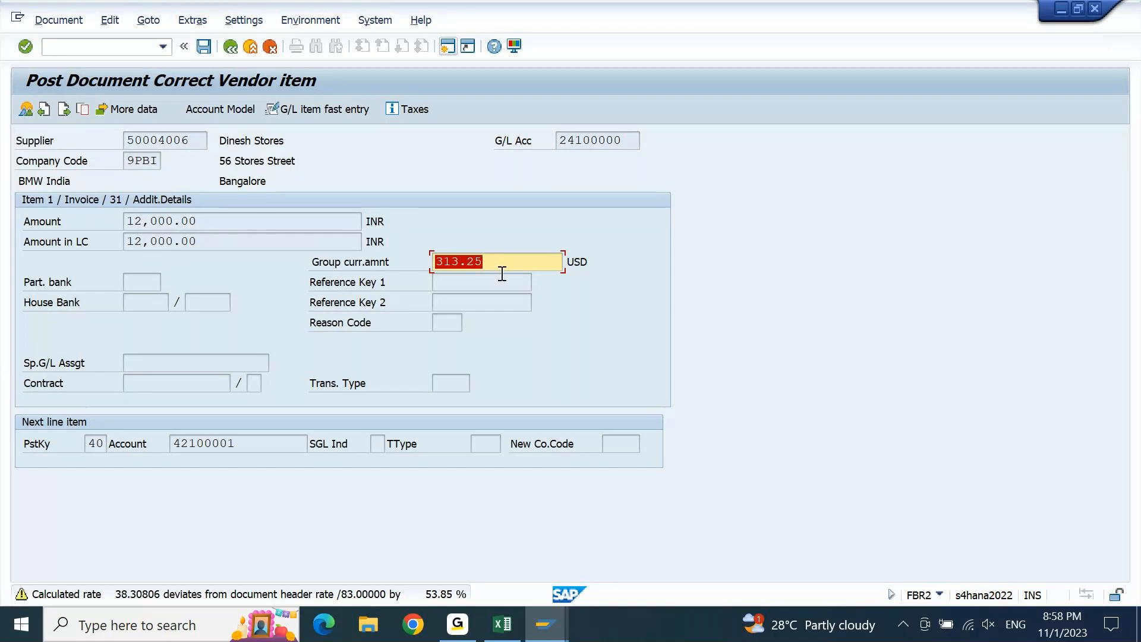
key(Delete)
key(Return)
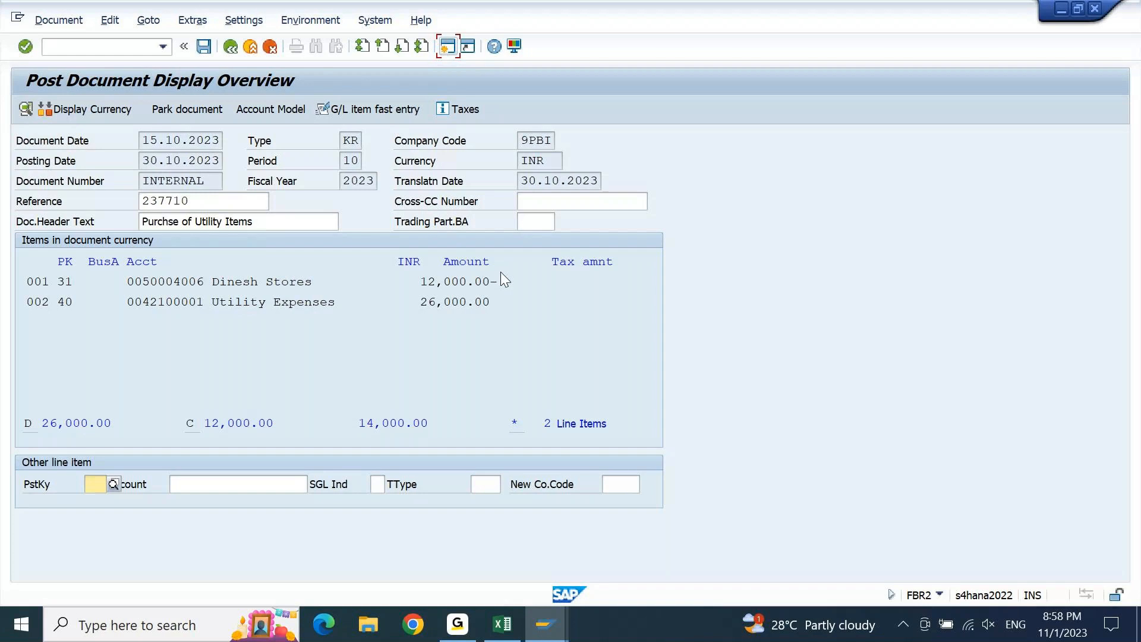
Set the Utility Expenses item to 12000 INR with a group currency amount of 144.58 USD, and post the document.
click(257, 304)
double_click(257, 304)
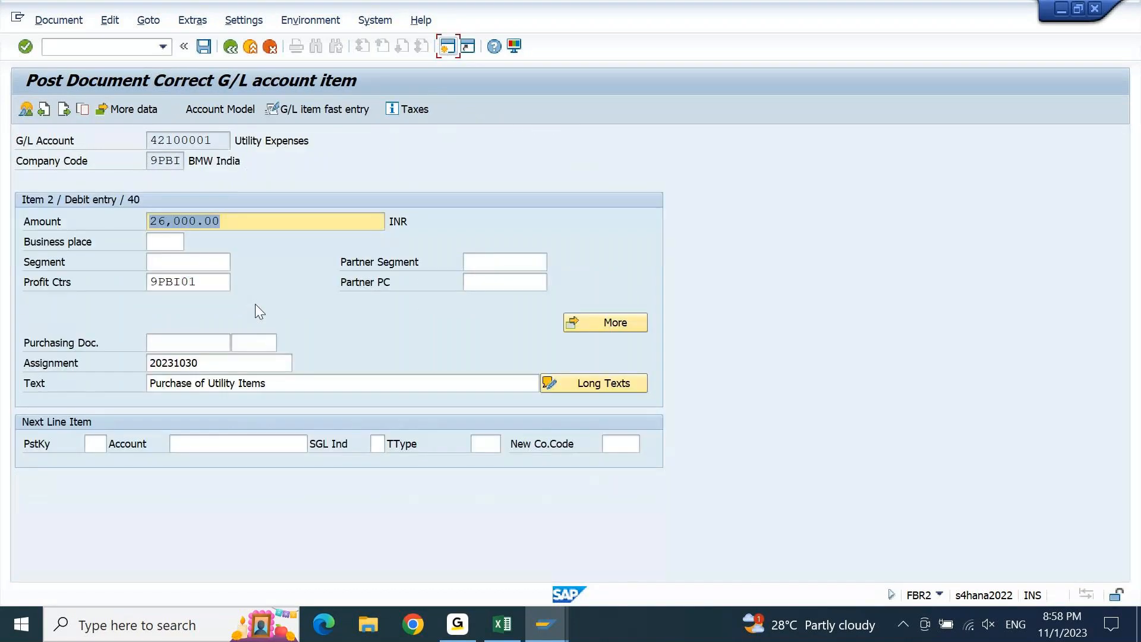
text(12000)
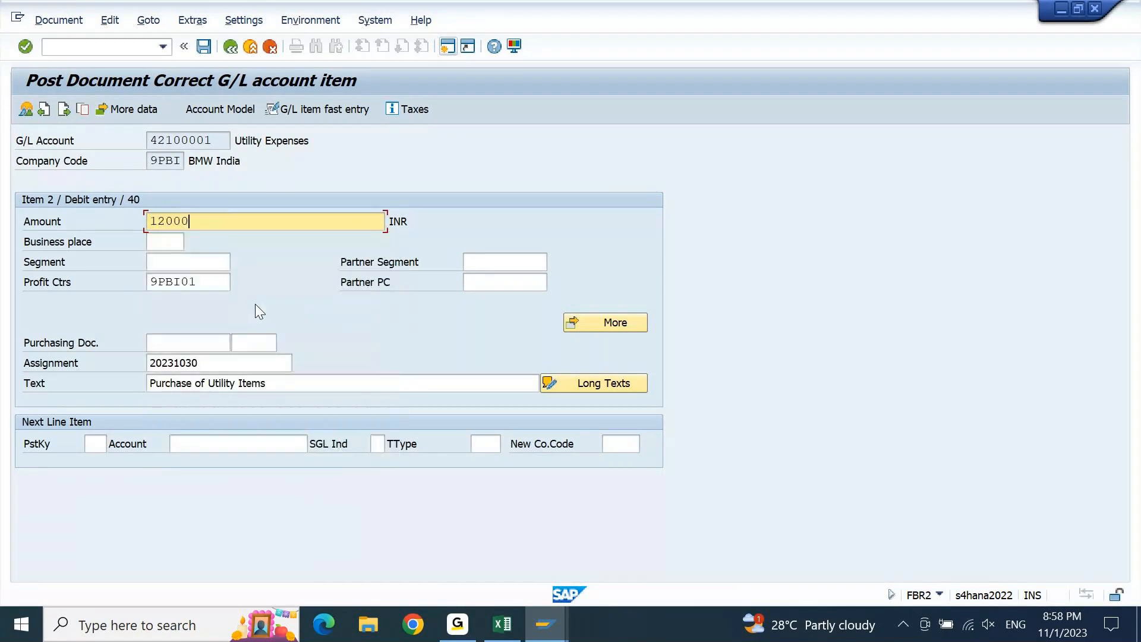
key(Return)
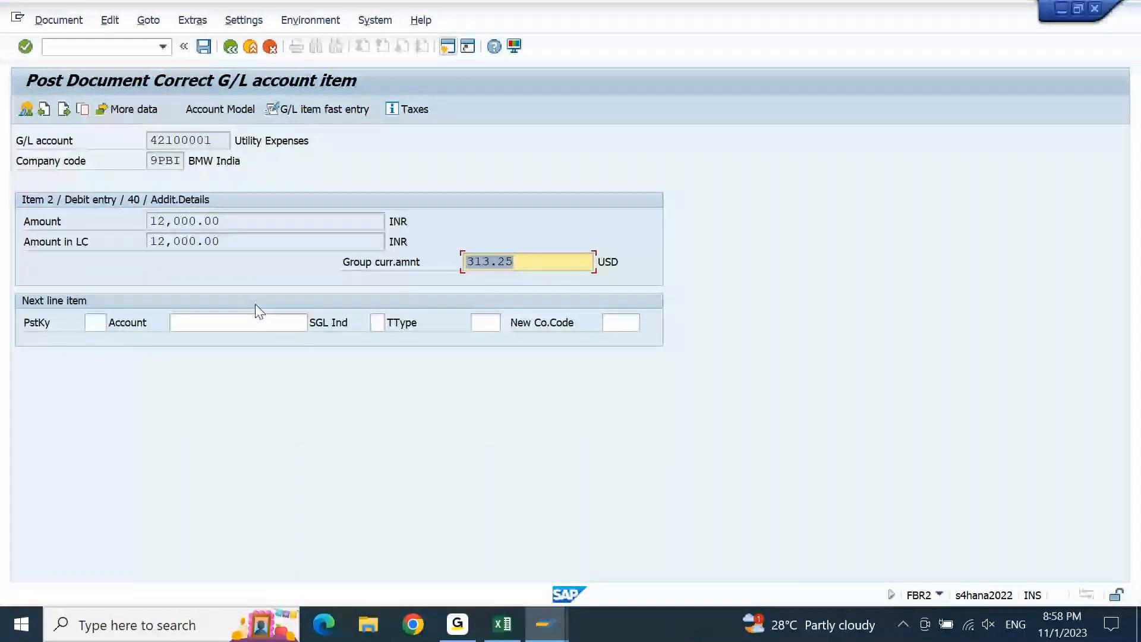
text(144.58)
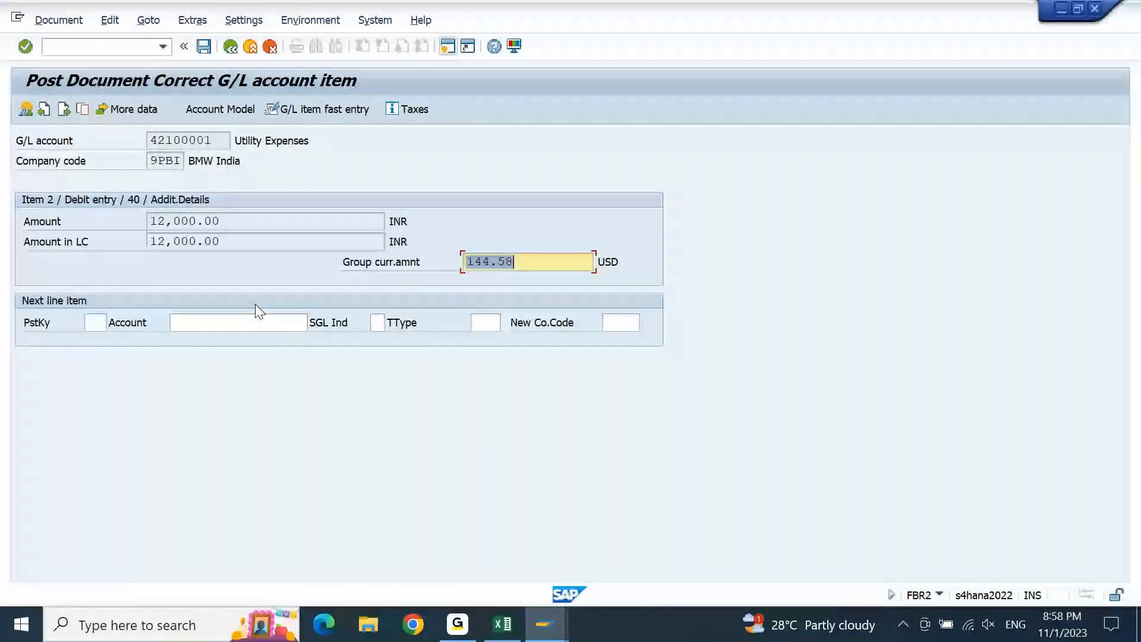
click(26, 110)
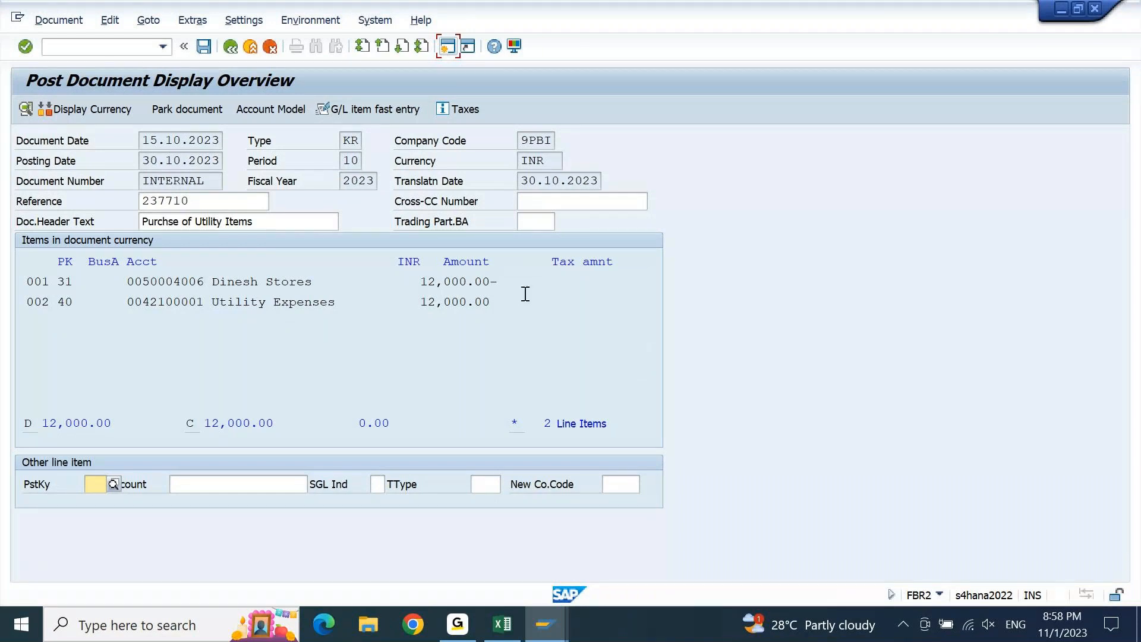
click(205, 46)
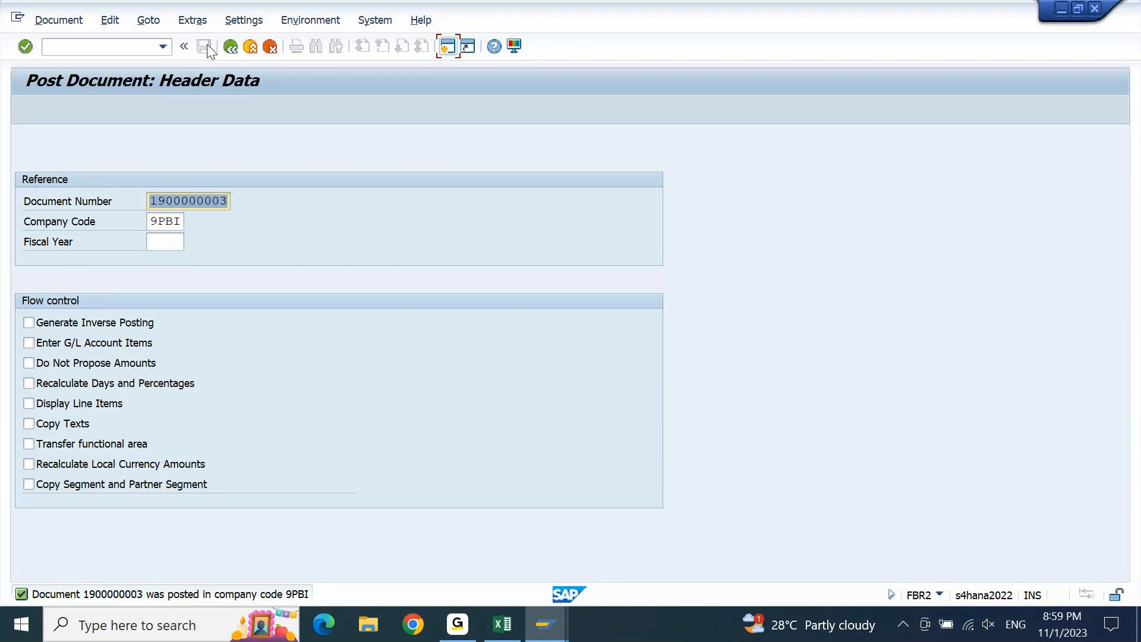
Switch to the Vendor Line Item Display session and list the supplier's open items at key date 01.11.2023.
click(546, 631)
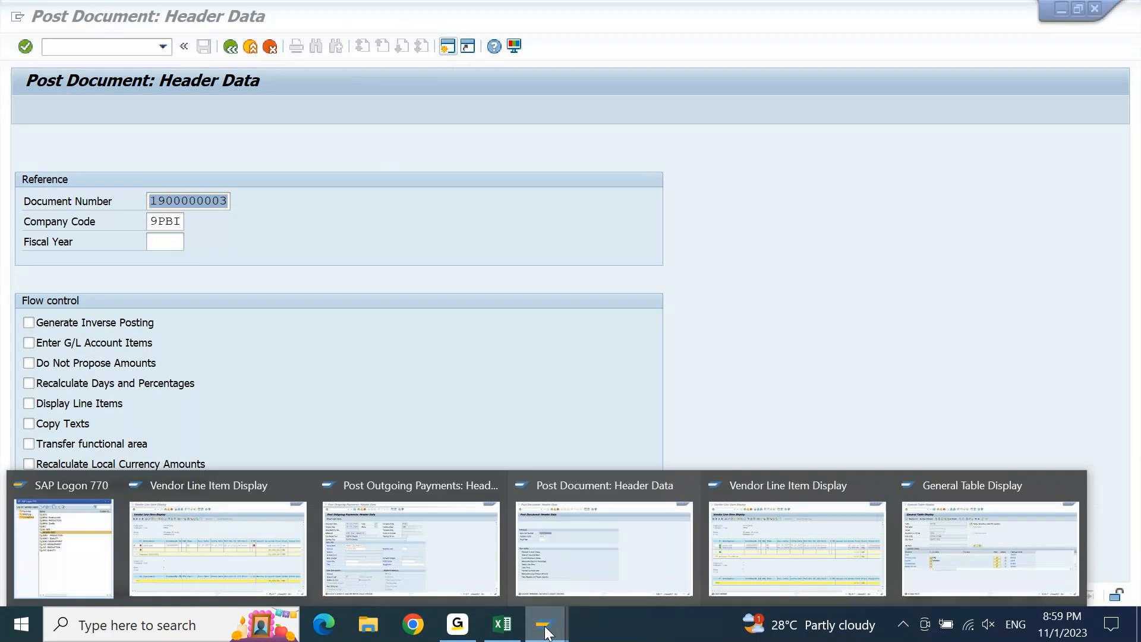
click(854, 532)
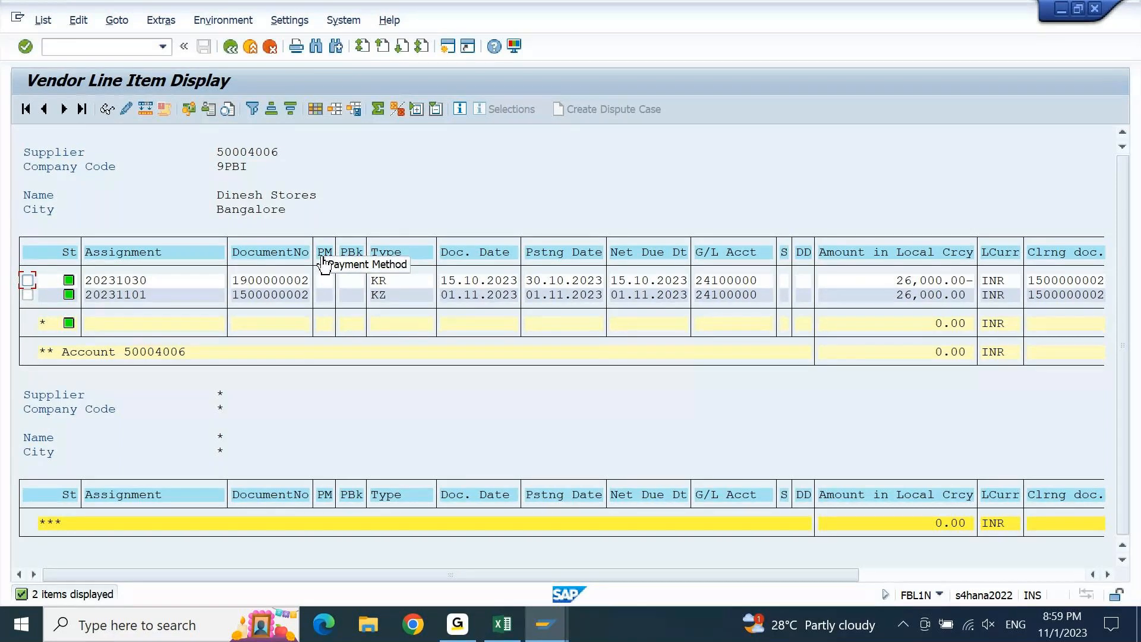
key(F3)
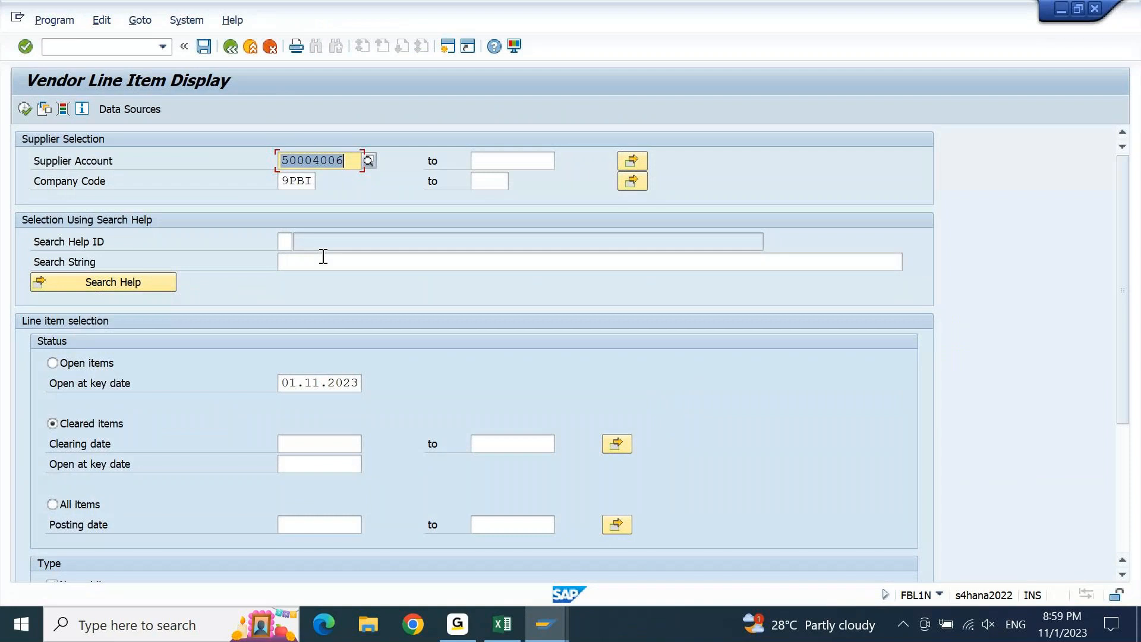
click(58, 365)
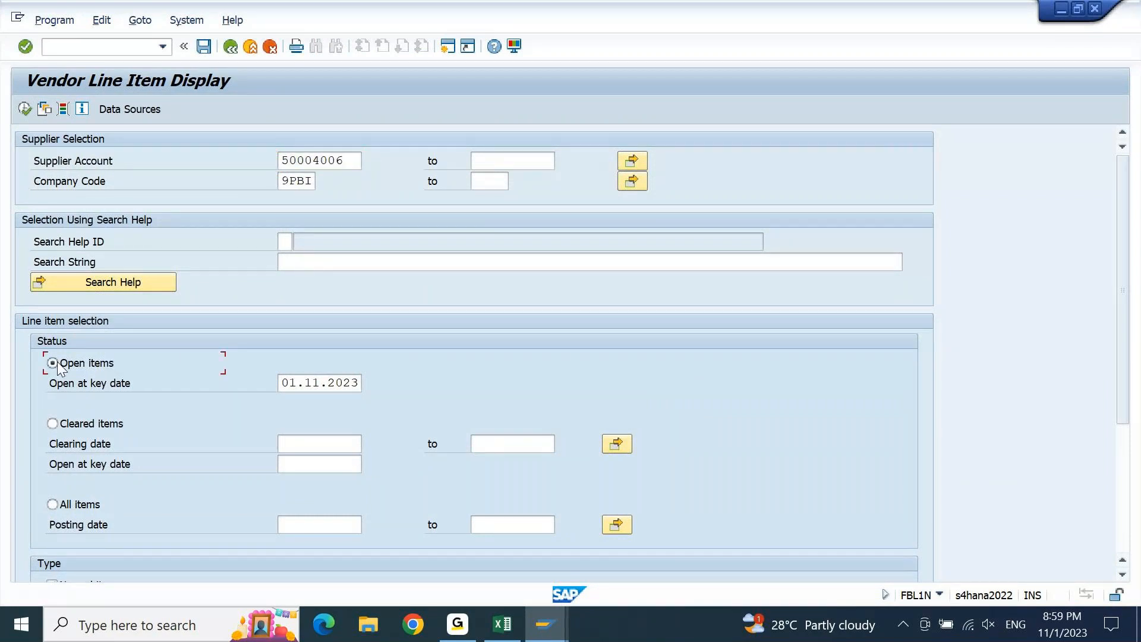
key(F8)
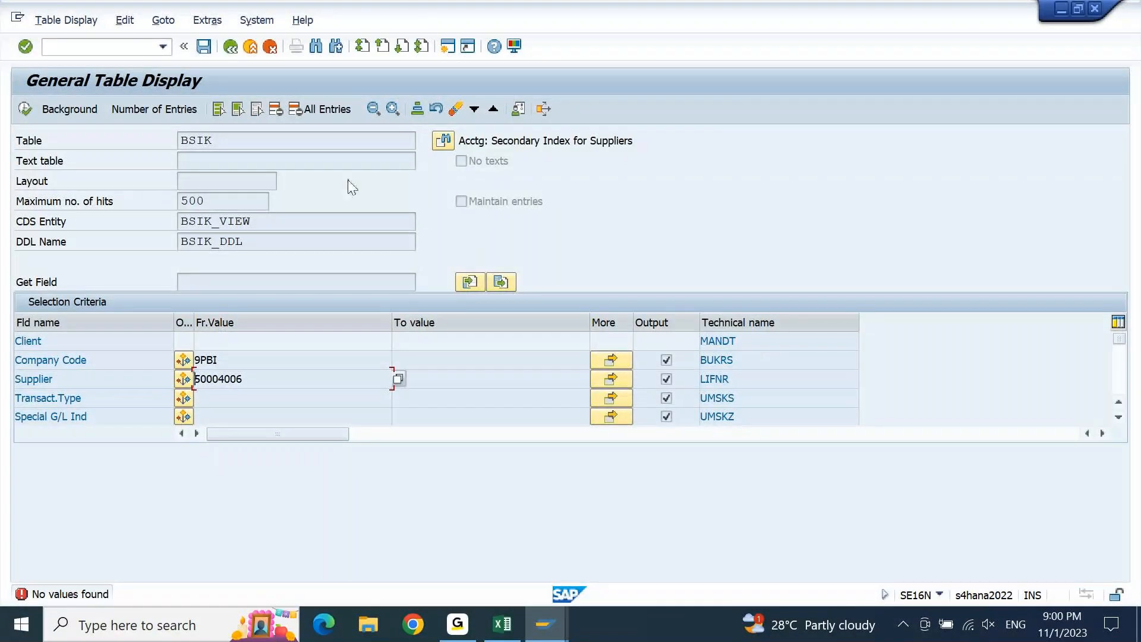
Run the BSIK table display for the supplier in company code 9PBI and examine the entry's document number and amount columns.
click(30, 112)
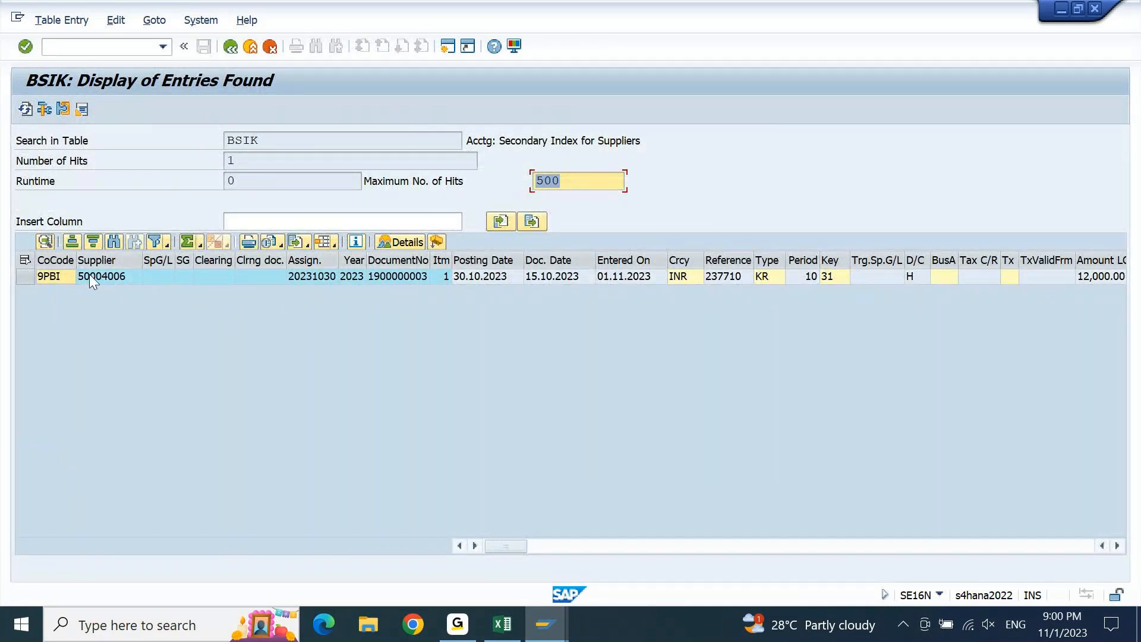
click(419, 277)
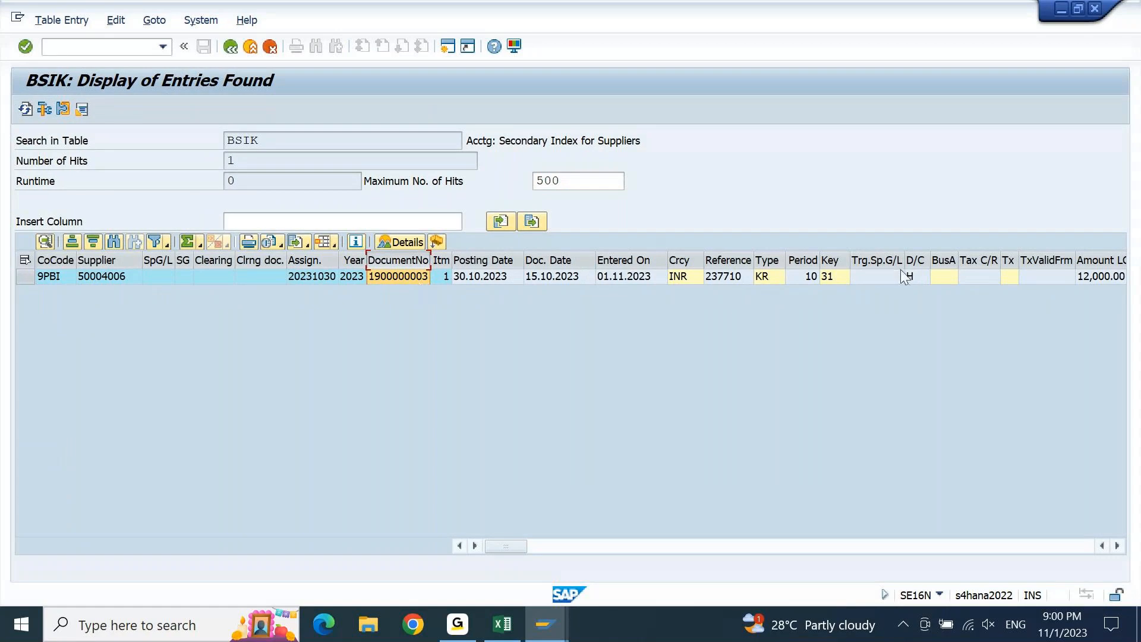
key(Right)
key(Right)
key(Right)
key(Right)
key(Right)
key(Right)
key(Right)
key(Right)
key(Right)
key(Right)
key(Right)
key(Right)
key(Right)
key(Right)
key(Right)
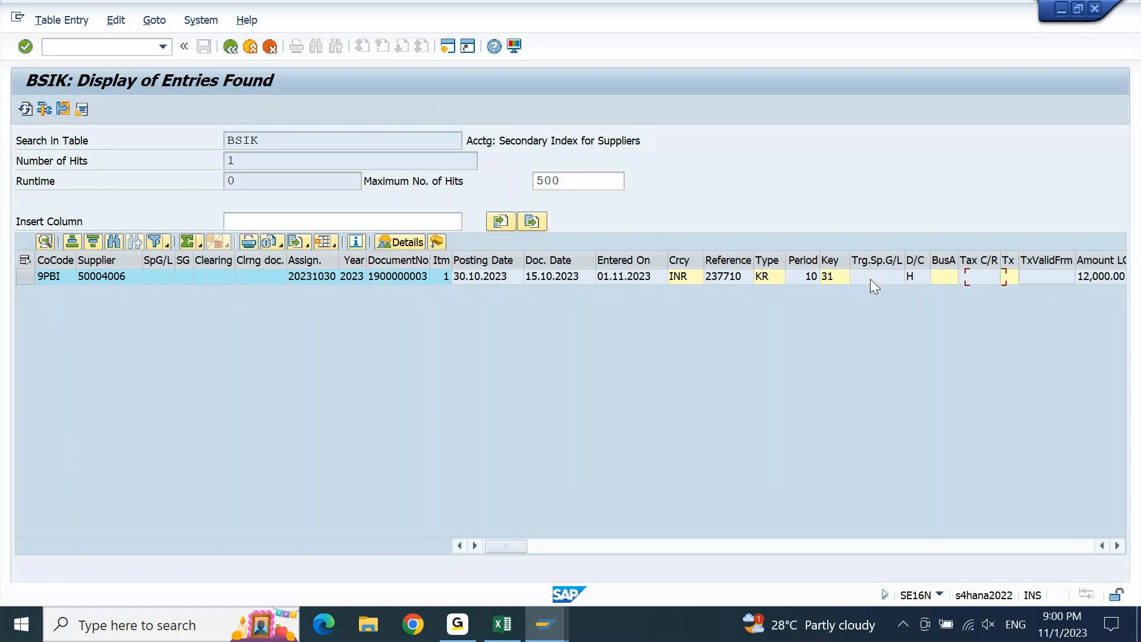
key(Right)
key(Right)
key(Right)
key(Right)
key(Right)
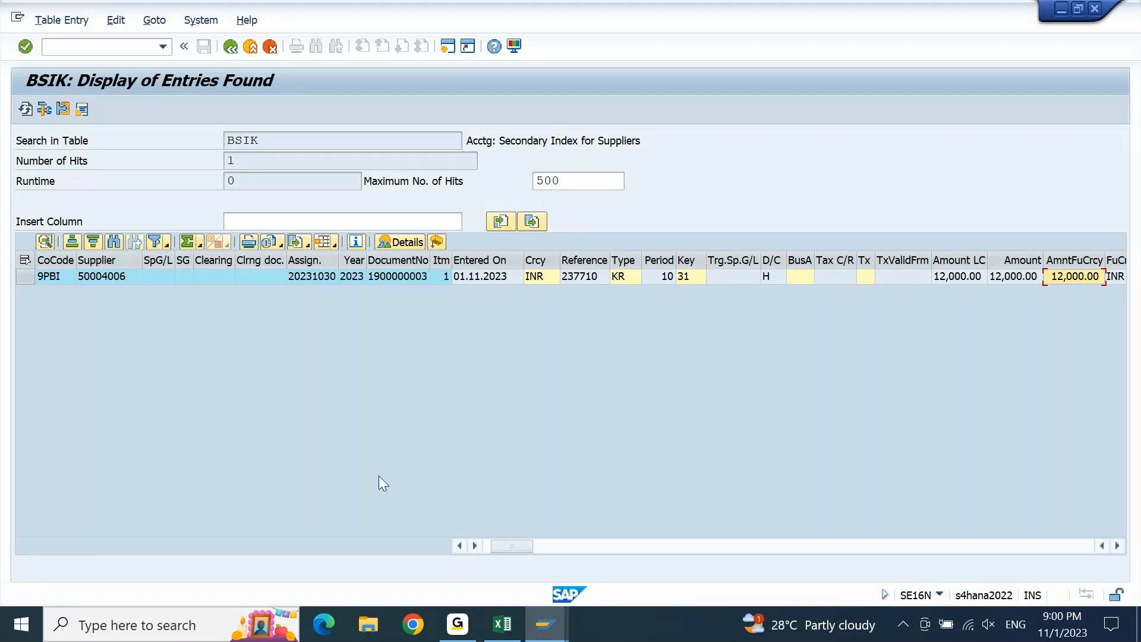
drag(515, 551, 461, 529)
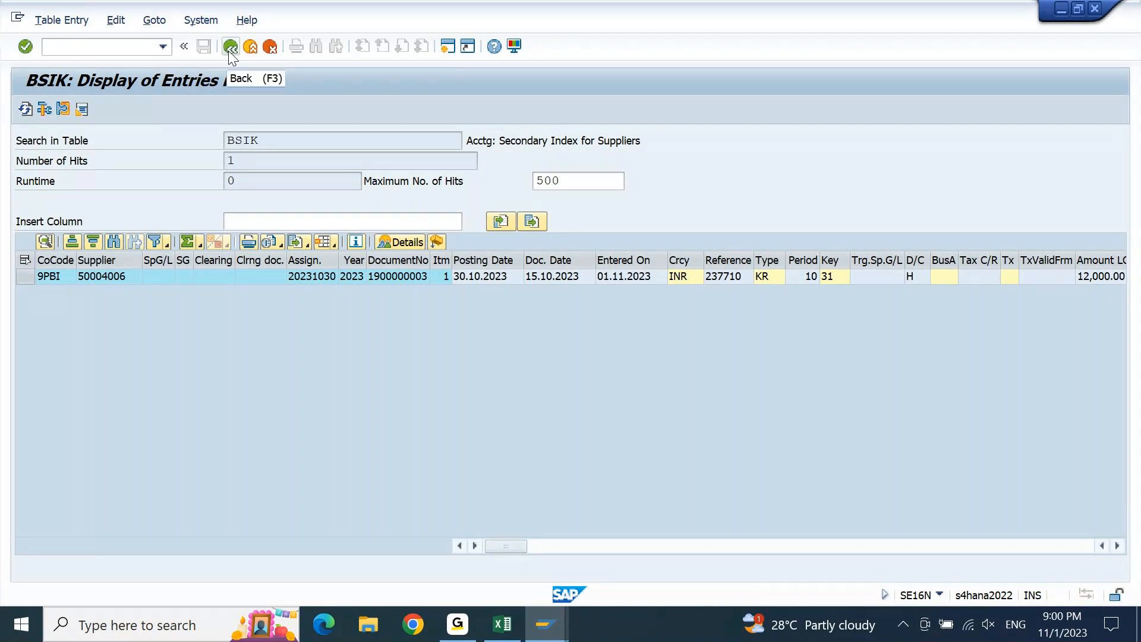
Check the BSIK entry's document number, clearing document and clearing date columns, and return to the table selection.
click(410, 277)
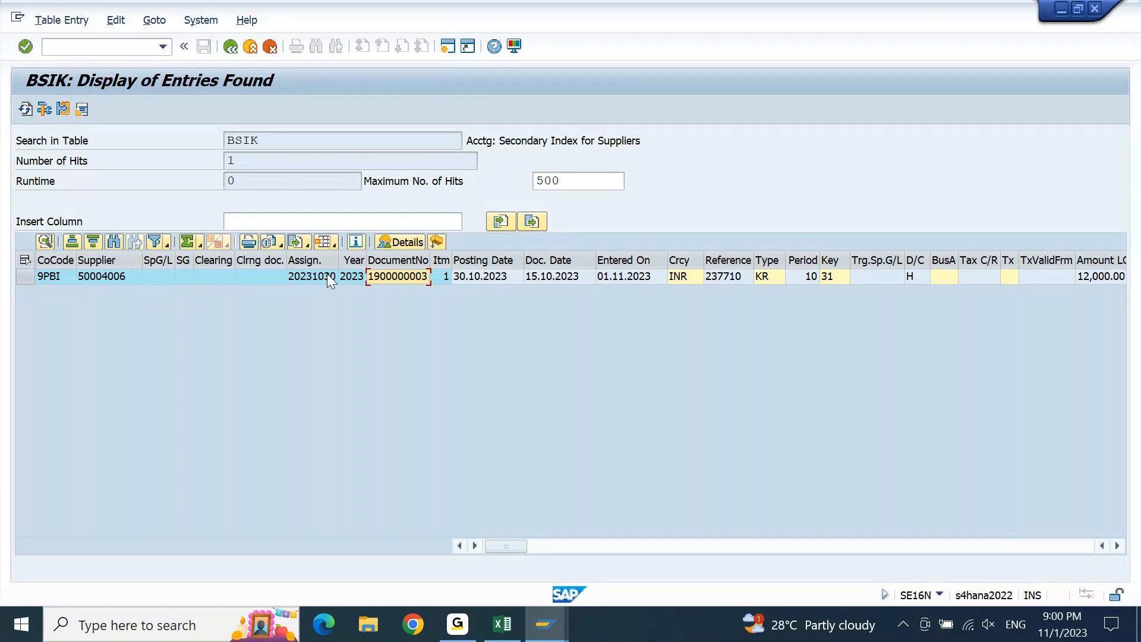
double_click(272, 143)
click(256, 259)
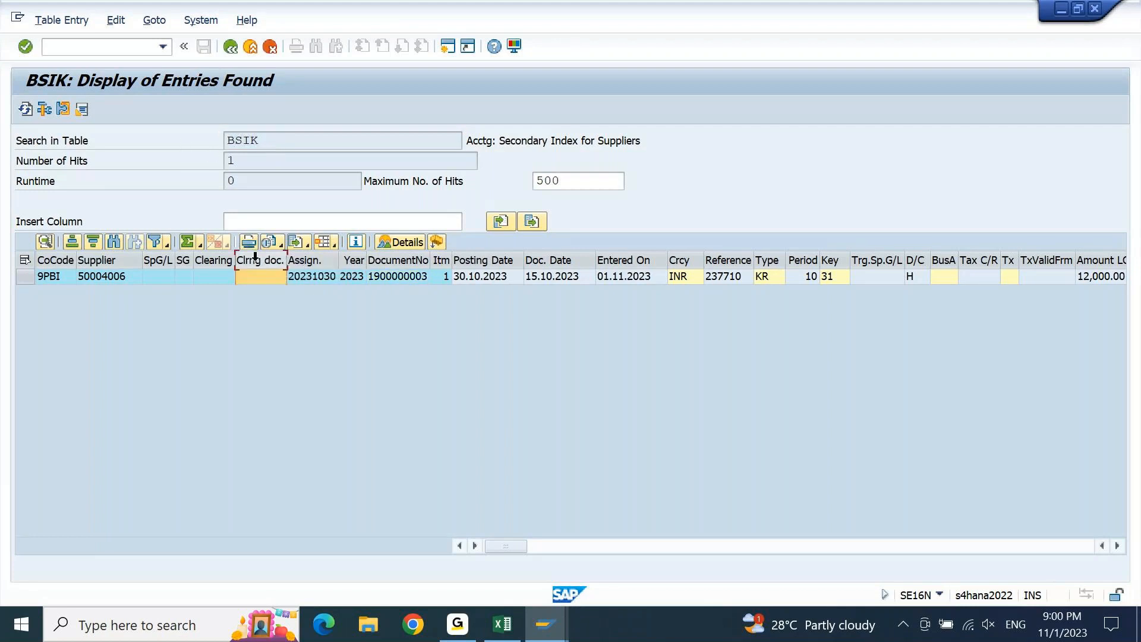
click(214, 260)
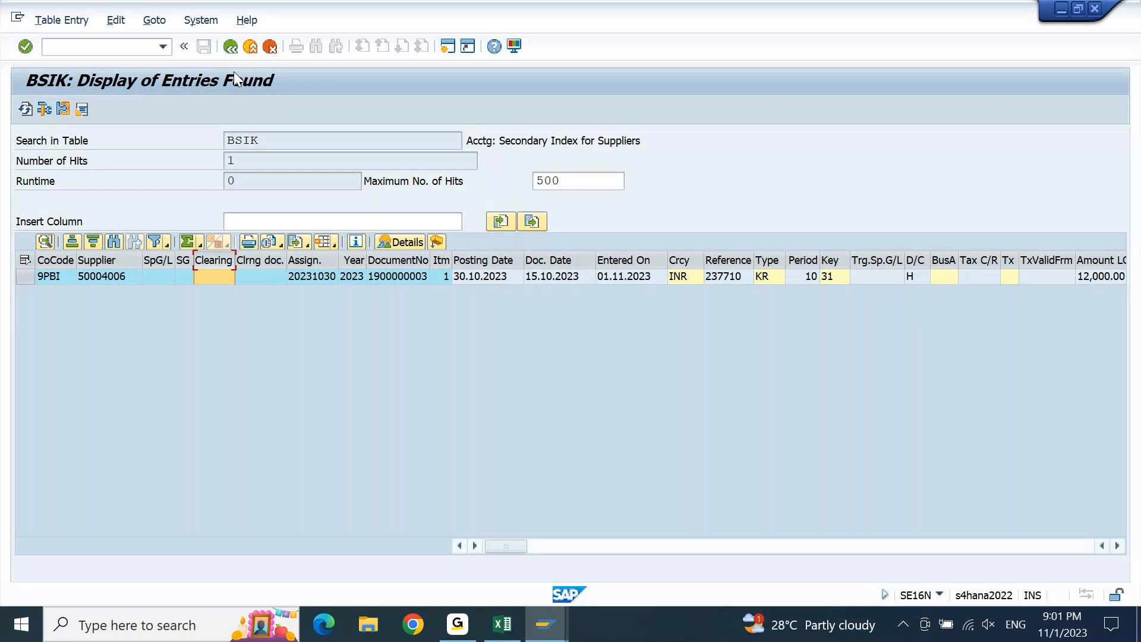
click(230, 47)
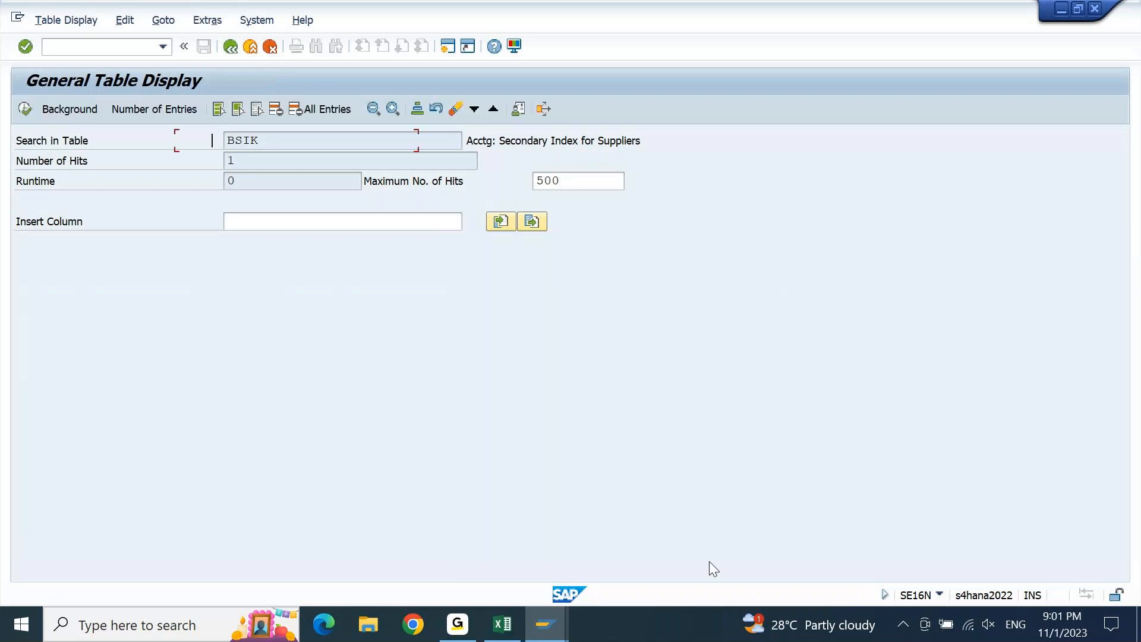
Switch to the Excel notes and review the payment types, selecting the list from Partial Payment to PDC Payments.
click(502, 624)
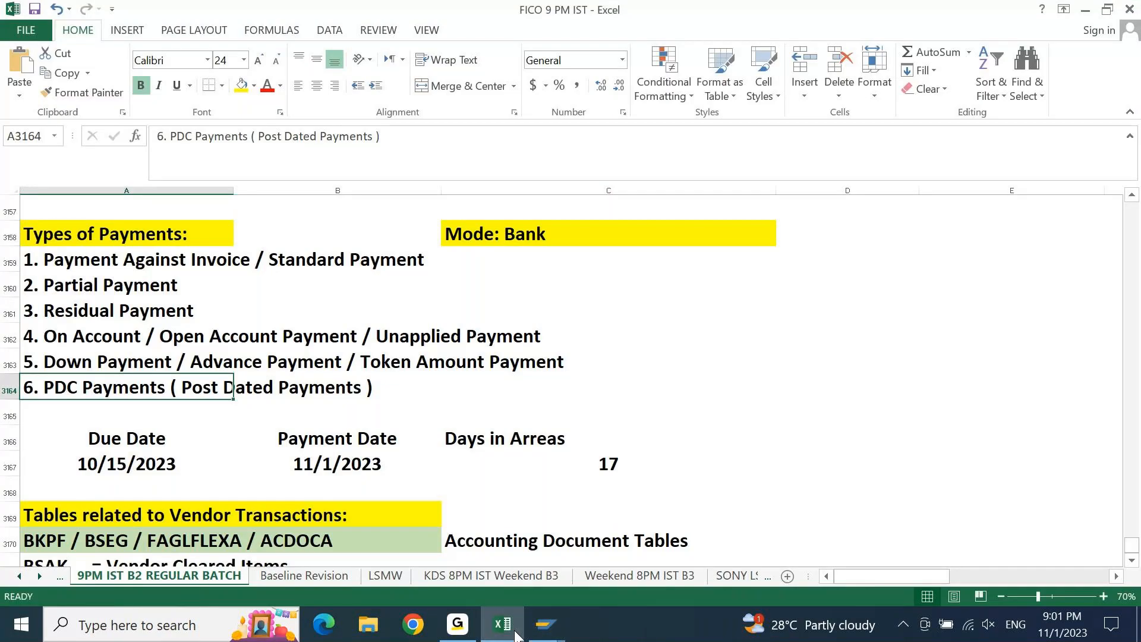
click(121, 262)
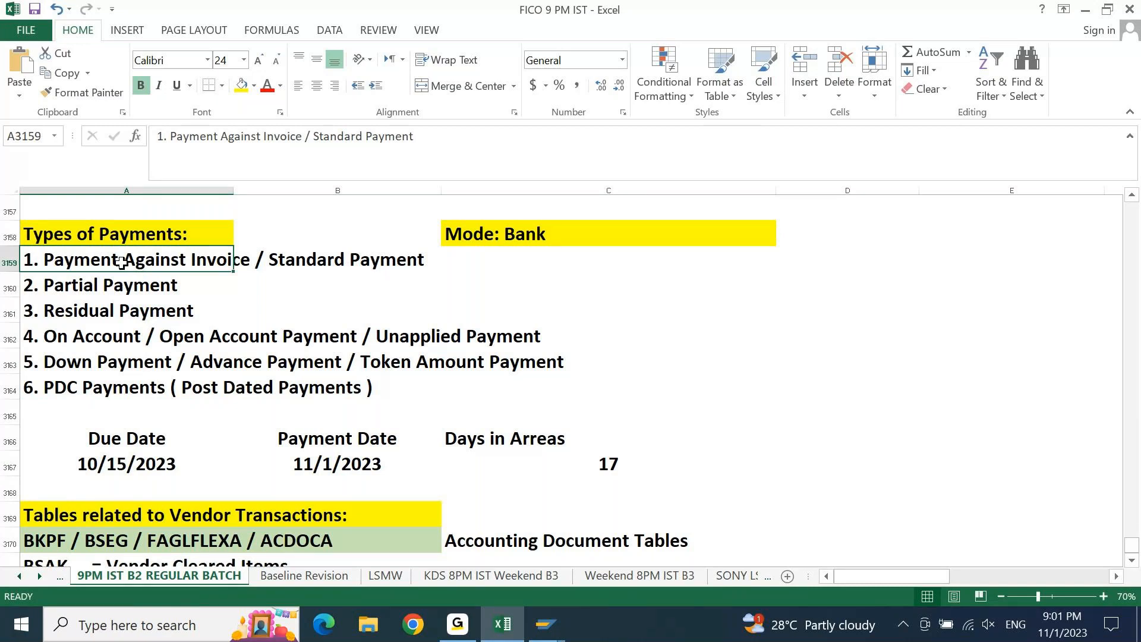
key(Down)
key(ctrl+shift+Down)
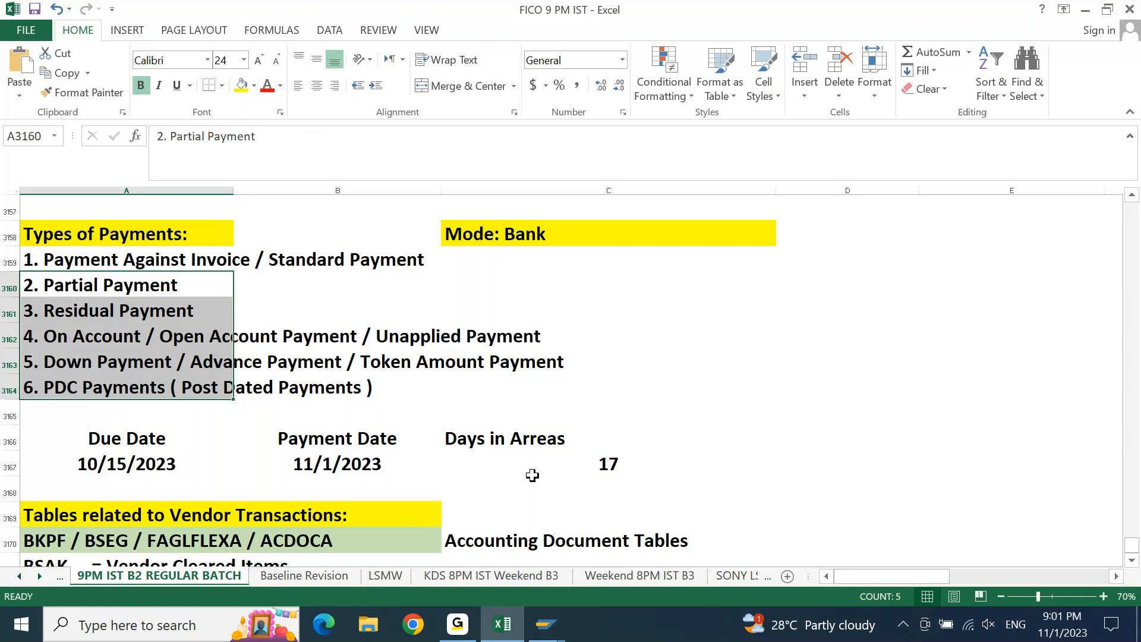
Switch back to the Post Document session in SAP and start transaction F-53 for outgoing payments.
click(546, 624)
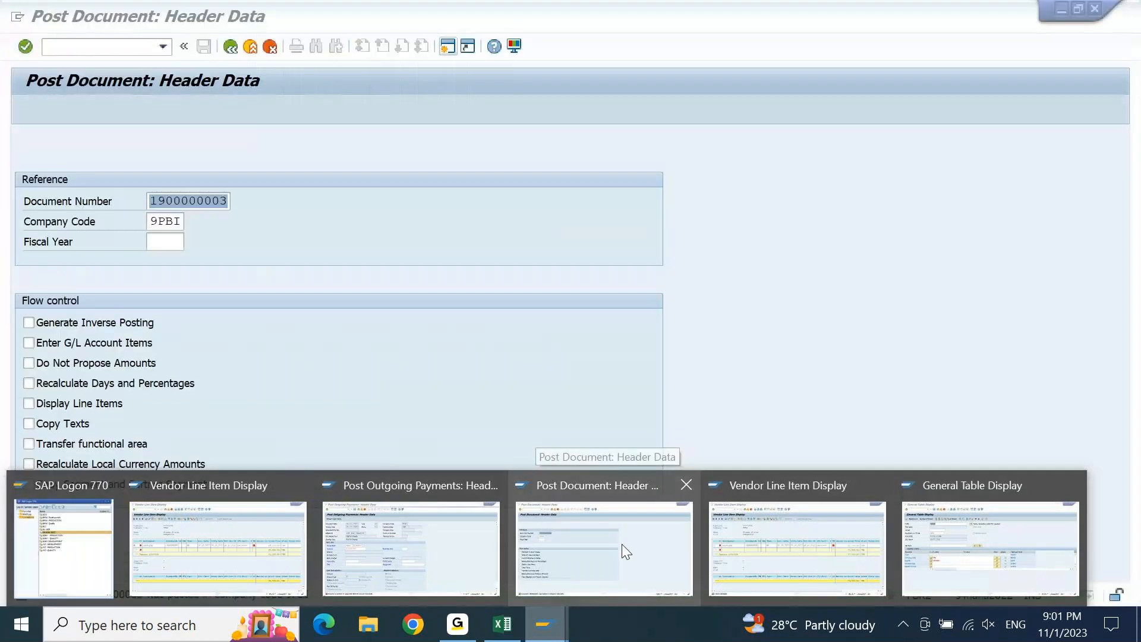
click(626, 551)
click(104, 47)
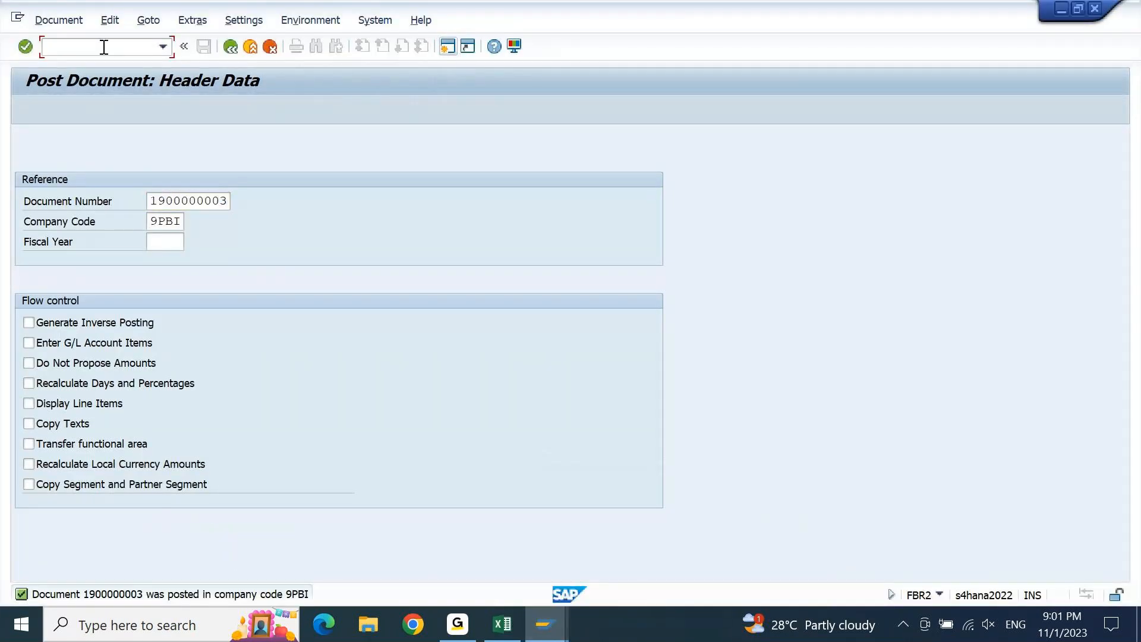
text(/NF-53)
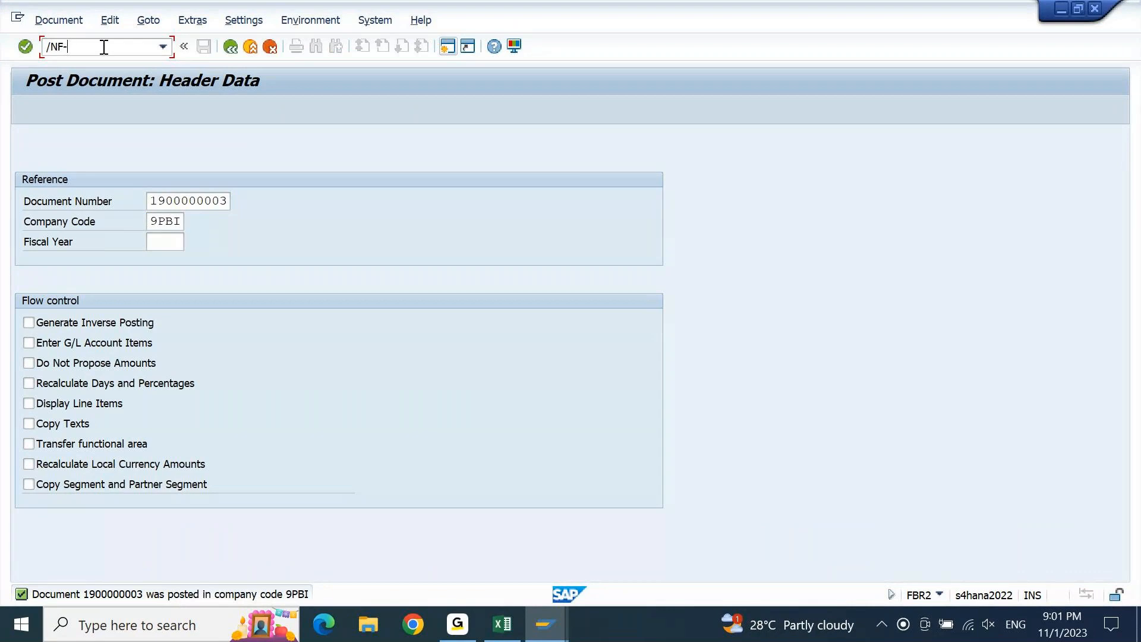
key(Return)
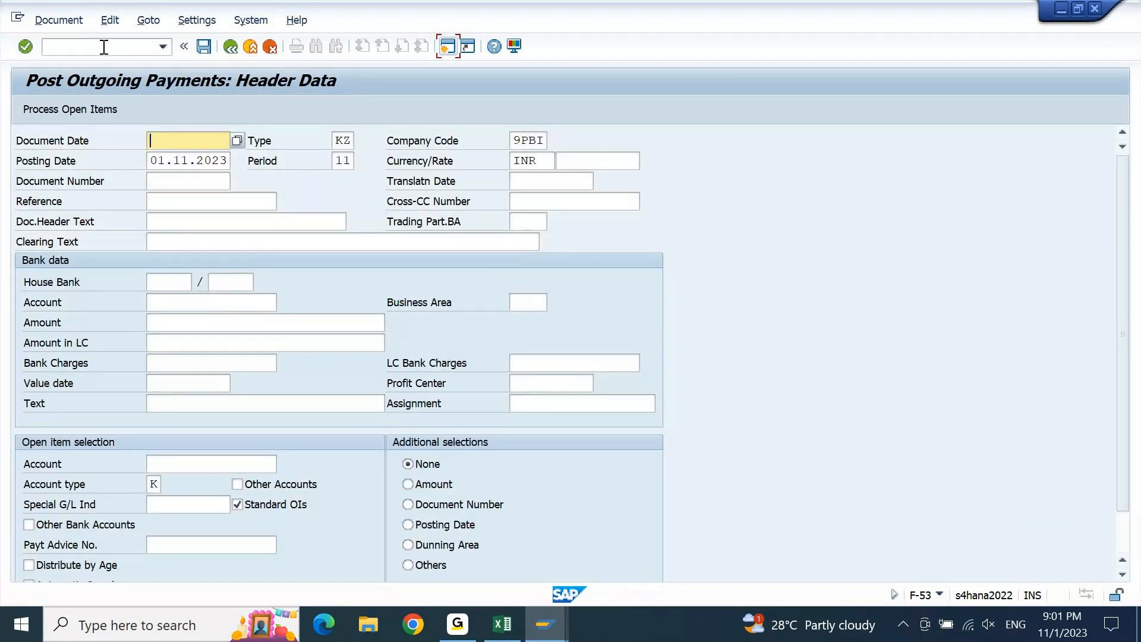
Set the payment's document date to 01.11.2023 and its reference to "Pmt for Inovice".
key(BackSpace)
key(Down)
key(Return)
key(Down)
key(Down)
key(Down)
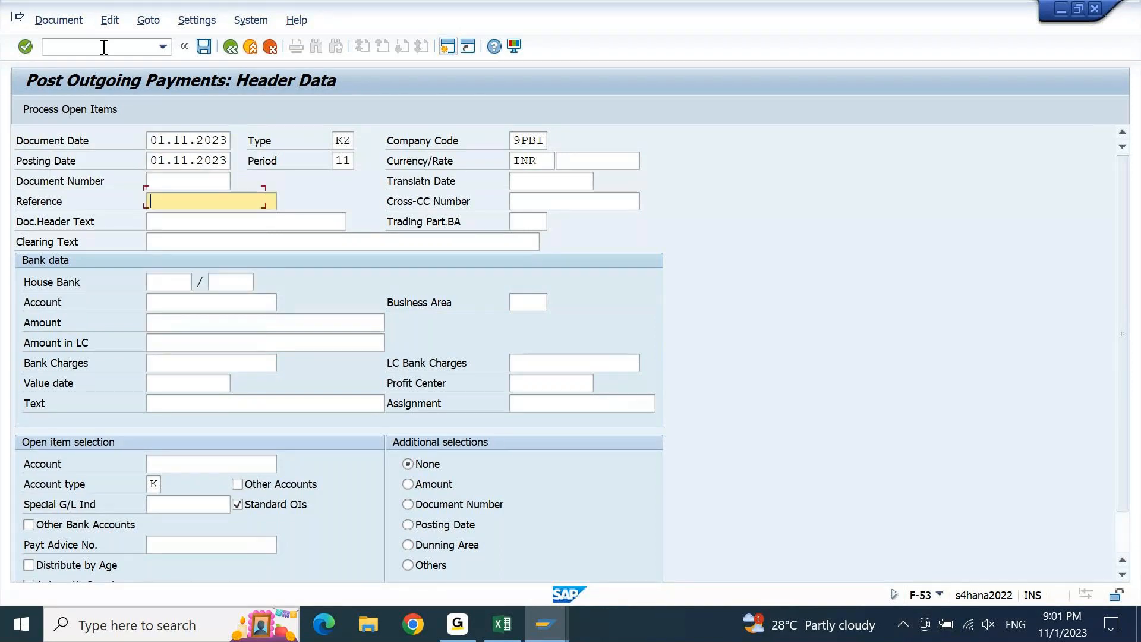
key(BackSpace)
key(Down)
key(Down)
key(Return)
key(Down)
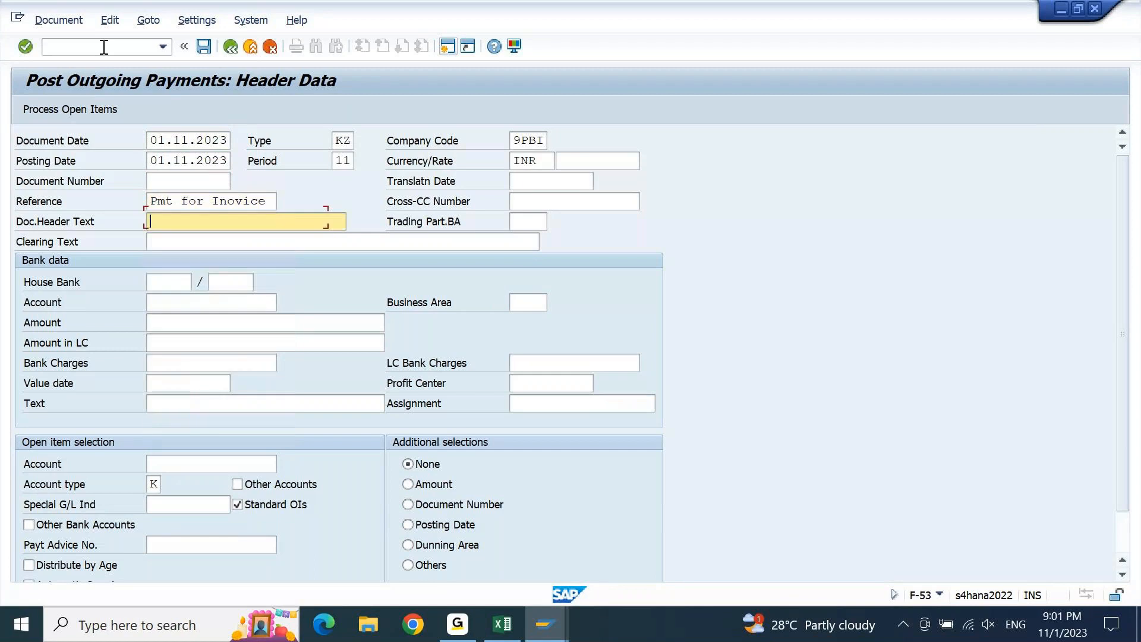
Set the header text and clearing text to "Pmt for Inovice" and the house bank to HDFC with account ID HDFC1.
key(BackSpace)
key(BackSpace)
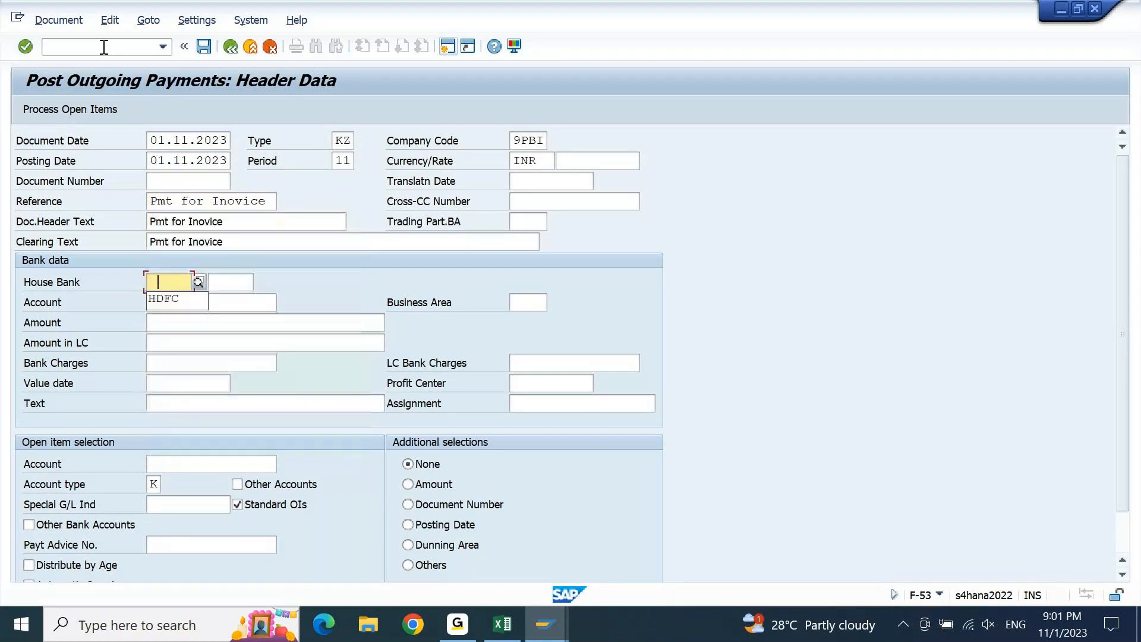
key(Down)
key(Return)
key(Tab)
key(Tab)
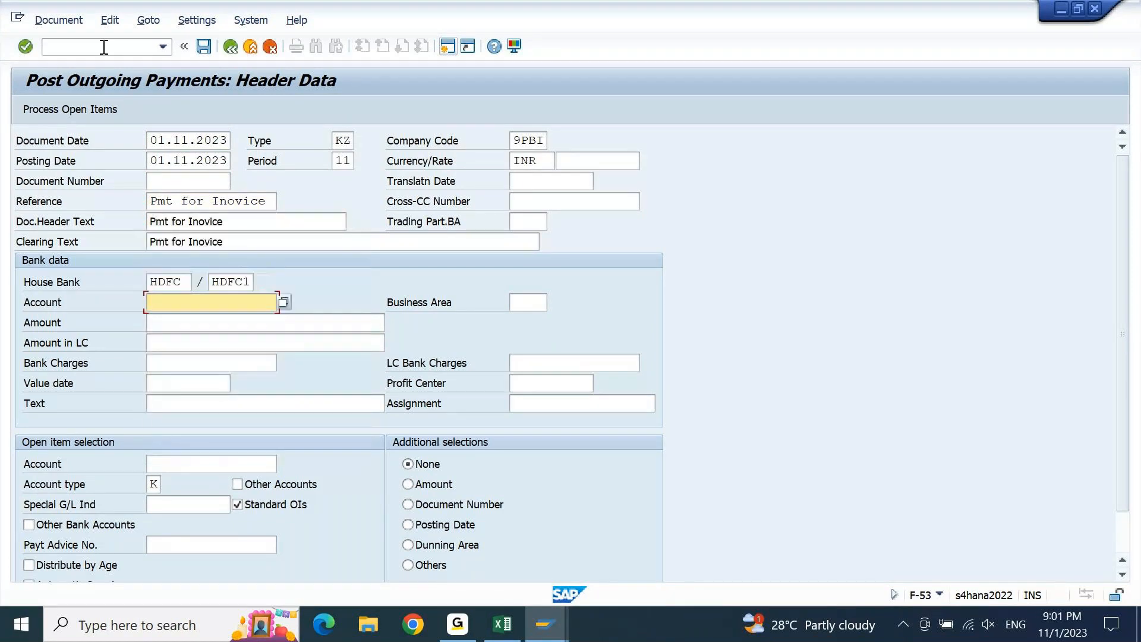
Enter the HDFC check-out G/L account in the bank data and set the payment amount to 12000.
key(BackSpace)
key(Down)
key(Return)
key(Tab)
key(BackSpace)
key(Down)
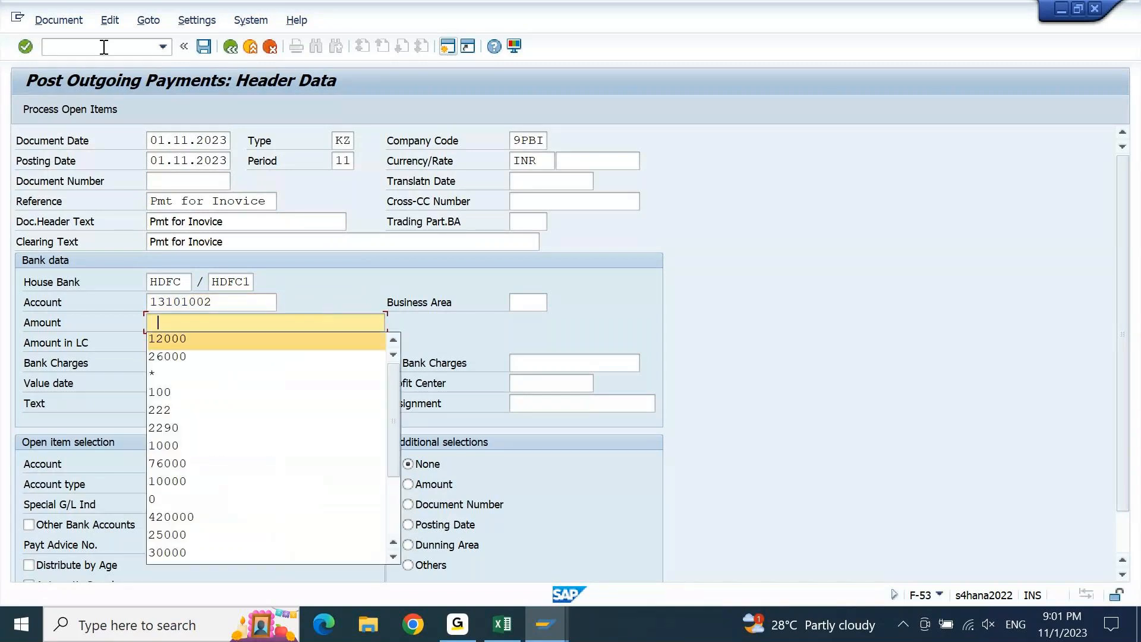
key(Return)
Set the payment's value date to 01.11.2023 and its text to "invoice payment".
key(Tab)
key(Tab)
key(Tab)
key(Tab)
key(BackSpace)
key(Down)
key(Return)
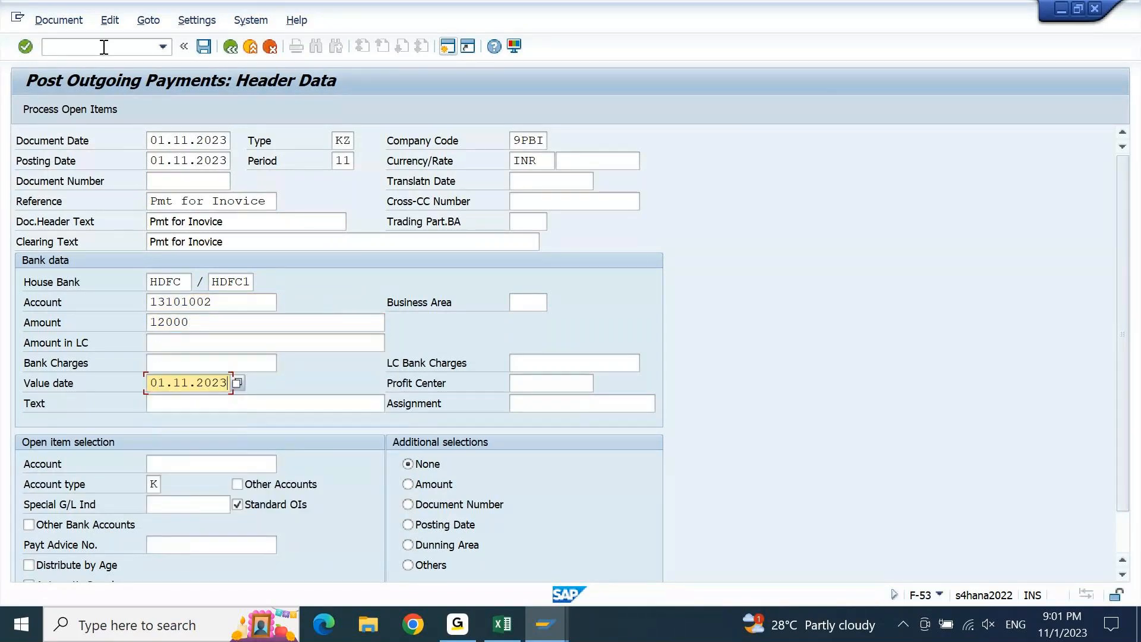
key(Tab)
key(Tab)
key(BackSpace)
key(Down)
key(Return)
key(shift+Tab)
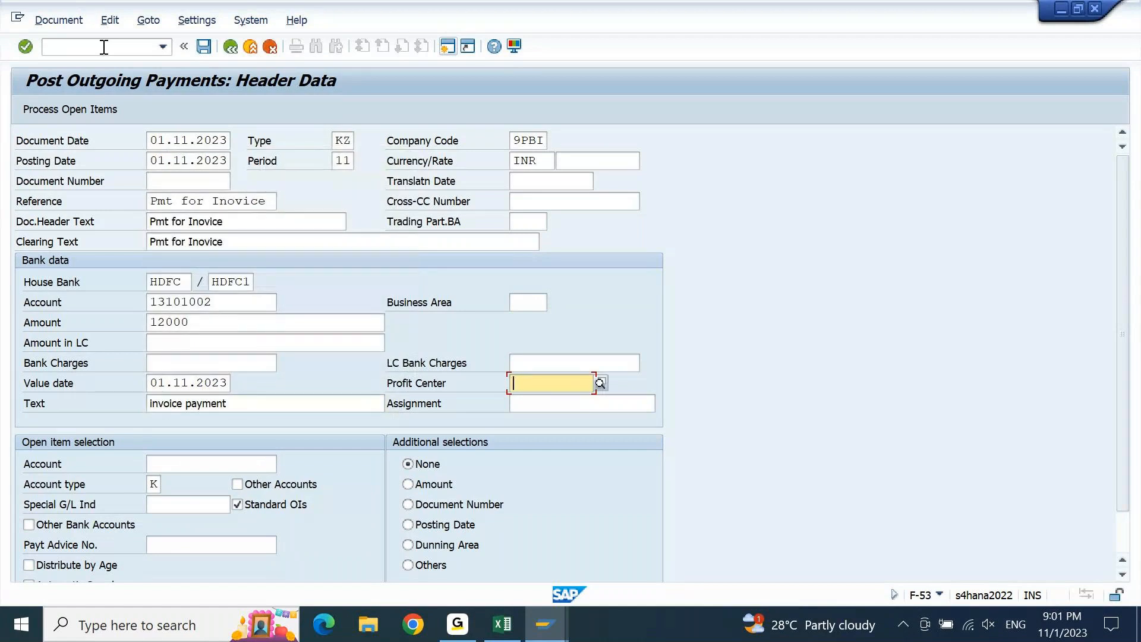
Process the open items of the vendor Dinesh Stores and check the assigned and not assigned amounts.
key(Tab)
key(Tab)
key(Down)
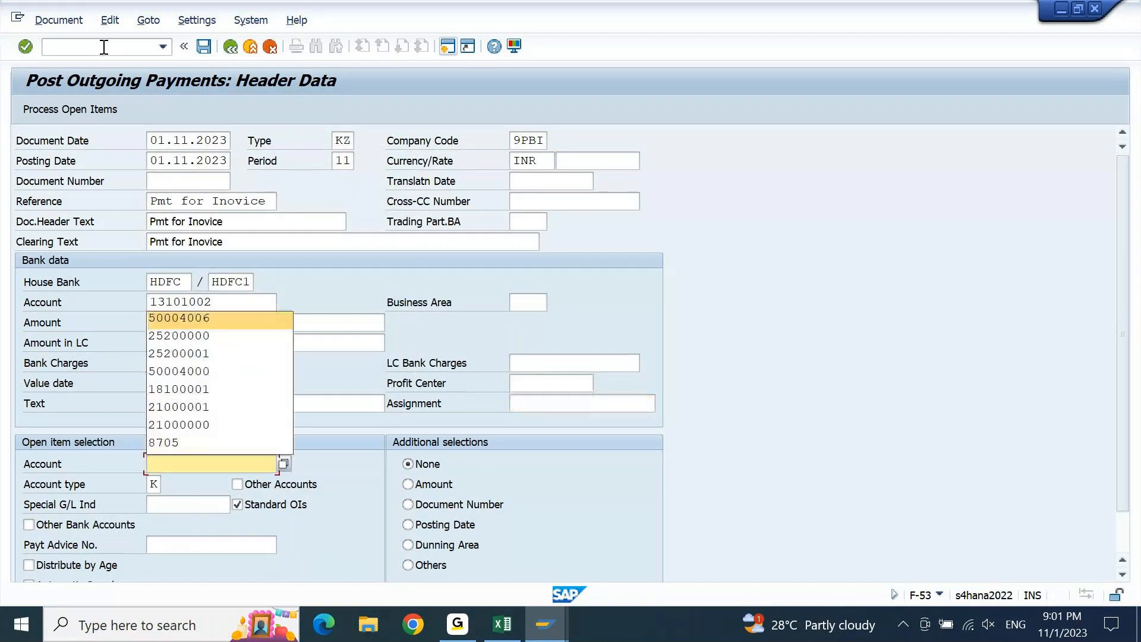
key(Tab)
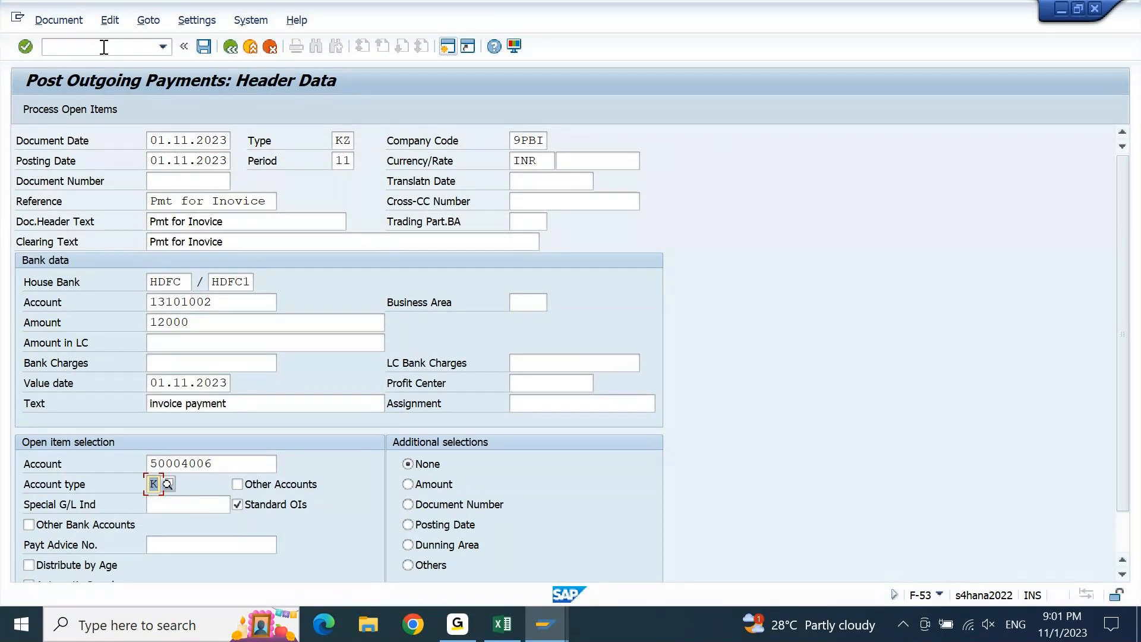
click(70, 111)
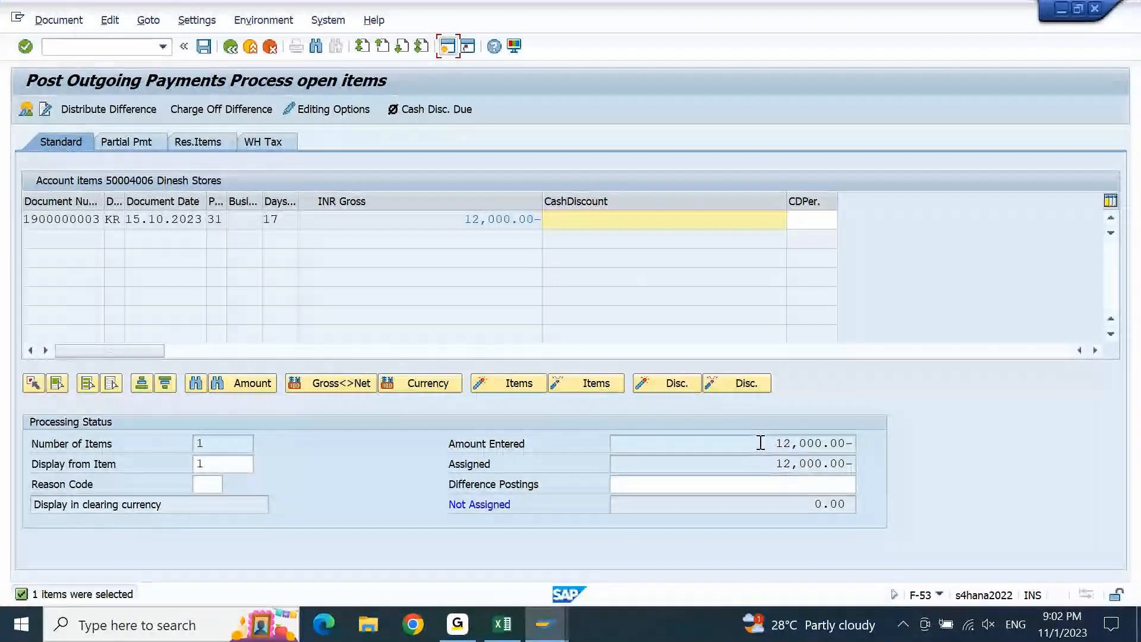
drag(772, 464, 868, 467)
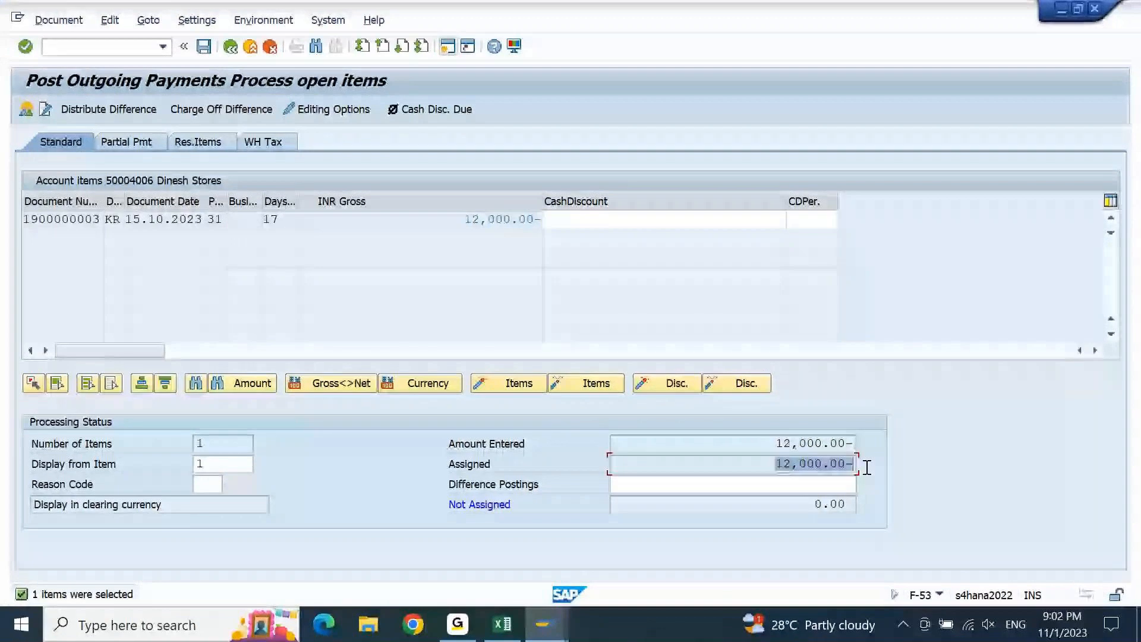
drag(810, 509, 878, 520)
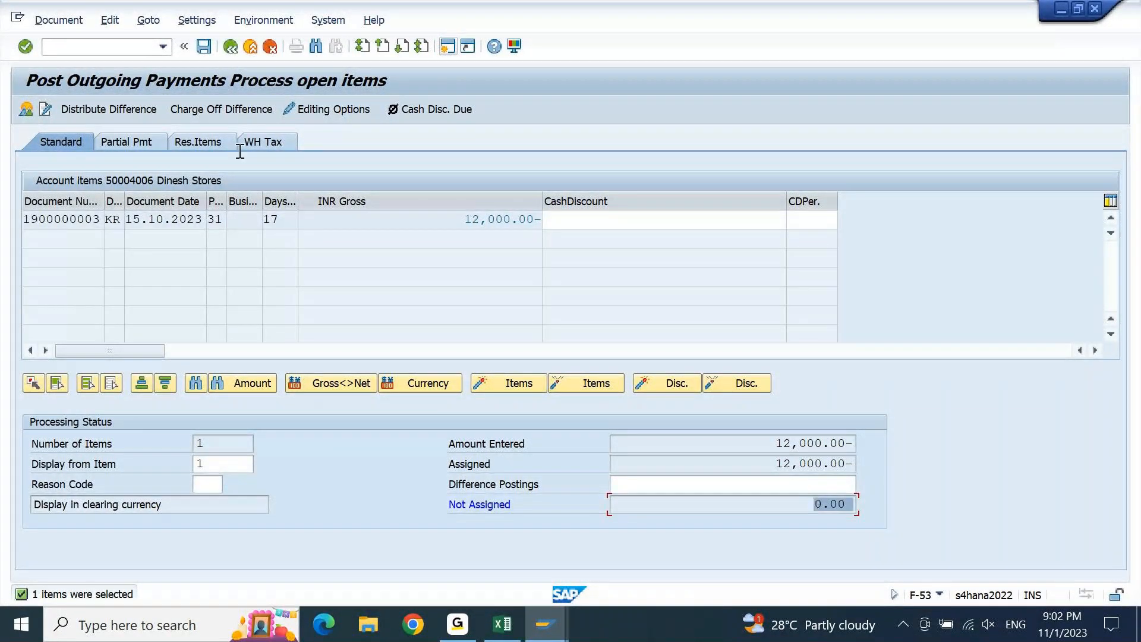
Simulate the payment document and its general ledger posting, and check the profit center of the line items.
click(62, 23)
click(70, 61)
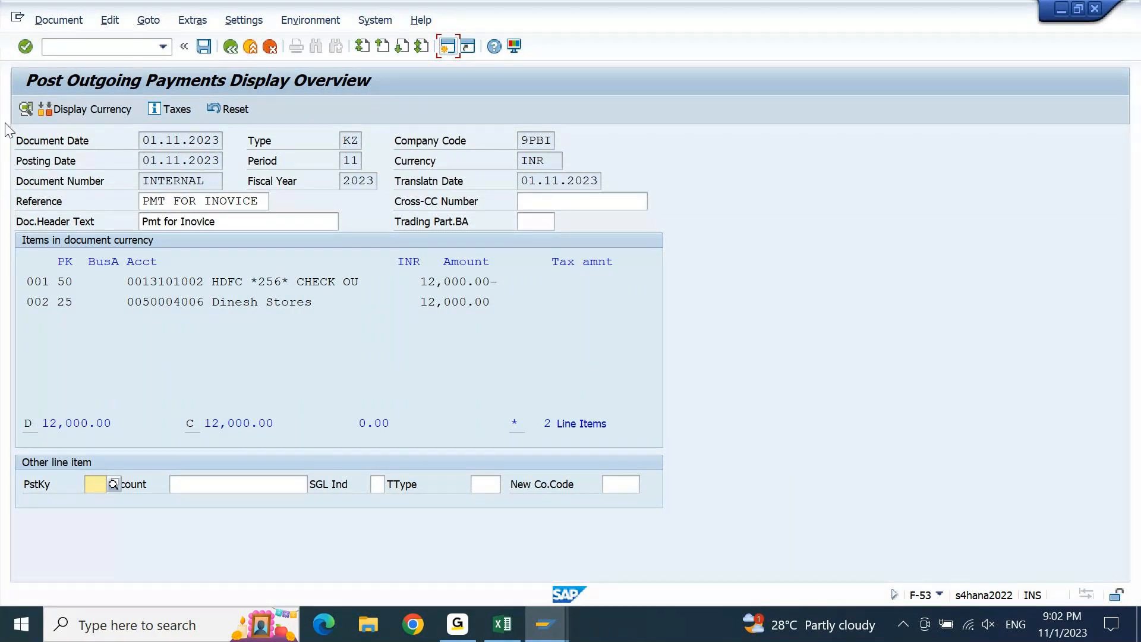
click(64, 25)
click(81, 114)
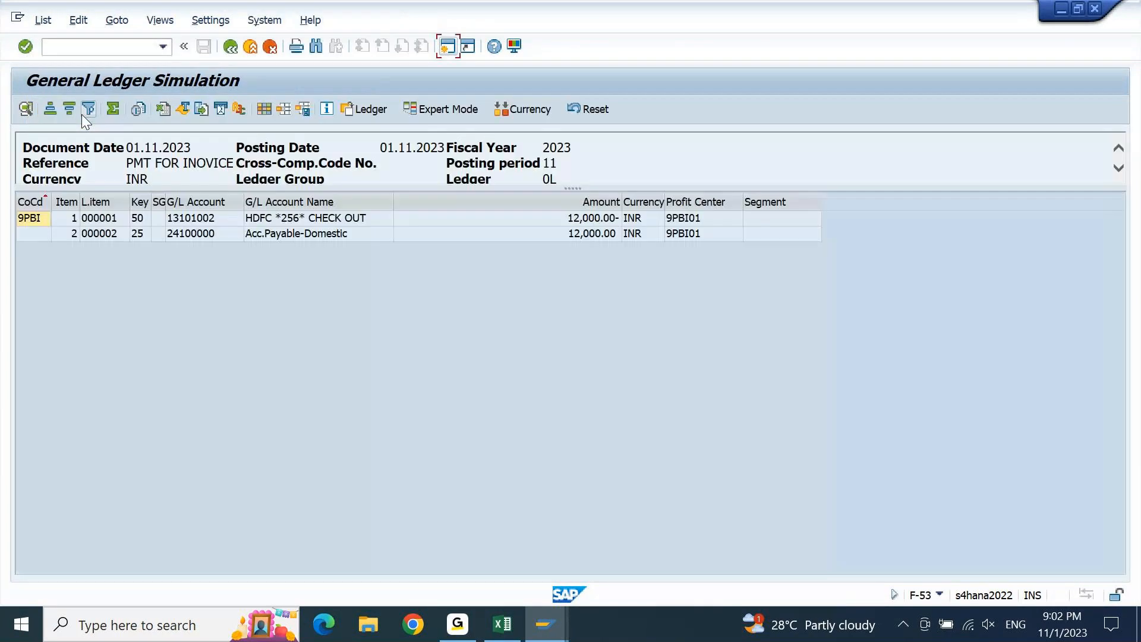
click(725, 203)
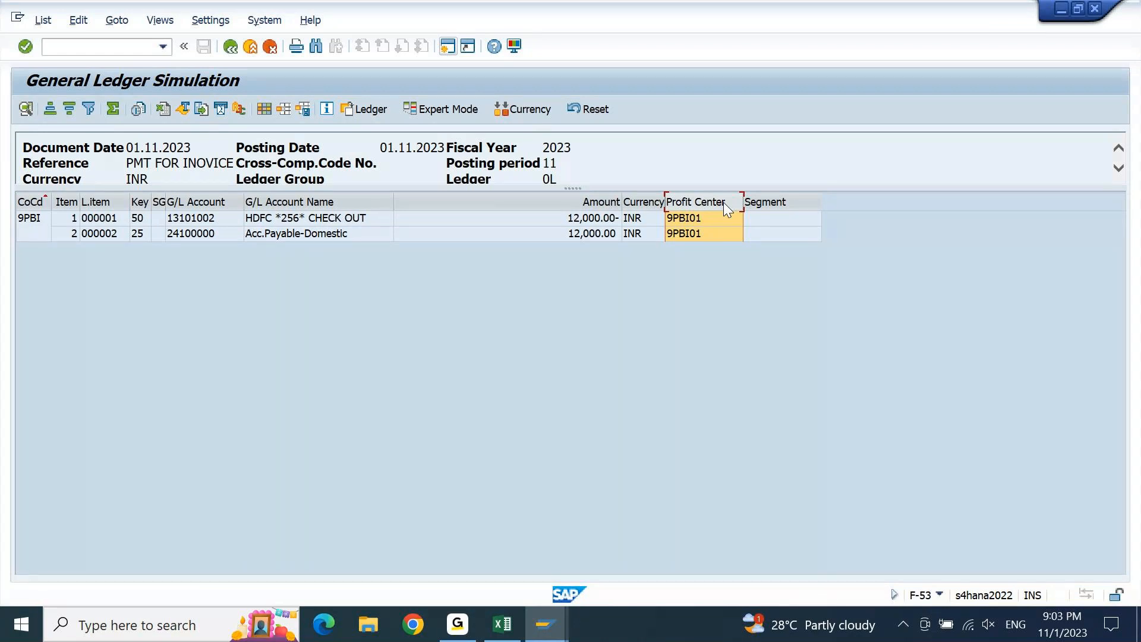
Return to the document overview, simulate the outgoing payment again and post it.
click(230, 46)
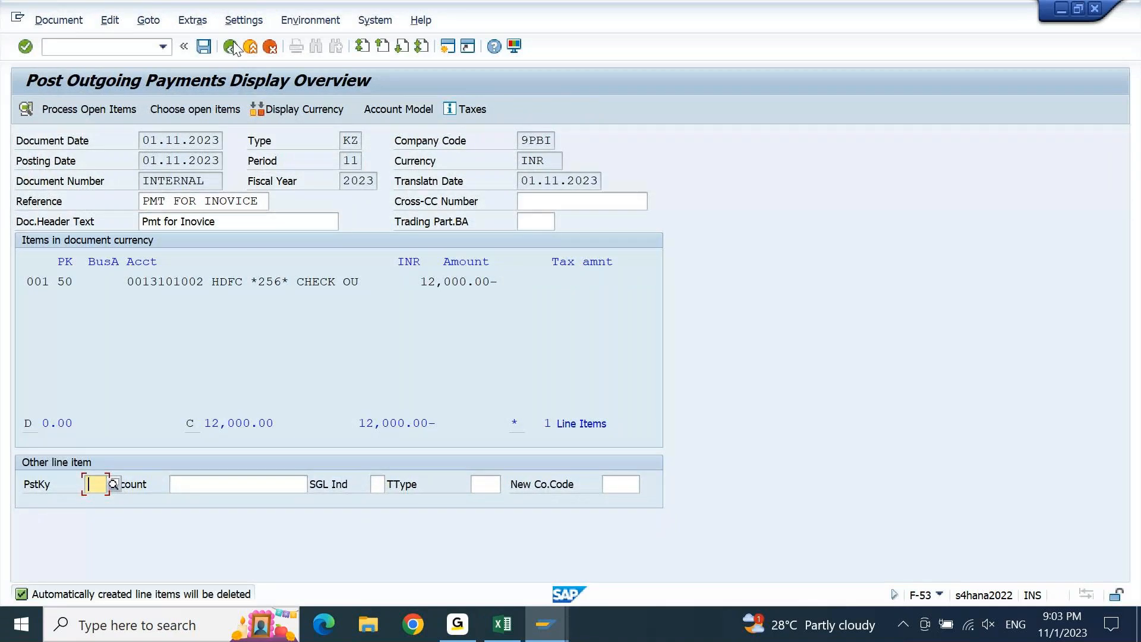
click(58, 20)
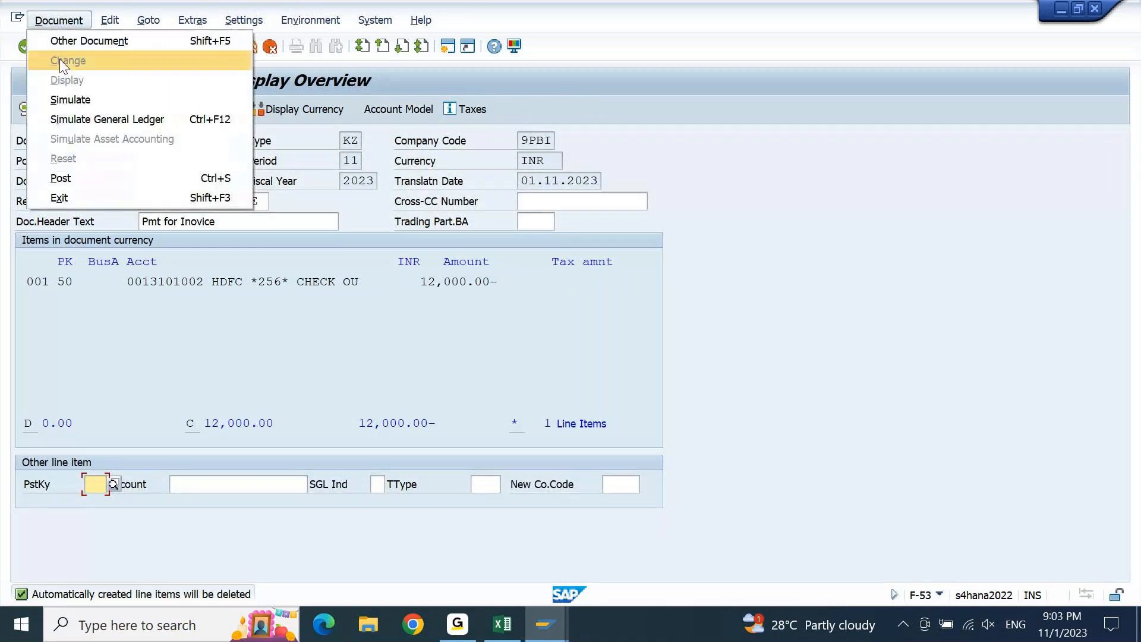
click(62, 91)
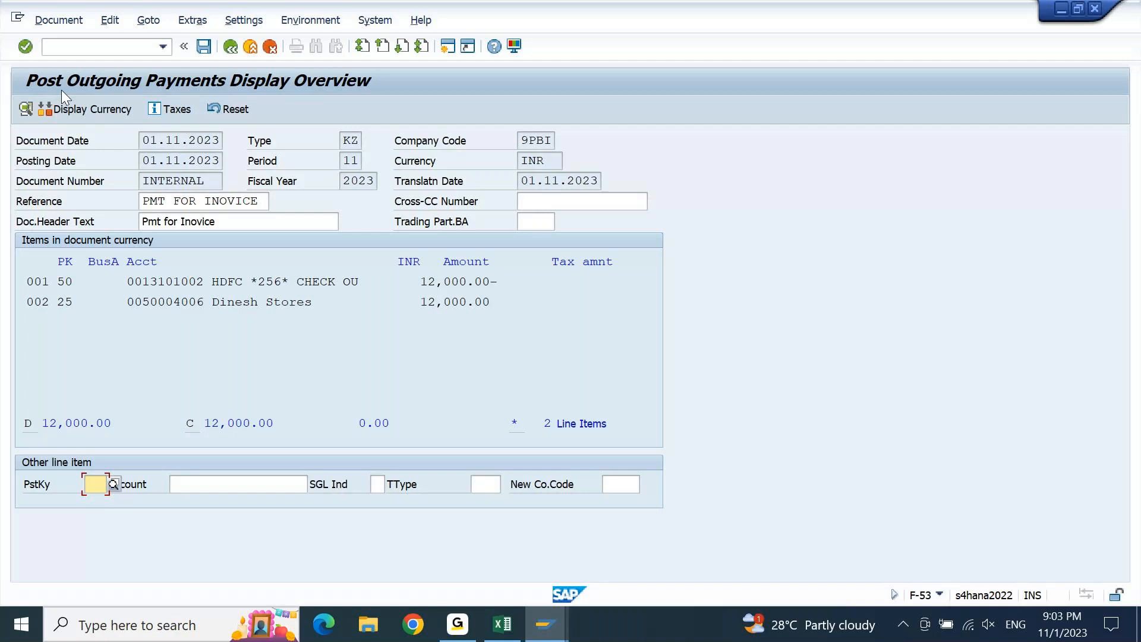
click(207, 49)
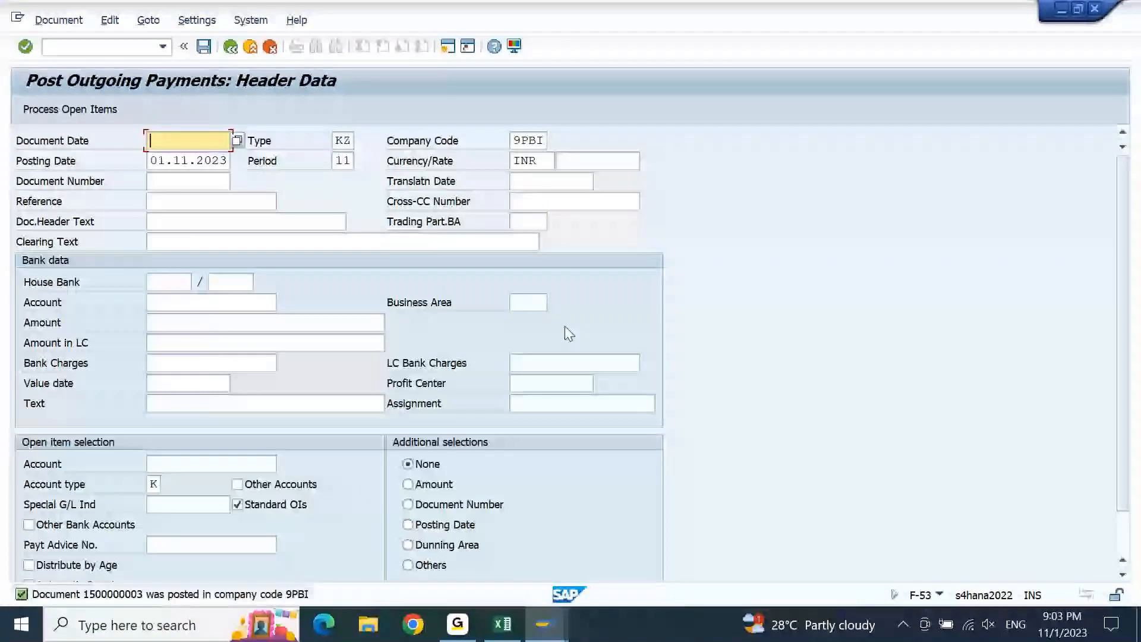
Switch to the vendor line item display session (FBL1N) and refresh the vendor's open items.
click(542, 625)
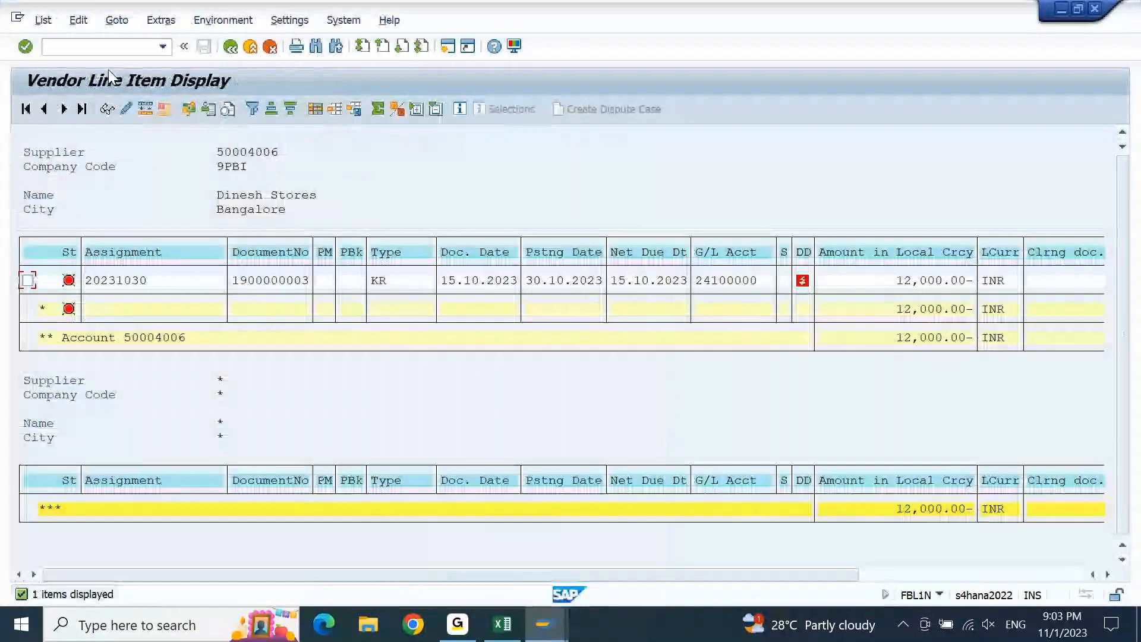
click(41, 20)
click(64, 56)
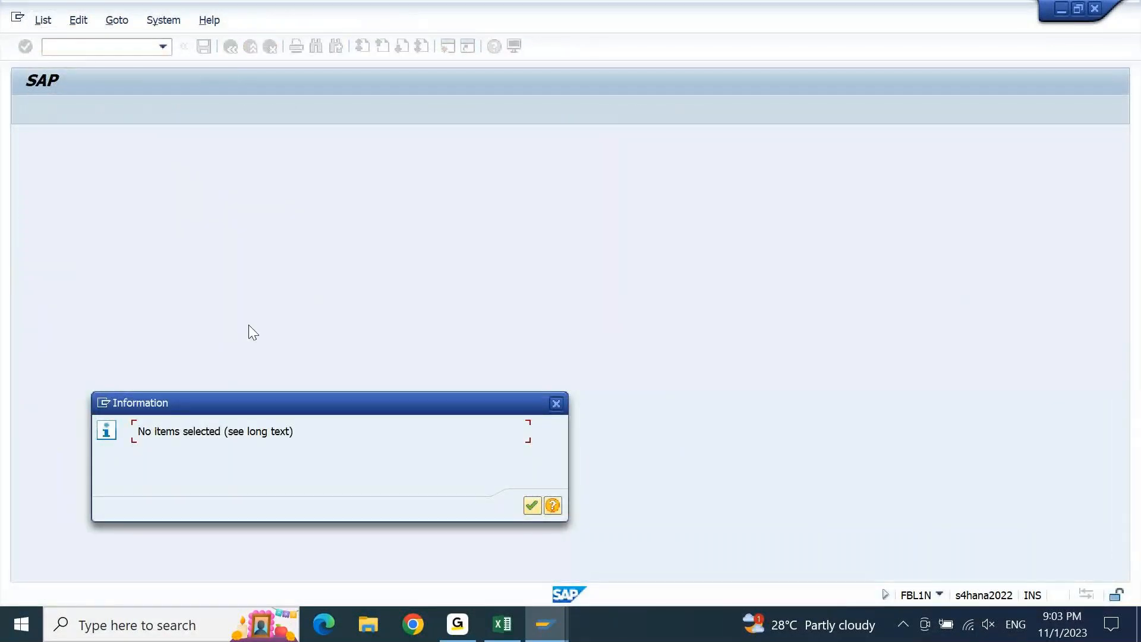
click(533, 506)
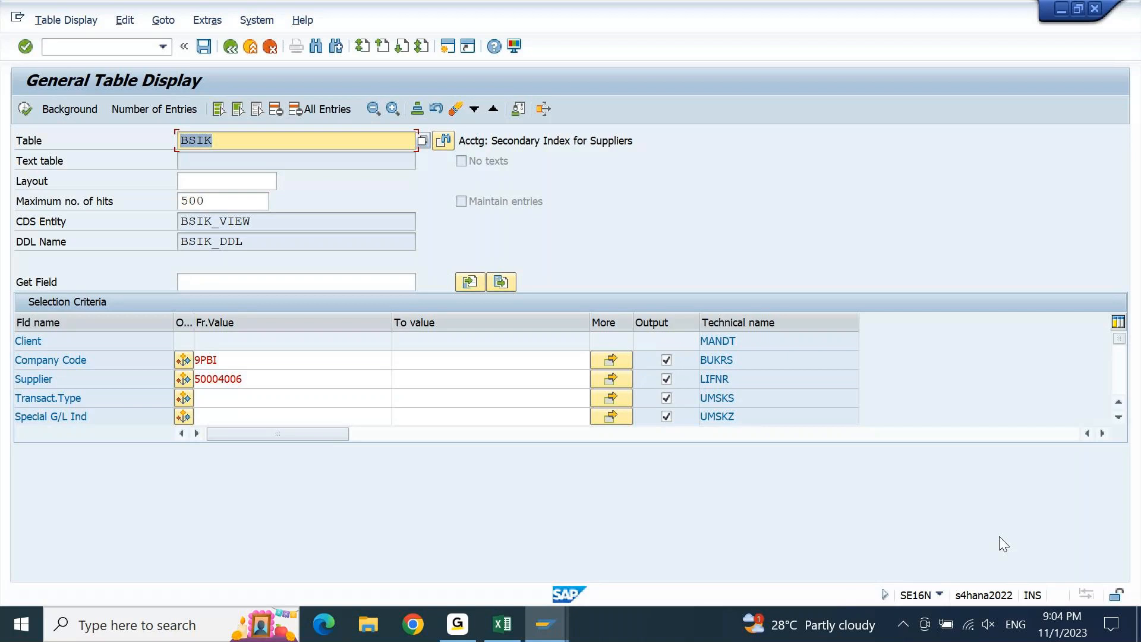
Run the BSIK selection for the vendor's open items in SE16N and change the table to BSAK.
click(25, 109)
click(239, 140)
key(BackSpace)
key(BackSpace)
text(AK)
key(Return)
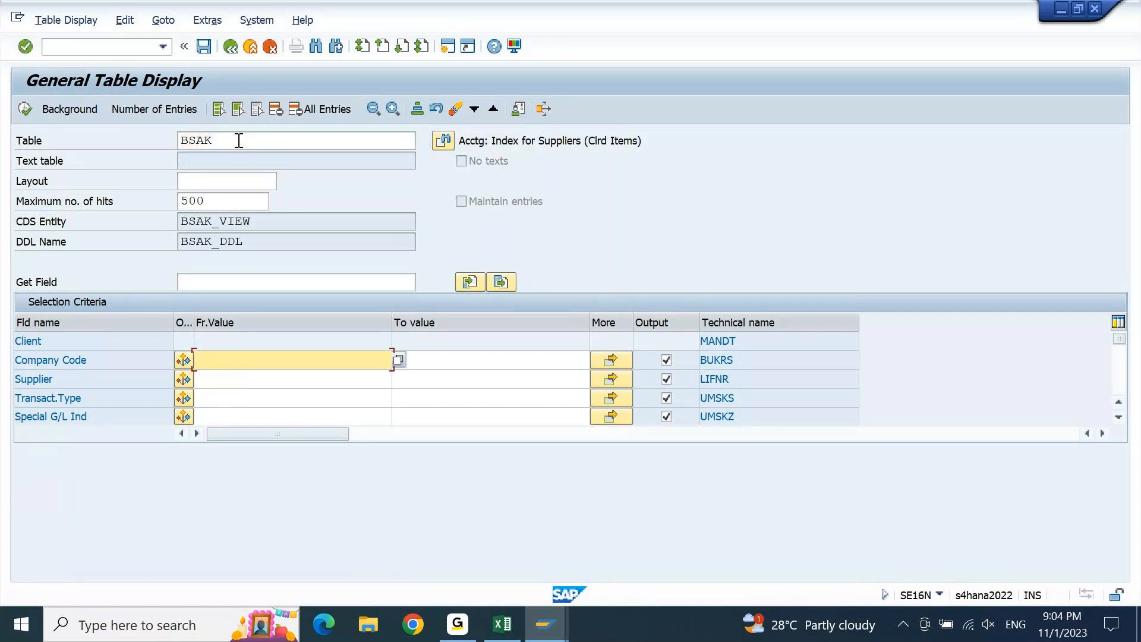
List the cleared items in BSAK for company code 9PBI and the supplier Dinesh Stores, and check their clearing documents.
click(21, 112)
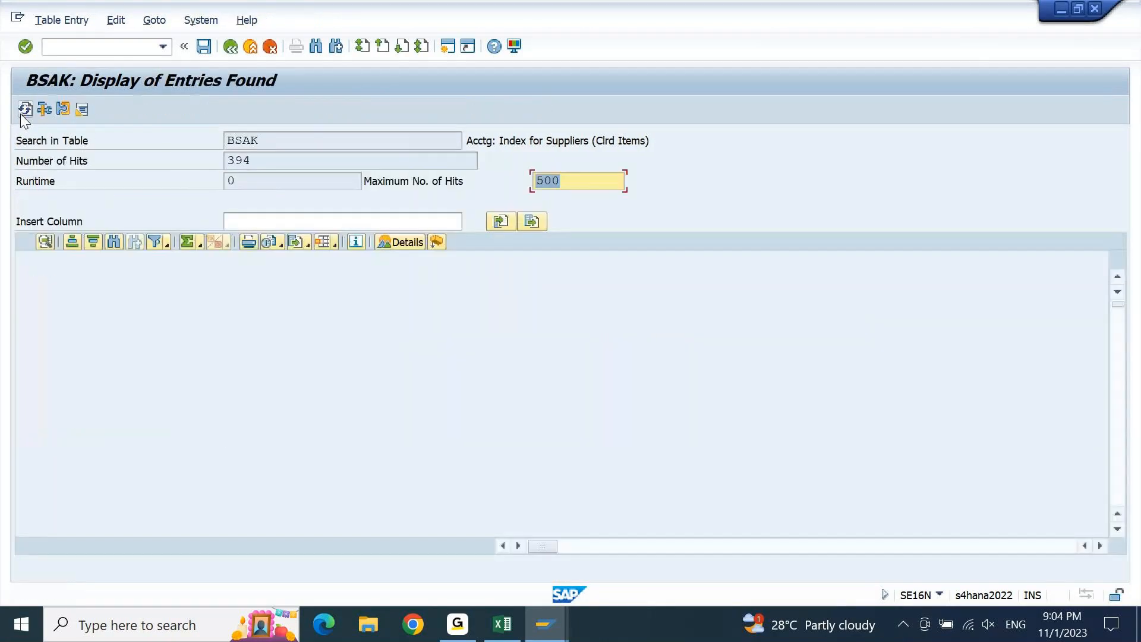
key(F3)
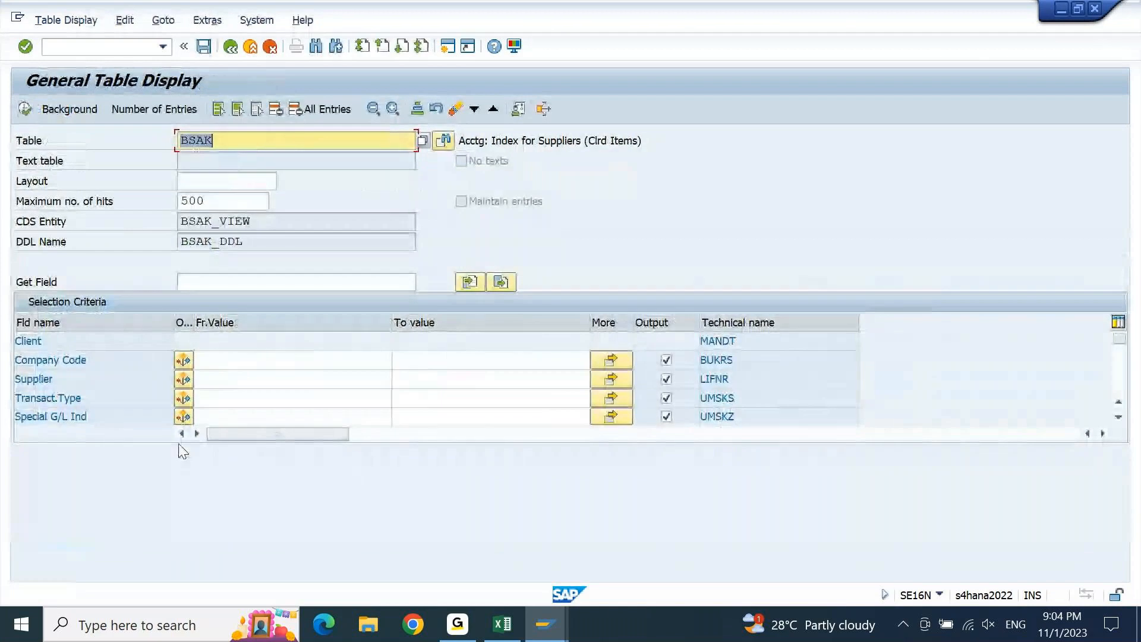
click(276, 363)
key(Down)
key(Down)
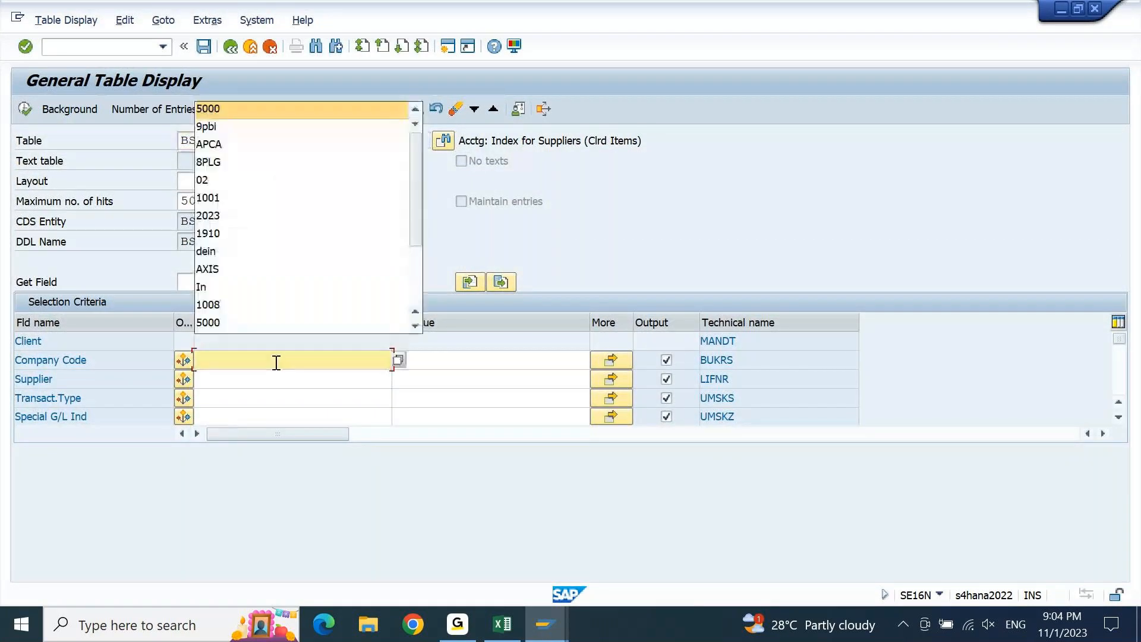
key(Return)
key(Down)
key(Down)
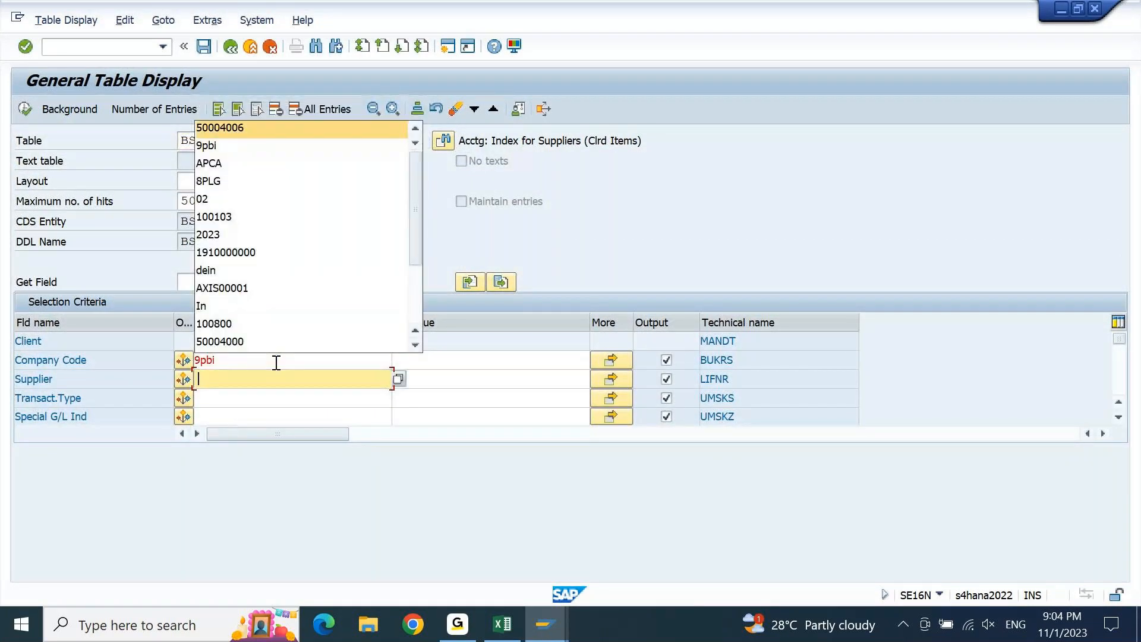
key(Return)
key(Return)
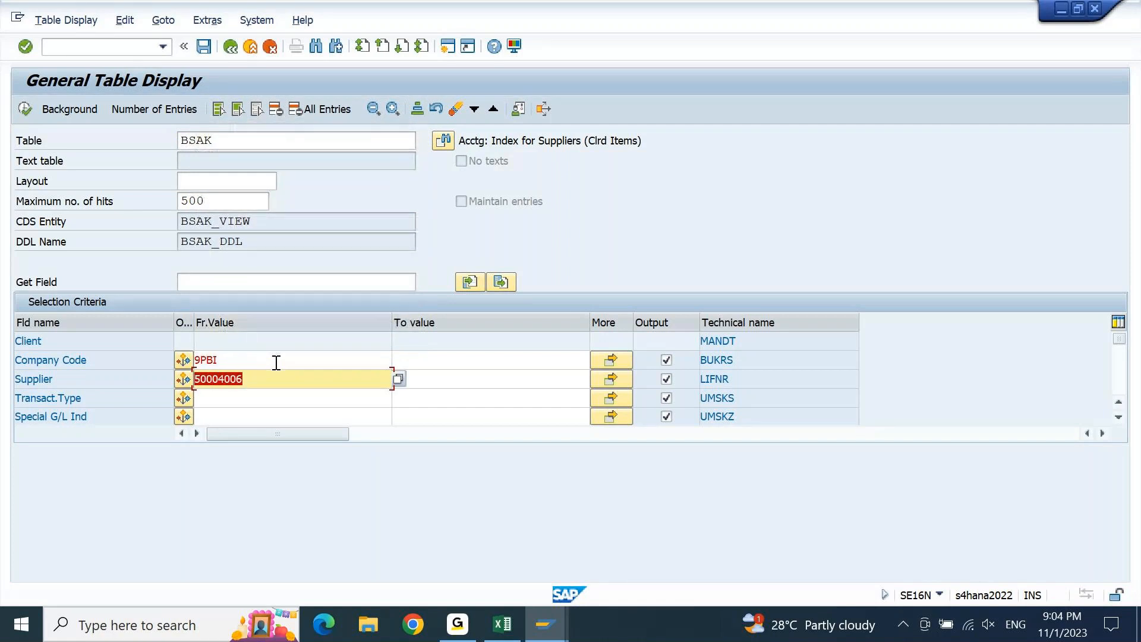
key(F8)
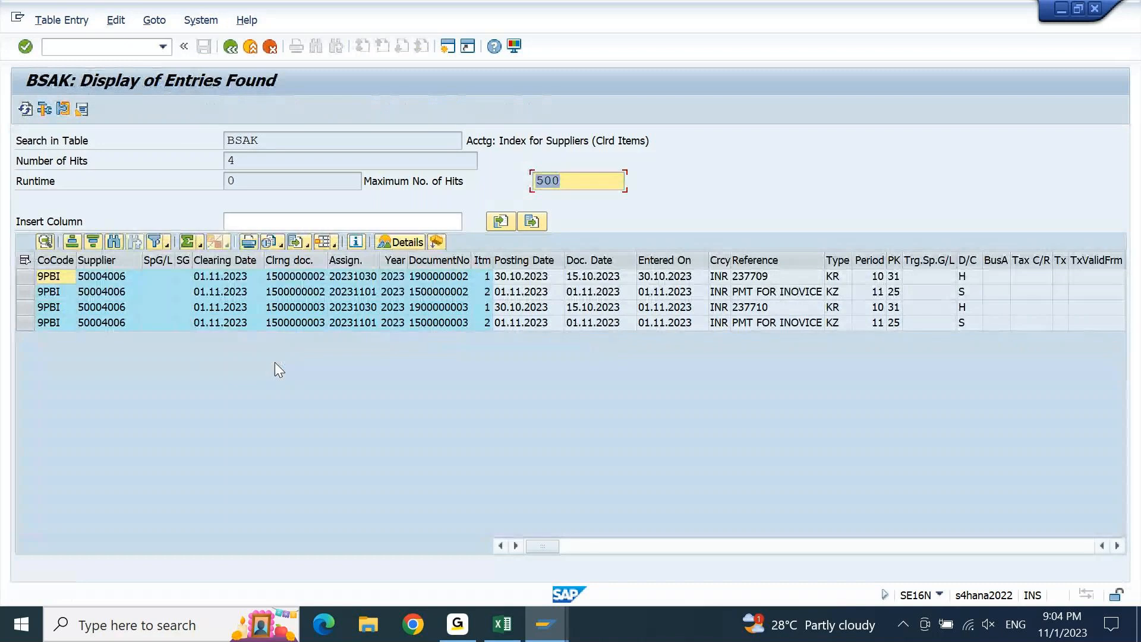
click(312, 293)
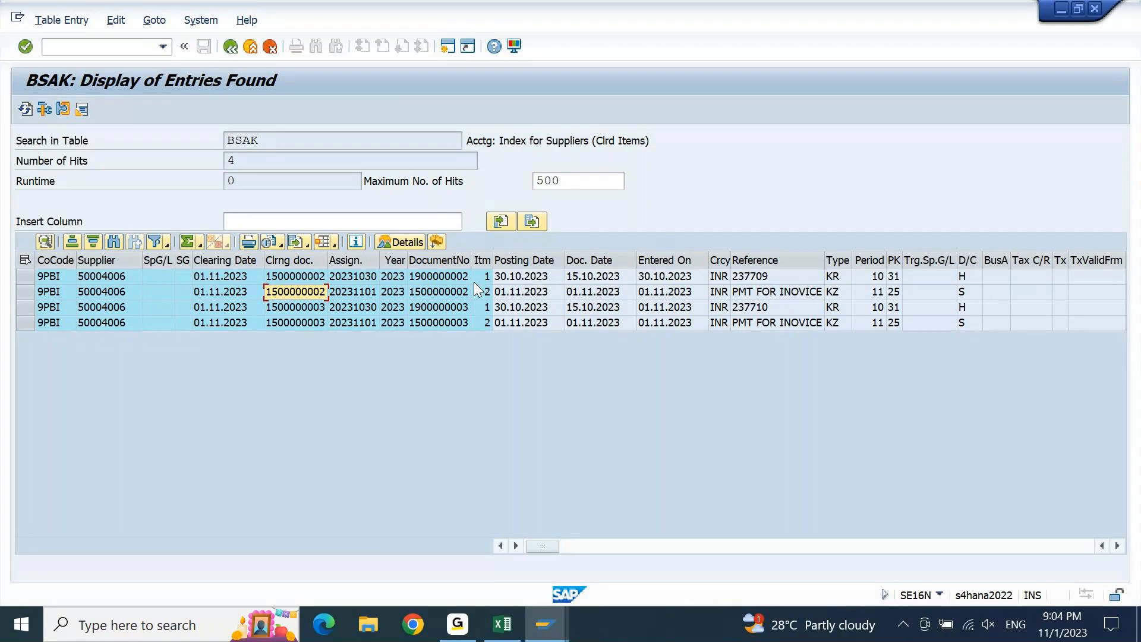
Open a new SAP session and start transaction IDCNAR for the A/R aging report.
key(ctrl+n)
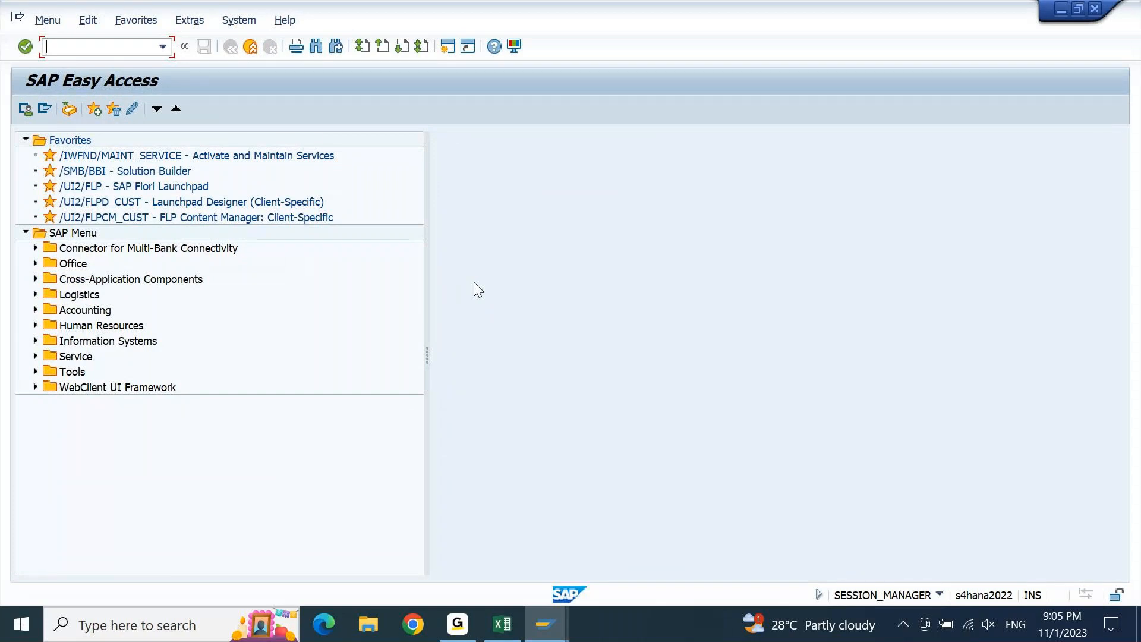
text(IDCN)
key(Return)
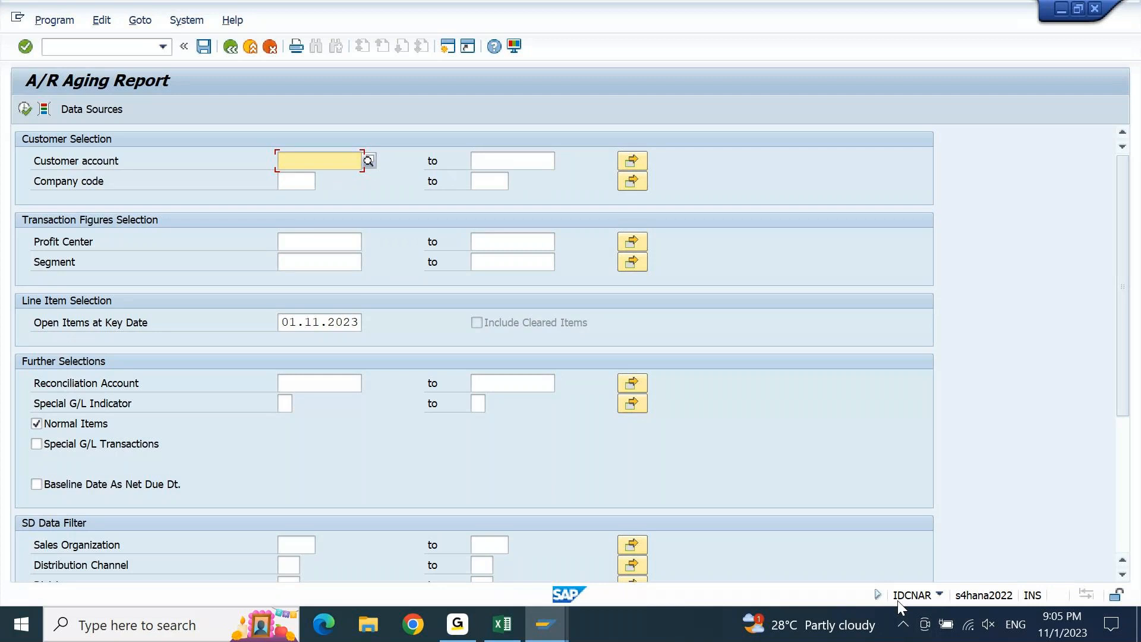
Switch to the Excel notes and add the heading "Vendor Ageing Report ( Standard )" in A3174 below the vendor tables list.
click(504, 621)
key(Up)
key(Up)
key(Up)
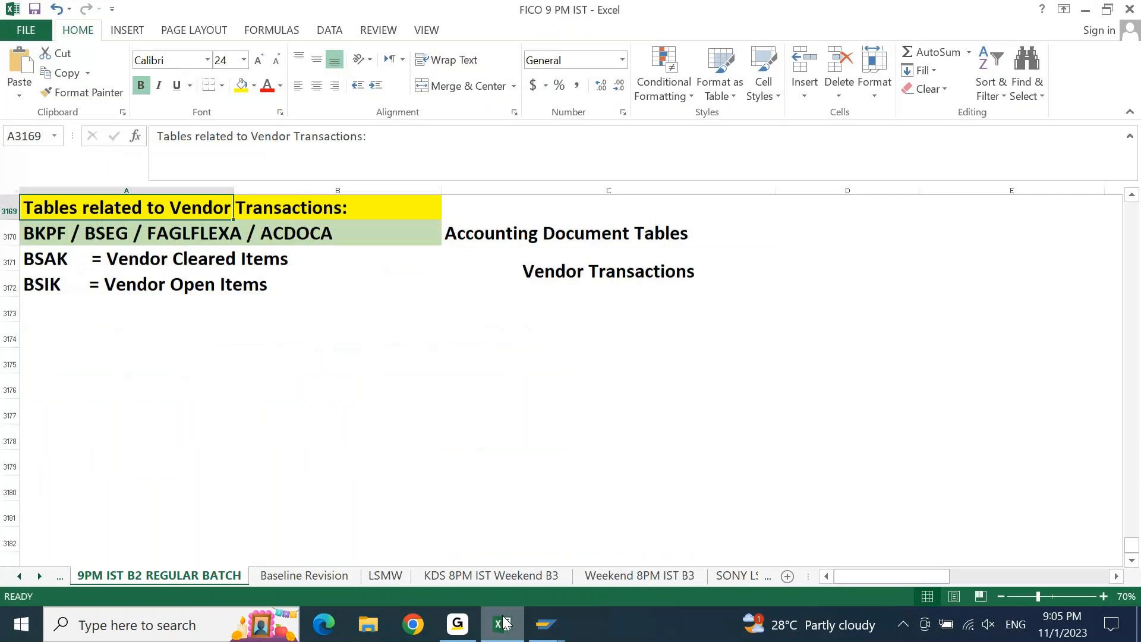
key(Down)
key(Down)
key(Down)
key(Down)
key(Down)
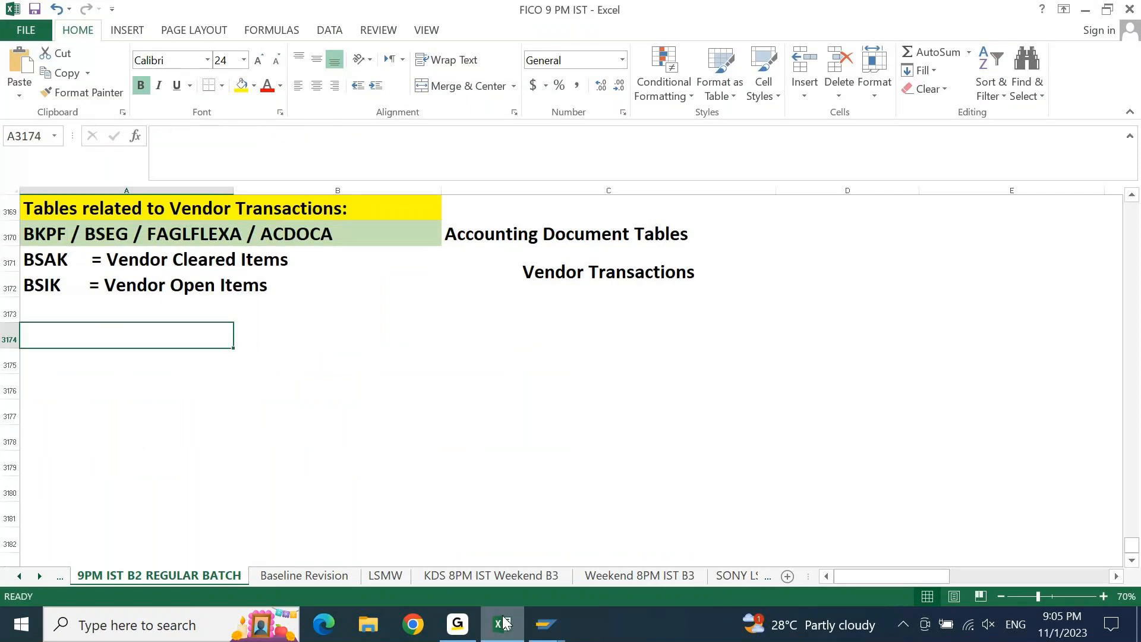
text(Vend)
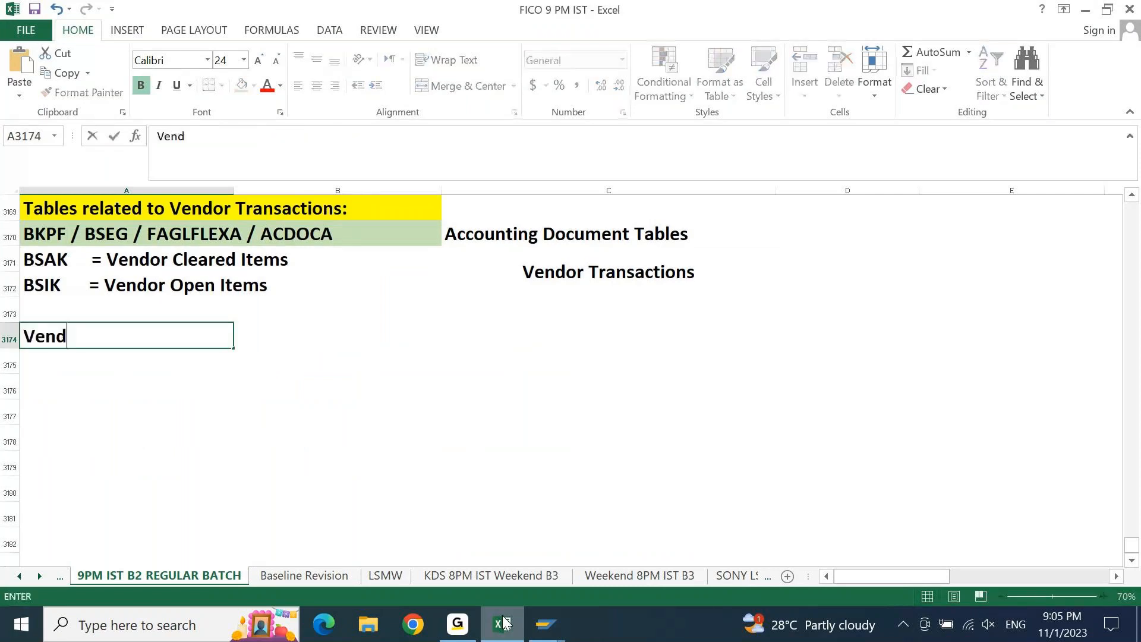
text(or Ageing Report)
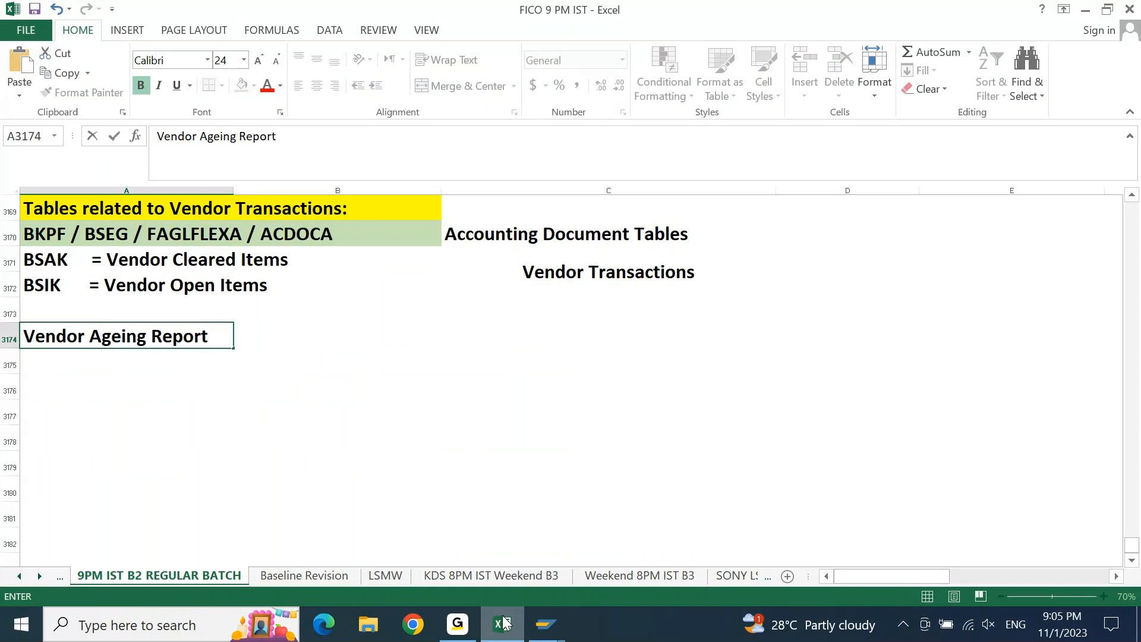
text( ( Standard ))
key(Return)
Fill the vendor ageing heading with yellow across columns A and B.
key(Up)
key(shift+Right)
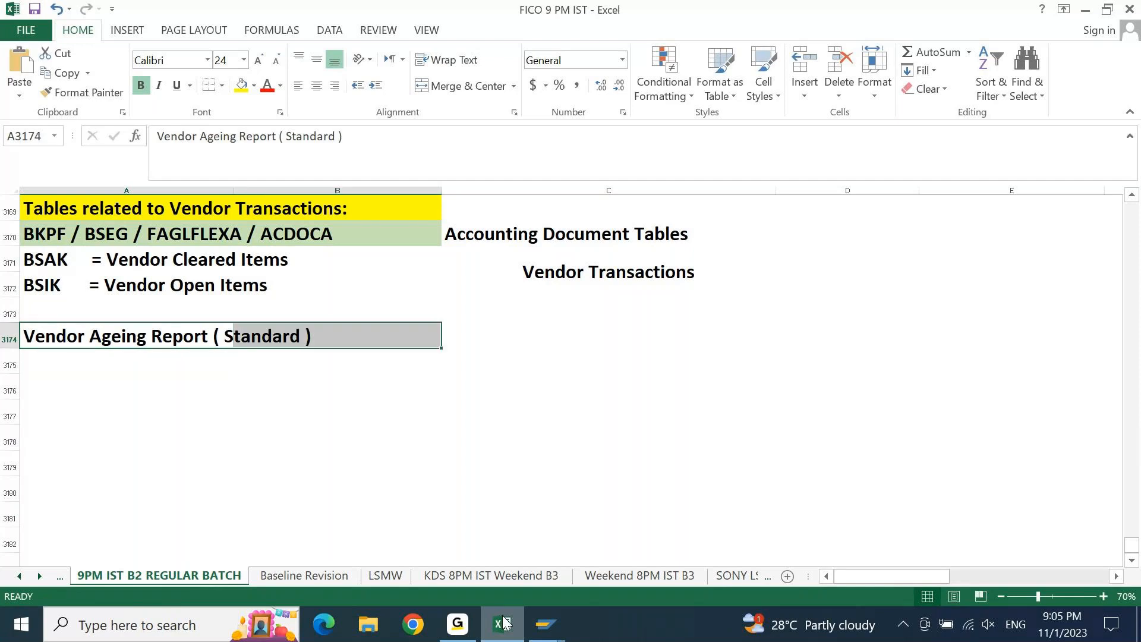
click(241, 87)
key(shift+Left)
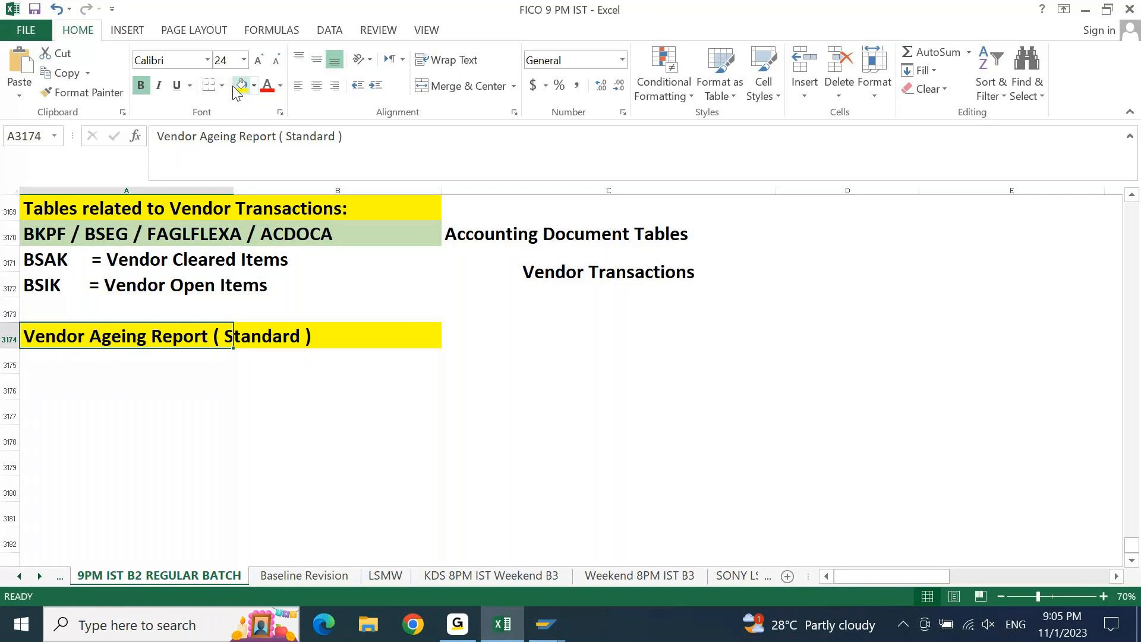
key(Down)
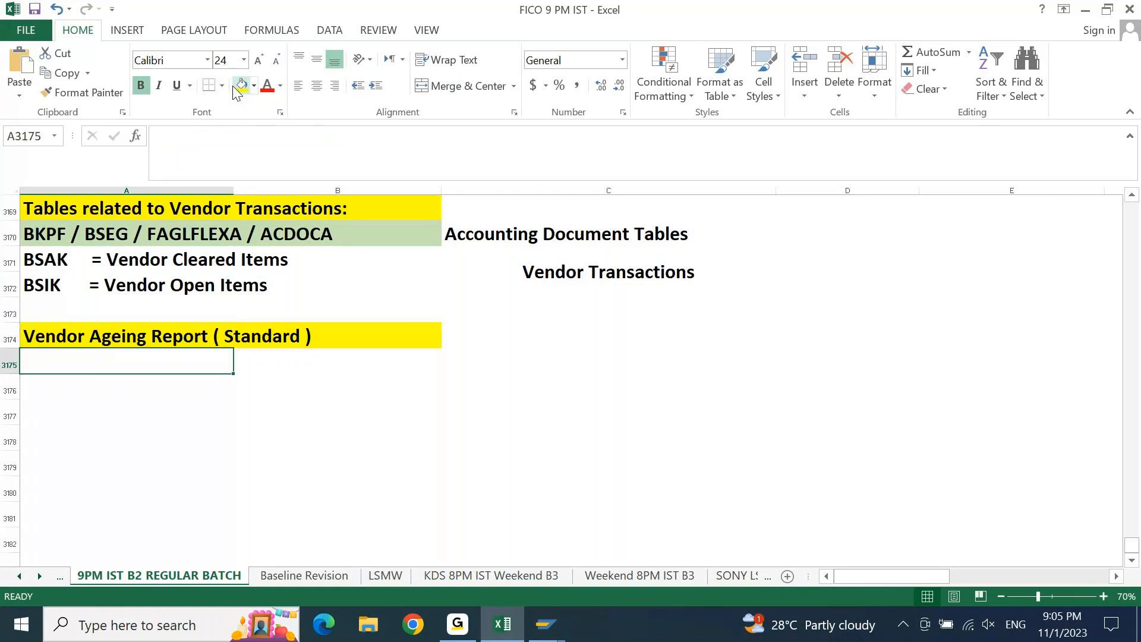
Note IDCNAR in A3175 with the label "T. Code" beside it in B3175 under the vendor ageing heading.
text(IDCNAR)
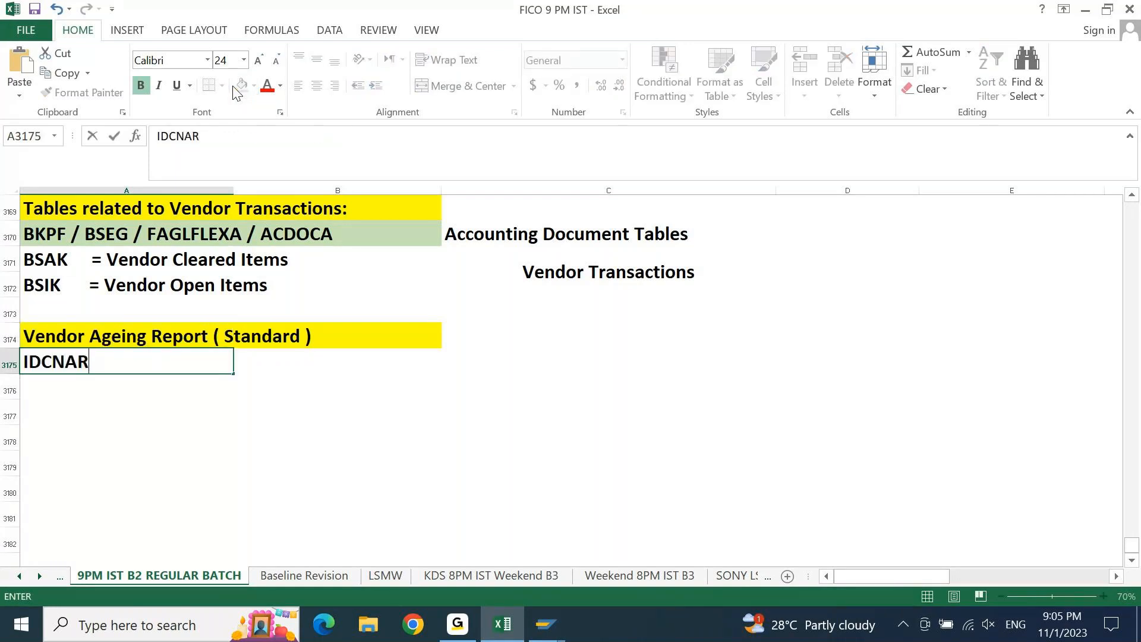
key(Tab)
key(Left)
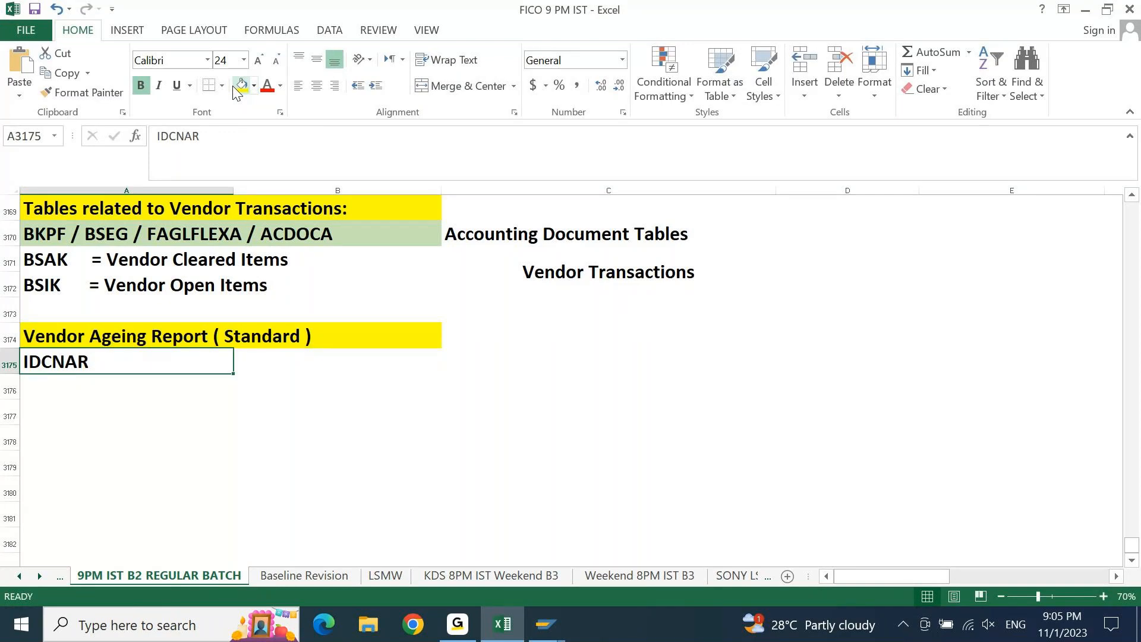
key(Right)
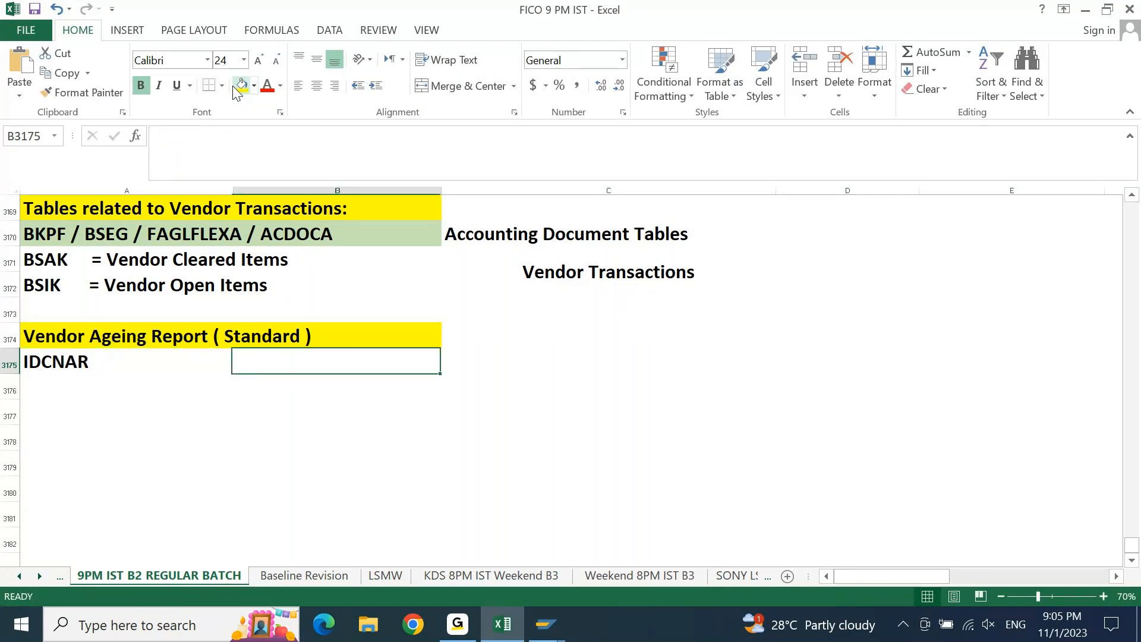
text(t. co)
key(Escape)
text(T. COde)
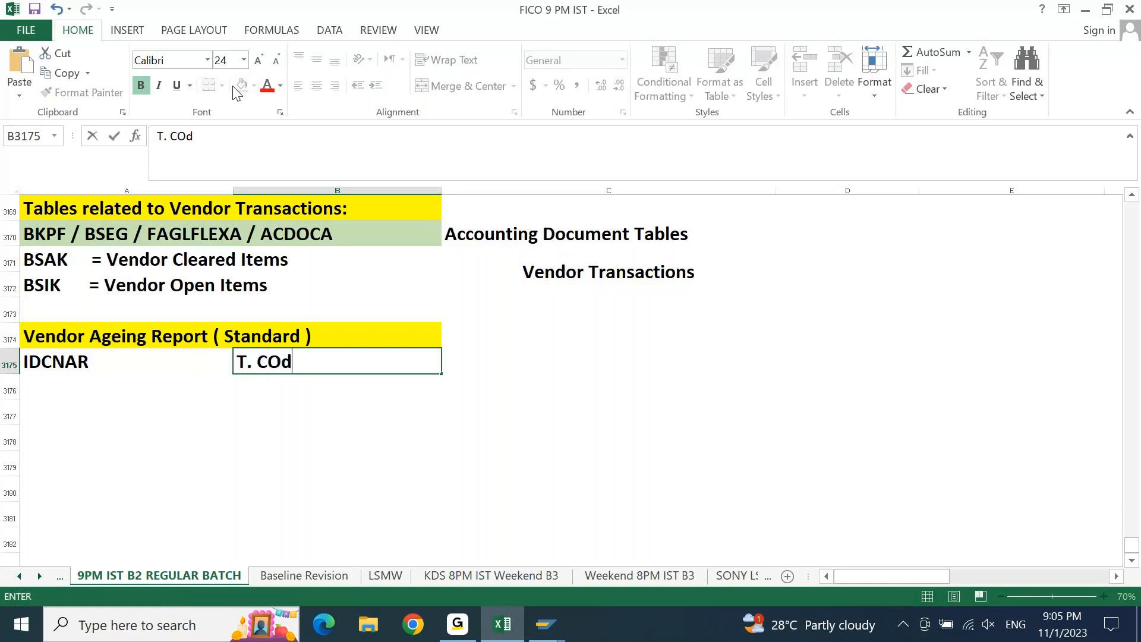
key(Return)
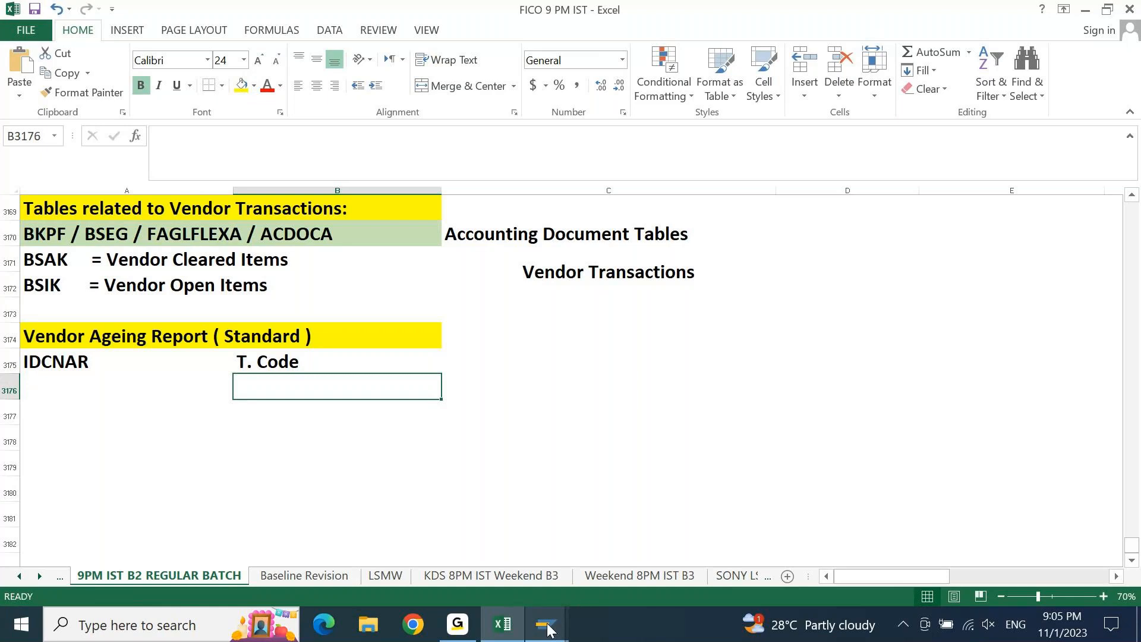
Switch to SAP and try to fill the A/R Aging Report selection with company code 9PBI and a customer account.
mouse_move(547, 628)
click(826, 515)
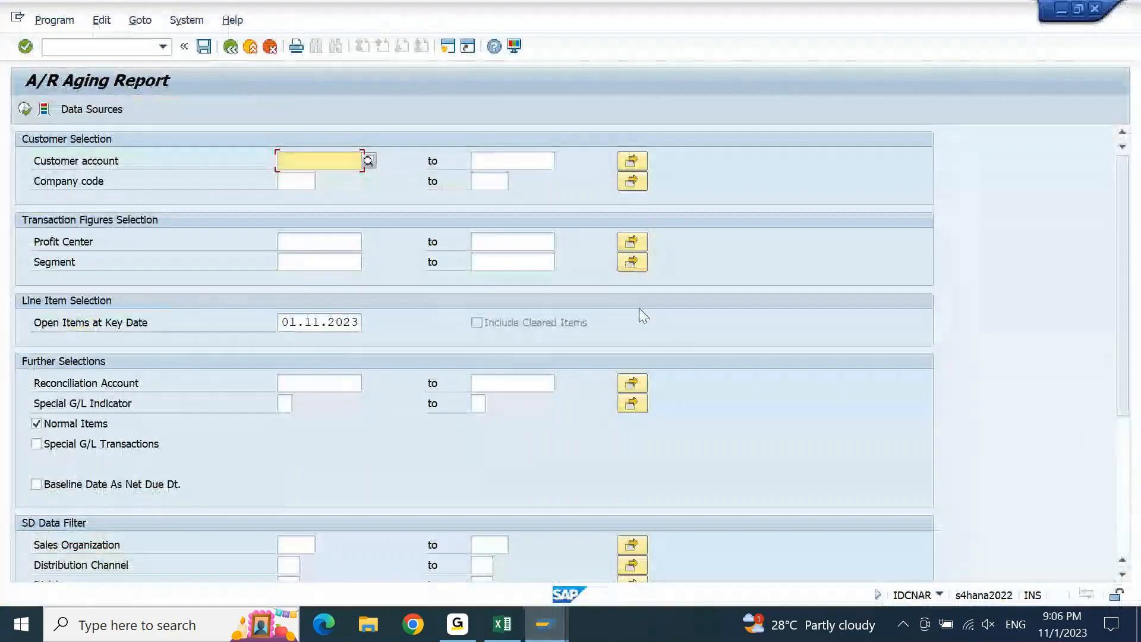
key(Tab)
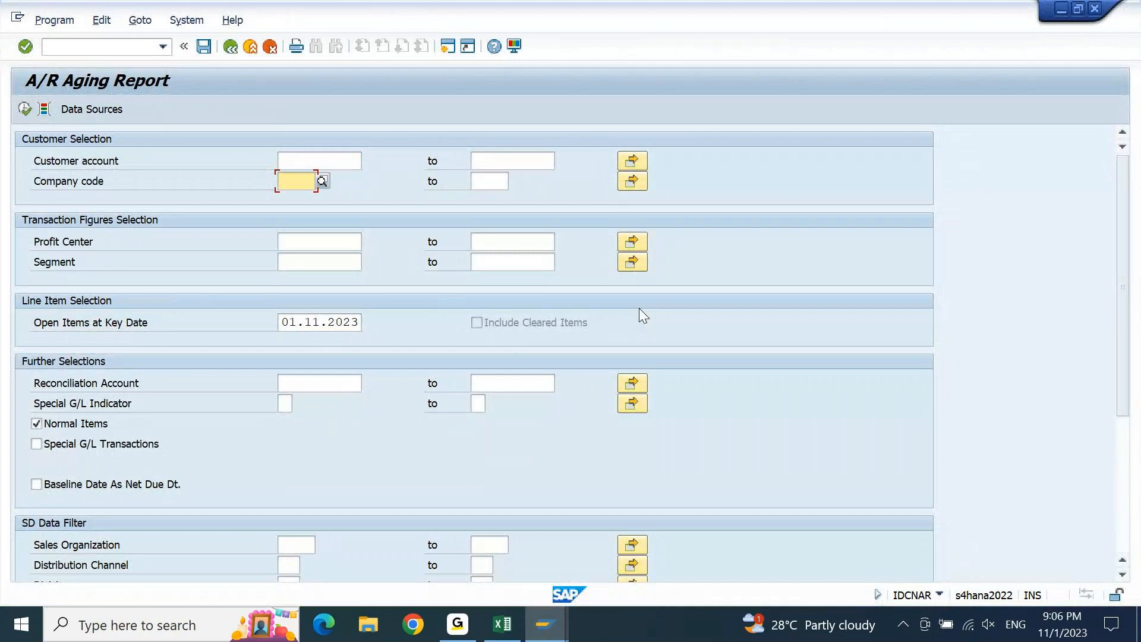
text(9pbi)
key(Return)
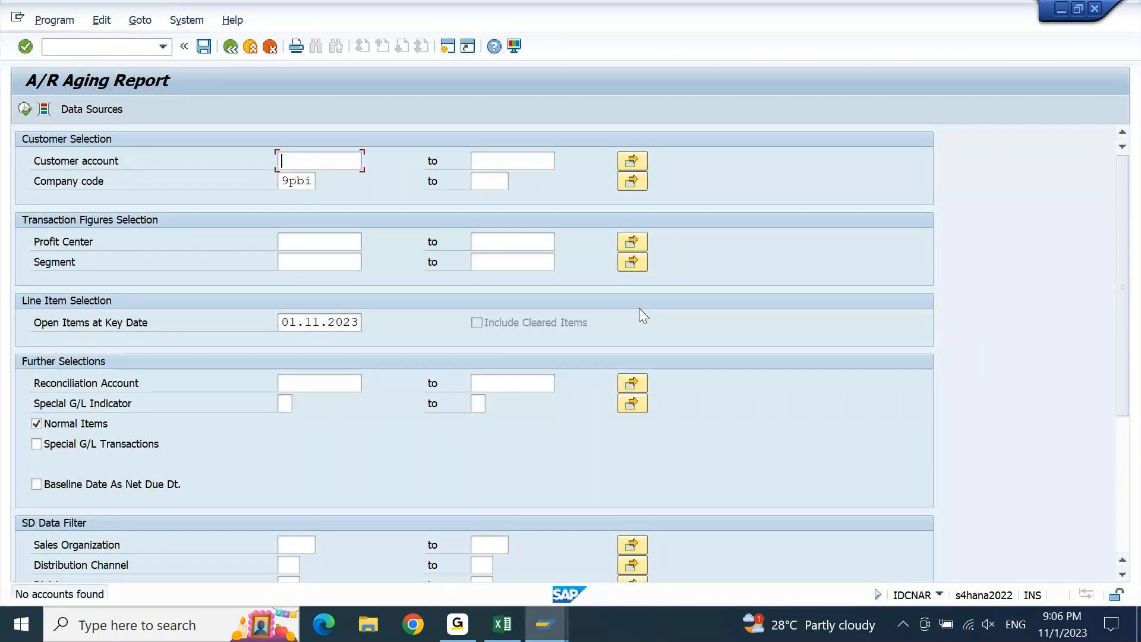
key(Return)
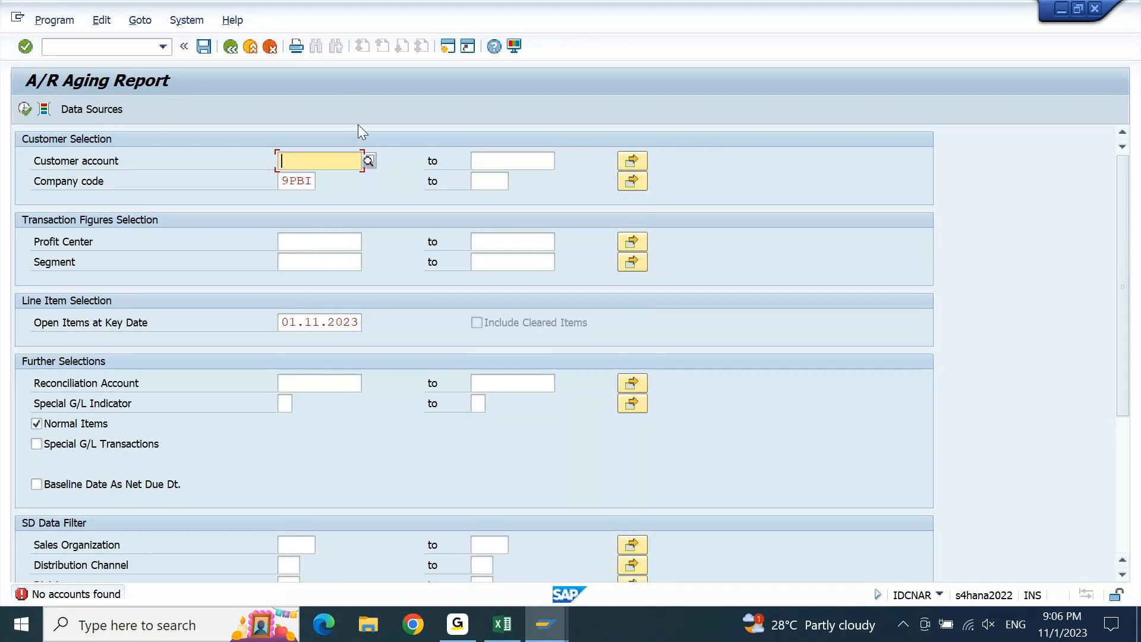
click(368, 160)
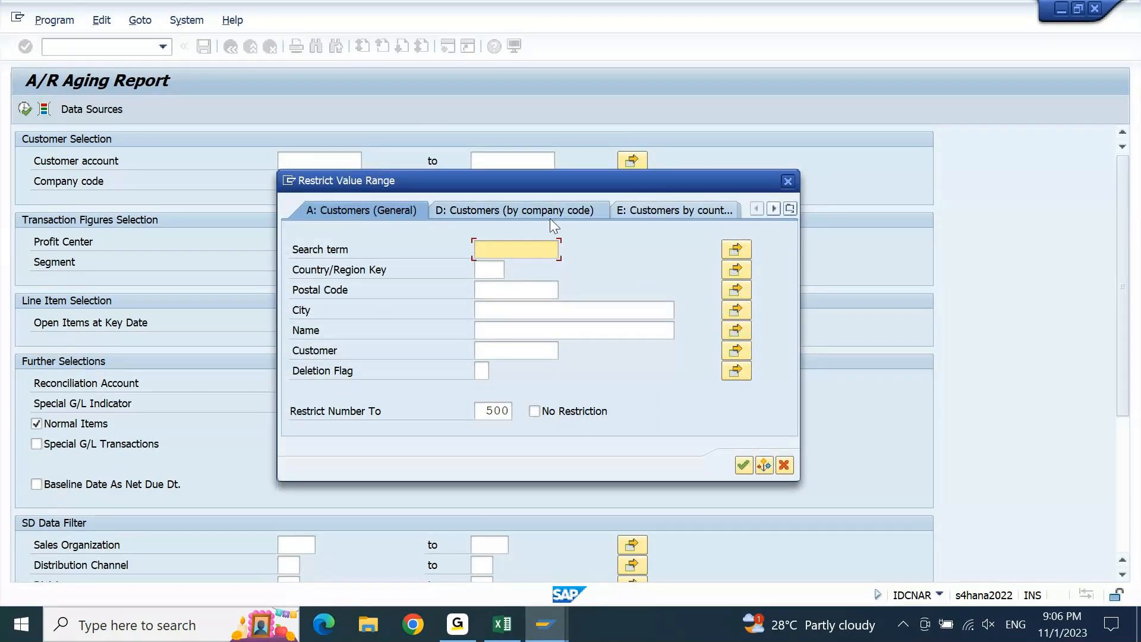
key(Escape)
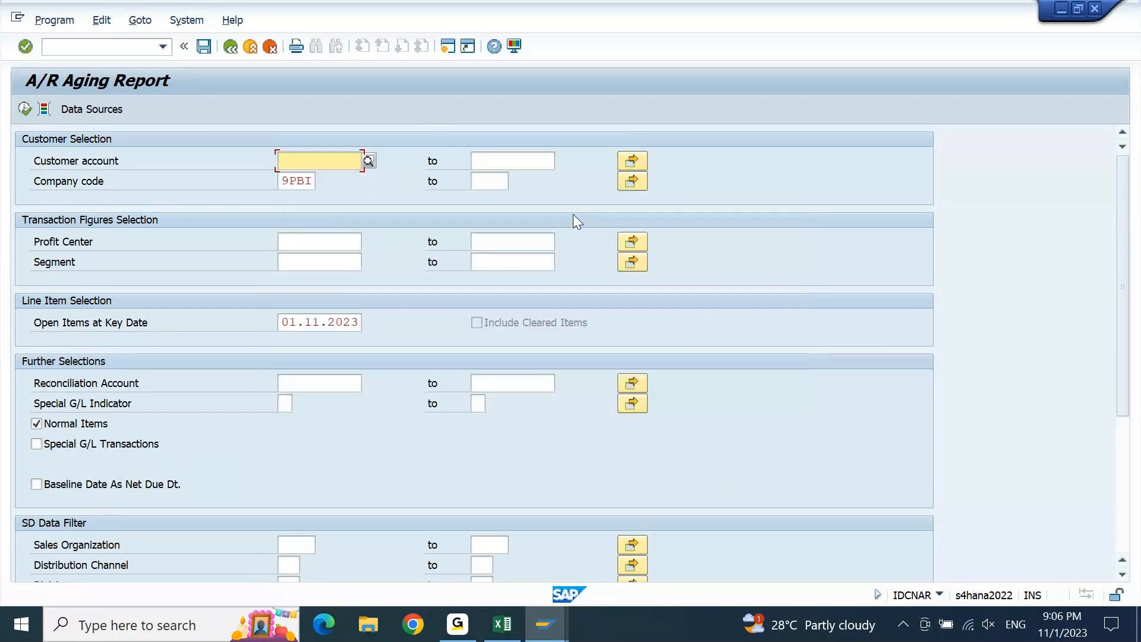
Leave the A/R aging report and start transaction IDCNAP for the A/P Aging Report.
key(F3)
text(IDCNAR)
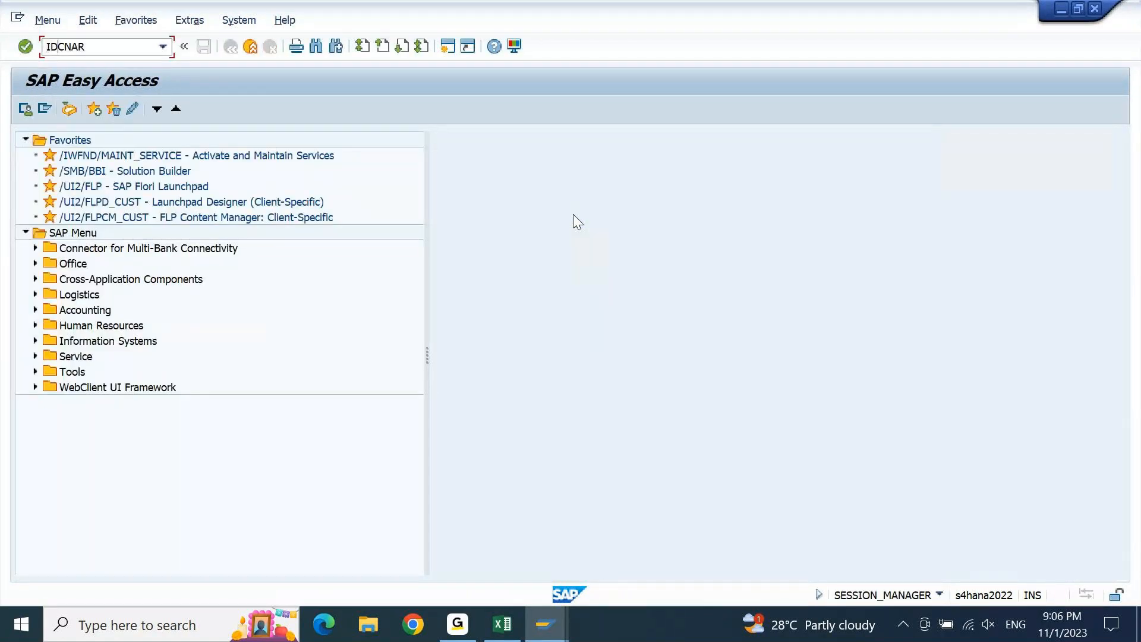
key(shift+Left)
text(P)
key(Return)
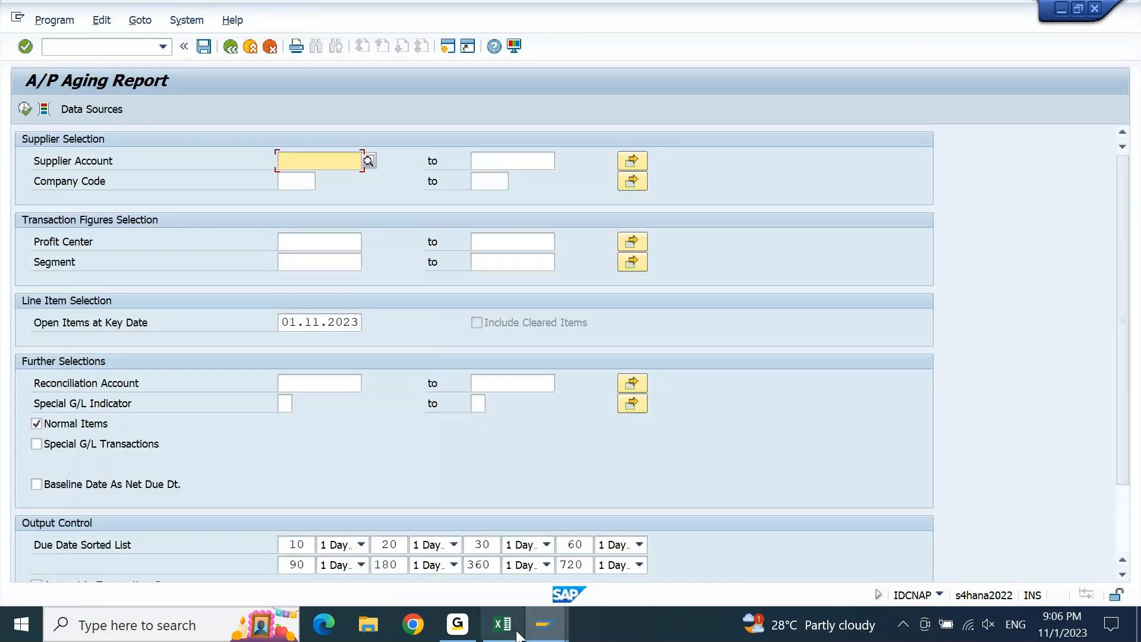
Switch to the Excel notes and correct the transaction code in A3175 to IDCNAP.
click(505, 632)
key(Up)
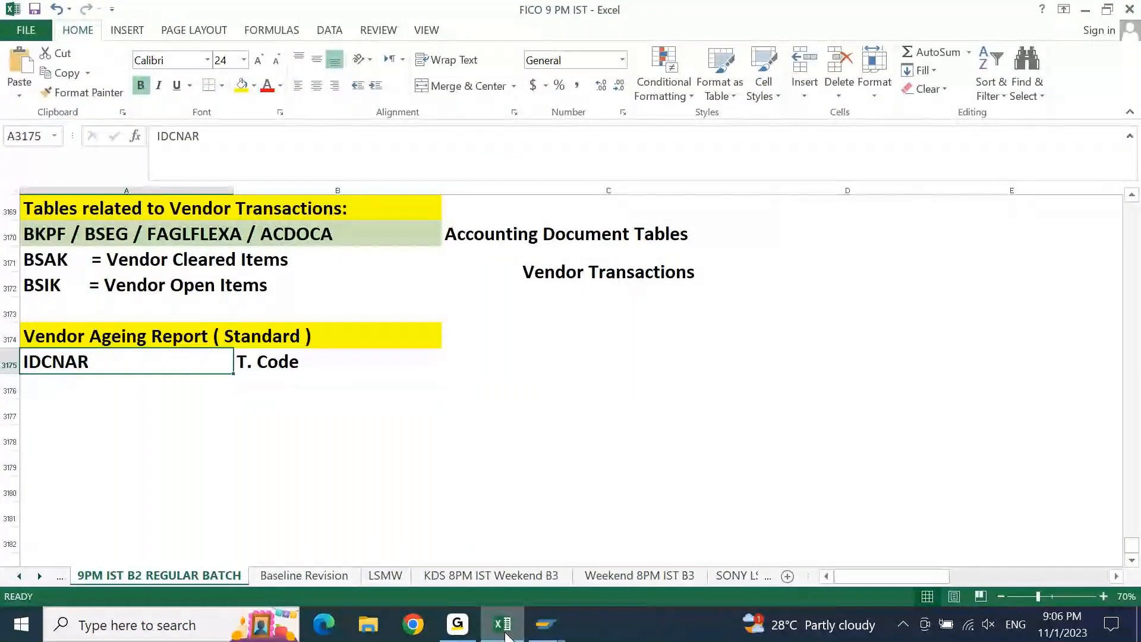
key(F2)
key(Home)
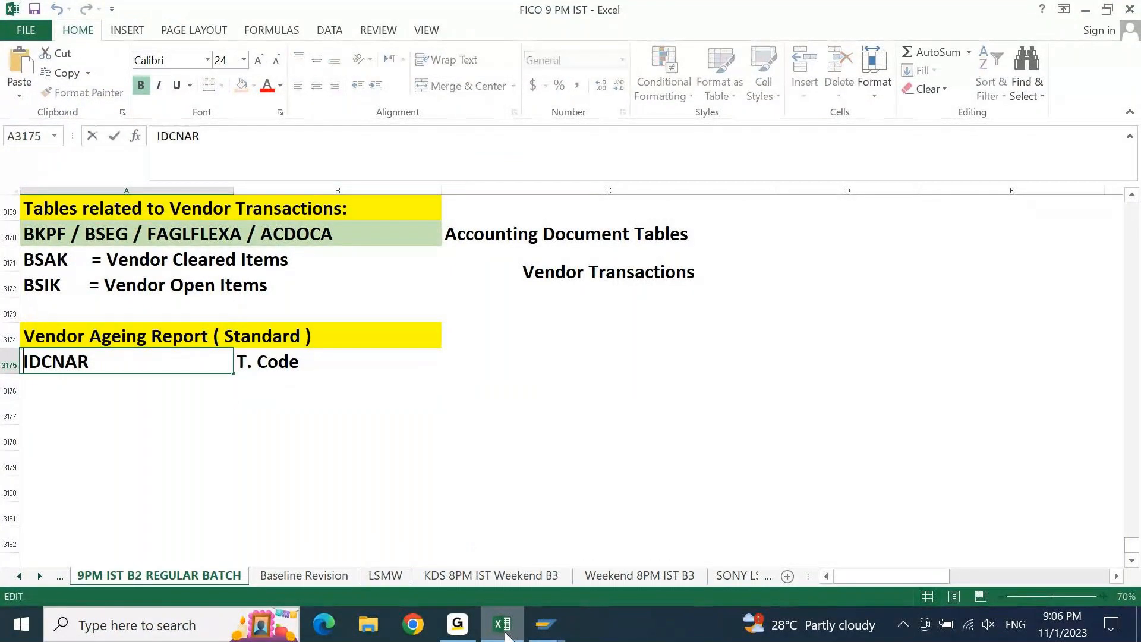
key(Right)
key(Right)
key(Right)
key(End)
key(BackSpace)
text(P)
key(Return)
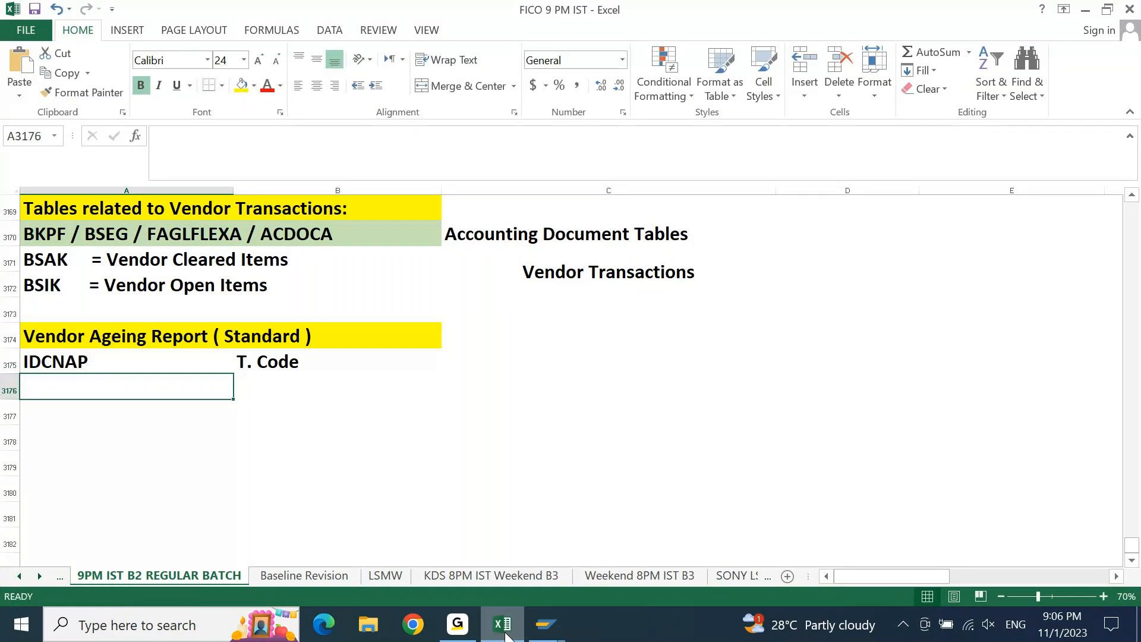
Switch back to SAP and set the A/P aging selection to company code 9PBI and the supplier Dinesh Stores.
click(504, 634)
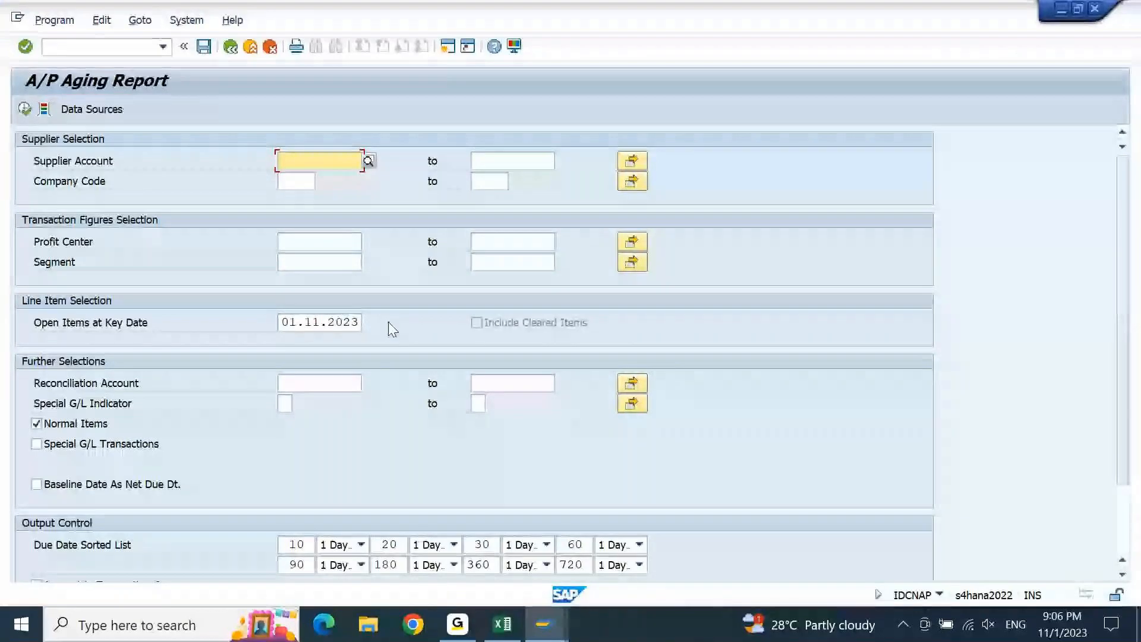
key(Tab)
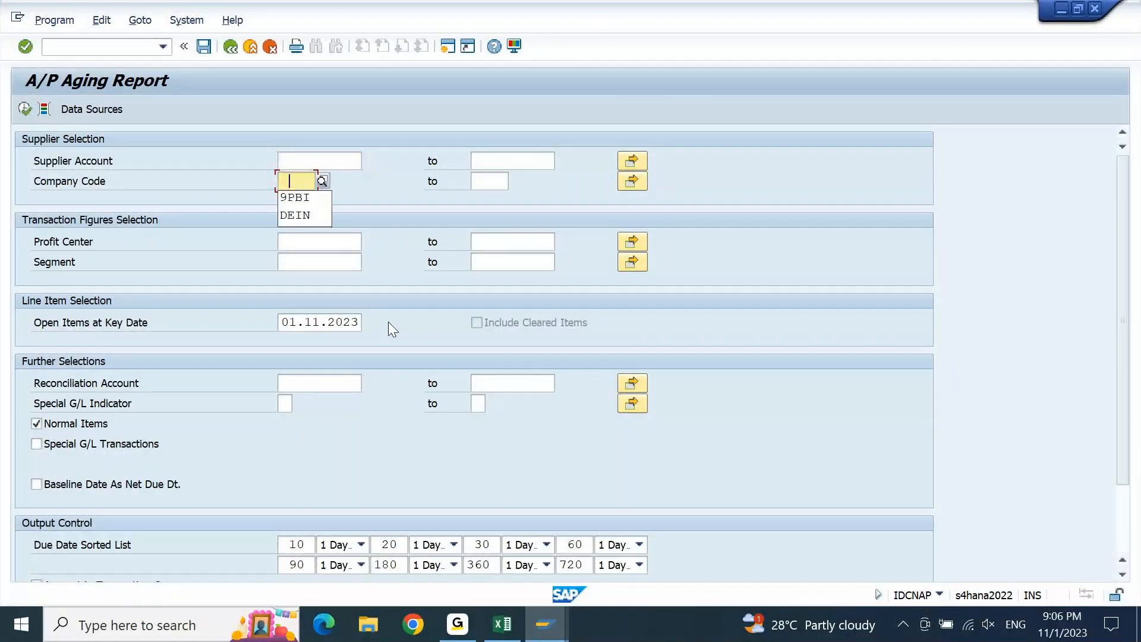
key(Down)
key(Return)
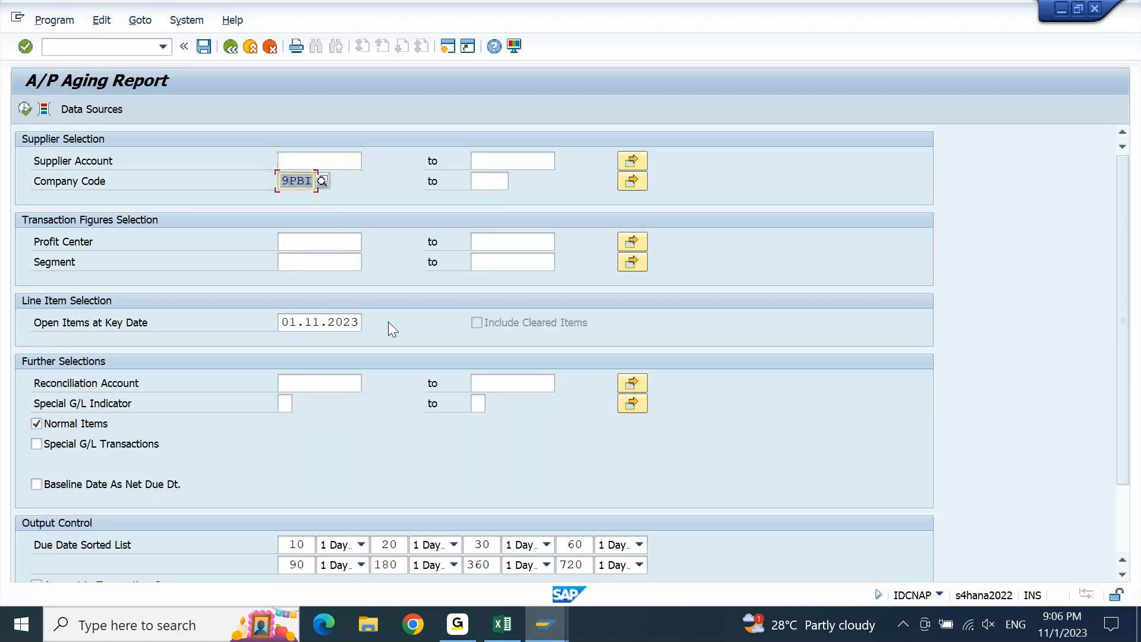
key(F4)
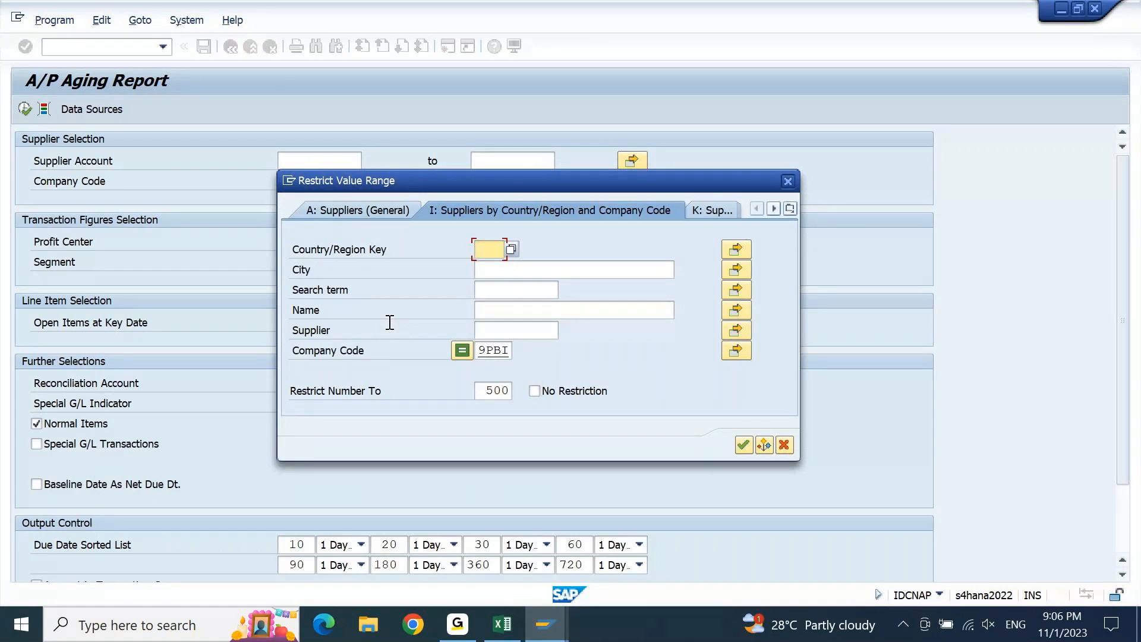
key(Return)
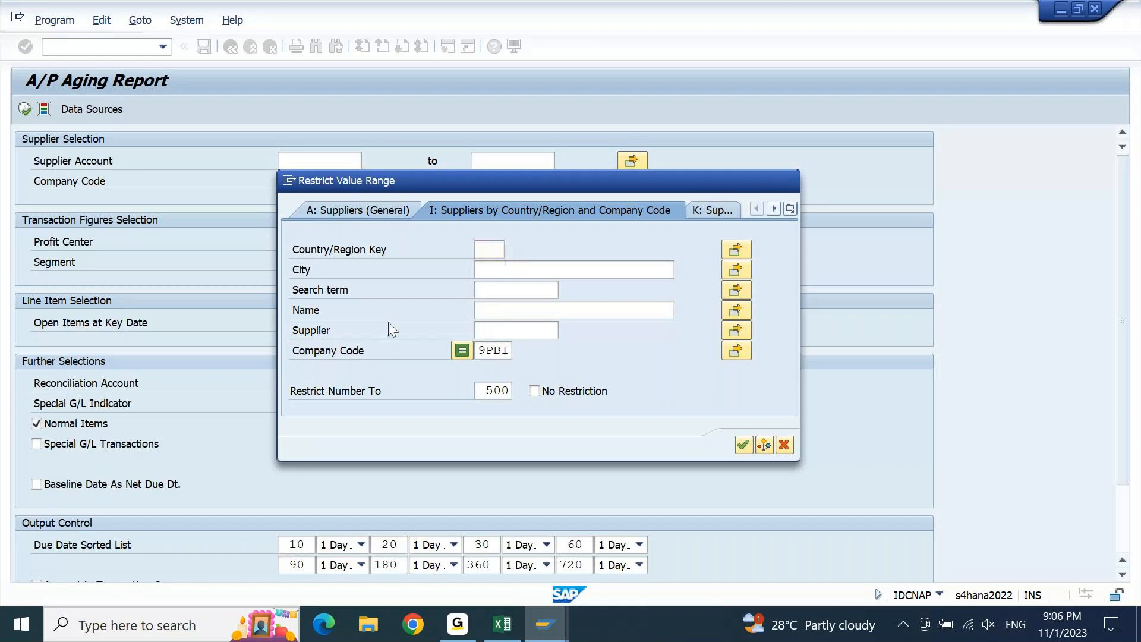
double_click(557, 264)
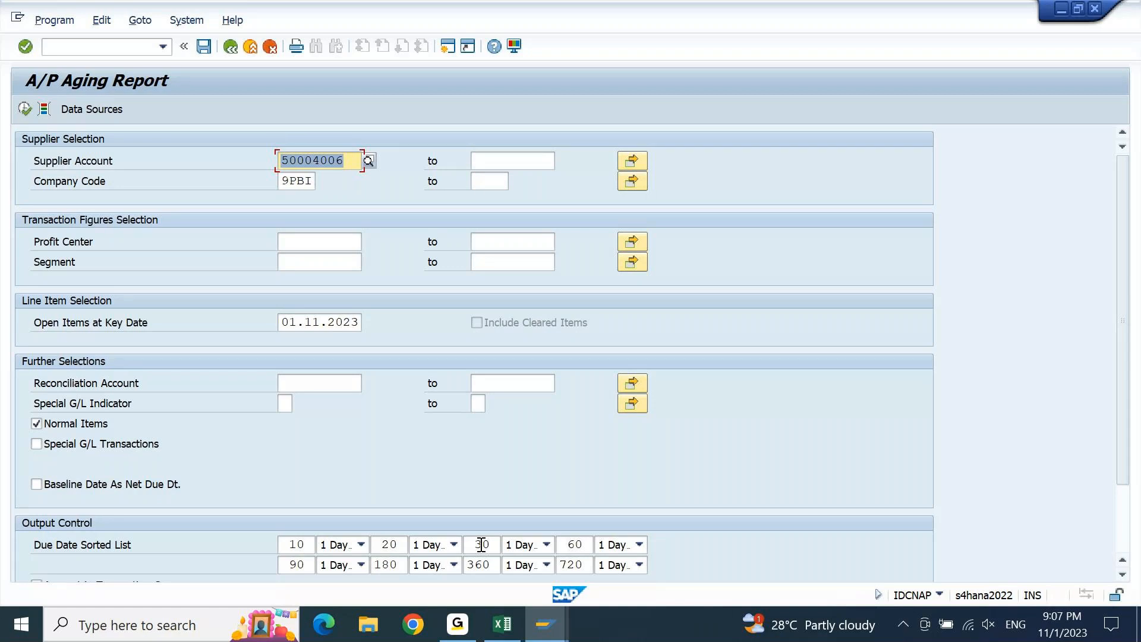
Check the due date interval units, run the A/P aging report for key date 01.11.2023, and return to the selection.
click(351, 551)
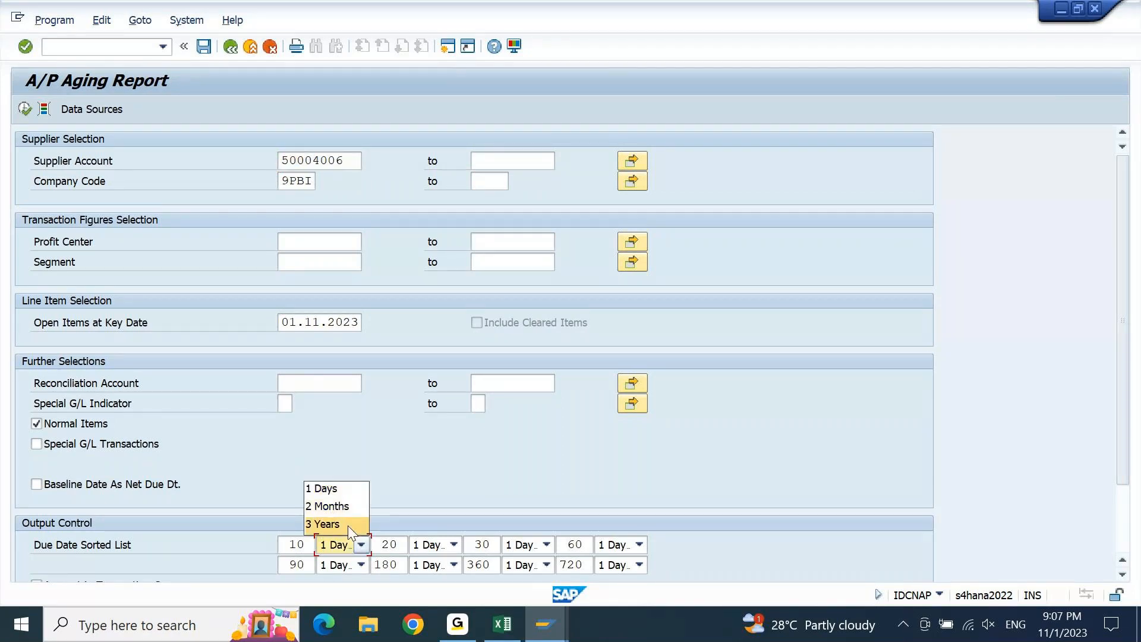
click(434, 491)
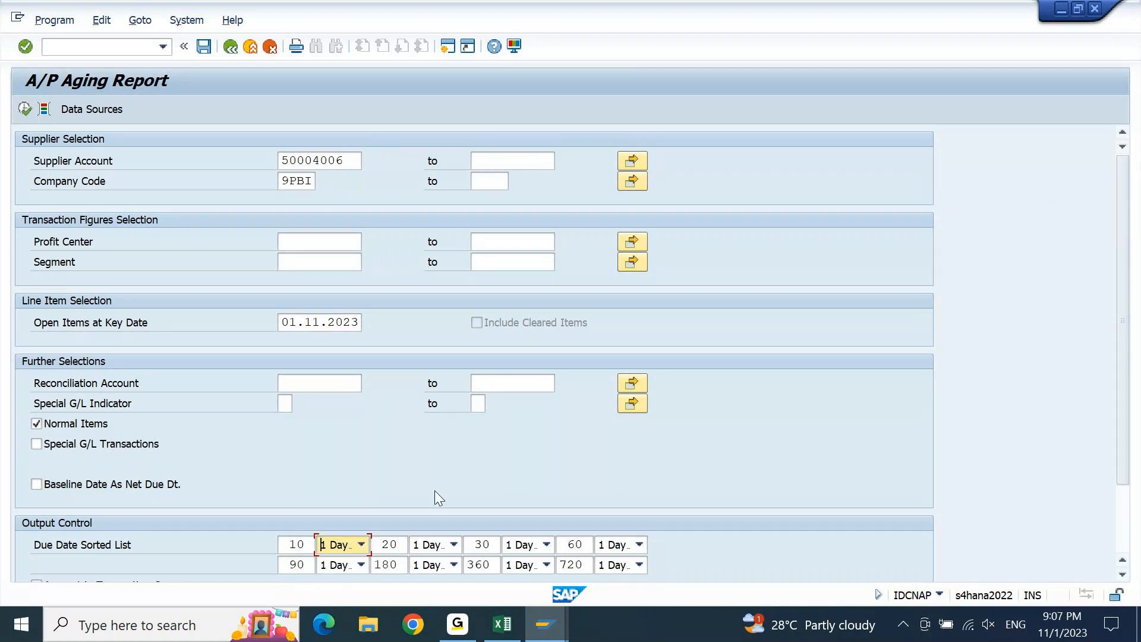
click(27, 112)
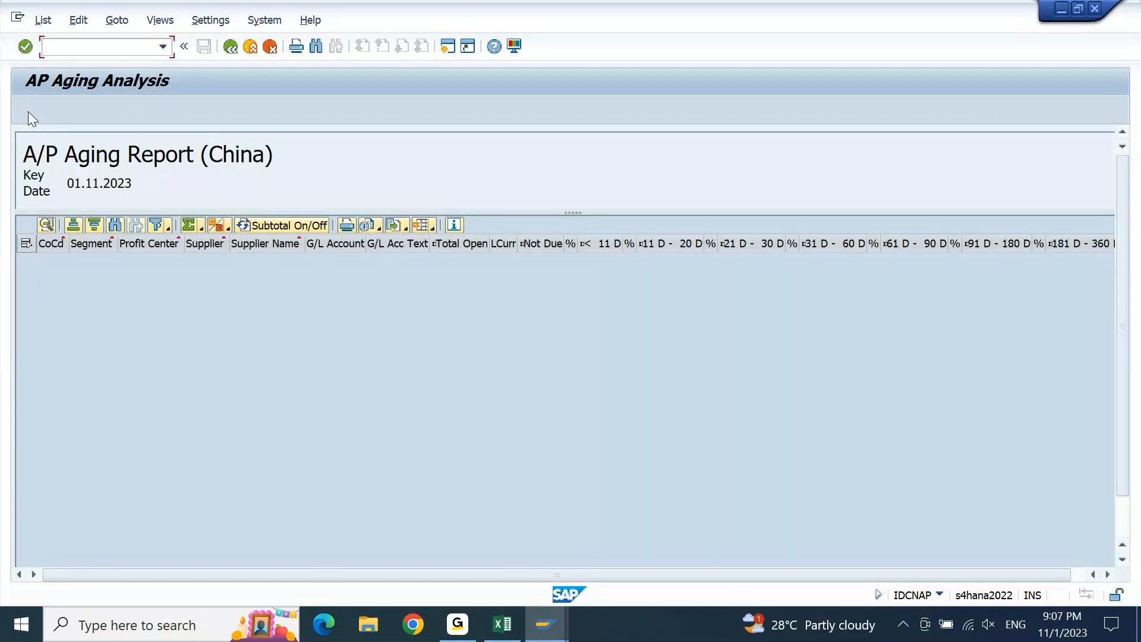
key(F3)
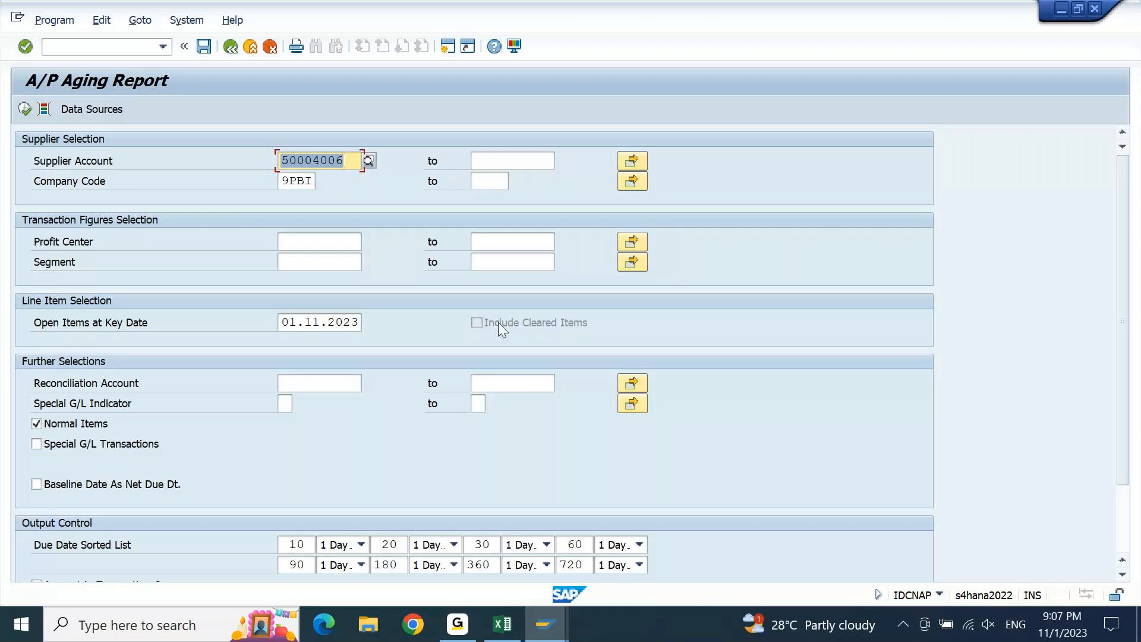
Set the open items key date to 31.10.2023 and run the A/P aging report for the supplier.
click(304, 323)
key(Left)
key(Left)
key(Left)
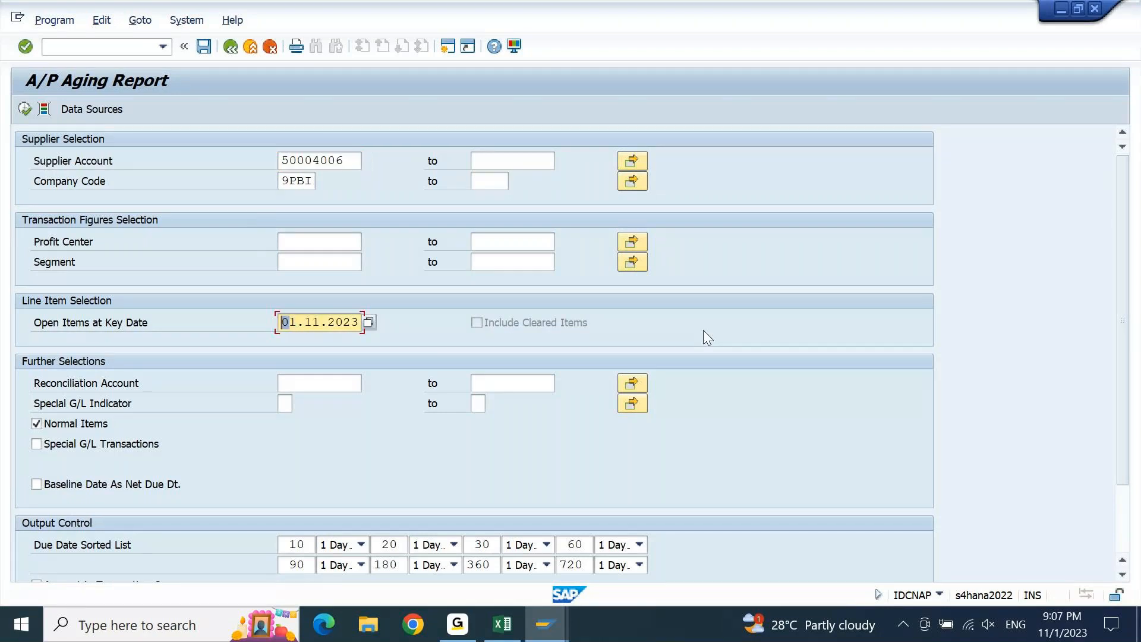
text(31.10)
key(Return)
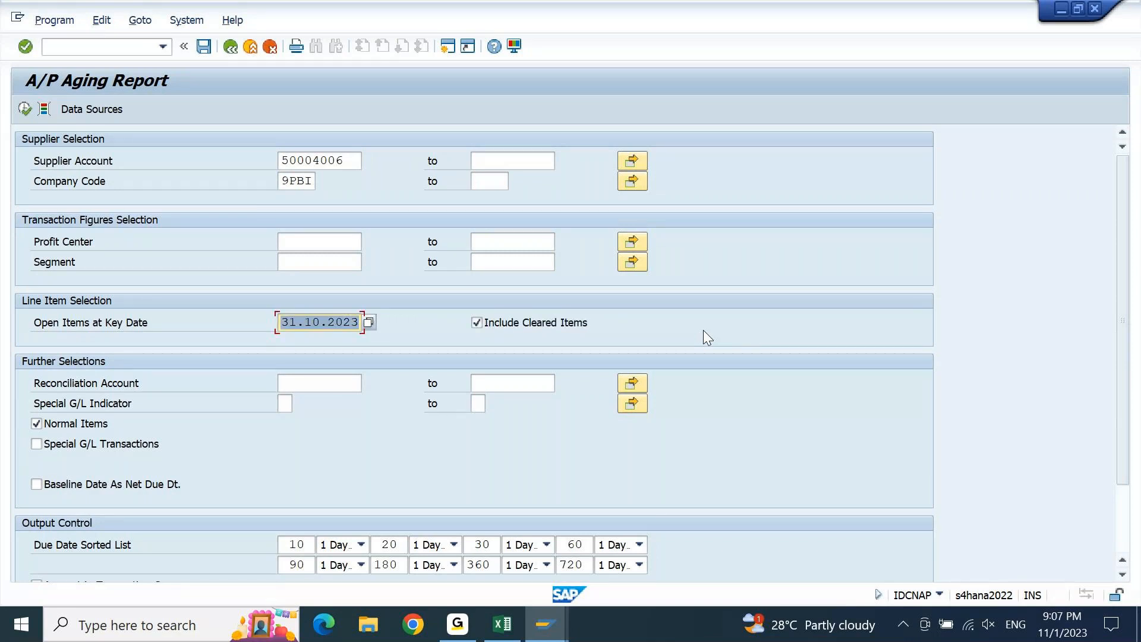
key(F8)
key(Return)
key(F8)
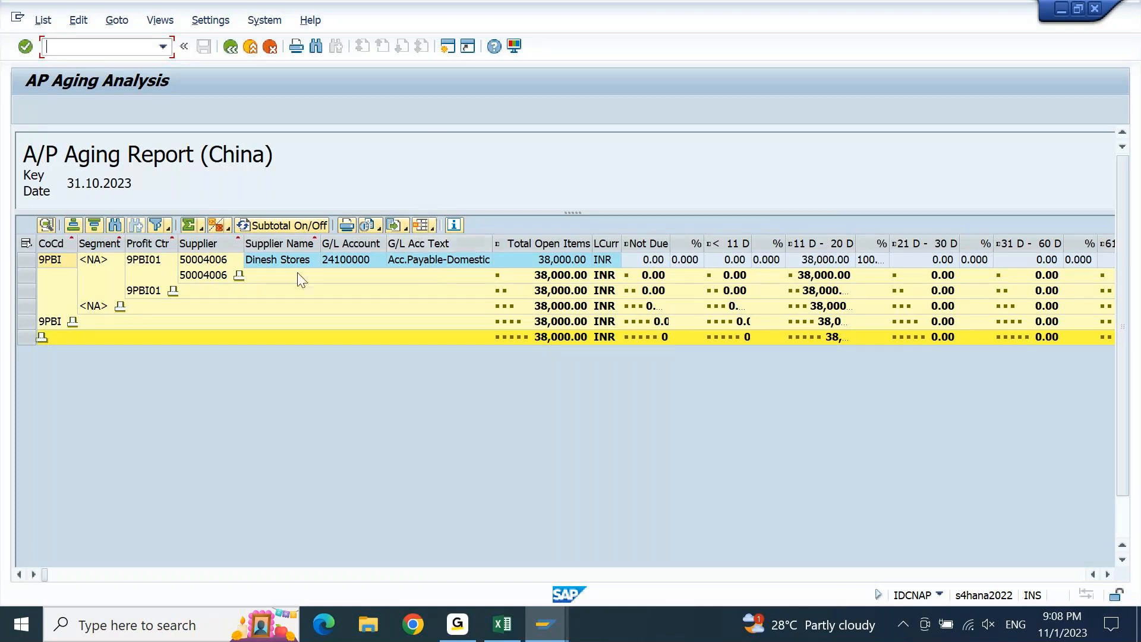
Turn off the subtotals in the ageing list and examine the supplier's G/L account and total open items.
click(295, 228)
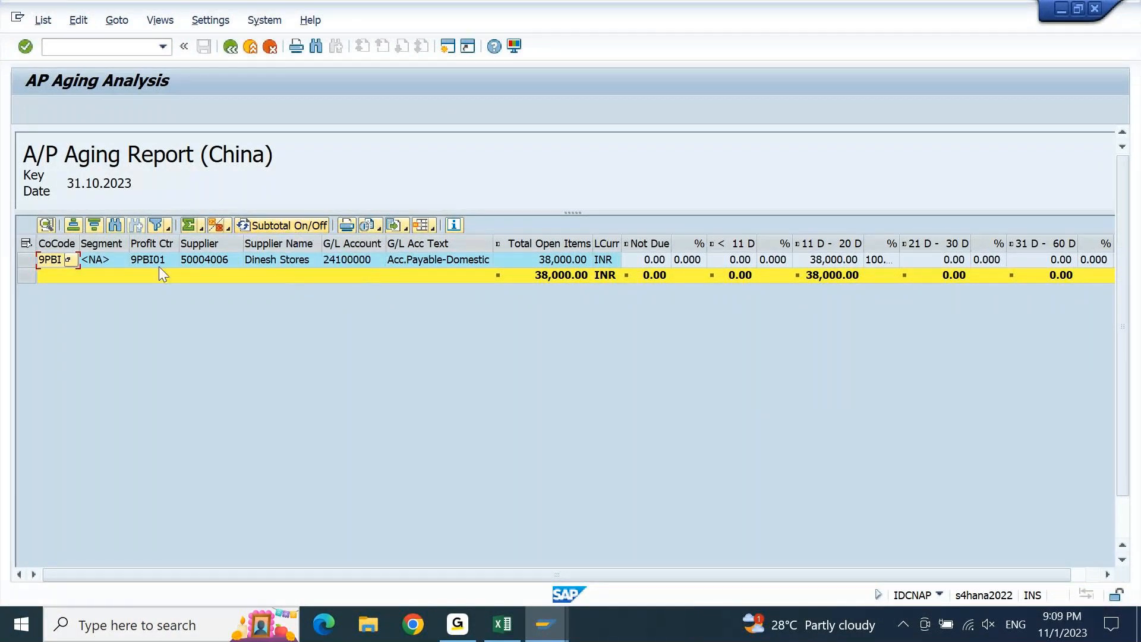
click(279, 261)
click(347, 264)
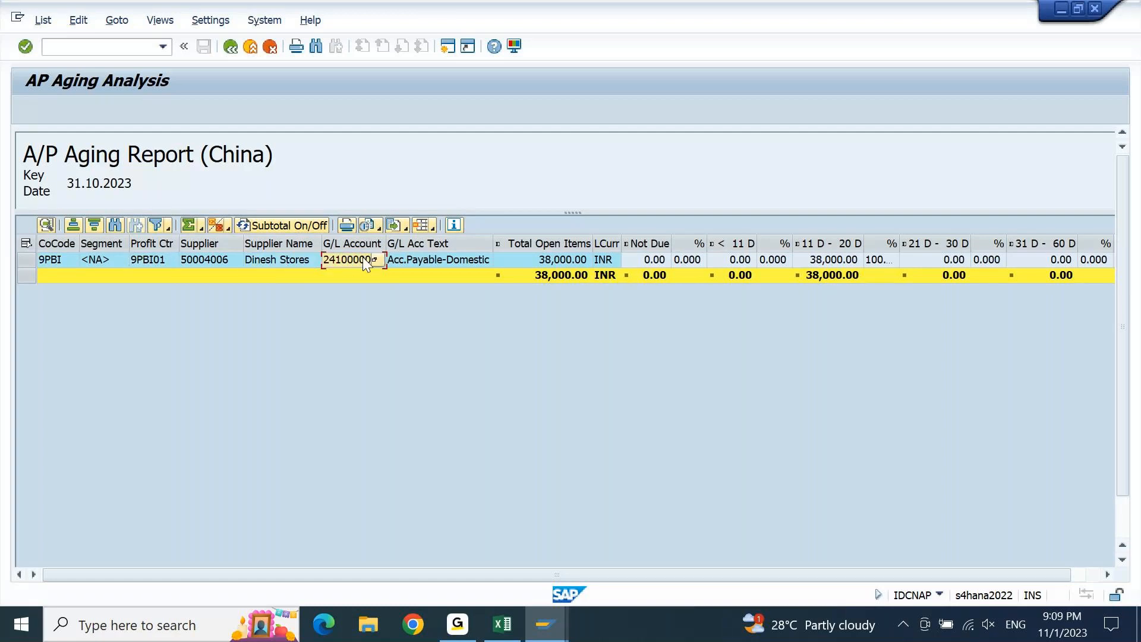
click(425, 261)
click(552, 264)
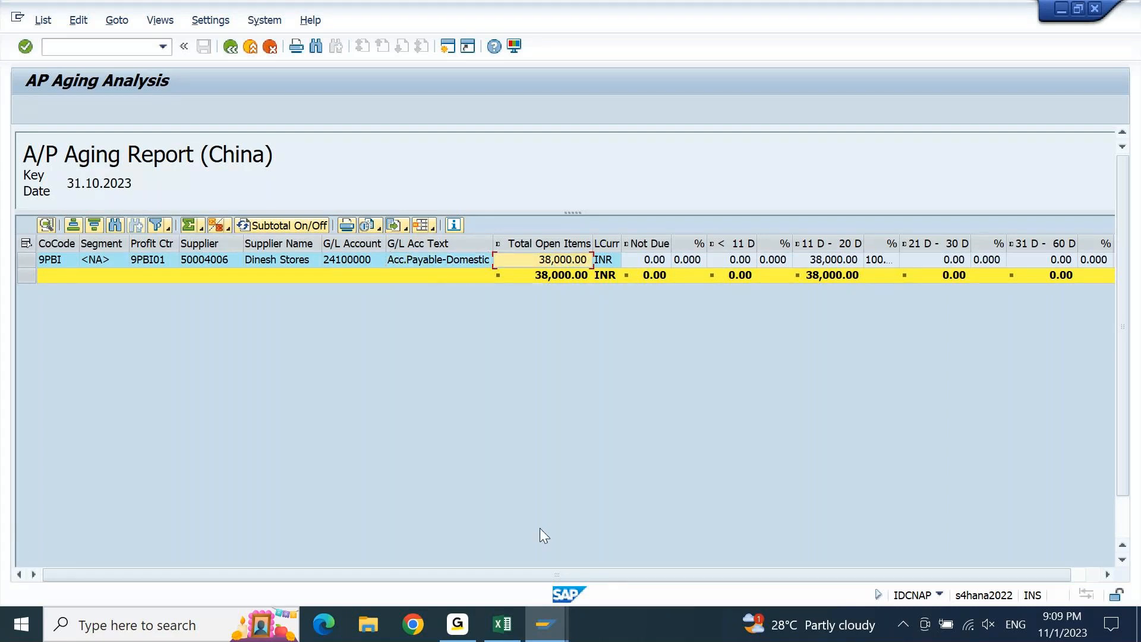
Switch to the Vendor Line Item Display selection session, set the open items key date to 31.10.2023, and run it.
click(542, 624)
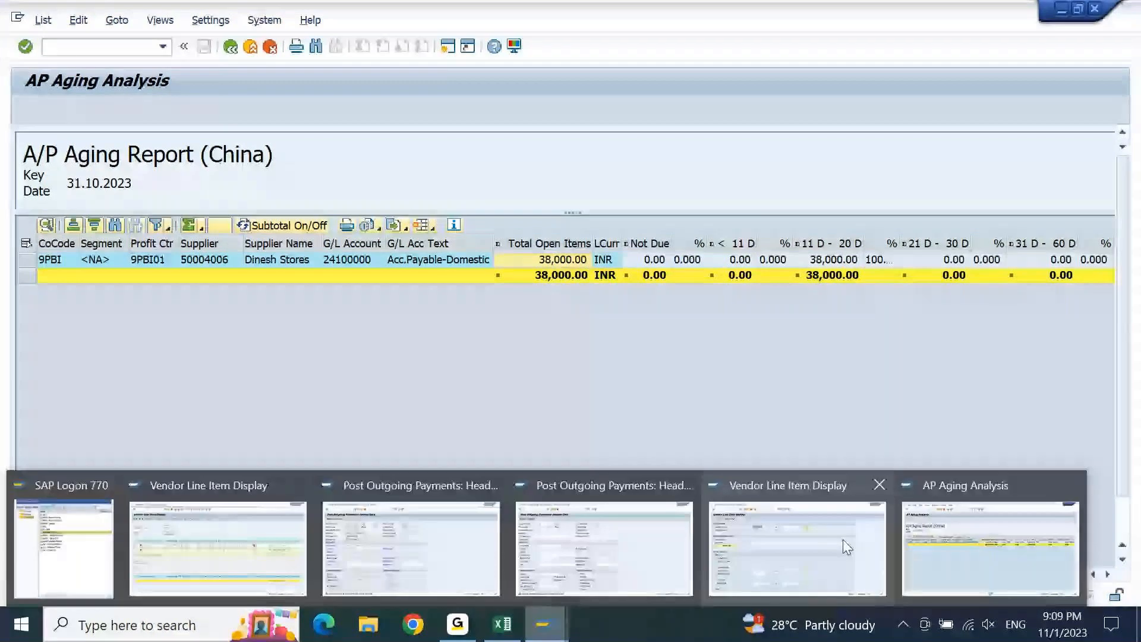
click(843, 539)
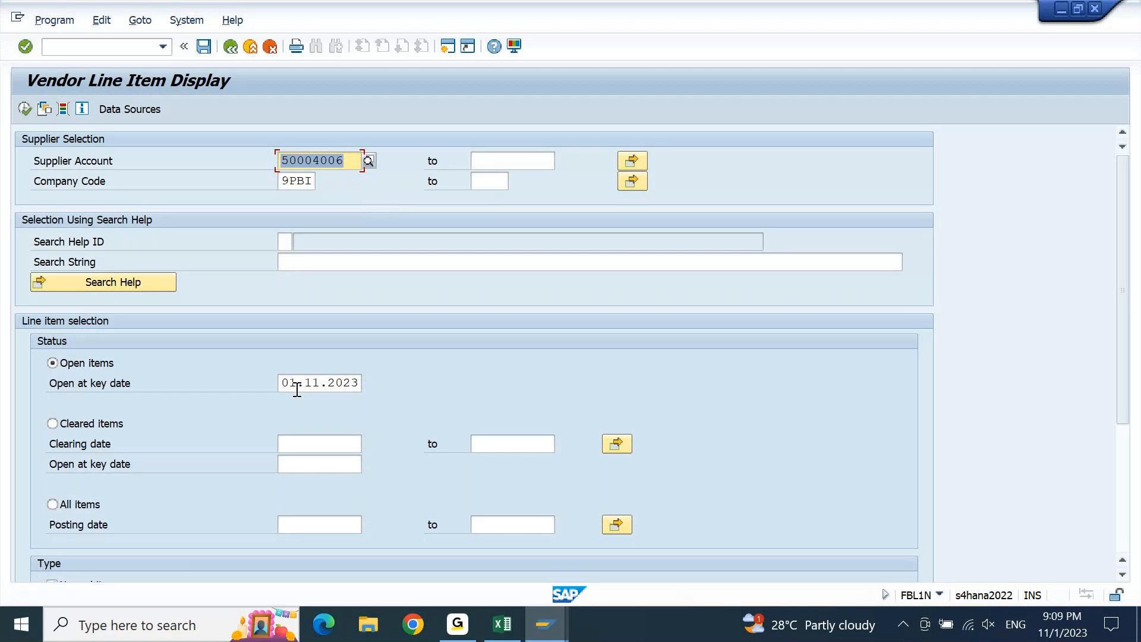
drag(297, 390, 265, 393)
text(31)
key(Right)
key(Right)
key(shift+Right)
text(0)
key(F8)
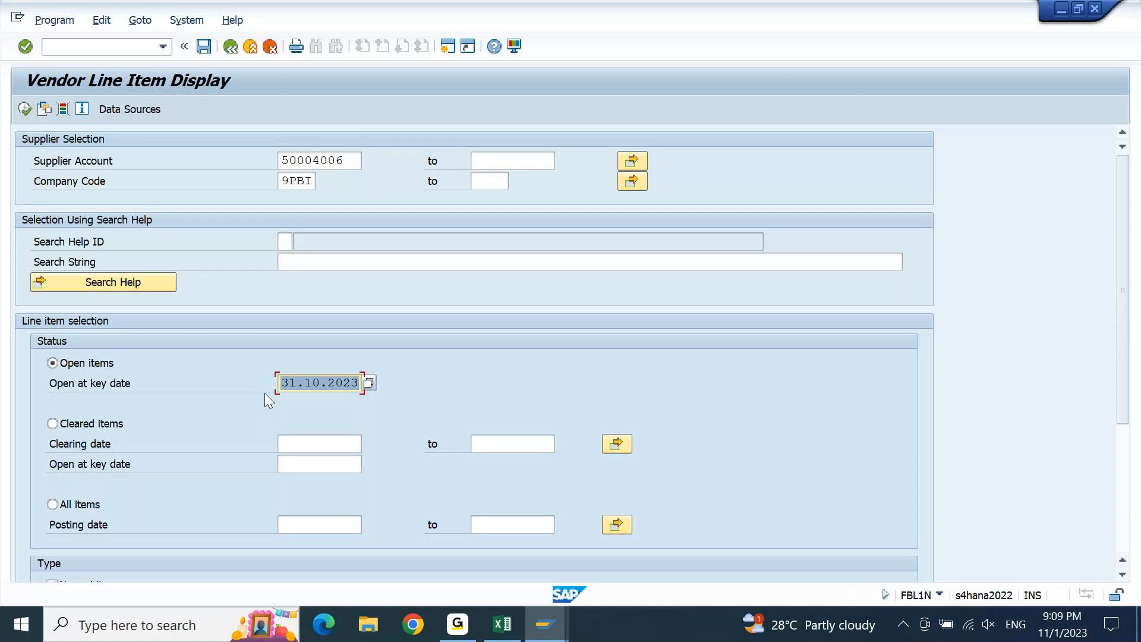
Run the Vendor Line Item Display and compare its balance with the total open items in the A/P aging report.
key(F8)
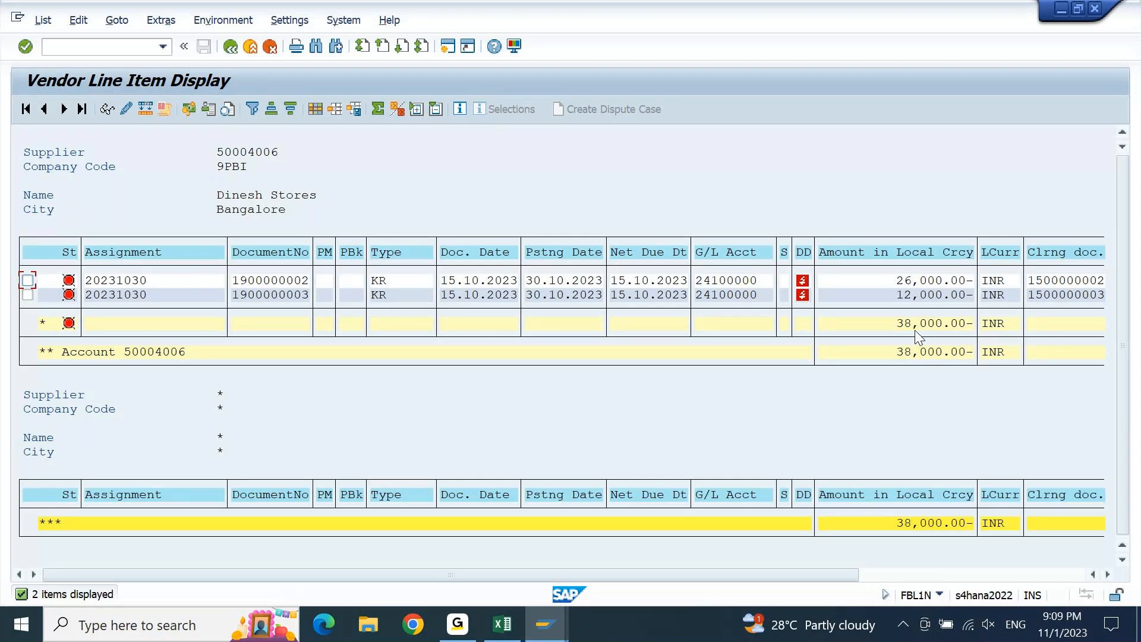
key(alt+Tab)
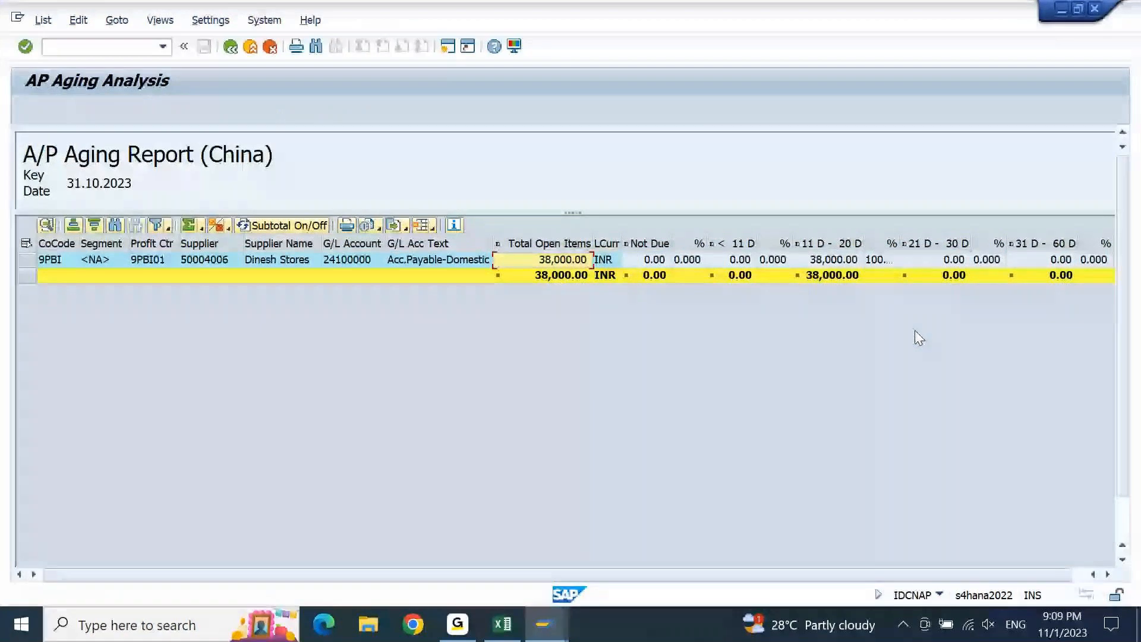
click(558, 243)
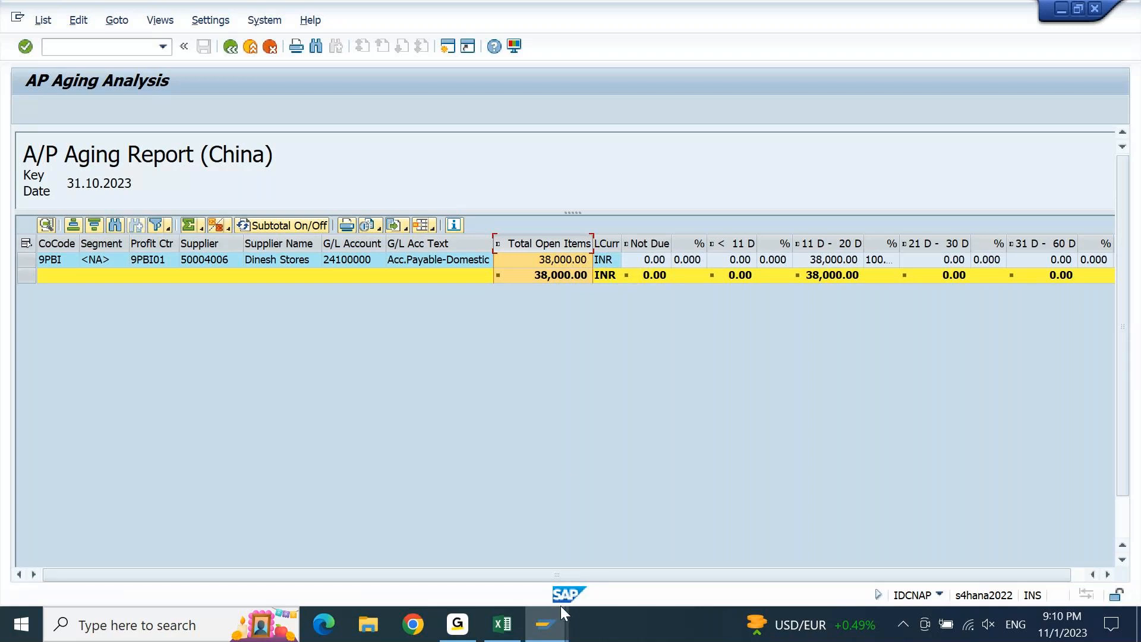
Switch to the Vendor Line Item Display session, leave it for SAP Easy Access, and start transaction FBL1H.
click(560, 623)
click(770, 573)
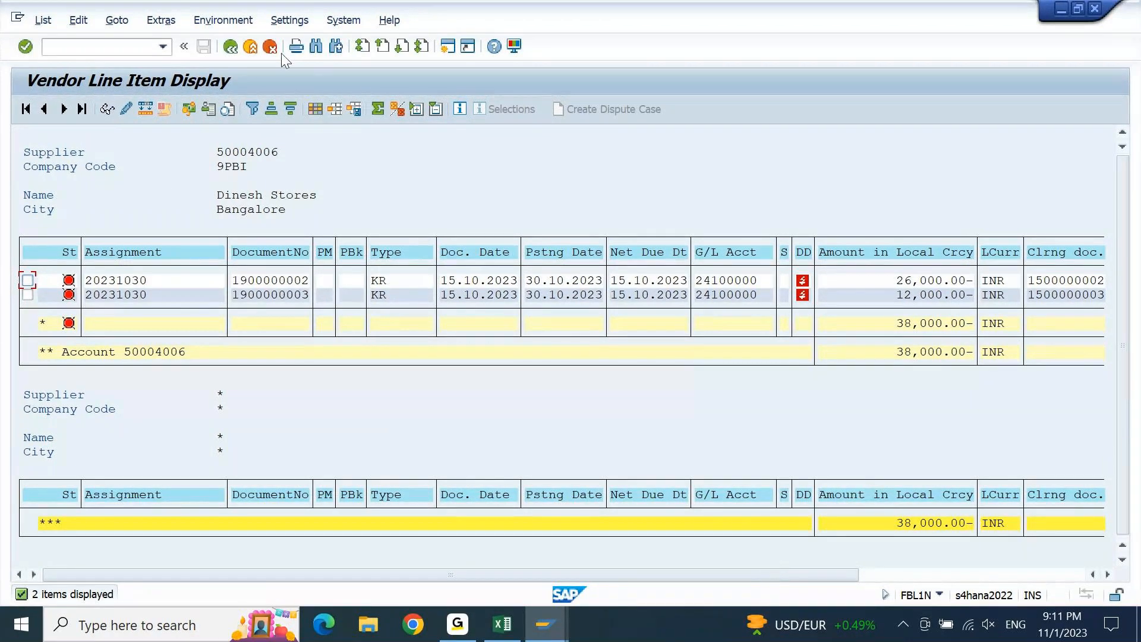
click(232, 47)
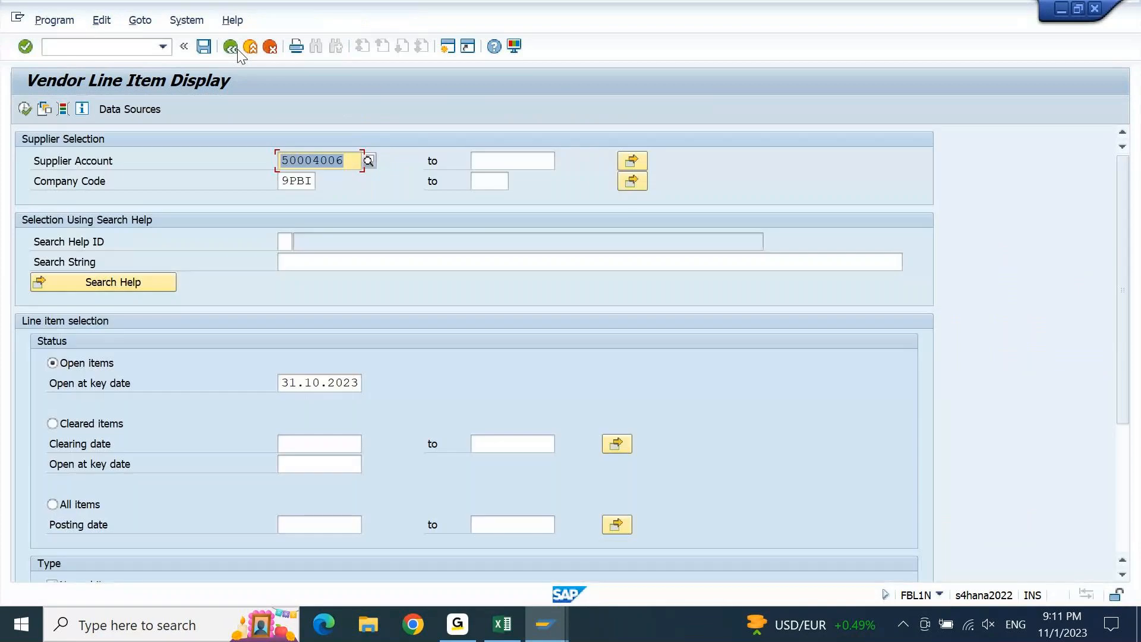
click(238, 51)
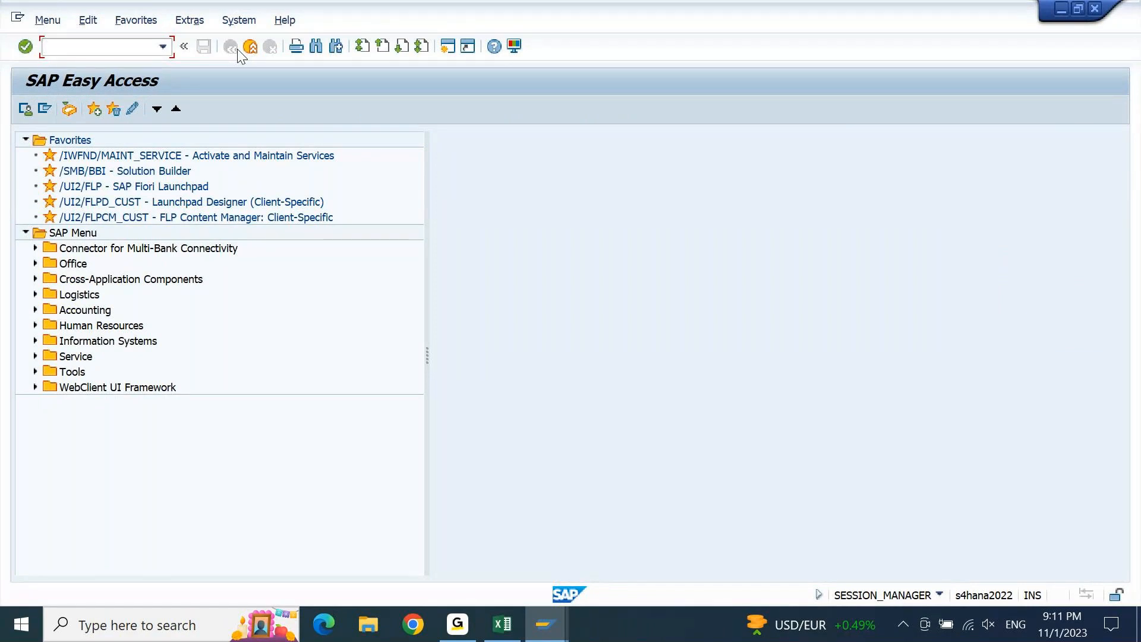
text(FBL1H)
key(Return)
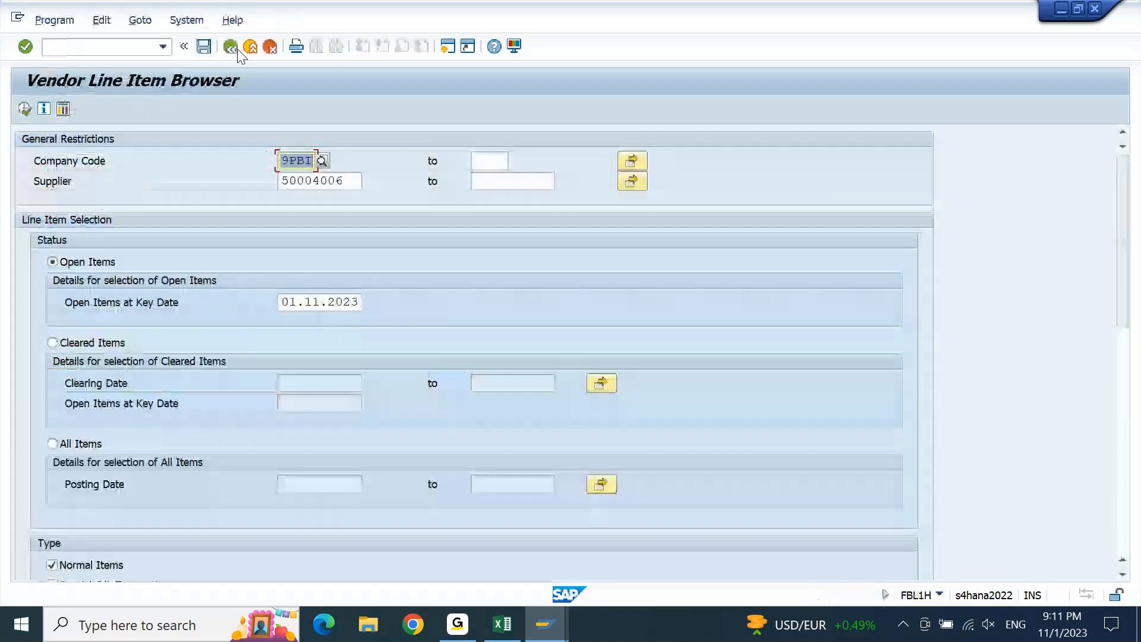
Clear the supplier, set the open items key date to 31.10.2023, and run the Vendor Line Item Browser.
key(Tab)
key(BackSpace)
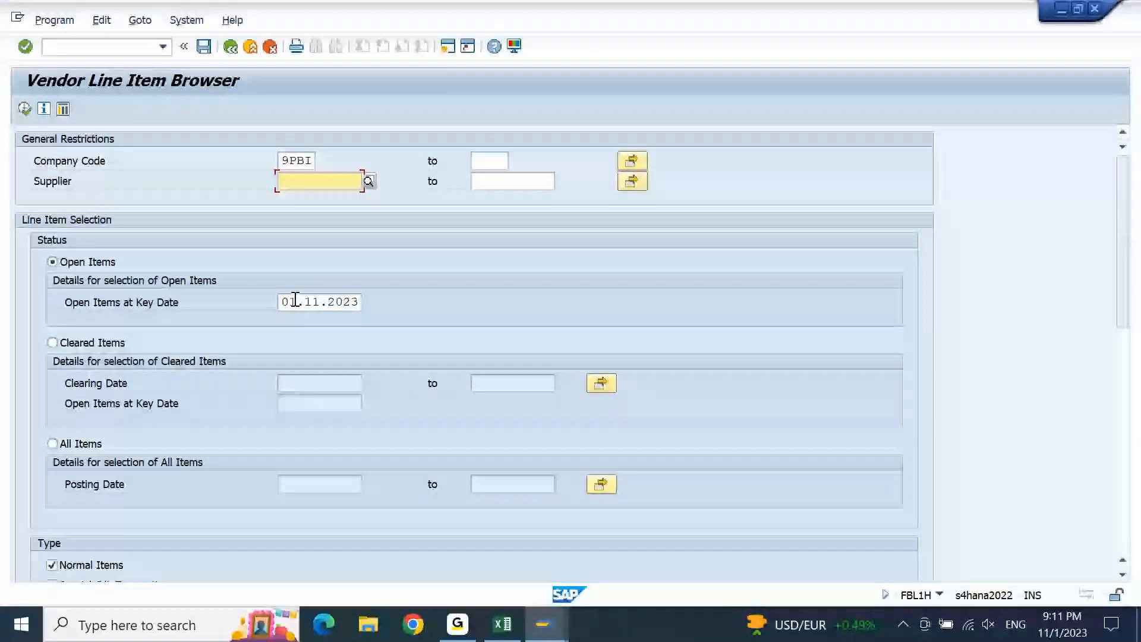
drag(296, 300, 264, 314)
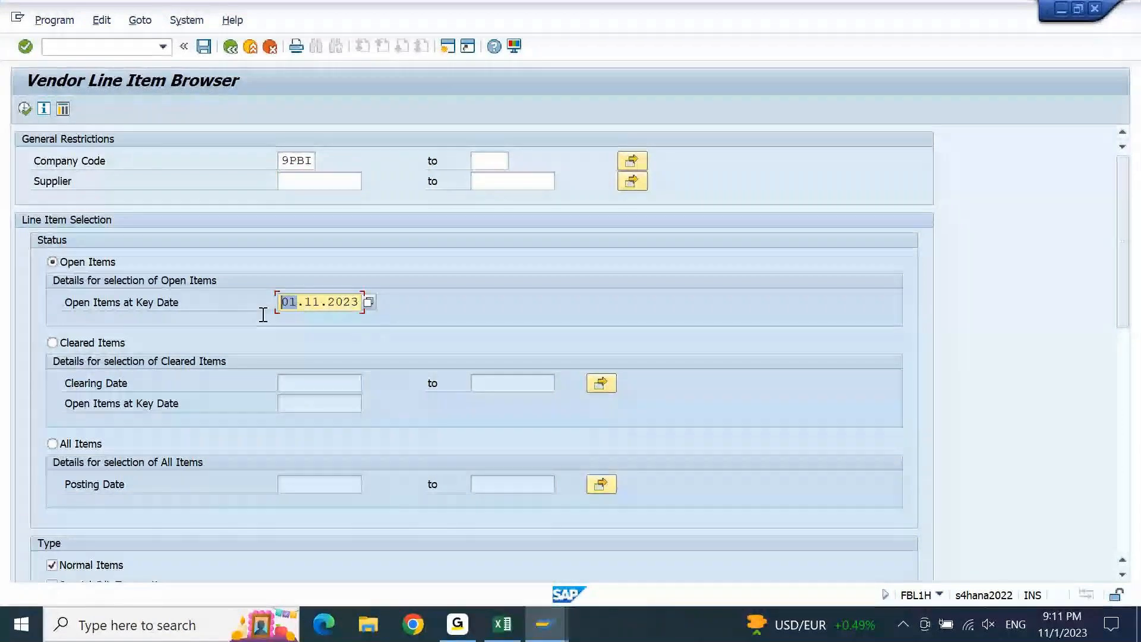
text(31.1)
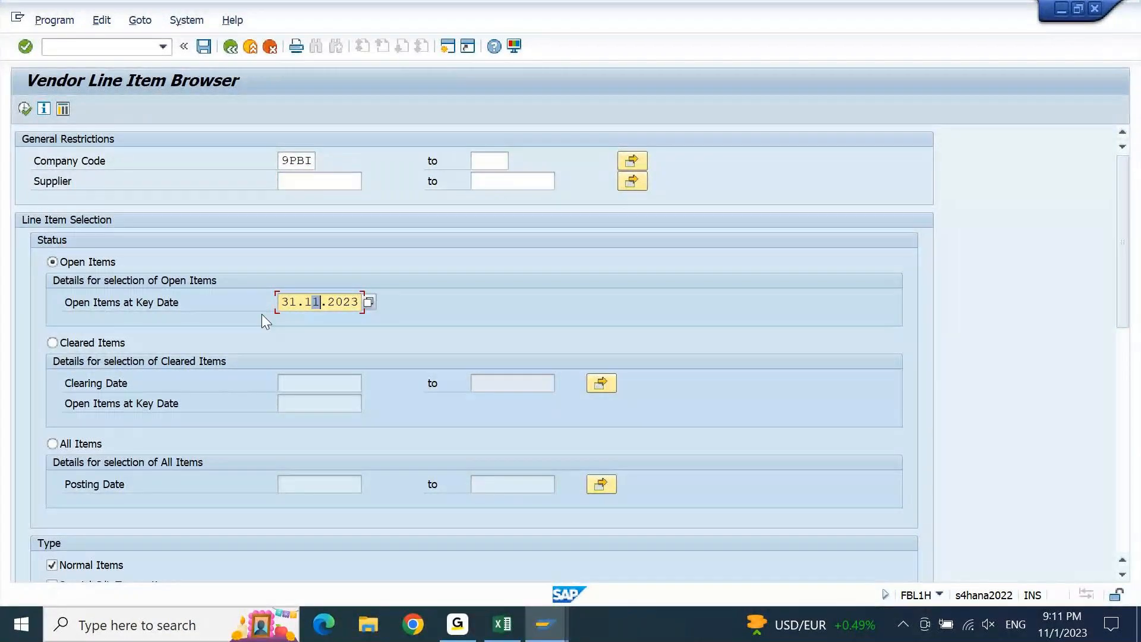
text(0)
key(Return)
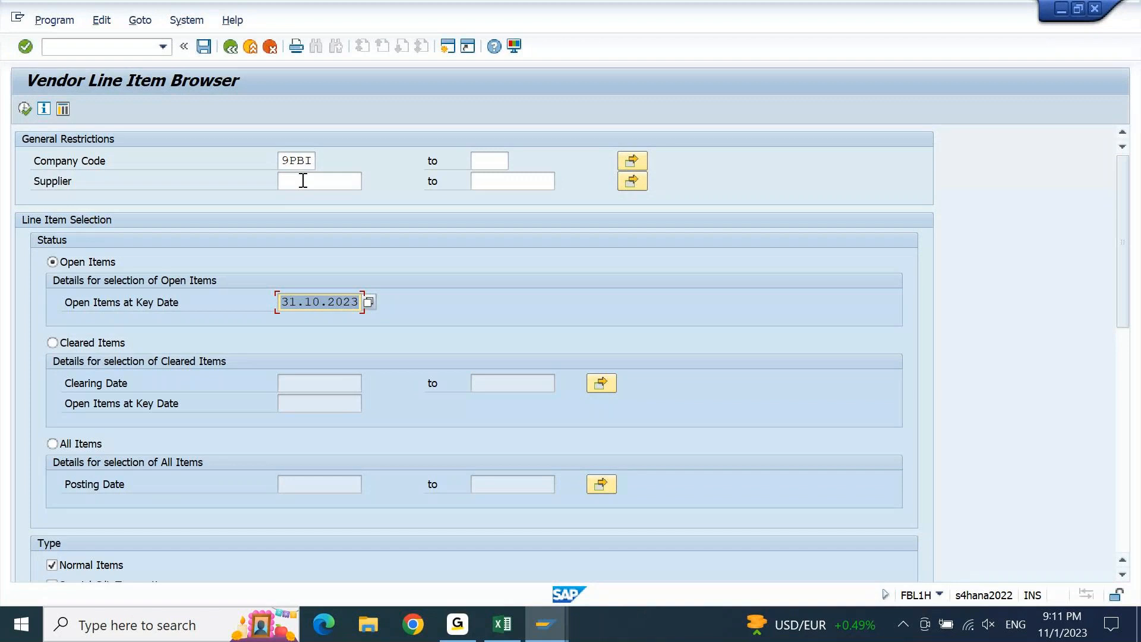
click(25, 109)
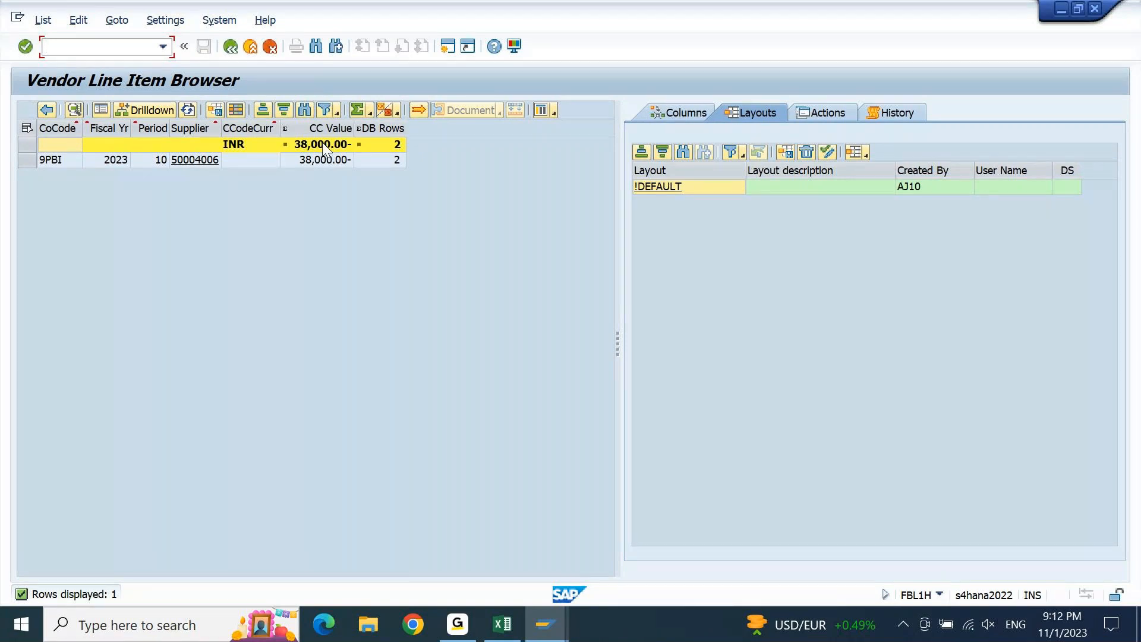
Examine the supplier's company code value and compare it with the total open items in the AP Aging Analysis session.
click(27, 160)
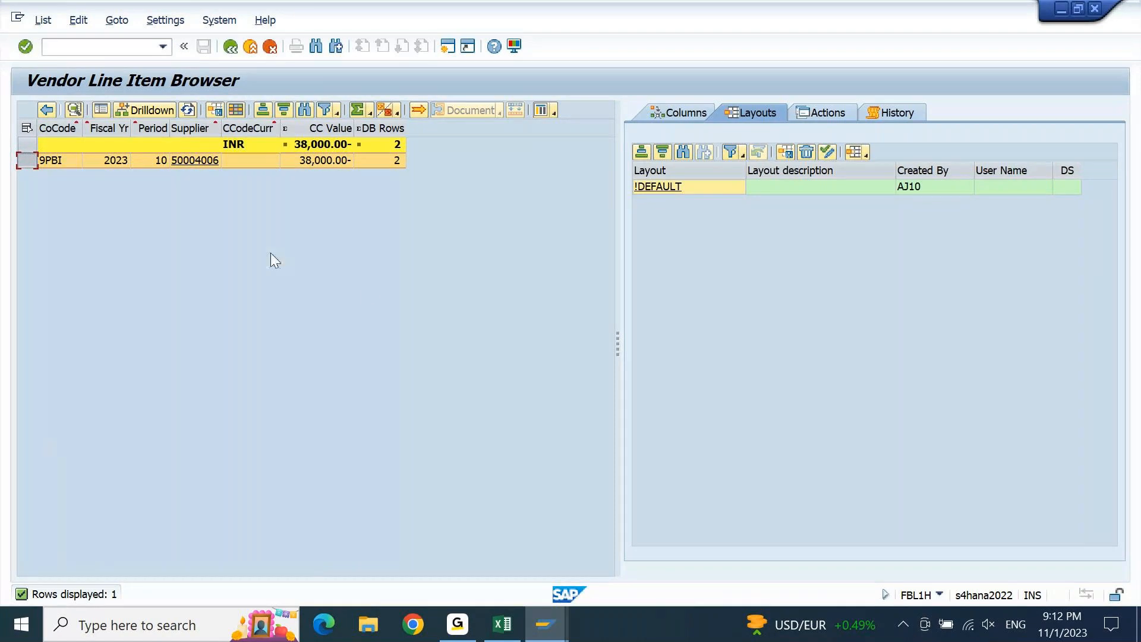
click(328, 146)
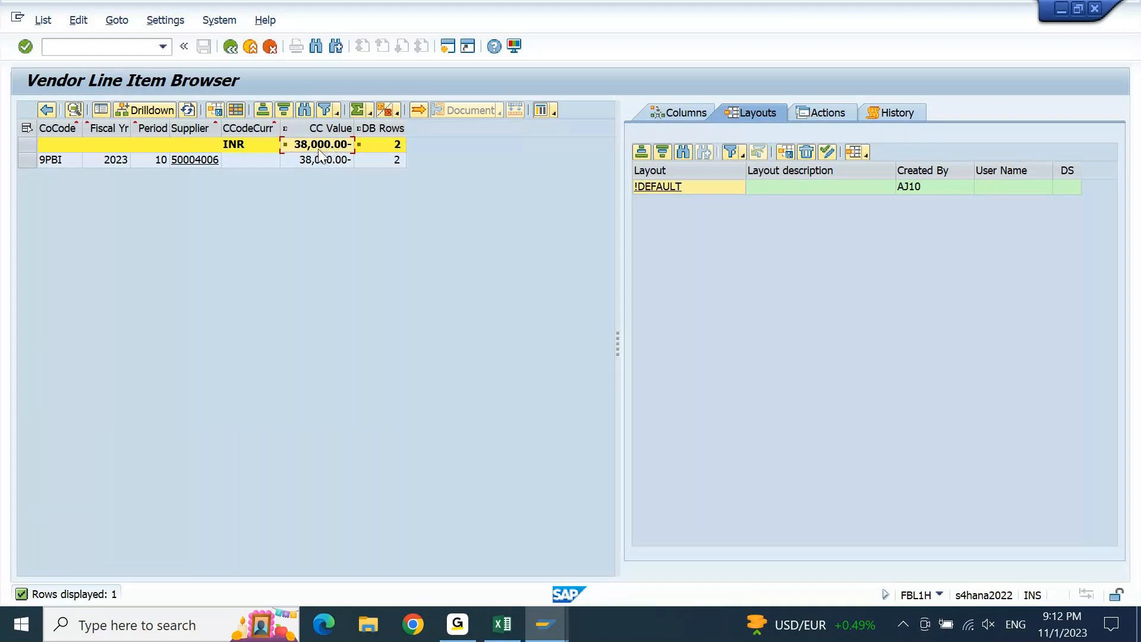
click(555, 635)
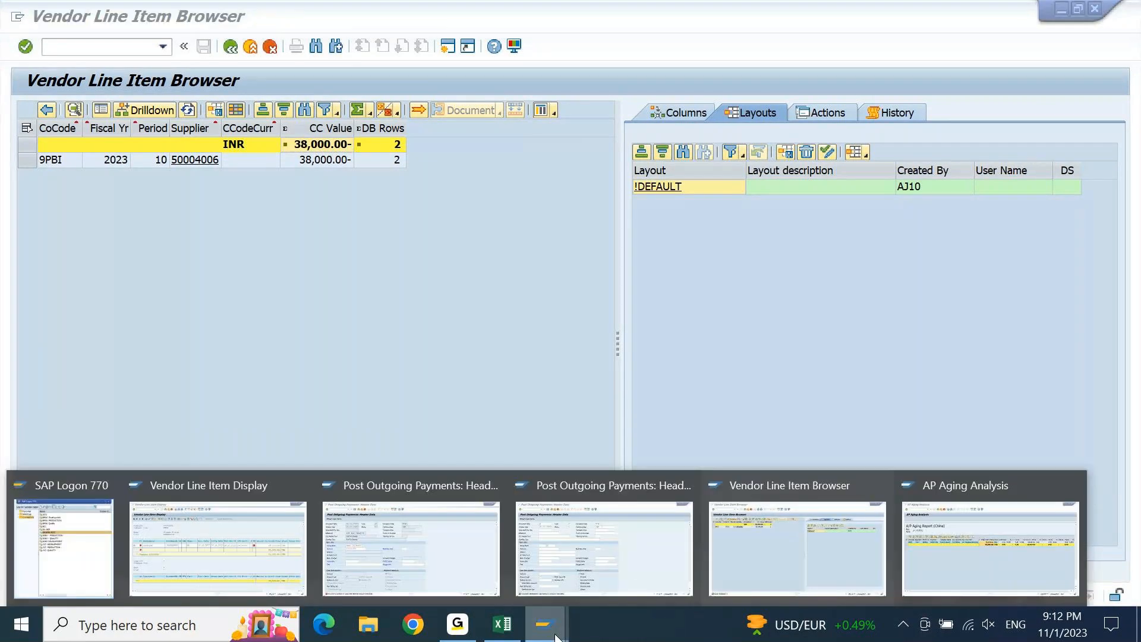
click(962, 537)
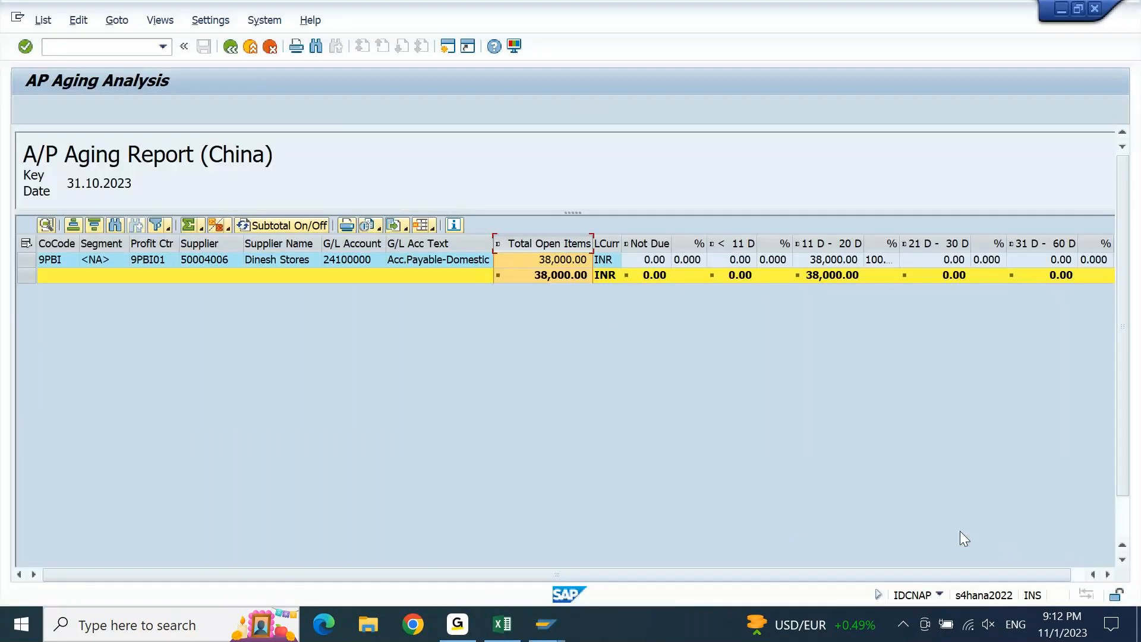
click(544, 262)
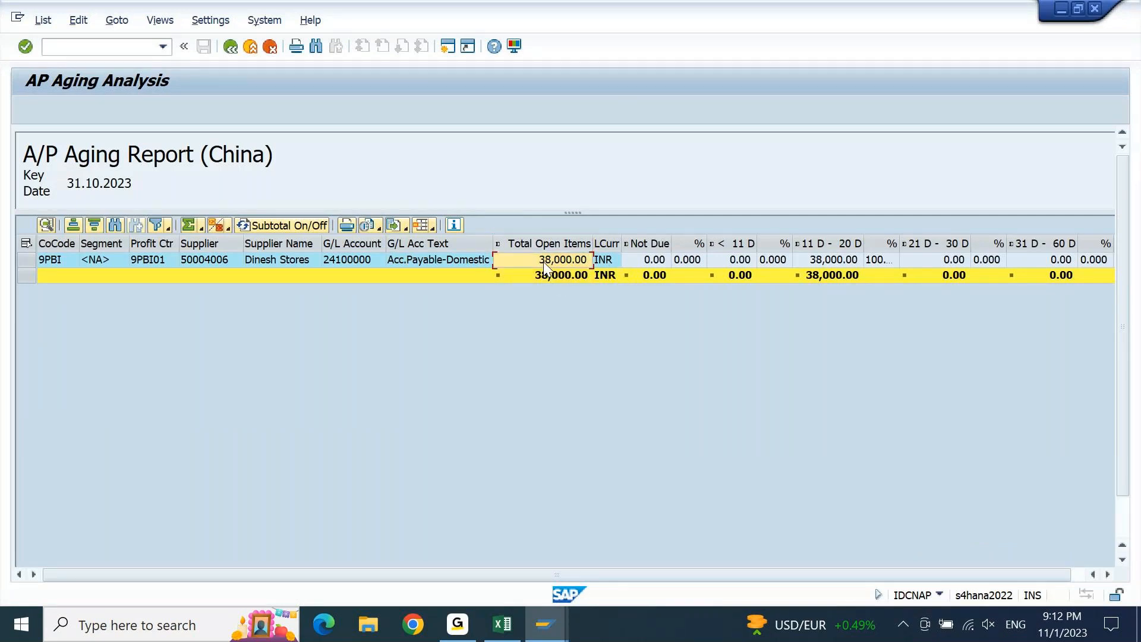
click(543, 248)
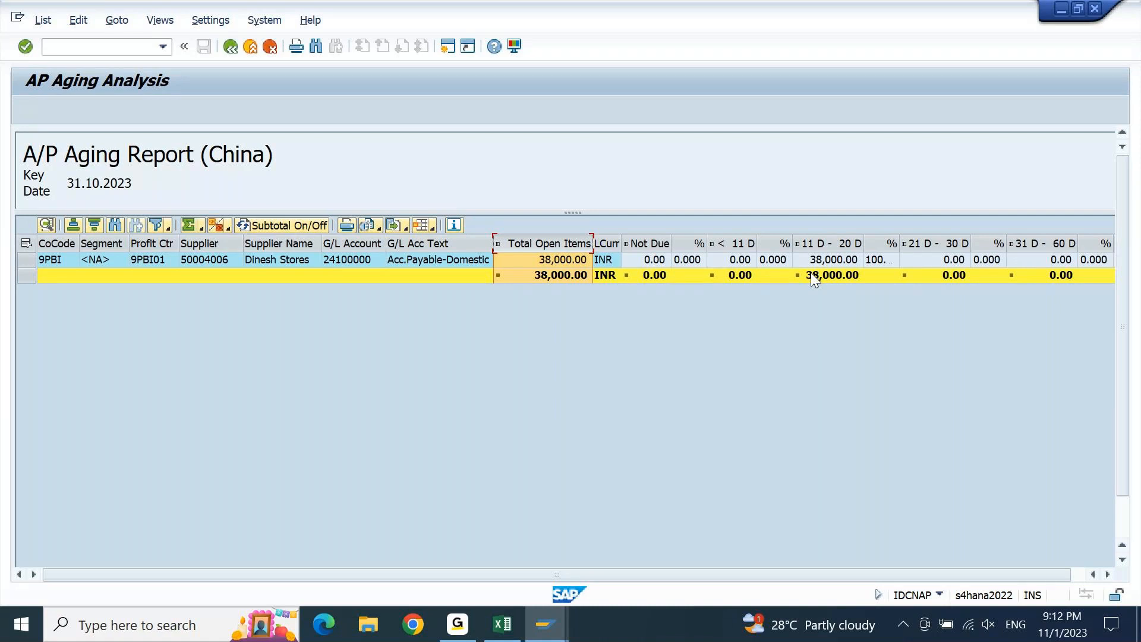
Examine the not due and 11 to 20 days columns of the A/P aging report.
click(652, 241)
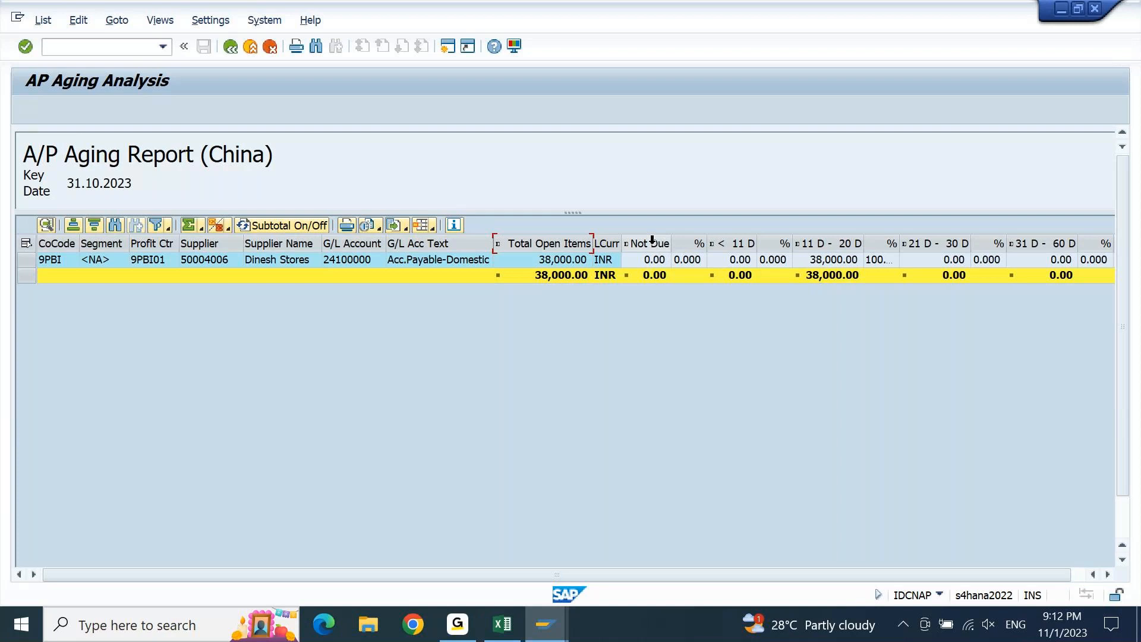
click(652, 241)
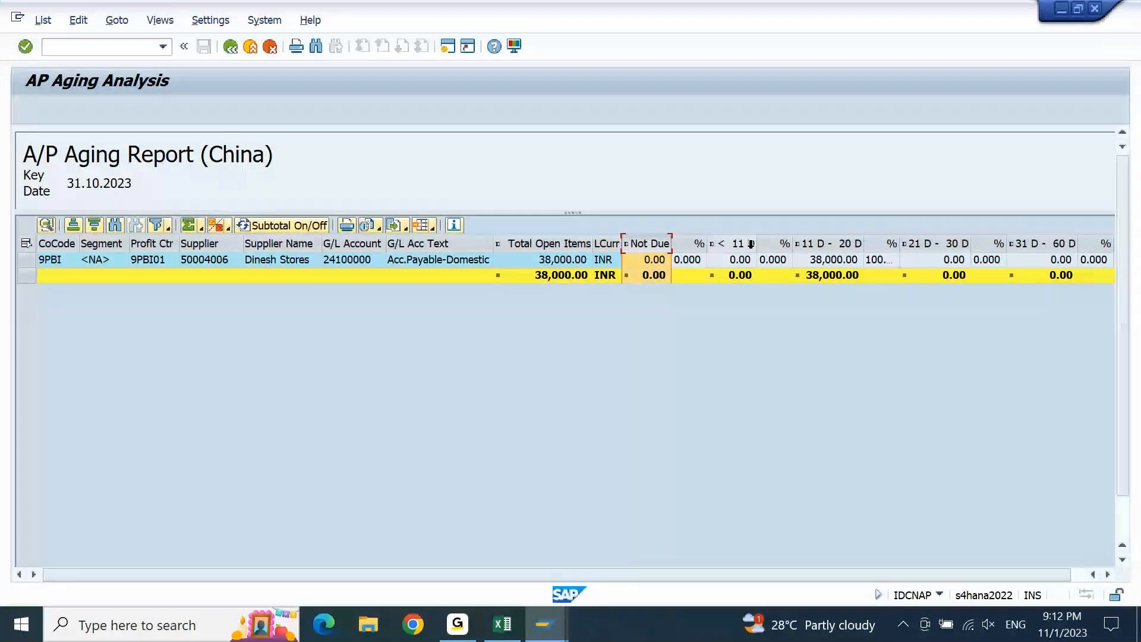
click(831, 243)
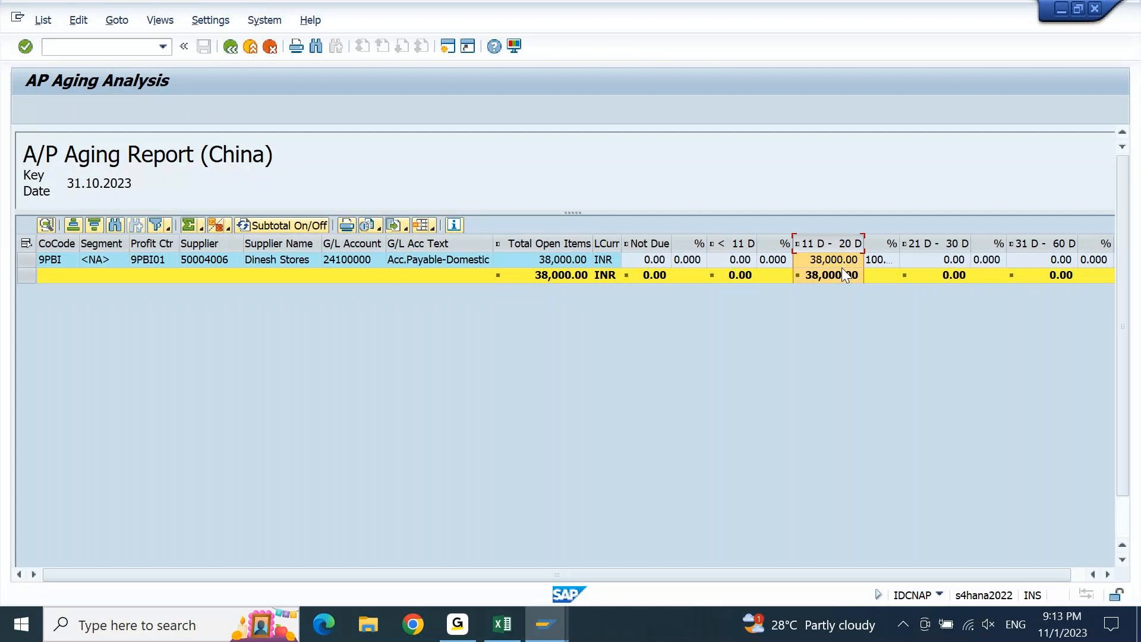
Switch to the Excel notes, centre the Days in Arreas heading and its value, and check the days calculation.
key(alt+Tab)
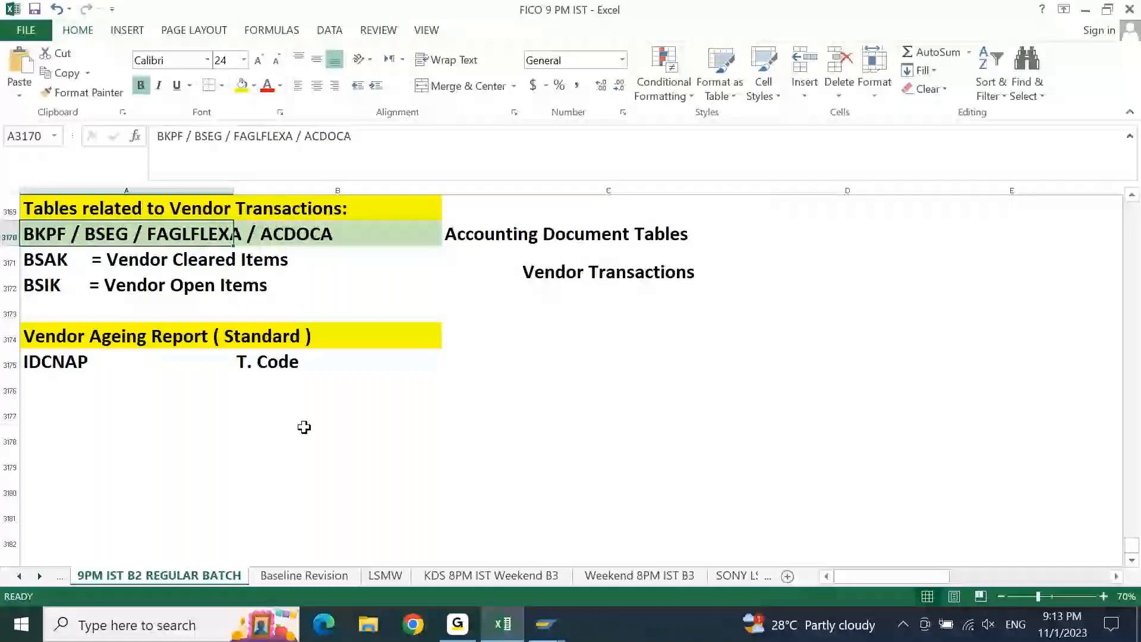
key(Up)
key(Up)
key(Up)
key(Up)
key(Up)
key(Up)
key(Up)
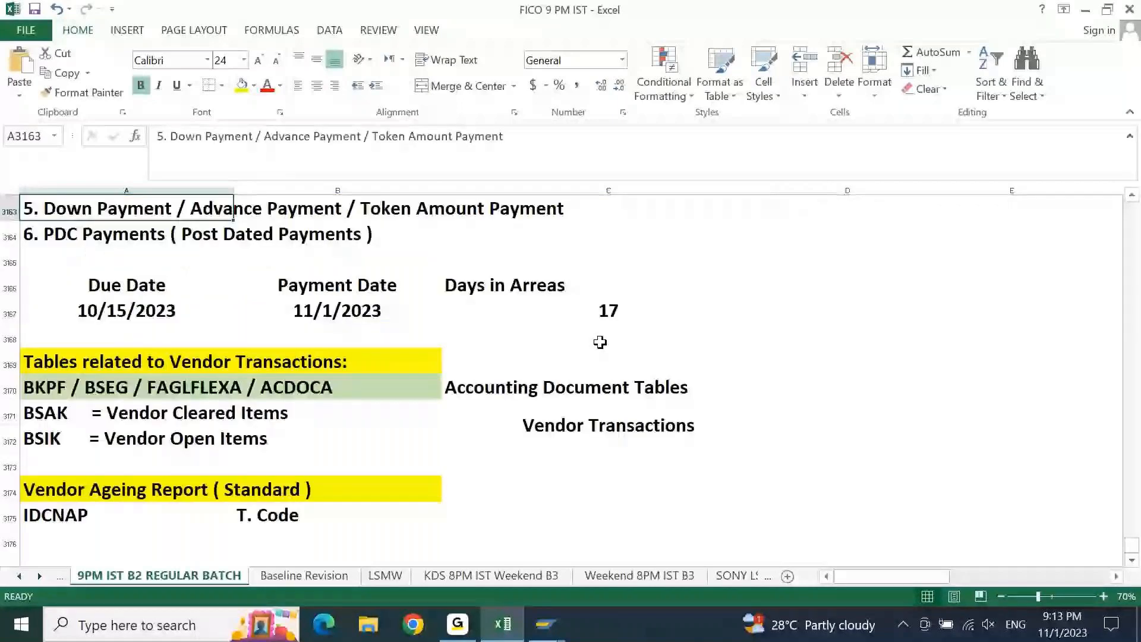
drag(530, 285, 530, 310)
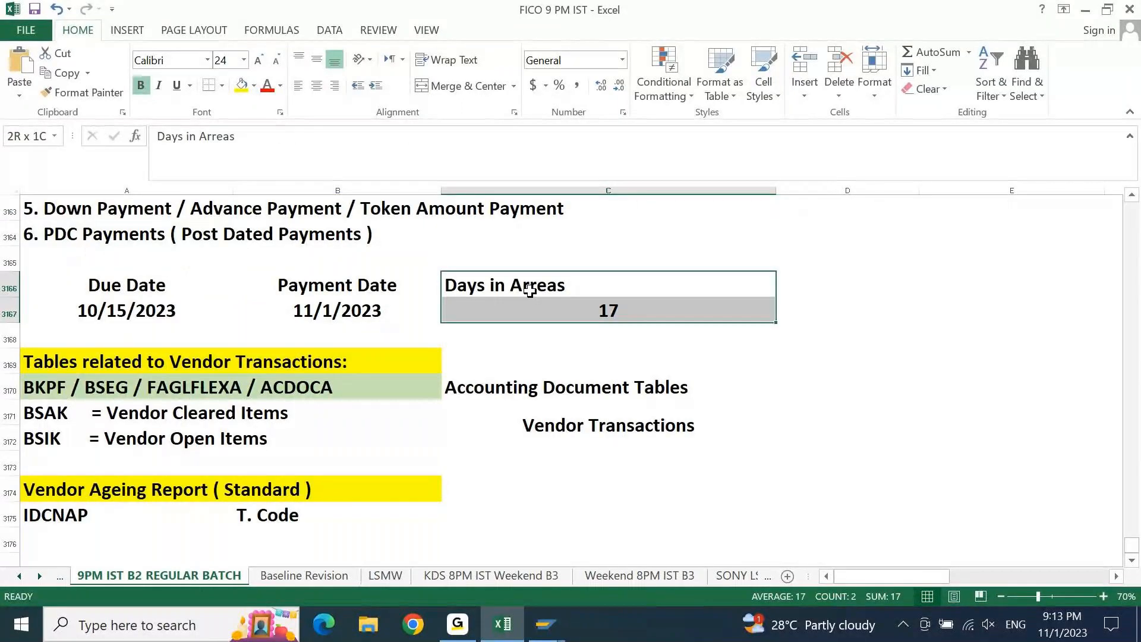
click(318, 86)
click(461, 282)
click(601, 310)
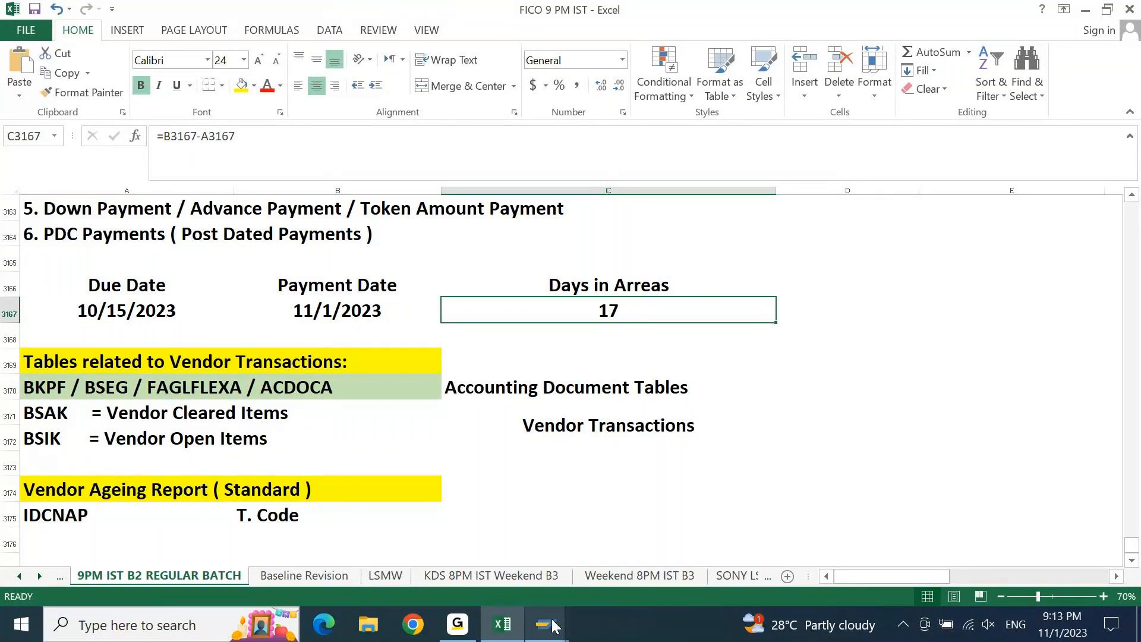
Switch back to the AP Aging Analysis session in SAP and return to the report's selection screen.
mouse_move(552, 625)
click(942, 539)
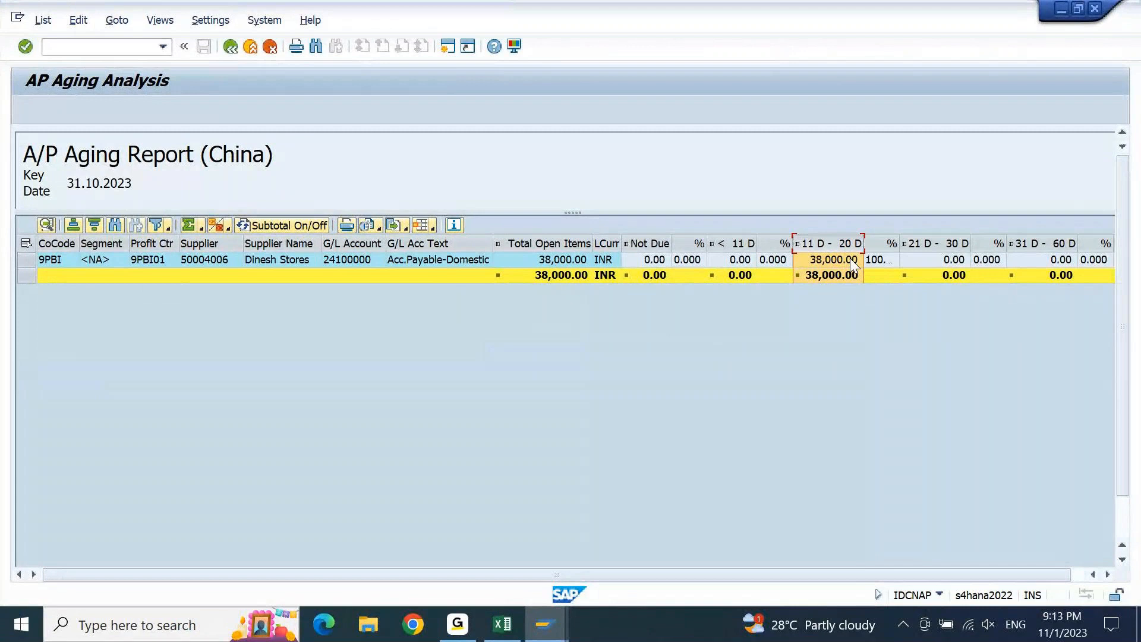
key(F3)
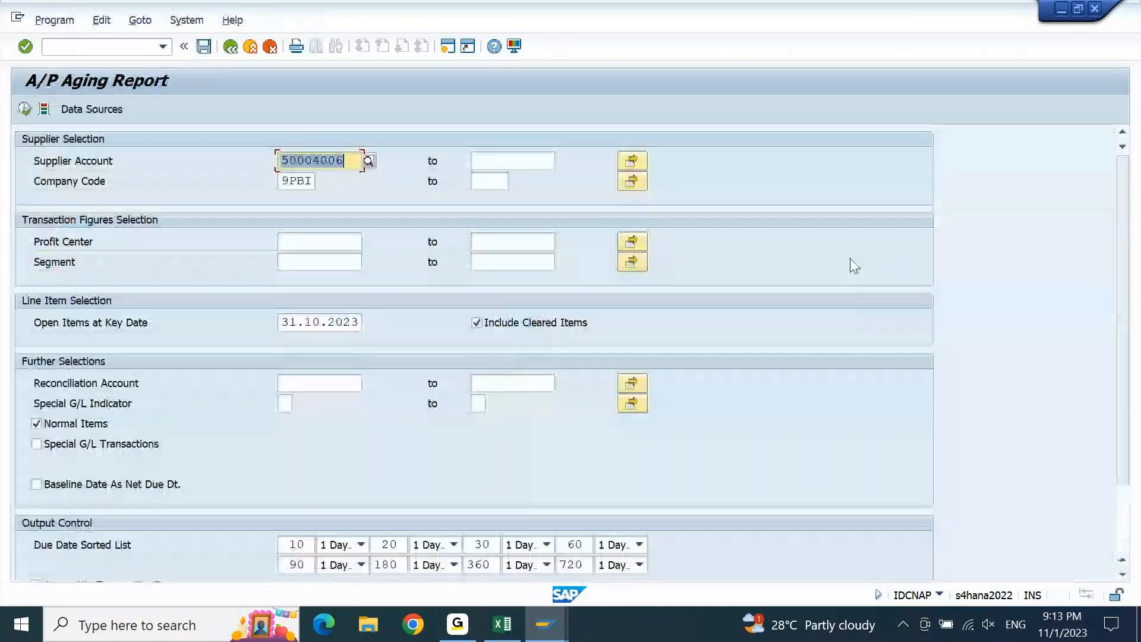
Set the due date sorted list to 30, 60, 90 and 120 days and clear the remaining four intervals.
click(288, 547)
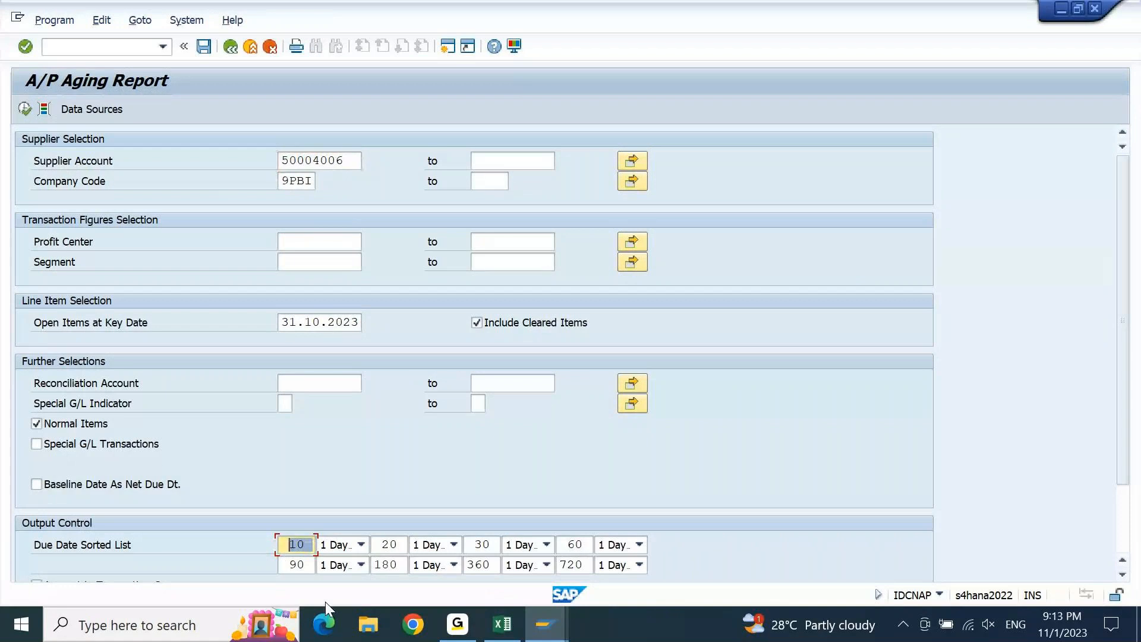
key(Tab)
key(Tab)
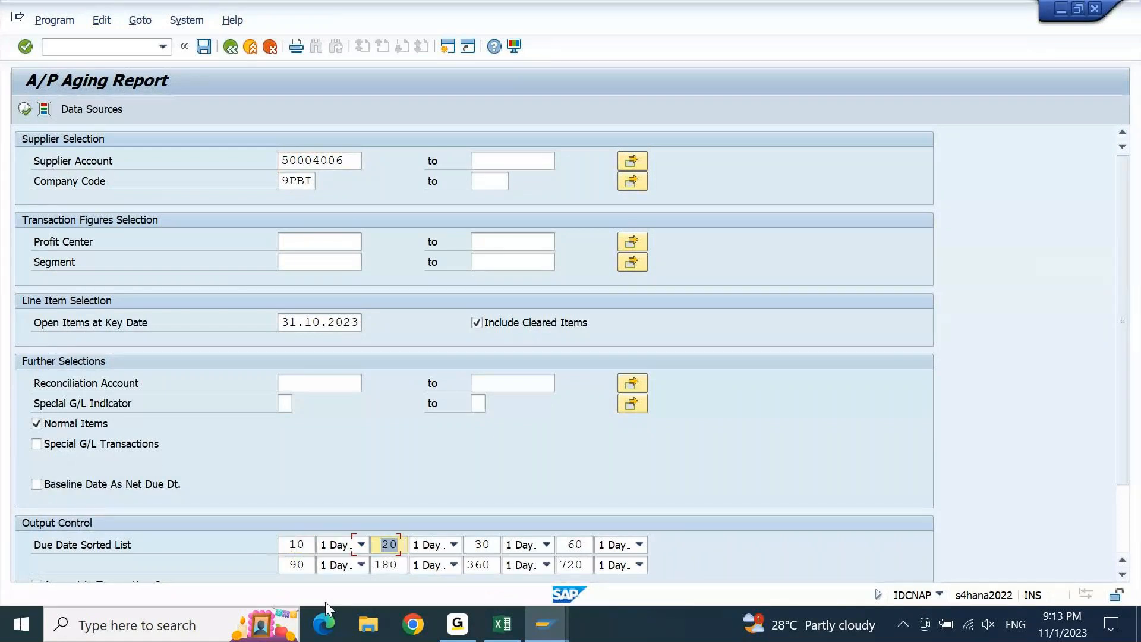
key(shift+Tab)
key(shift+Tab)
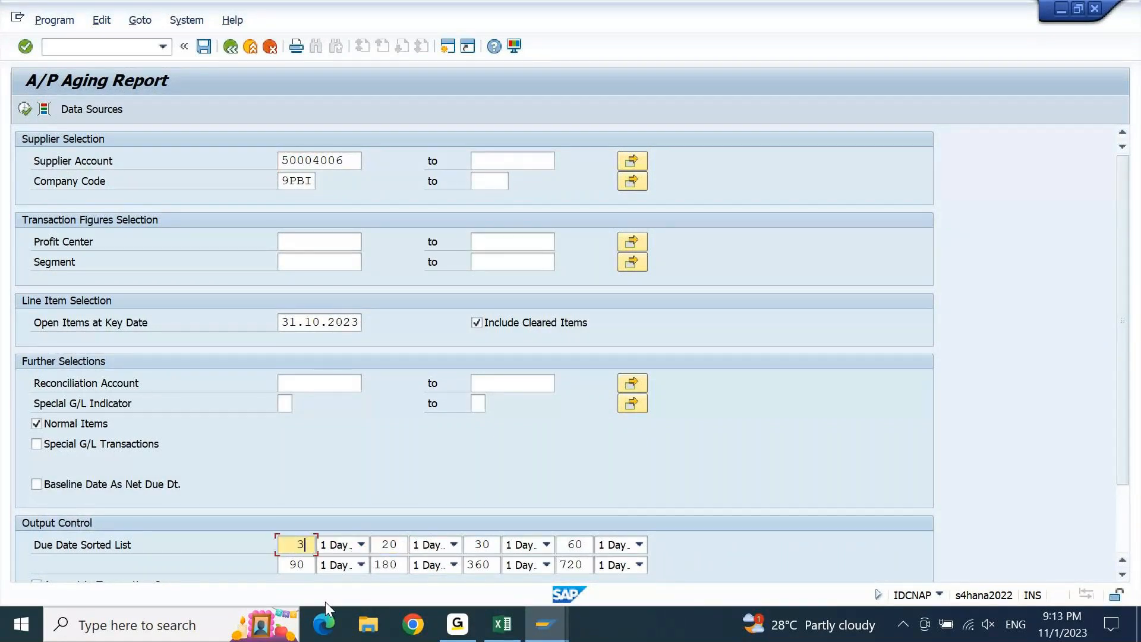
text(30)
key(Tab)
key(Tab)
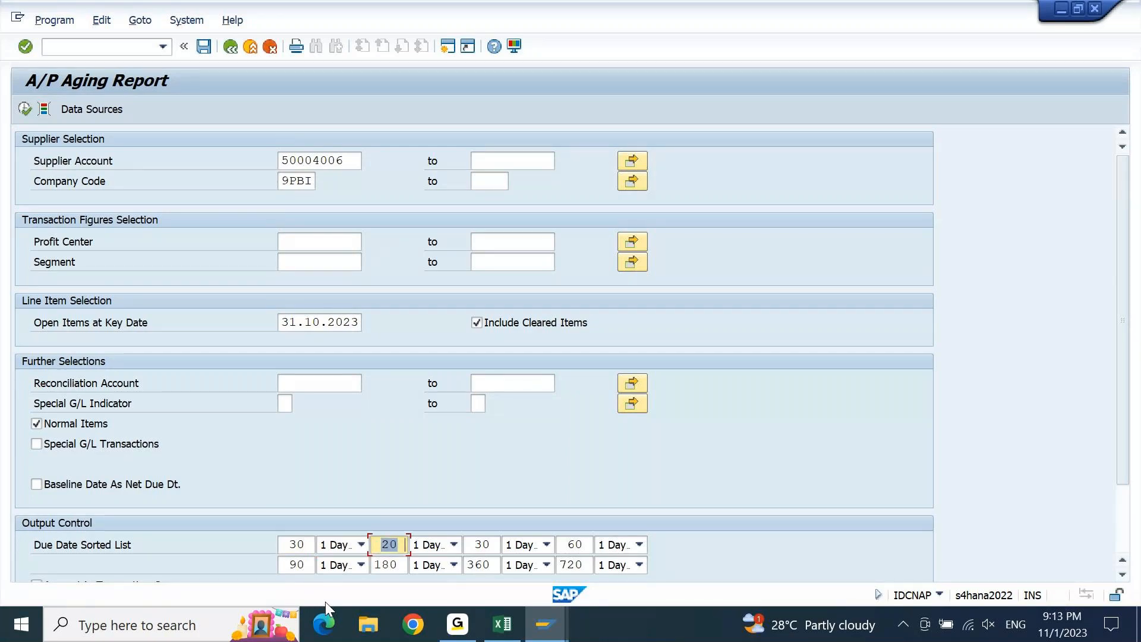
text(60)
key(Tab)
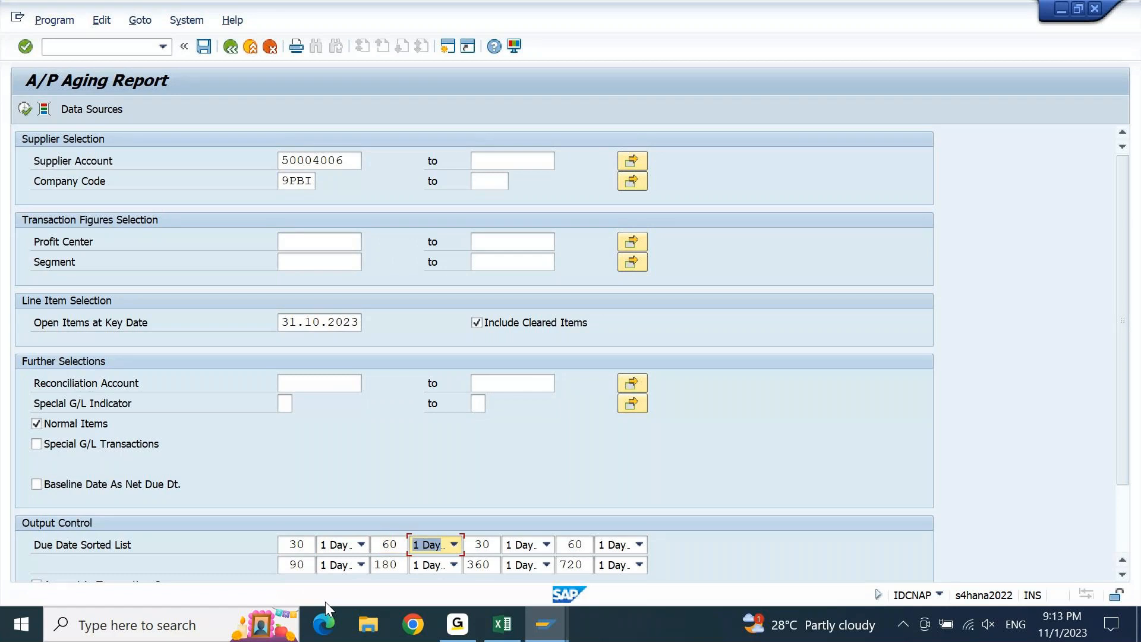
key(Tab)
text(90)
key(Tab)
key(Tab)
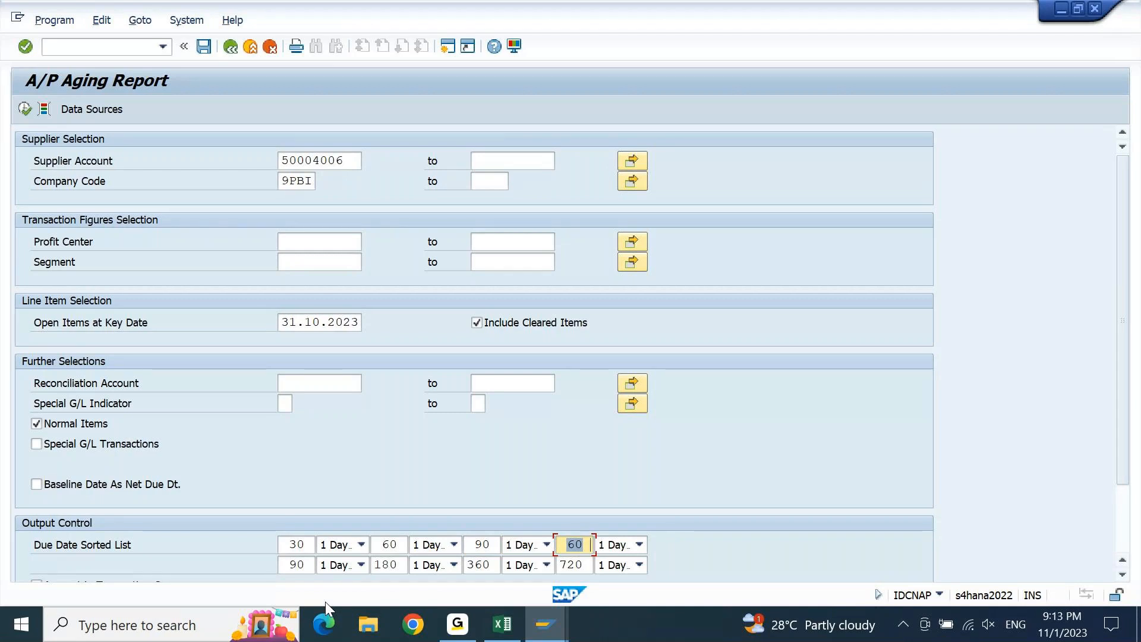
text(120)
key(Tab)
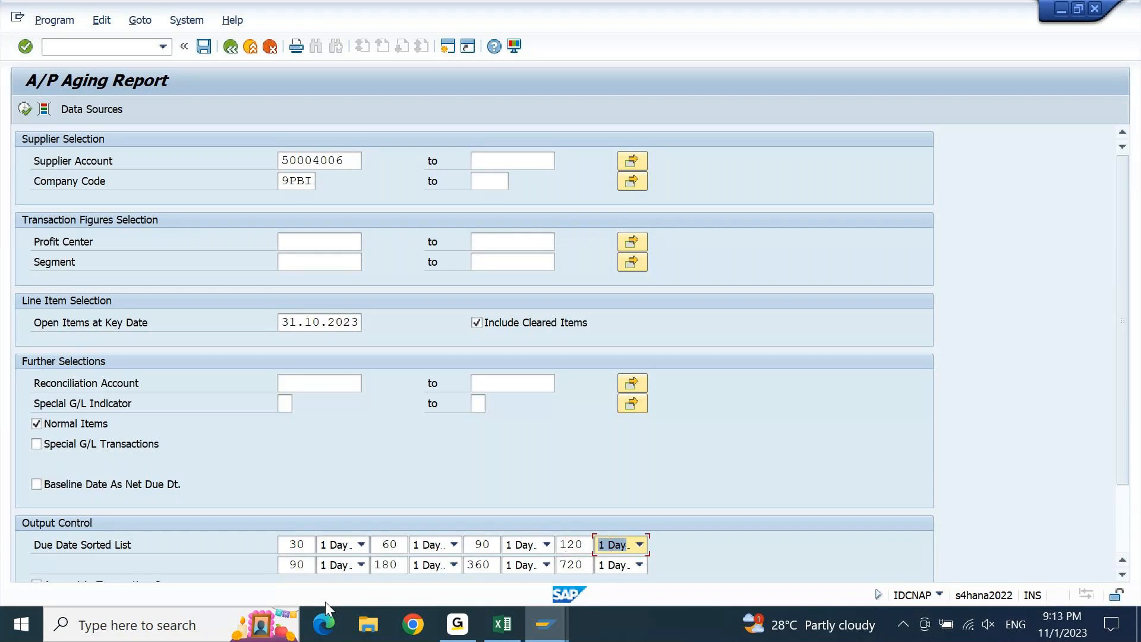
key(Tab)
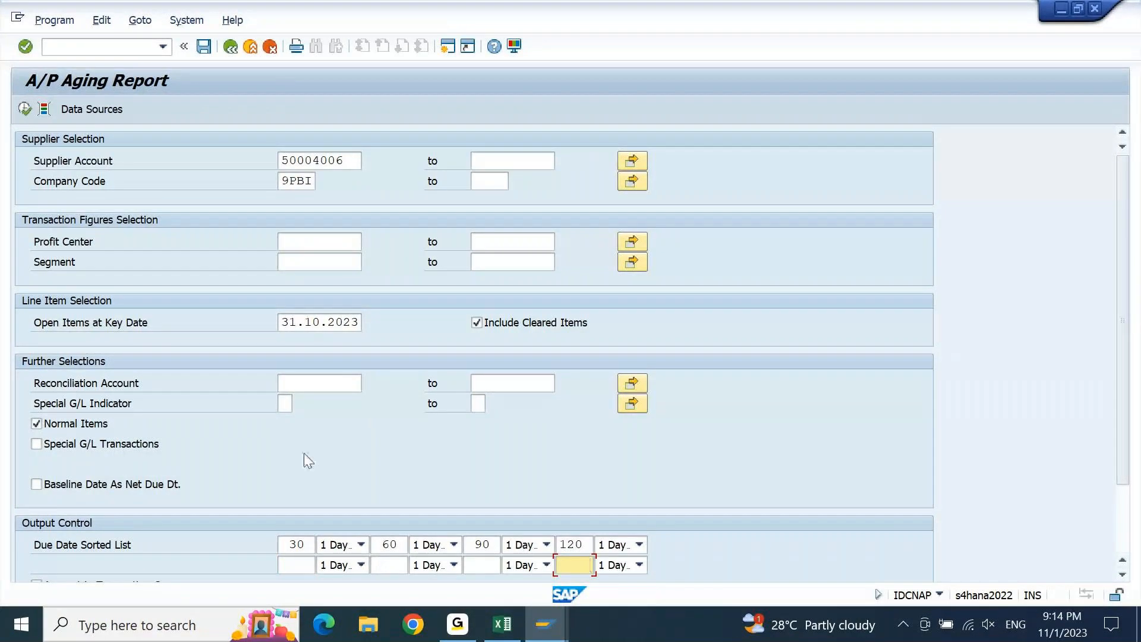
Run the A/P aging report with the 30, 60, 90 and 120 day intervals and turn off its subtotals.
drag(309, 544, 267, 550)
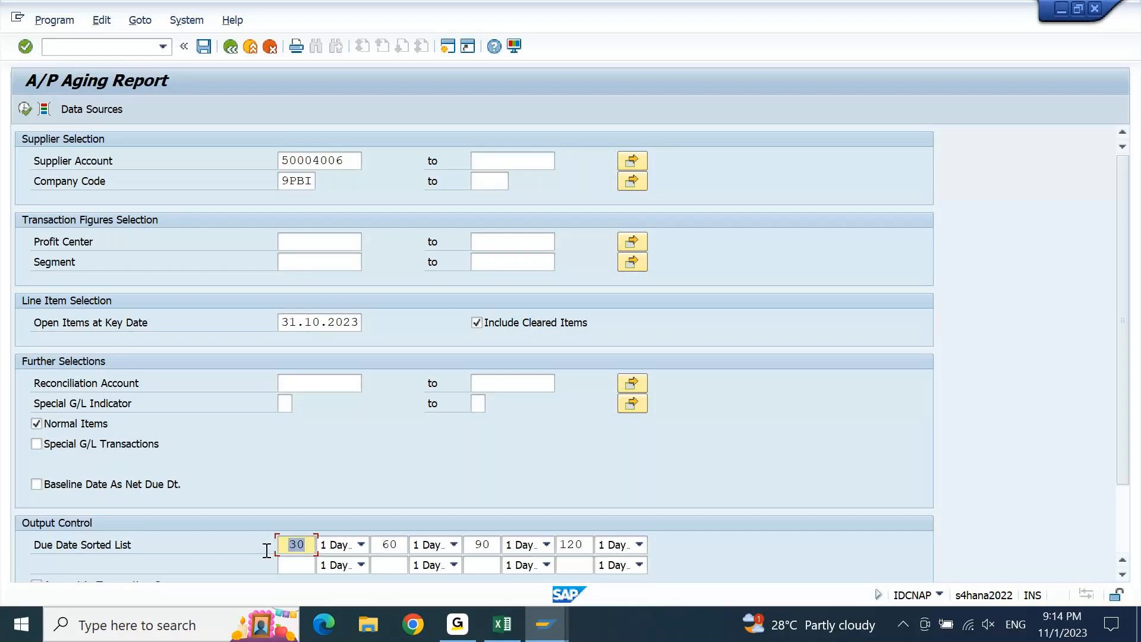
key(F8)
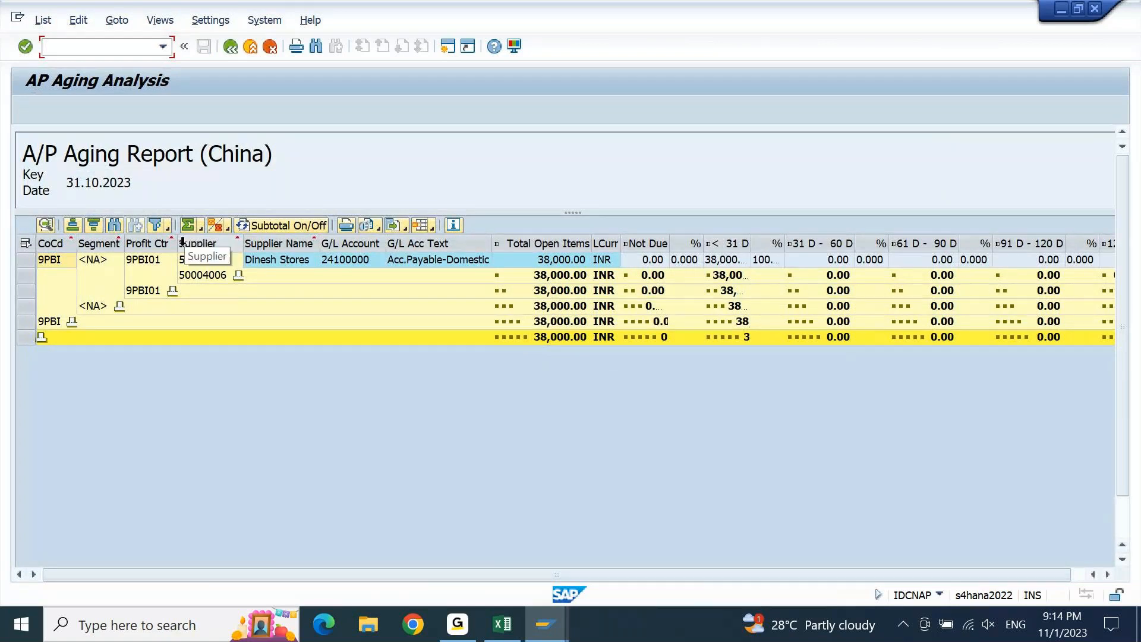
click(309, 224)
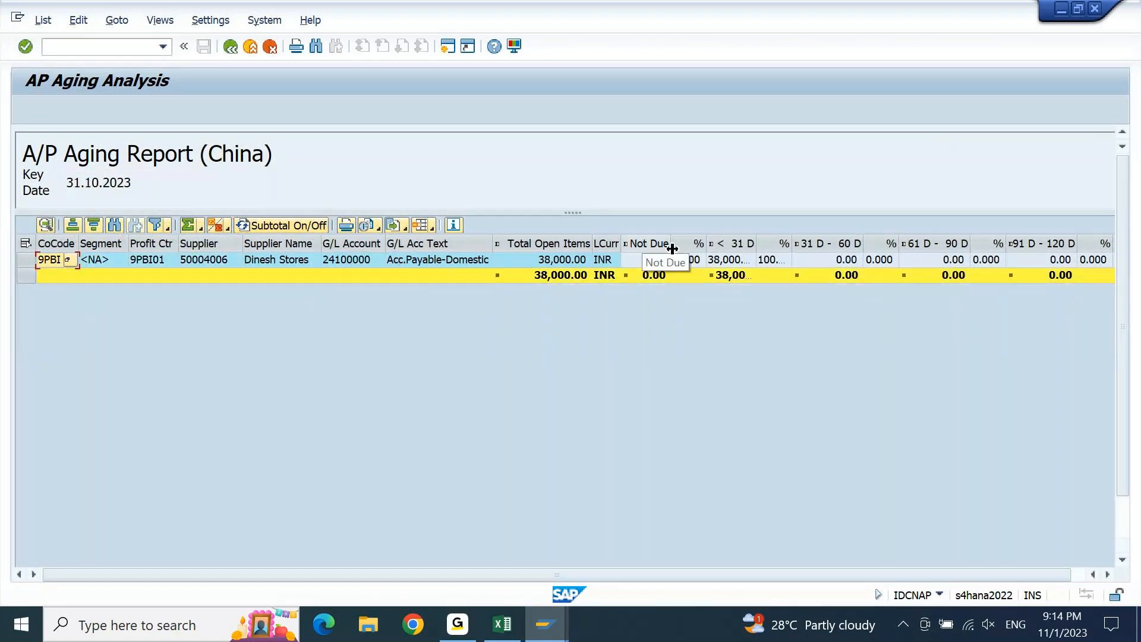
Widen the under 31 days column and its percentage column, and check the supplier's values in them.
drag(758, 246, 799, 244)
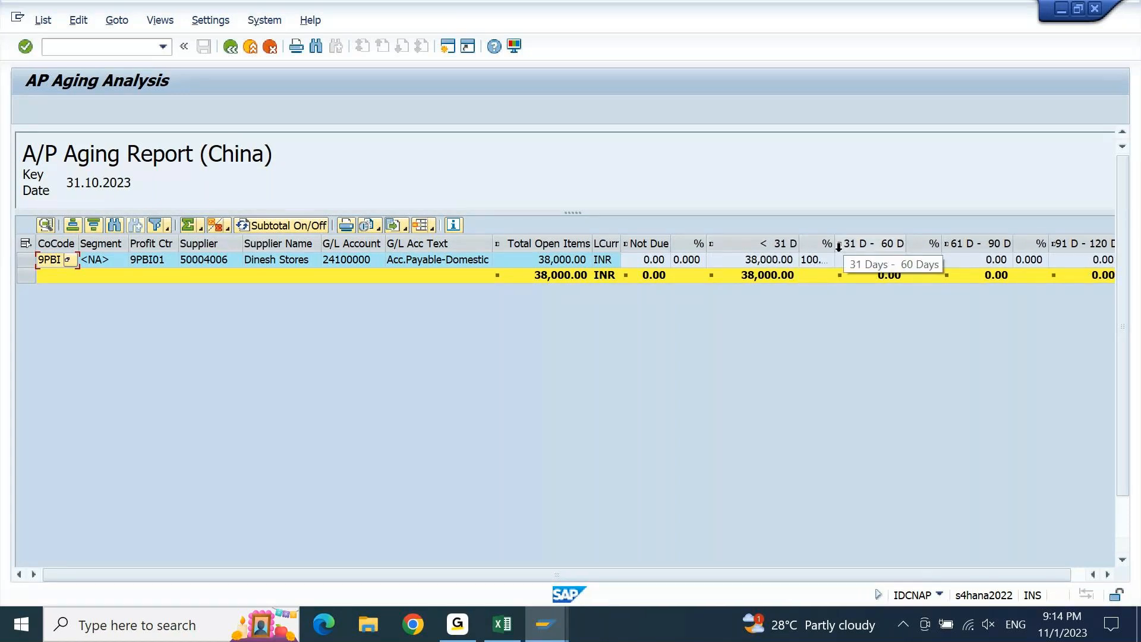
drag(837, 246, 862, 245)
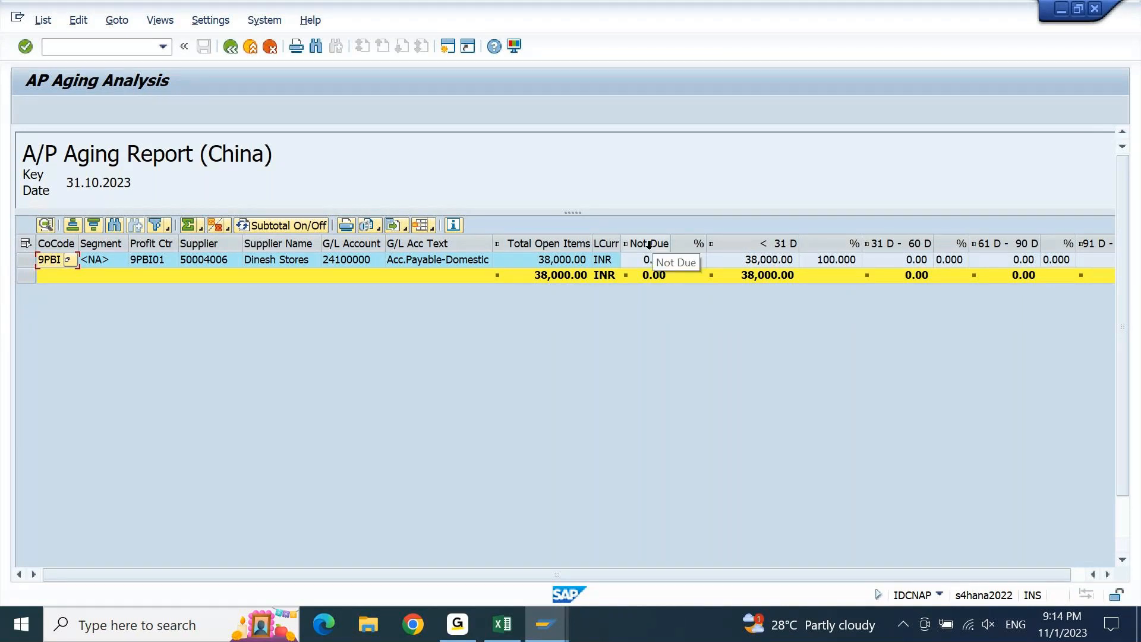
click(769, 260)
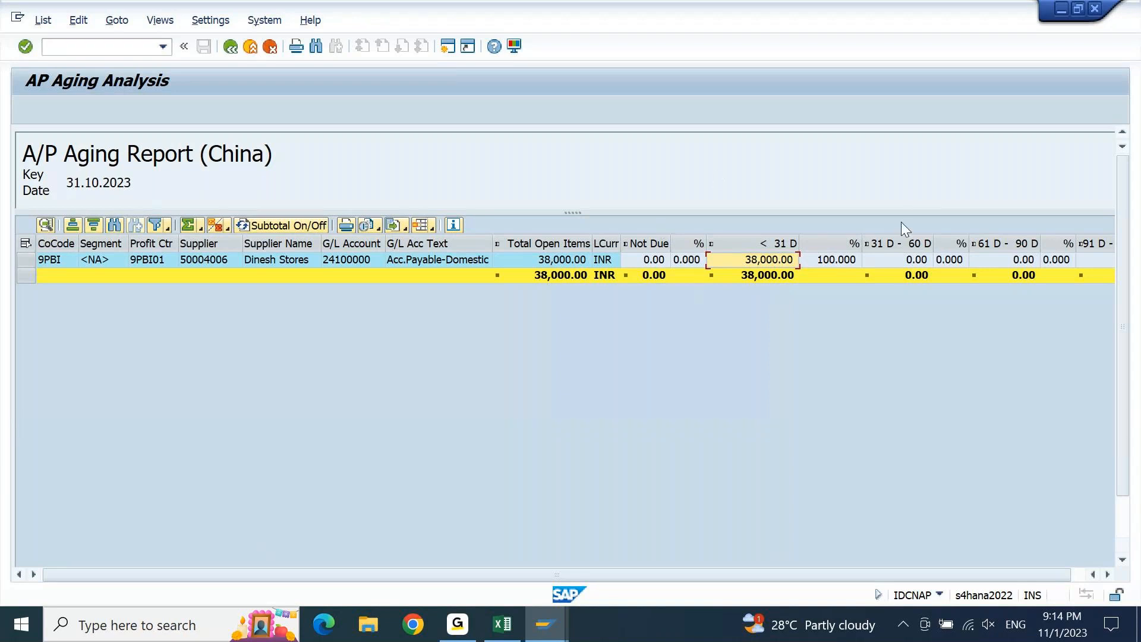
click(842, 261)
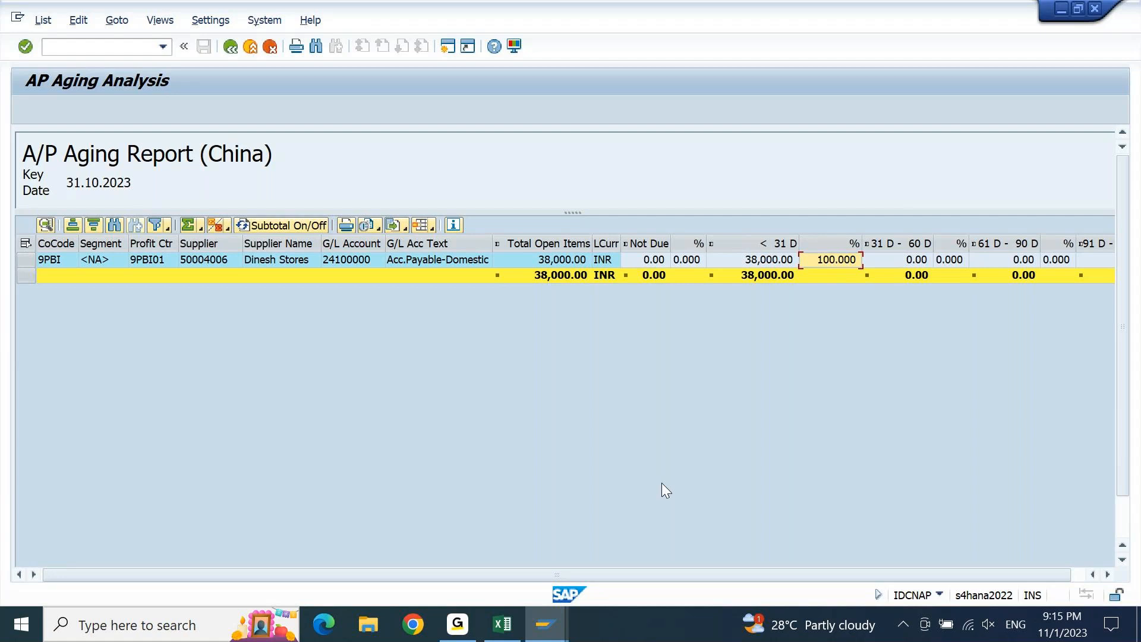
click(151, 261)
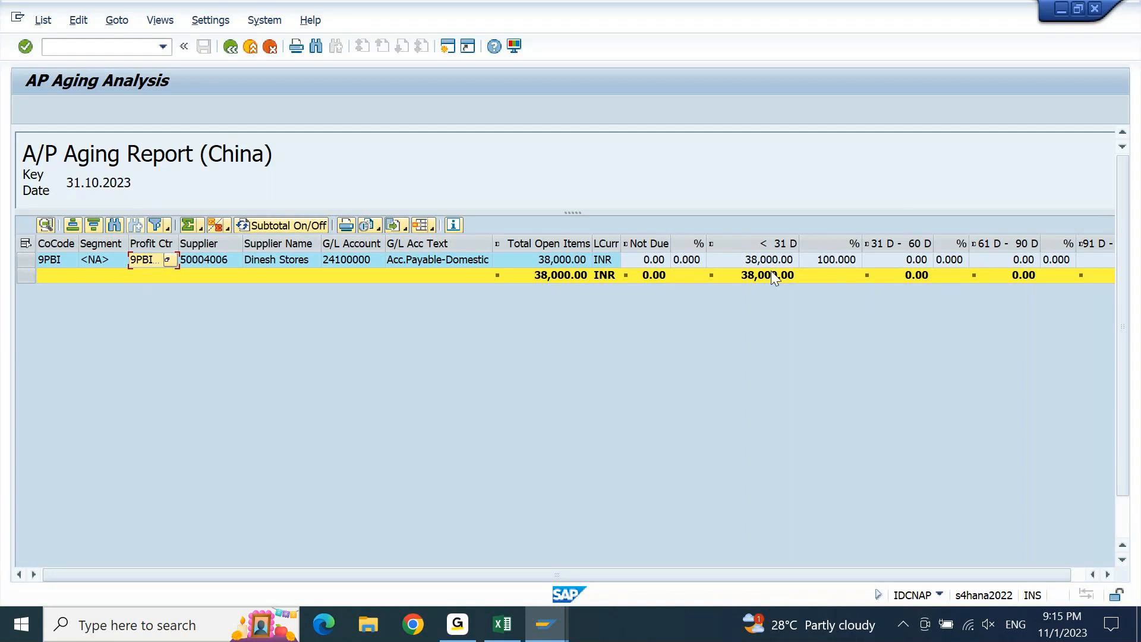
Drill into the line items behind the supplier's total open items, look through to the last columns, and return to the aging report.
double_click(560, 261)
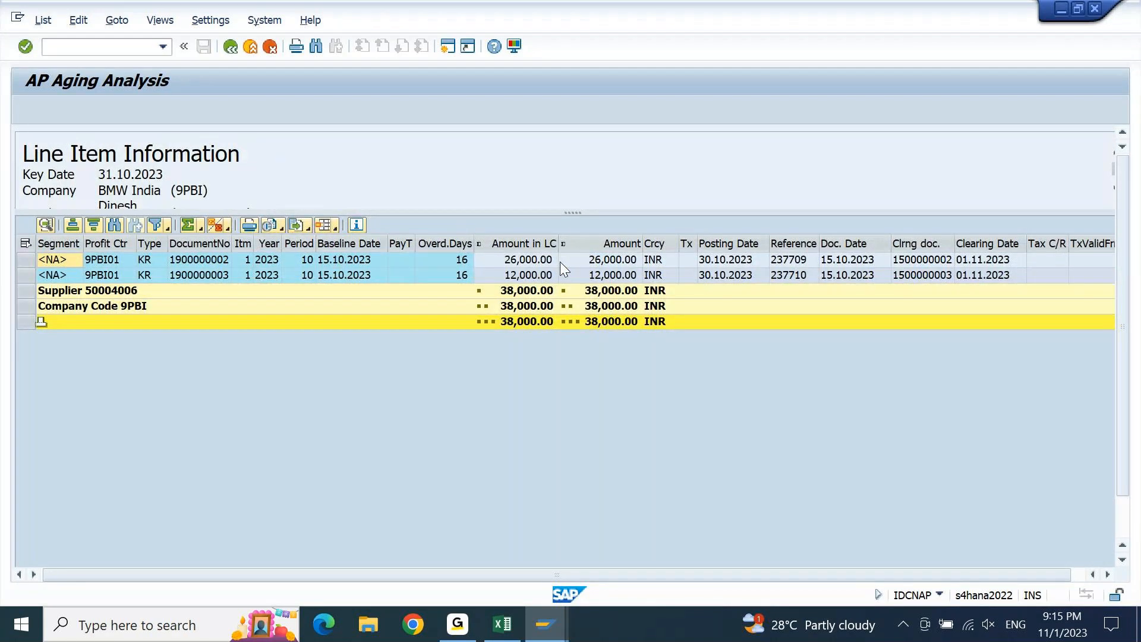
click(652, 262)
key(End)
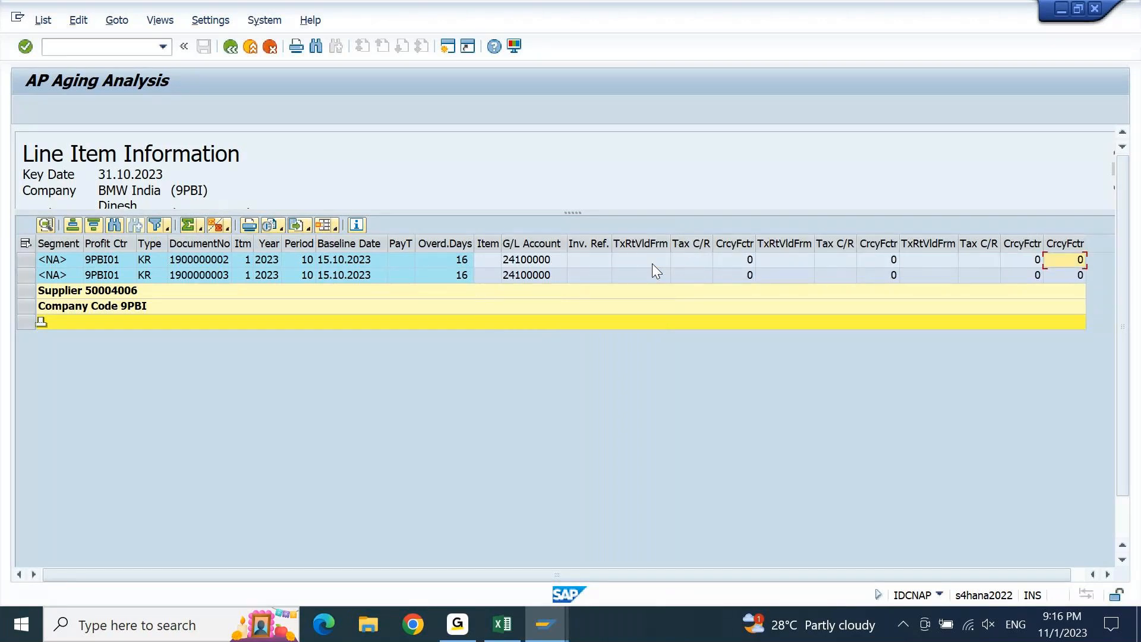
key(F3)
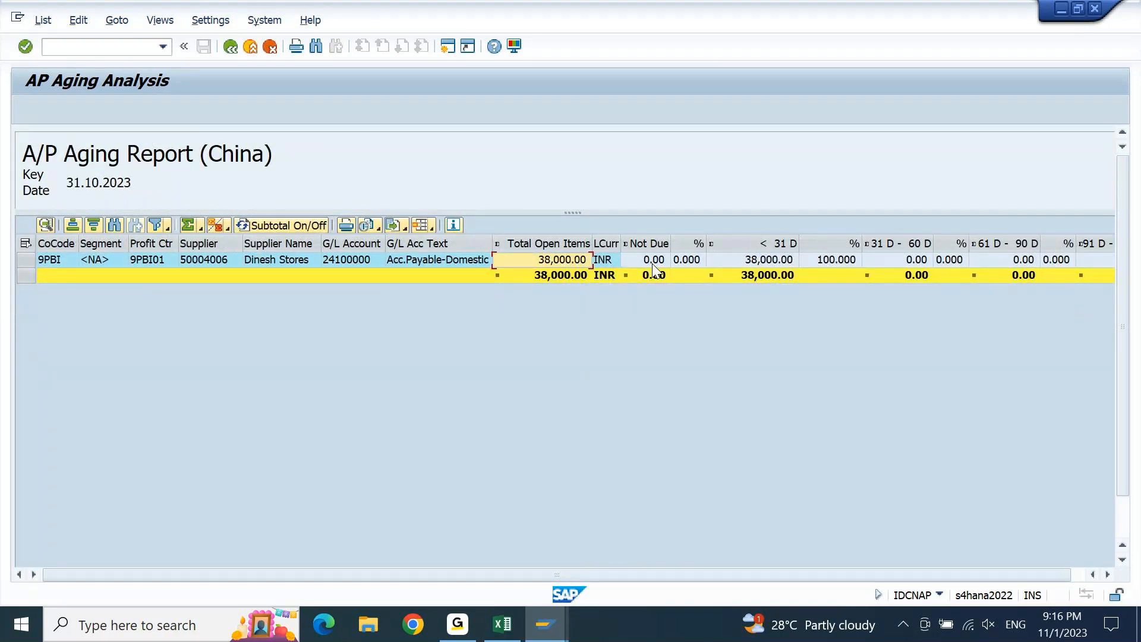
click(820, 260)
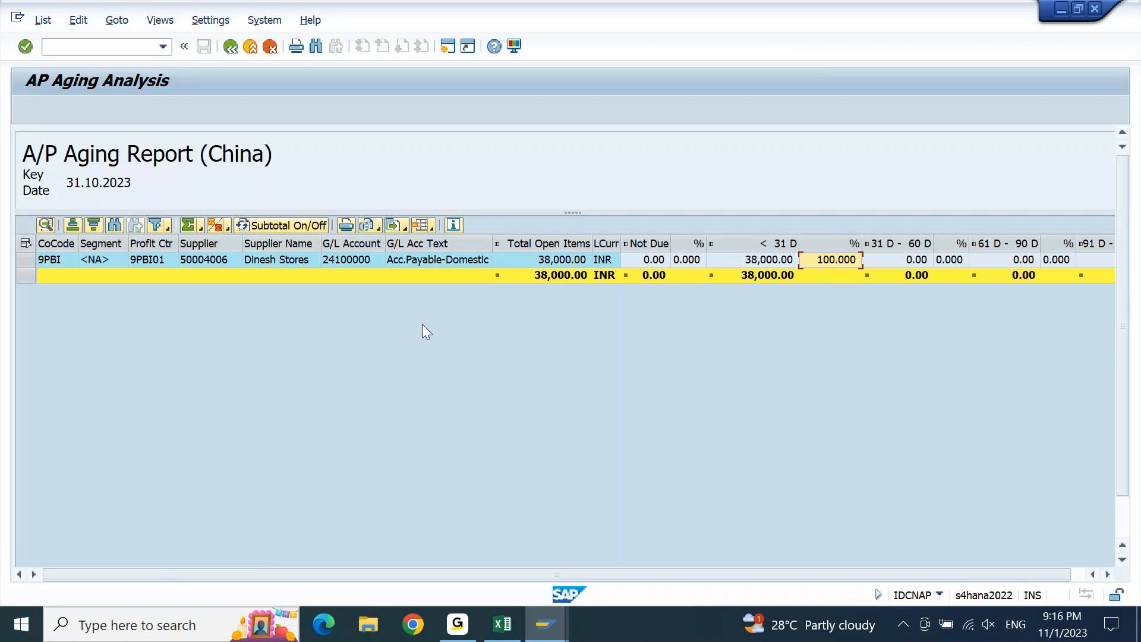
click(500, 264)
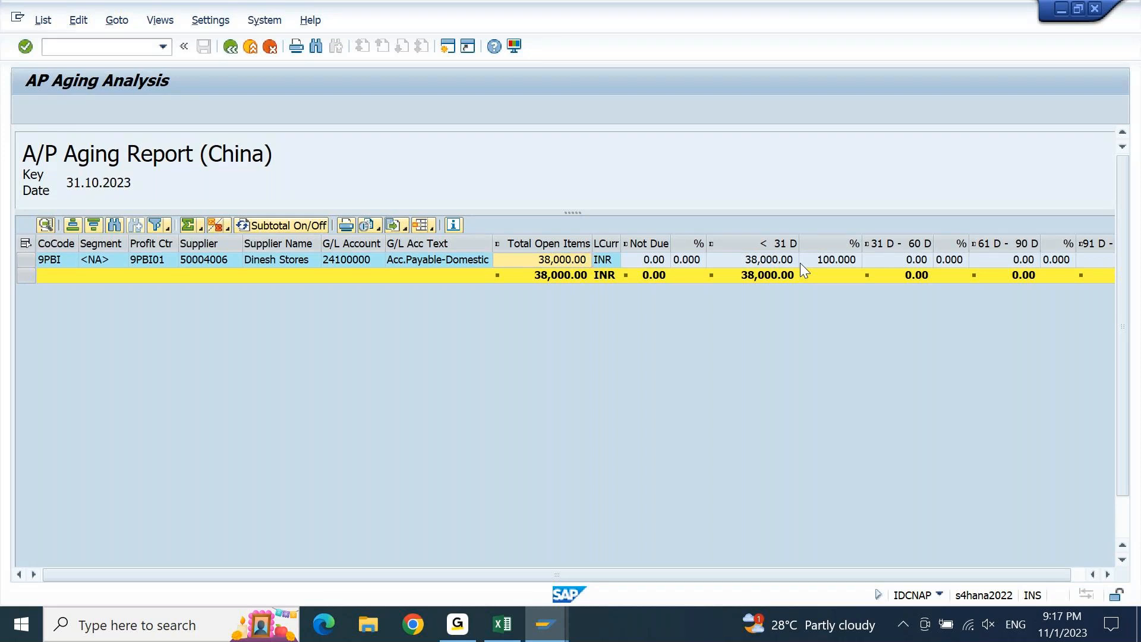
Switch to the Excel notes and enter DPO in cell A3177, below the vendor ageing report section.
click(504, 624)
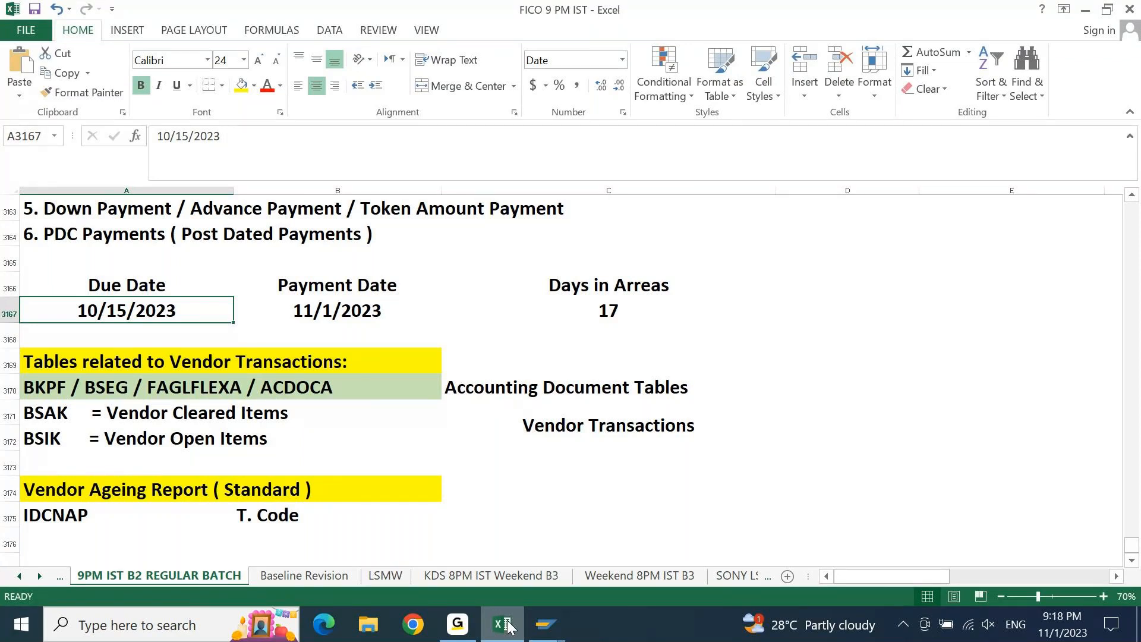
key(Down)
key(Down)
key(Down)
key(Down)
key(Down)
key(Down)
key(Down)
key(Down)
key(Down)
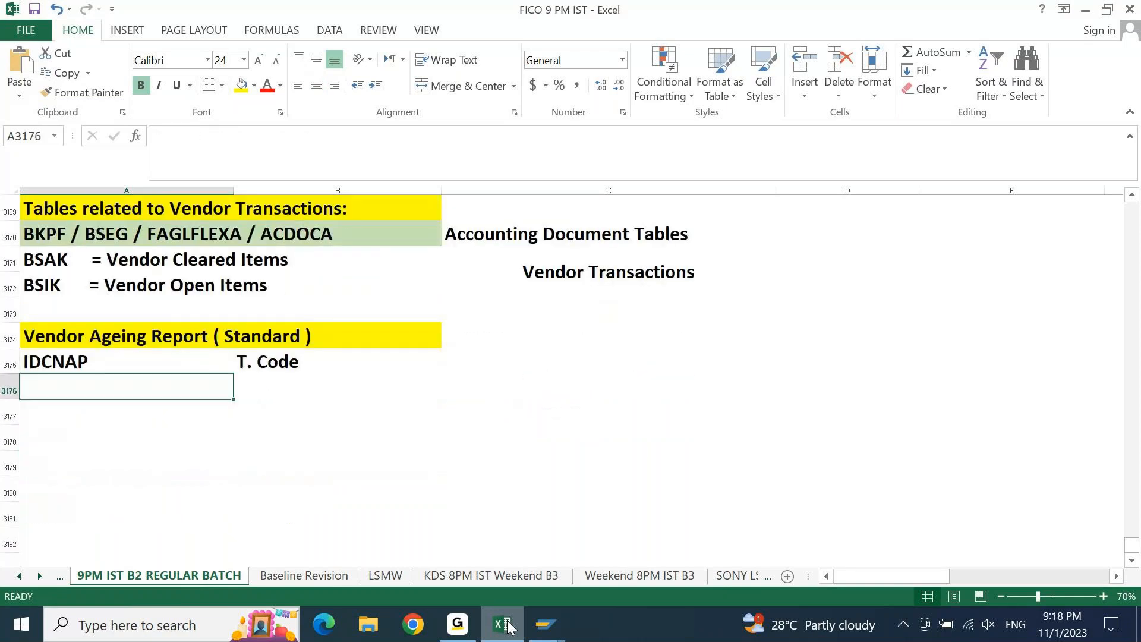
key(Down)
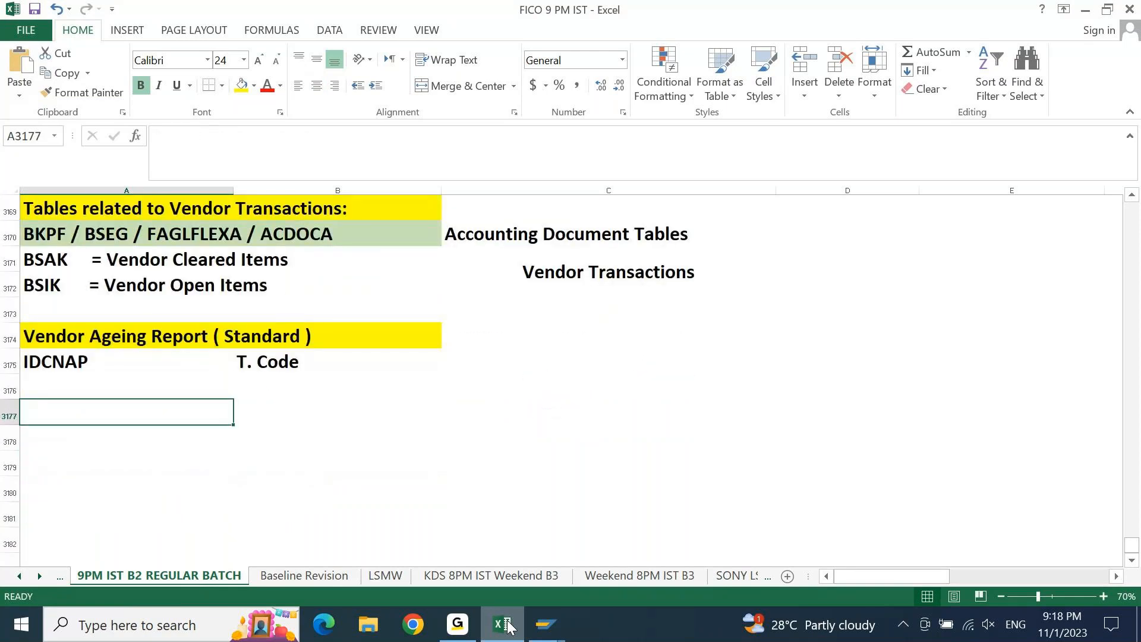
text(DPO)
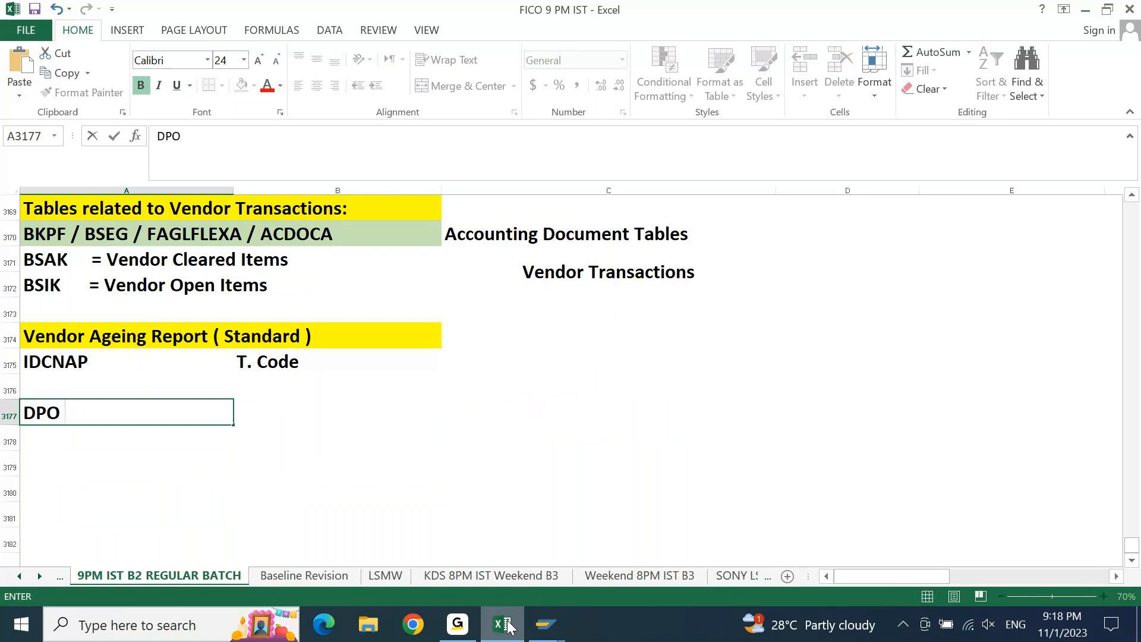
key(Return)
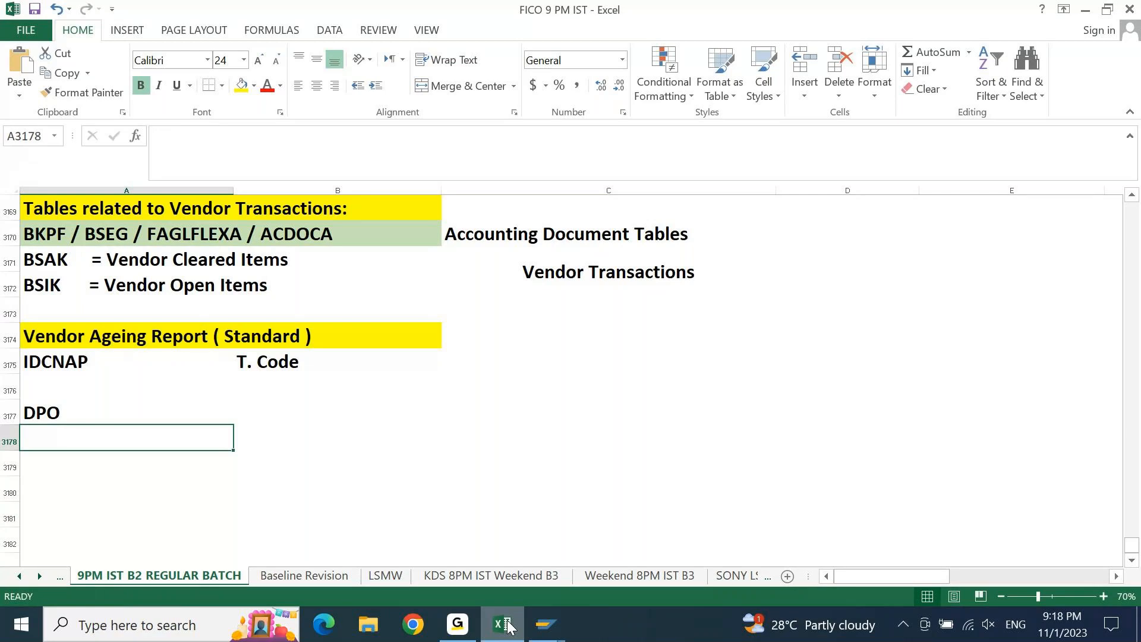
Extend the DPO entry in A3177 to read "DPO ( Days Payable Outstanding ) Report".
key(Up)
key(F2)
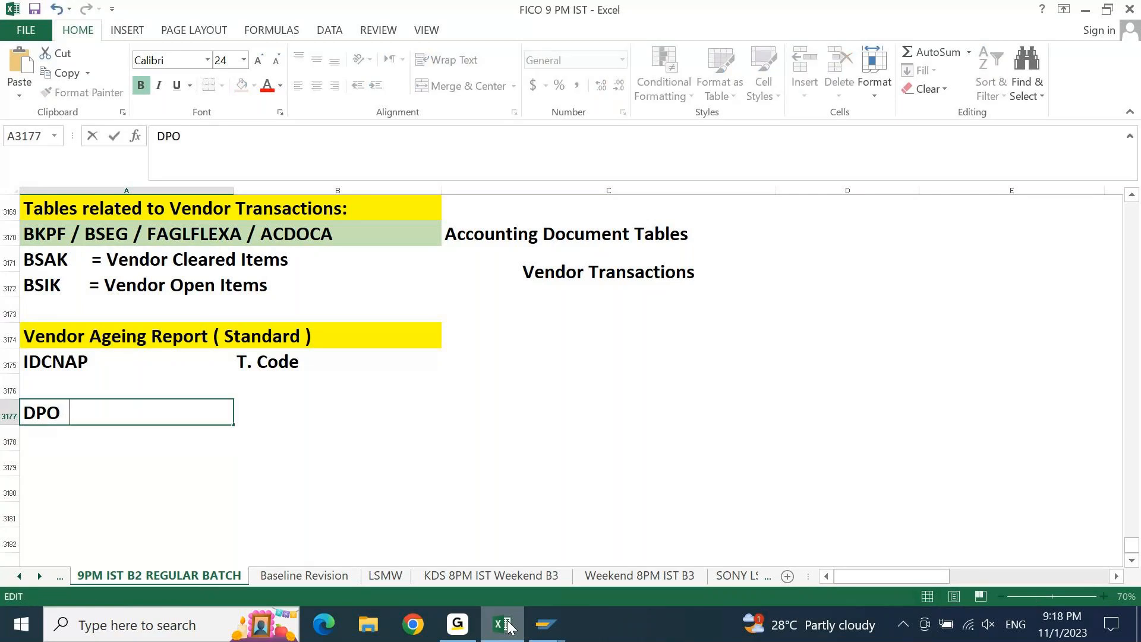
text(( Da)
text(ya Pay)
key(BackSpace)
key(BackSpace)
key(BackSpace)
key(BackSpace)
key(BackSpace)
text(s P)
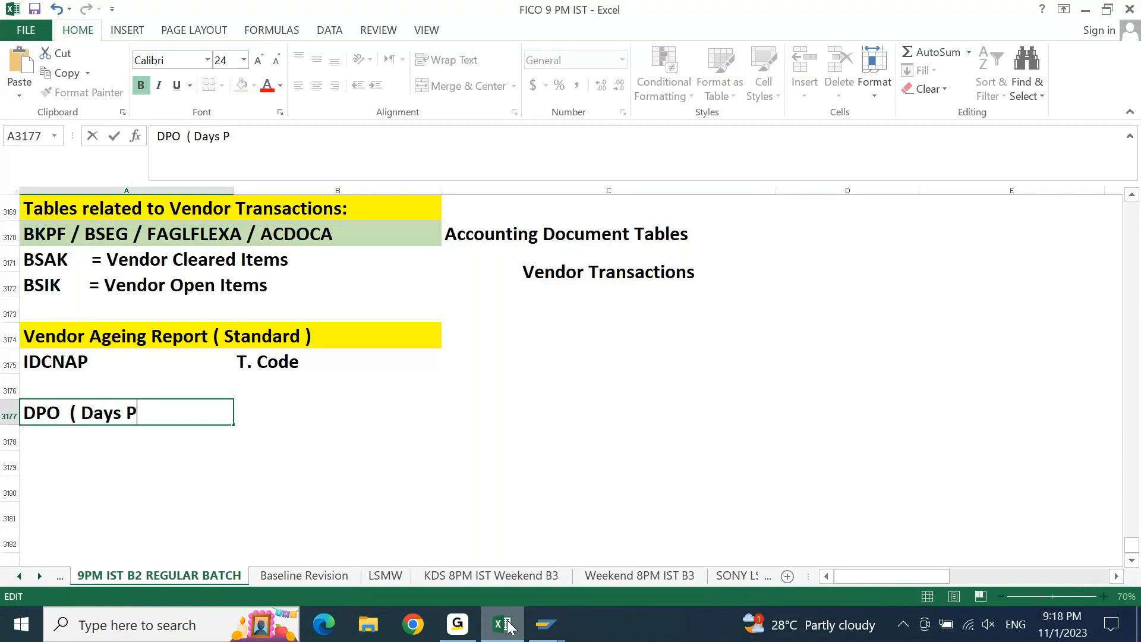
text(ayable Outstanding )
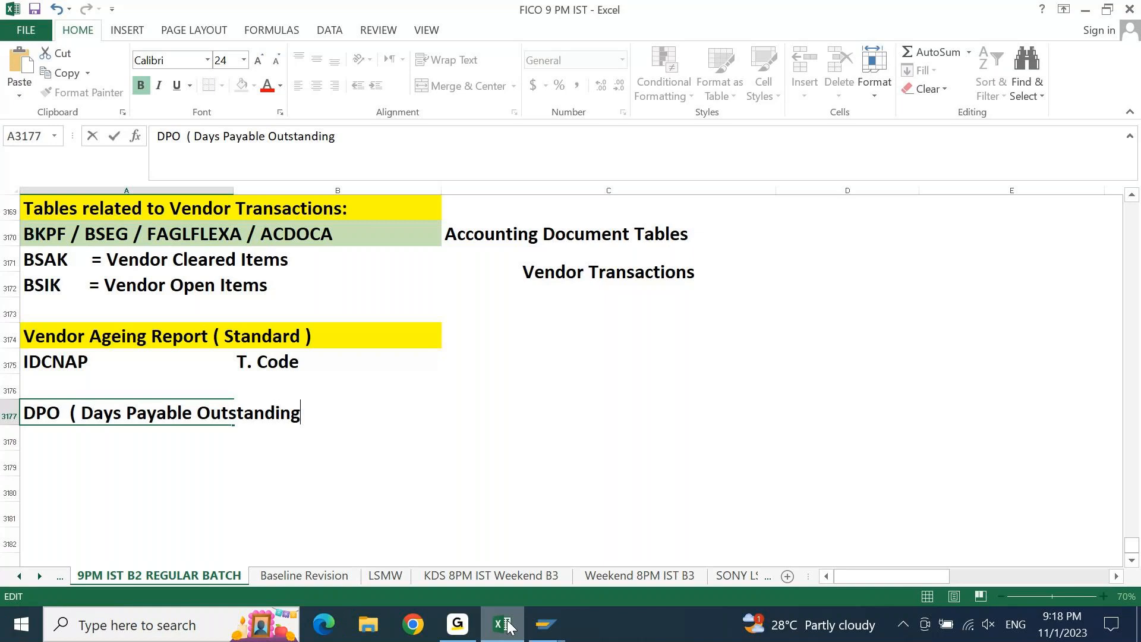
text())
key(Return)
key(Up)
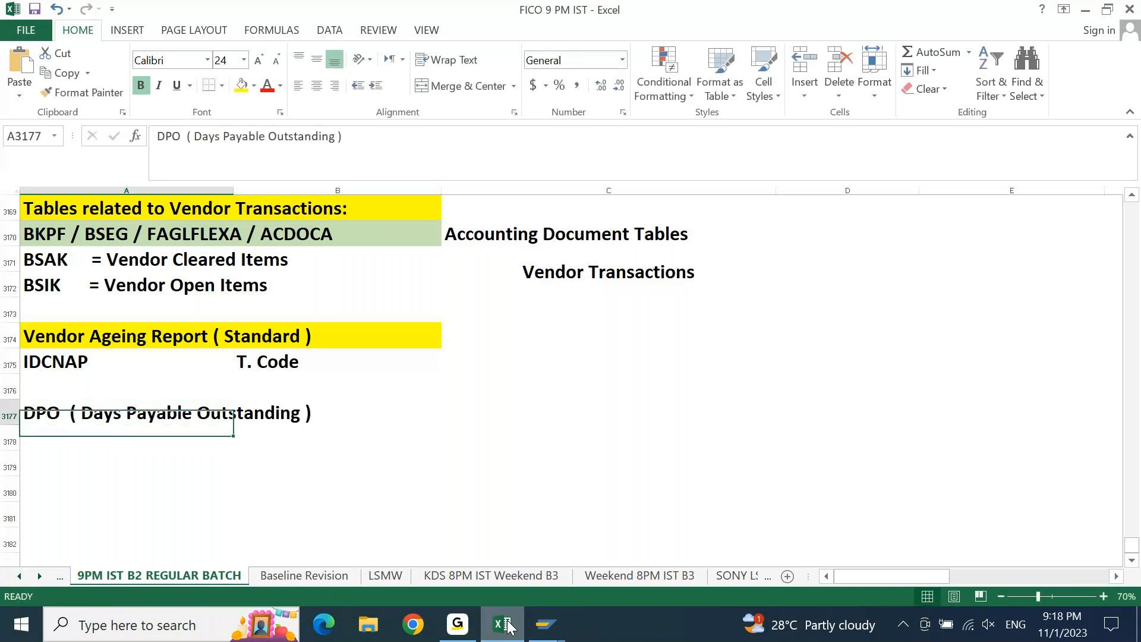
key(F2)
text(Repor)
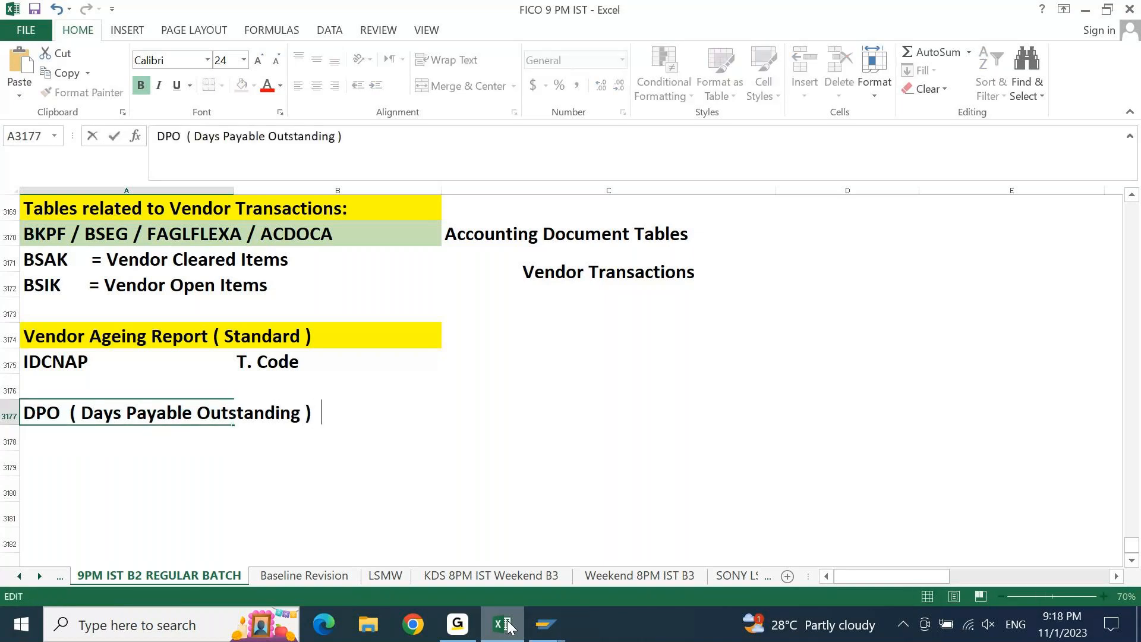
text(t)
key(Return)
Highlight the DPO report heading in yellow across columns A and B.
key(Up)
key(shift+Right)
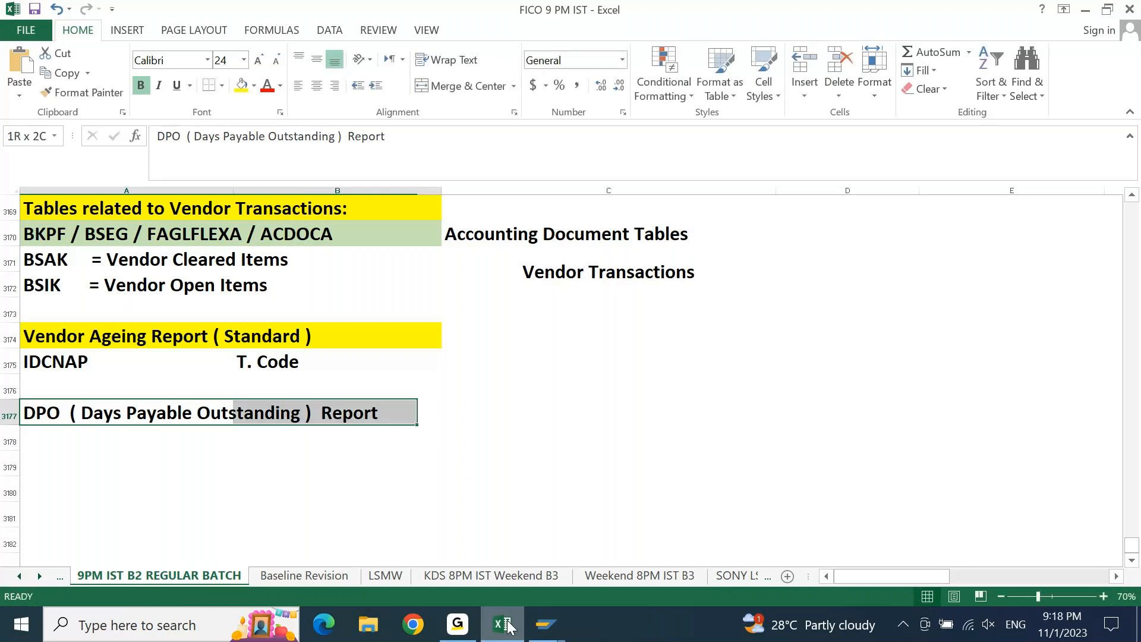
click(239, 90)
key(shift+Left)
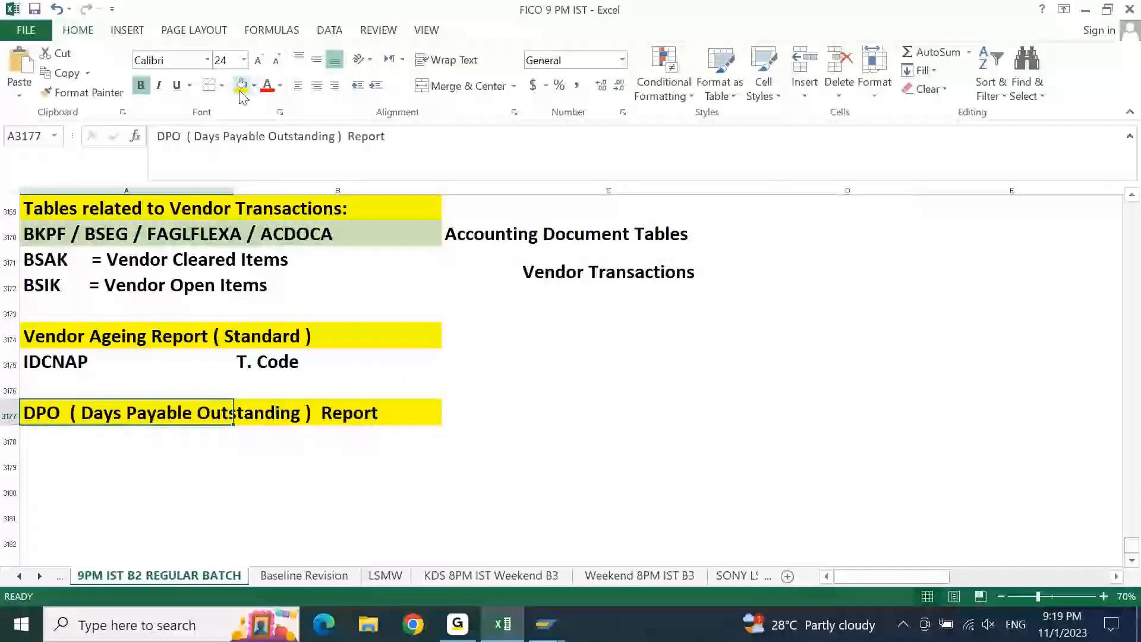
click(239, 86)
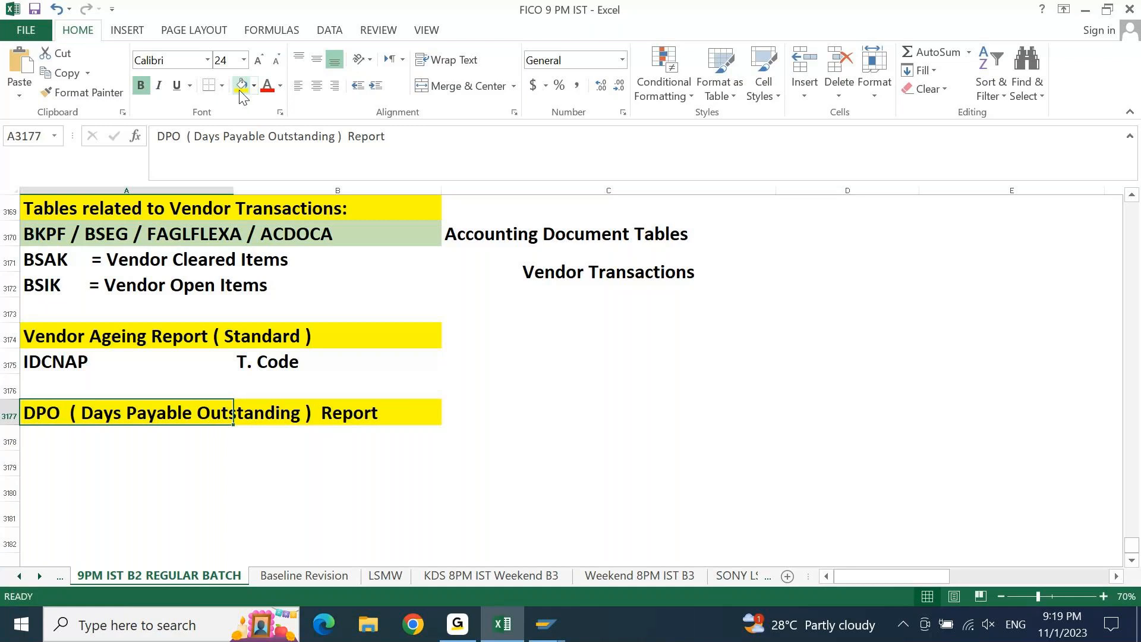
Enter "Formula ?" in cell A3178 under the DPO report heading.
key(Return)
text(FOrm)
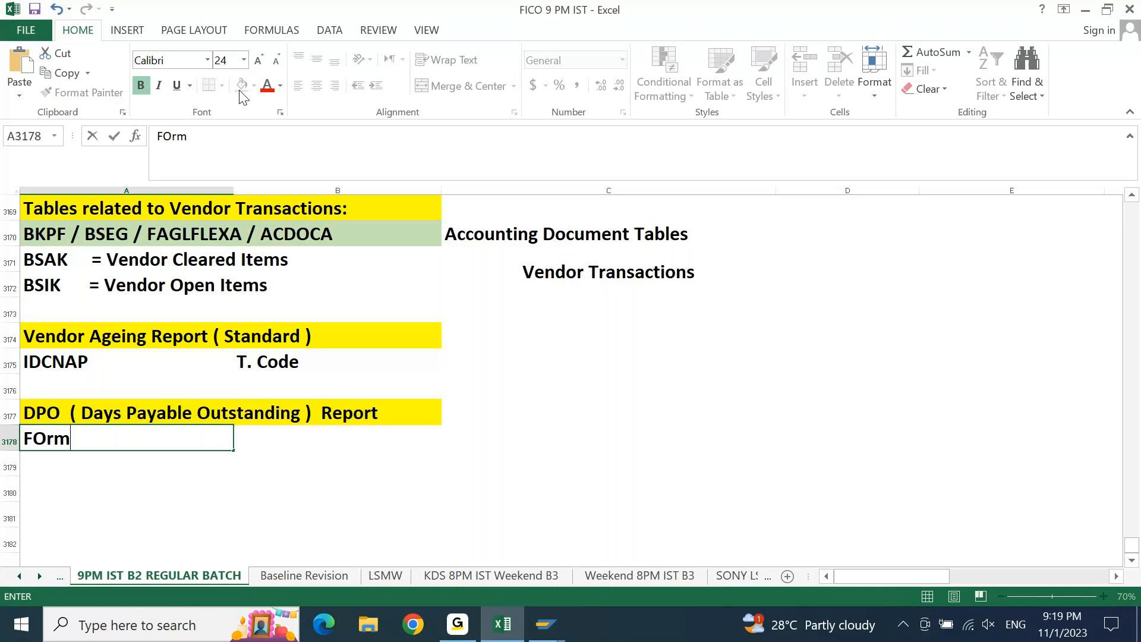
text(ula  ?)
key(Return)
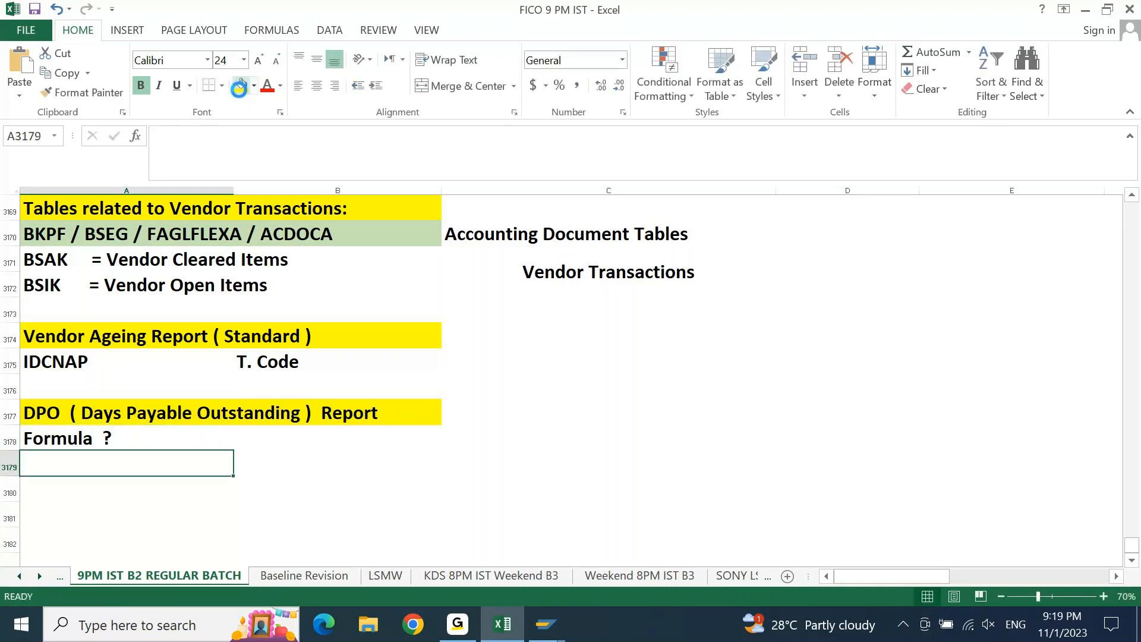
key(Up)
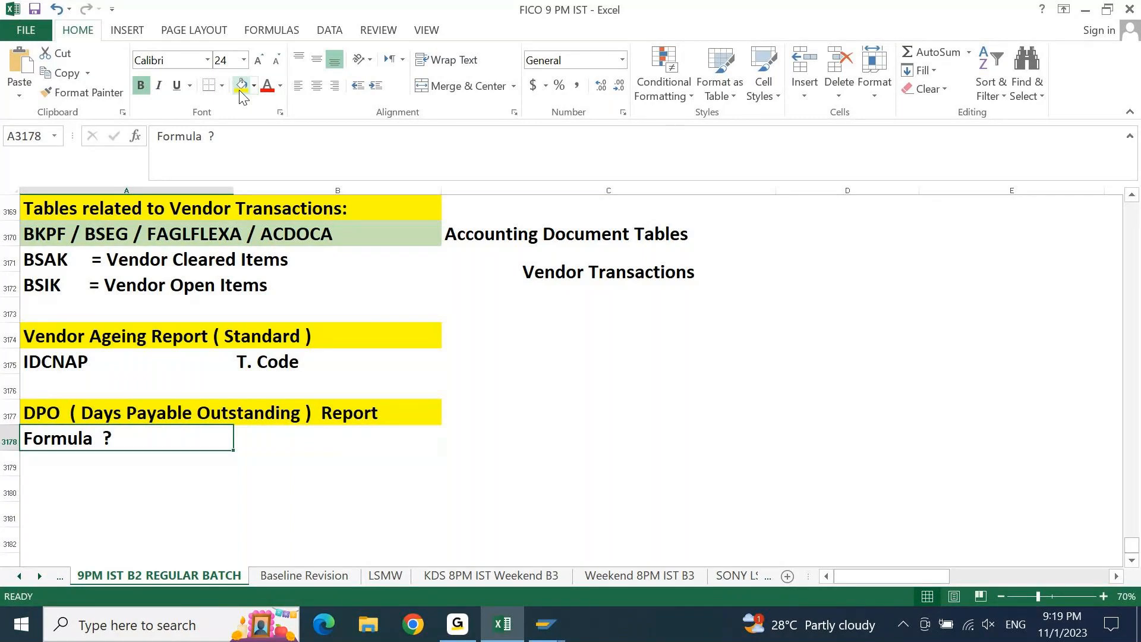
key(Page_Up)
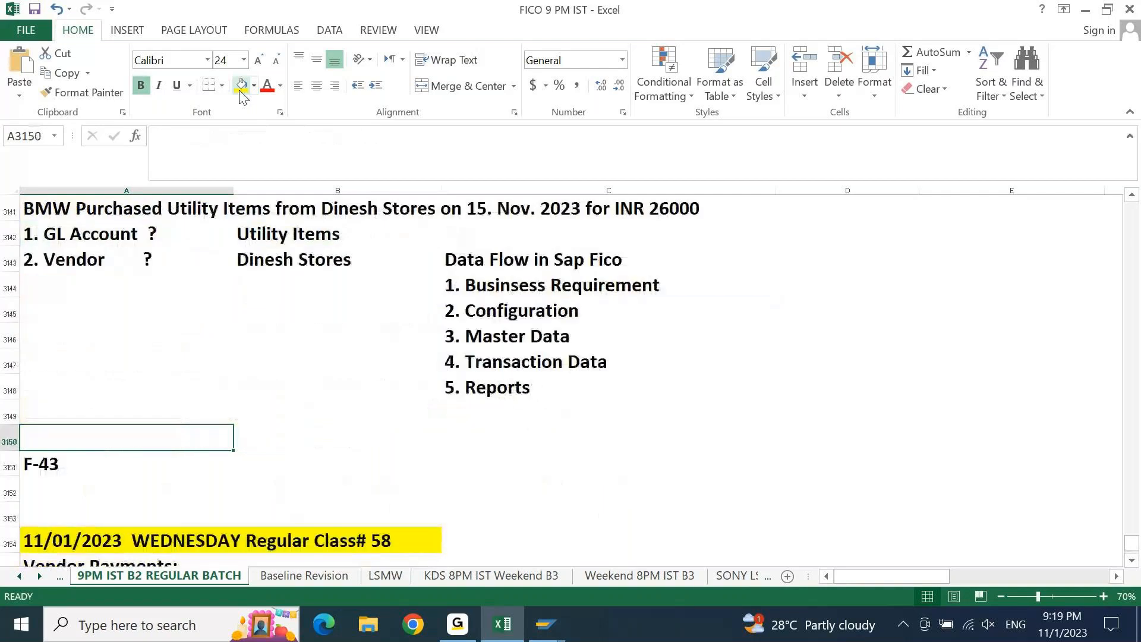
key(Page_Down)
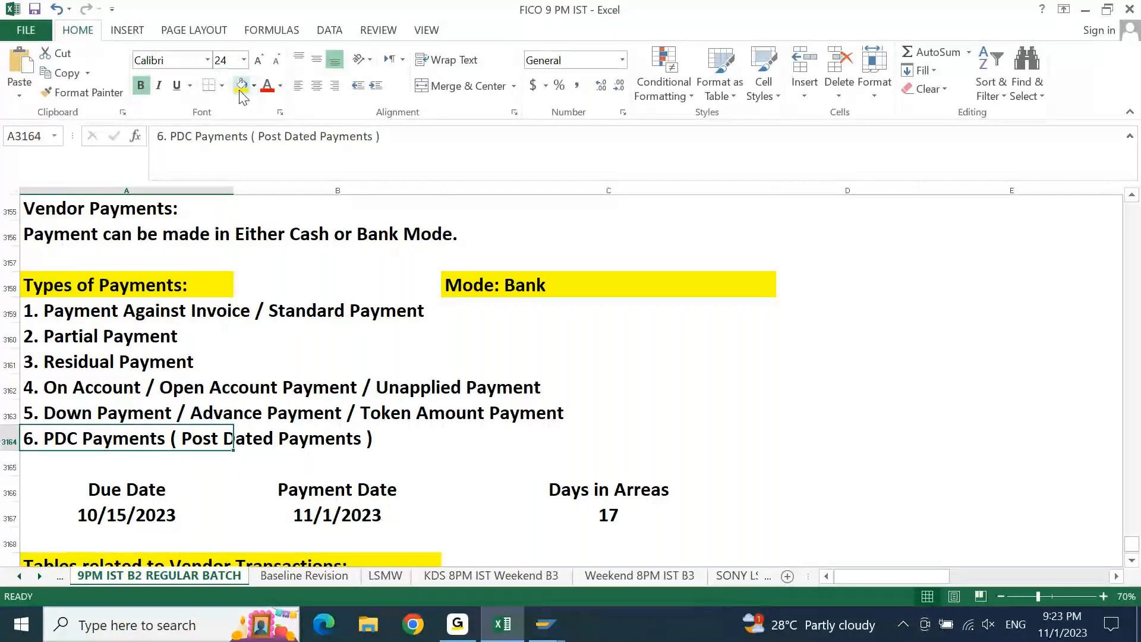
click(459, 622)
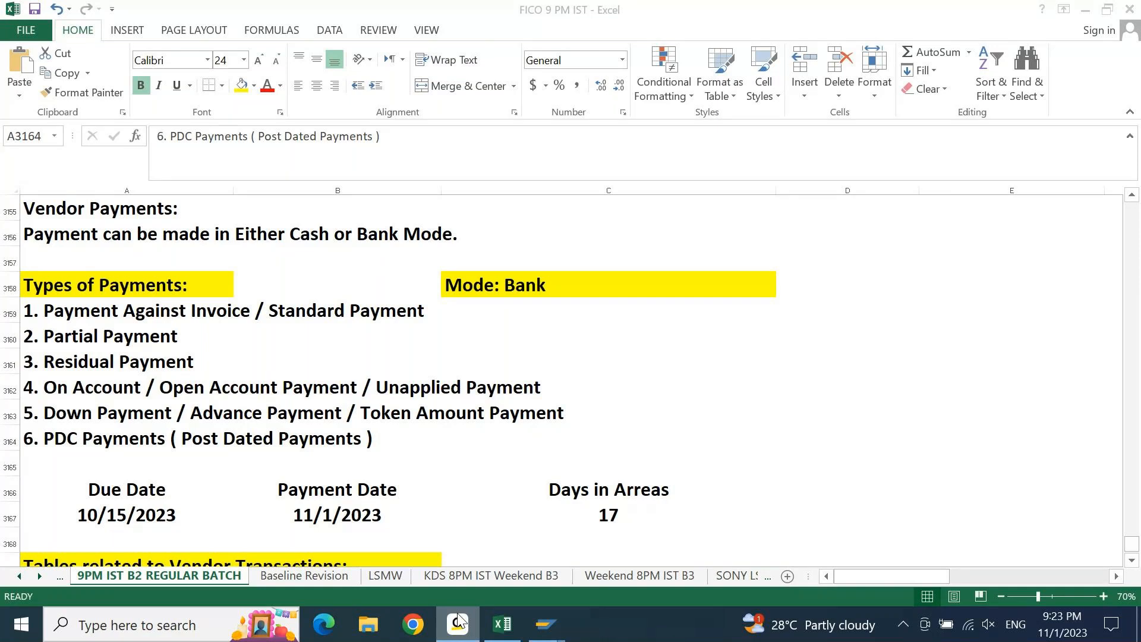
Switch to the A/P Aging Report session in SAP, run the report, turn off its subtotals and select the supplier's total open items.
click(545, 624)
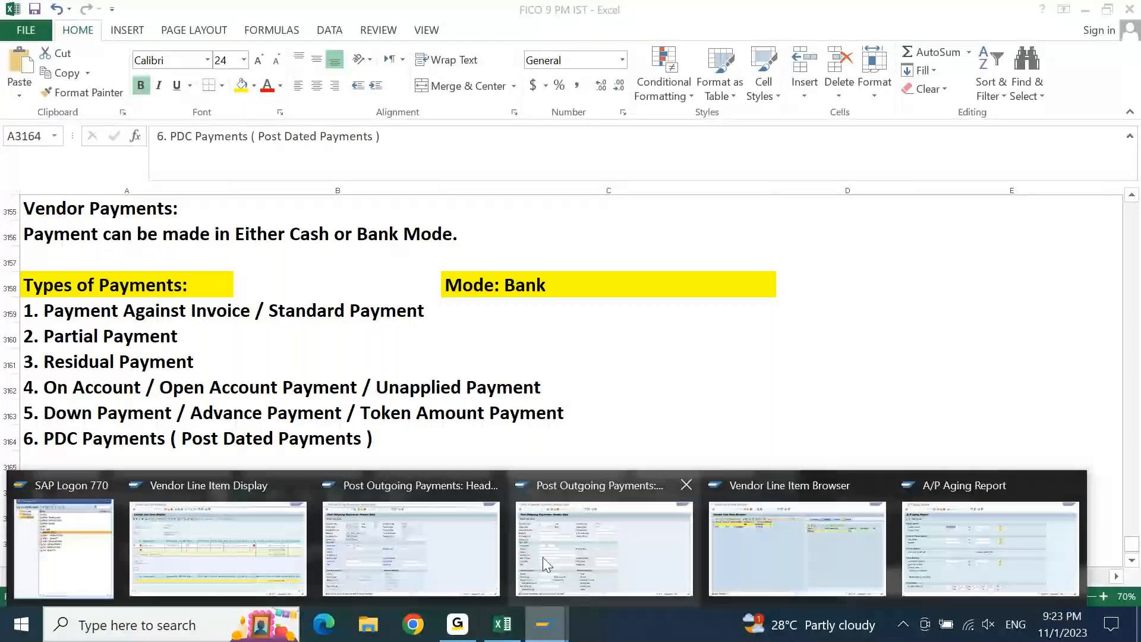
click(1013, 546)
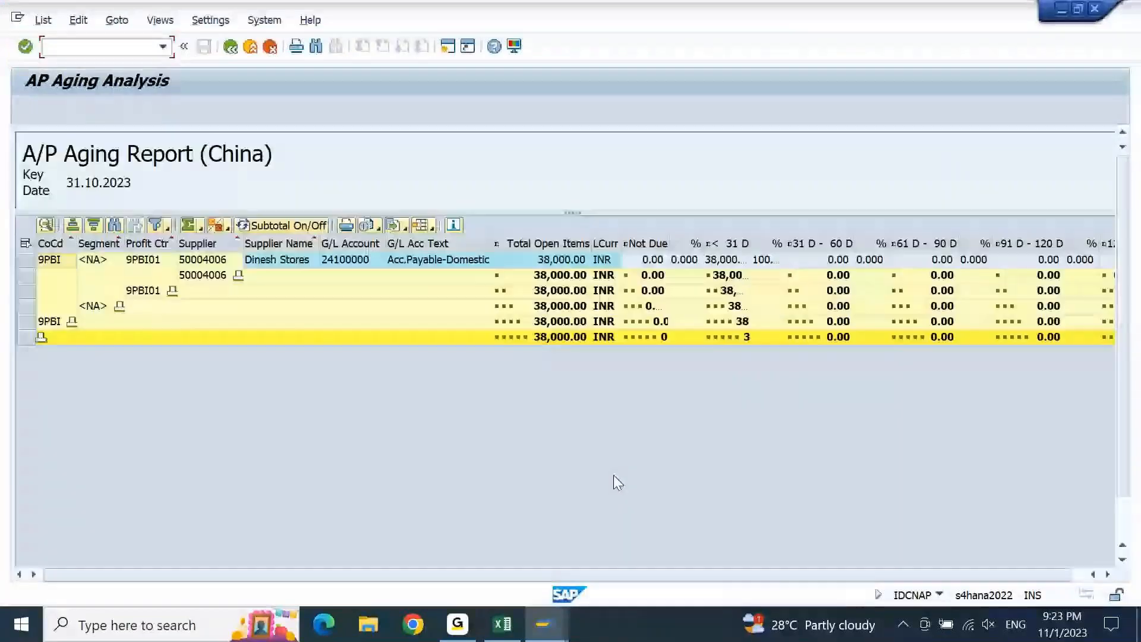
click(305, 227)
click(575, 265)
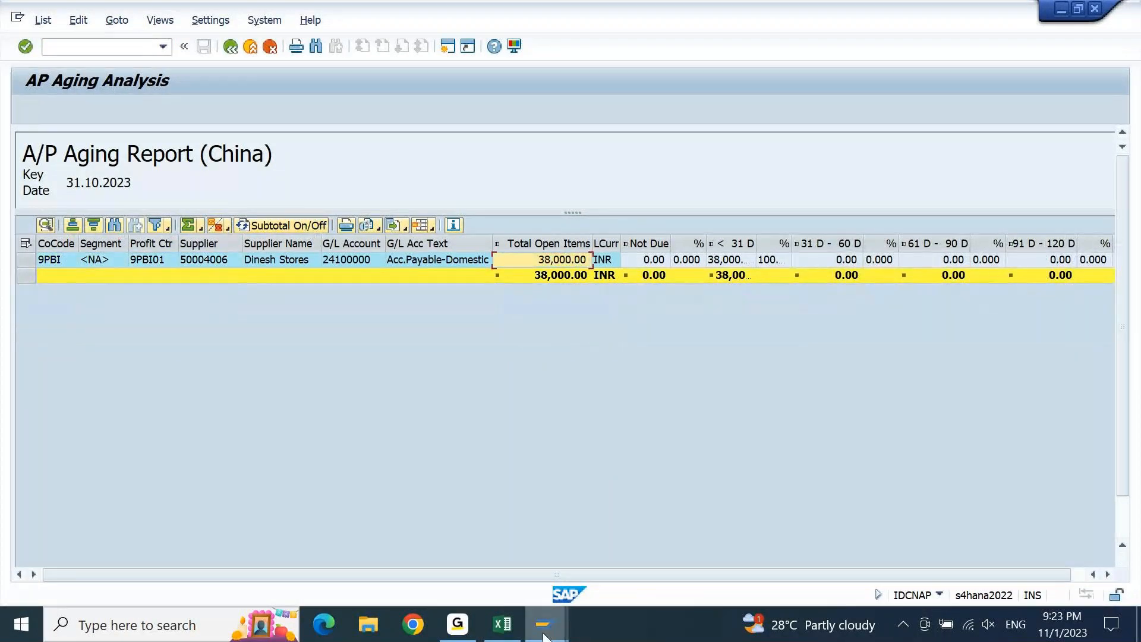
Switch to the Vendor Line Item Browser session, select the 9PBI supplier row for period 10 and display its individual line items.
mouse_move(544, 634)
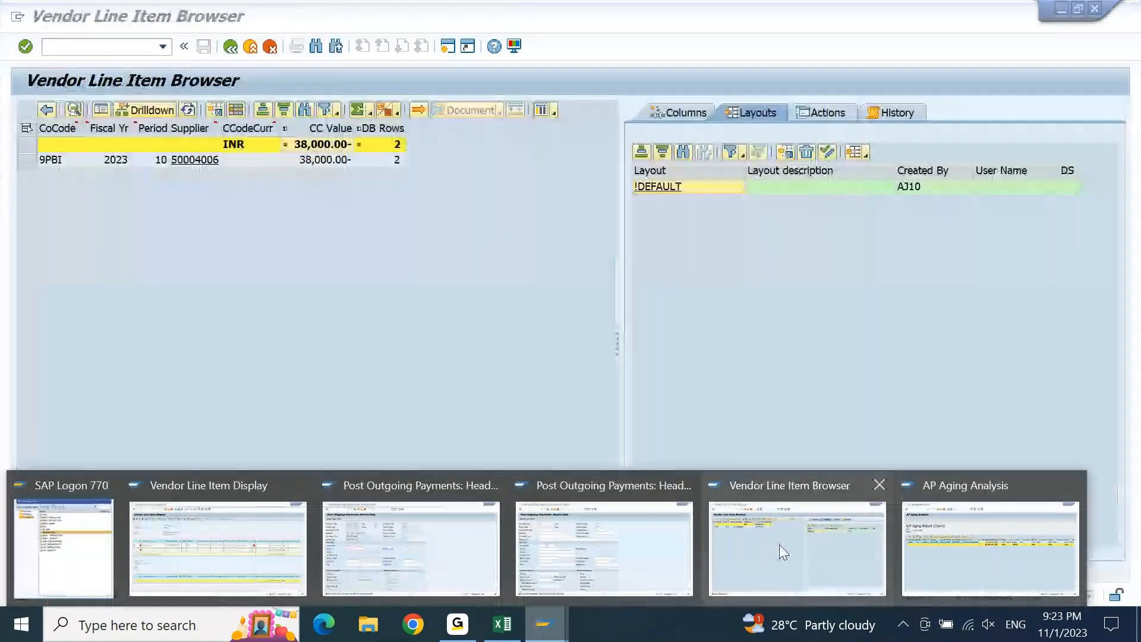
click(779, 544)
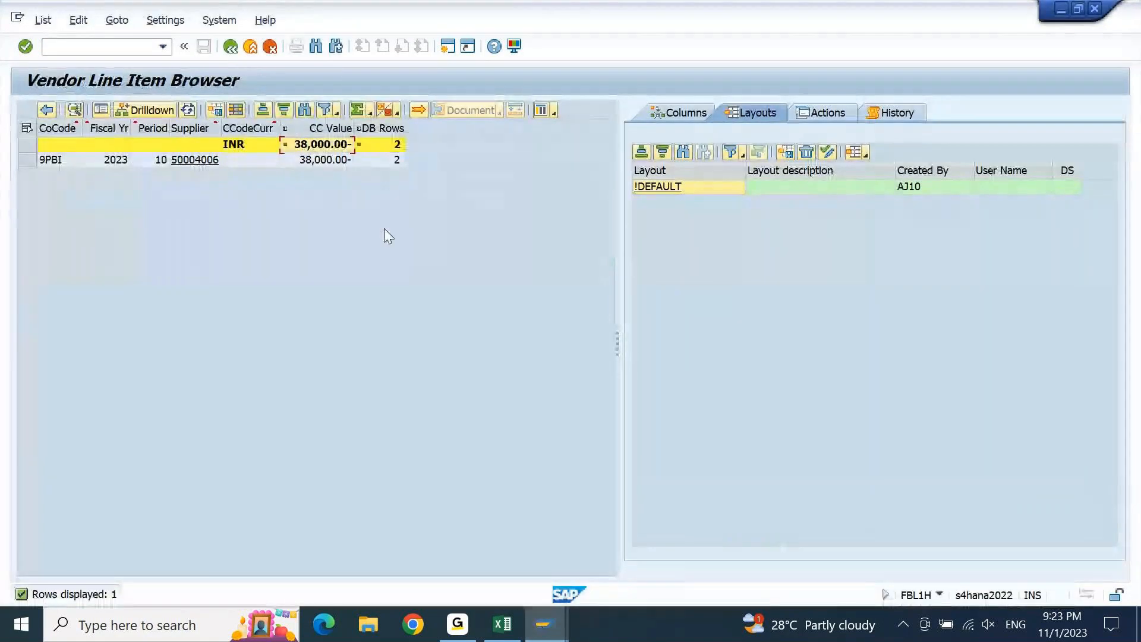
double_click(332, 159)
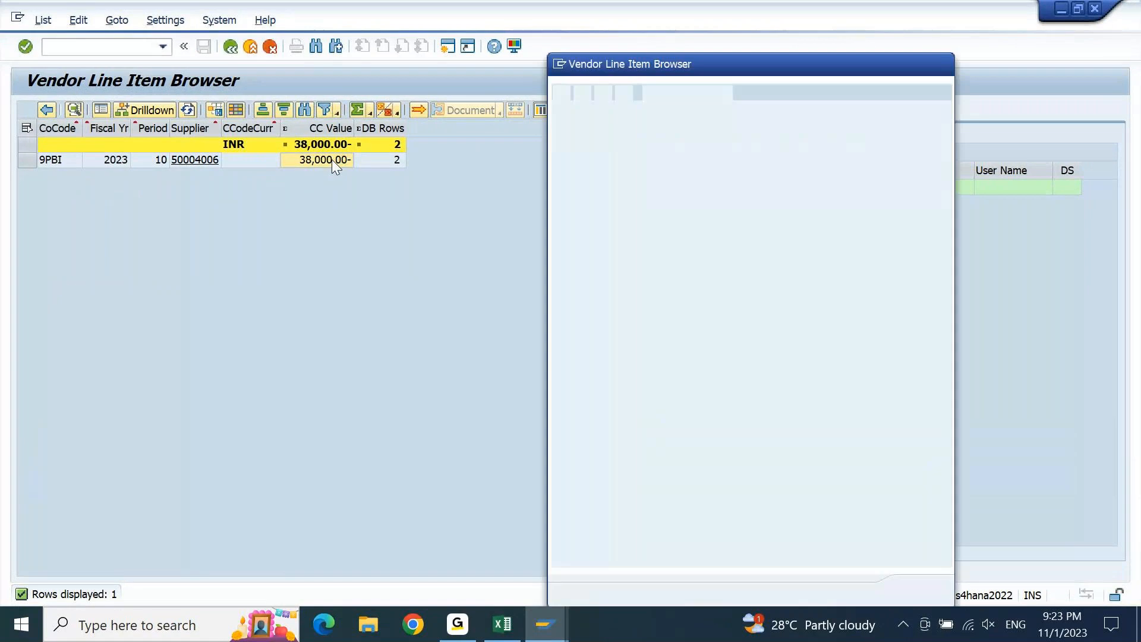
click(944, 63)
click(540, 113)
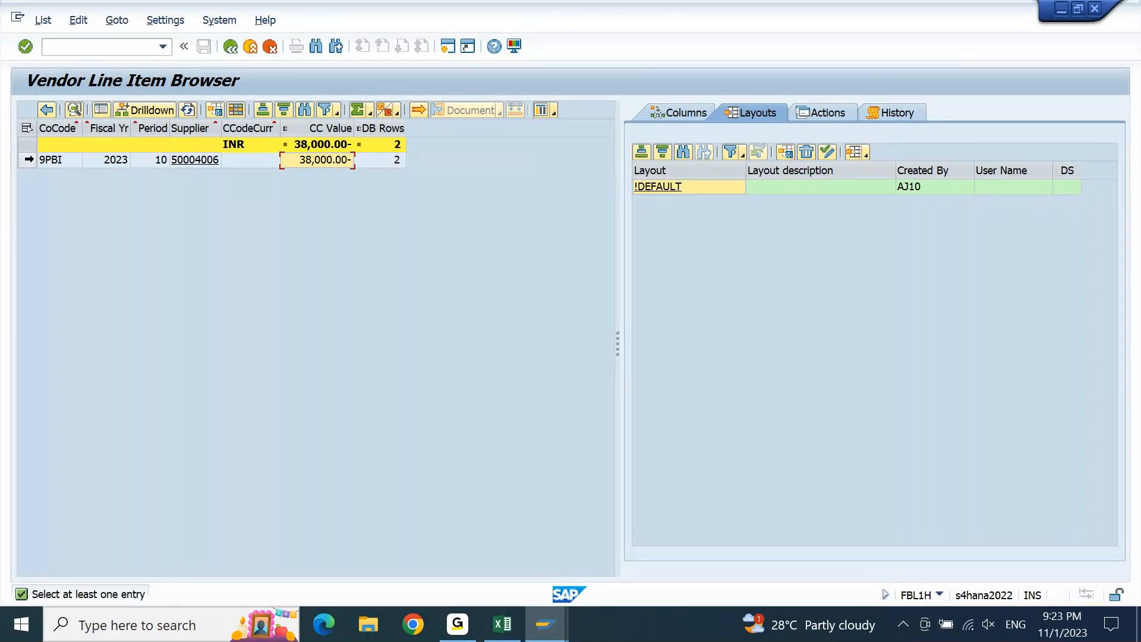
click(27, 161)
click(538, 113)
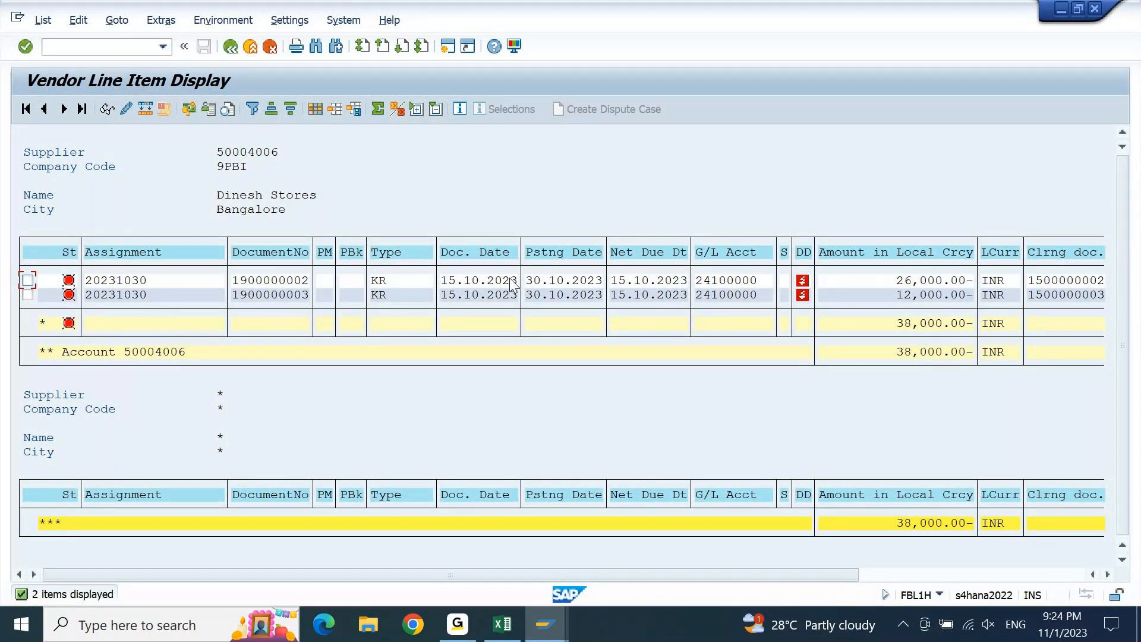
Return to the AP Aging Analysis session and examine the supplier's ageing row, selecting its G/L account text.
mouse_move(559, 631)
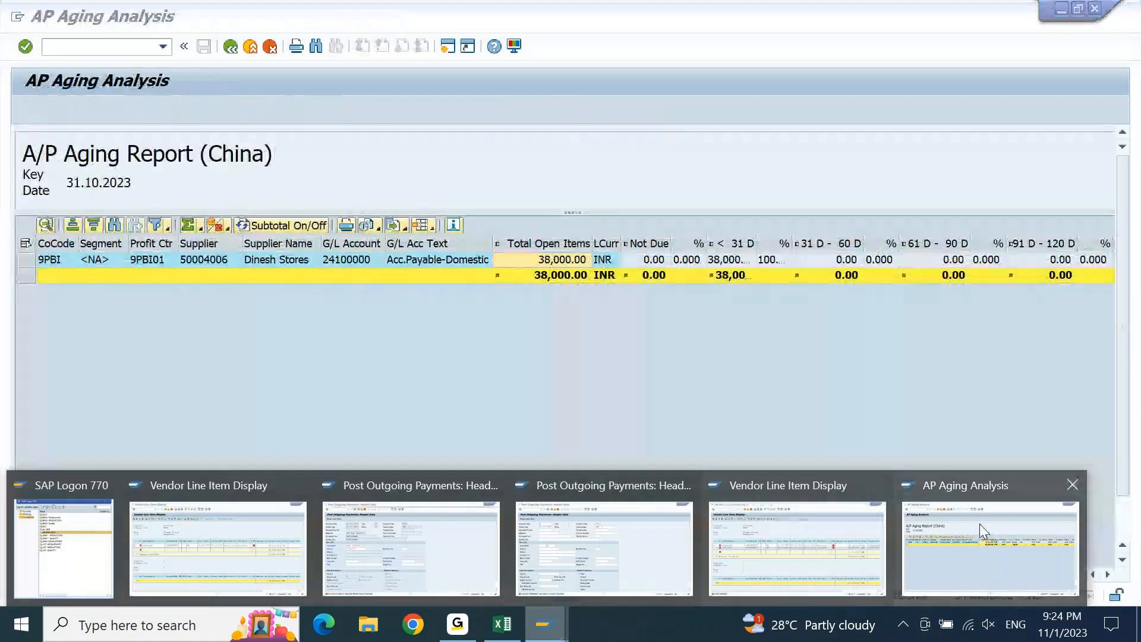
click(980, 523)
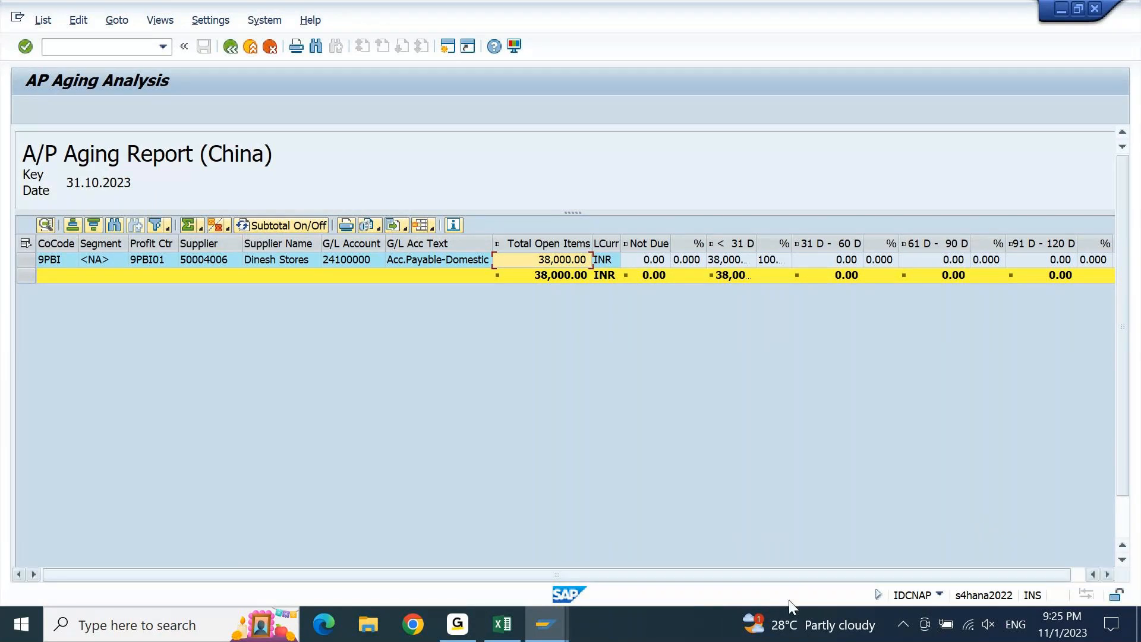
click(545, 624)
mouse_move(835, 535)
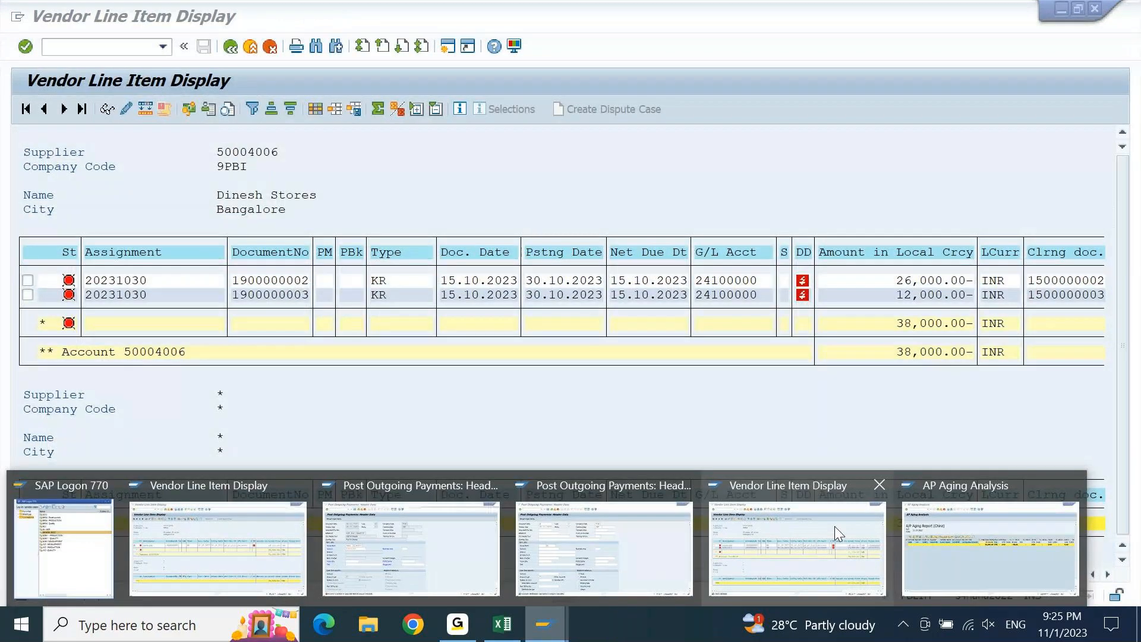
mouse_move(957, 521)
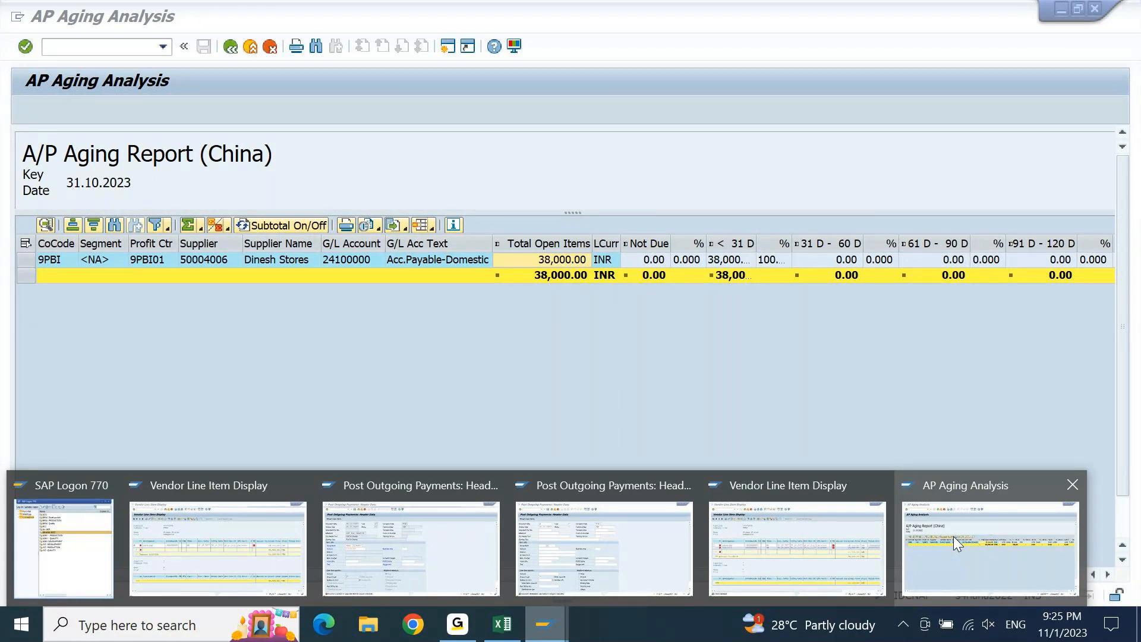
click(954, 536)
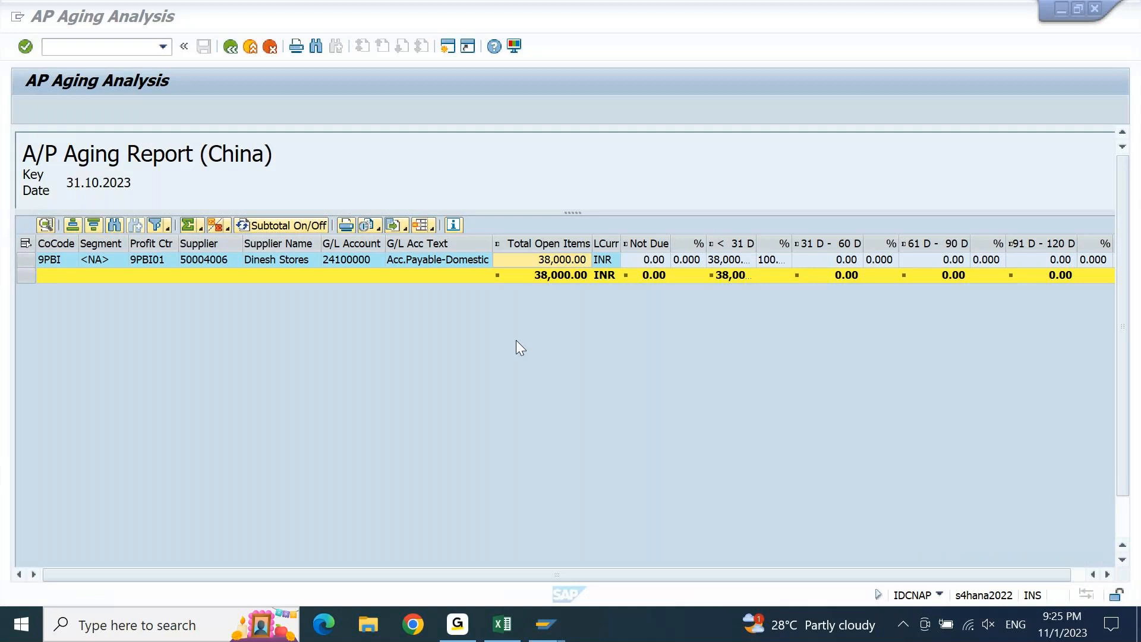
click(516, 340)
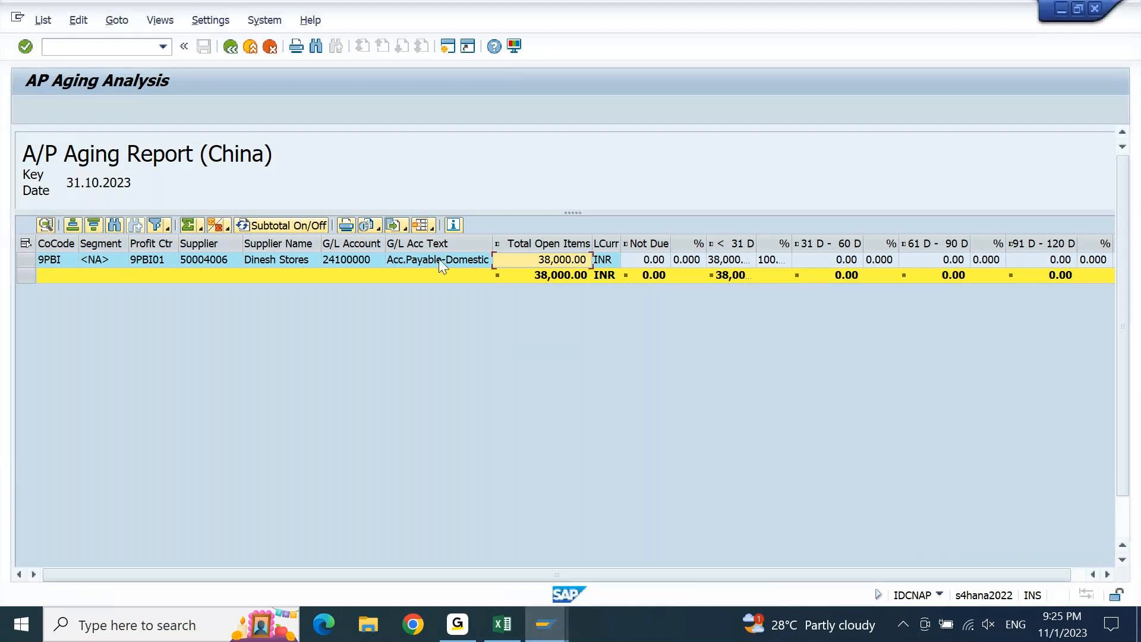
click(438, 260)
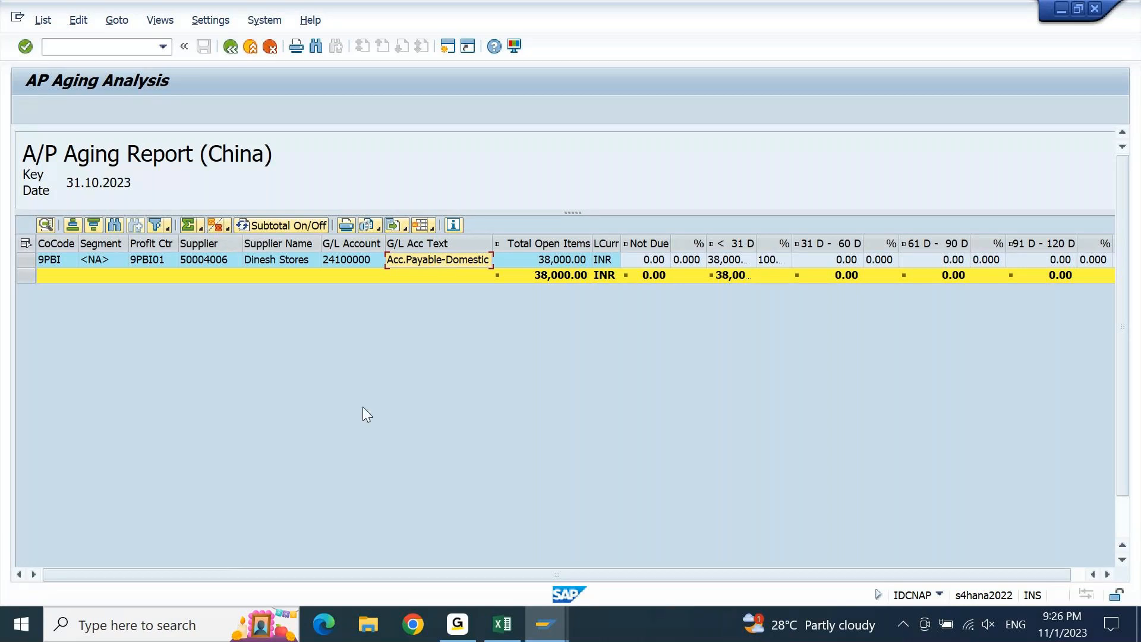
Switch to the FICO 9 PM IST workbook in Excel and enter "FTM = FOR THE MONTH" in cell A3180.
click(492, 632)
key(Down)
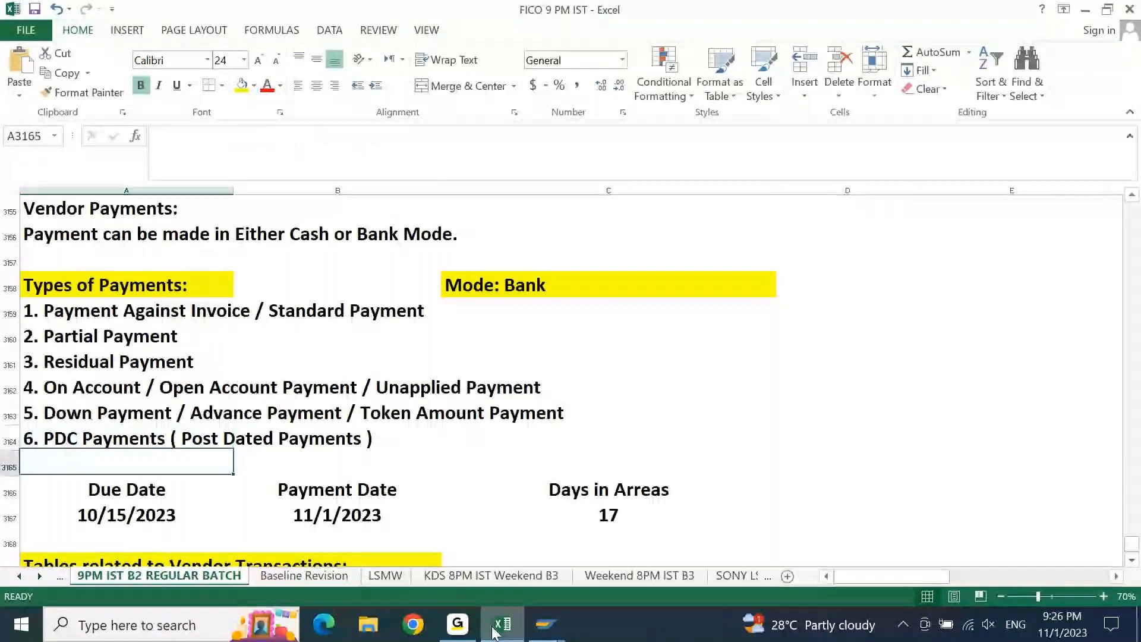
key(Down)
key(Down)
key(Down)
key(Down)
key(Down)
key(Down)
key(Down)
key(Down)
key(Down)
key(Down)
key(Down)
key(Down)
key(Down)
key(Down)
key(Down)
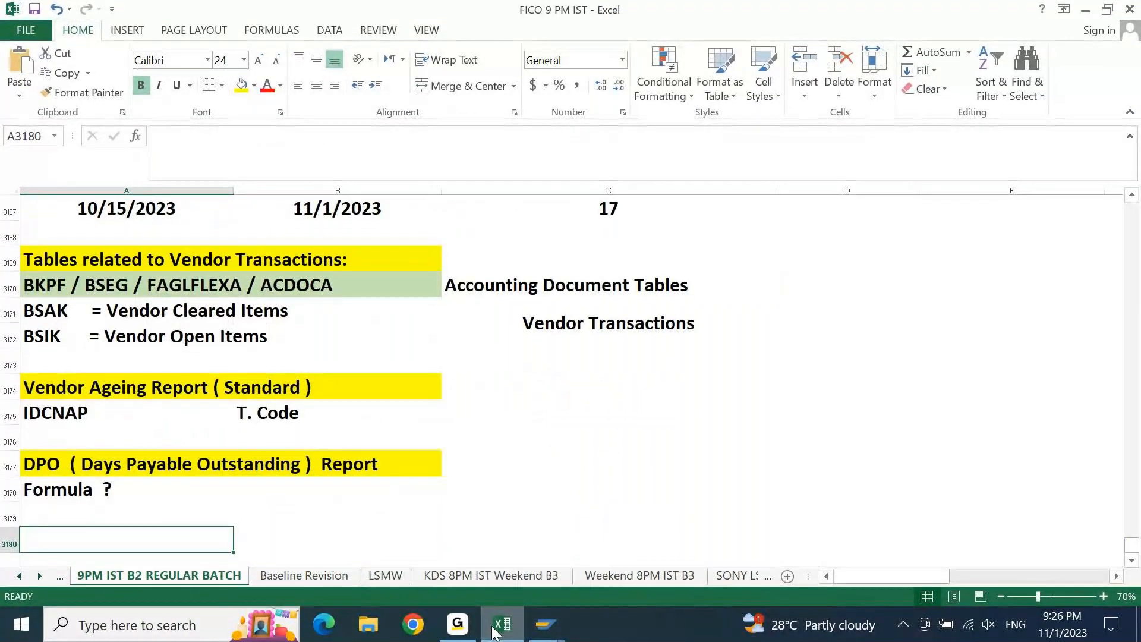
scroll(492, 627, down, 3)
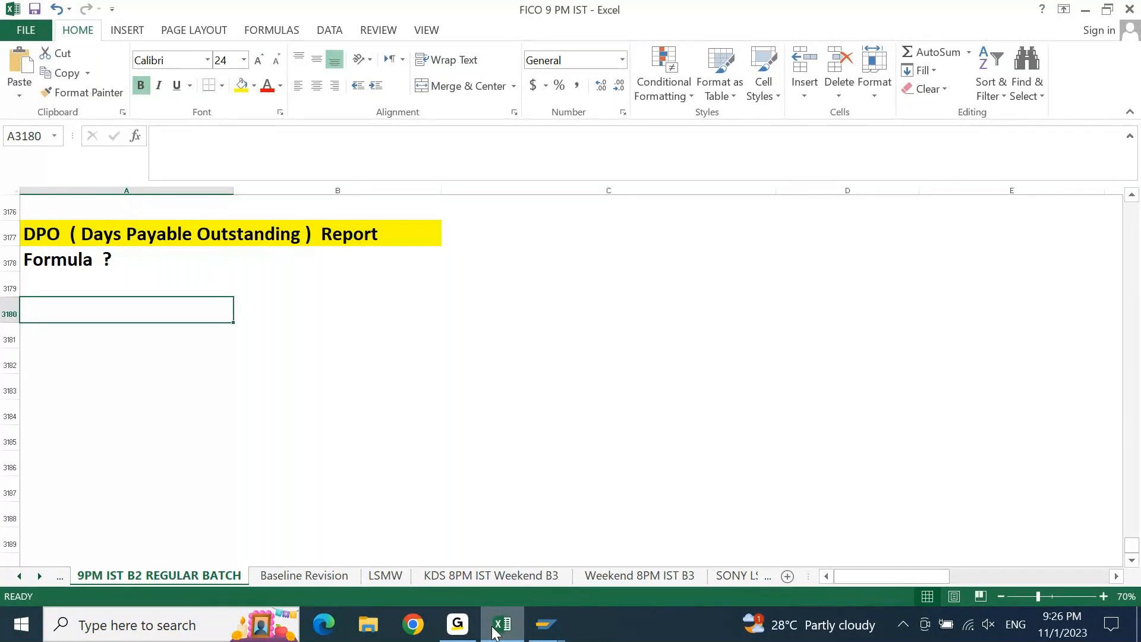
text(FT)
key(BackSpace)
text(M = FOR THE)
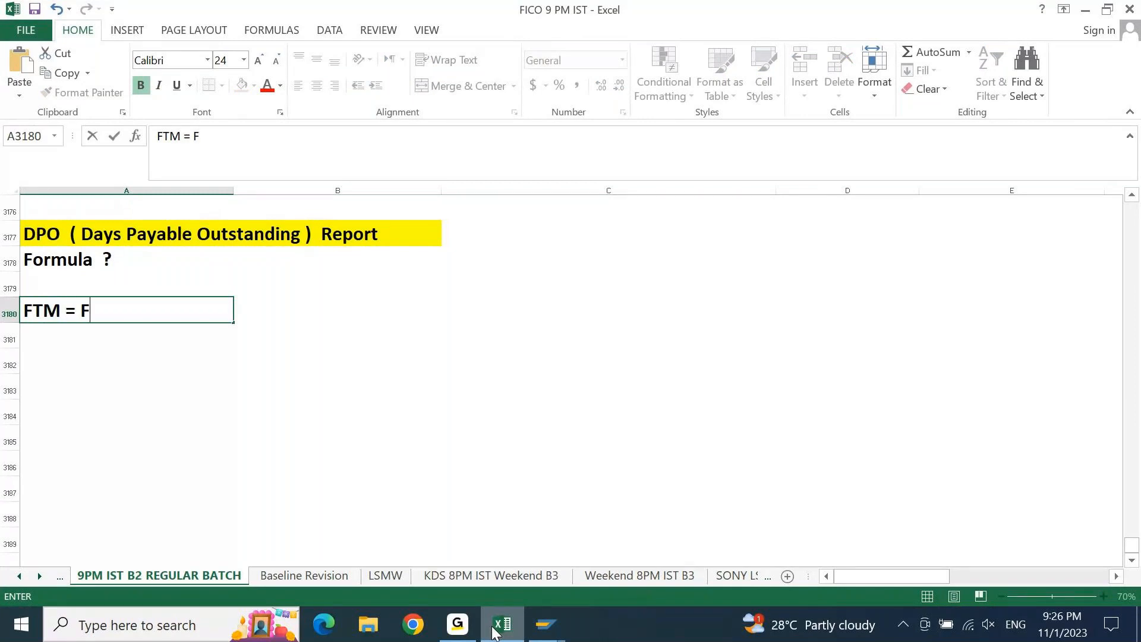
key(BackSpace)
text(HE MON)
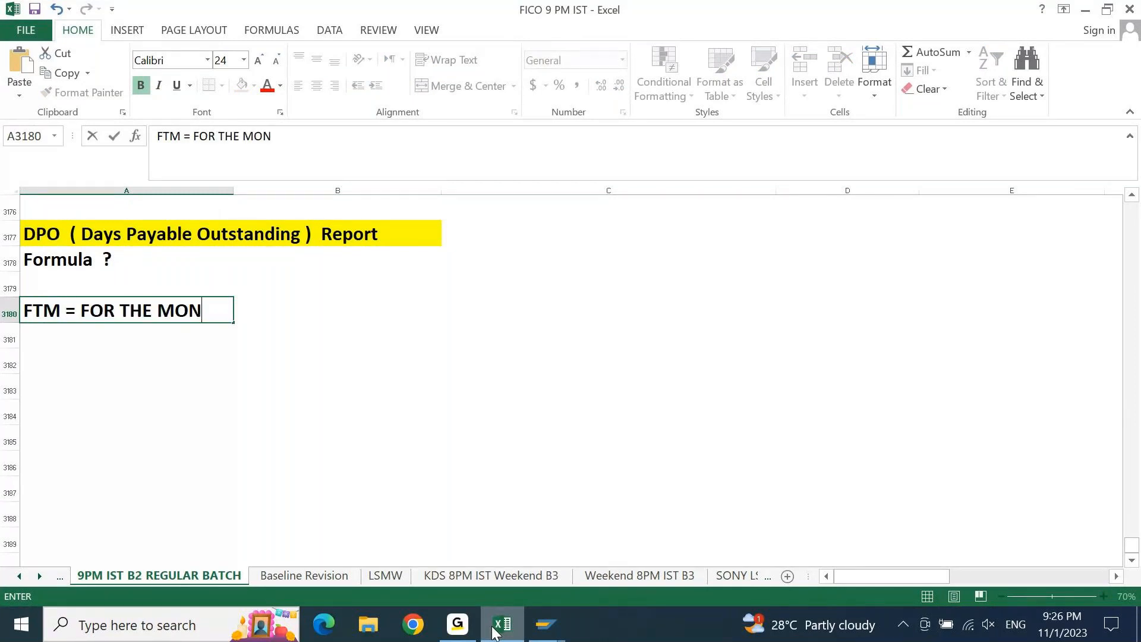
text(TH)
key(Return)
Enter "YTD = YEAR TO DATE" in cell A3181 below the FTM note.
text(YTD = YEAR )
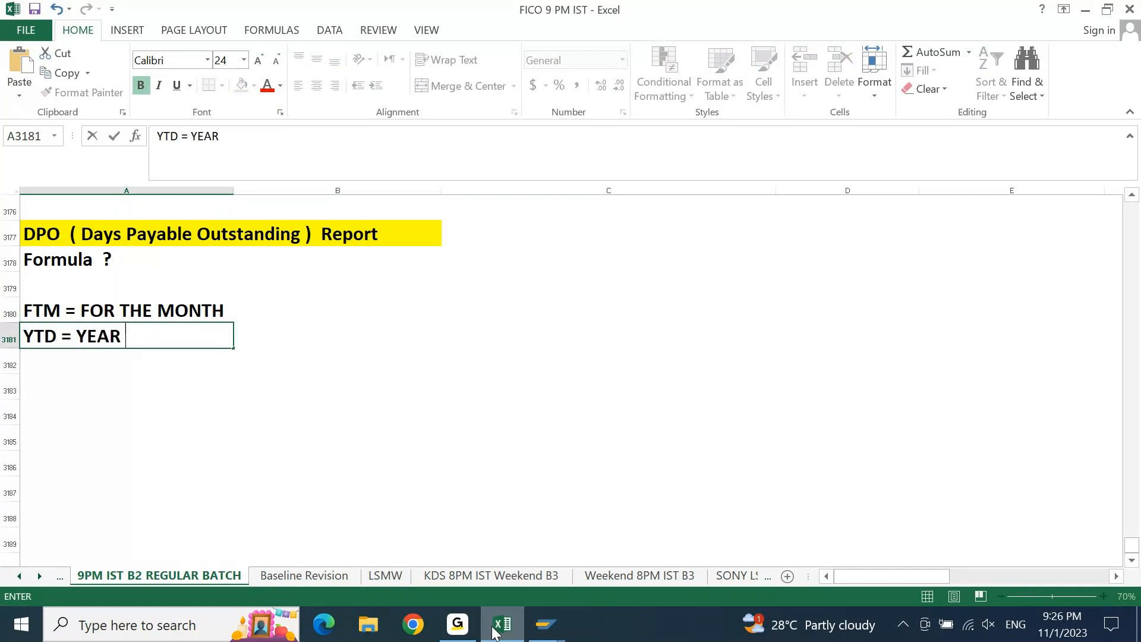
text(TO DATE)
key(Return)
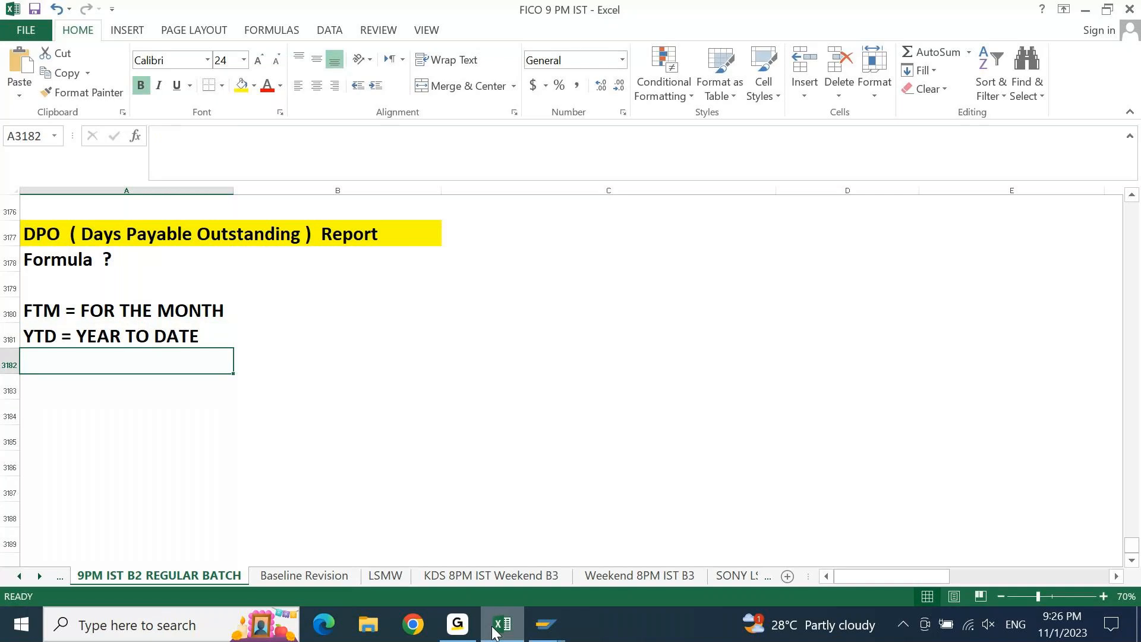
key(Up)
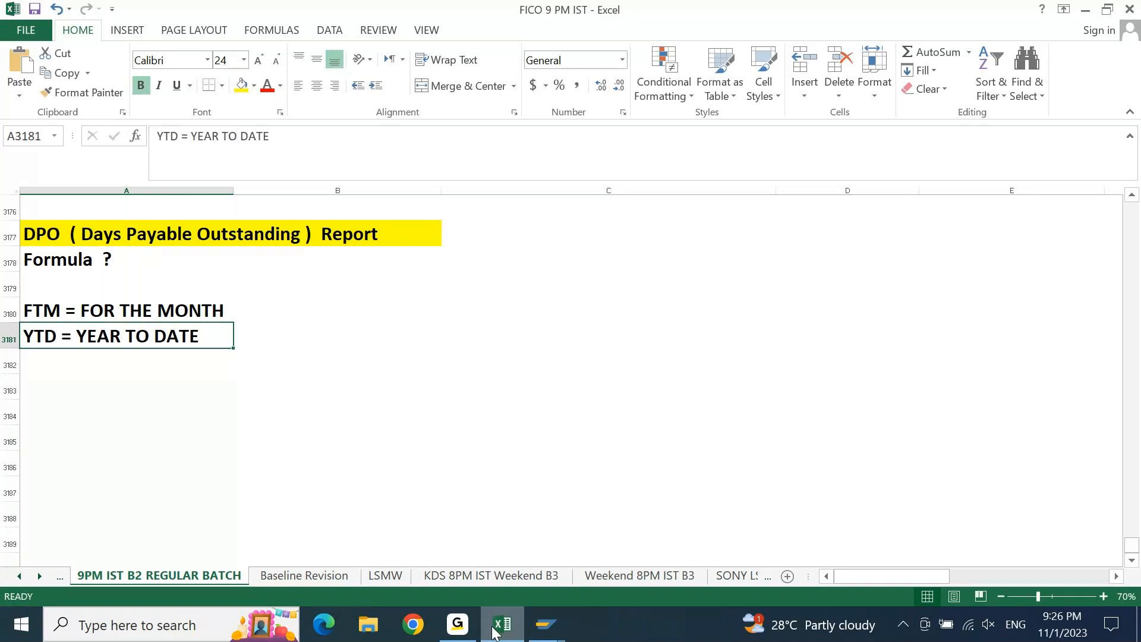
key(shift+Up)
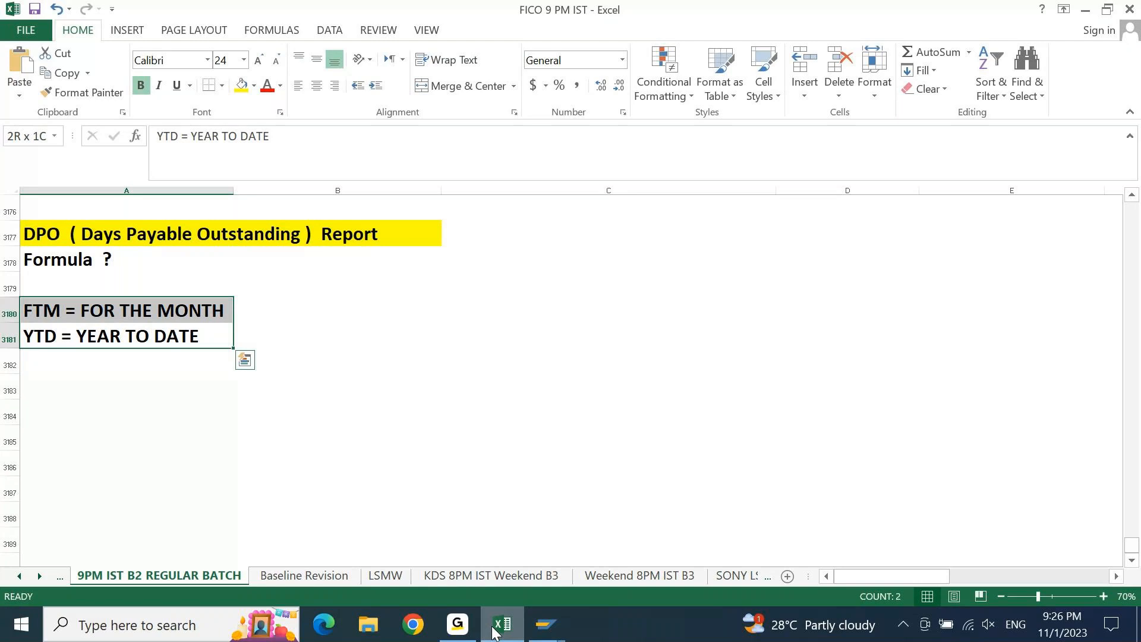
key(shift+Down)
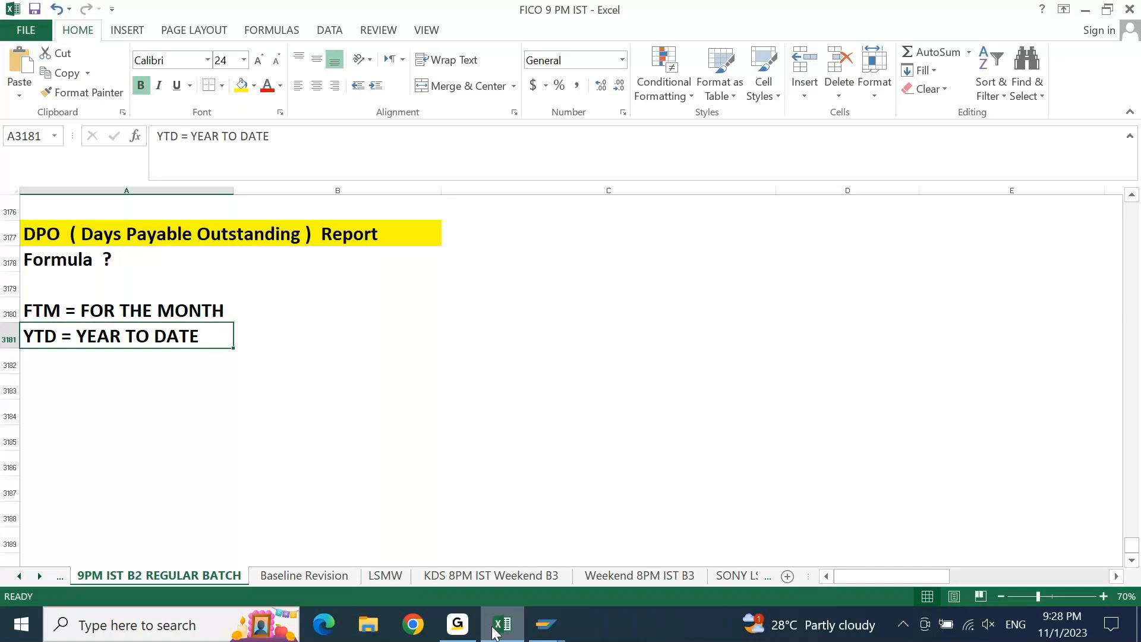
Review the notes on vendor transaction tables, the vendor ageing report and the DPO report, going back up to row 3168.
key(Up)
key(Up)
key(Up)
key(Up)
key(Up)
key(Up)
key(Up)
key(Up)
key(Up)
key(Up)
key(Up)
key(Up)
key(Up)
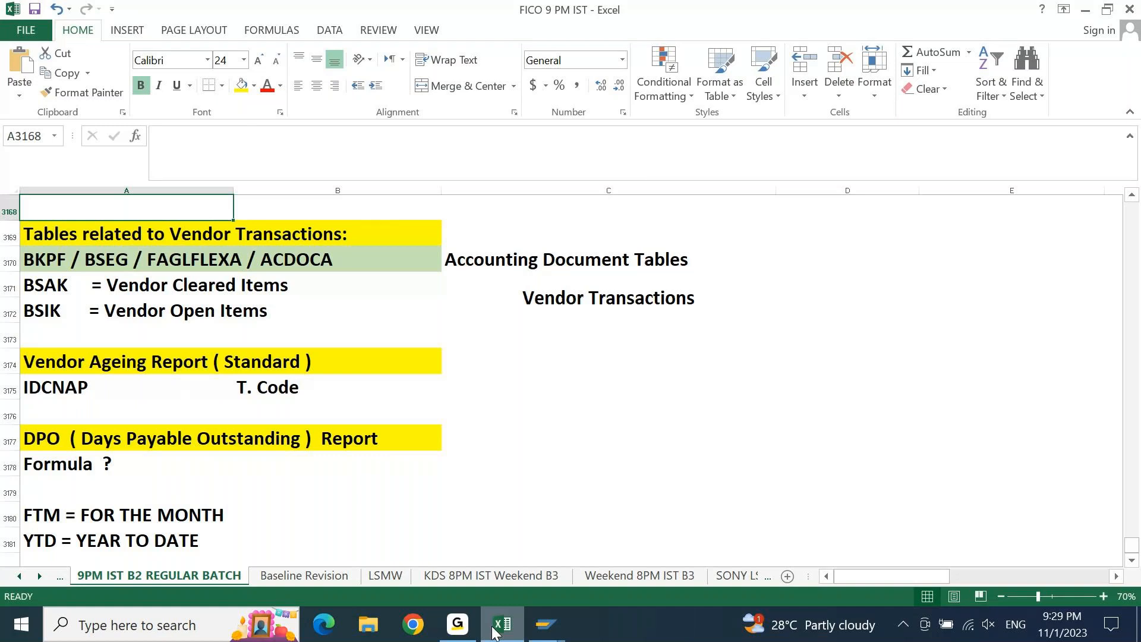
click(457, 624)
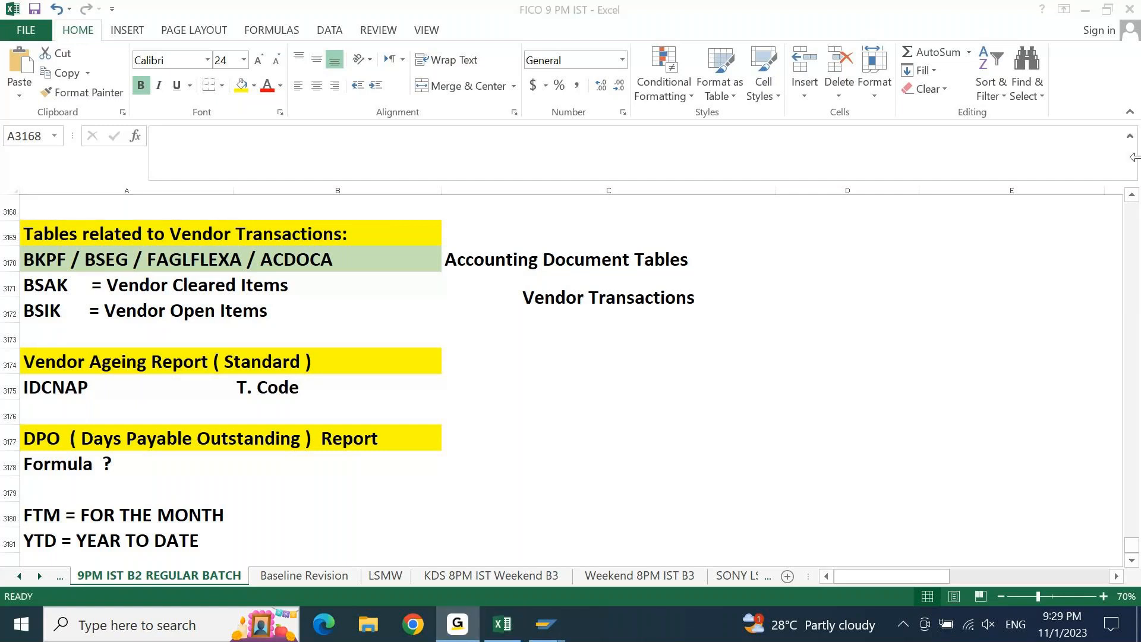